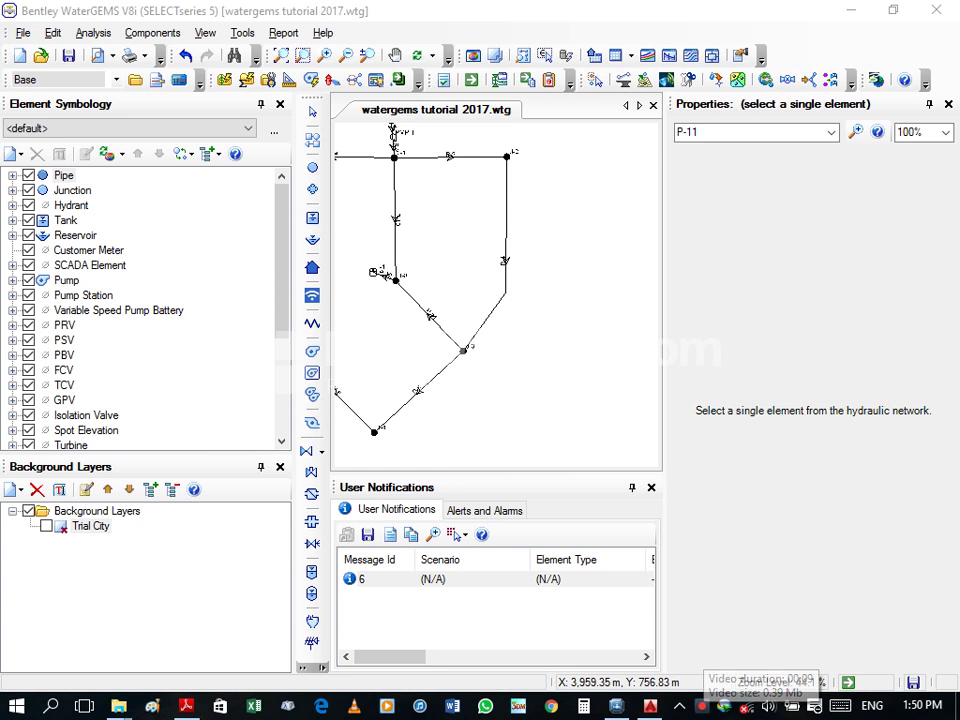
Step: Hide the Properties pane, zoom the network drawing to about 55%, and raise the speaker volume
key("F4")
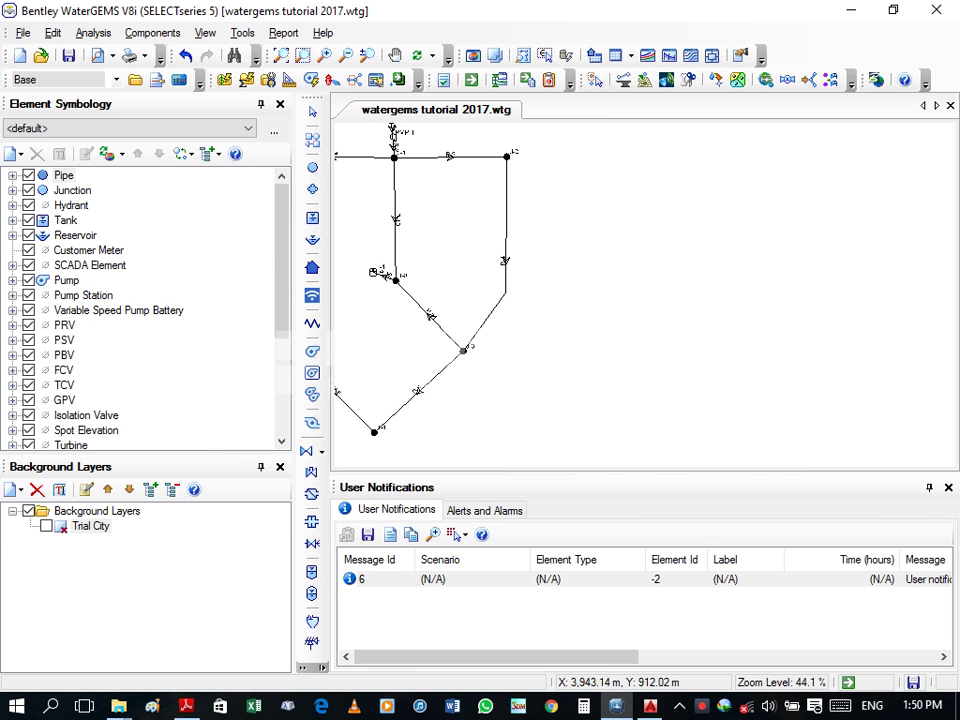
scroll(640, 290, "down", 1)
scroll(640, 290, "down", 2)
scroll(640, 290, "up", 2)
scroll(640, 290, "up", 2)
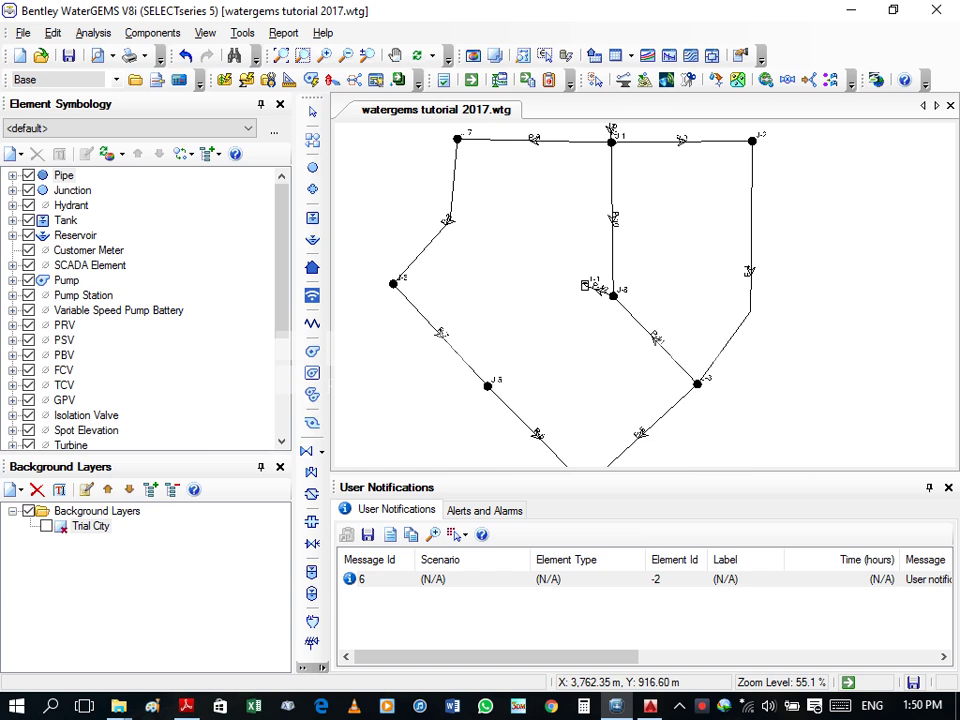
key("XF86AudioRaiseVolume")
key("XF86AudioRaiseVolume")
key("XF86AudioRaiseVolume")
key("XF86AudioRaiseVolume")
key("XF86AudioRaiseVolume")
key("XF86AudioRaiseVolume")
key("XF86AudioRaiseVolume")
key("XF86AudioRaiseVolume")
key("XF86AudioRaiseVolume")
key("XF86AudioRaiseVolume")
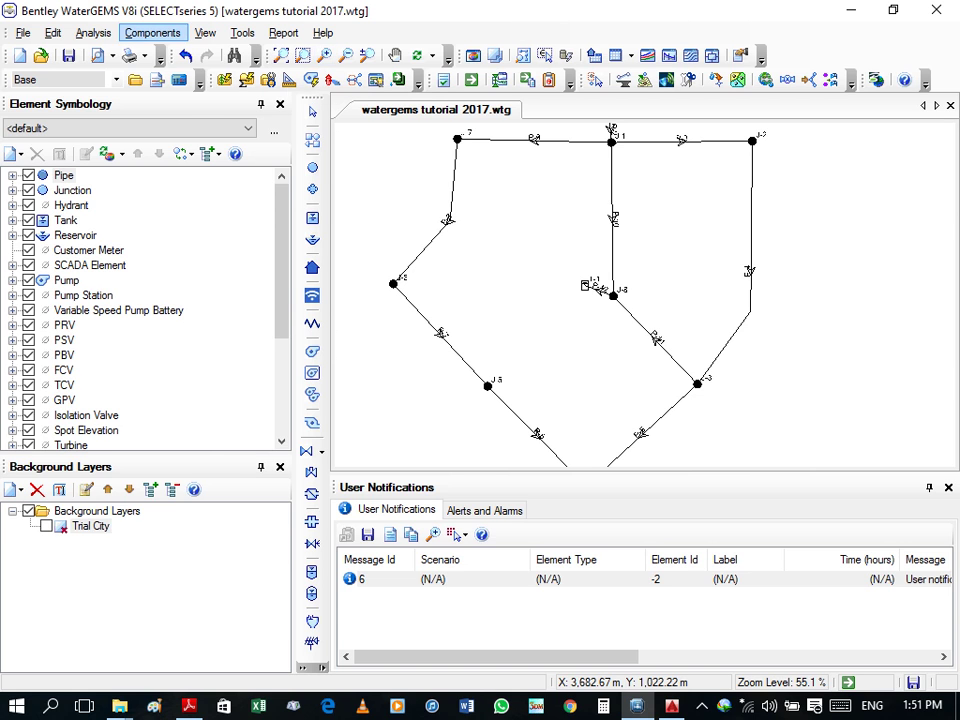
left_click(205, 33)
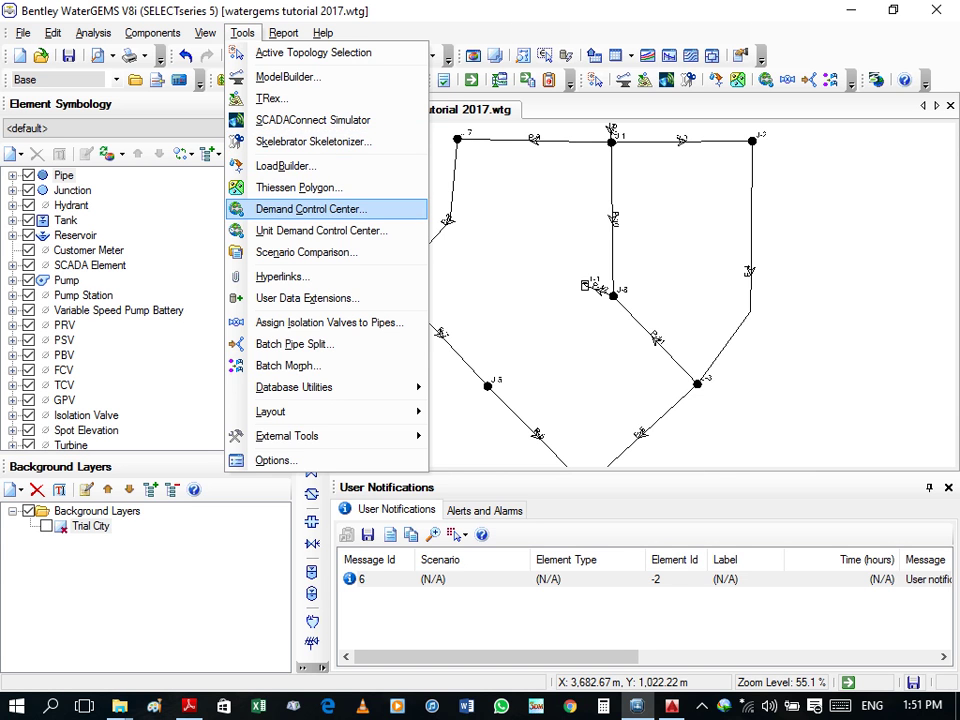
Step: In the Demand Control Center, globally set every junction's base demand to 0
left_click(311, 209)
left_click(437, 388)
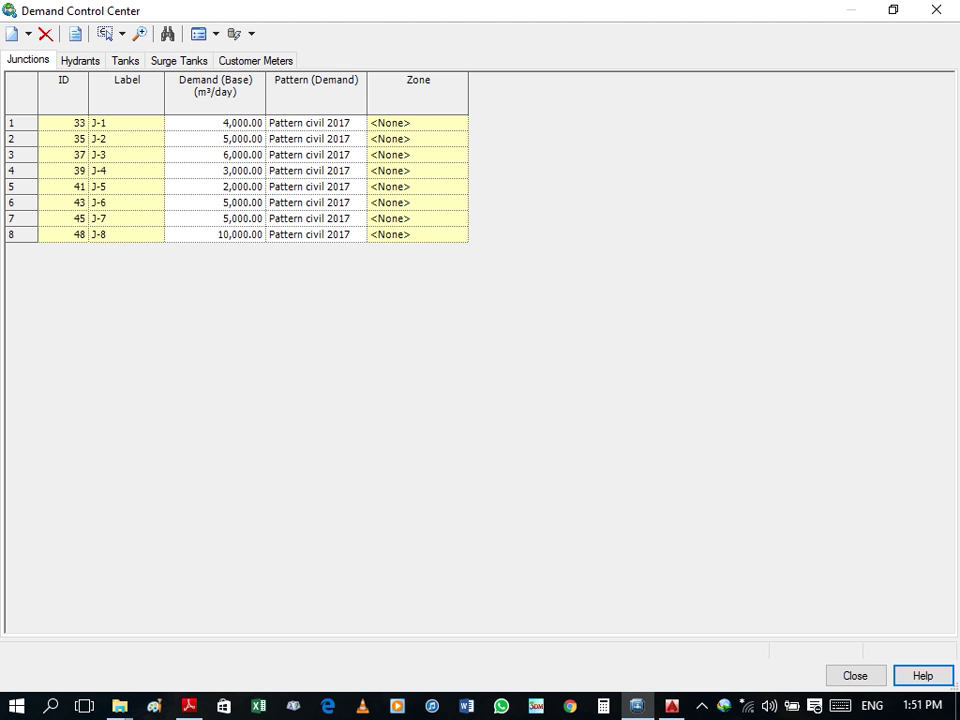
right_click(205, 104)
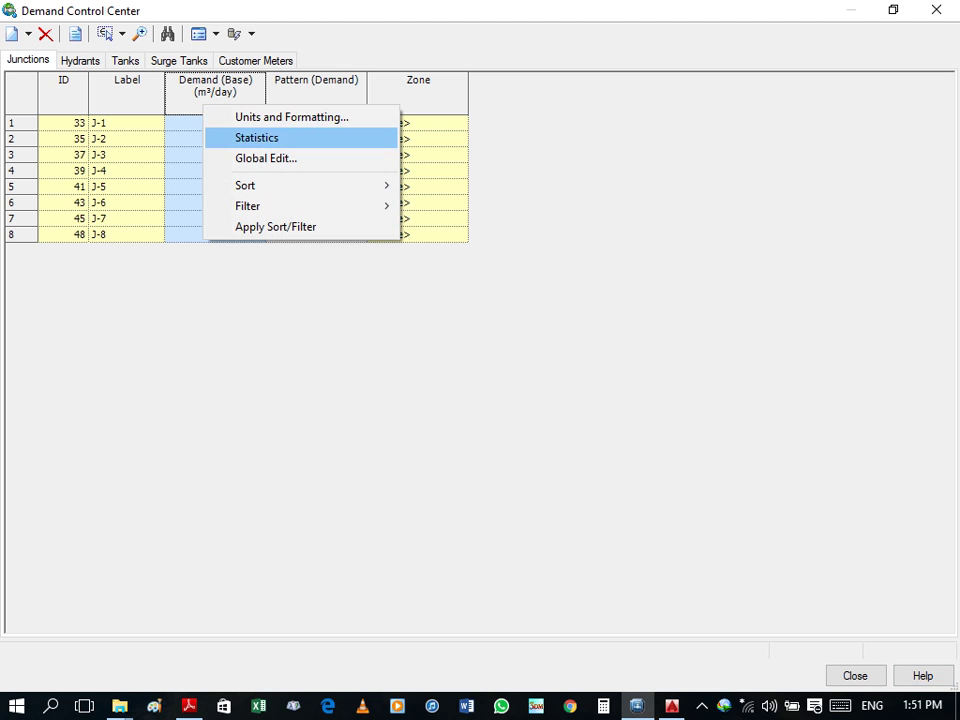
left_click(268, 156)
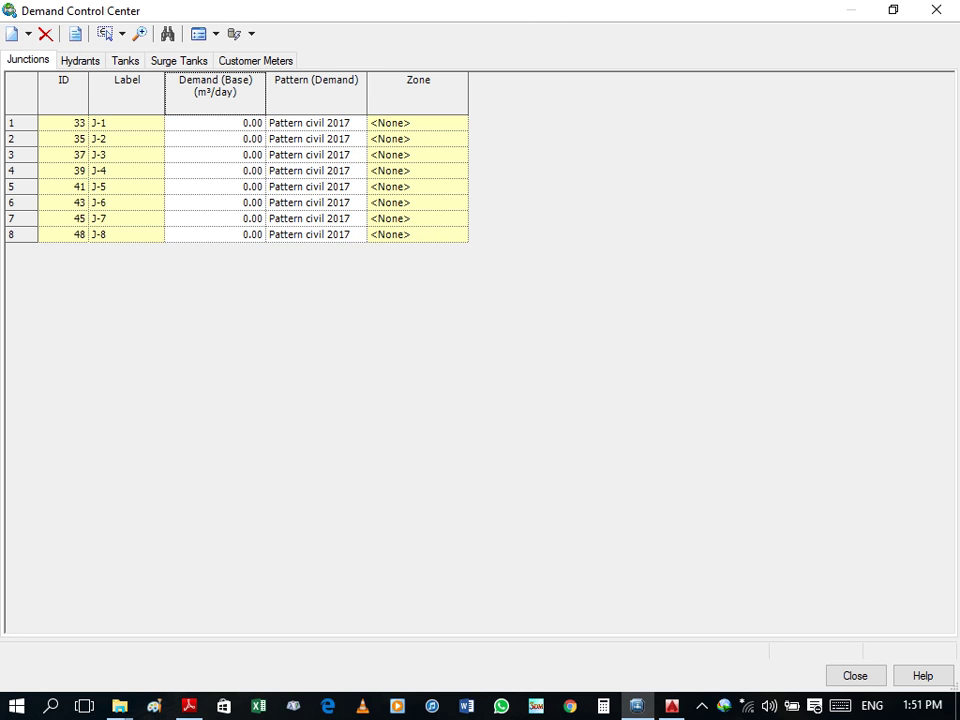
Step: Globally set the demand pattern of all junctions to Fixed and close the Demand Control Center
right_click(322, 92)
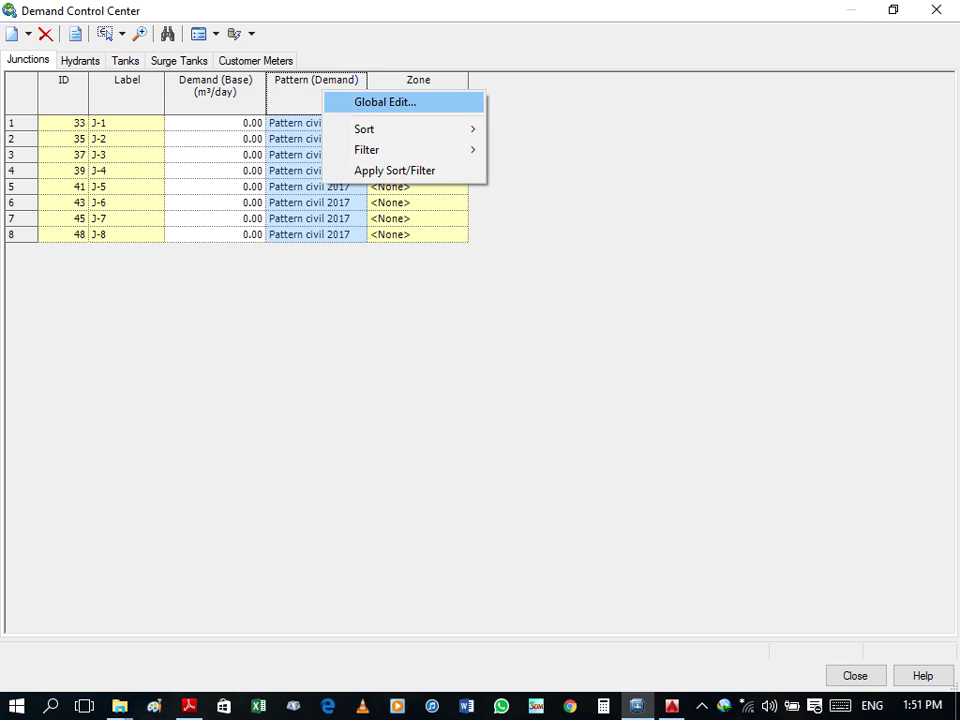
key("Escape")
right_click(321, 105)
left_click(354, 116)
left_click(445, 306)
key("Down")
key("Return")
key("Return")
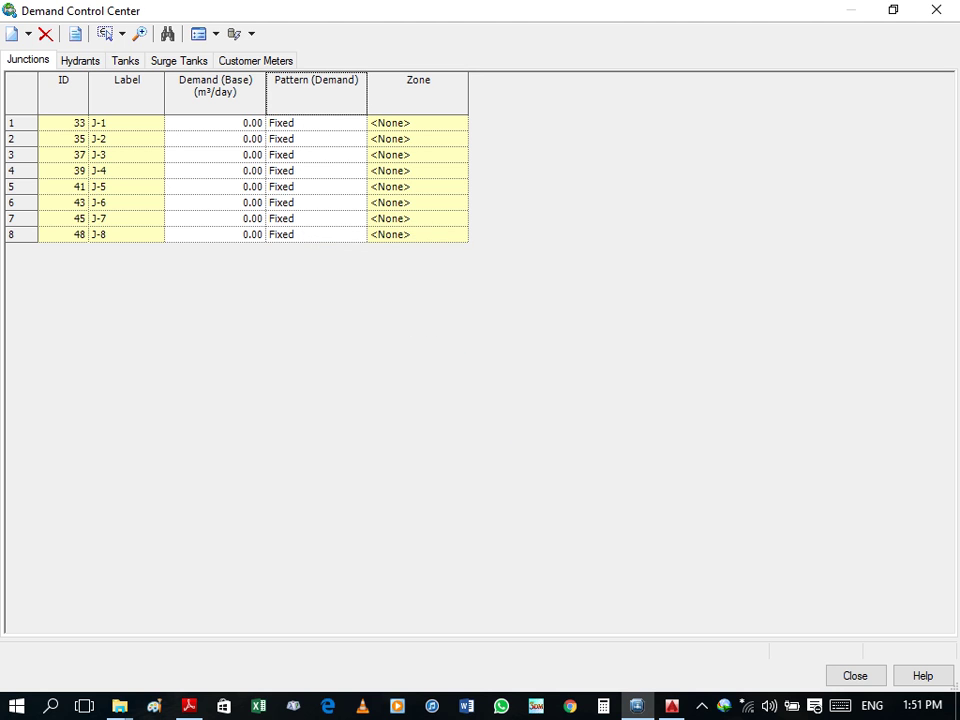
key("Escape")
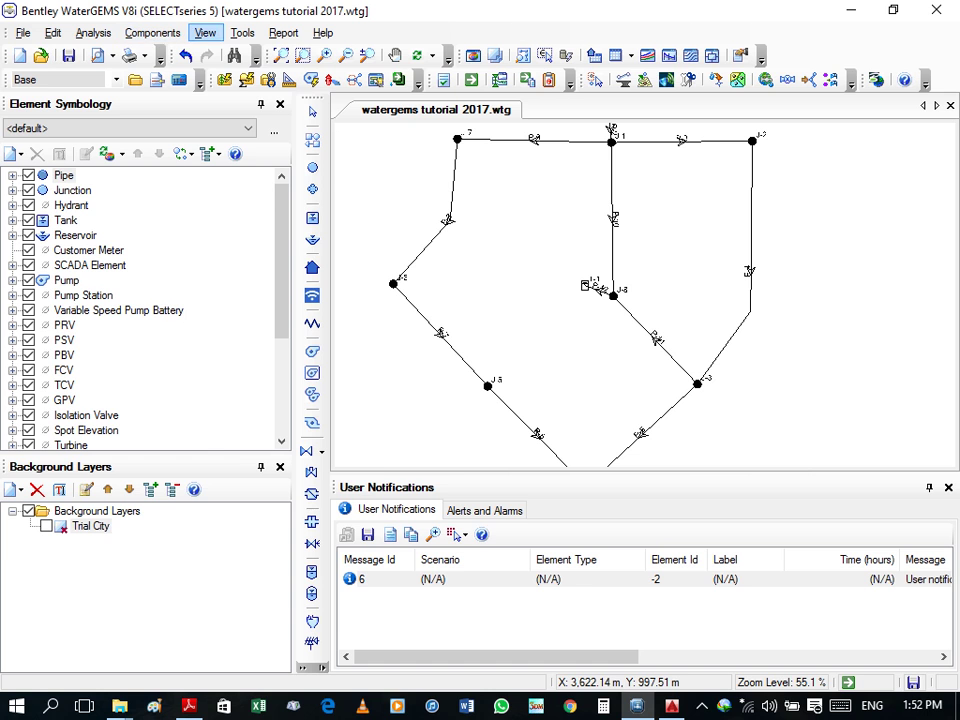
Step: Reopen the Demand Control Center and add two duplicate J-1 demand rows
left_click(242, 32)
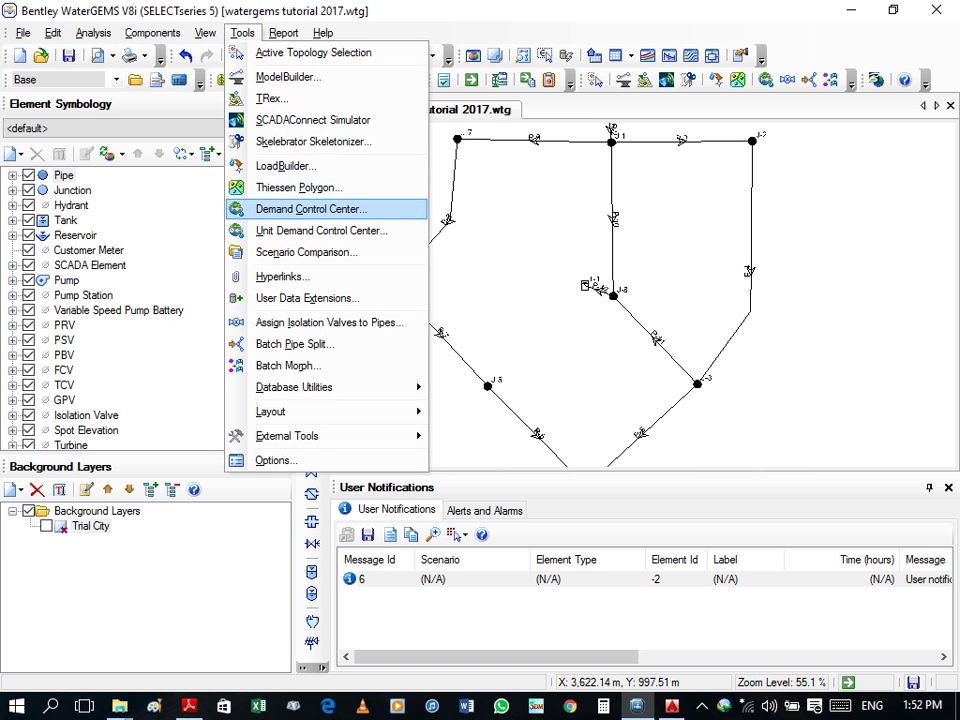
left_click(310, 209)
left_click(437, 388)
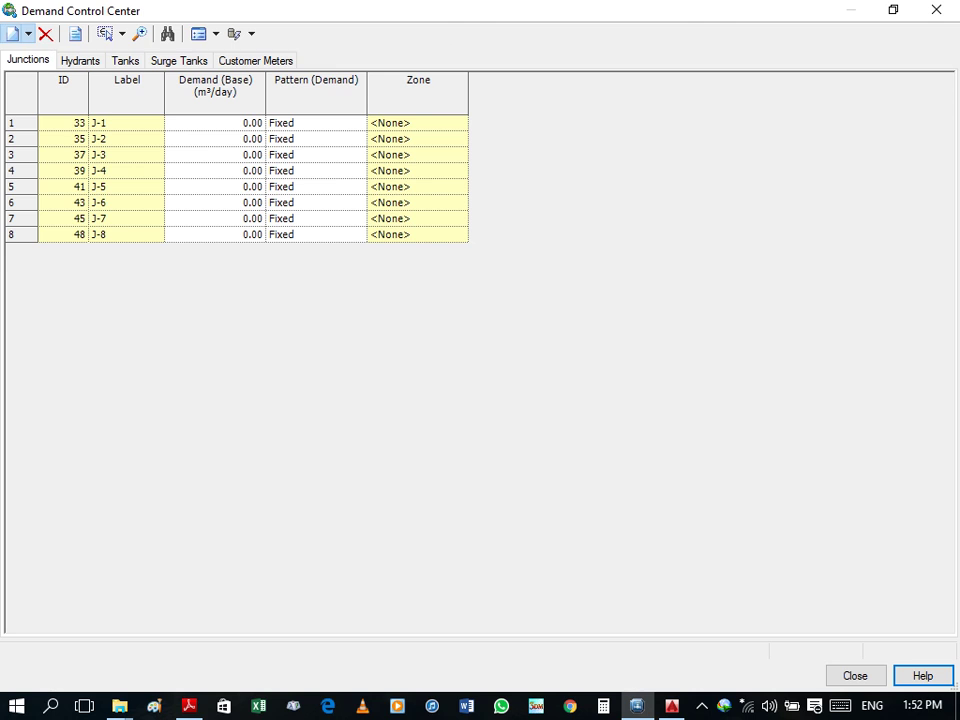
left_click(12, 33)
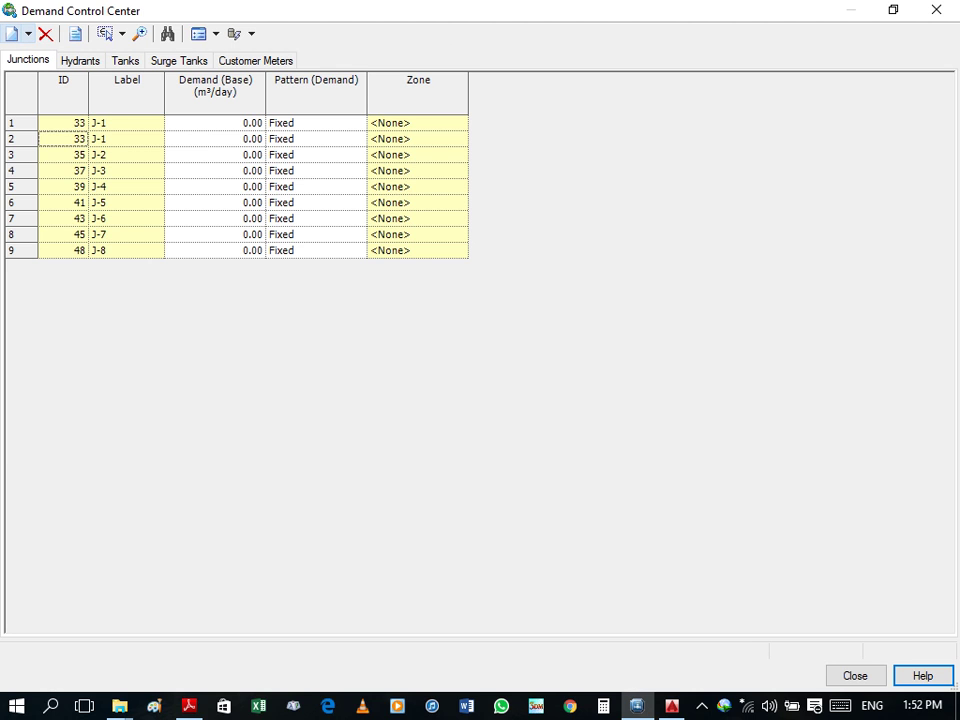
left_click(12, 33)
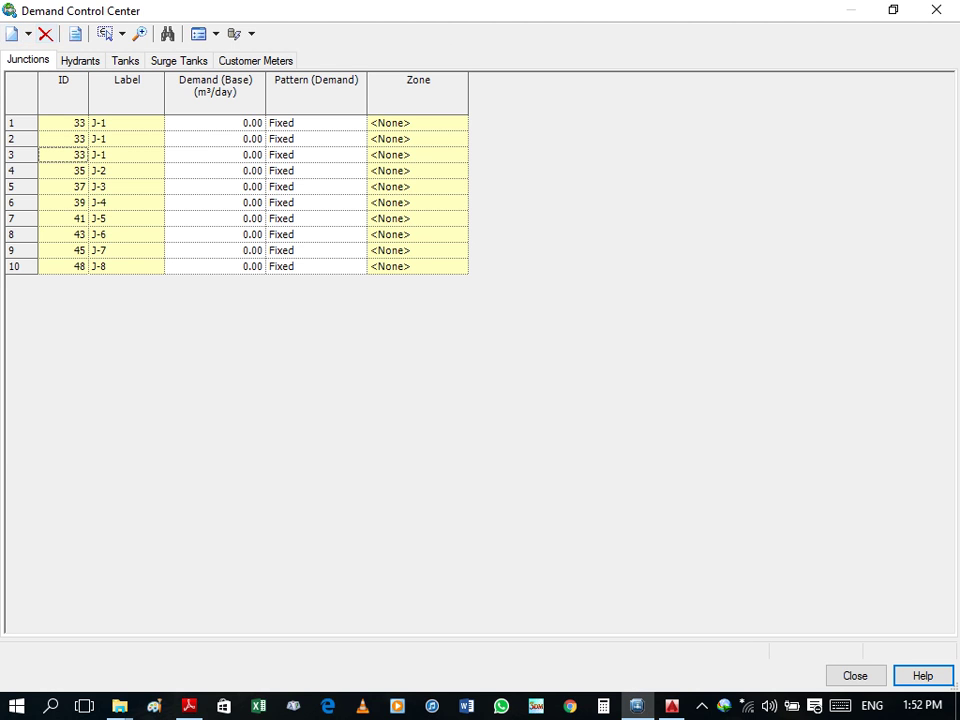
left_click(63, 155)
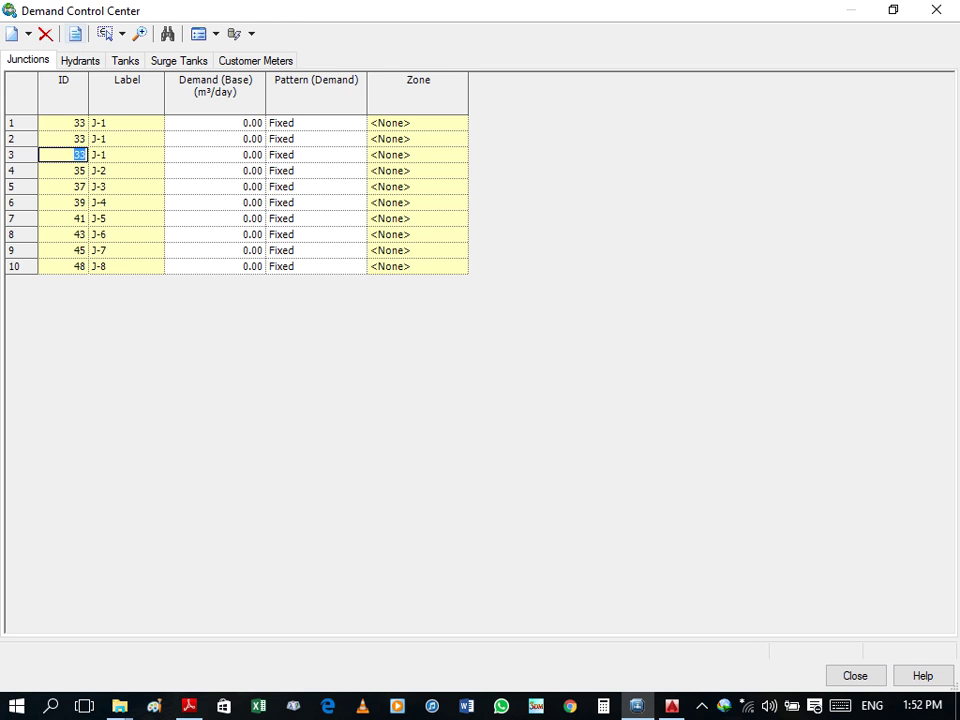
Step: Delete all junction demand rows, then use New > Initialize Demands for All Elements
left_click(46, 33)
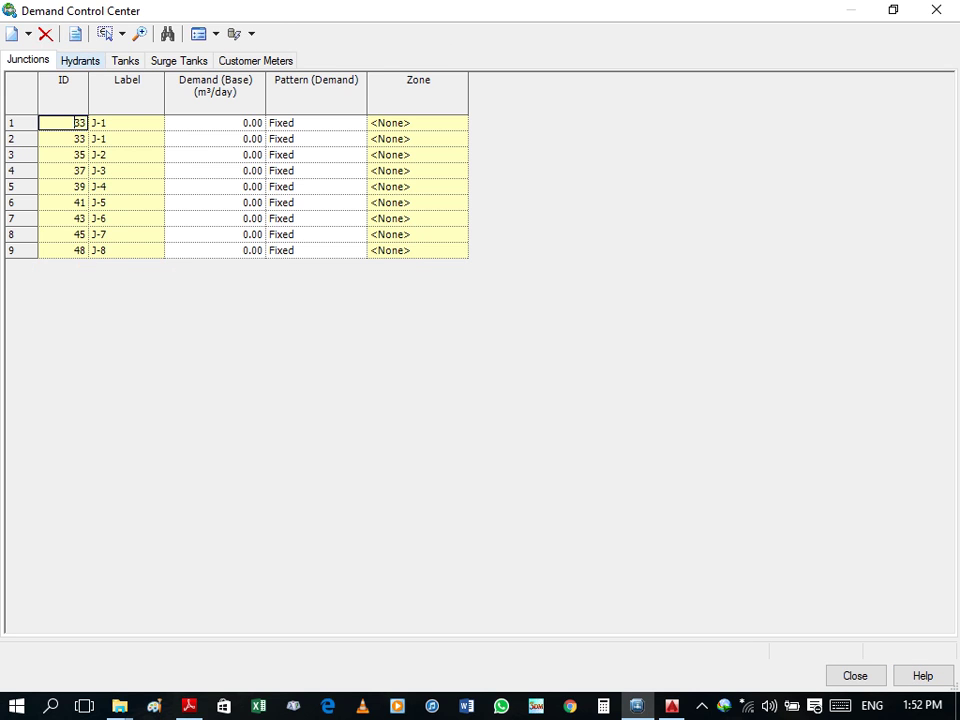
left_click(46, 33)
left_click(46, 33)
left_click(46, 33)
left_click(46, 33)
left_click(46, 33)
left_click(46, 33)
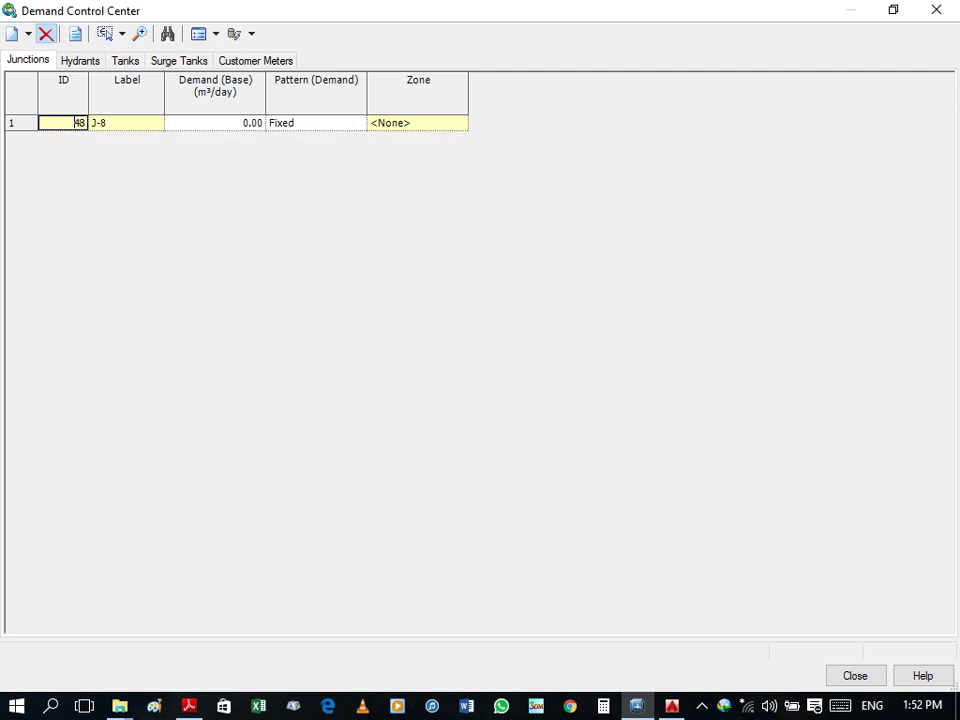
left_click(46, 33)
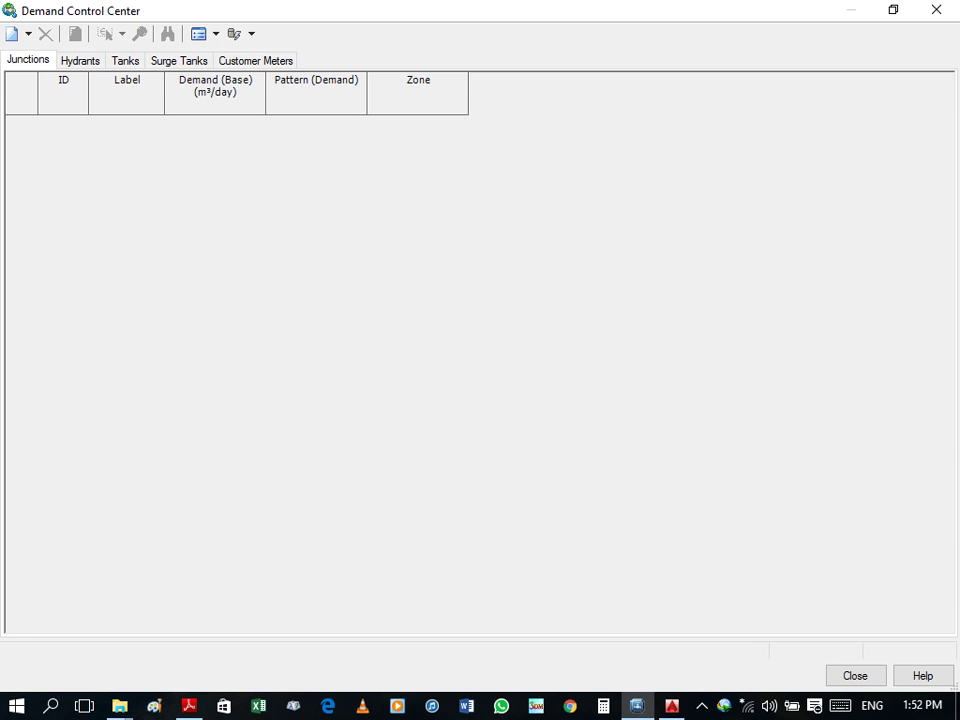
left_click(28, 33)
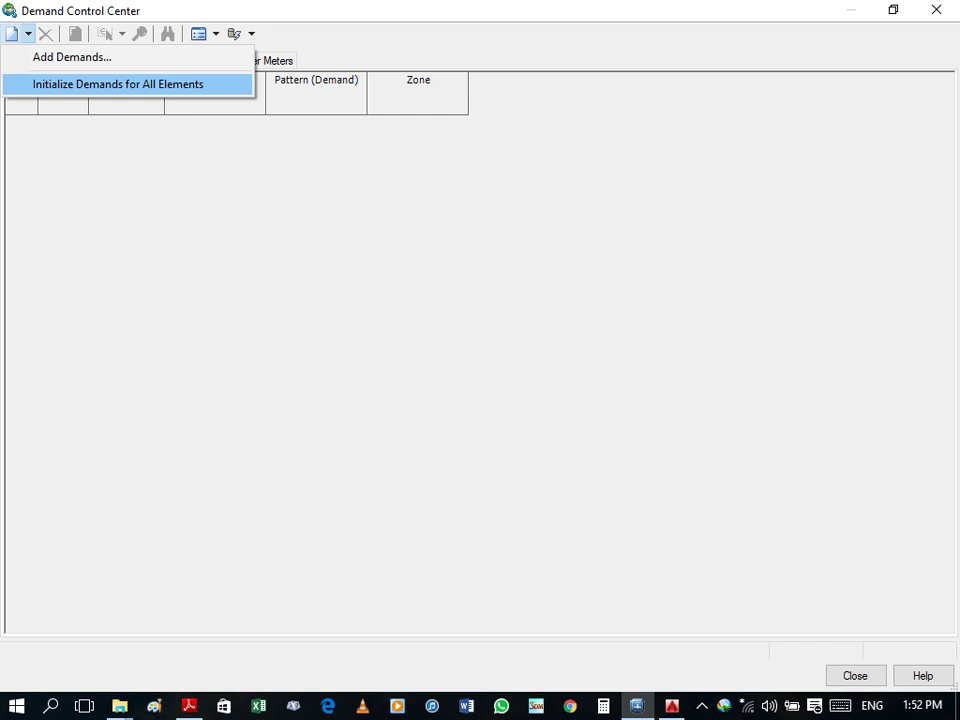
left_click(118, 84)
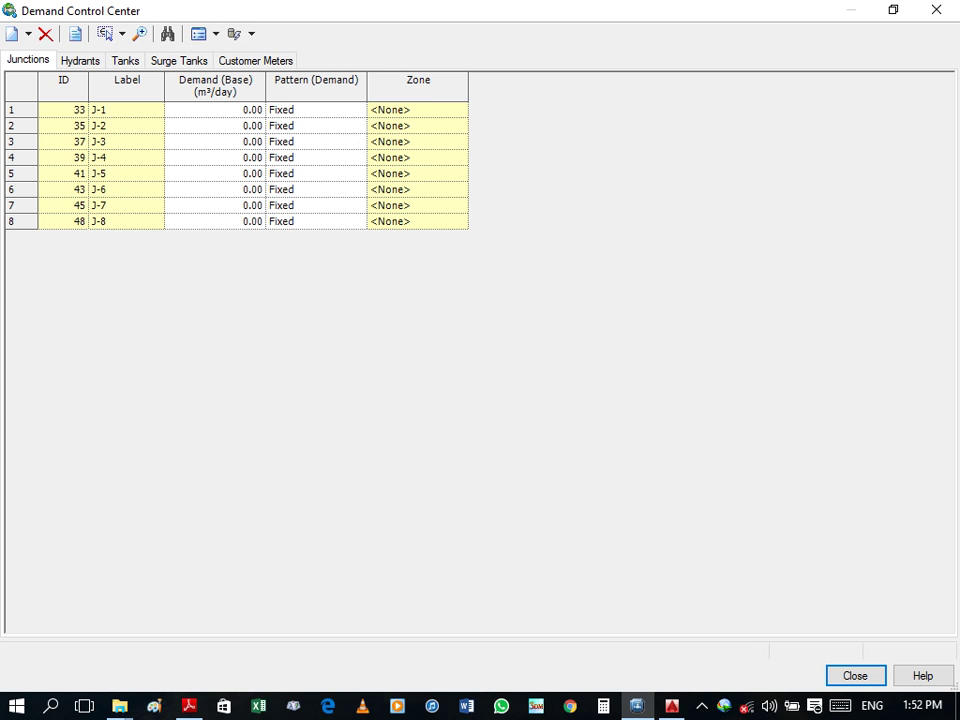
Step: Sort the Junctions table by Label descending (J-8 first), then ascending, and close the Demand Control Center
right_click(120, 90)
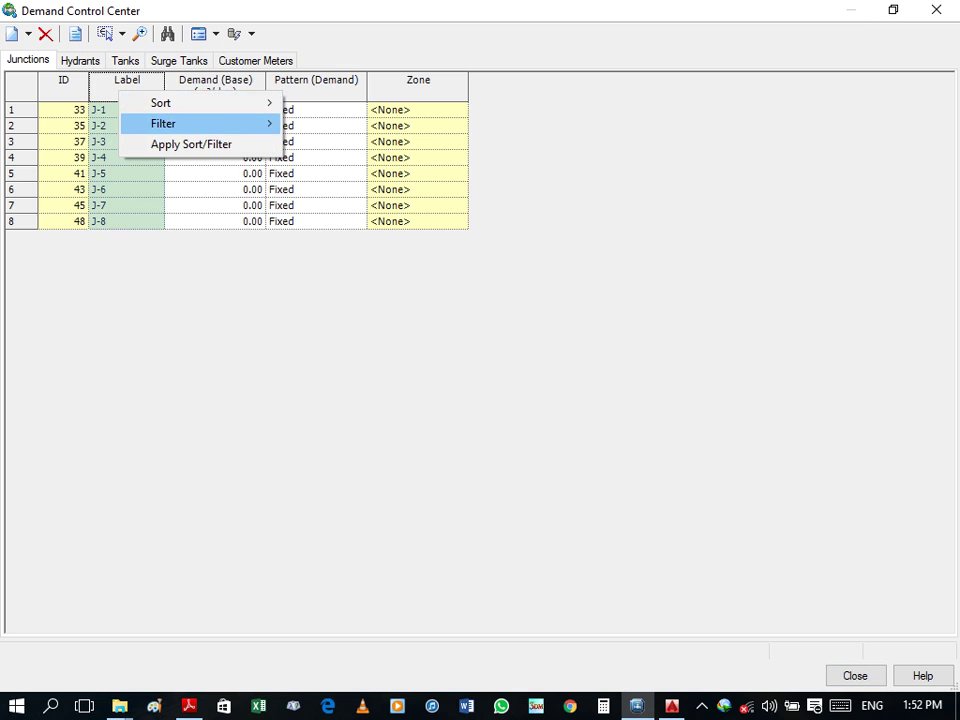
left_click(350, 123)
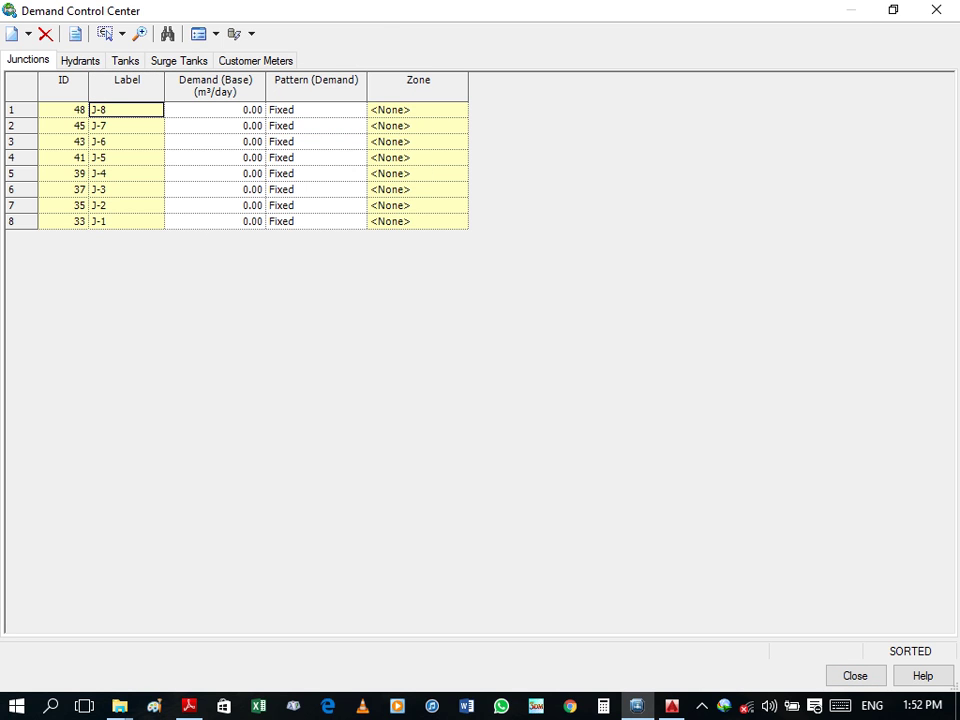
right_click(130, 90)
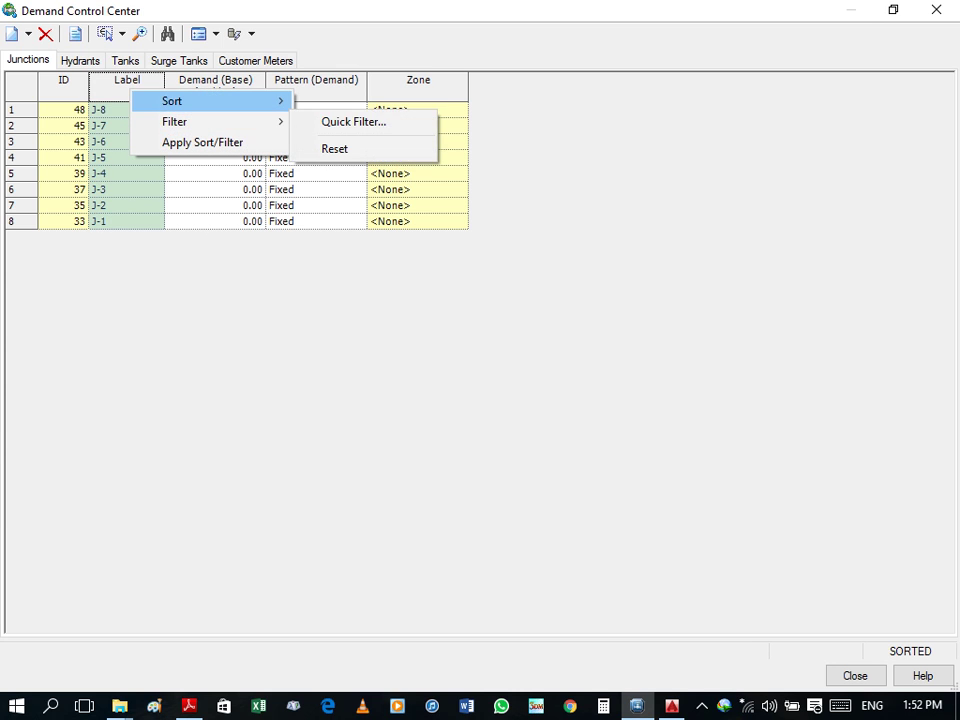
left_click(358, 101)
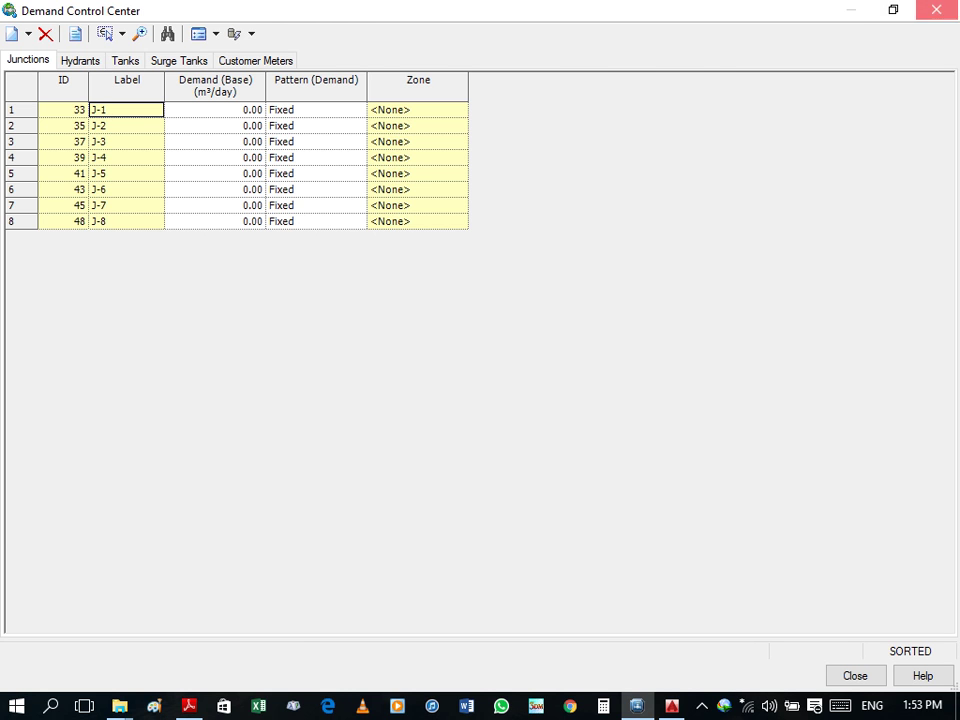
left_click(936, 9)
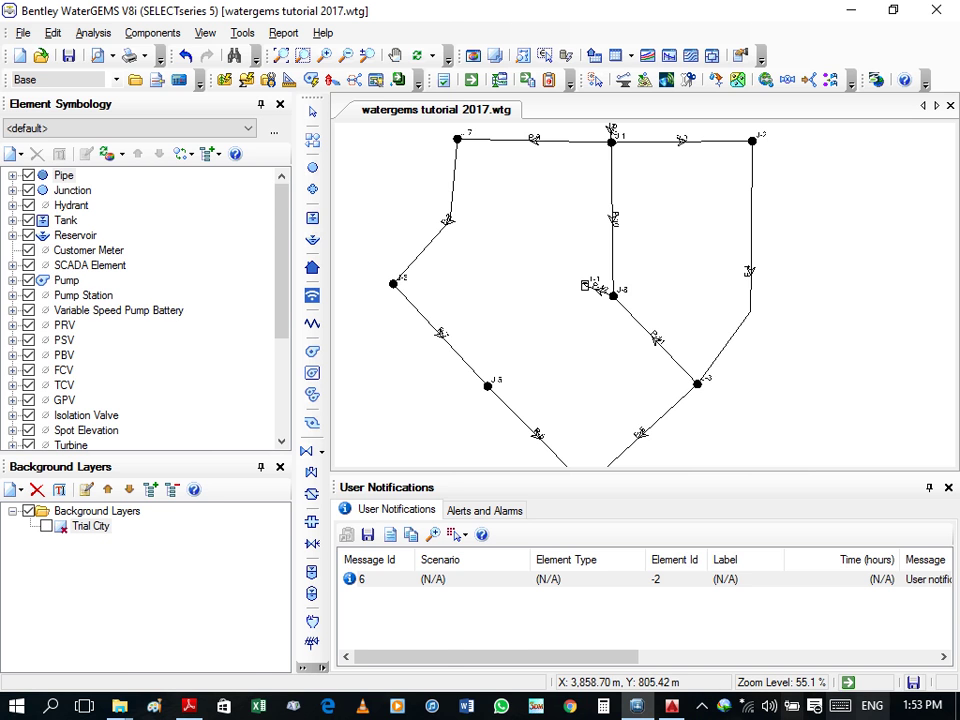
Step: Show the desktop, open and dismiss the hidden tray icons, then restore WaterGEMS
key("super+d")
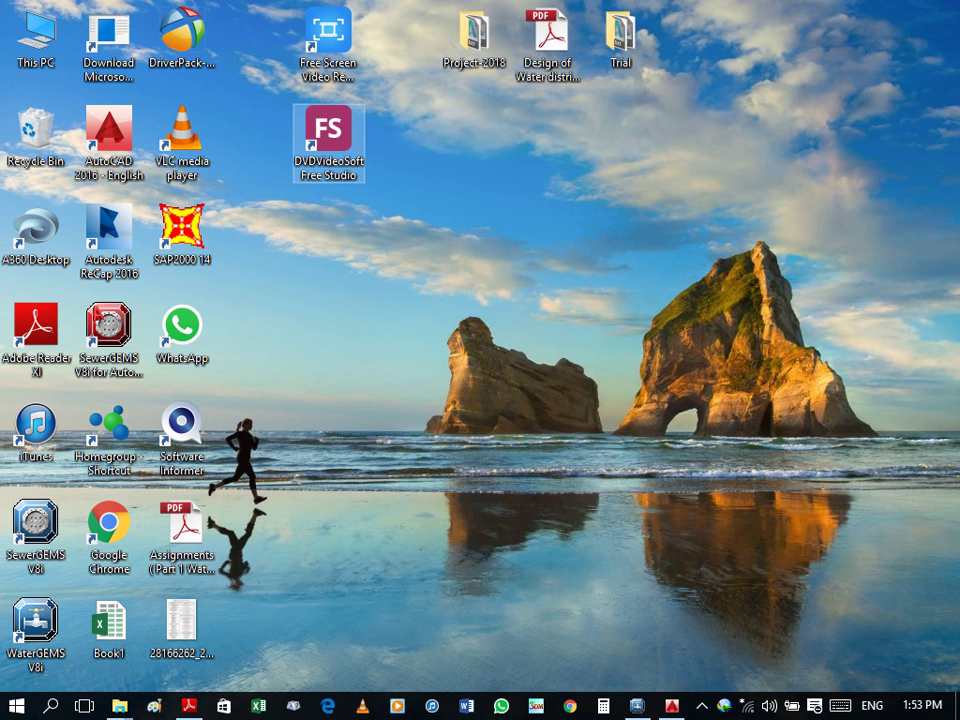
left_click(702, 705)
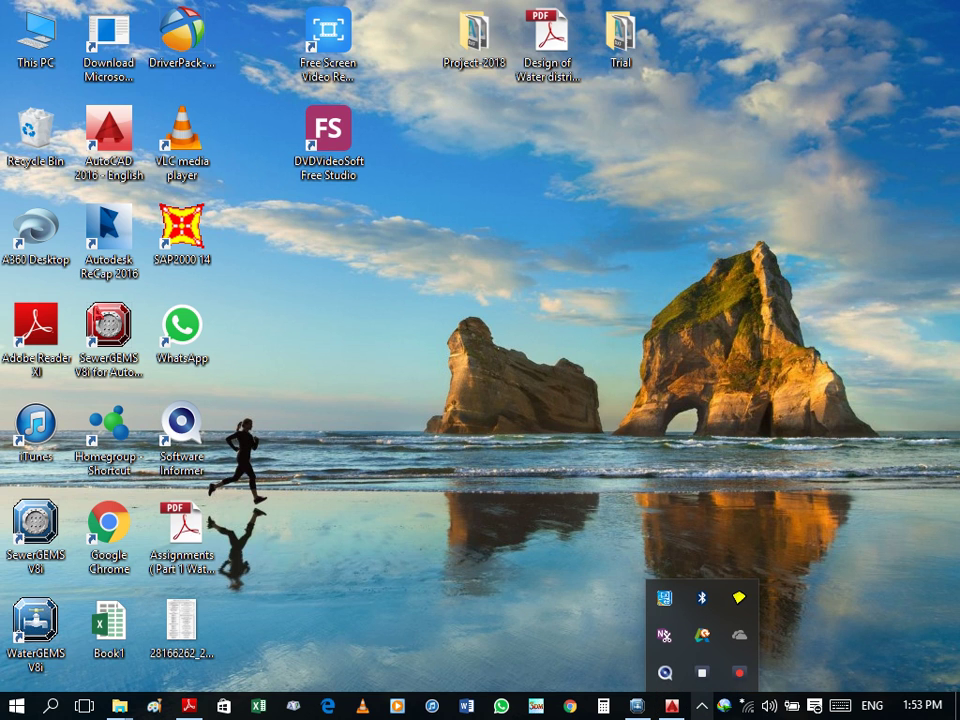
left_click(521, 521)
mouse_move(637, 705)
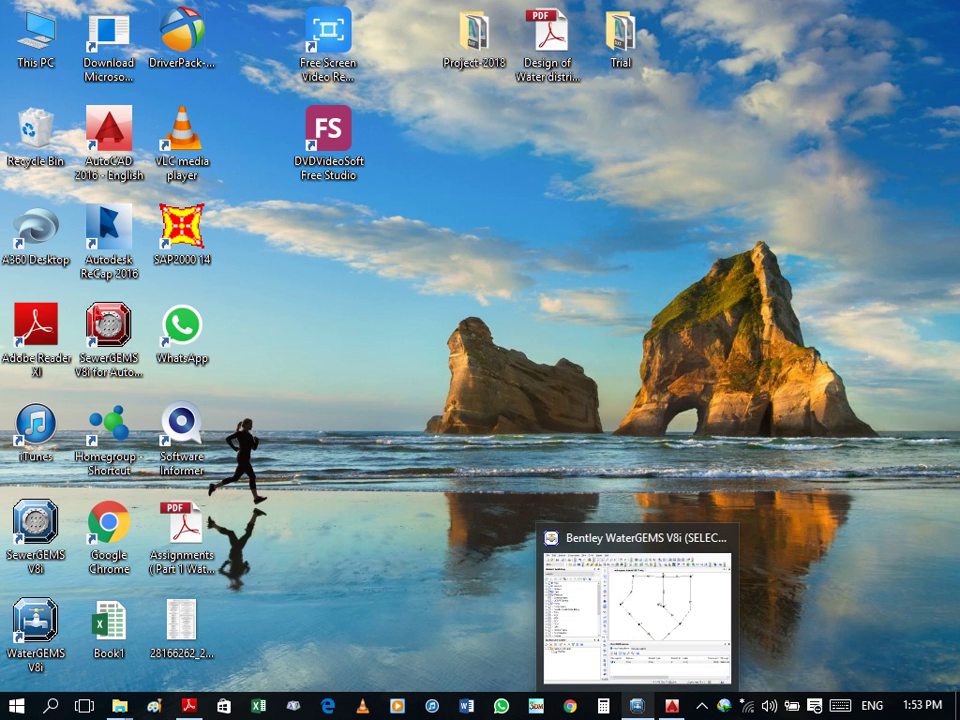
left_click(636, 610)
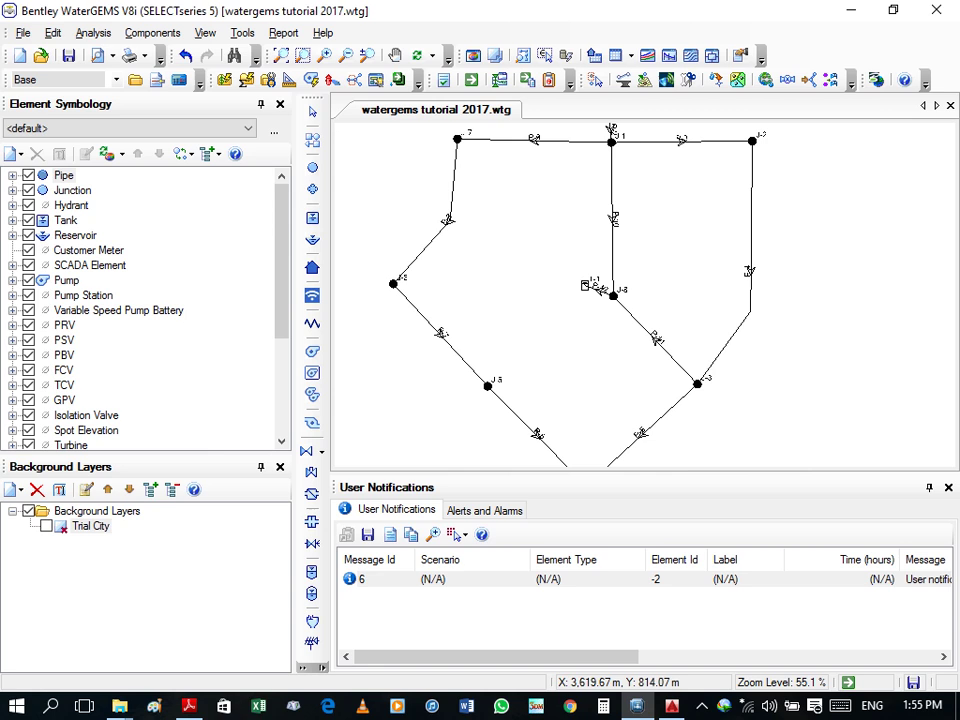
Step: Switch over to Excel
key("alt+Tab")
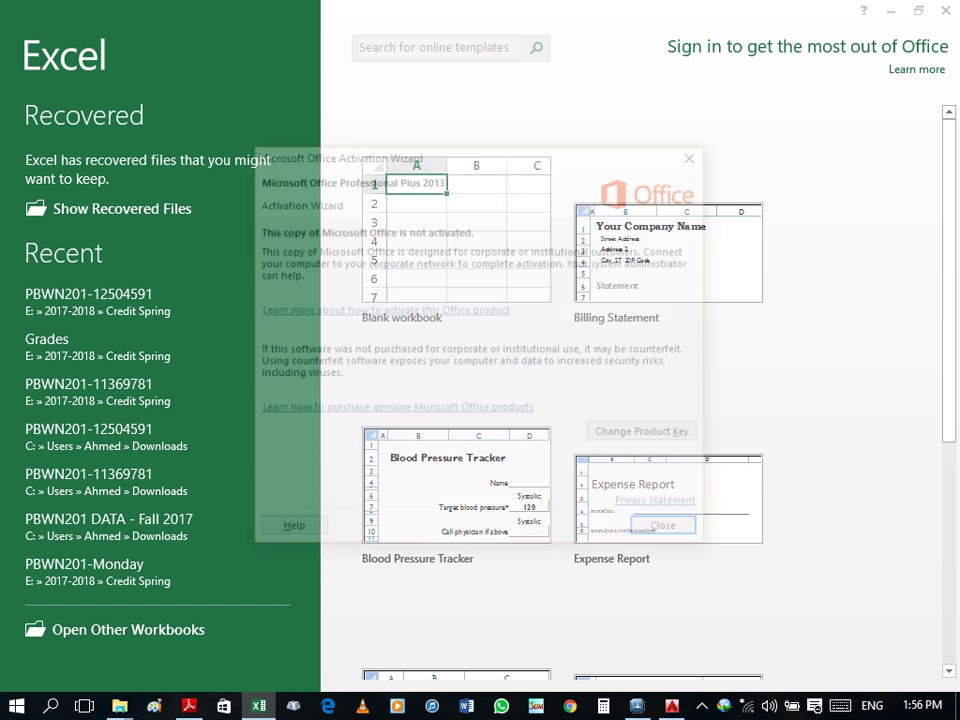
Step: Dismiss the Office activation notice and start a new blank workbook
left_click(670, 532)
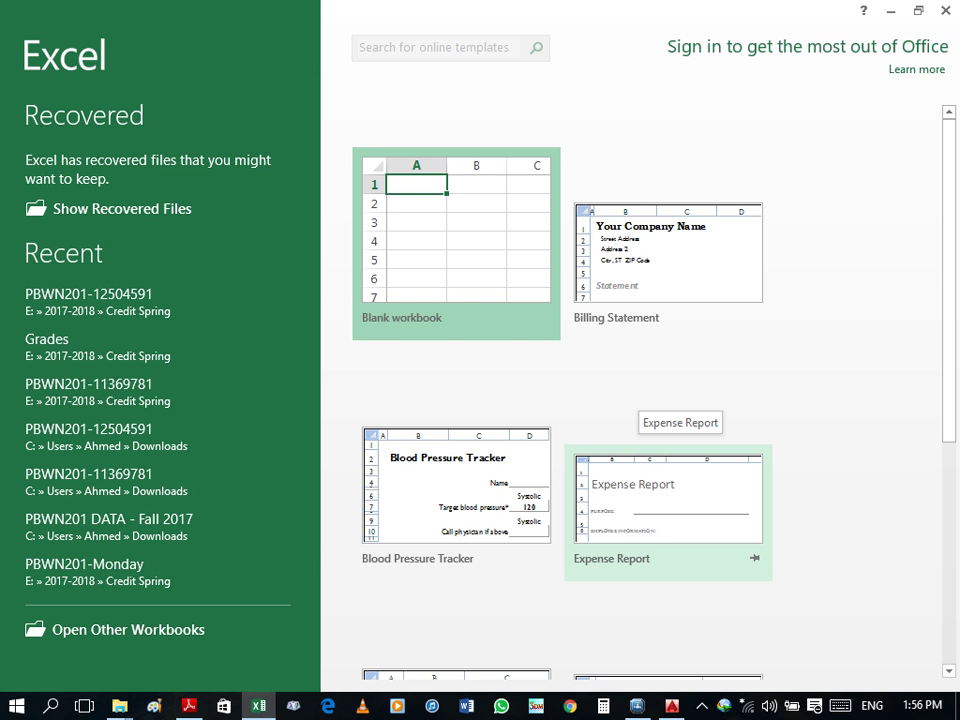
left_click(456, 240)
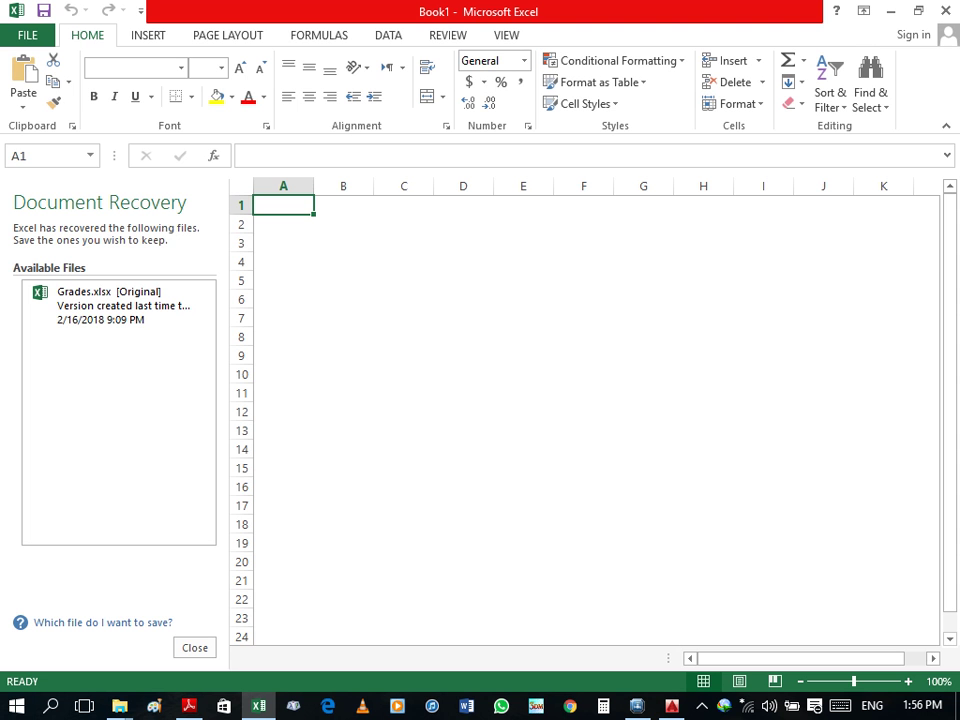
Step: Enter J1 and J2 in B2:B3 and fill the series down to J8 in B9
left_click(343, 224)
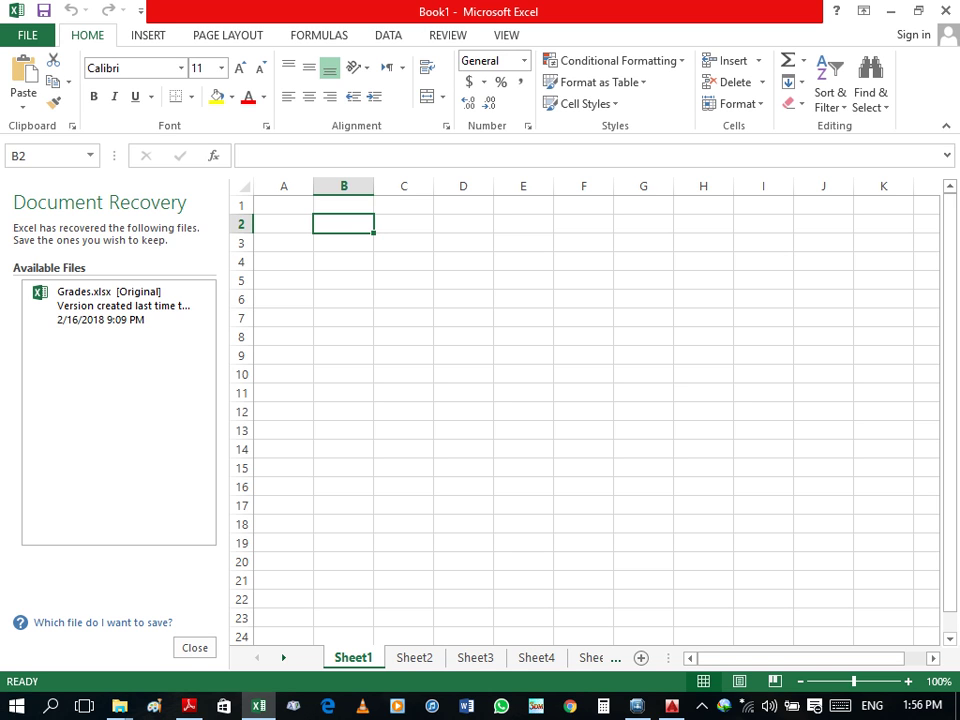
type("J1")
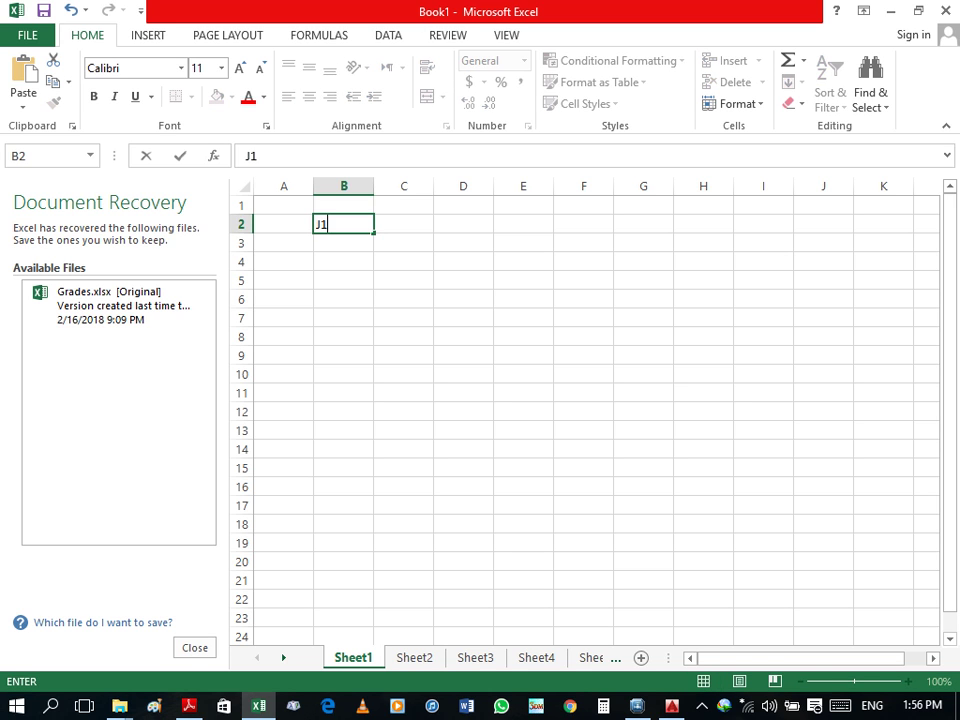
key("Return")
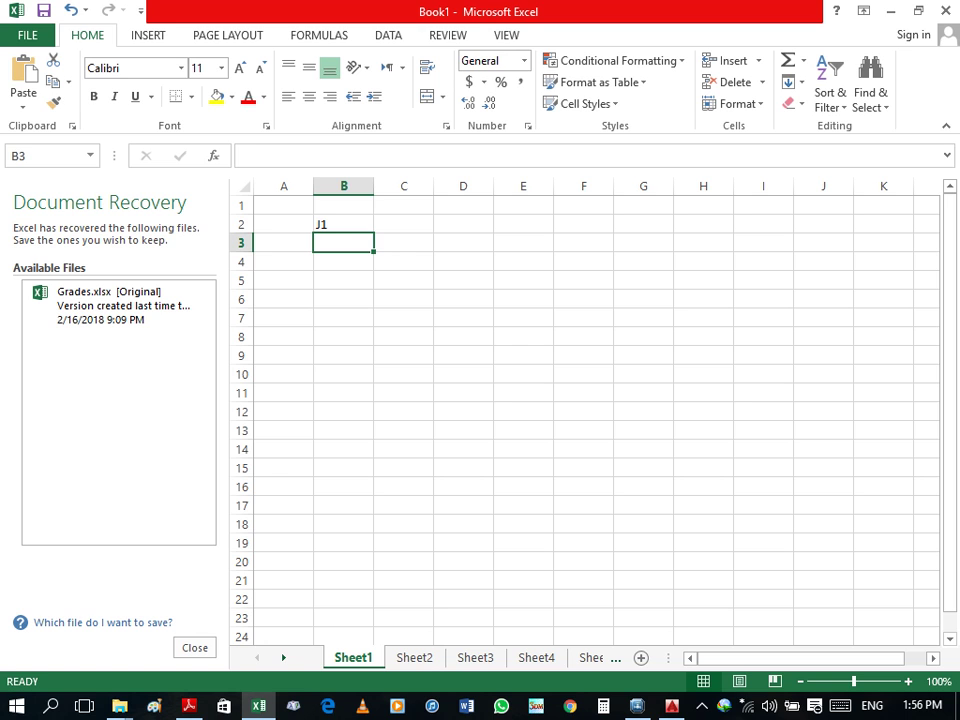
type("J2")
key("Return")
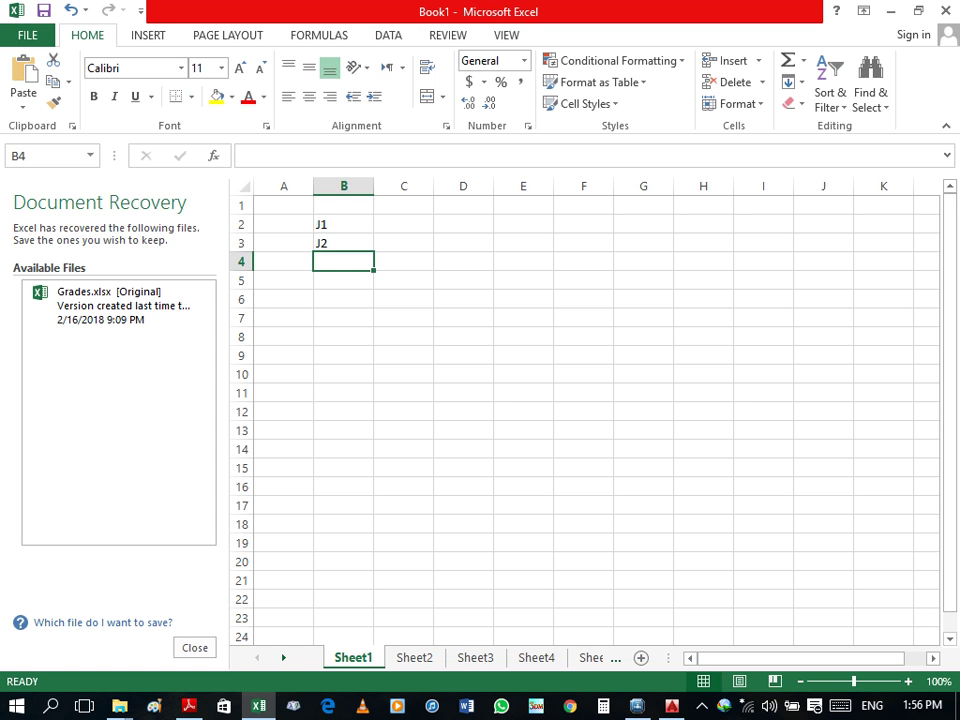
left_click_drag(343, 224, 374, 570)
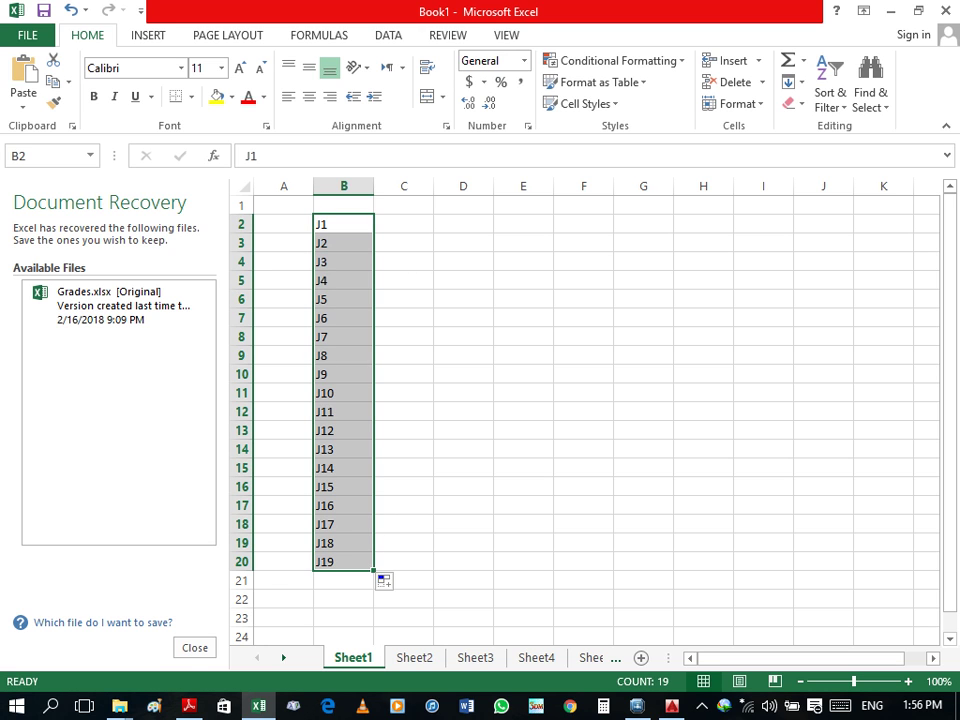
left_click_drag(374, 570, 374, 366)
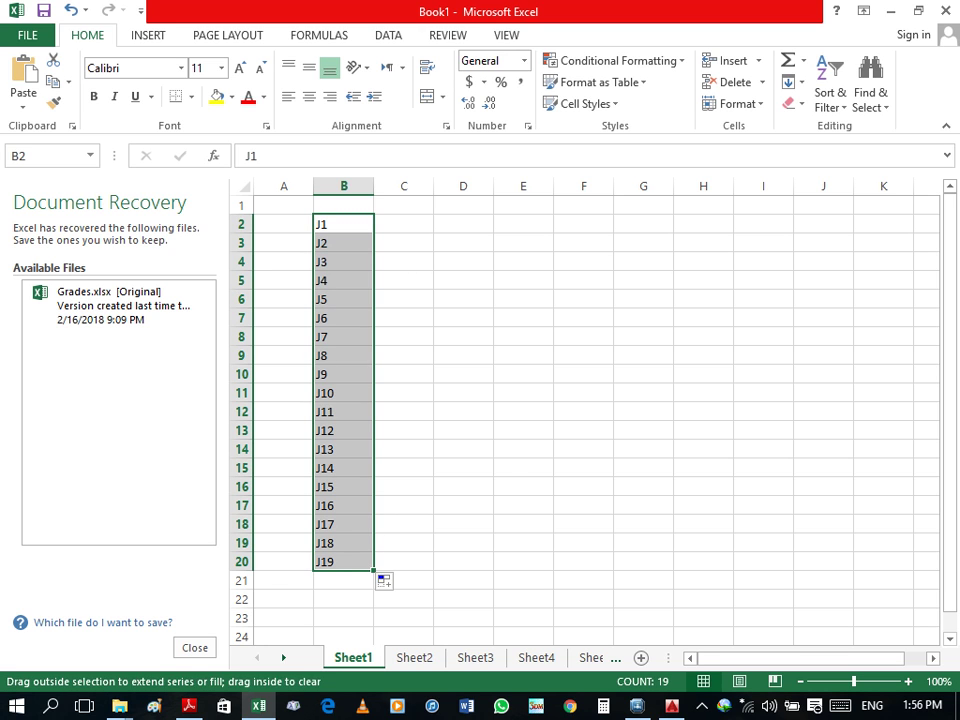
left_click(463, 467)
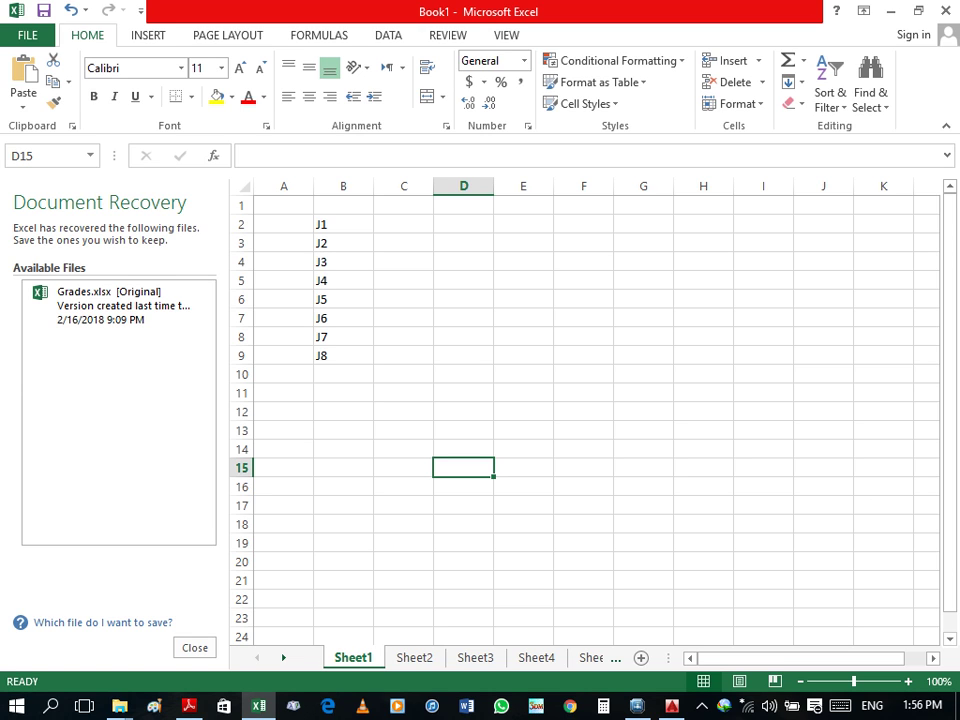
left_click(403, 224)
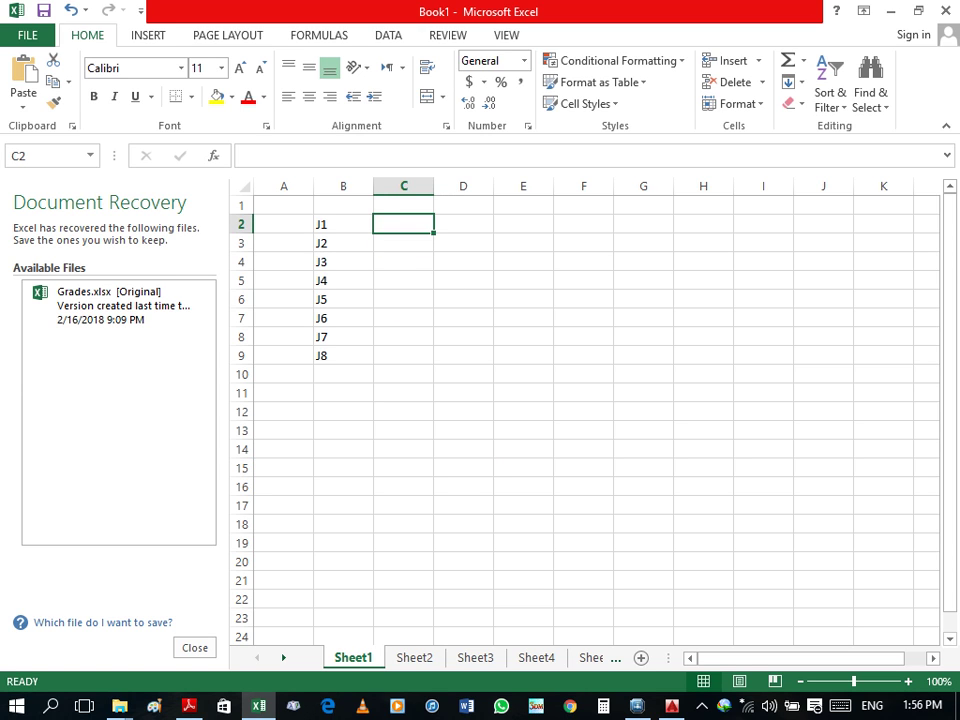
left_click(403, 205)
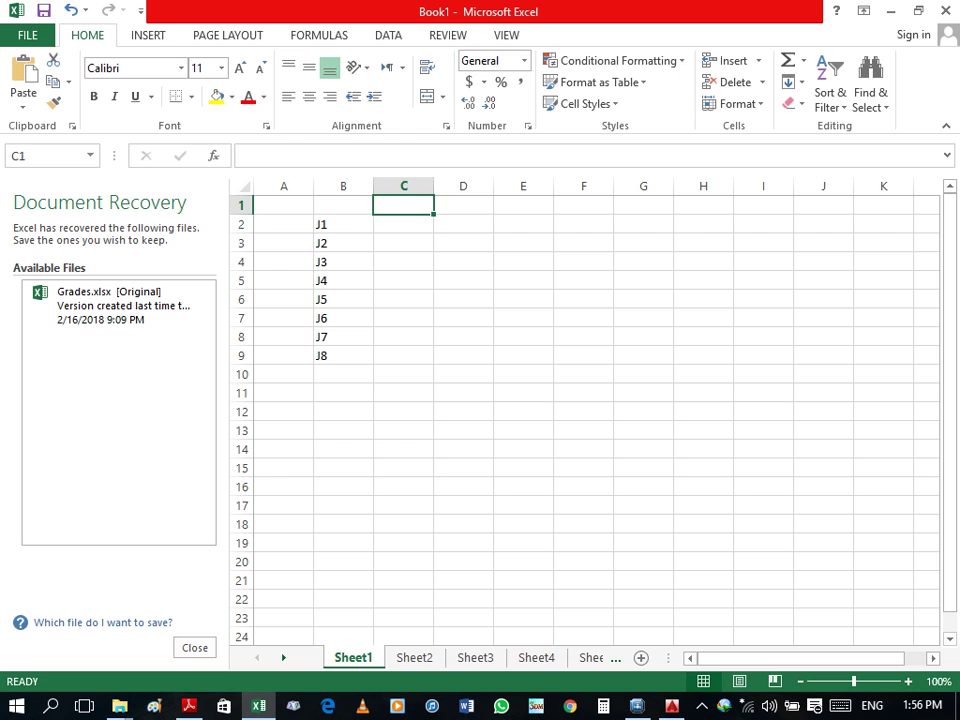
Step: Head column C 'Area m2' and enter areas 50, 60, 70, 80 for J1–J4
type("Areav")
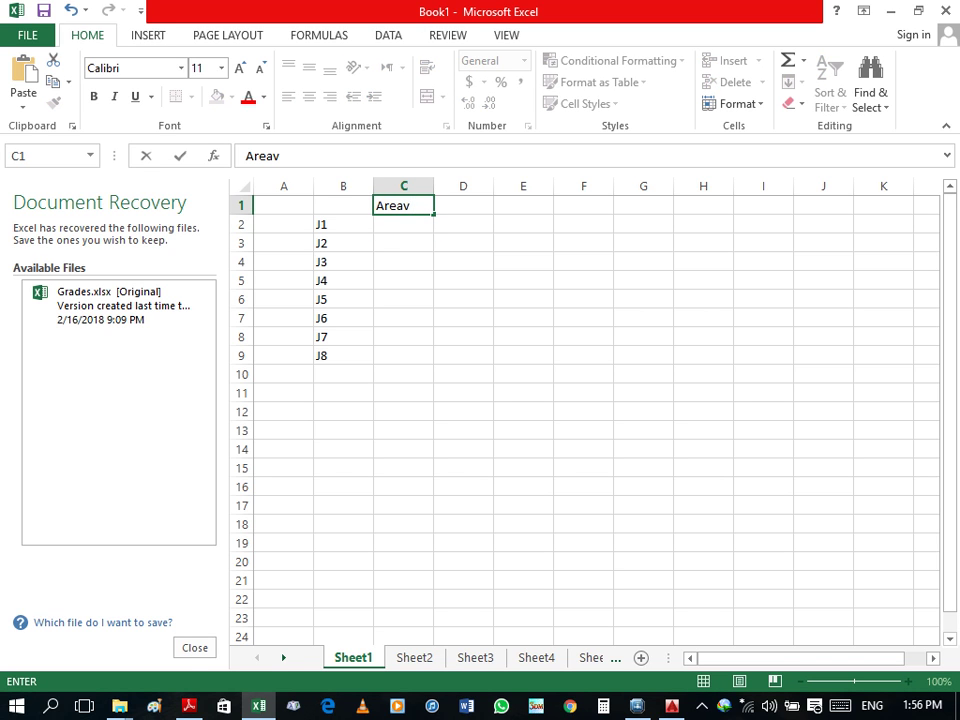
key("BackSpace")
type("m")
type("2")
key("Return")
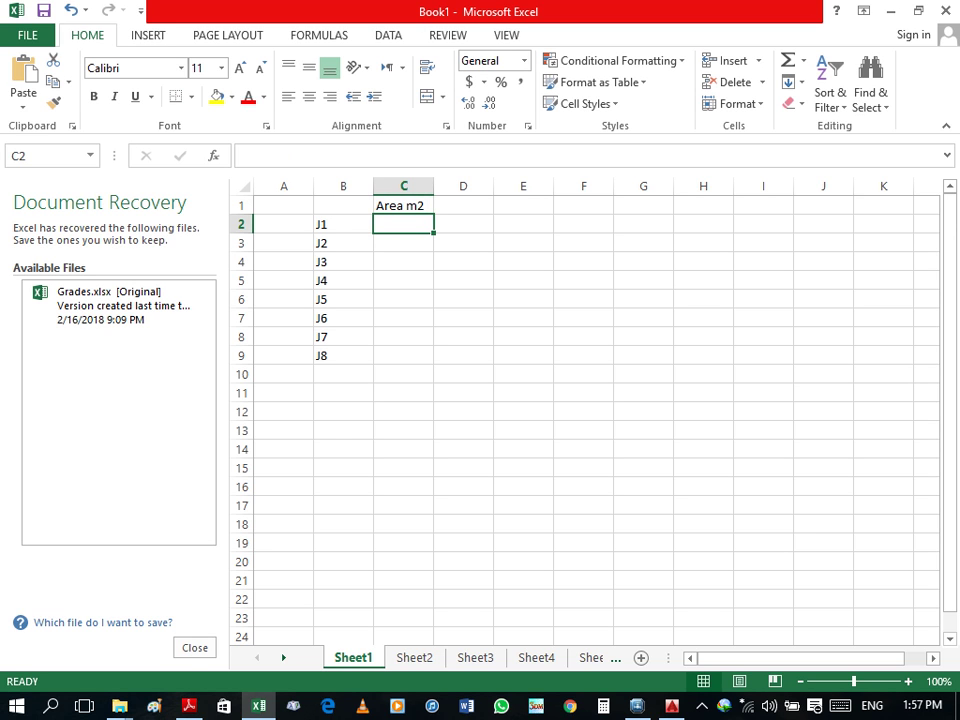
type("50")
key("Return")
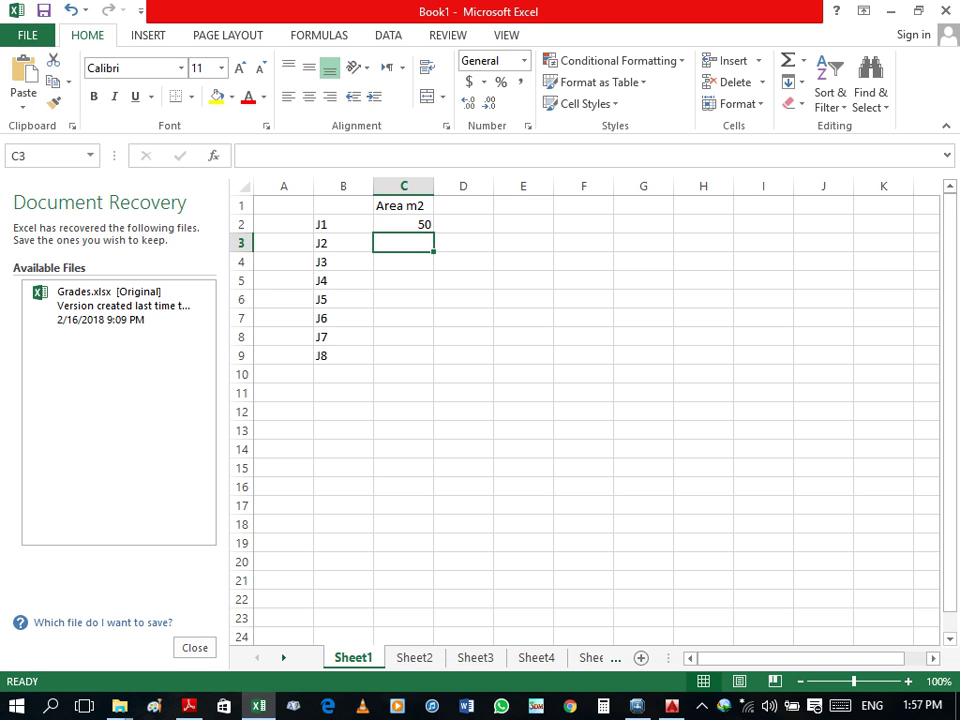
type("60")
key("Return")
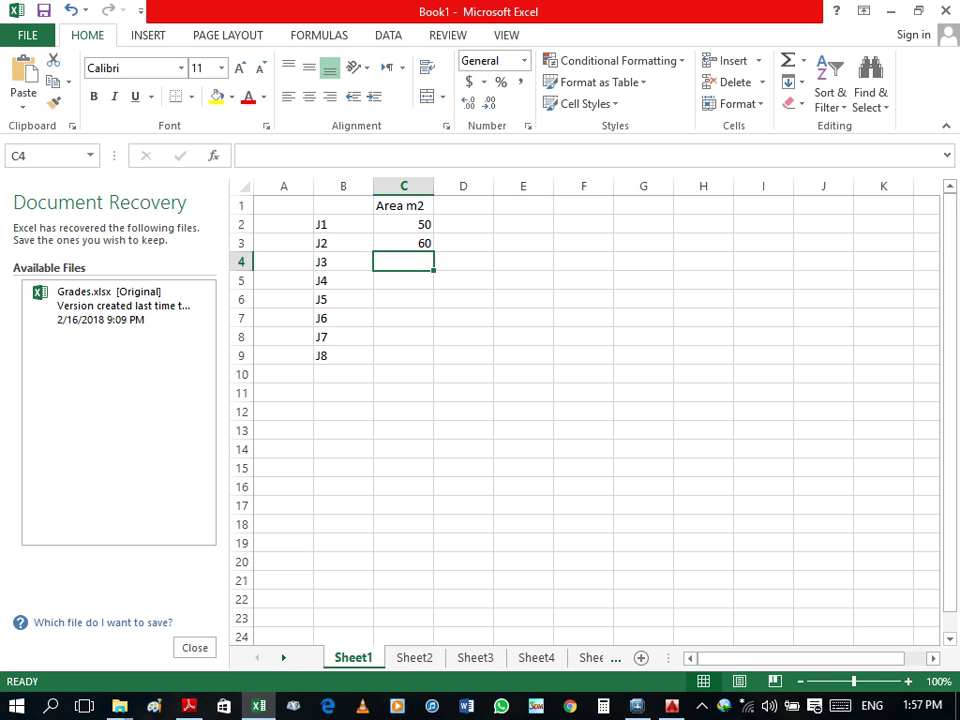
type("70")
key("Return")
type("80")
key("Return")
Step: Enter areas 90, 100, 110, 120 for J5–J8, correcting the mistyped cells
type("9")
key("Return")
type("0")
key("Return")
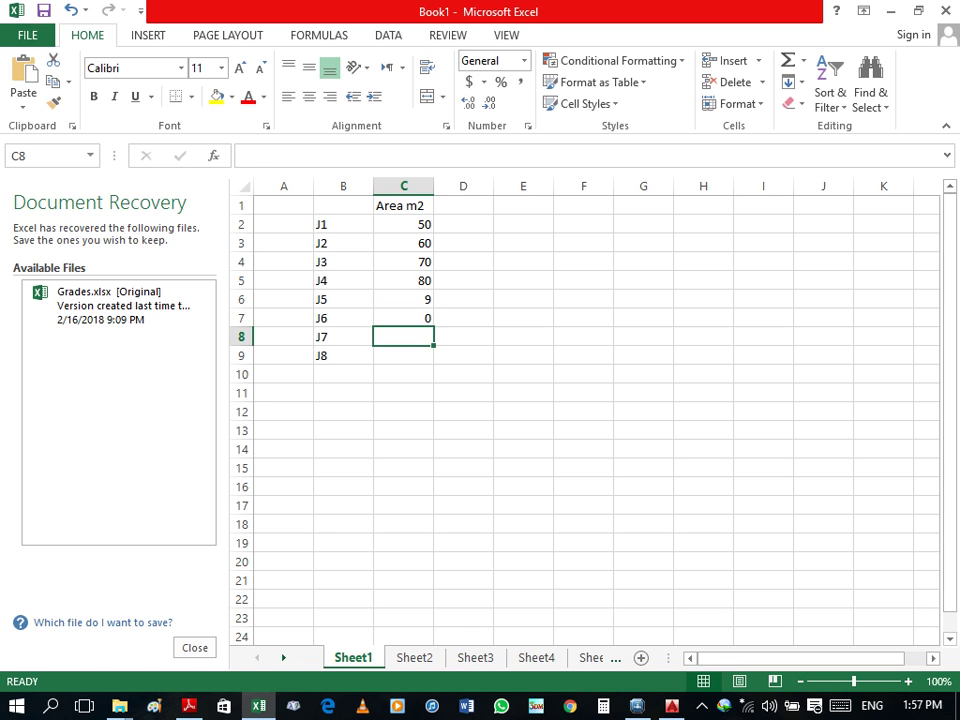
double_click(403, 299)
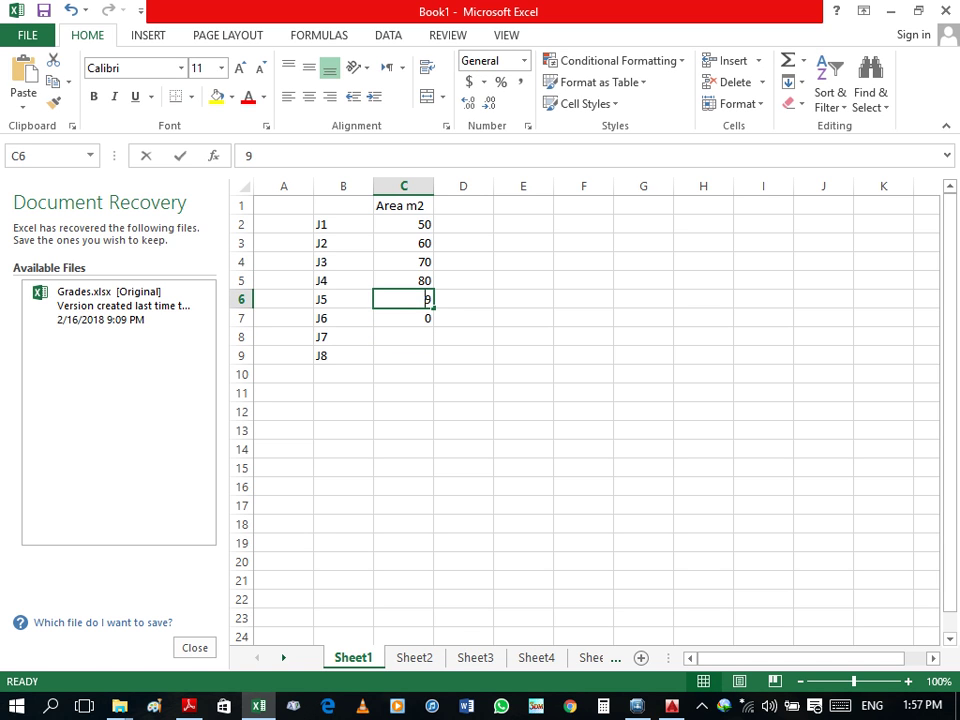
type("0")
key("Return")
type("00")
key("BackSpace")
key("BackSpace")
type("100")
key("Return")
type("11")
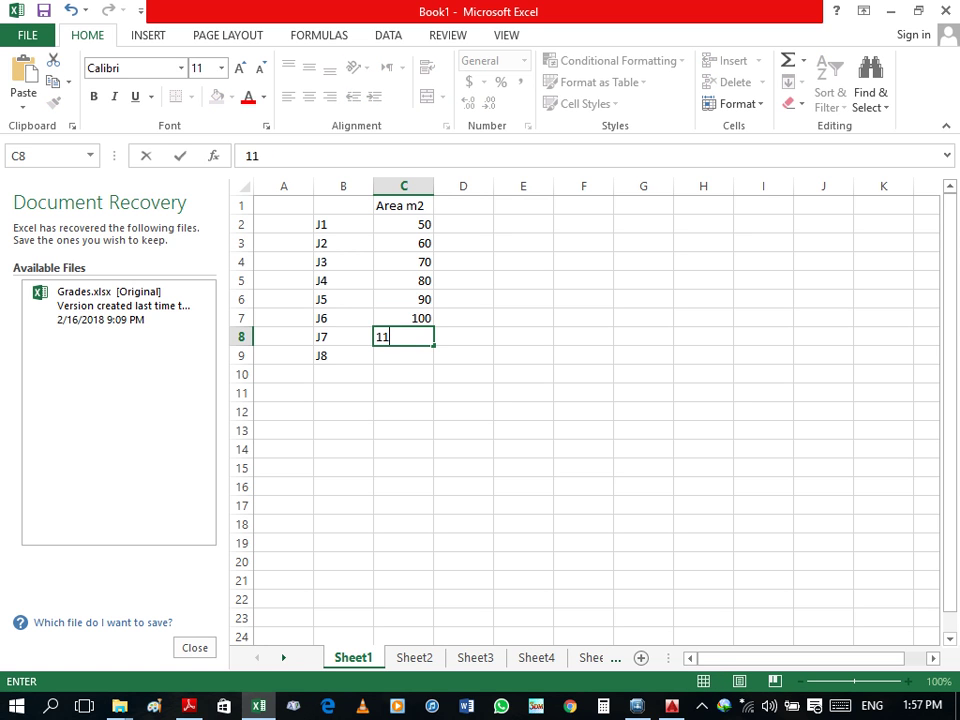
type("09")
key("Return")
left_click(403, 337)
type("110")
key("Return")
type("12")
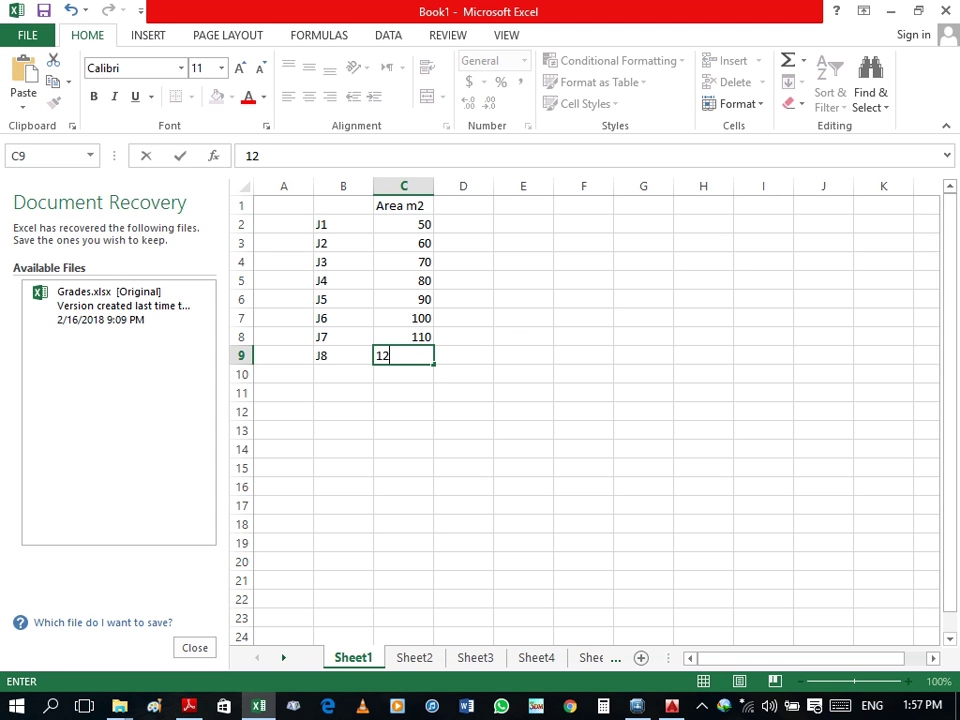
type("0")
key("Return")
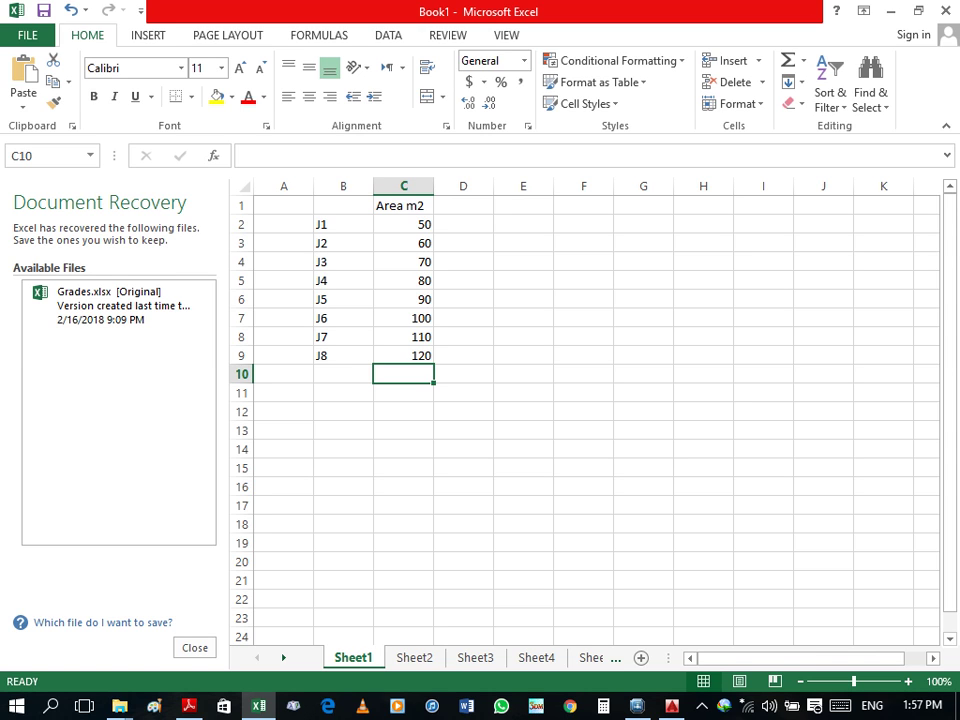
Step: Add the heading 'Density' in cell D1
left_click(463, 205)
type("Densi")
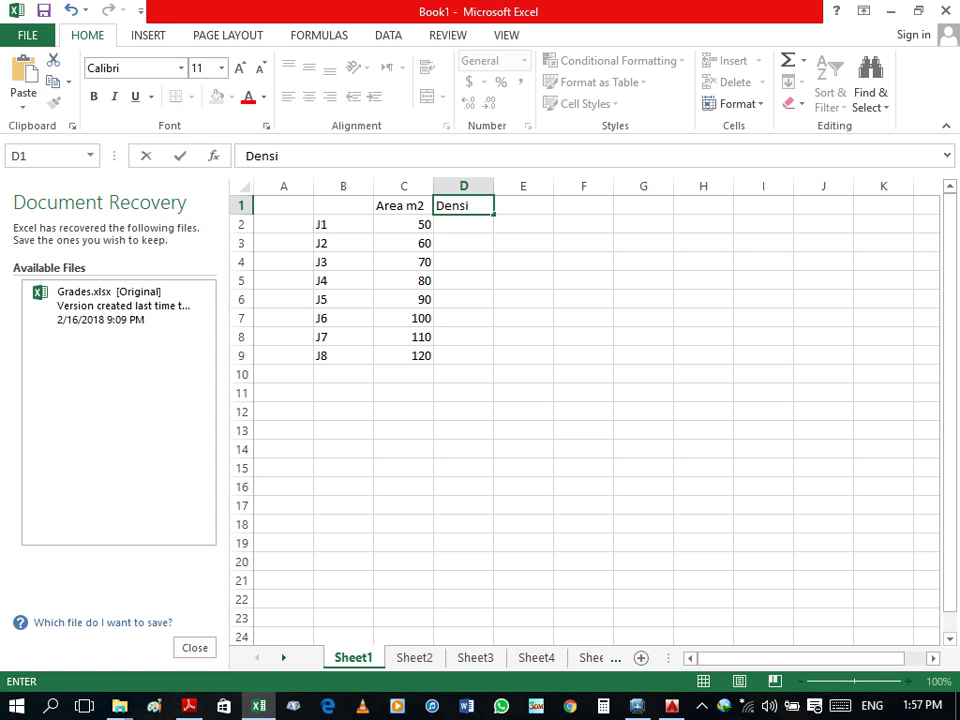
type("ty")
key("Return")
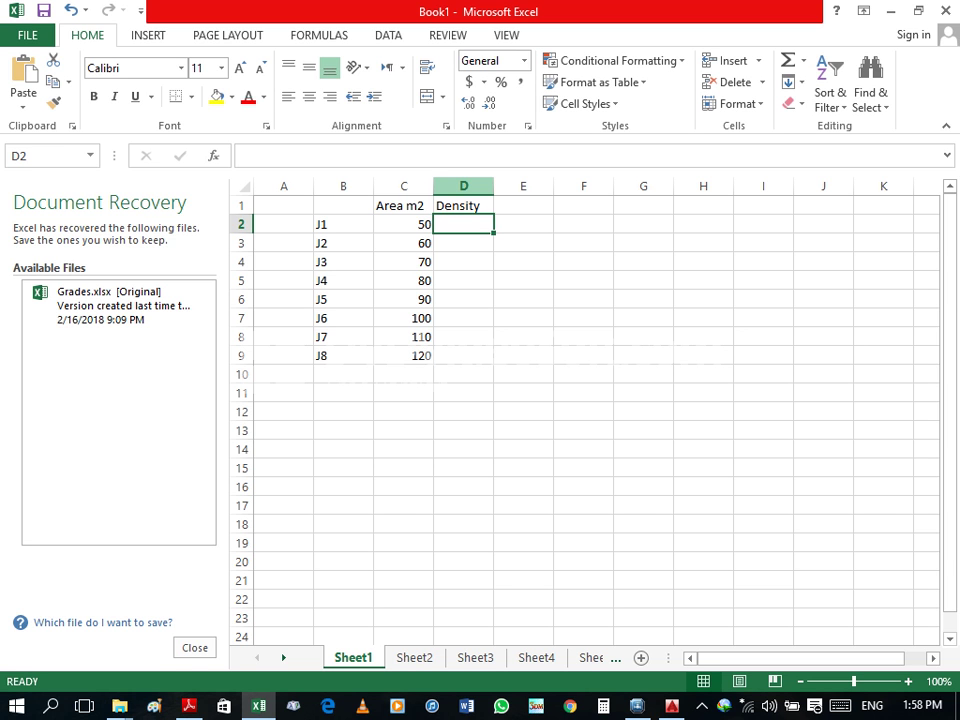
Step: Open Complete GP 2018.pdf from the Project-2018 folder
key("alt+Tab")
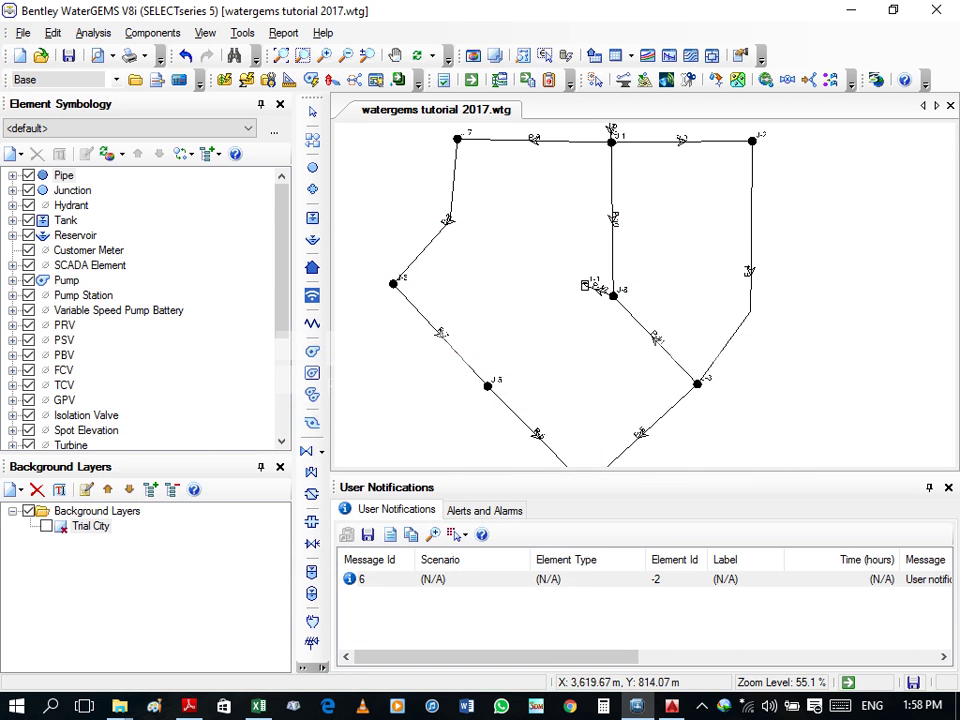
key("super+d")
key("alt+Tab")
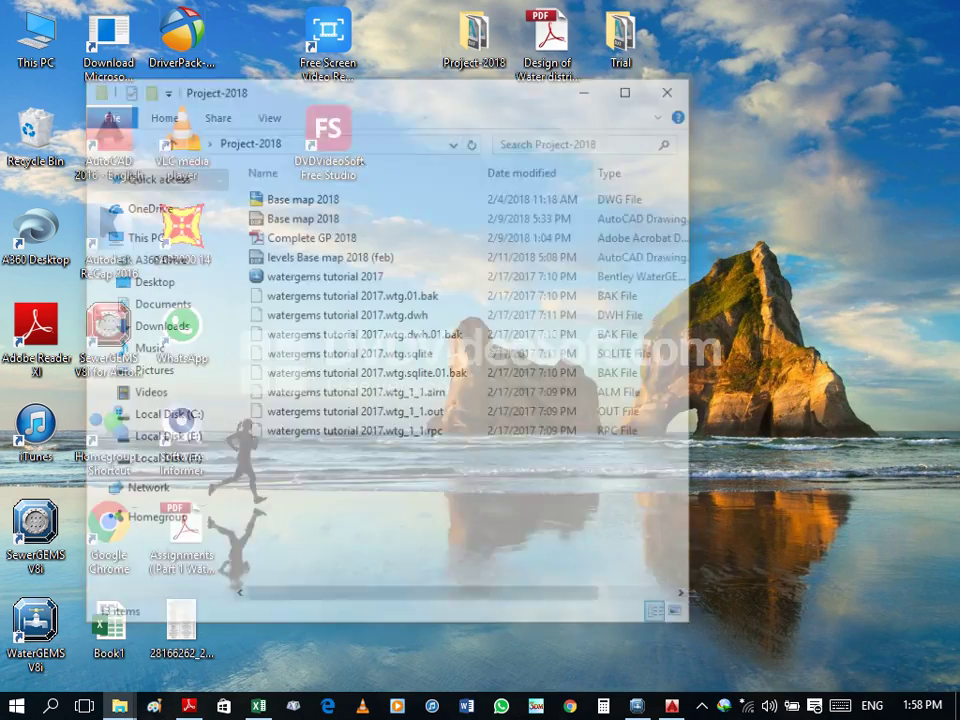
left_click(310, 235)
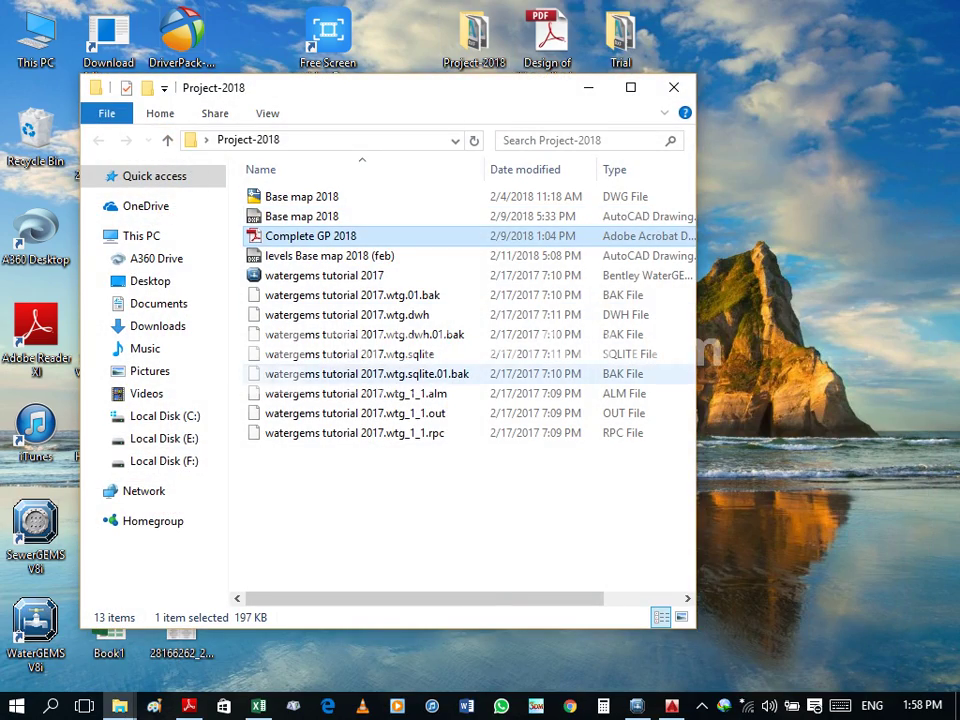
key("Return")
scroll(395, 380, "down", 5)
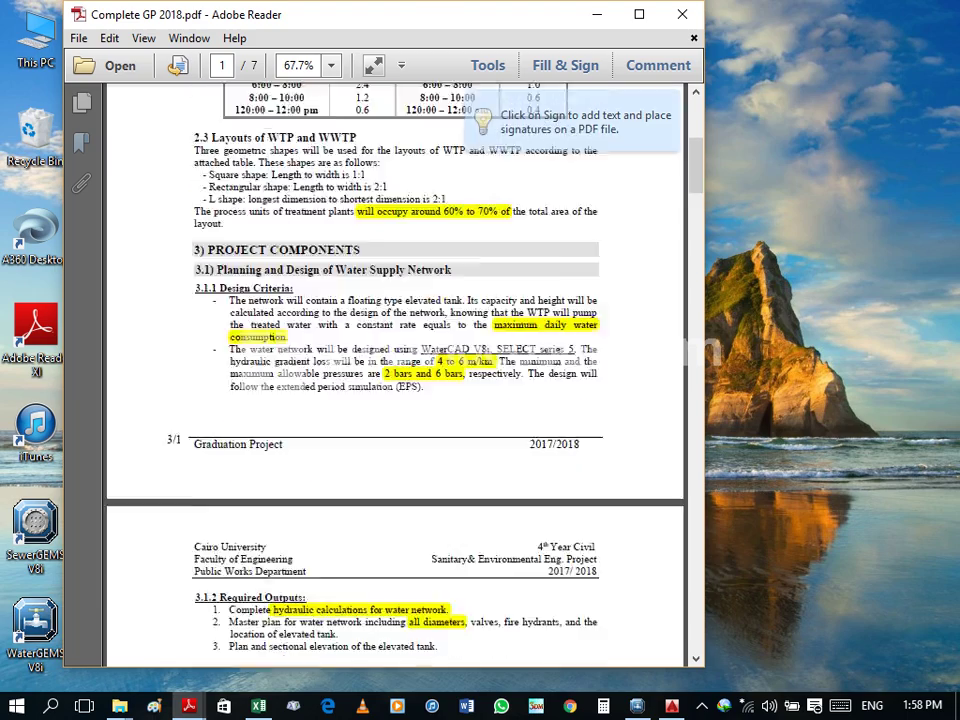
Step: Scroll the project brief down to page 4's 2017/2018 density Data table, then close Adobe Reader
scroll(395, 380, "down", 5)
scroll(395, 380, "down", 3)
scroll(395, 380, "down", 5)
scroll(395, 380, "down", 3)
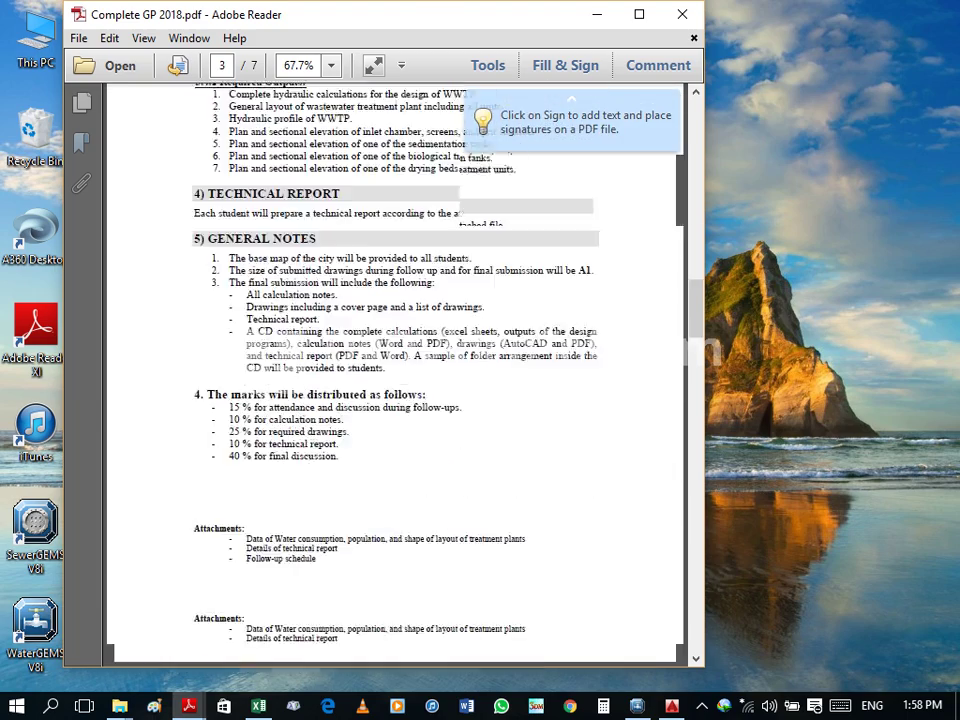
scroll(395, 380, "down", 5)
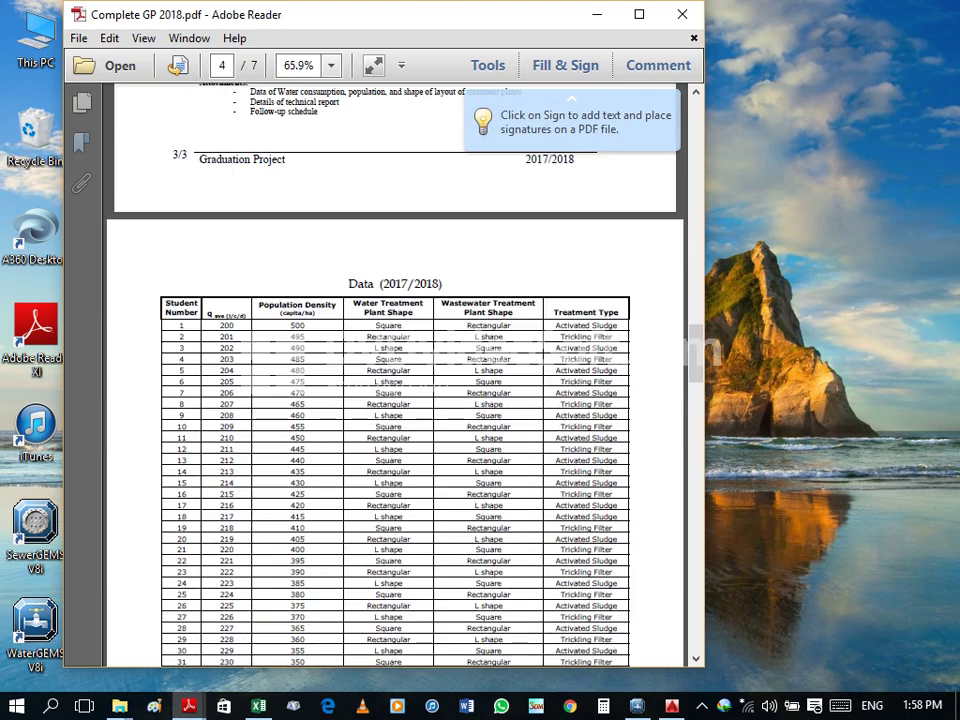
scroll(395, 380, "up", 1)
scroll(395, 380, "down", 1)
key("alt+F4")
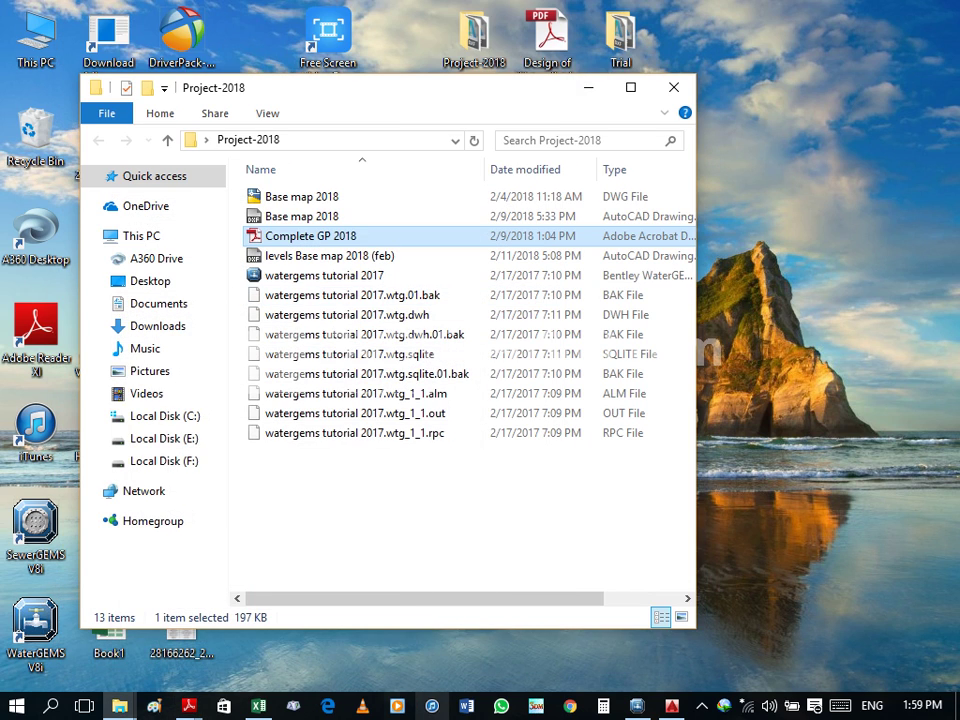
Step: Enter =500/10^4 in D2, fill the 0.05 density down to D9, and start a 'POp' heading in E1
key("alt+F4")
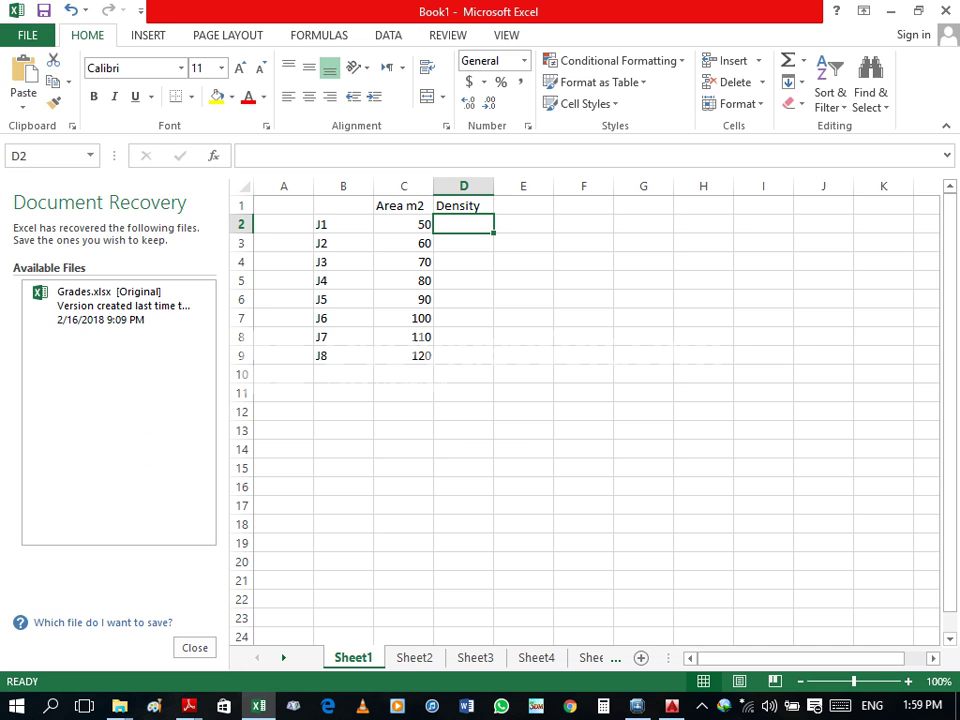
type("=")
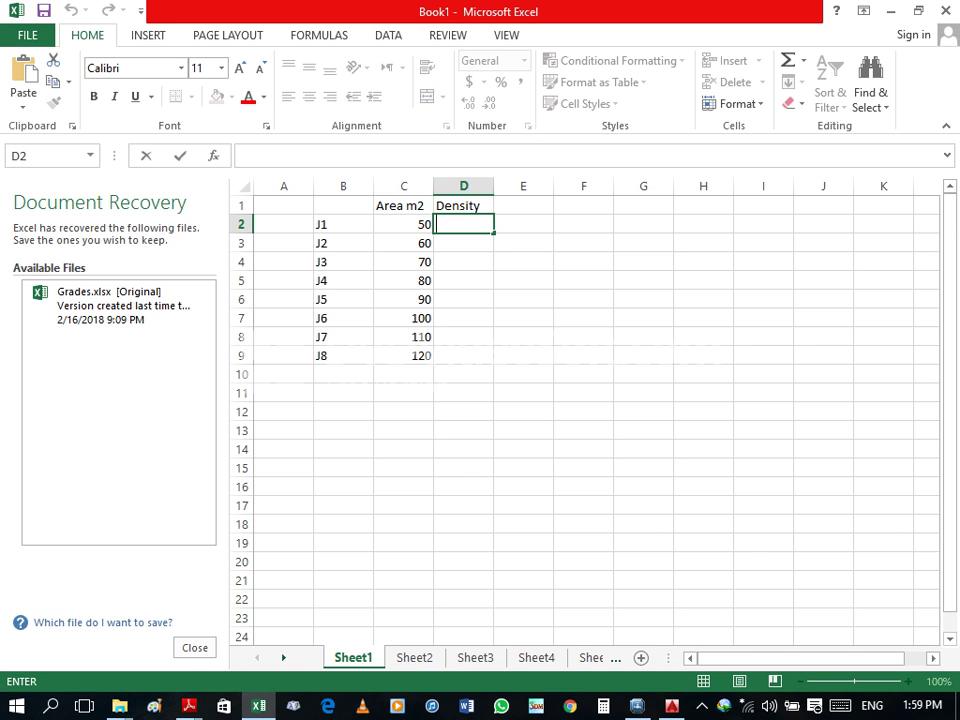
type("500/1")
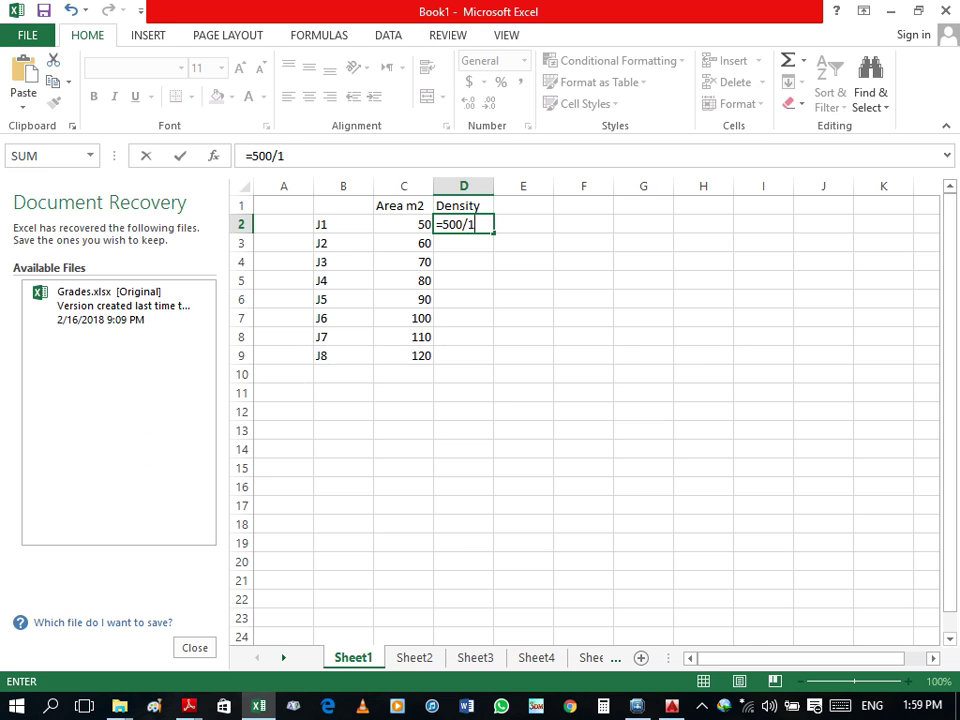
type("0^4")
key("Return")
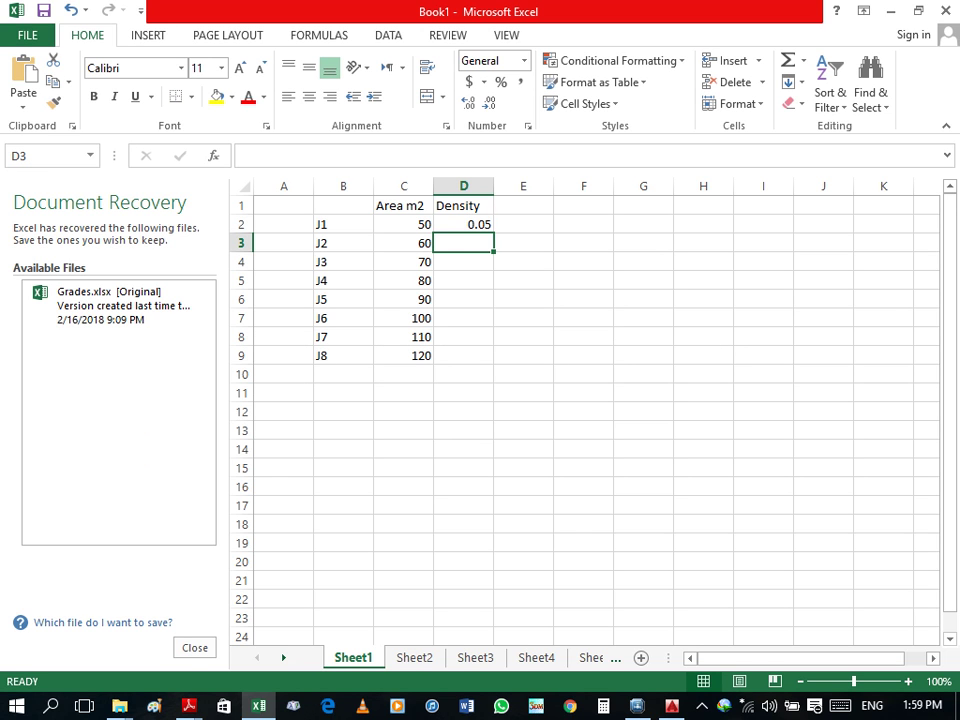
left_click(463, 224)
left_click_drag(523, 243, 463, 374)
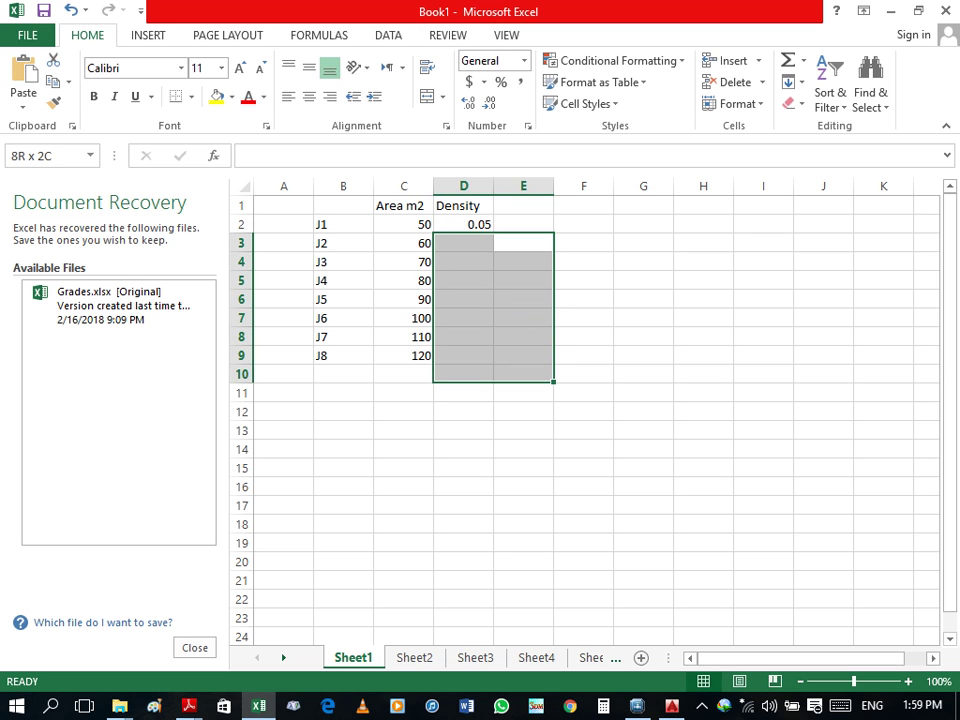
left_click(463, 224)
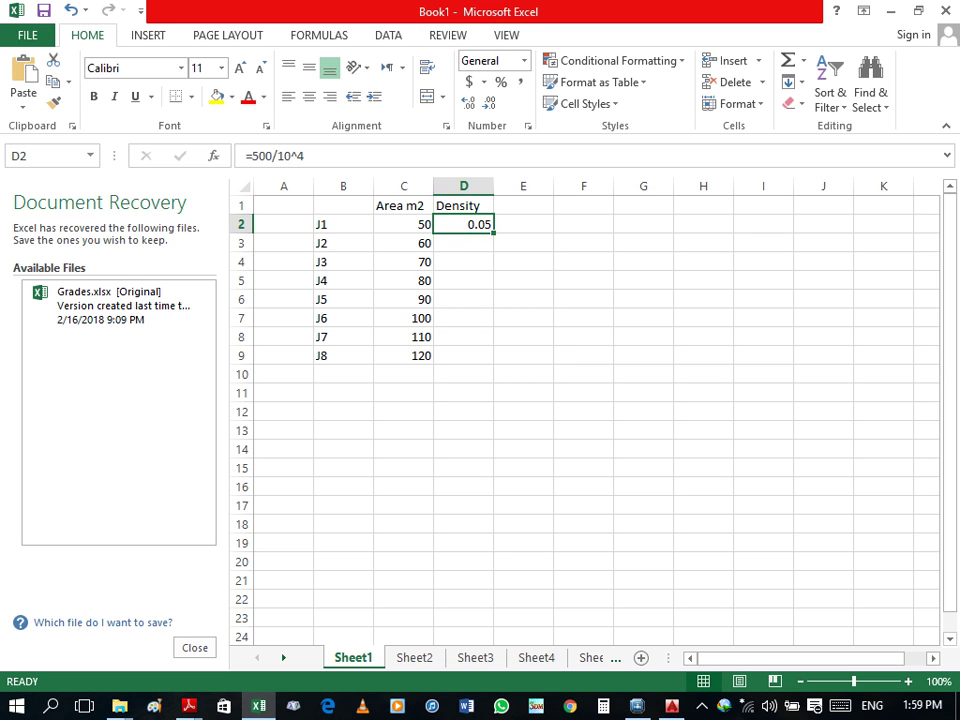
double_click(493, 233)
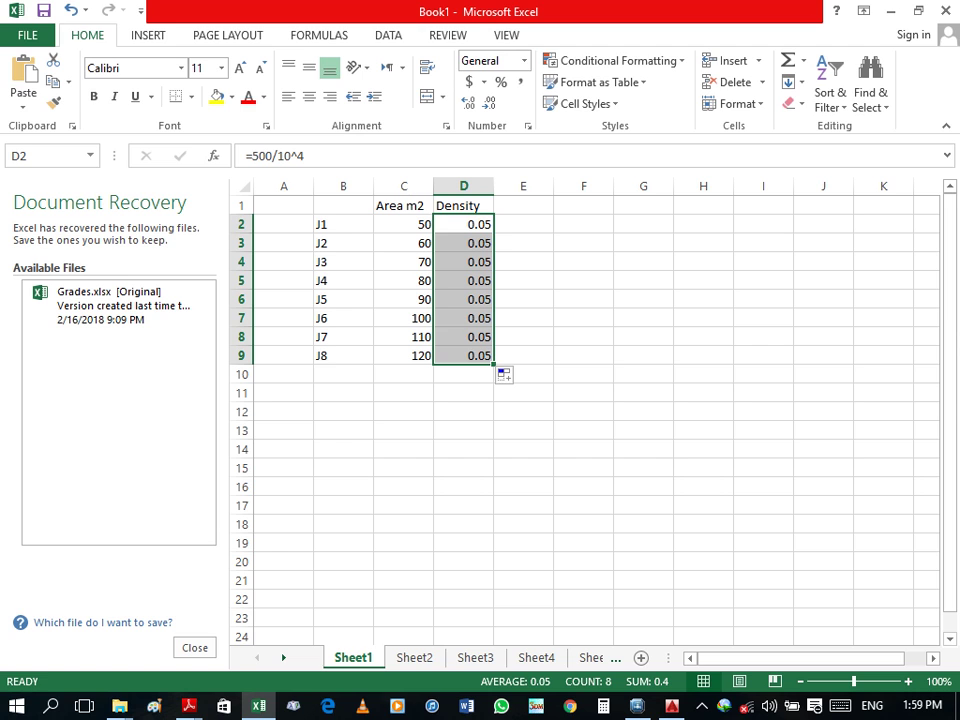
left_click(523, 205)
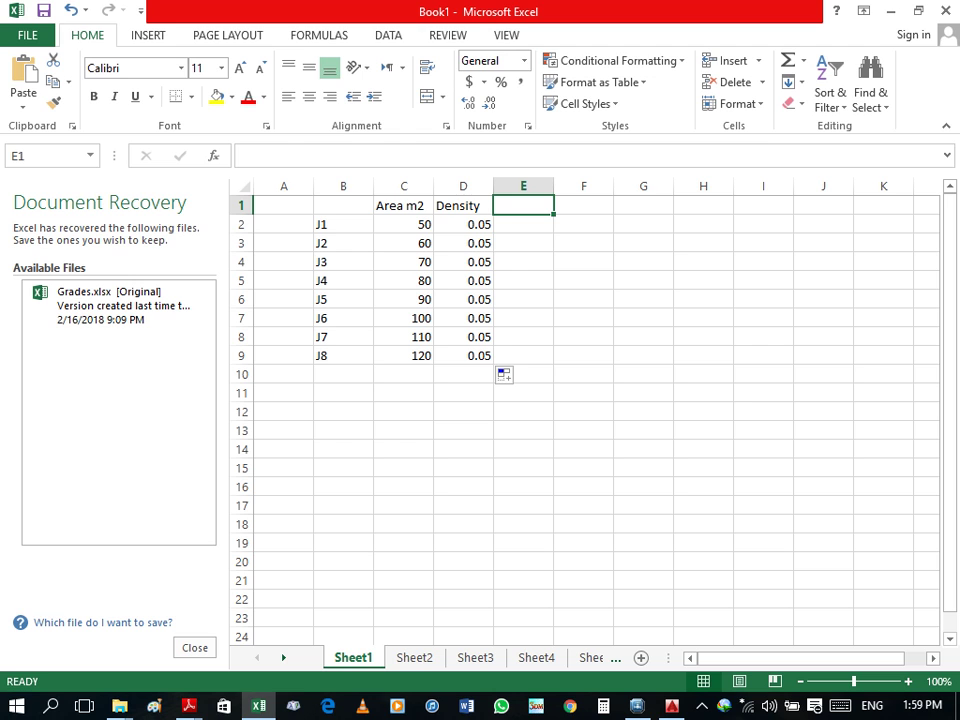
type("POp")
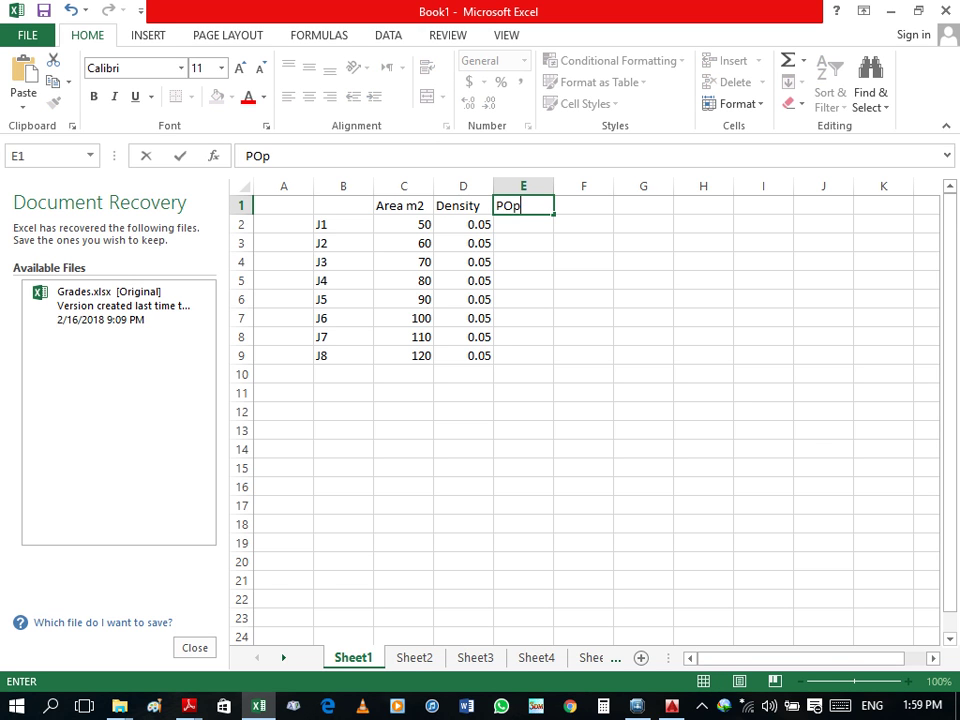
Step: Confirm the Pop heading in E1 and enter the formula =C2*D2 in E2
key("Return")
type("=")
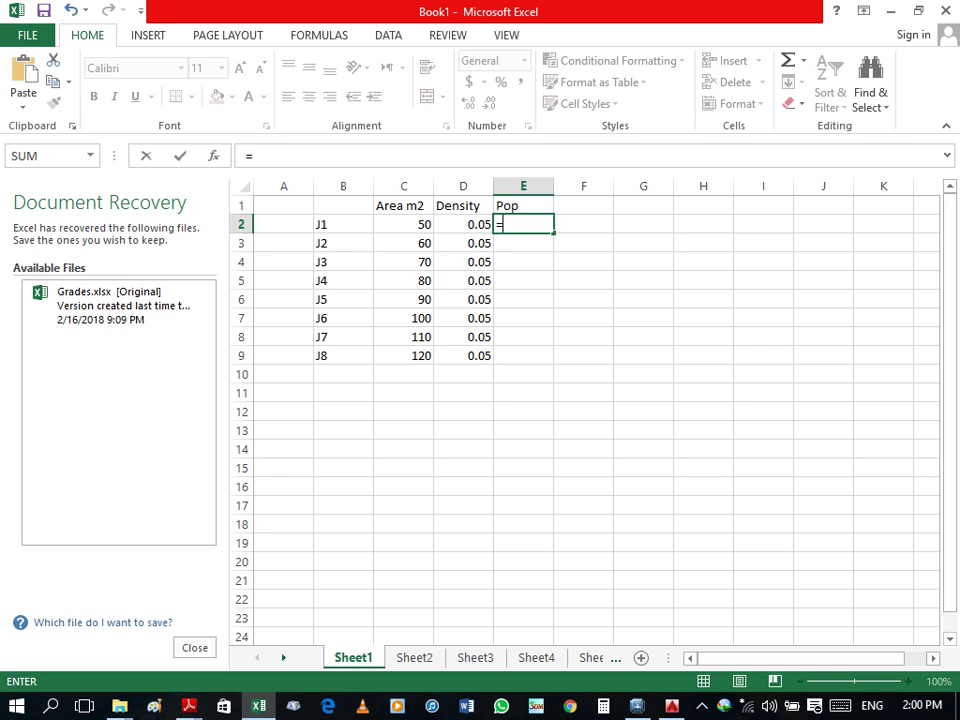
left_click(404, 224)
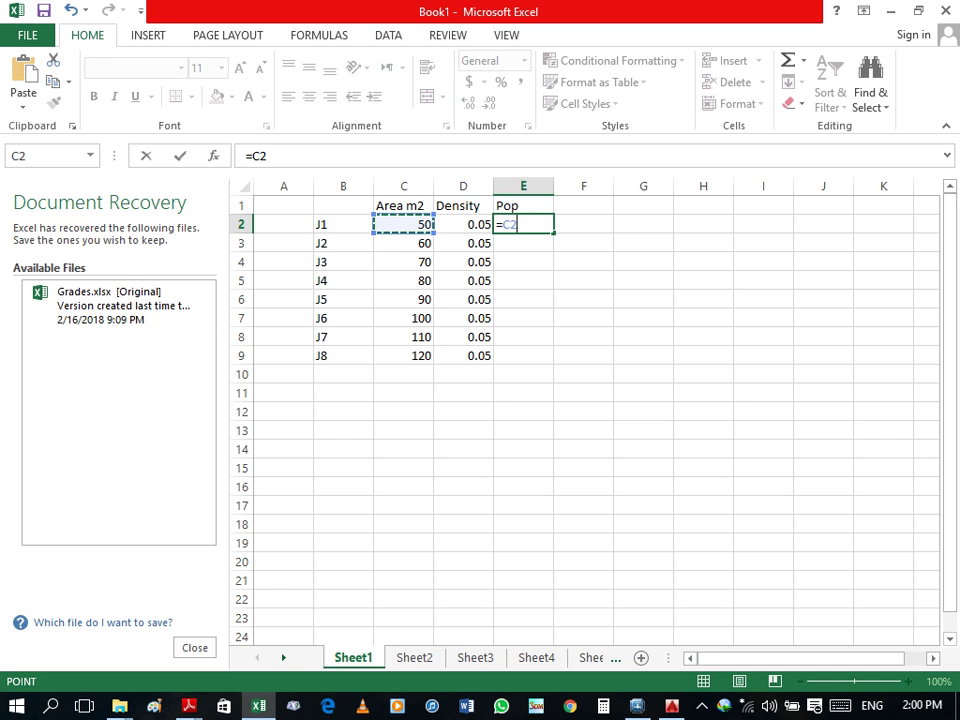
type("*")
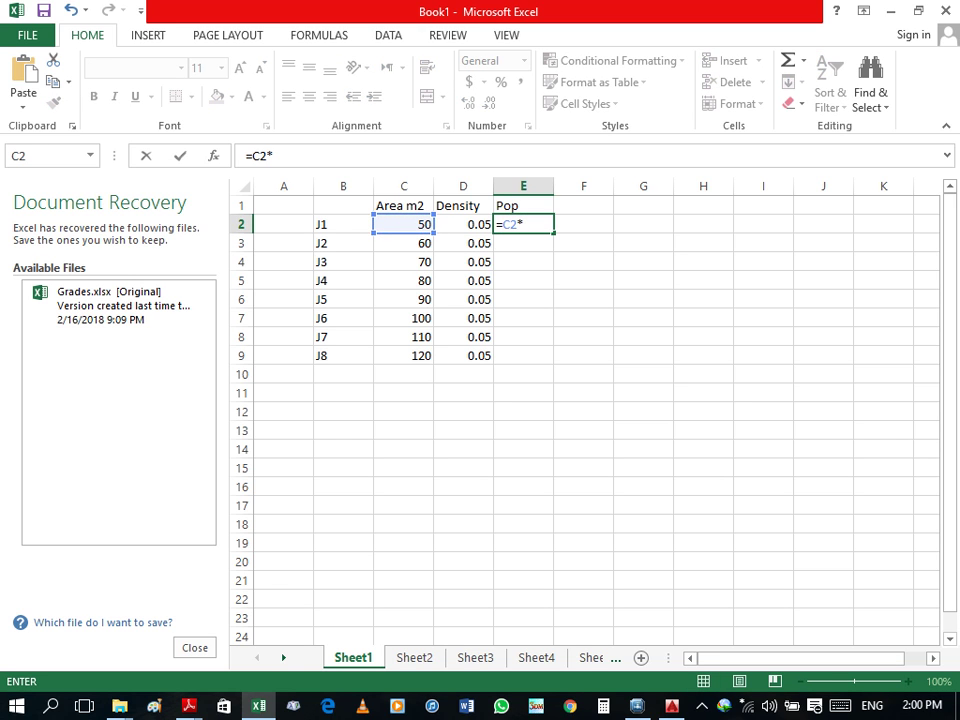
left_click(463, 224)
key("Return")
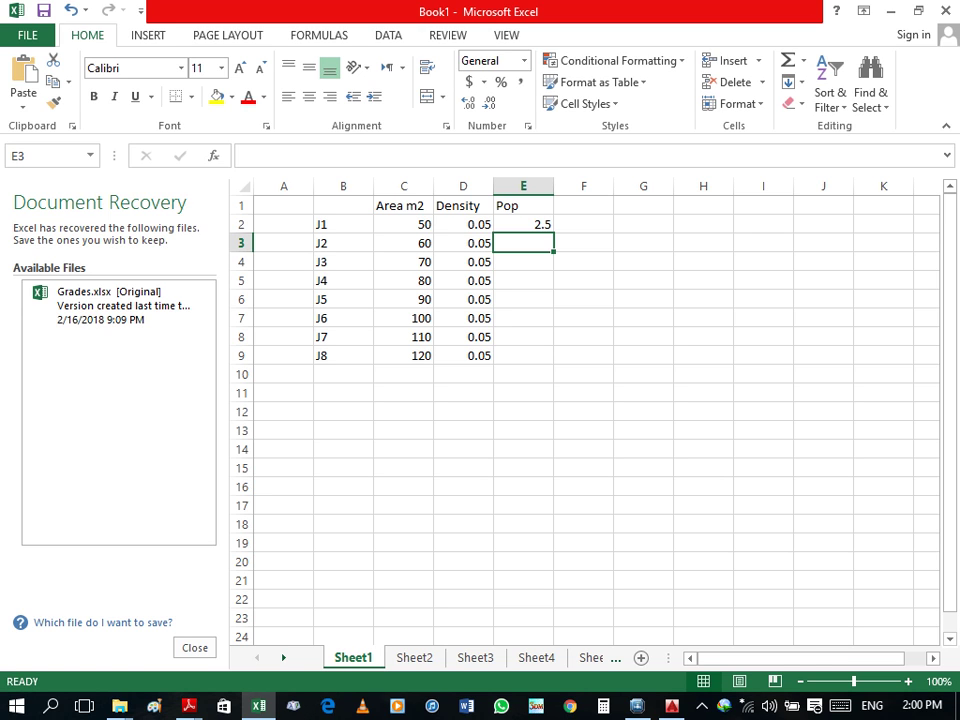
Step: Re-enter E2 as =C2*D2 and fill it down to E9, giving populations 2.5 to 6
left_click(523, 224)
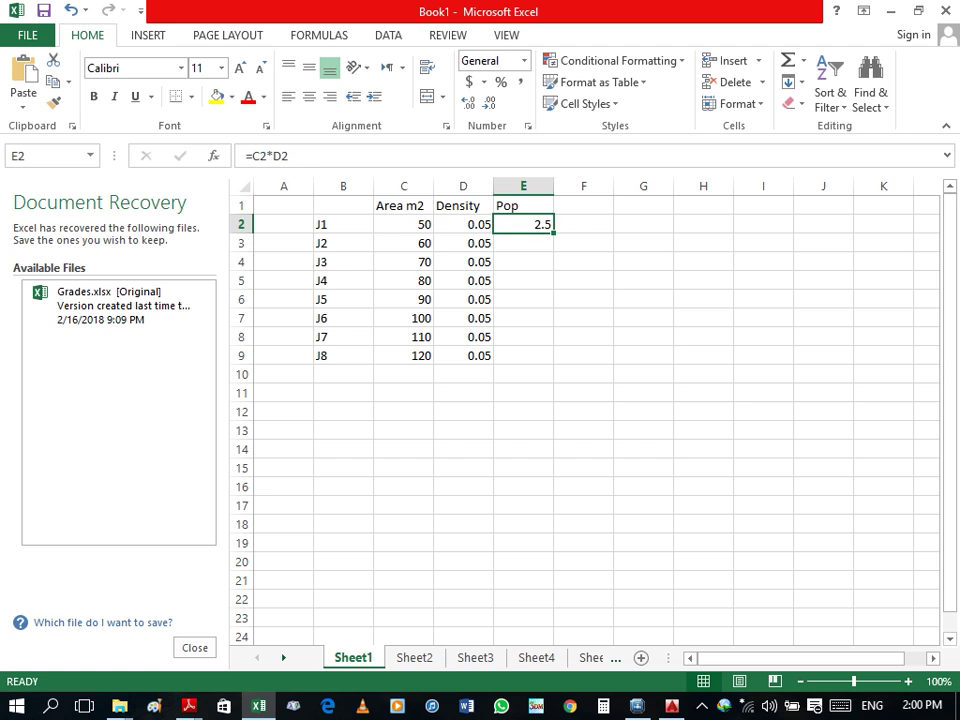
key("Delete")
type("=")
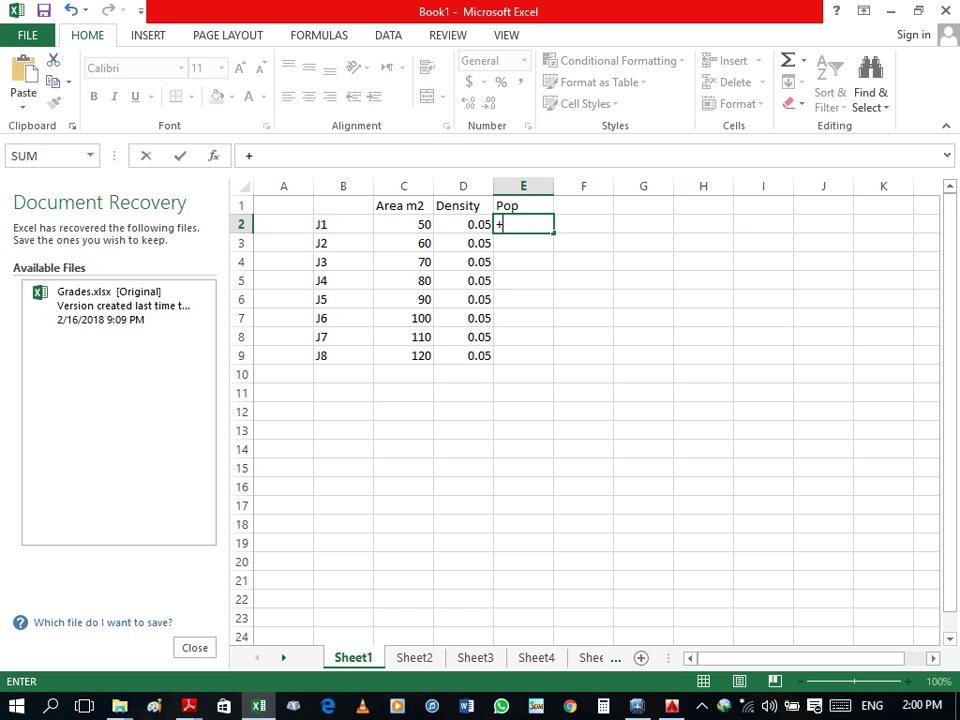
key("BackSpace")
type("=")
left_click(404, 224)
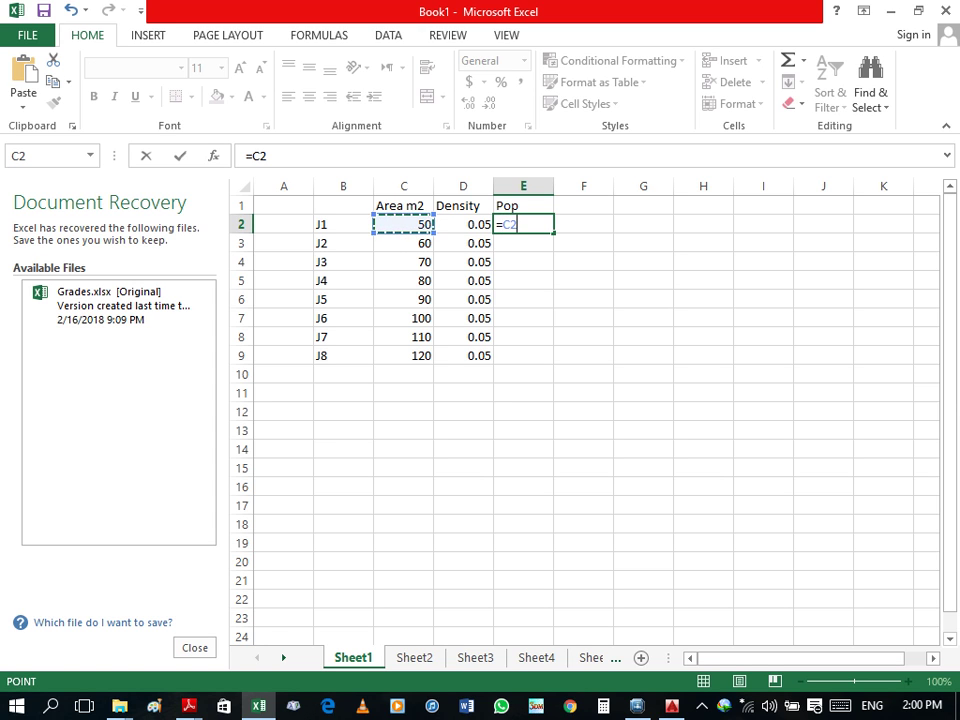
type("+")
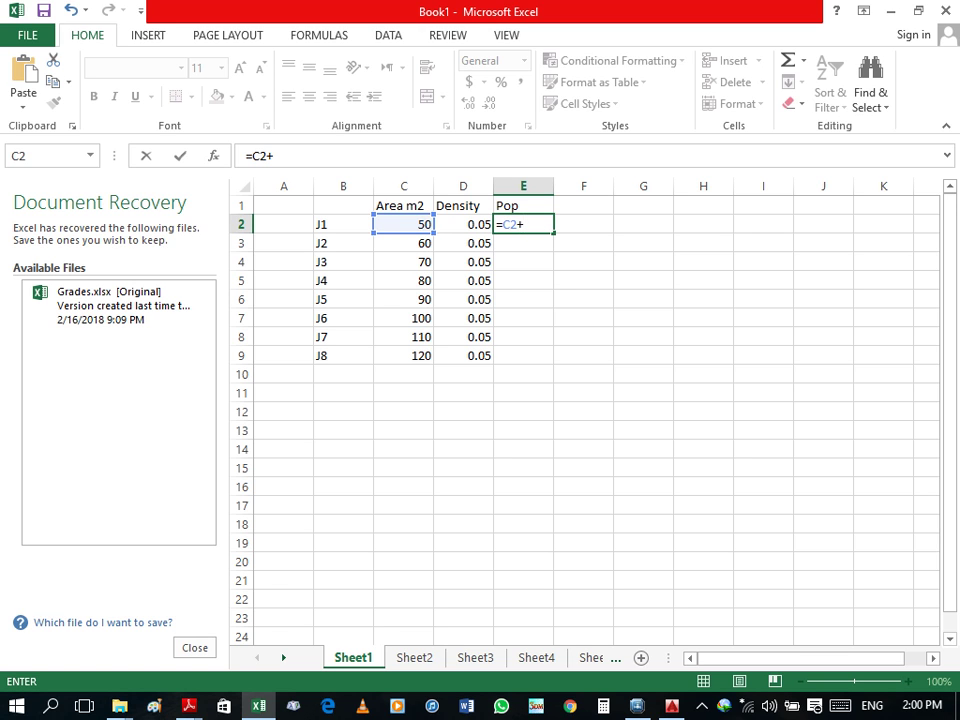
left_click(463, 224)
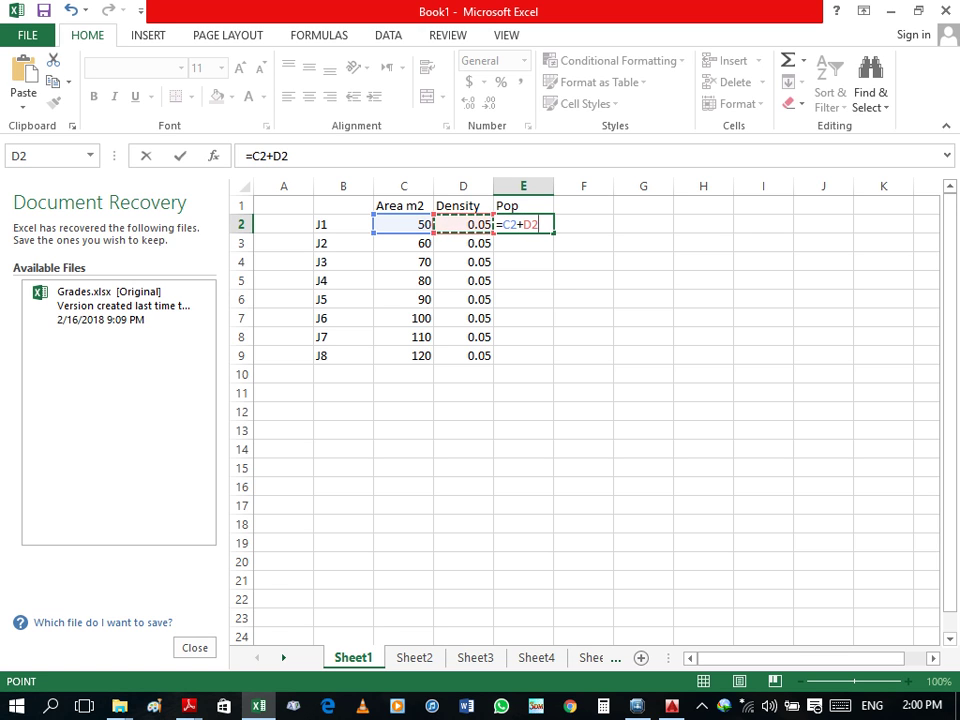
left_click(521, 224)
key("BackSpace")
type("*")
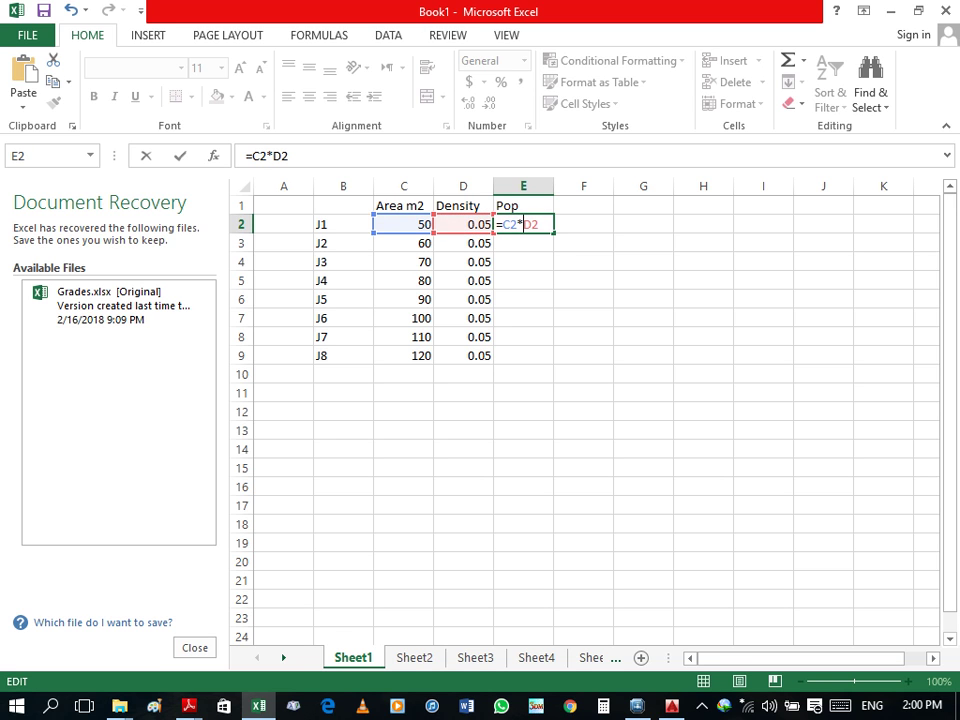
key("Return")
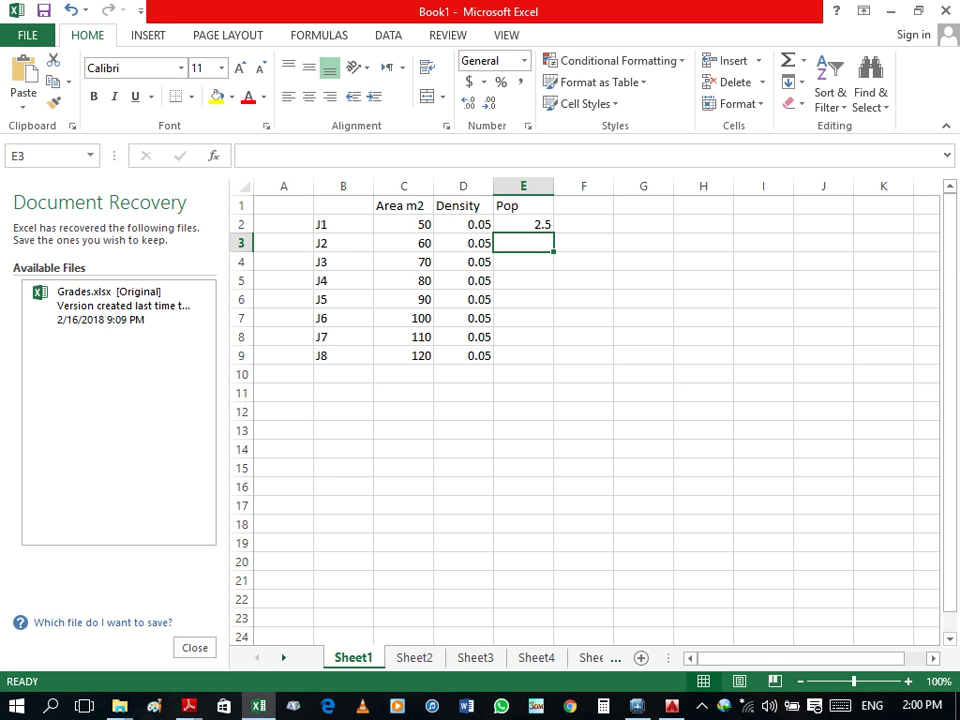
left_click(523, 224)
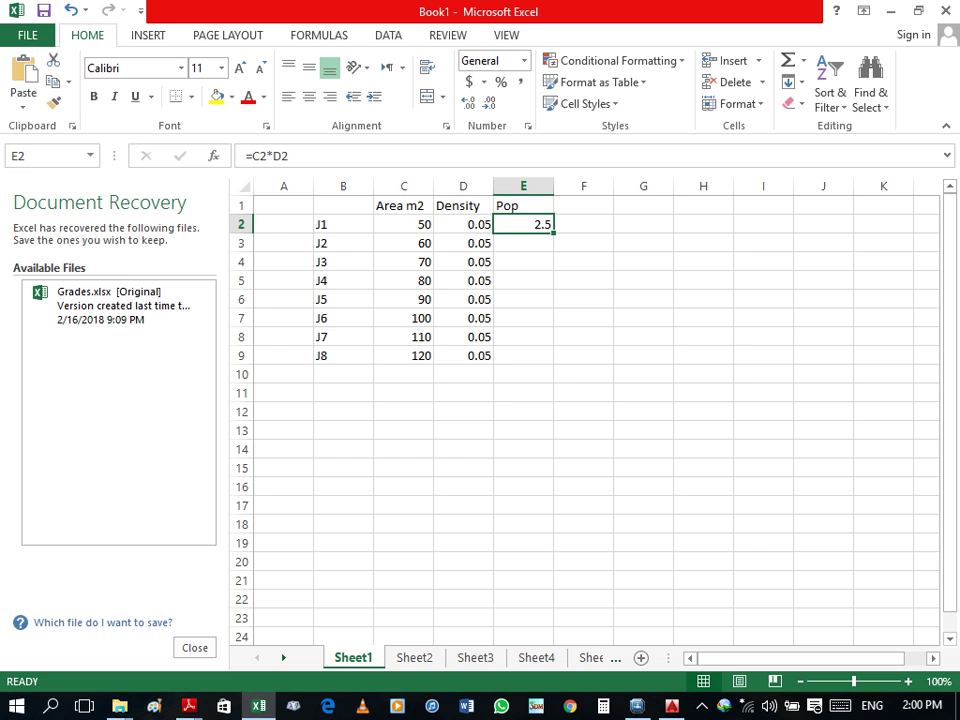
double_click(553, 233)
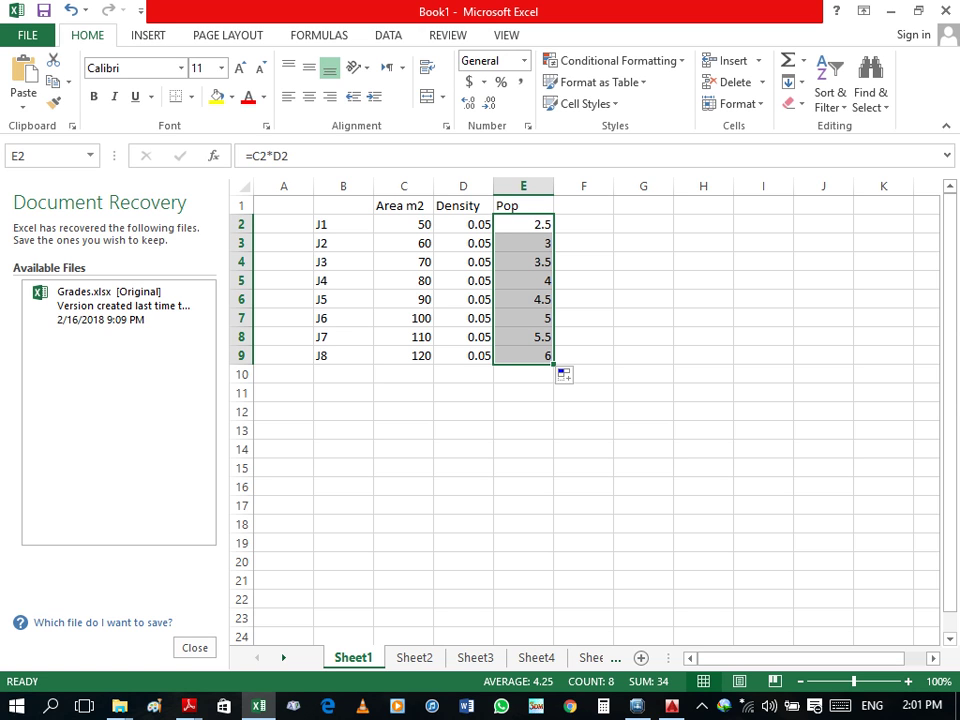
Step: Type the heading 'Demand m3-d' in cell F1
left_click(583, 205)
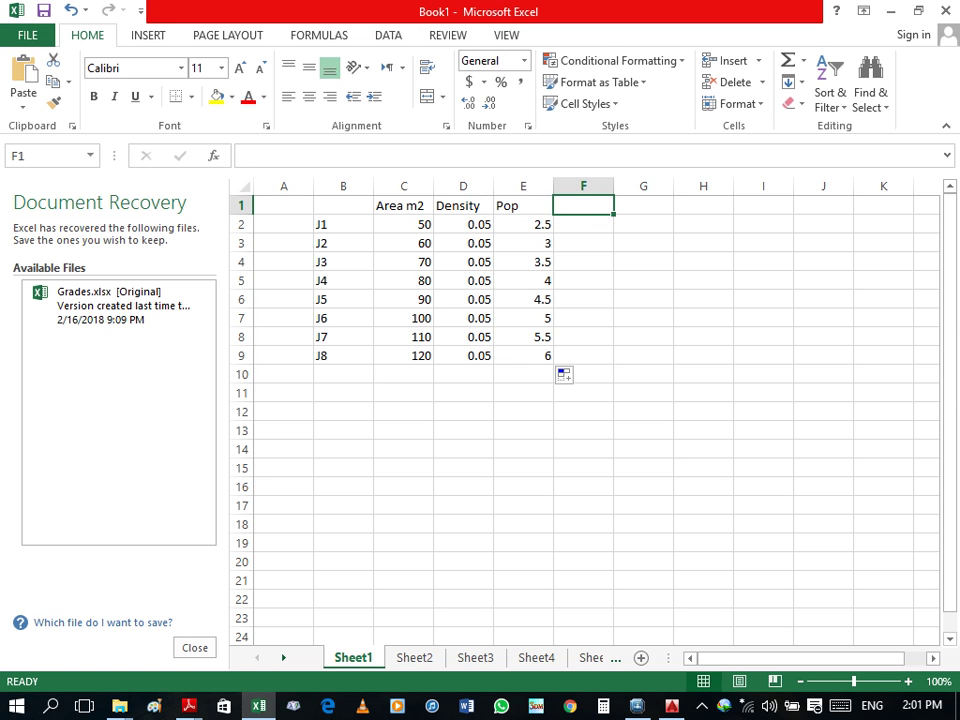
type("Demand")
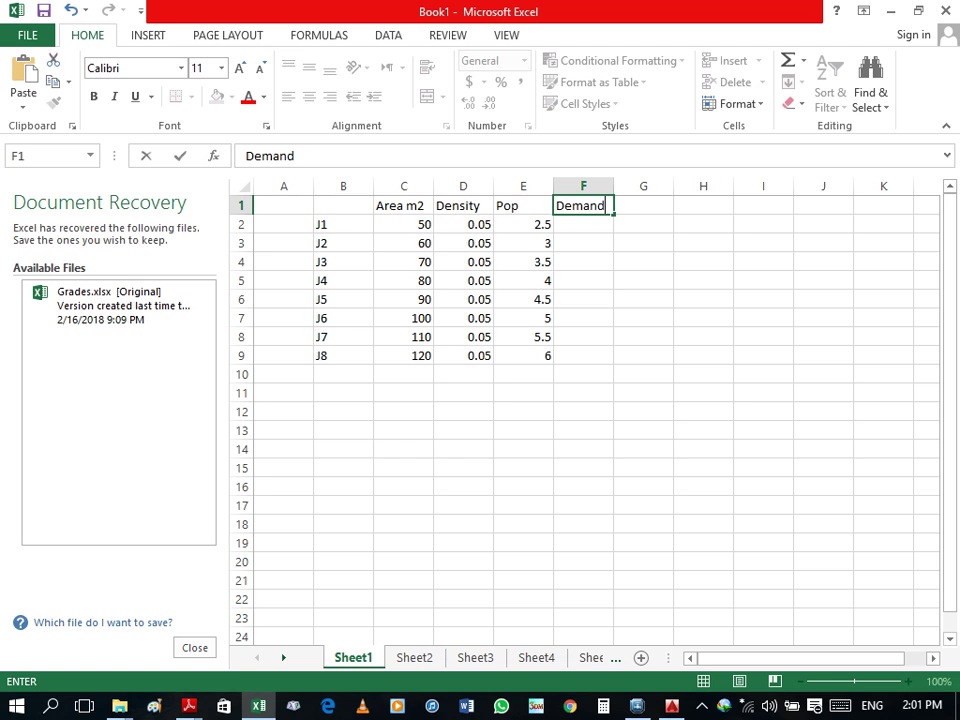
type(" m")
type("3-d")
key("Return")
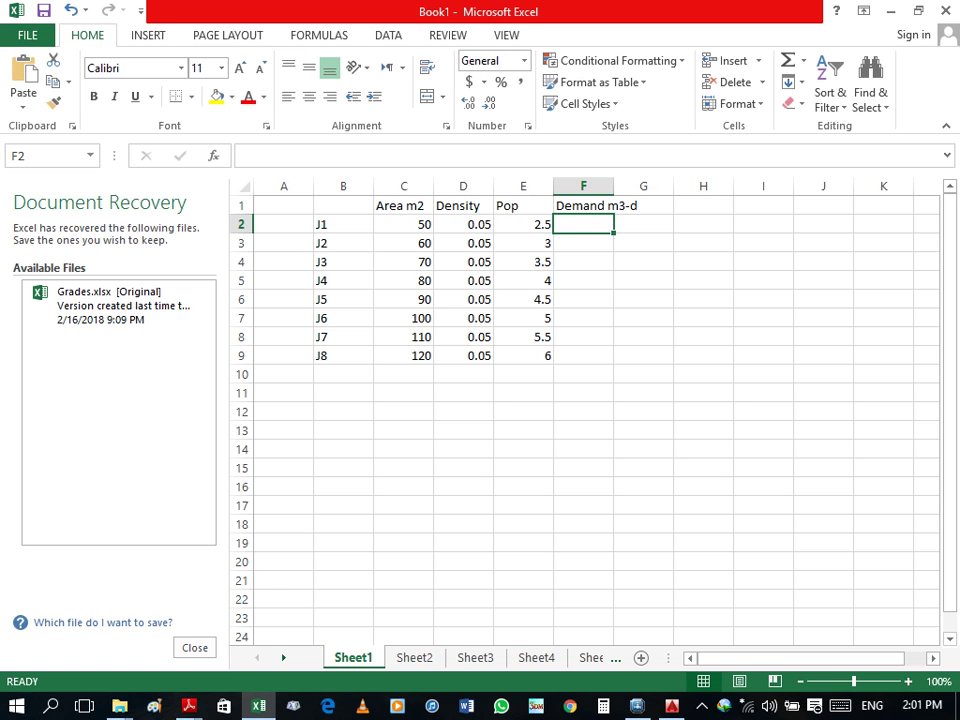
Step: Start a =1.8* demand formula in F2, cancel it, and select column F for editing
type("=")
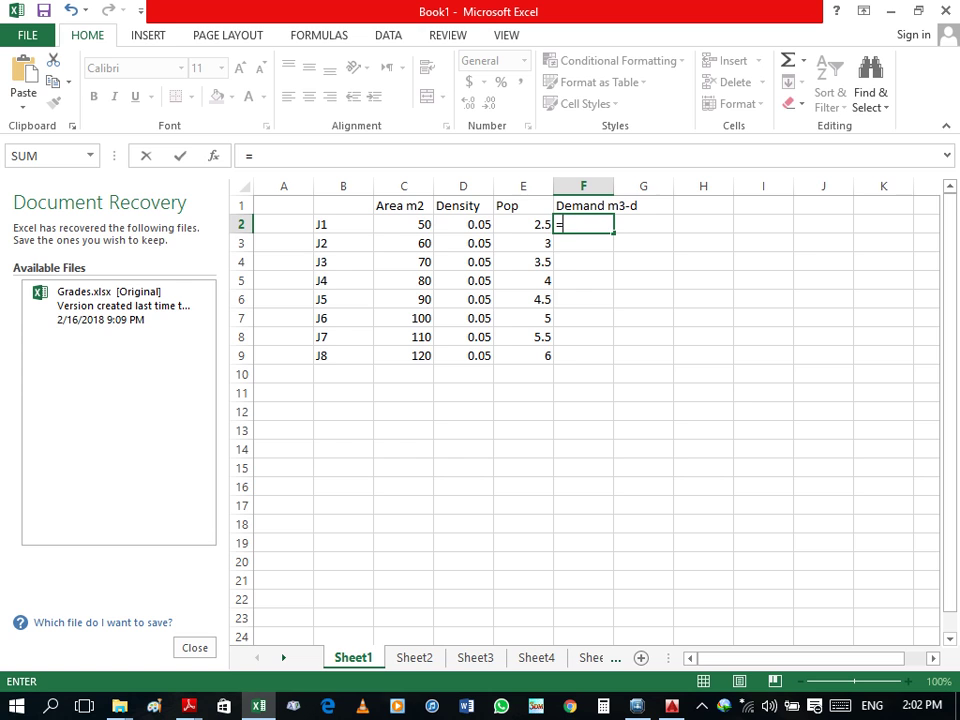
type("1.8")
type("*")
left_click(523, 224)
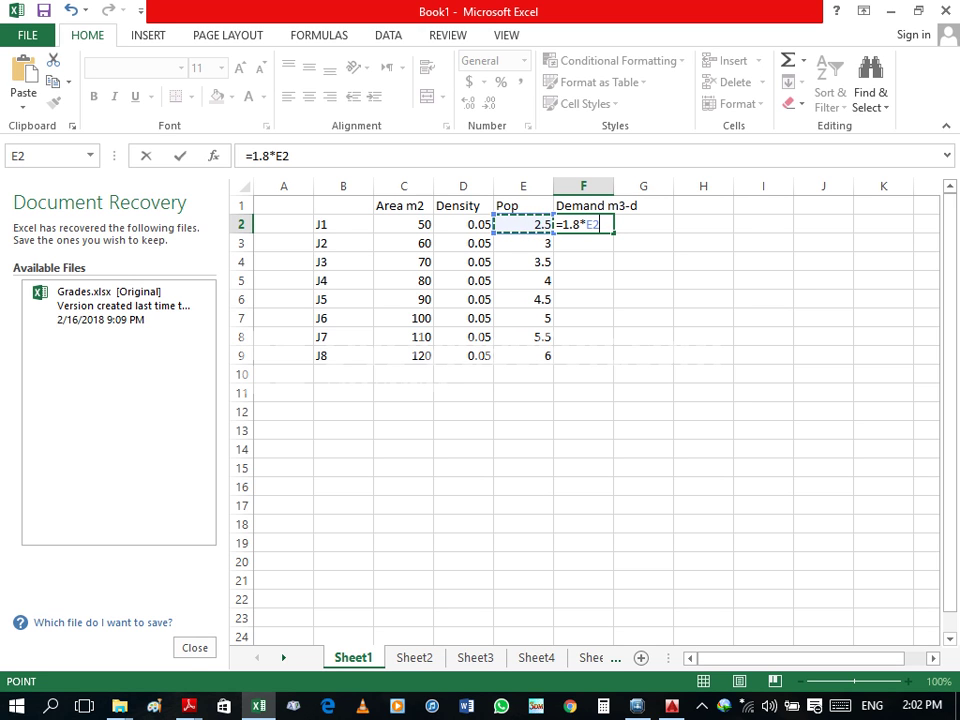
left_click(703, 262)
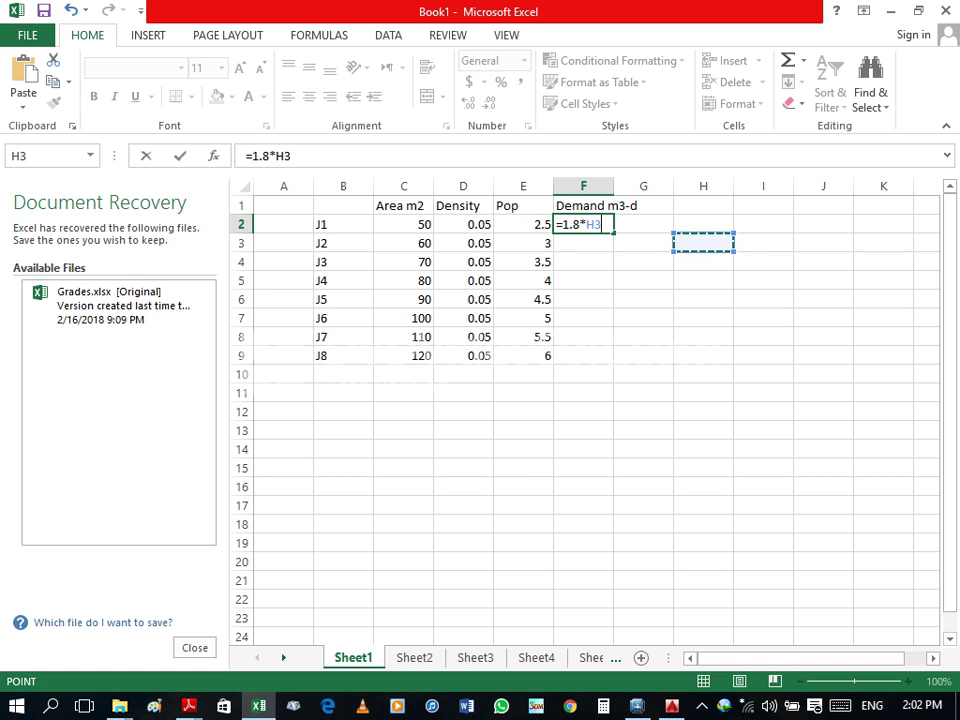
left_click(598, 206)
left_click(583, 186)
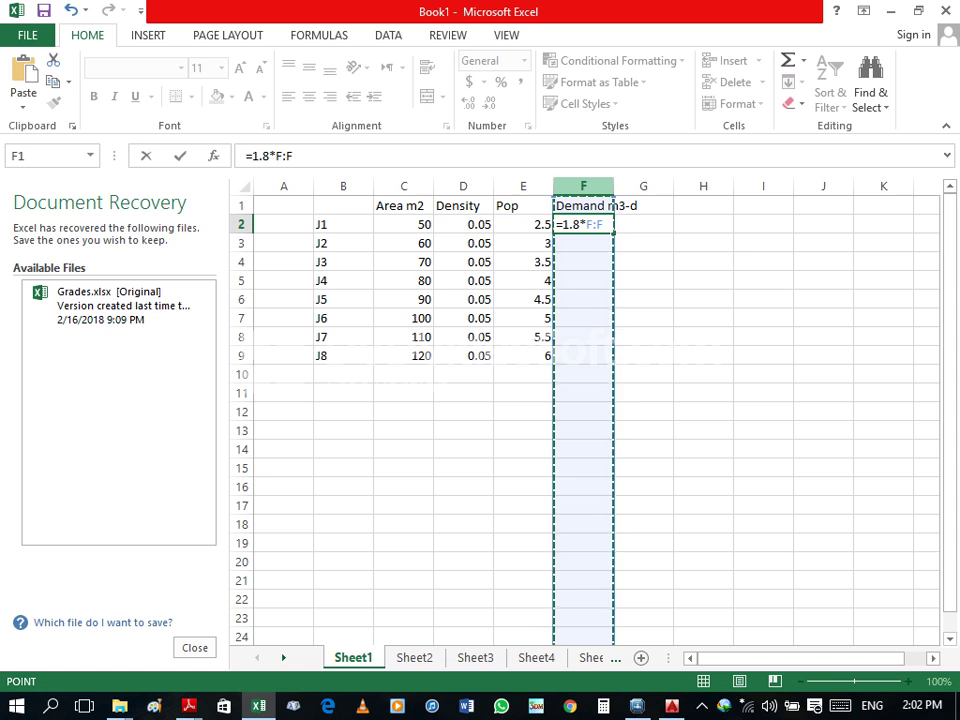
key("Escape")
left_click(583, 186)
right_click(595, 189)
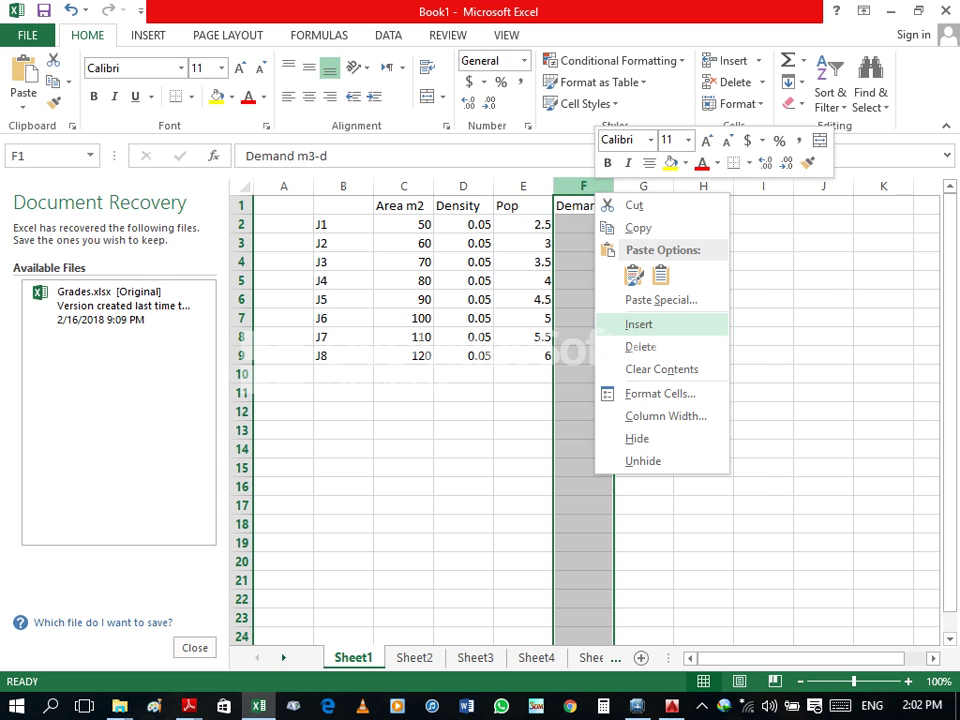
Step: Insert a blank column before Demand m3-d, enter a placeholder 'q', then delete that column again
left_click(639, 324)
left_click(643, 337)
left_click(583, 205)
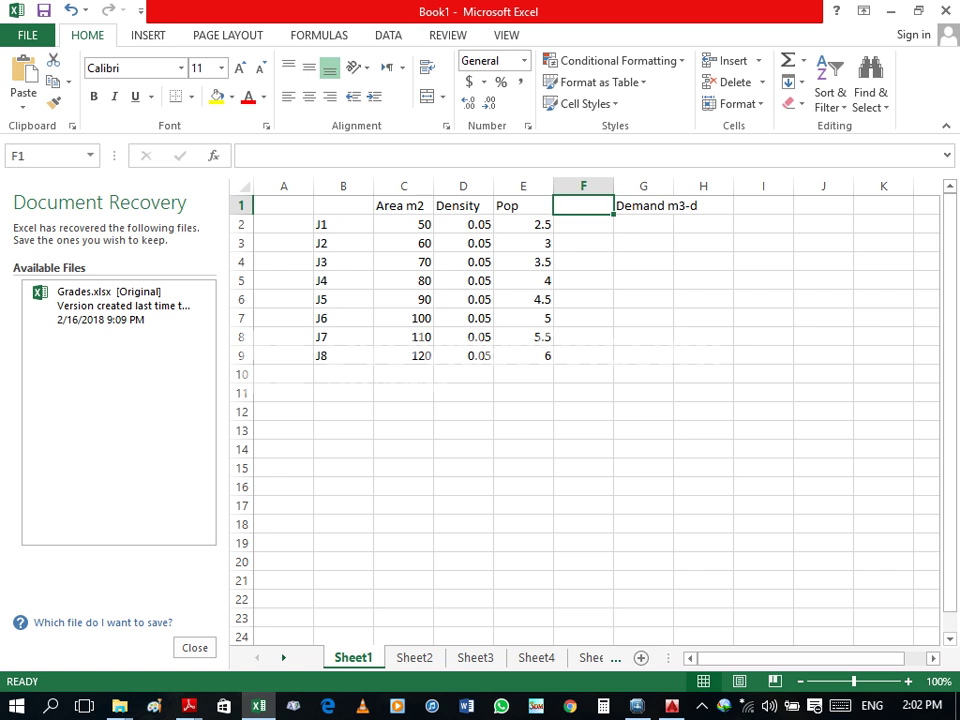
type("q")
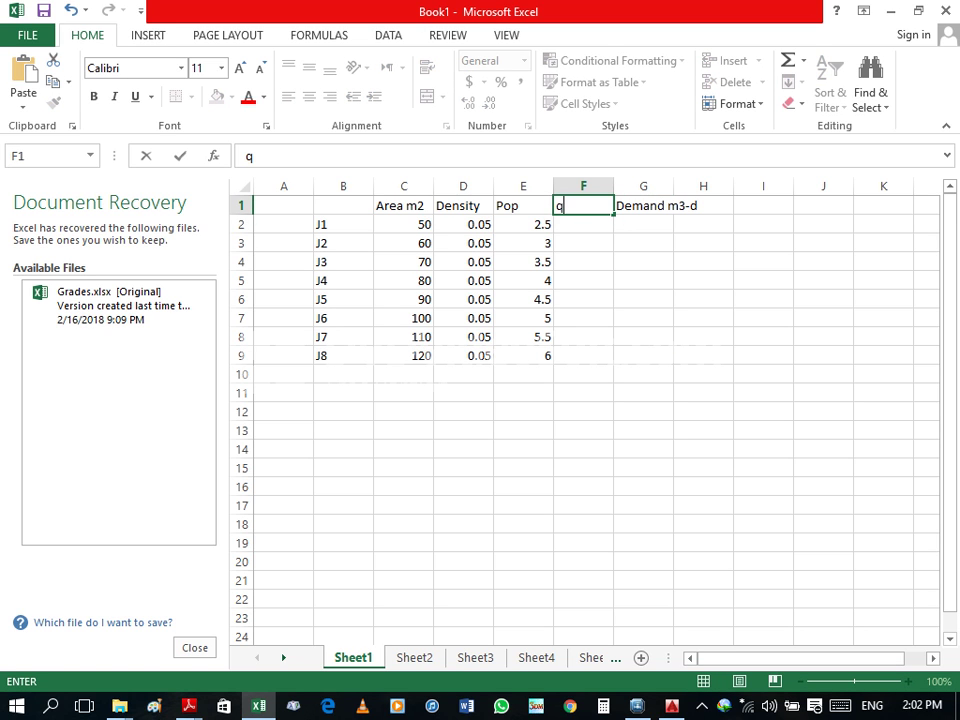
key("BackSpace")
type("q")
left_click(643, 224)
left_click(583, 205)
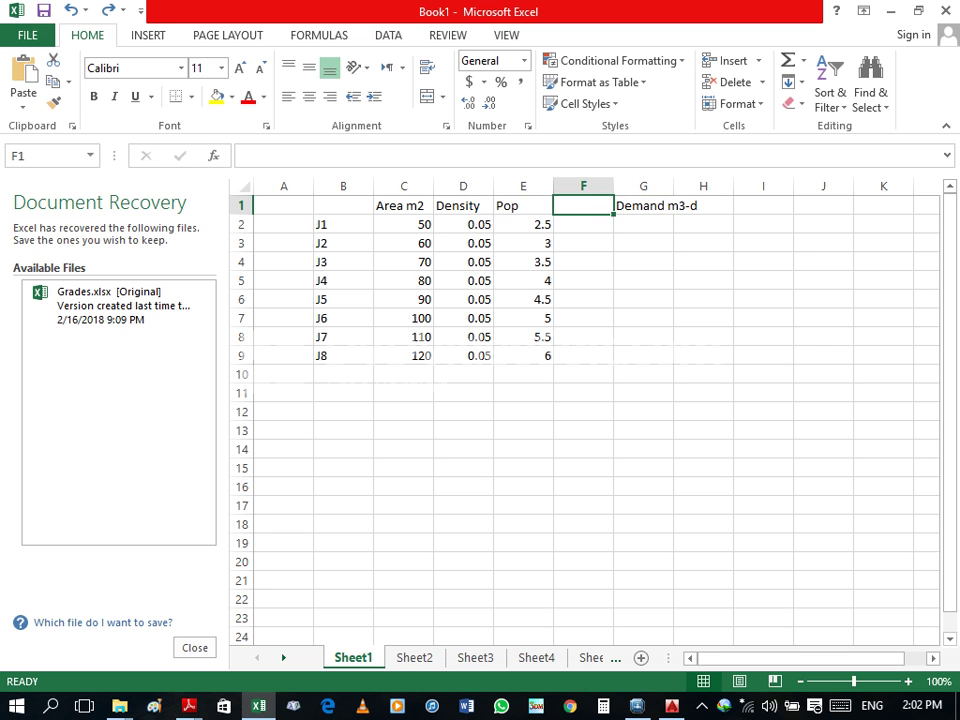
key("ctrl+space")
key("ctrl+minus")
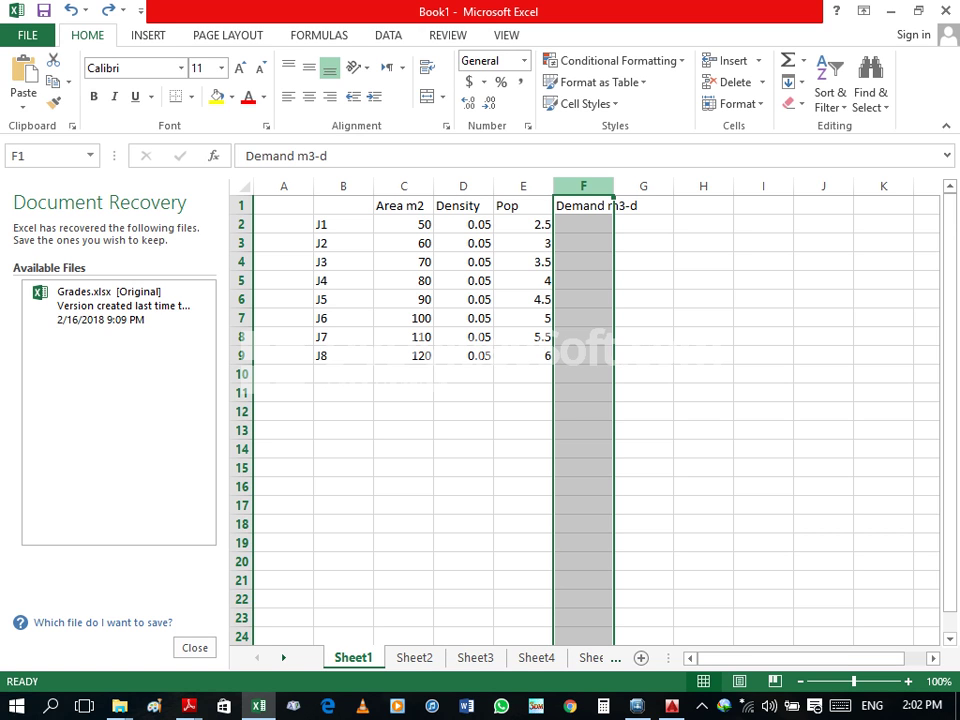
Step: Insert a new column F before Demand m3-d and head it 'qavg m3/c/d'
right_click(585, 186)
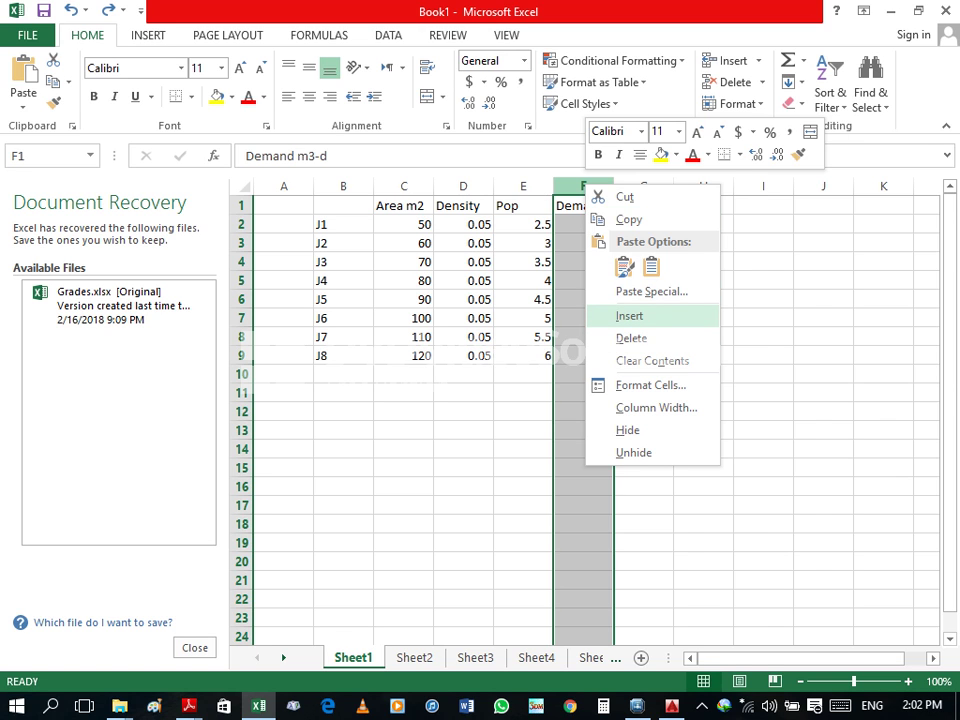
left_click(630, 316)
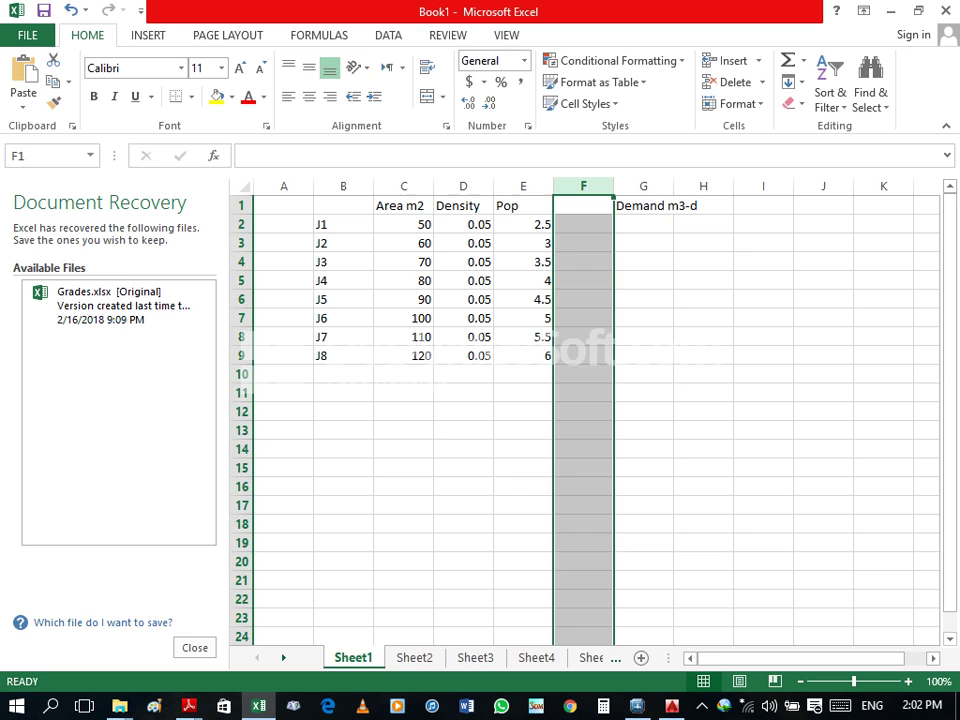
left_click(583, 205)
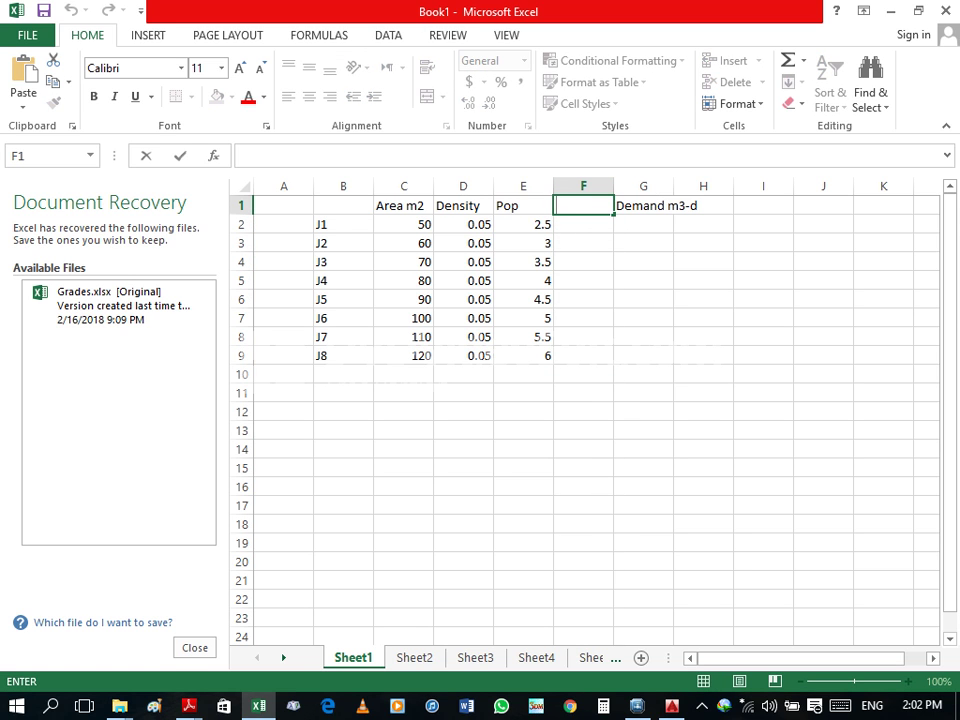
type("qavg")
type(" M")
key("BackSpace")
key("BackSpace")
type("m3/")
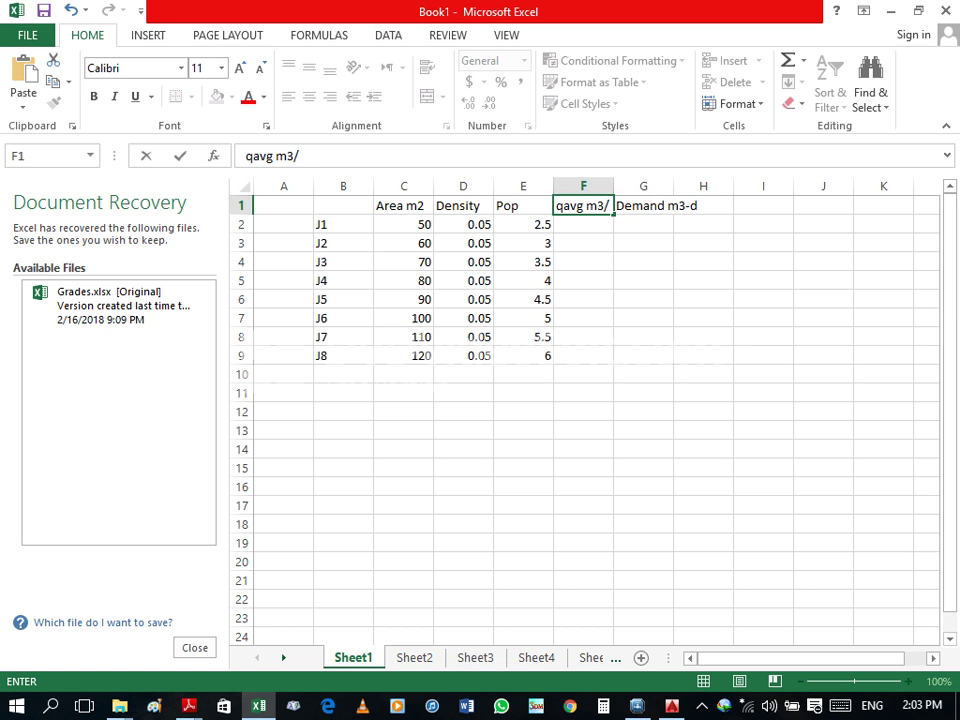
type("c/d")
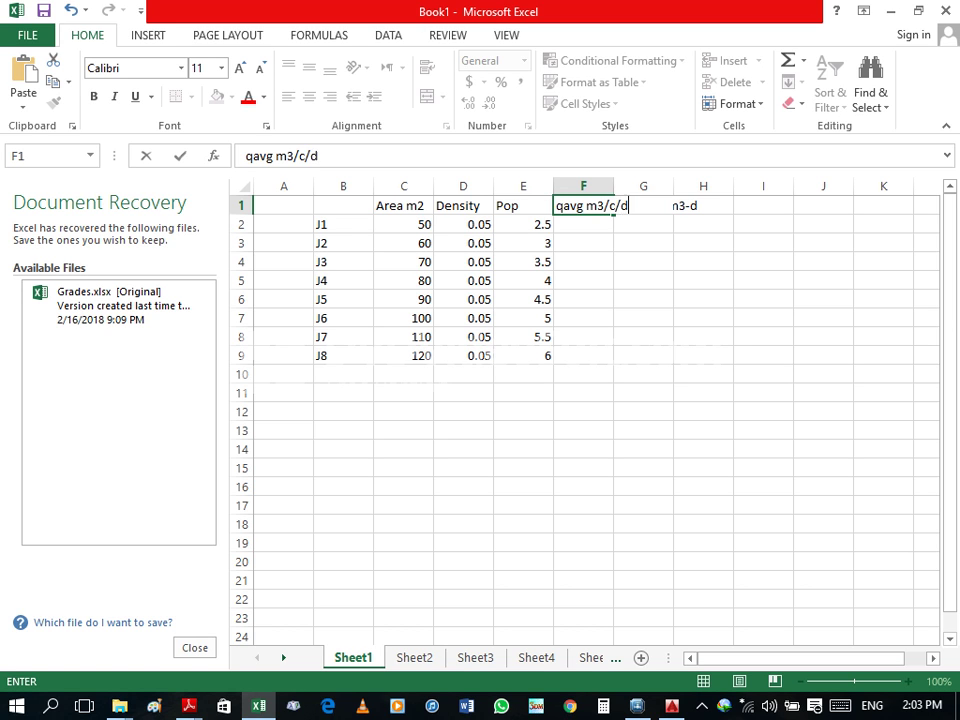
key("Return")
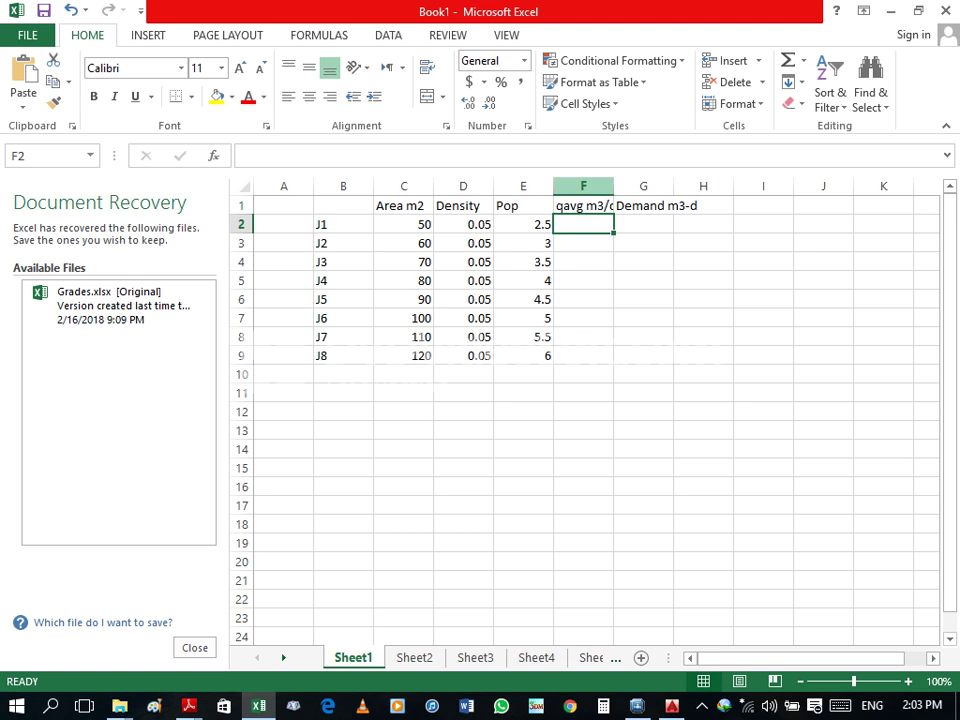
Step: Widen column F so the qavg heading fits and select the first qavg cell F2
left_click(583, 205)
left_click_drag(614, 186, 640, 186)
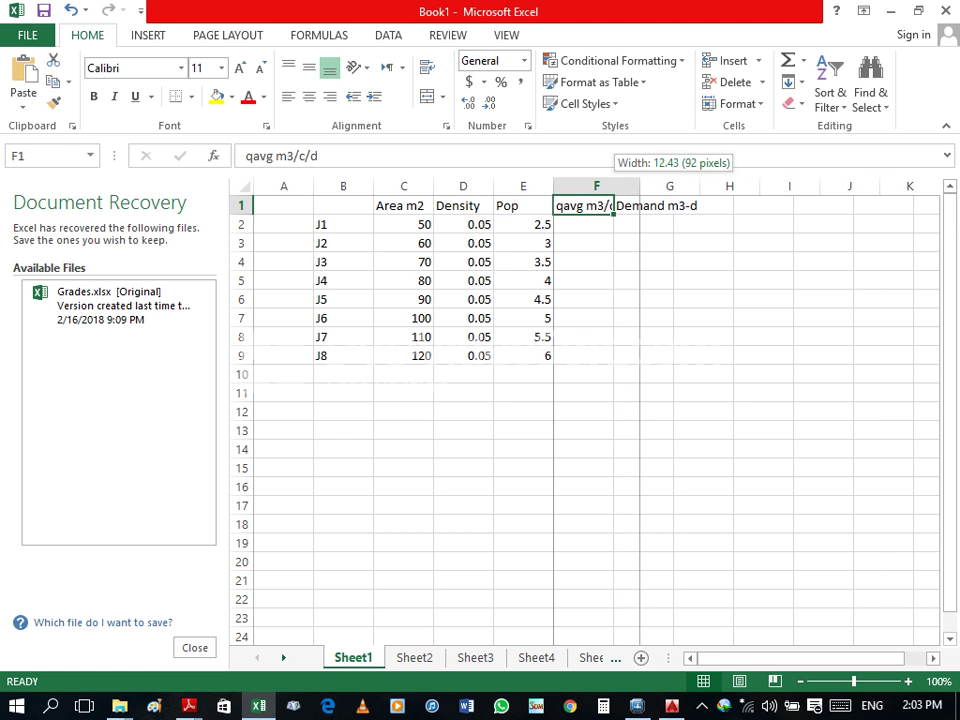
left_click(596, 224)
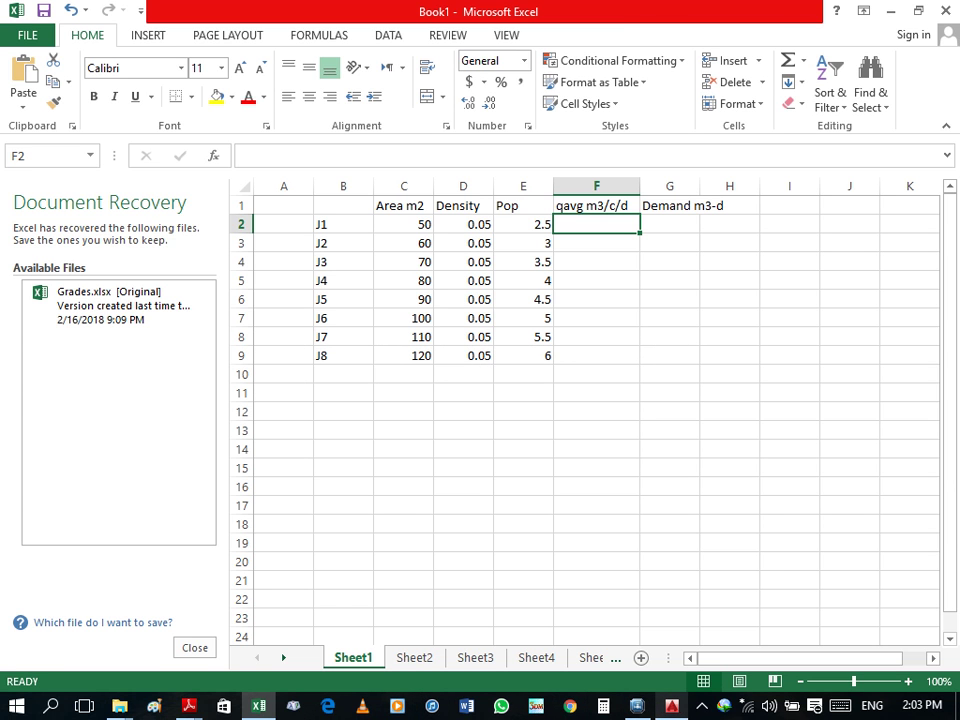
left_click(670, 610)
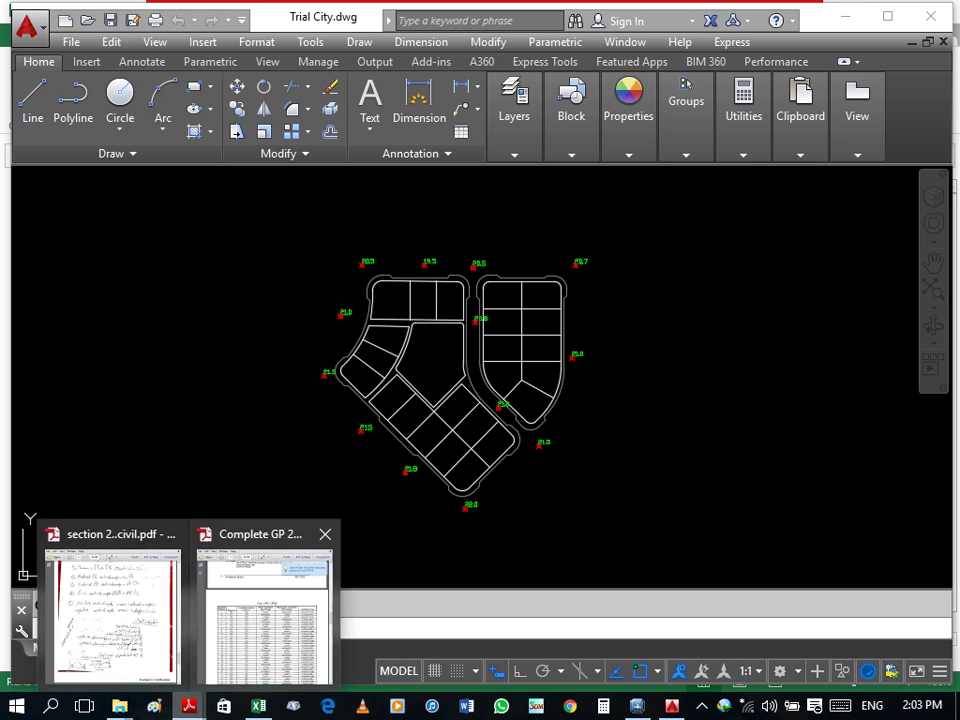
left_click(262, 600)
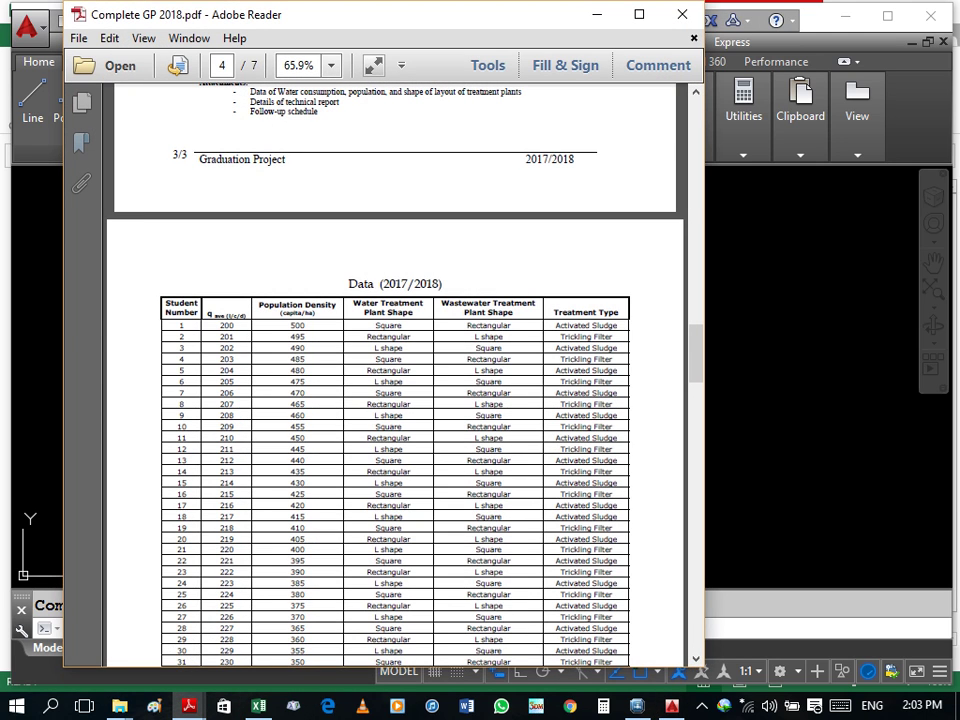
double_click(510, 12)
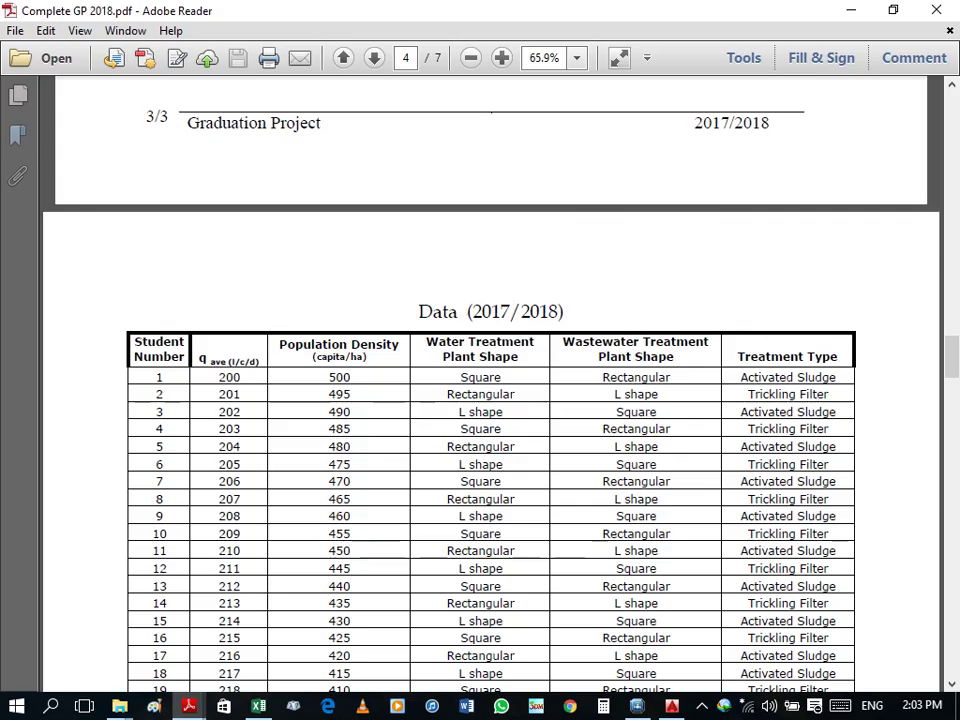
key("ctrl+plus")
key("ctrl+plus")
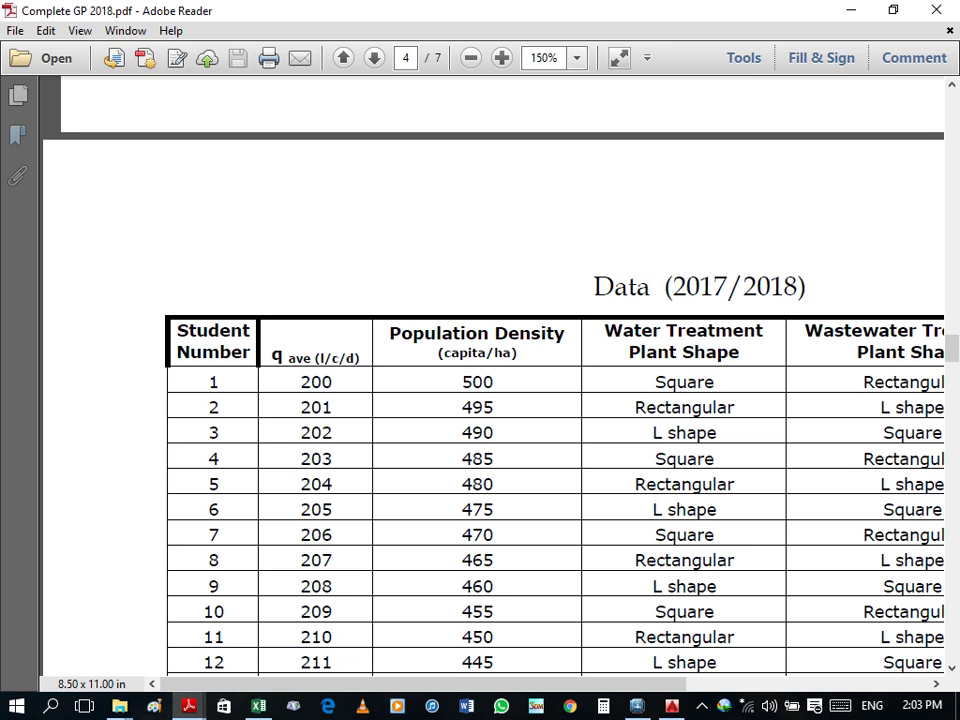
left_click(848, 10)
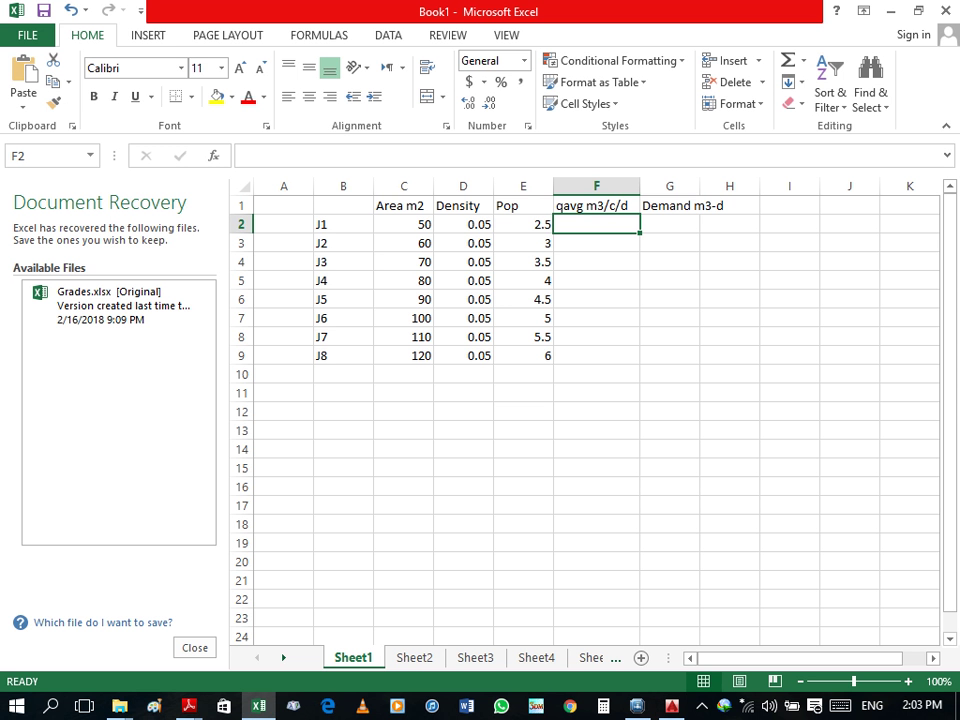
Step: Enter 0.2 in F2 and fill it down to F9 for J1–J8
type("0")
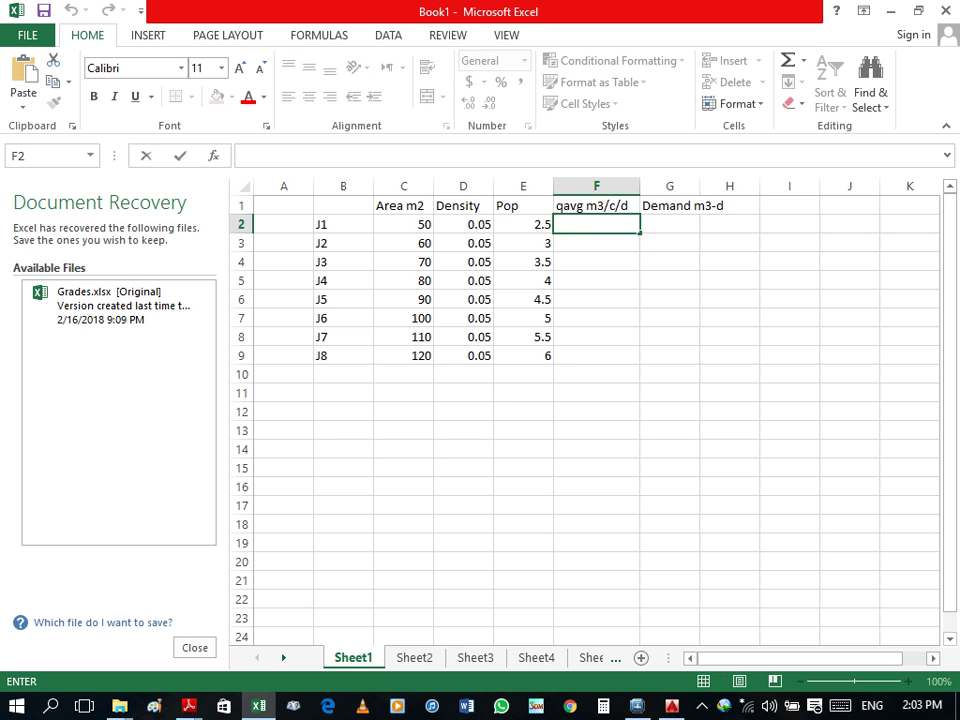
type(".")
type("2")
key("Return")
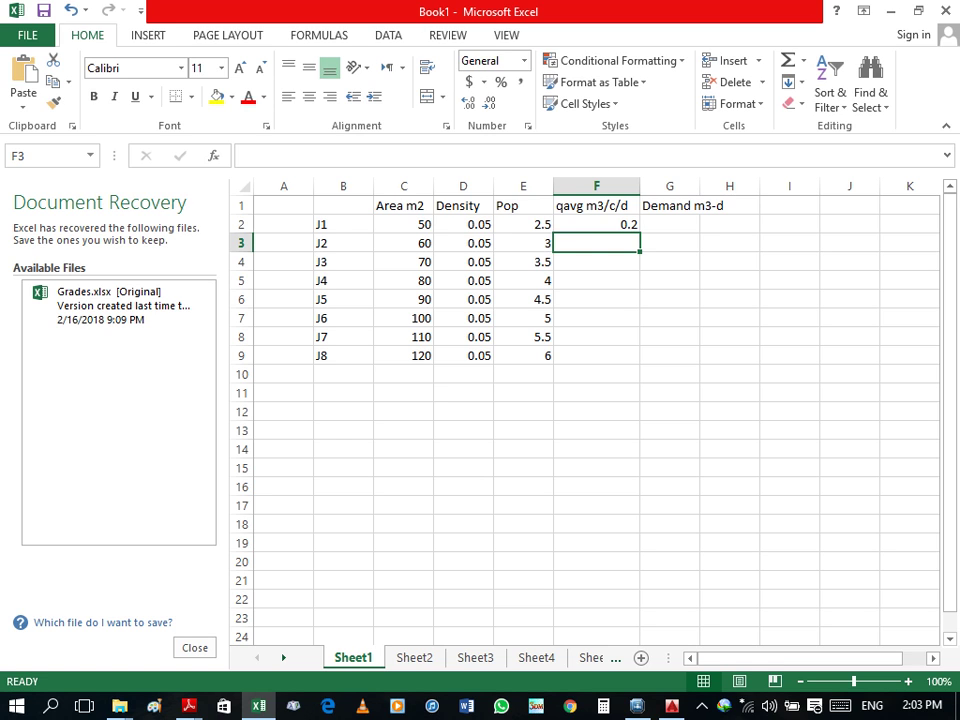
left_click(596, 224)
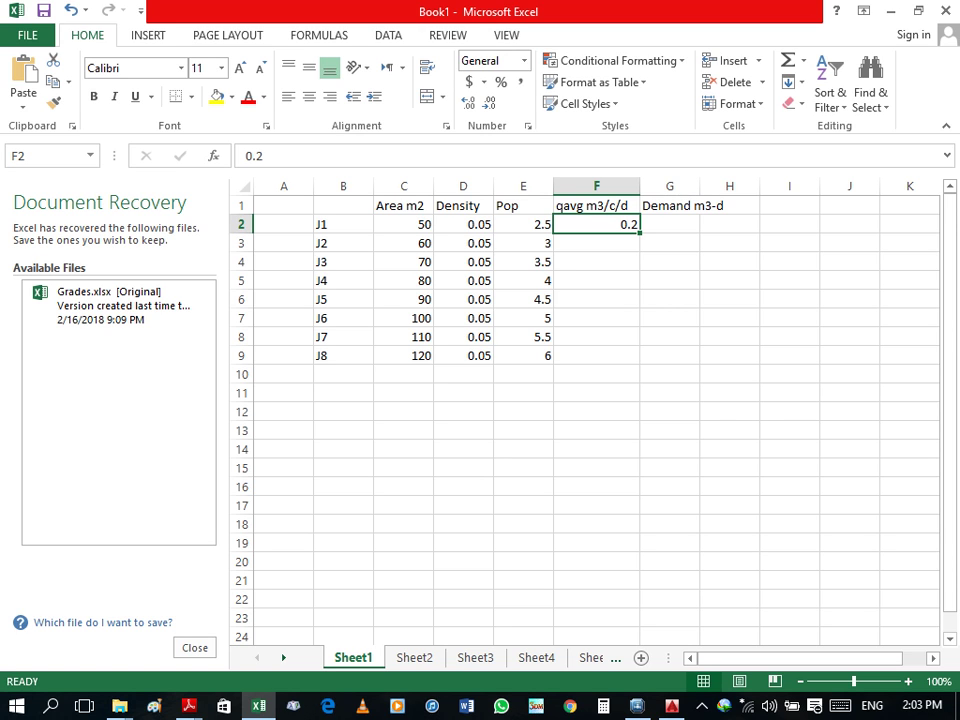
double_click(639, 232)
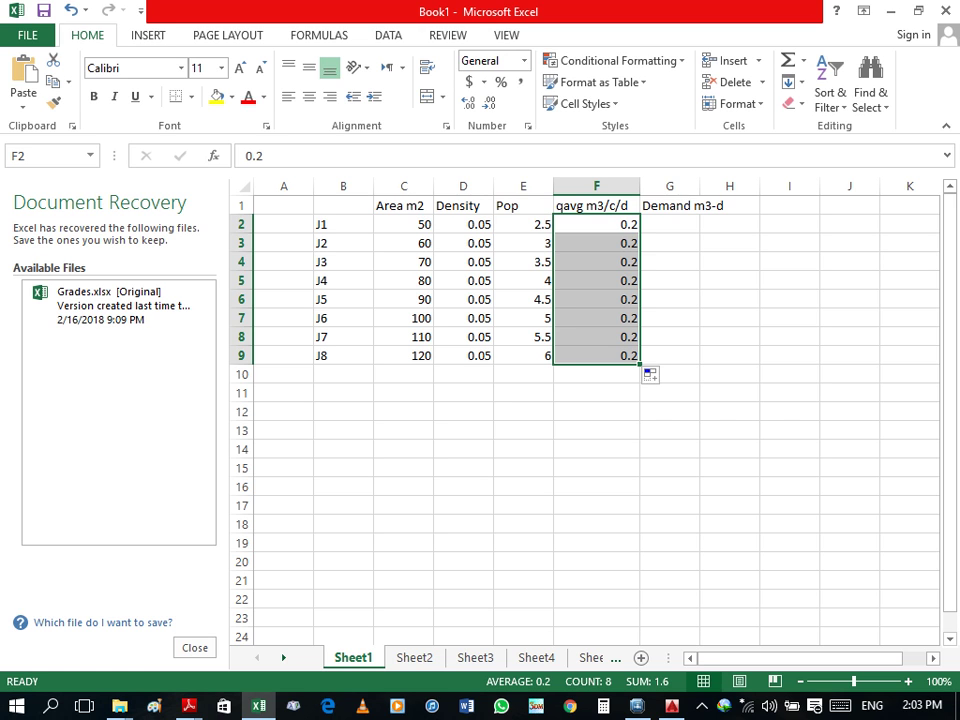
Step: Select G2 and begin the demand formula =1.8*
left_click(669, 205)
left_click(669, 224)
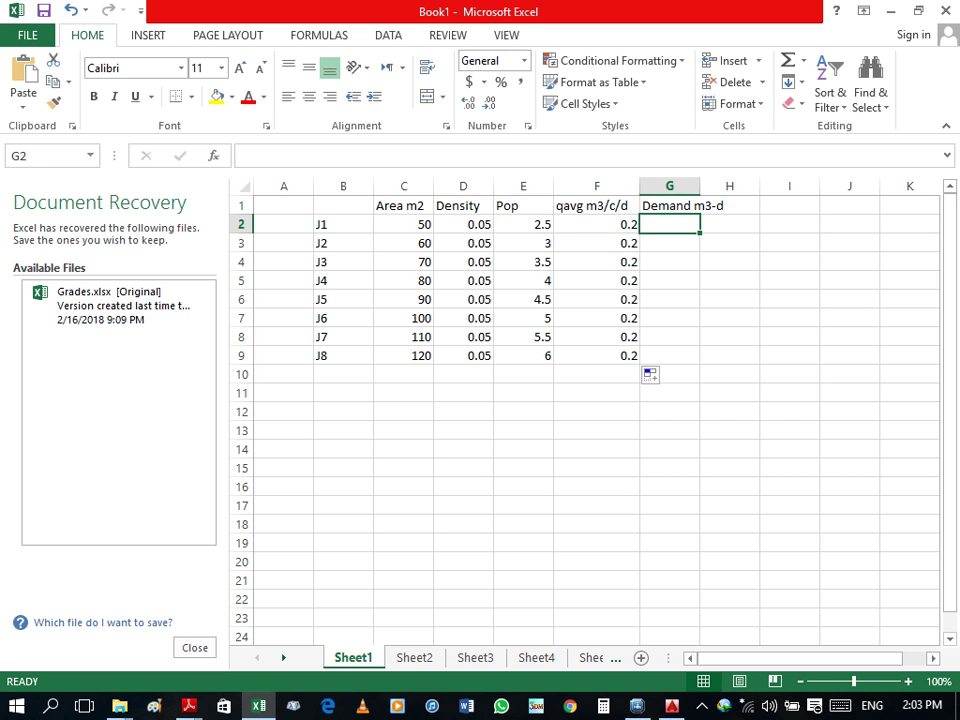
type("=")
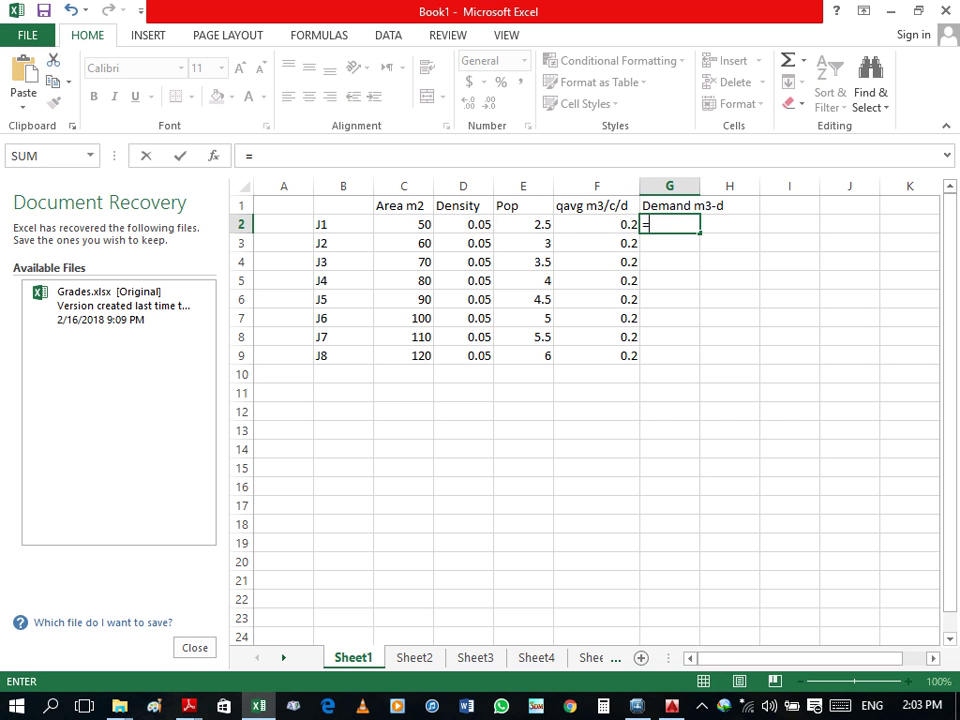
type("1.8")
type("*")
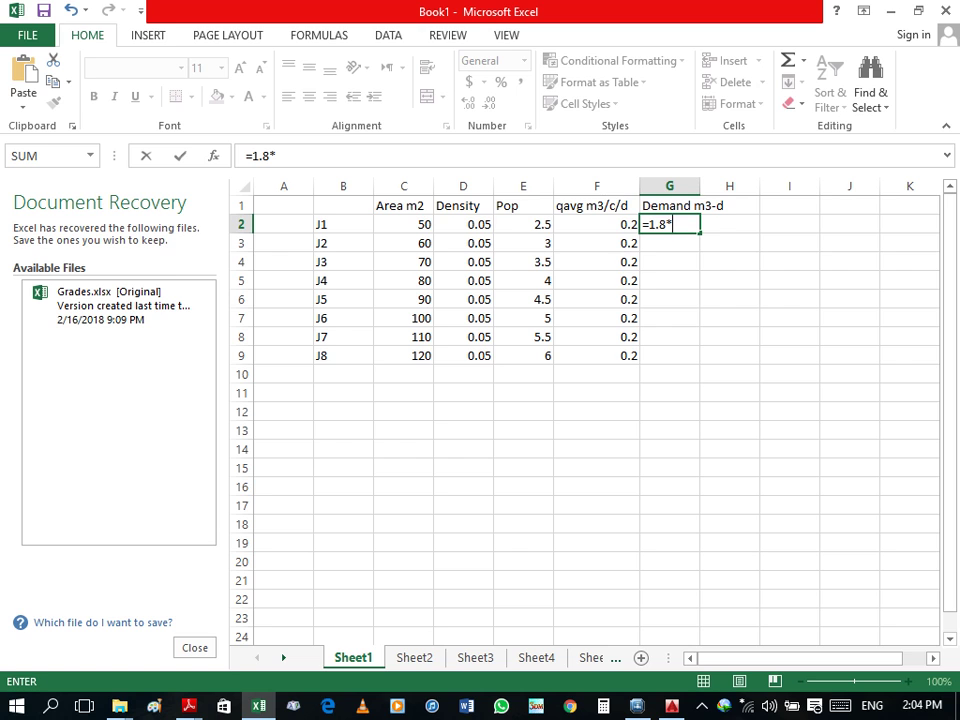
Step: Complete G2 as =1.8*E2*F2 and fill it down to G9, giving demands 0.9 to 2.16
left_click(523, 224)
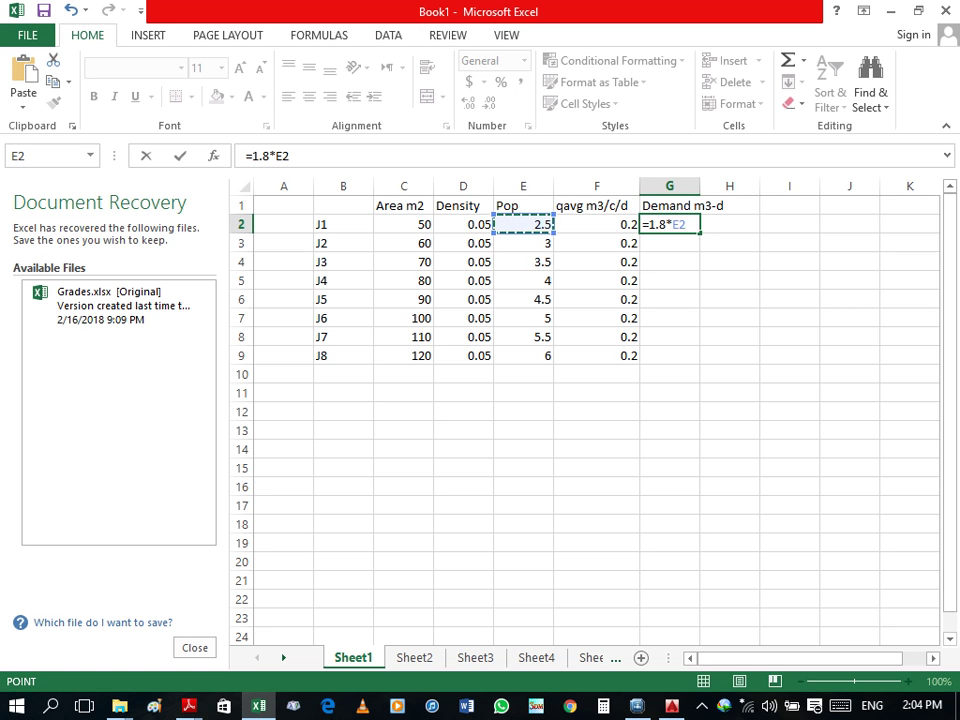
type("*")
left_click(597, 224)
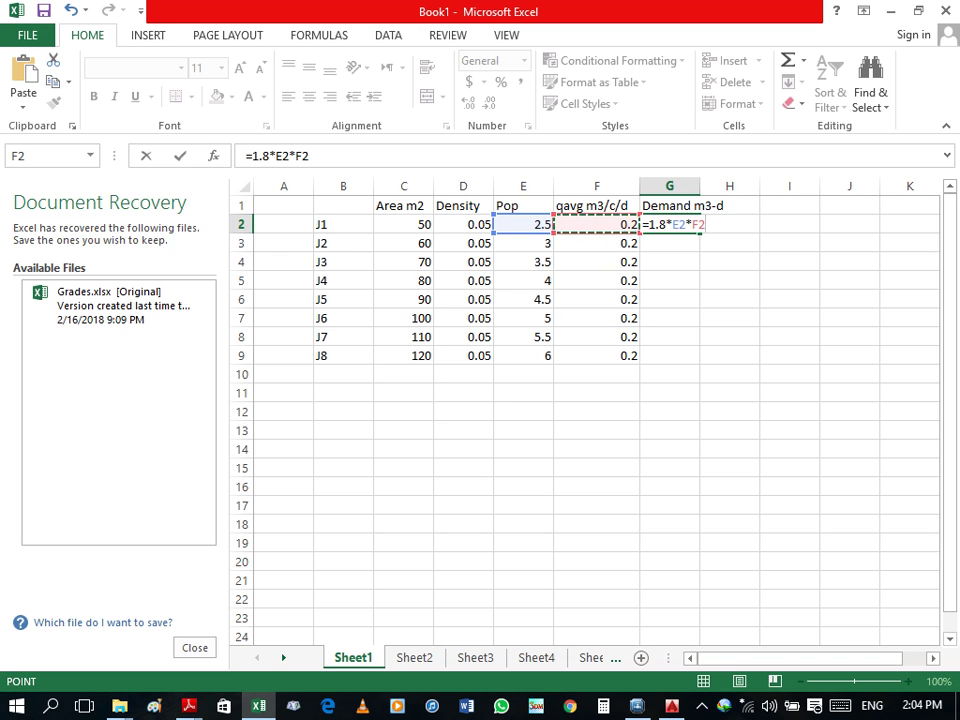
key("Return")
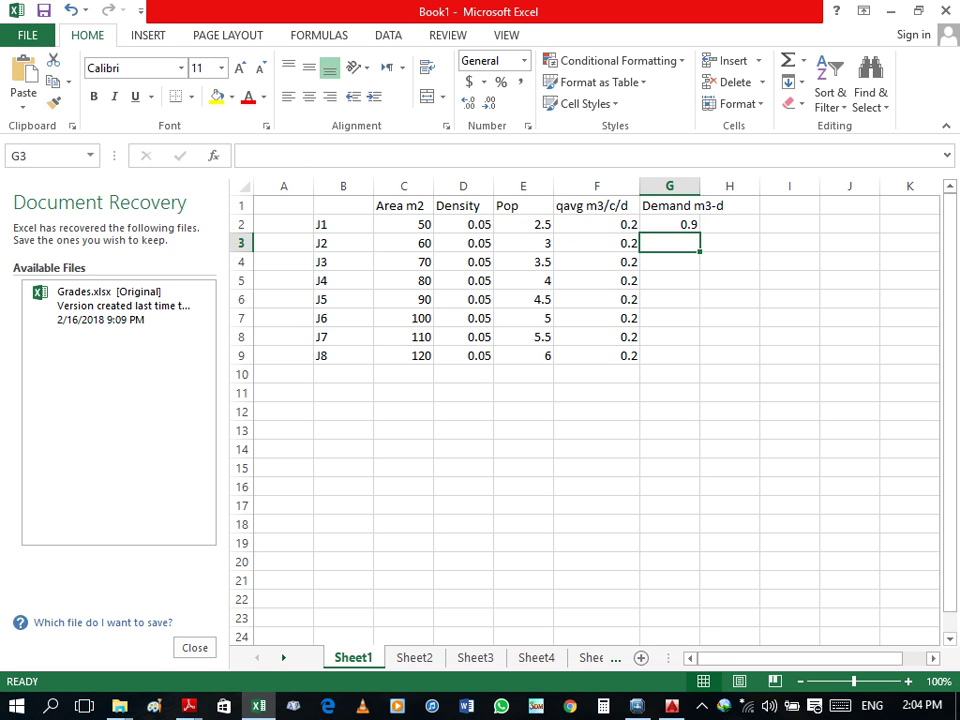
left_click(669, 224)
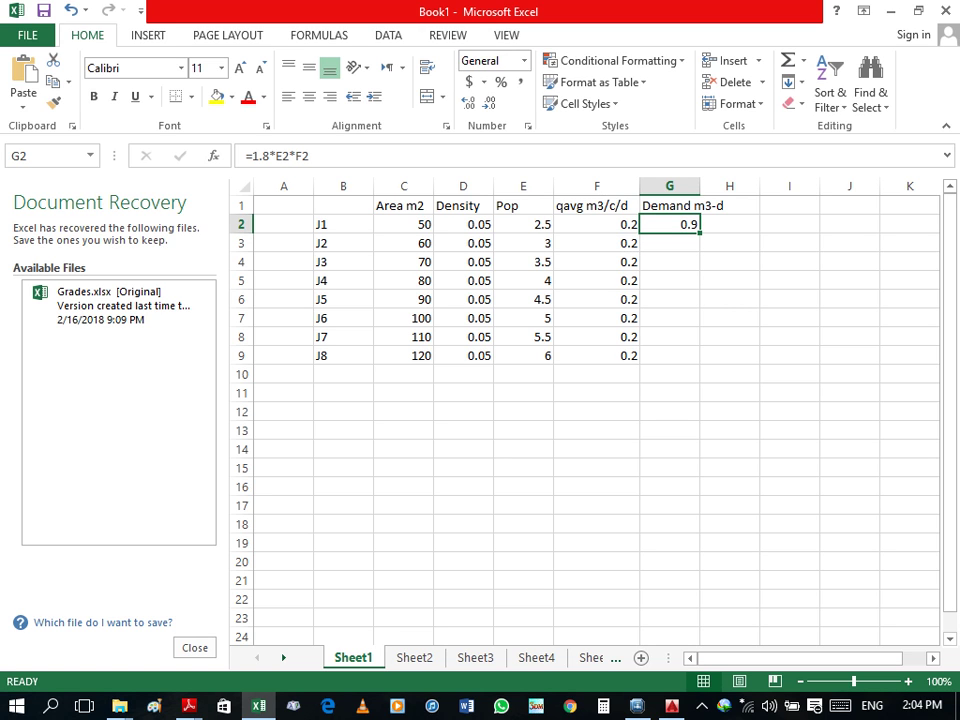
double_click(699, 233)
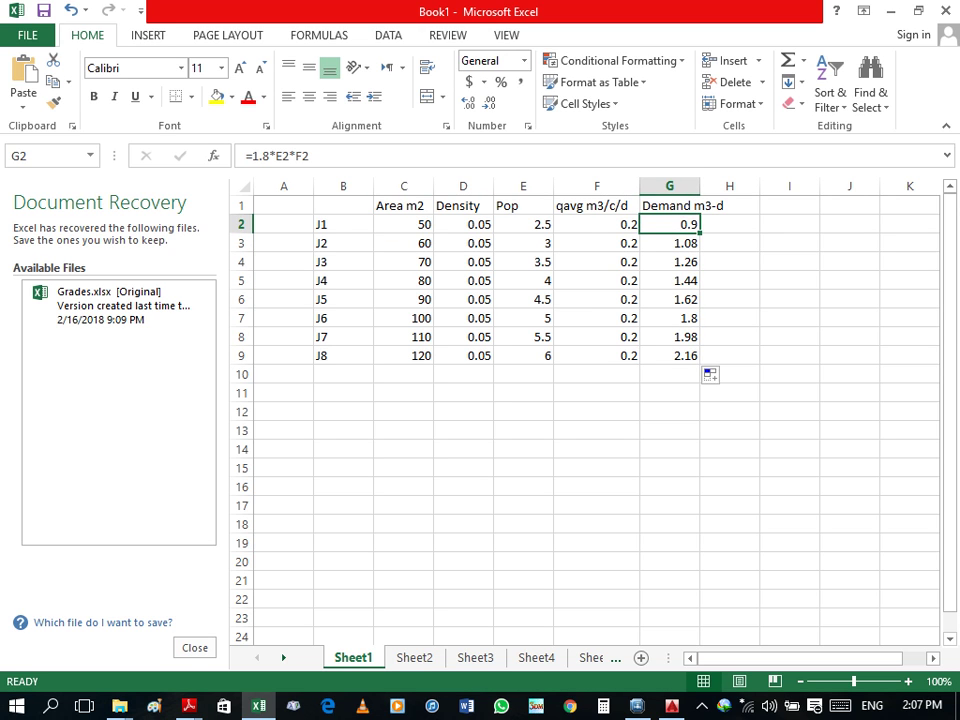
Step: Change J1's area in C2 from 50 to 500, giving Pop 25 and Demand 9, then return to WaterGEMS
left_click(404, 224)
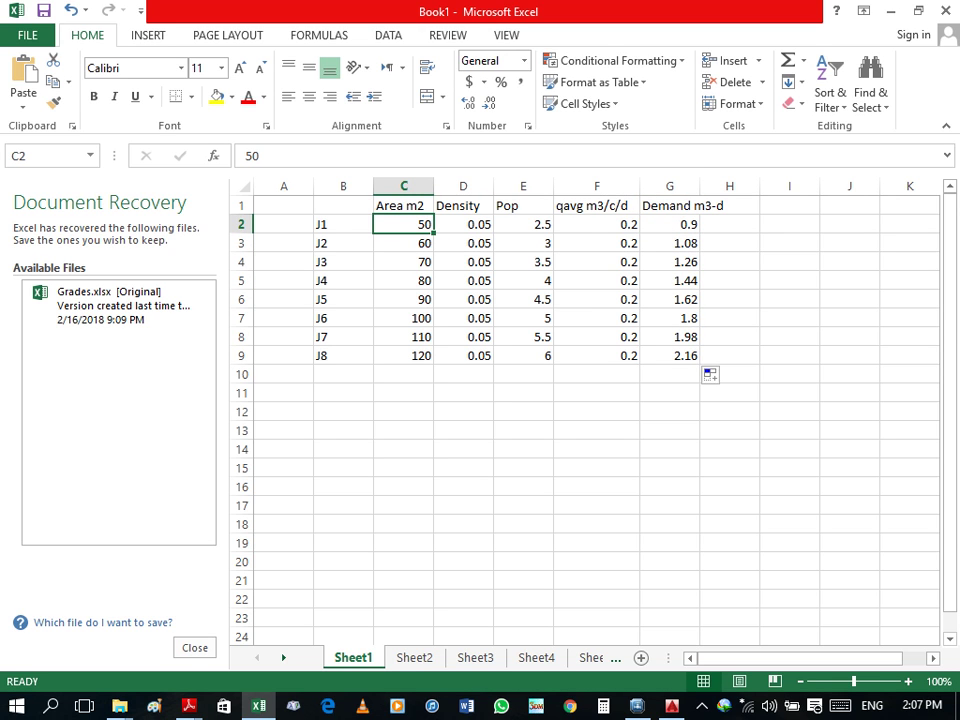
key("F2")
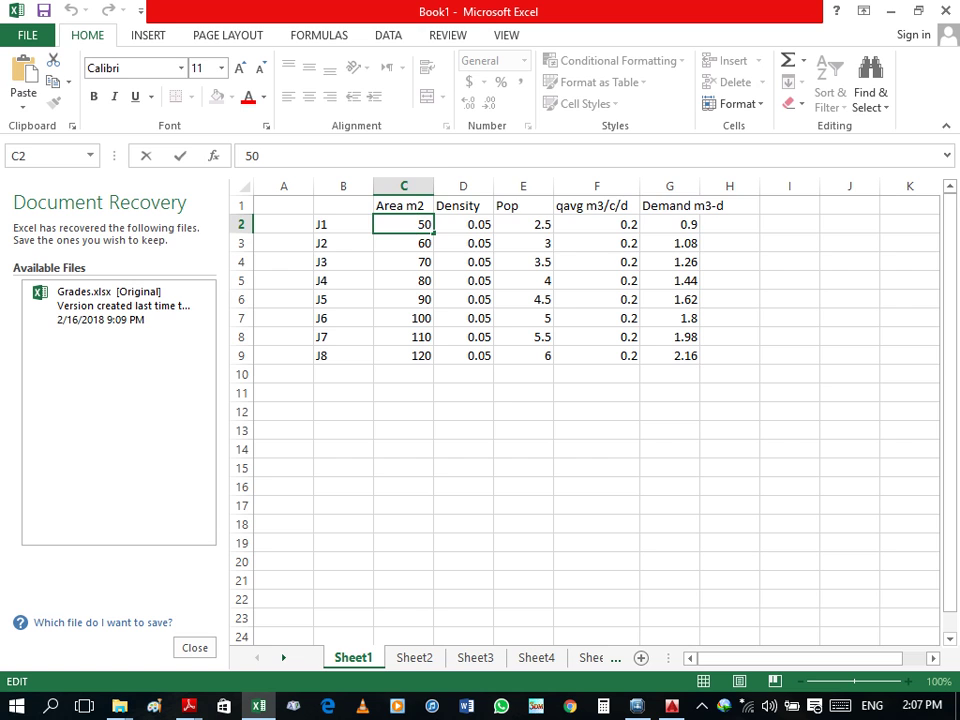
double_click(424, 224)
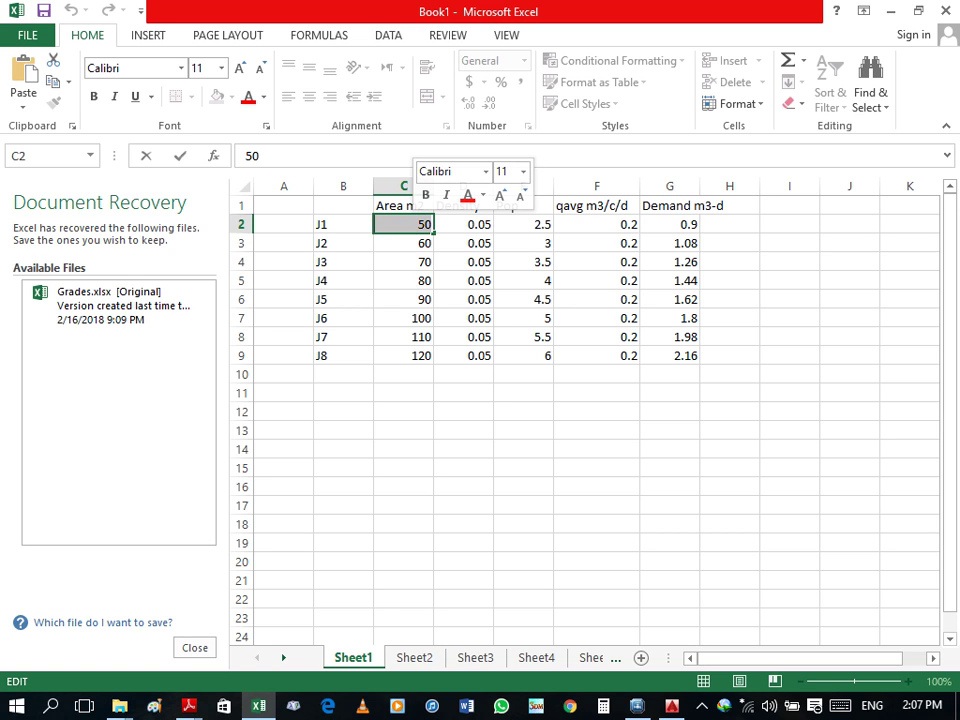
type("500")
key("Return")
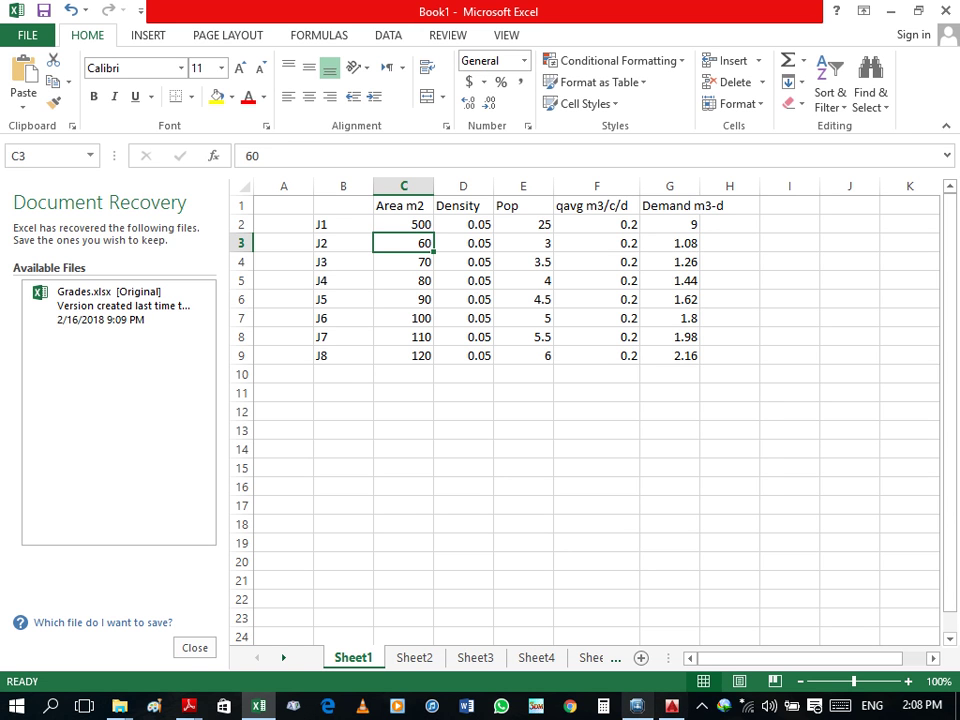
left_click(636, 706)
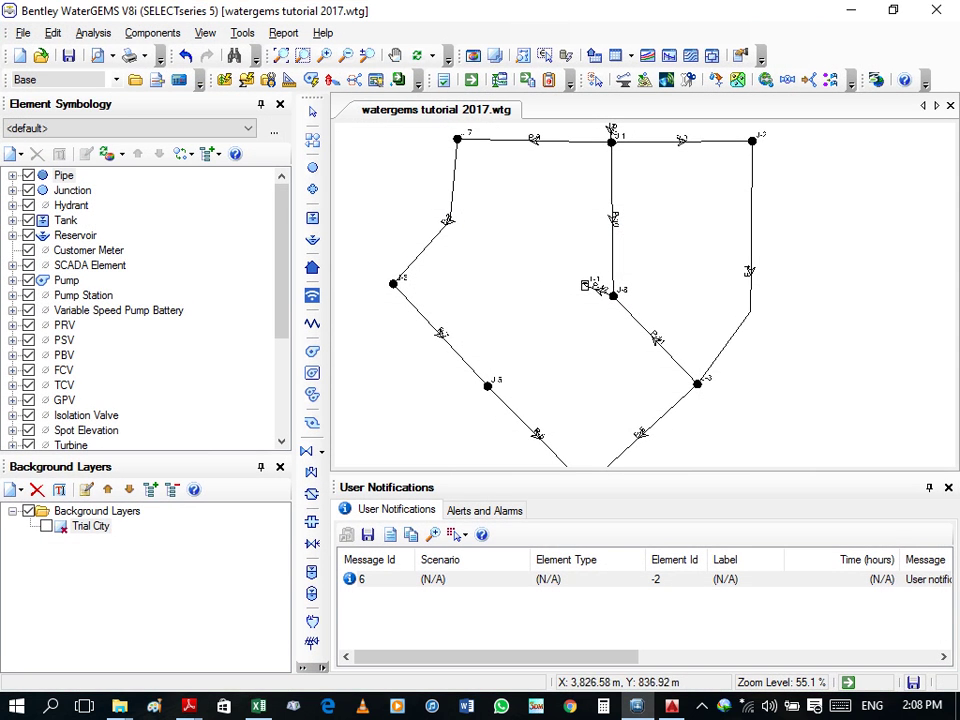
Step: Open Tools > Demand Control Center, accept the no-undo warning, and review J-1 to J-8 at 0.00 demand
left_click(242, 32)
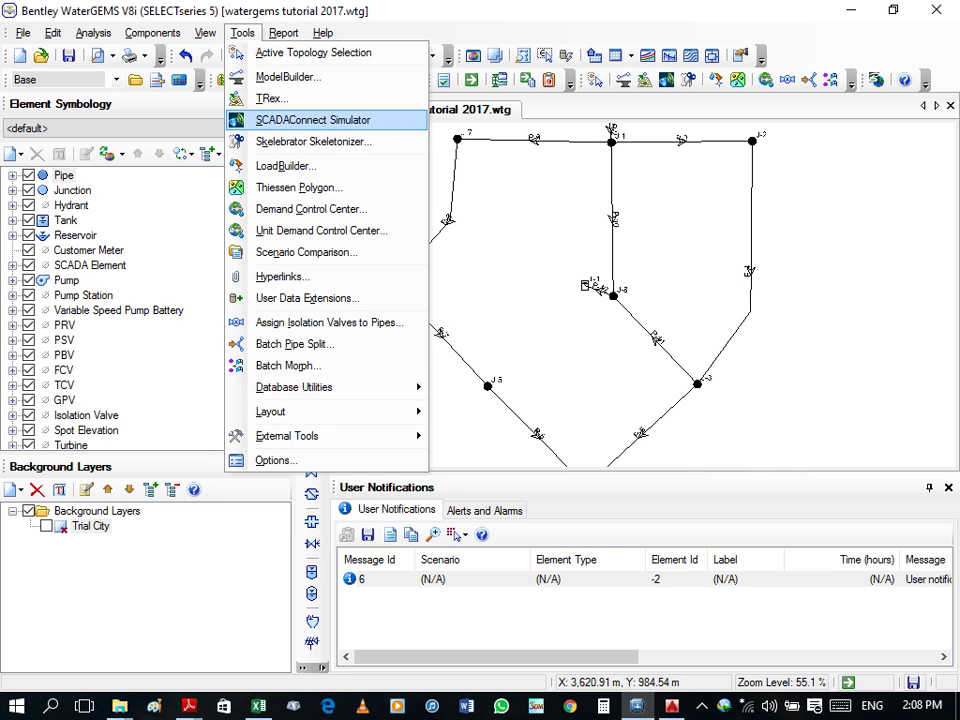
left_click(300, 209)
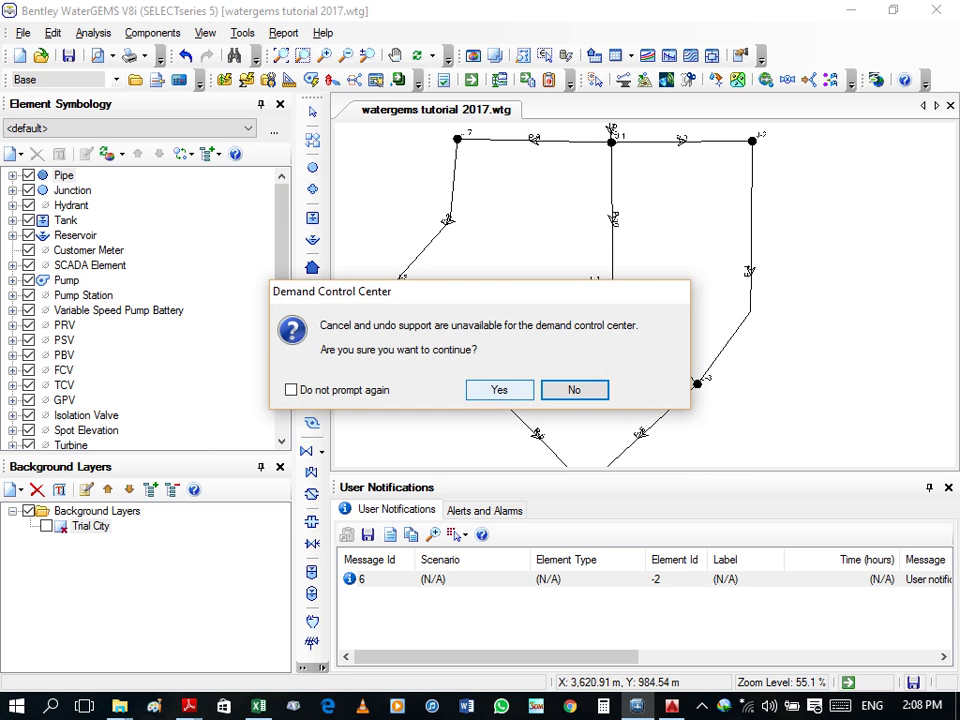
left_click(497, 389)
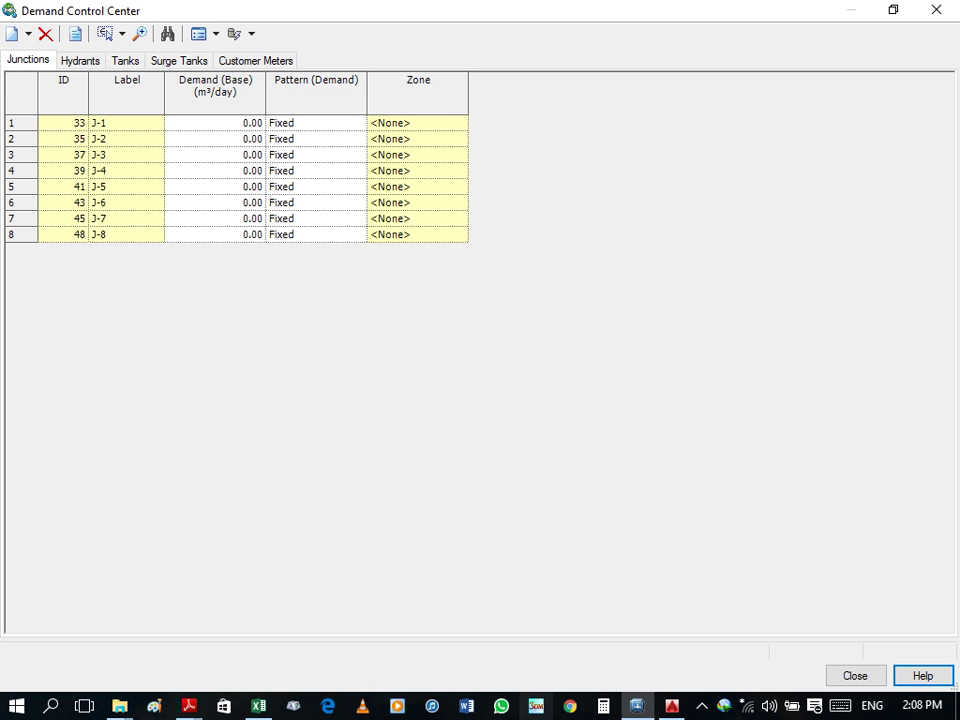
left_click(258, 705)
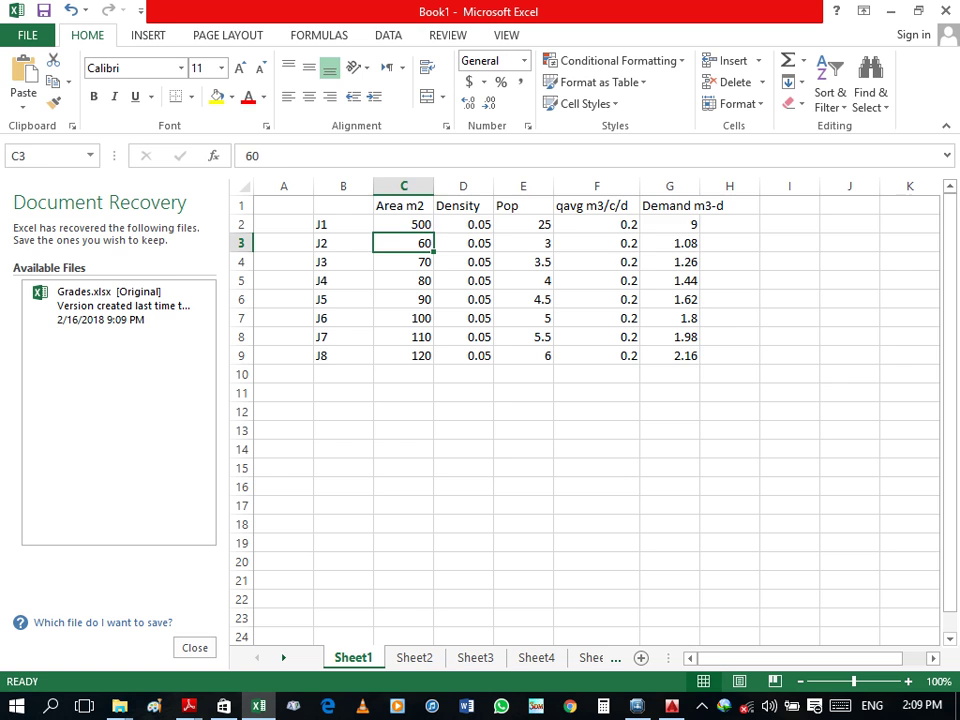
Step: Copy the demands in G2:G9 (9 through 2.16) and bring up WaterGEMS's Demand Control Center
left_click_drag(670, 224, 670, 355)
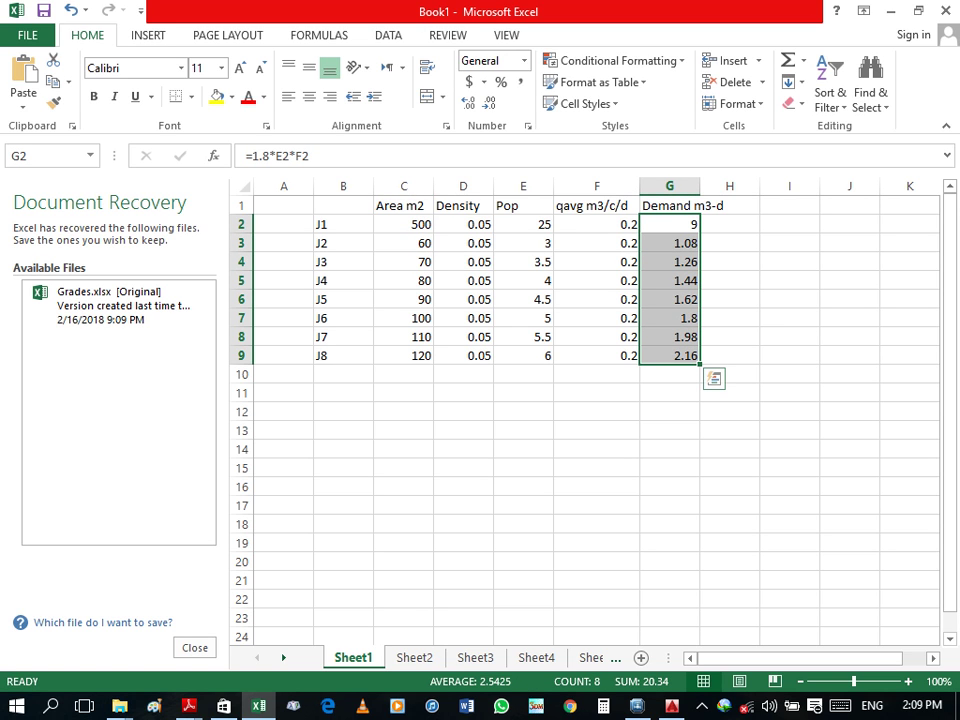
key("ctrl+c")
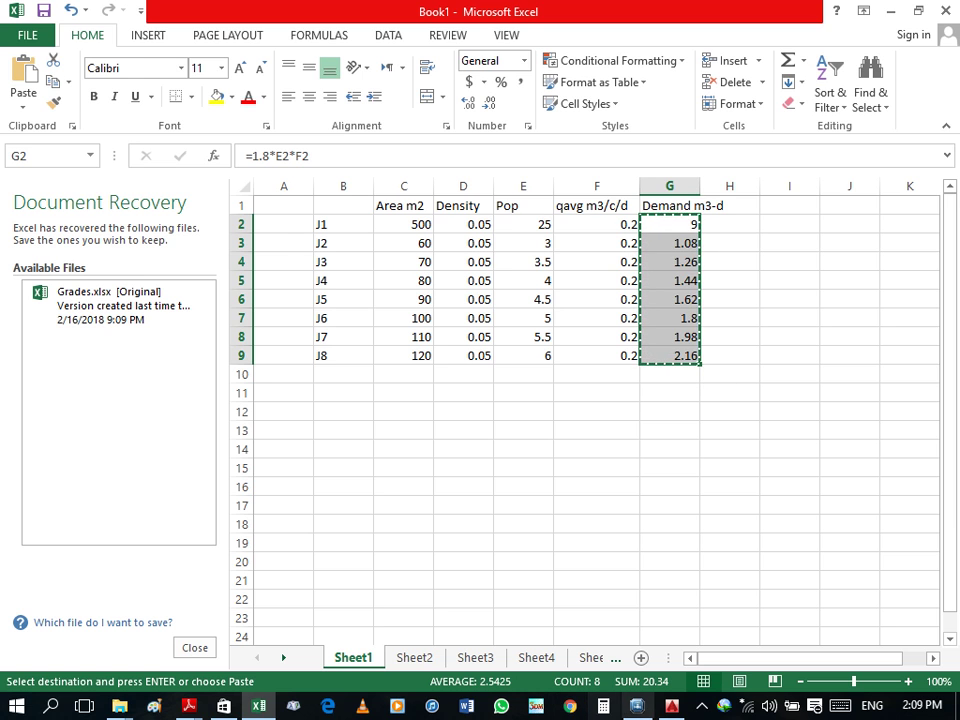
left_click(637, 706)
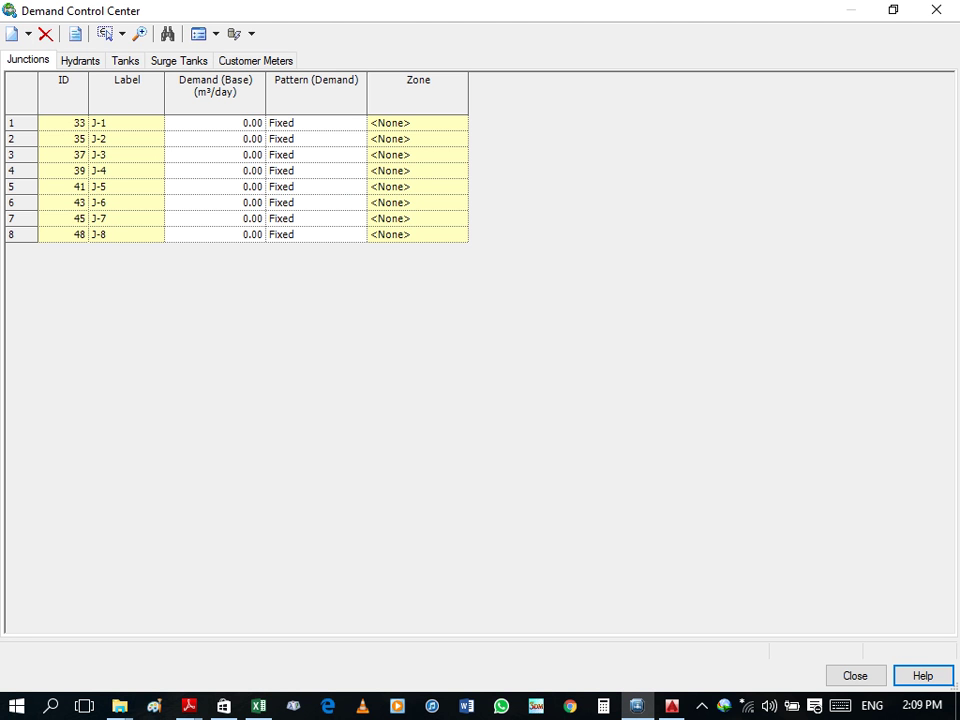
Step: Trial-paste the copied demands at J-1, then globally set every base demand to 0.00
left_click(215, 122)
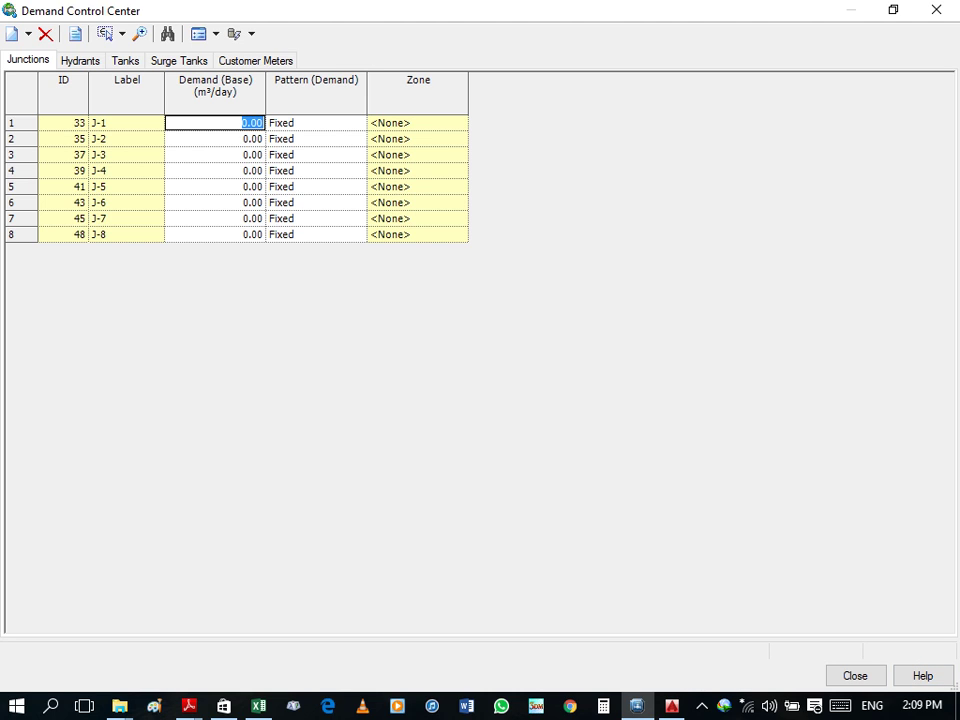
key("ctrl+v")
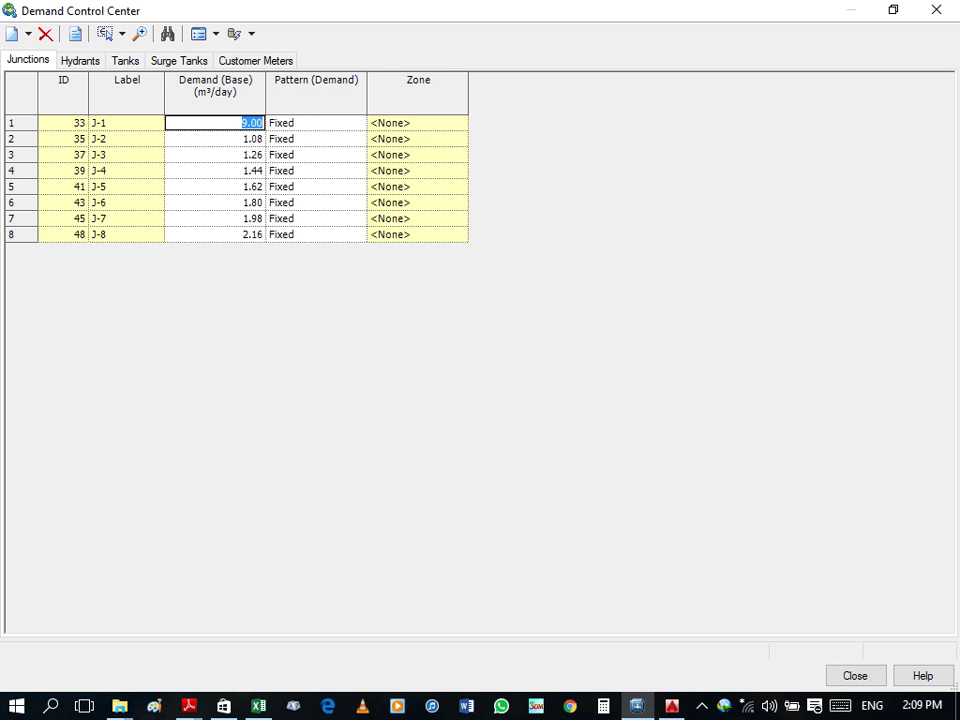
left_click(215, 90)
right_click(242, 86)
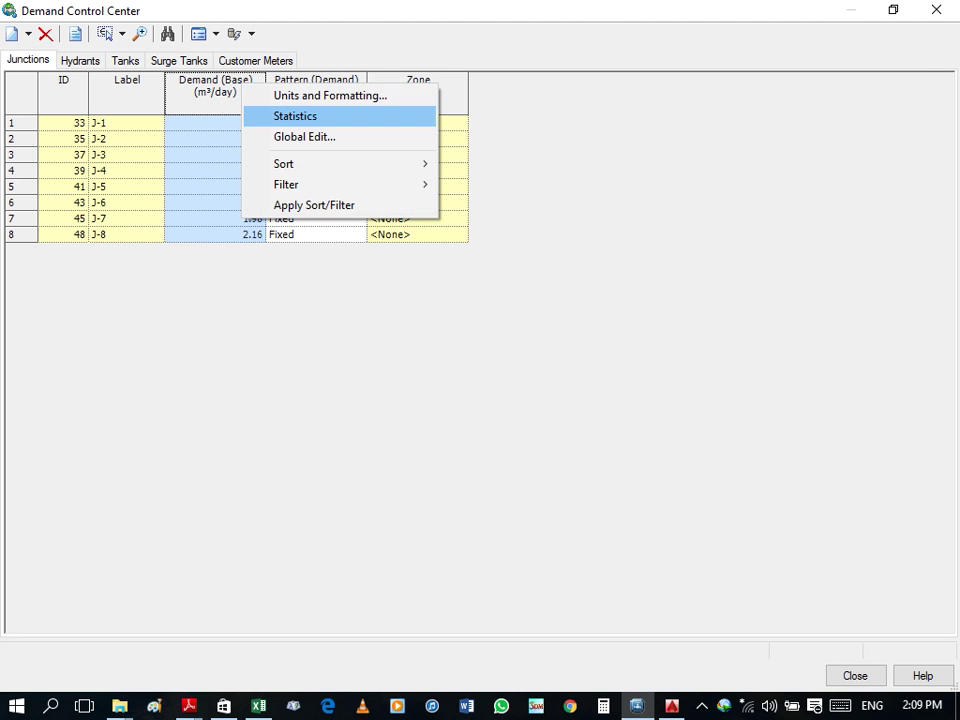
left_click(290, 137)
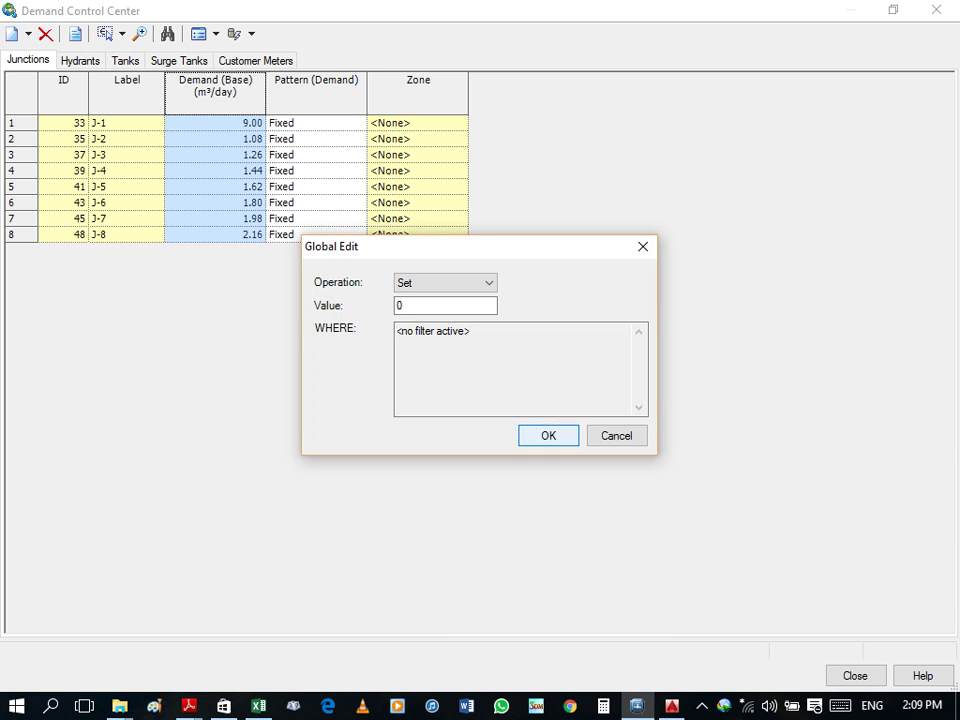
key("Return")
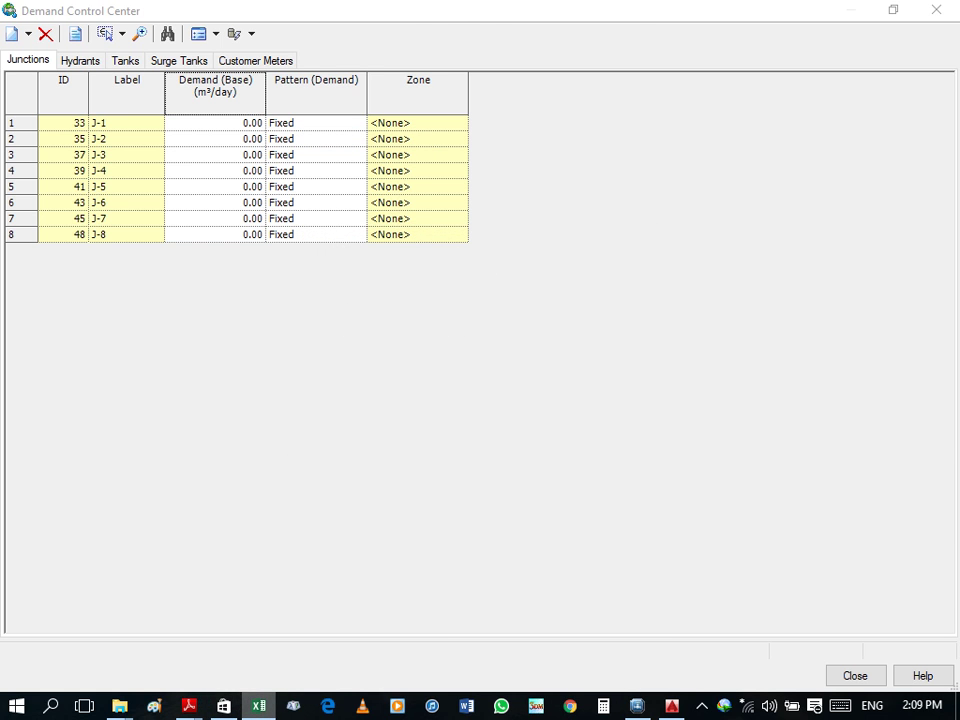
Step: Bring the Excel Book1 demand sheet back to the front
right_click(258, 705)
left_click(258, 705)
left_click(258, 705)
left_click(729, 299)
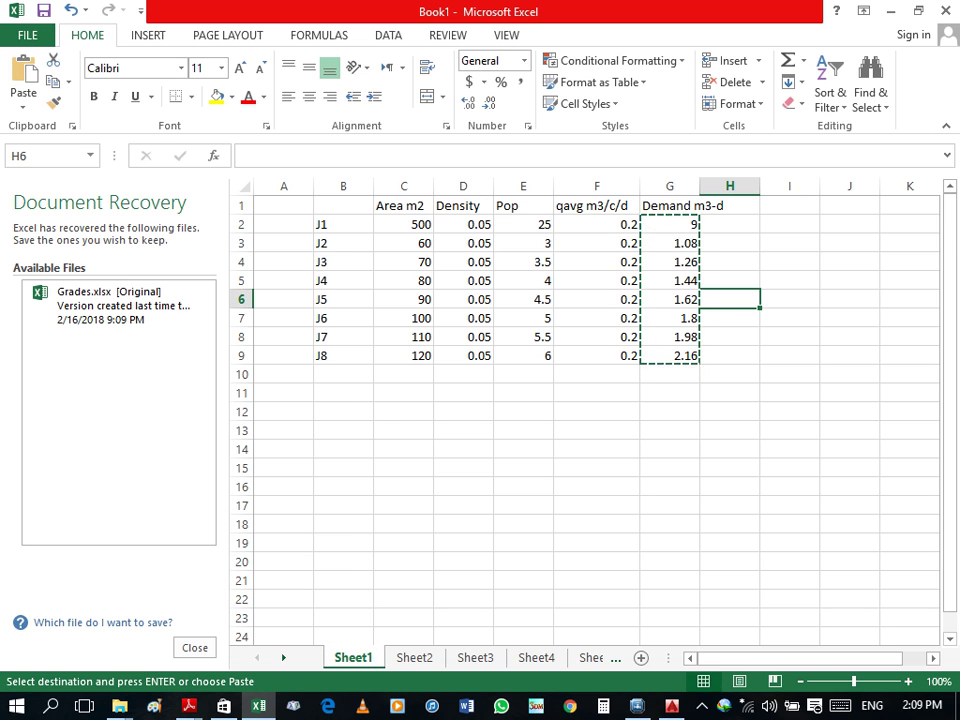
Step: Copy the demand values in cells G2:G9 in Excel
key("Escape")
left_click_drag(669, 224, 669, 355)
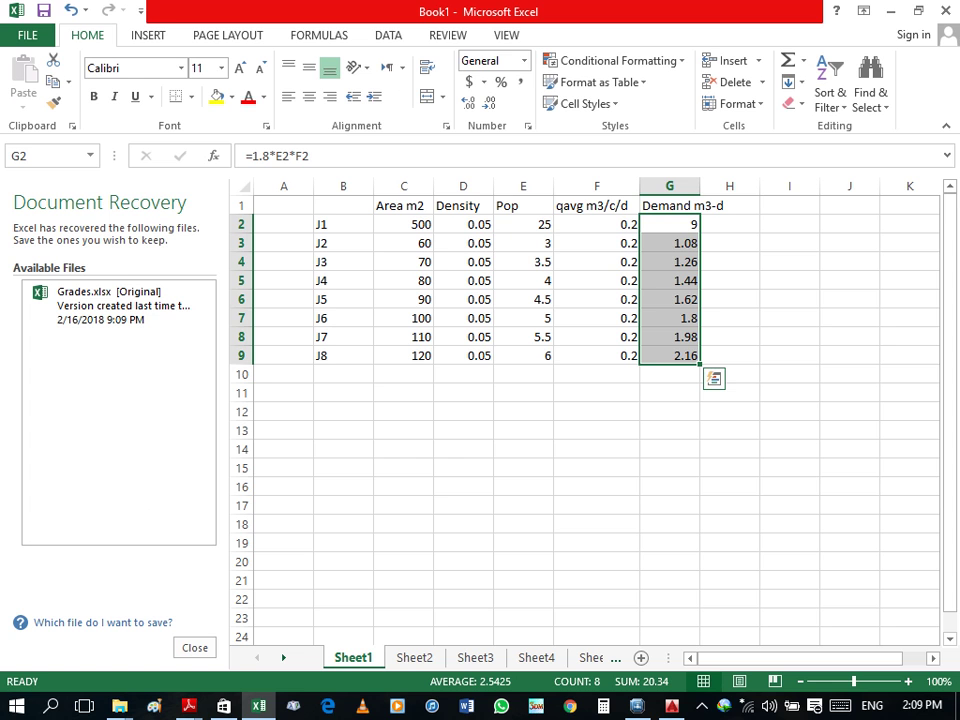
key("ctrl+c")
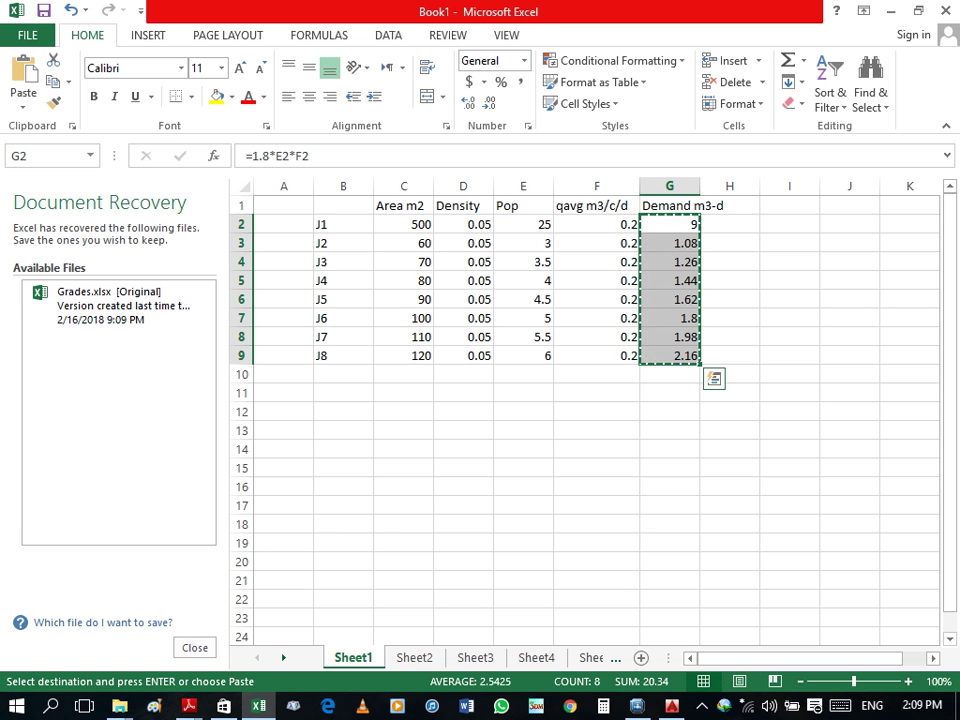
Step: Paste them as base demands 9.00–2.16 for J-1 to J-8 and close the Demand Control Center
left_click(636, 706)
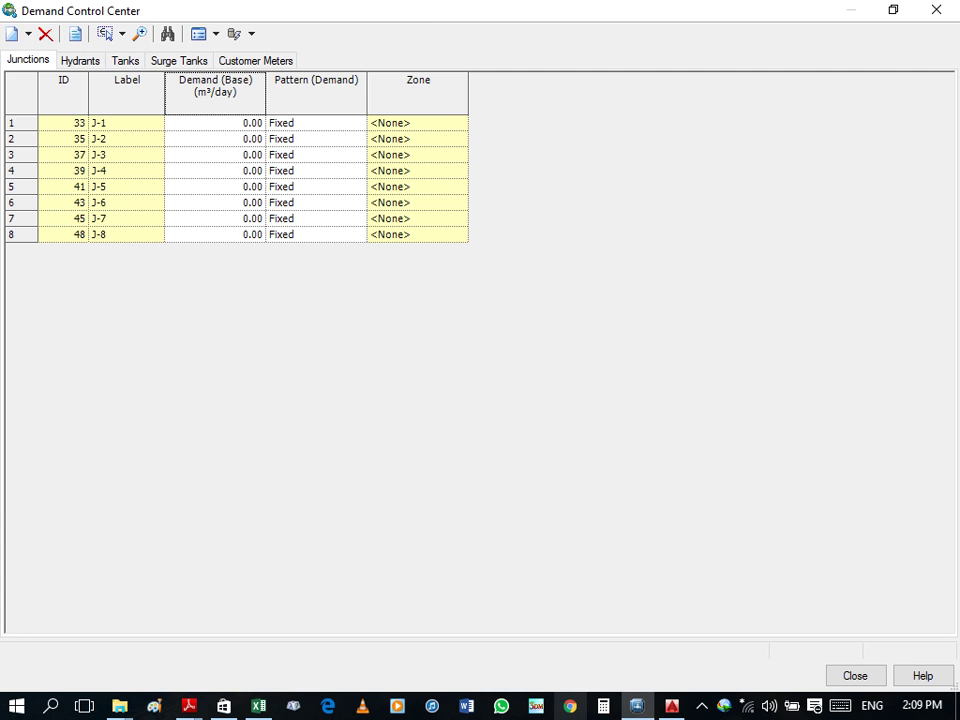
left_click(215, 122)
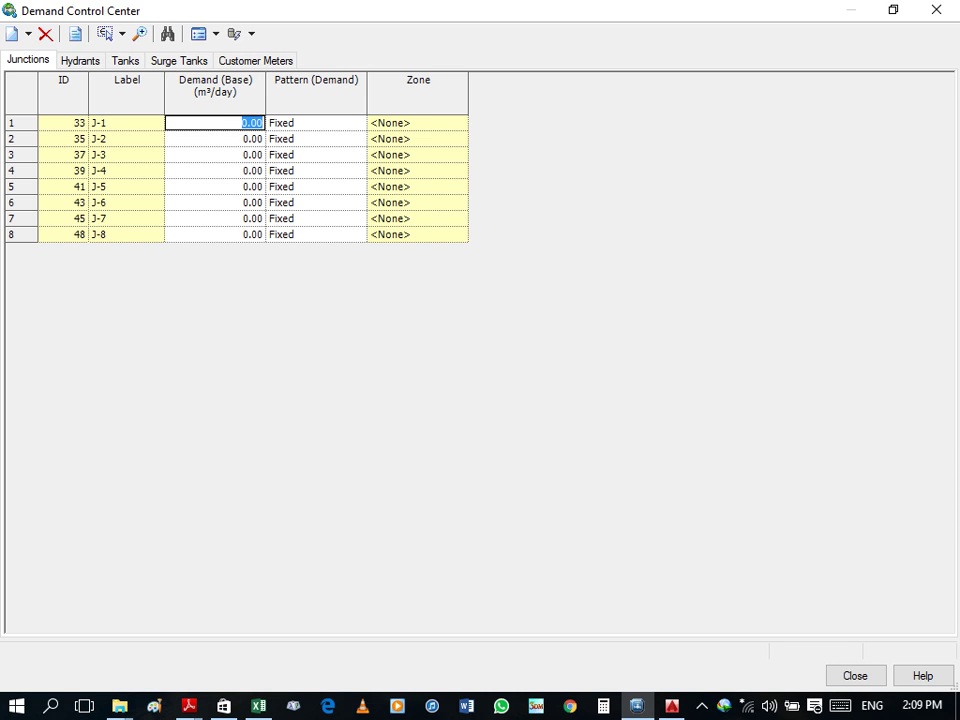
key("ctrl+v")
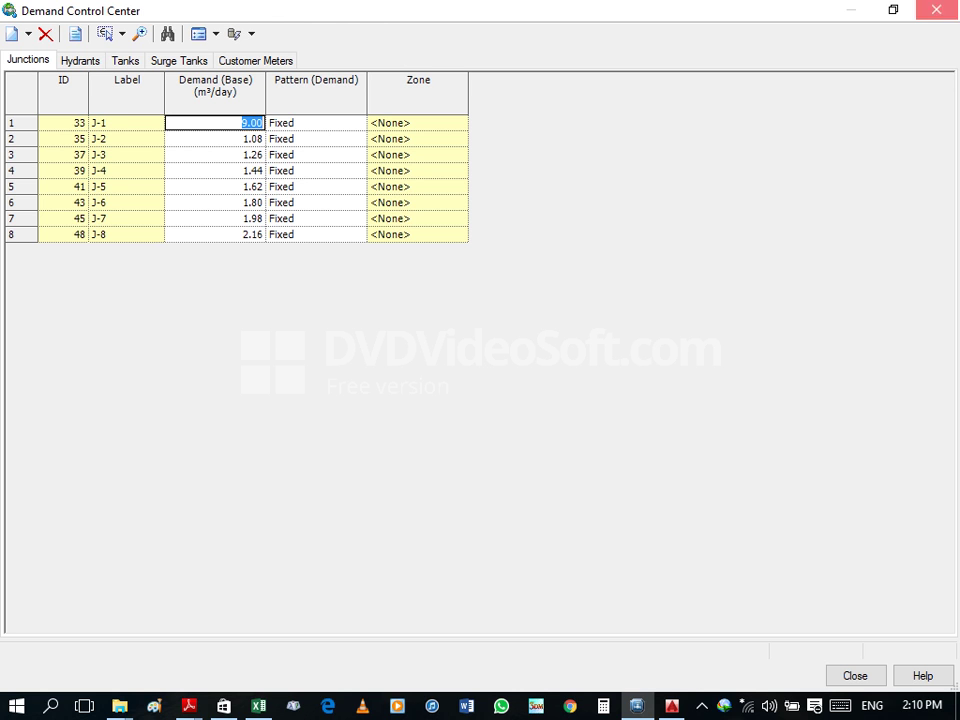
left_click(937, 10)
left_click(242, 32)
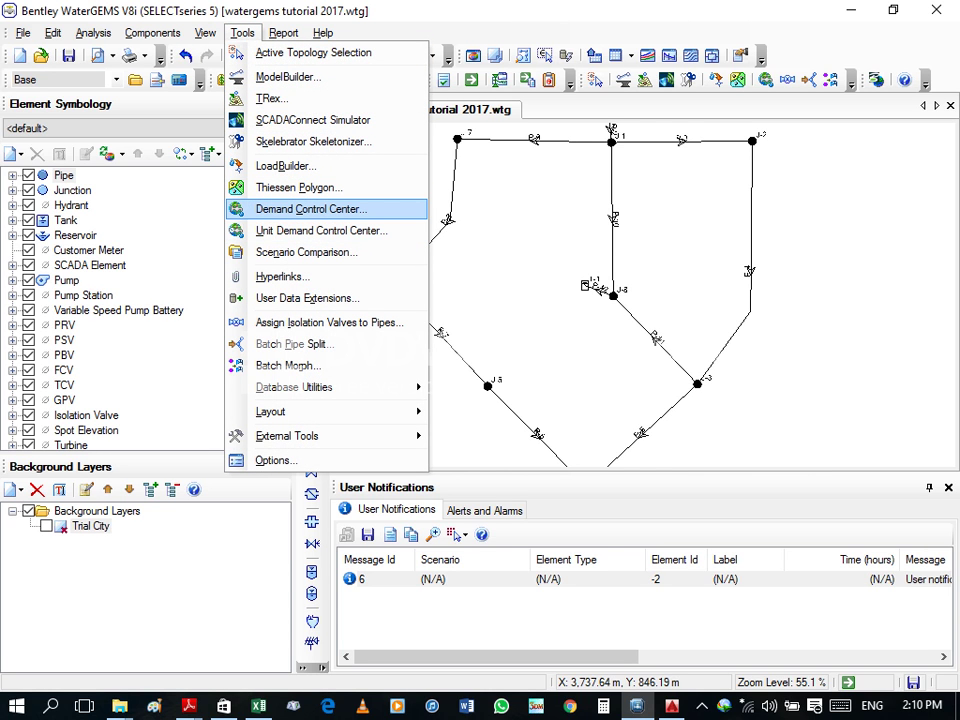
left_click(310, 208)
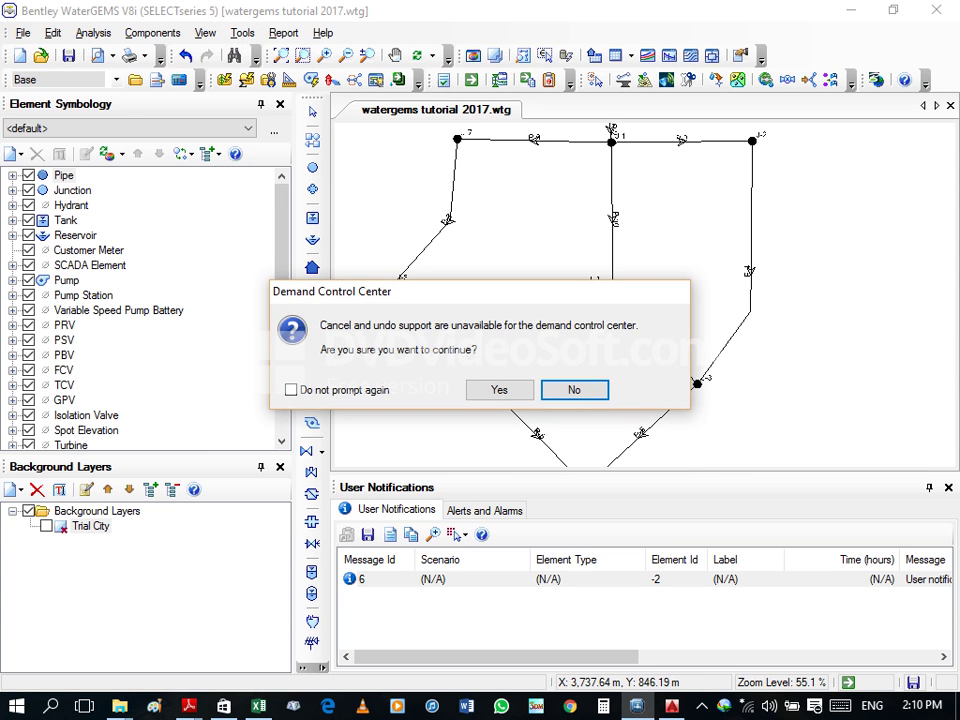
left_click(499, 389)
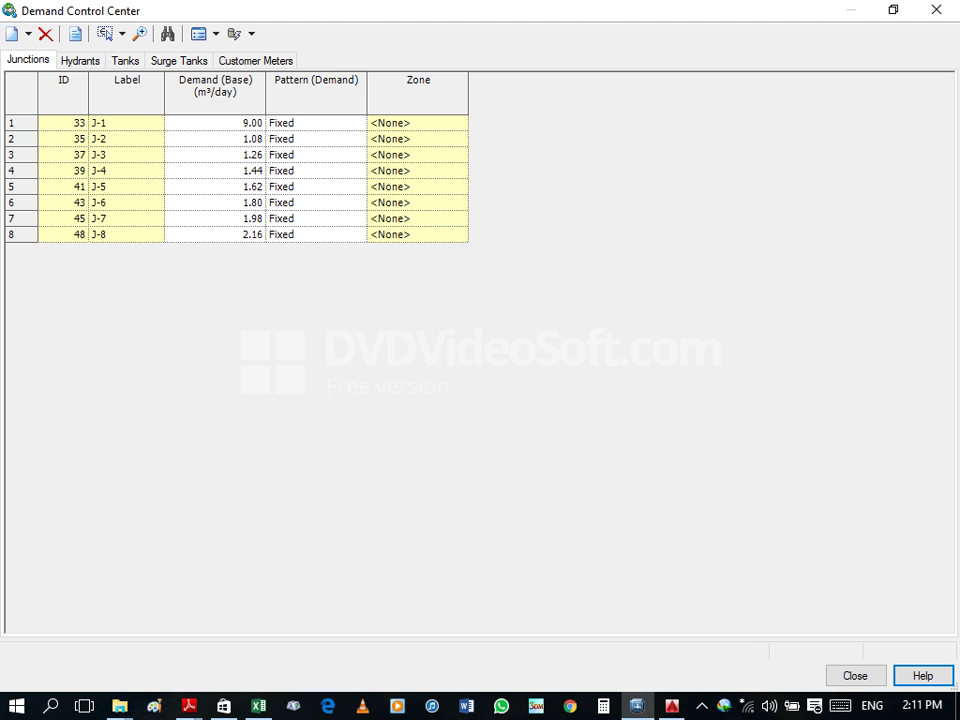
Step: Sort the Demand Control Center junctions by Label ascending, J-1 to J-8, then close it
right_click(134, 91)
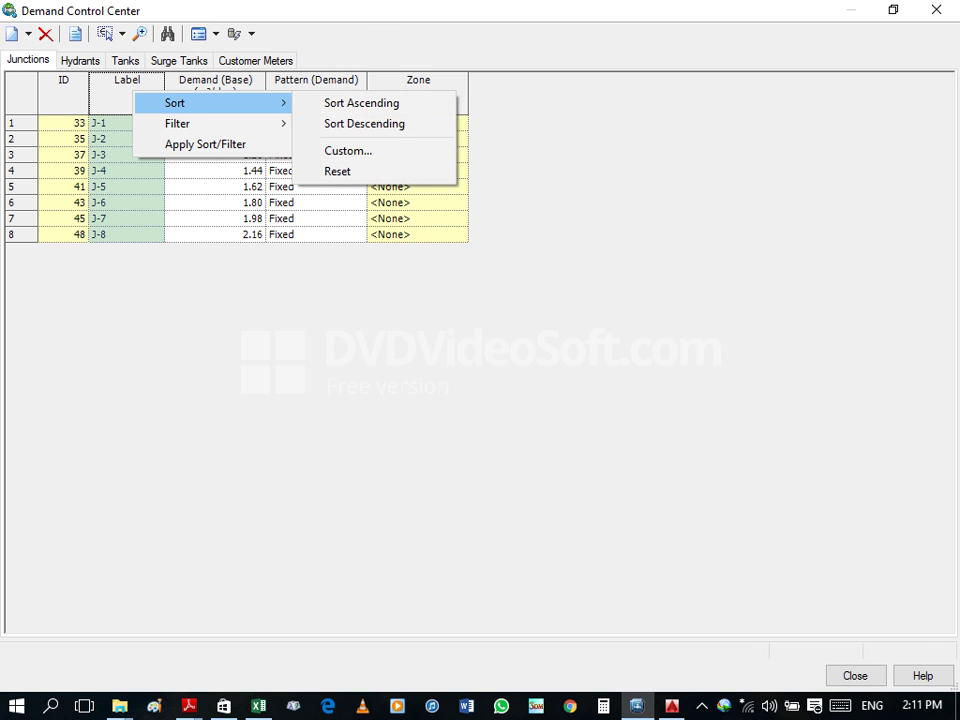
left_click(361, 103)
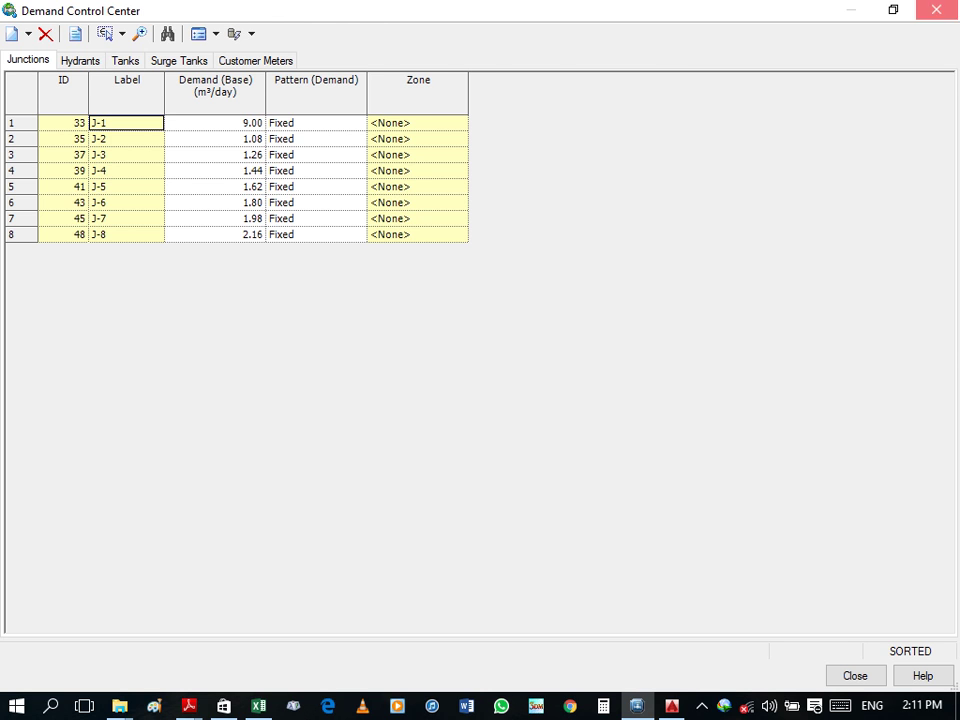
key("Escape")
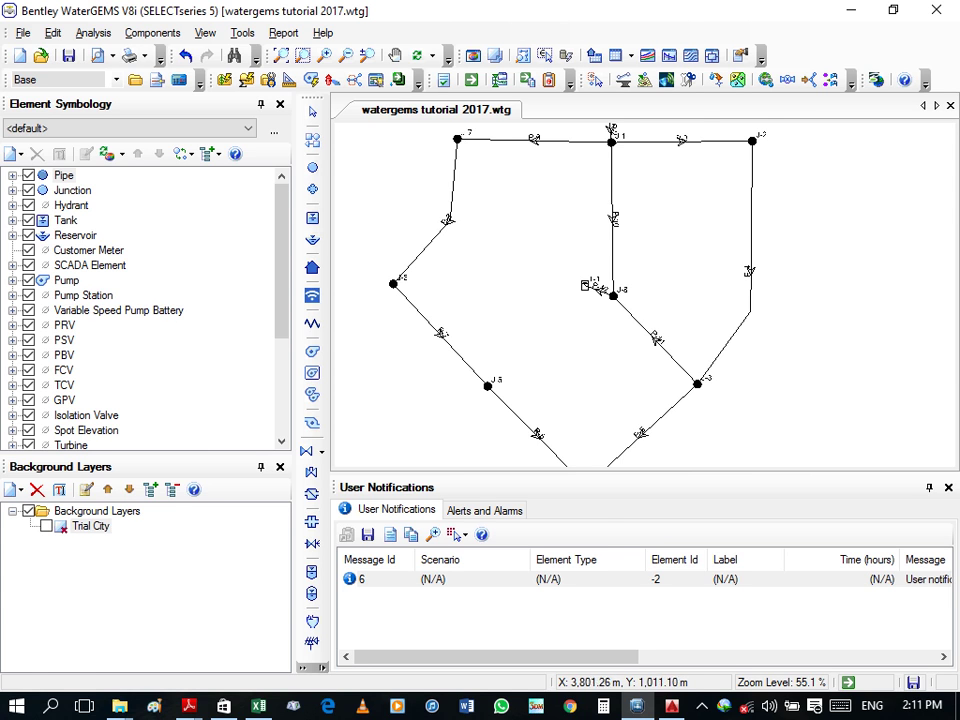
scroll(612, 140, "up", 2)
double_click(613, 136)
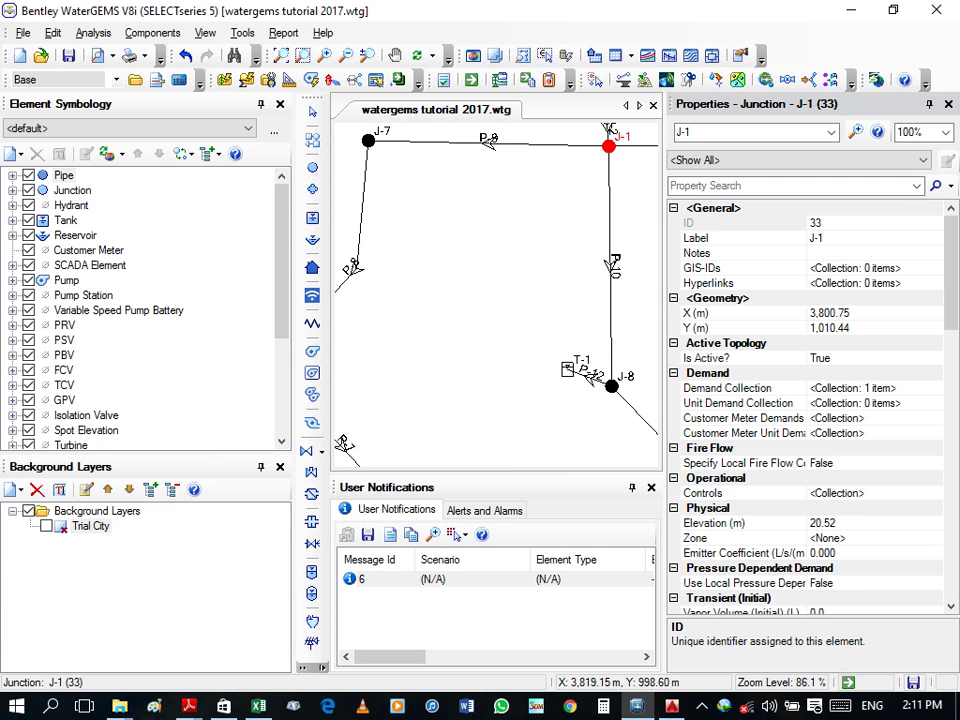
key("F2")
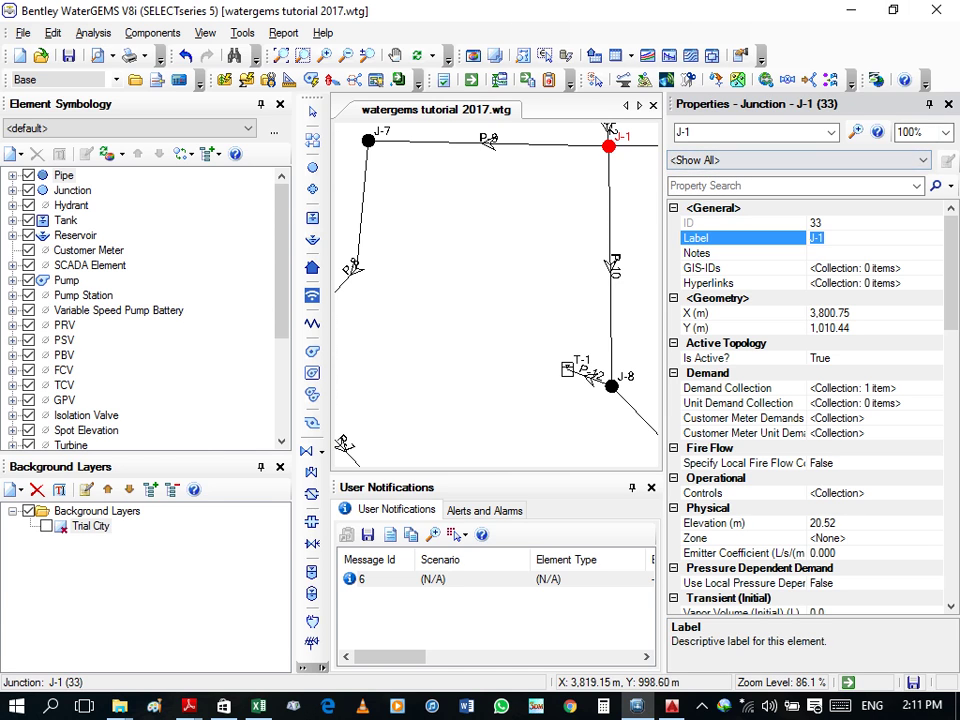
key("F4")
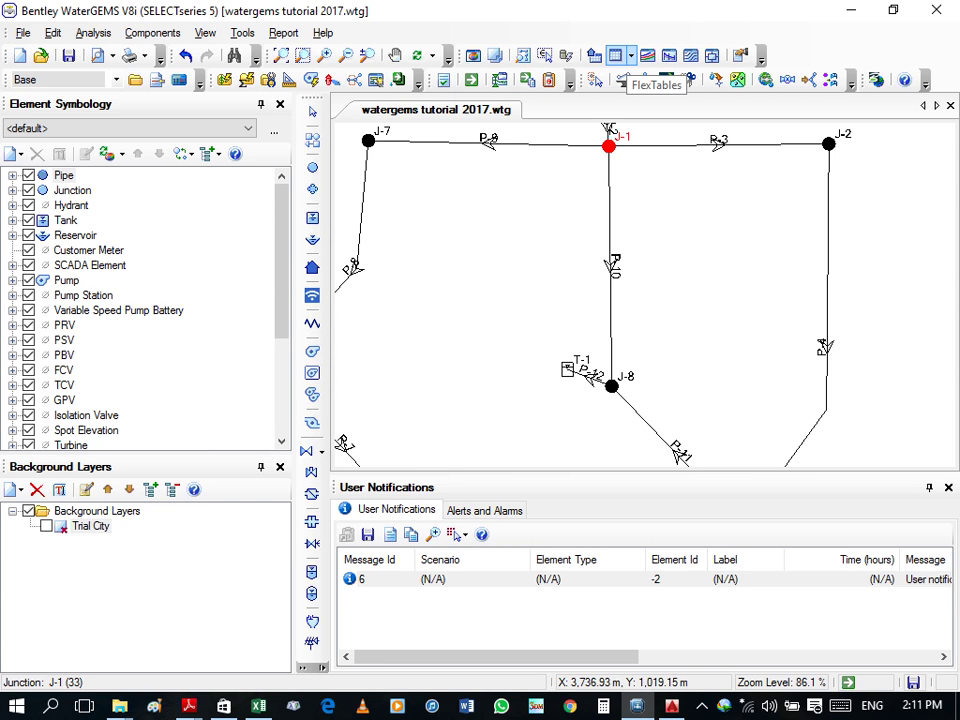
Step: Open the Junction Table FlexTable listing J-1 to J-8 with elevations, zones and demands
left_click(615, 55)
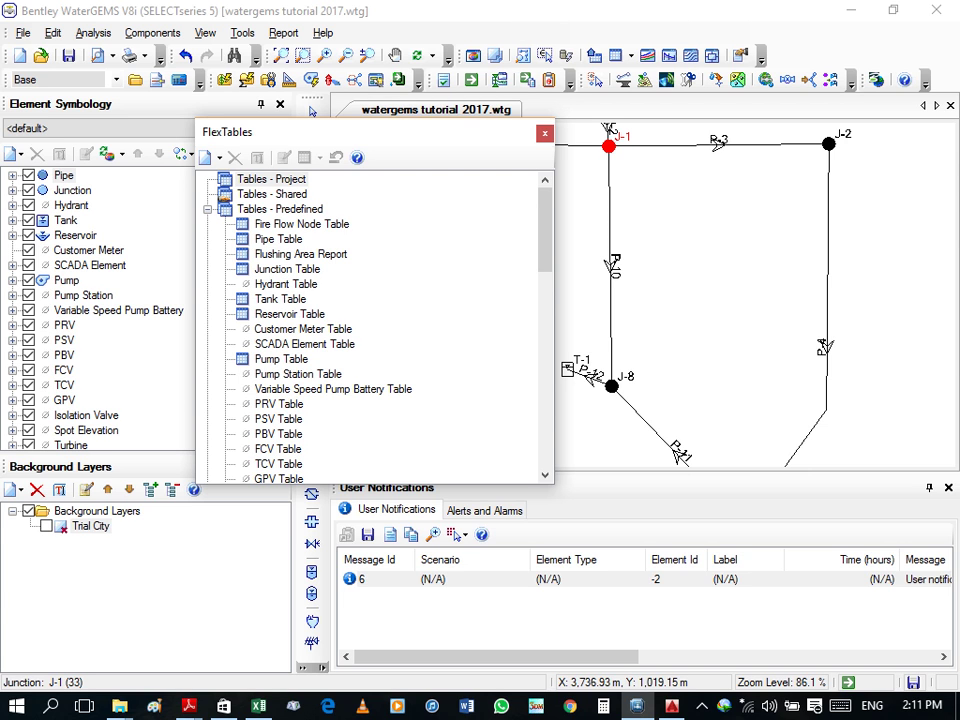
left_click(287, 269)
right_click(287, 269)
left_click(320, 274)
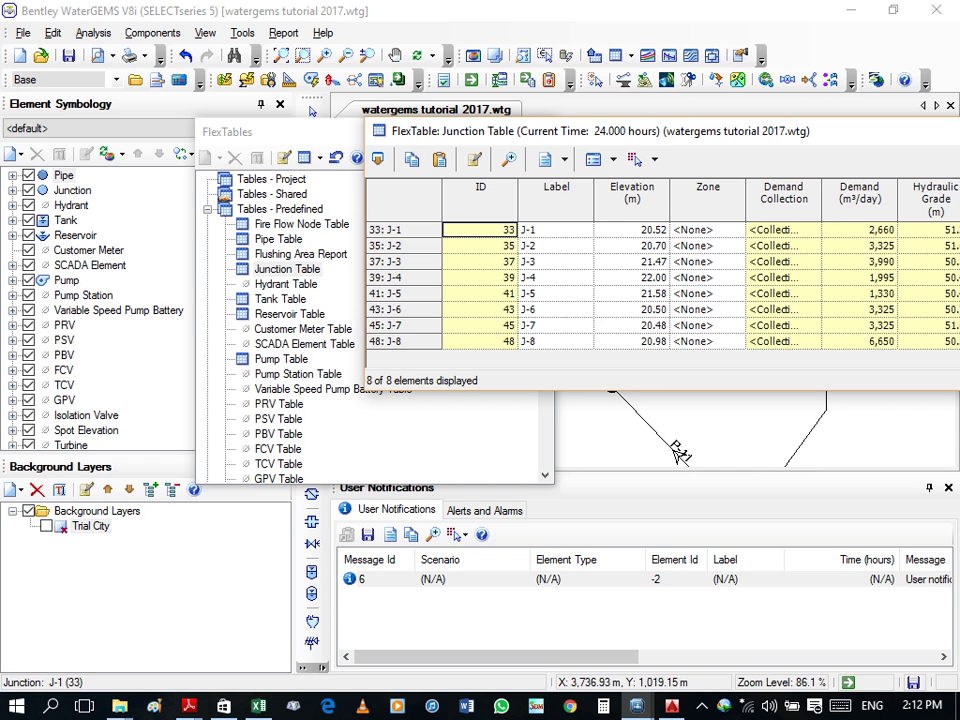
right_click(553, 205)
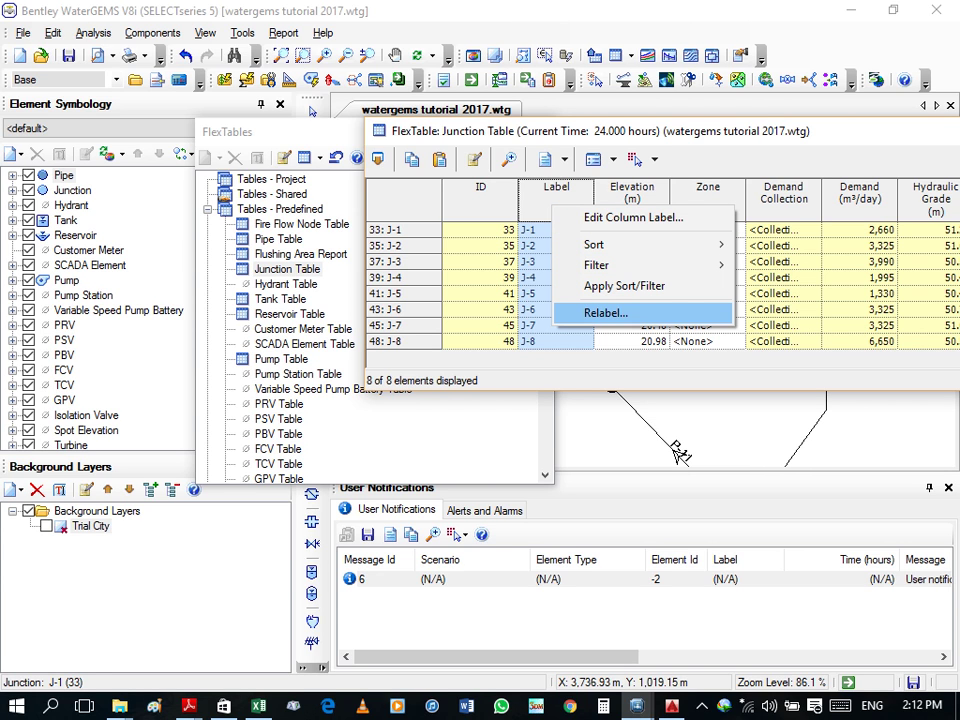
left_click(680, 455)
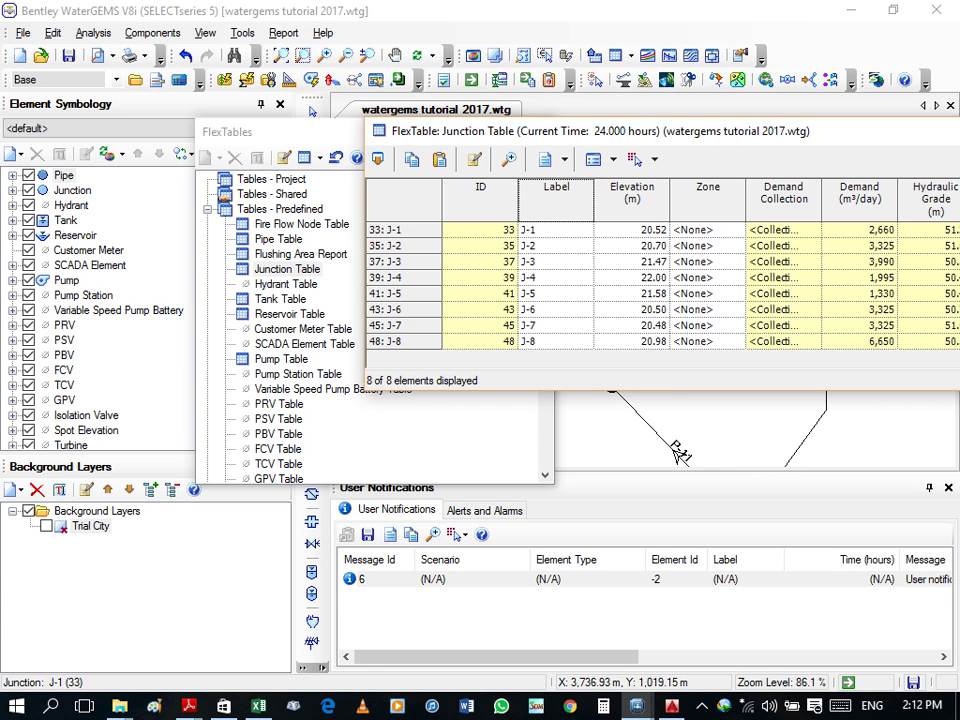
Step: Relabel the junctions with Renumber, using the user's name as prefix, numbered 1 to 8
right_click(566, 198)
left_click(640, 306)
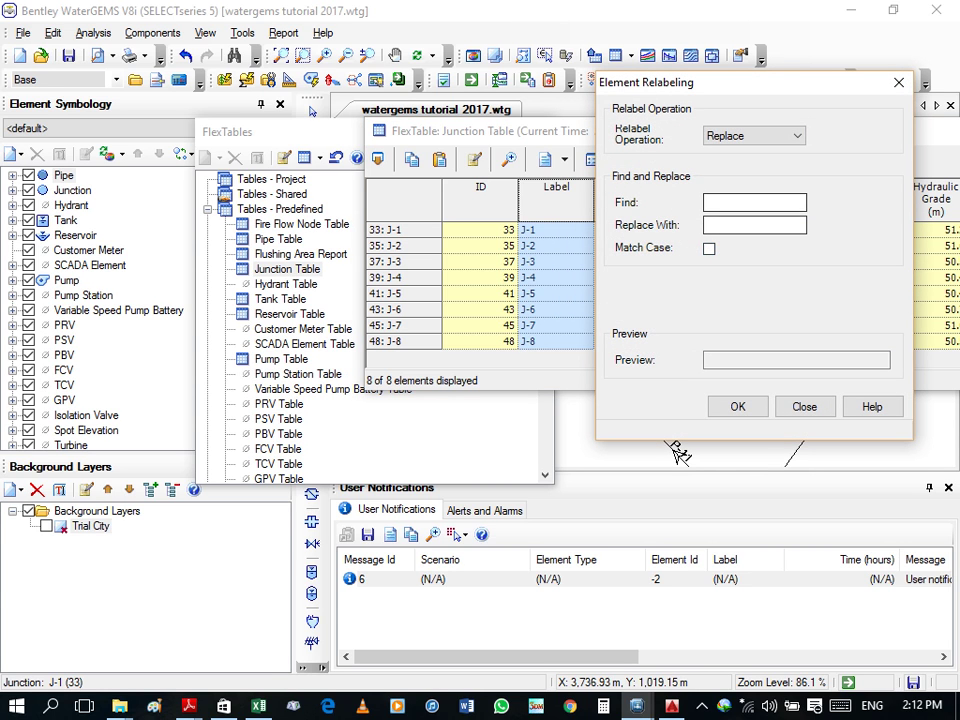
left_click(753, 135)
left_click(729, 177)
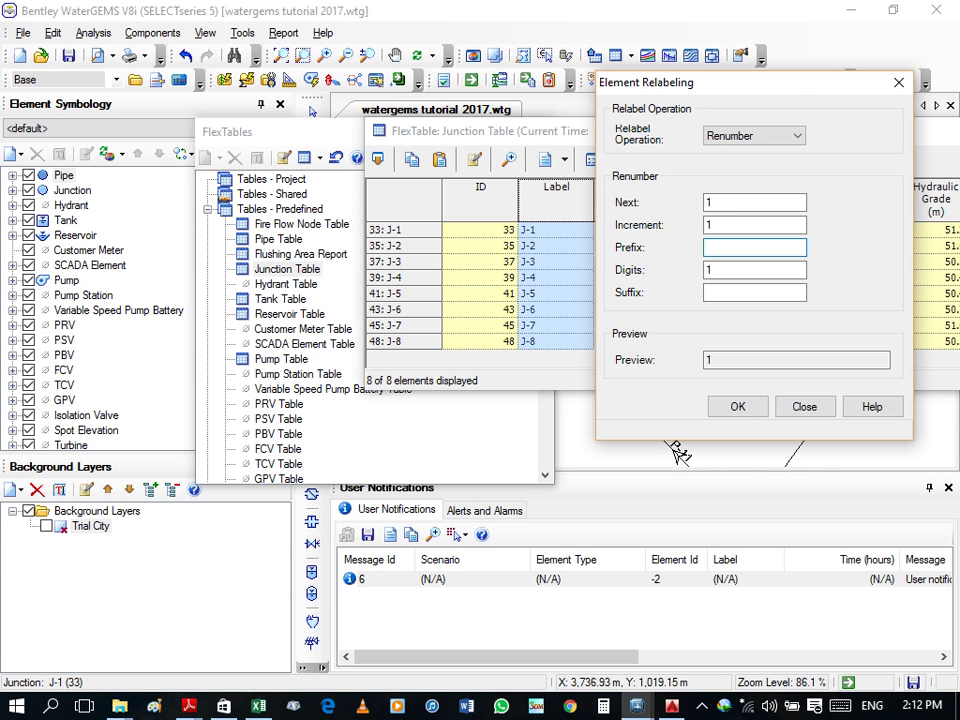
type("ahmed")
key("Return")
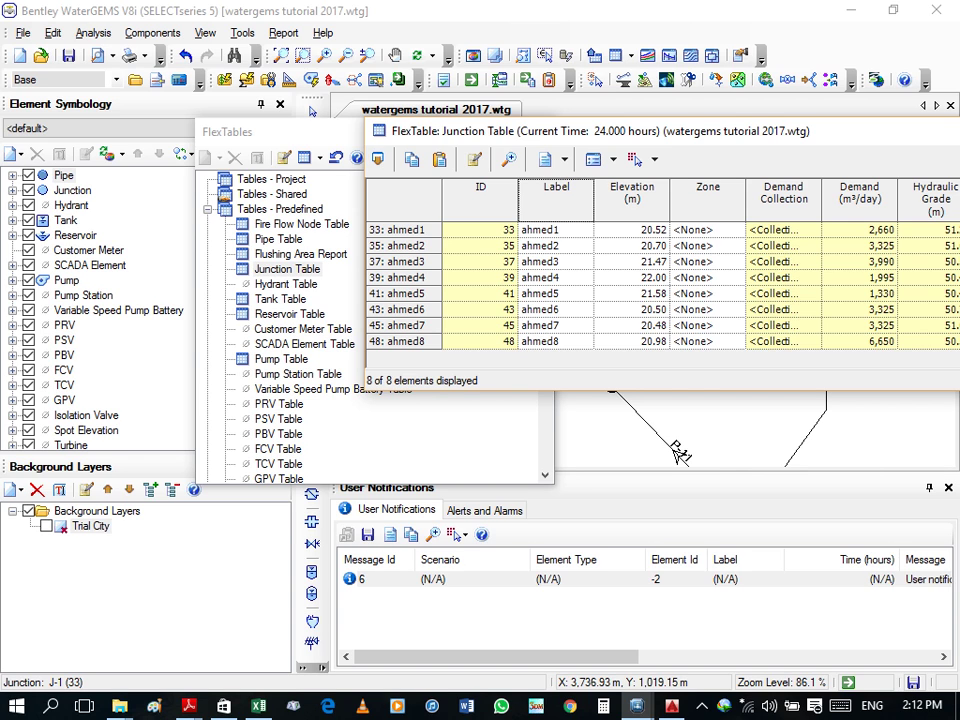
right_click(572, 197)
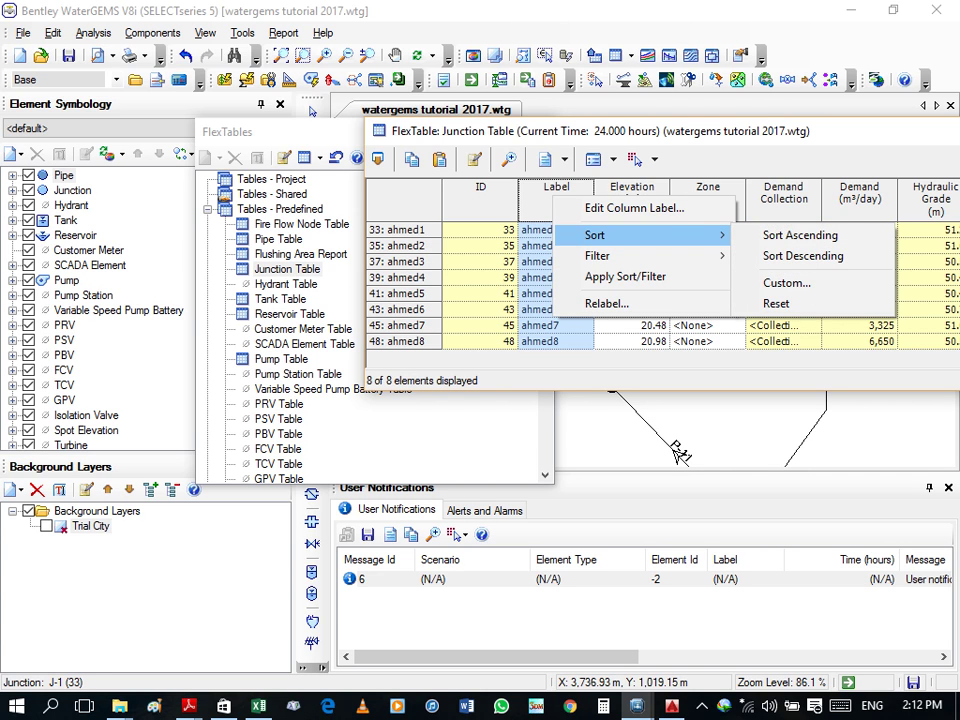
Step: Renumber the junction labels with prefix J- so they read J-1 through J-8
left_click(800, 235)
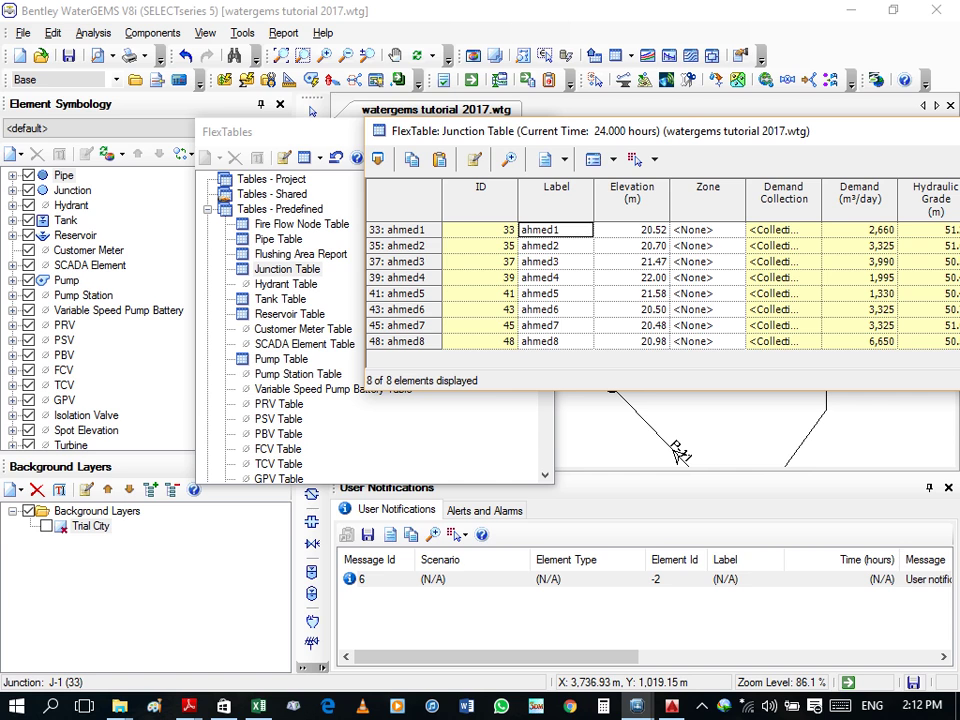
right_click(572, 202)
left_click(620, 371)
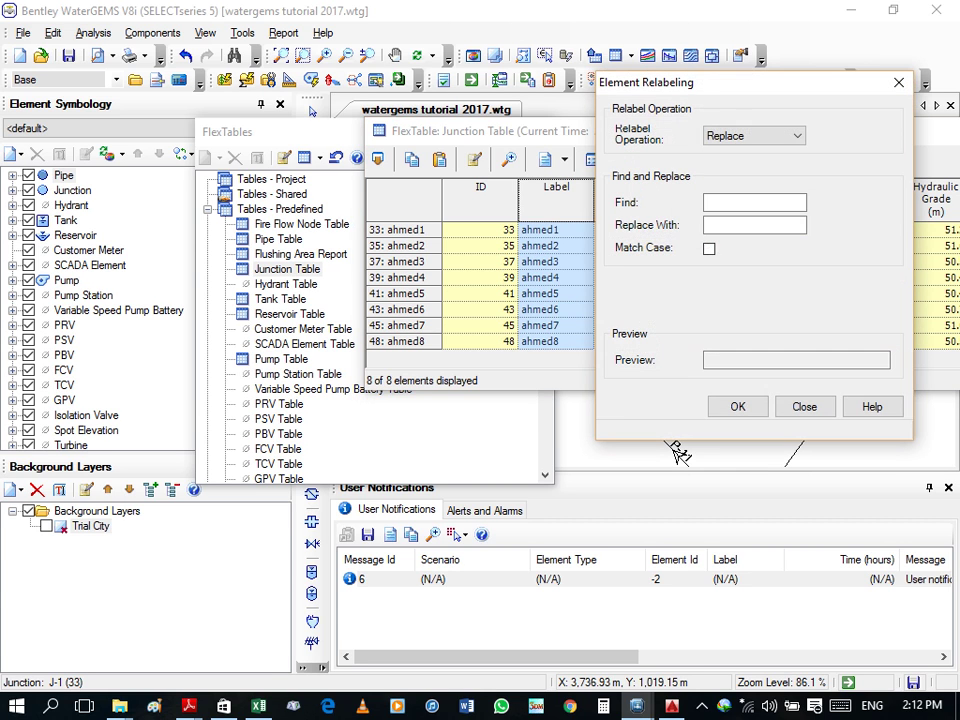
left_click(753, 135)
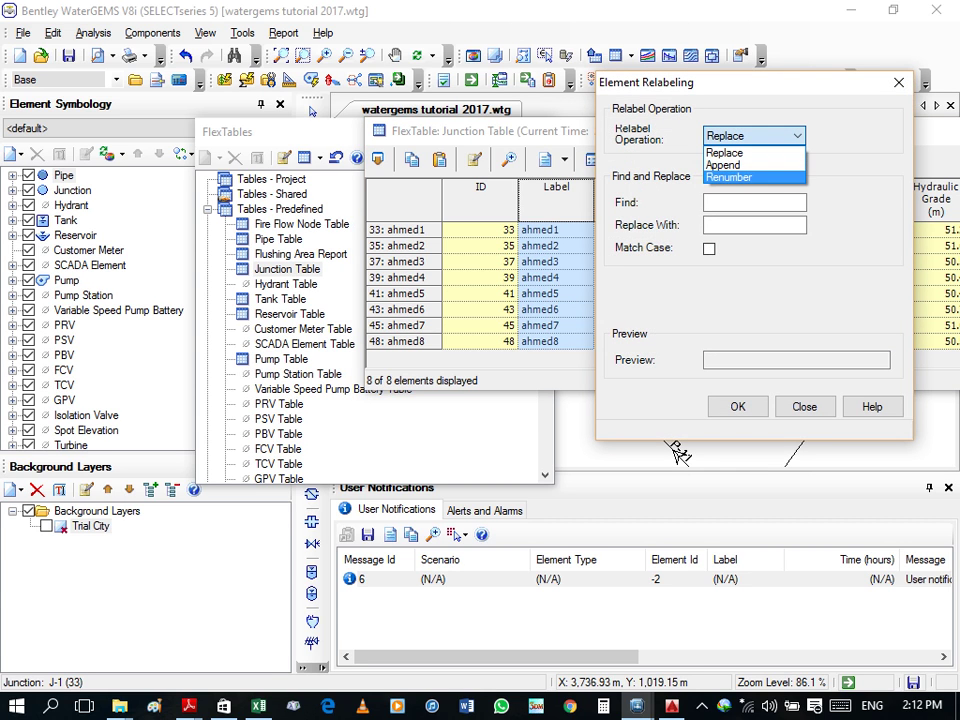
left_click(729, 177)
key("Tab")
key("Tab")
key("Tab")
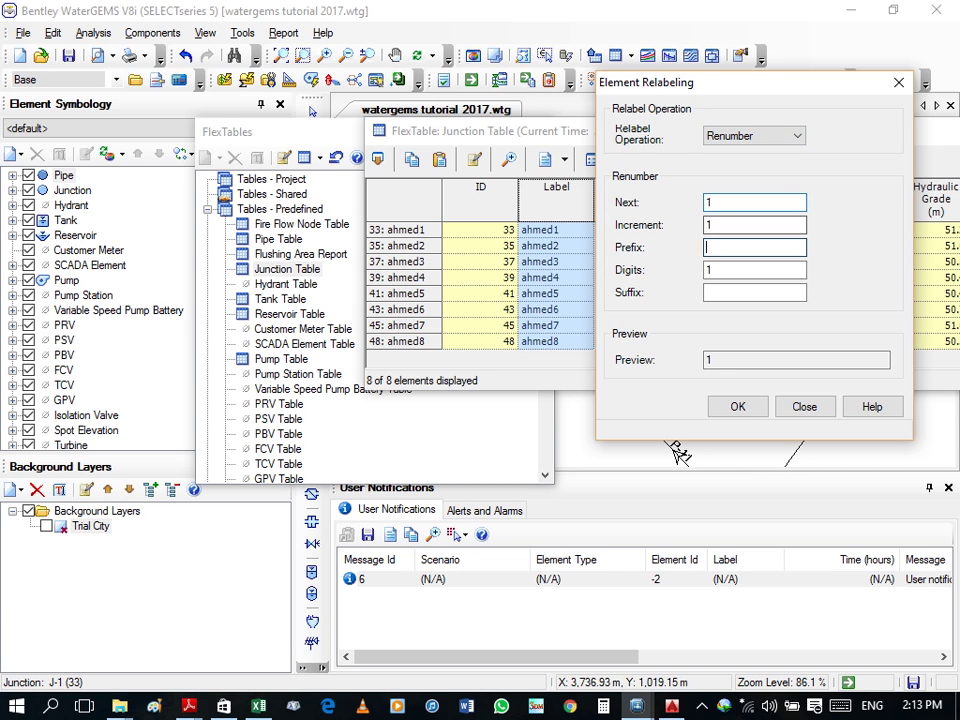
type("J")
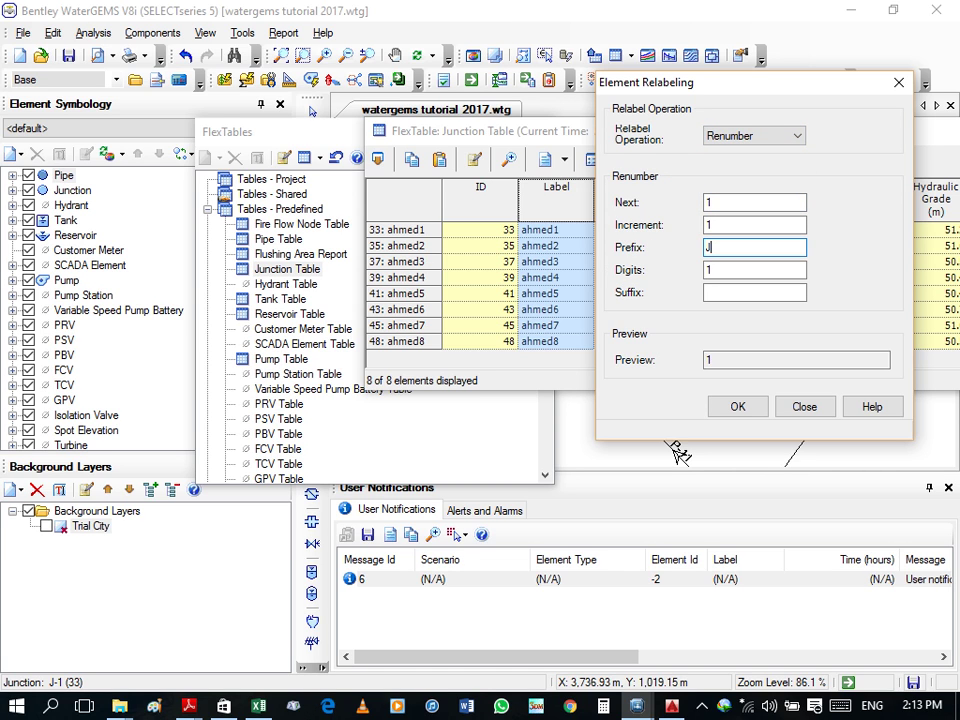
type("-")
key("Return")
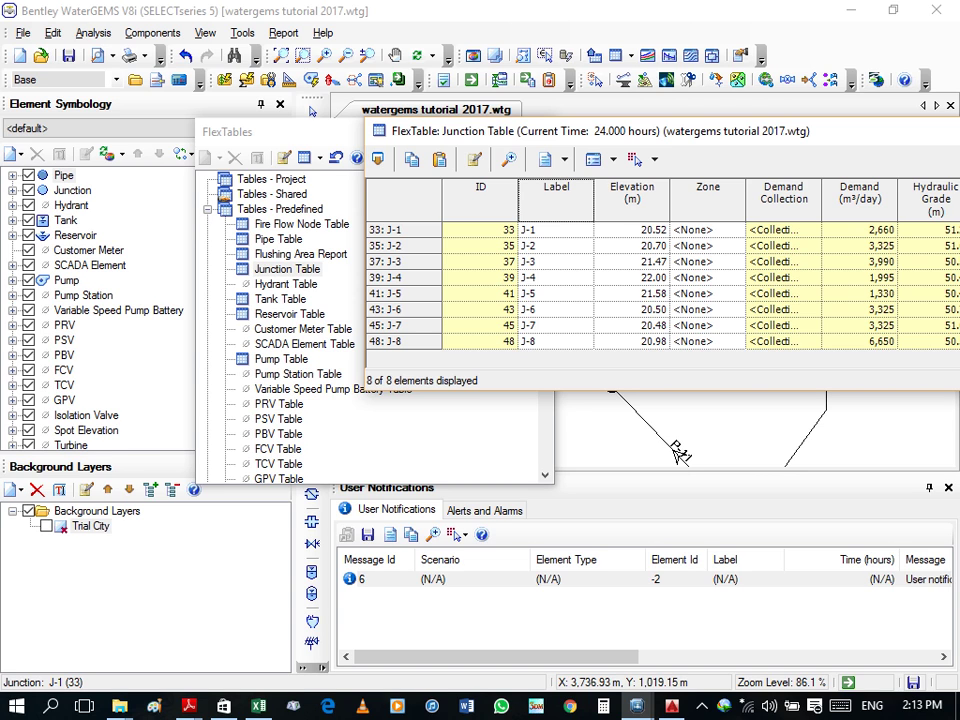
left_click(553, 192)
Step: Renumber the junction labels using a test name prefix ending in a hyphen, numbered 1 to 8
right_click(553, 192)
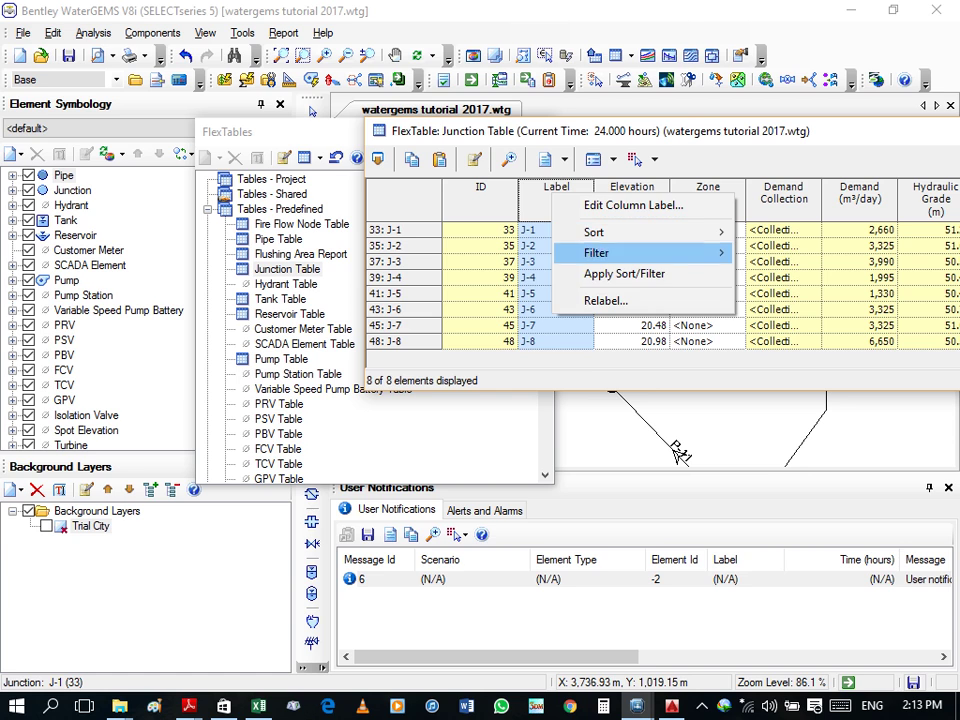
left_click(605, 300)
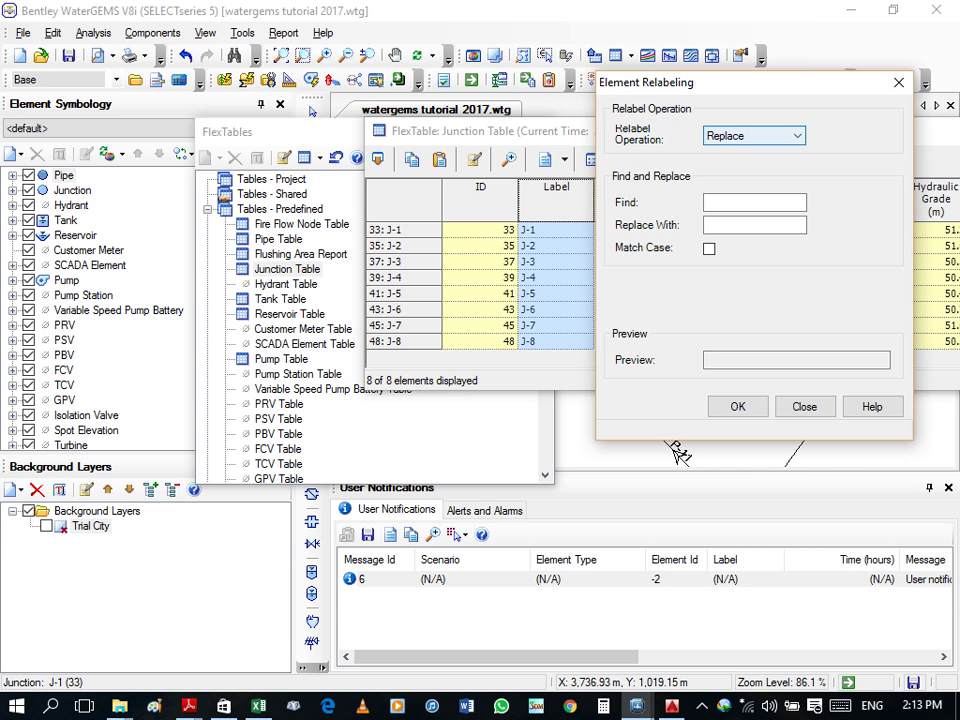
left_click(754, 135)
key("Return")
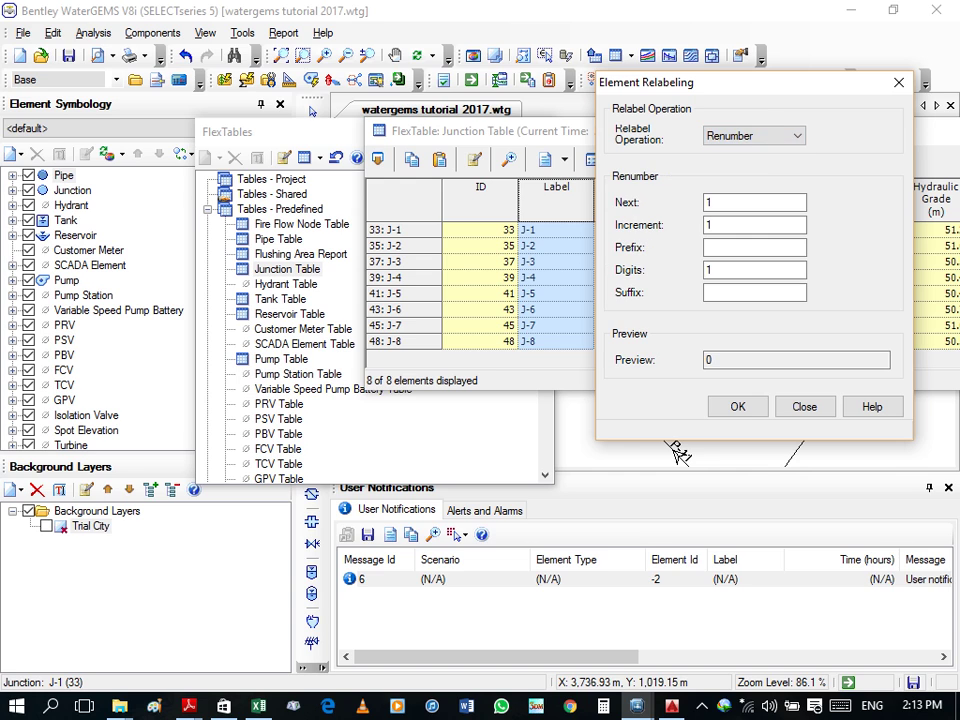
key("Tab")
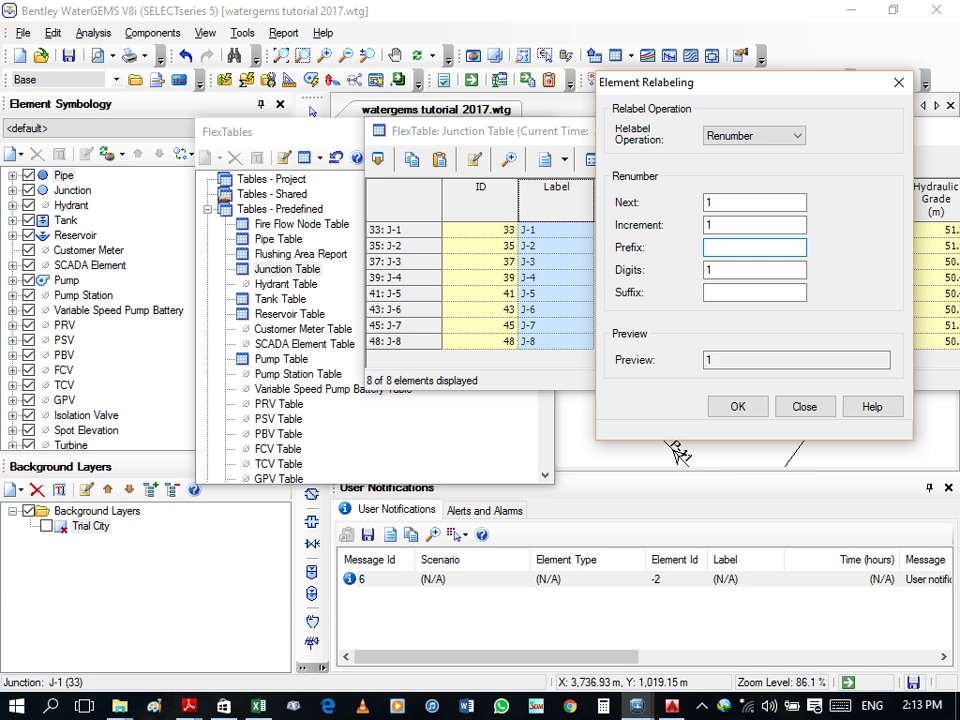
type("eman")
type("-")
key("Return")
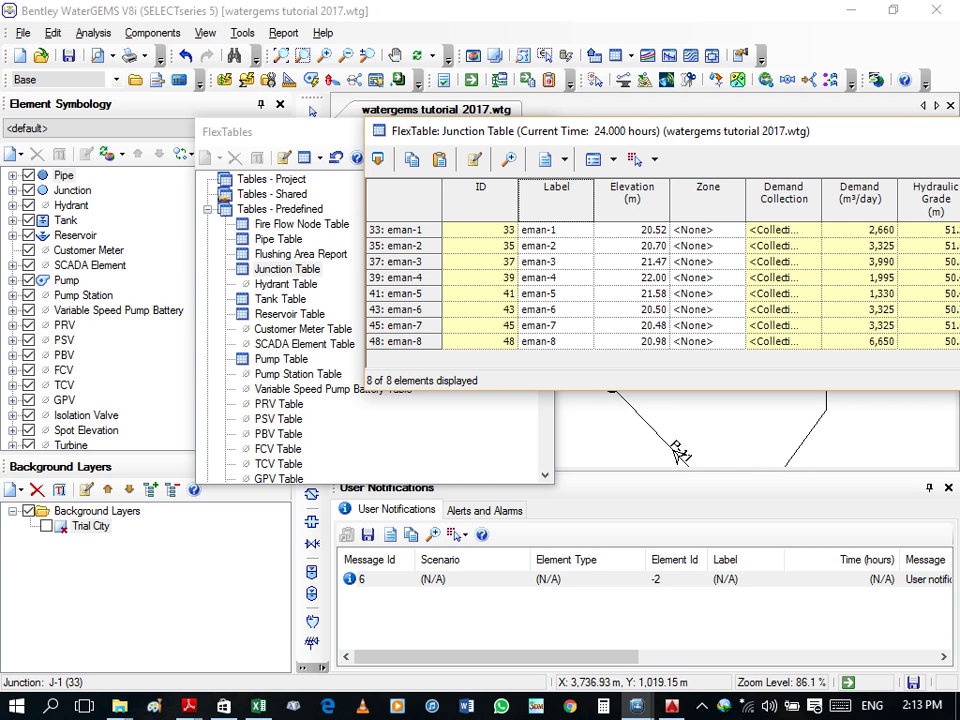
right_click(570, 198)
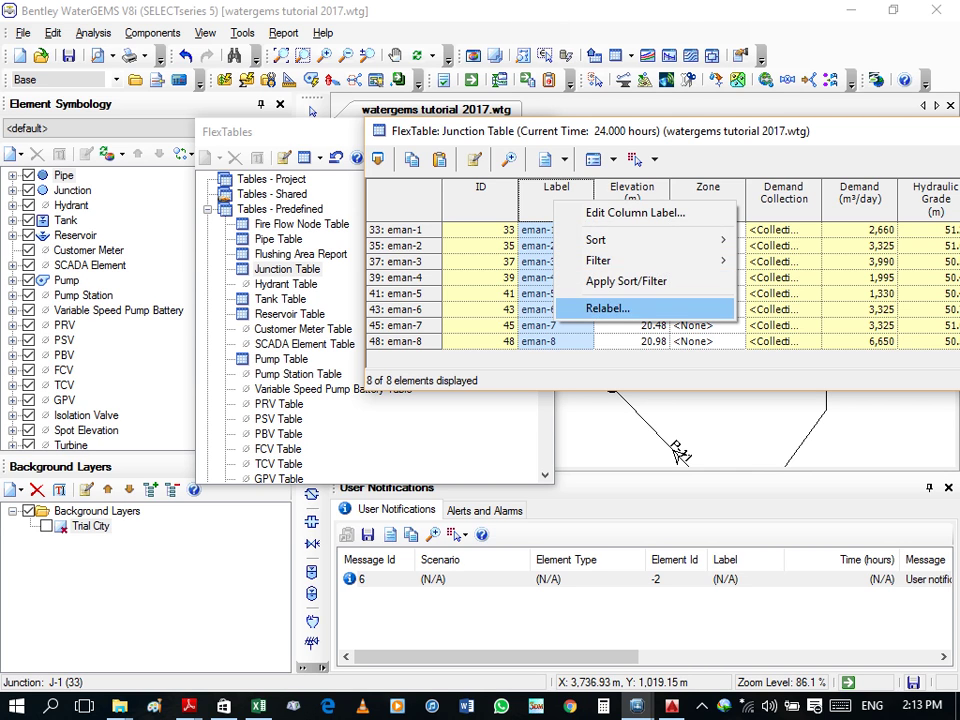
Step: Relabel with Renumber and prefix J-, fixing a mistyped zero, to restore J-1 to J-8
left_click(665, 309)
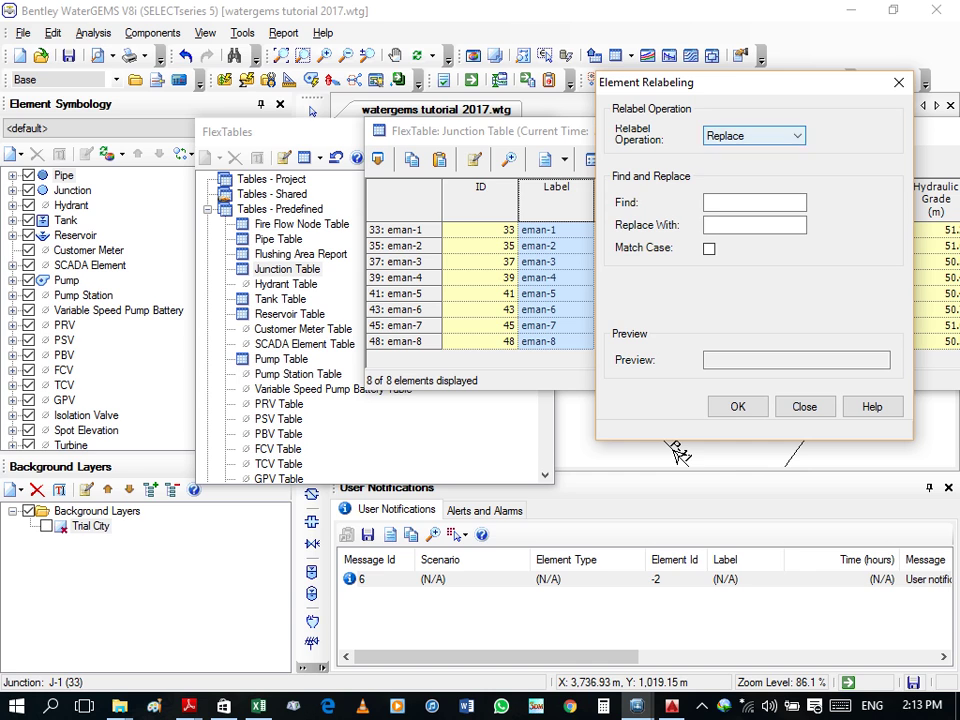
left_click(753, 135)
key("Down")
key("Down")
key("Return")
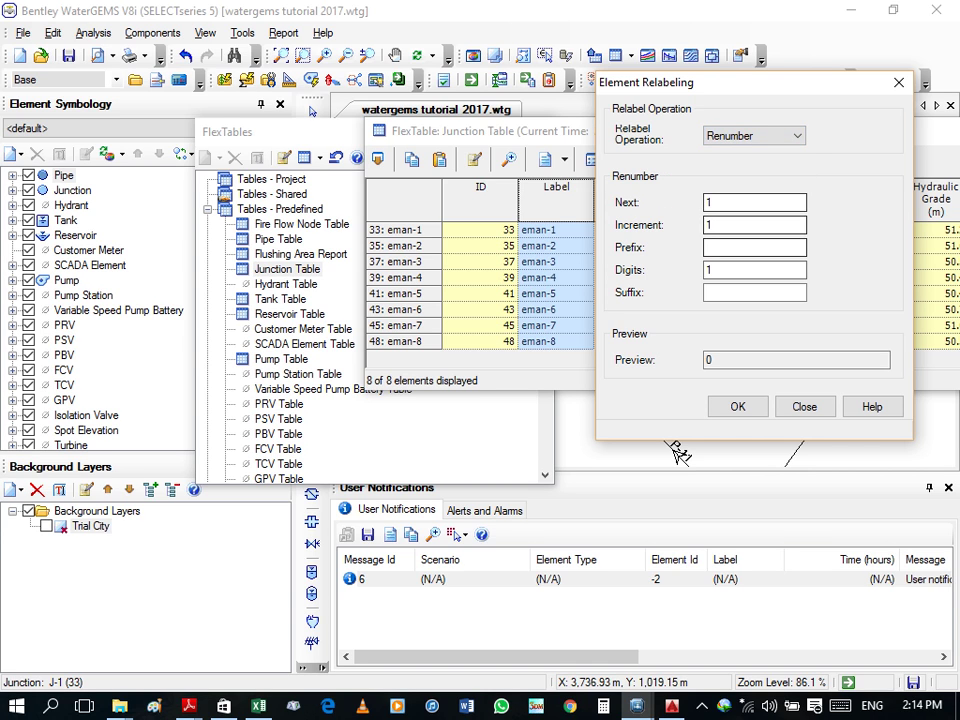
left_click(754, 247)
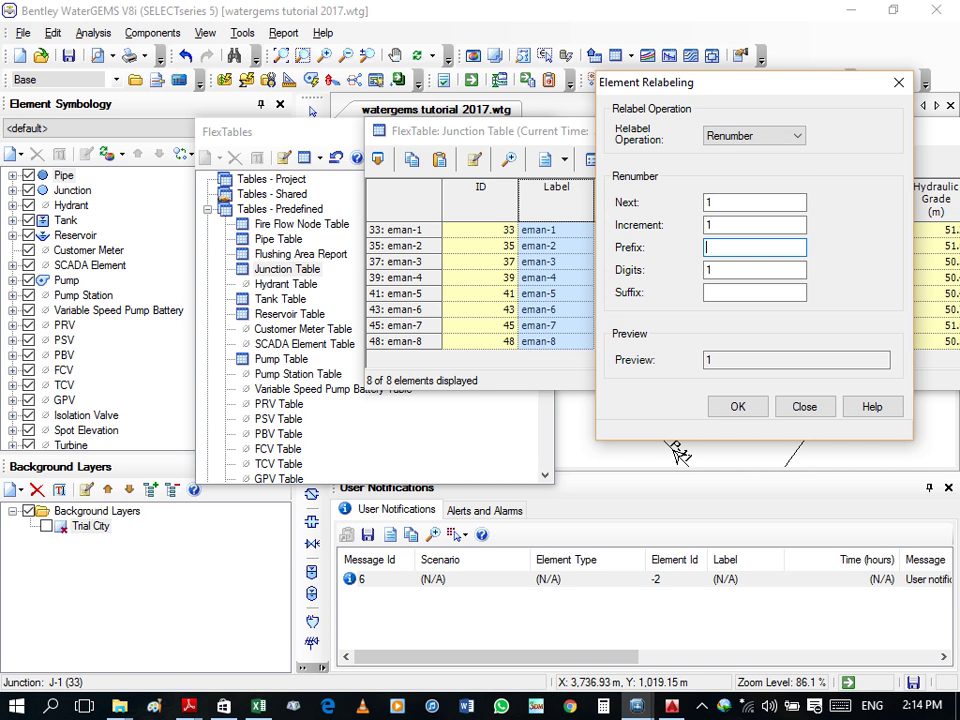
type("J0")
key("BackSpace")
type("-")
key("Return")
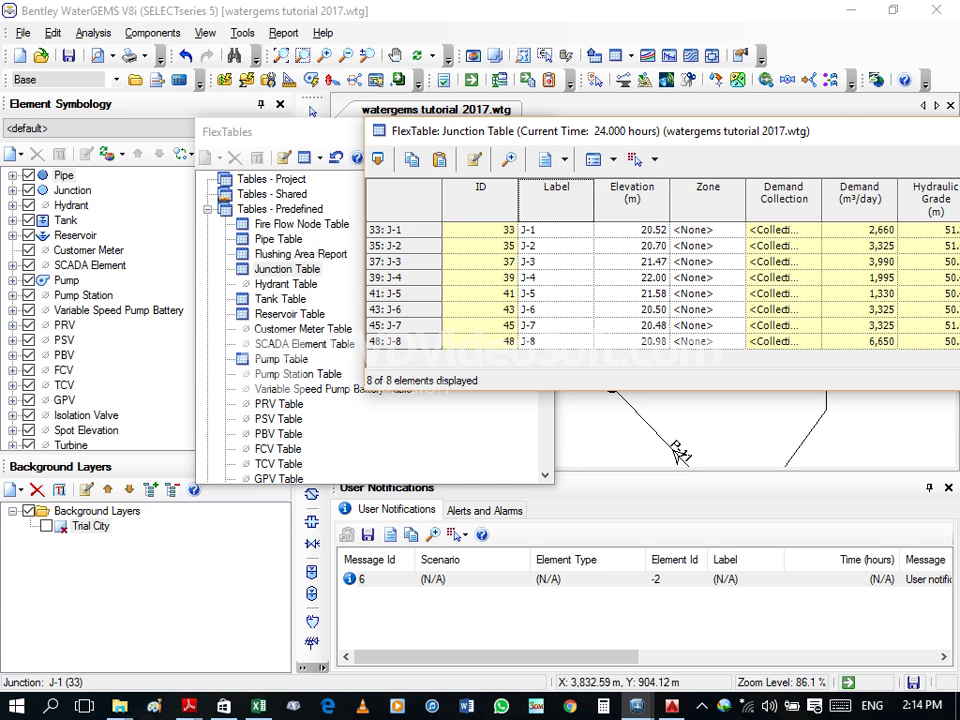
Step: Move aside and close the Junction FlexTable, then close the FlexTables list
left_click_drag(600, 130, 456, 147)
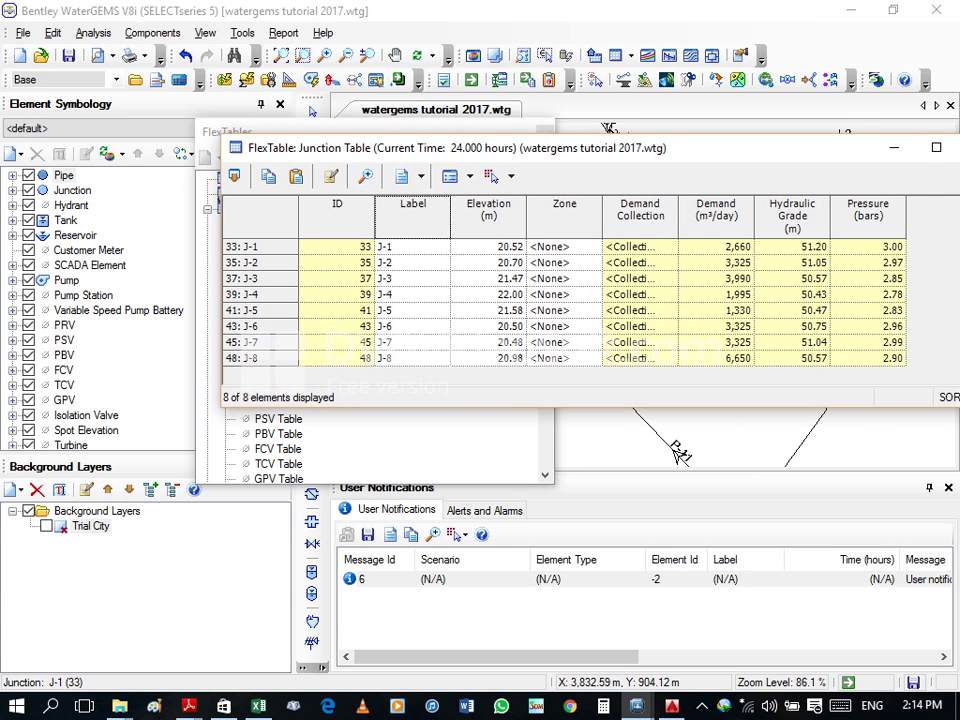
left_click_drag(600, 147, 506, 152)
left_click(878, 152)
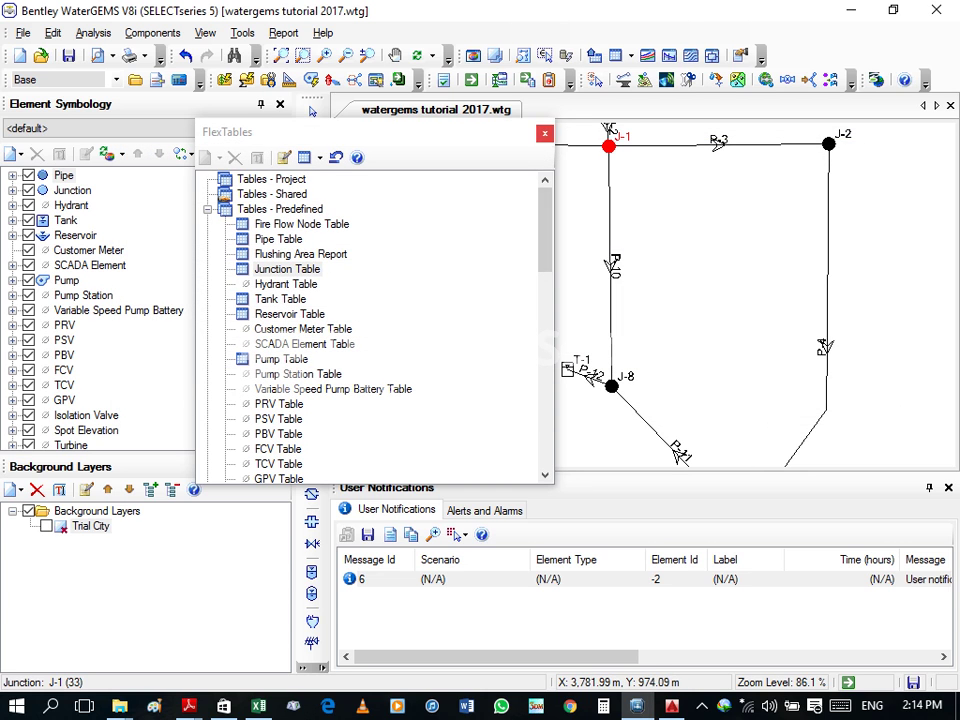
left_click(544, 132)
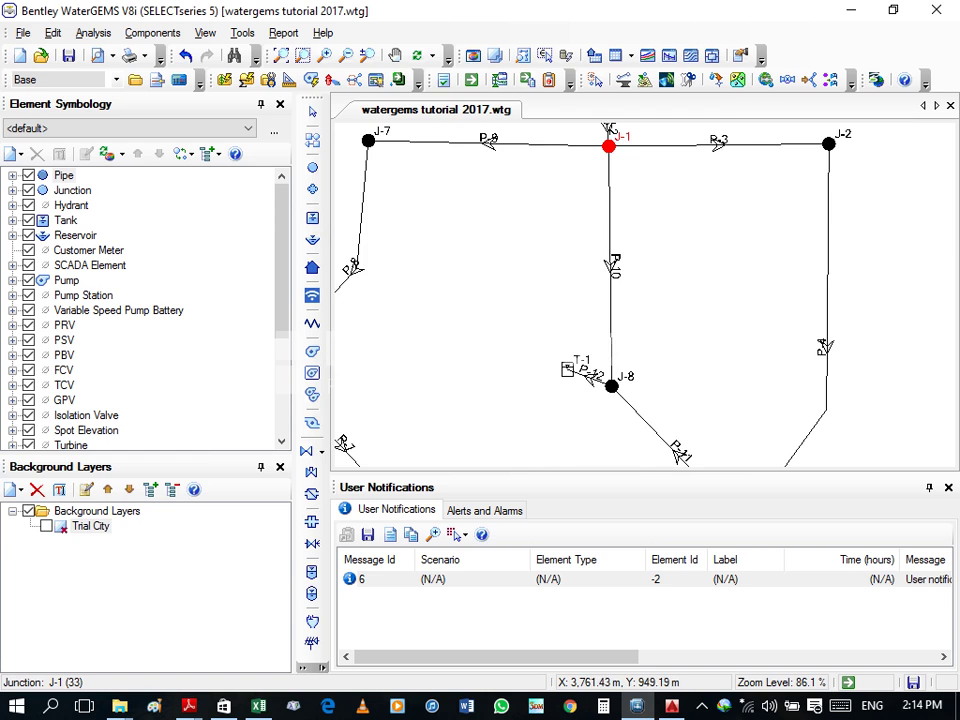
Step: Turn on the Trial City background layer beneath the junction network
scroll(510, 290, "down", 2)
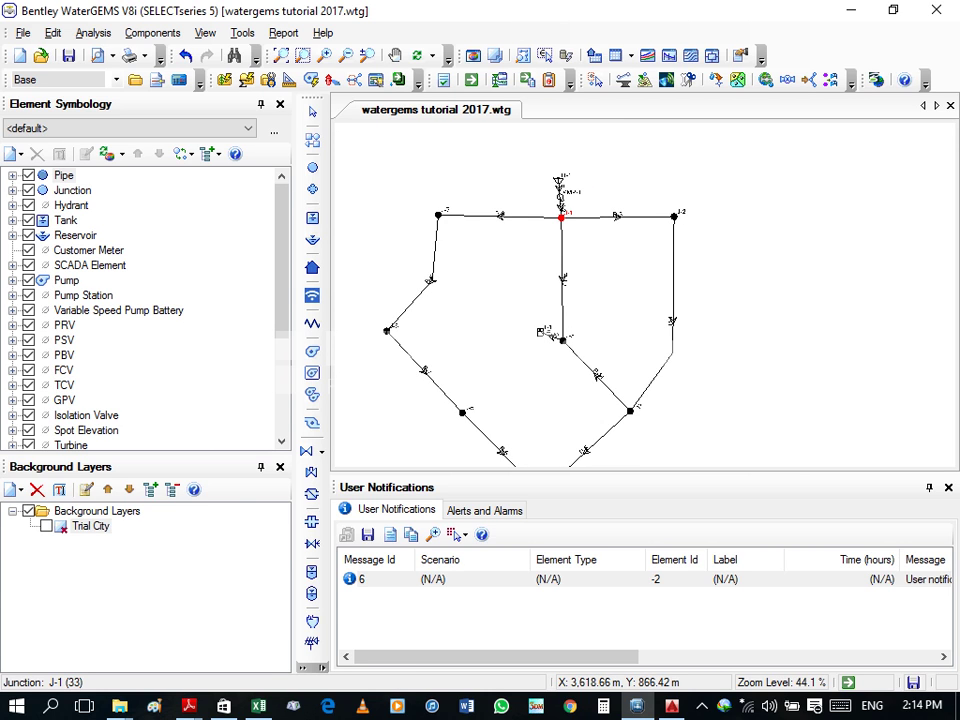
left_click(46, 526)
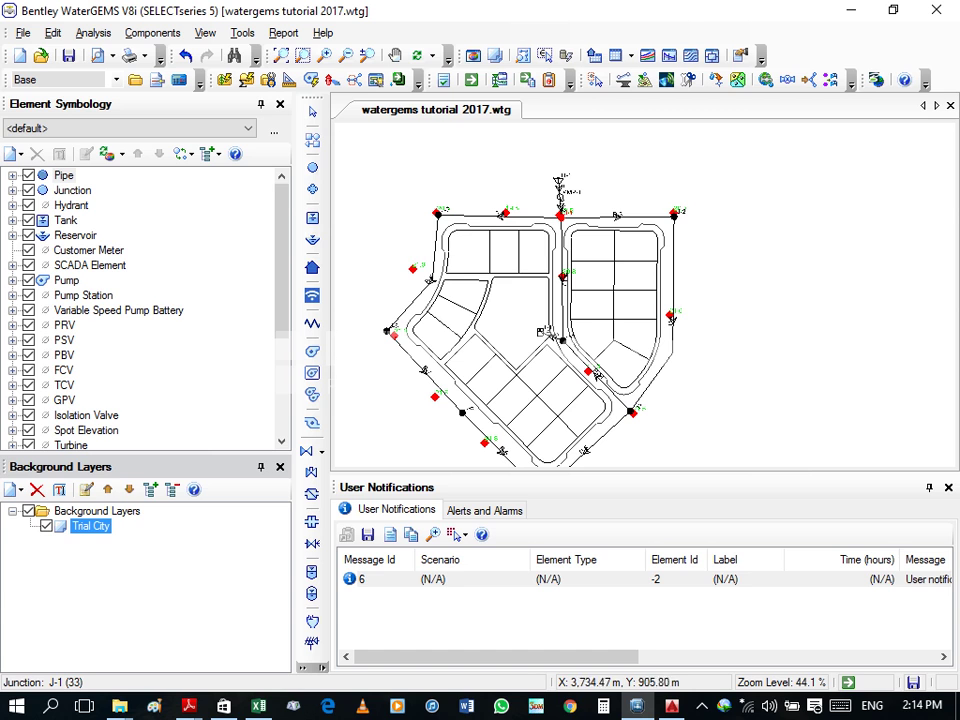
scroll(558, 212, "up", 3)
scroll(558, 212, "up", 2)
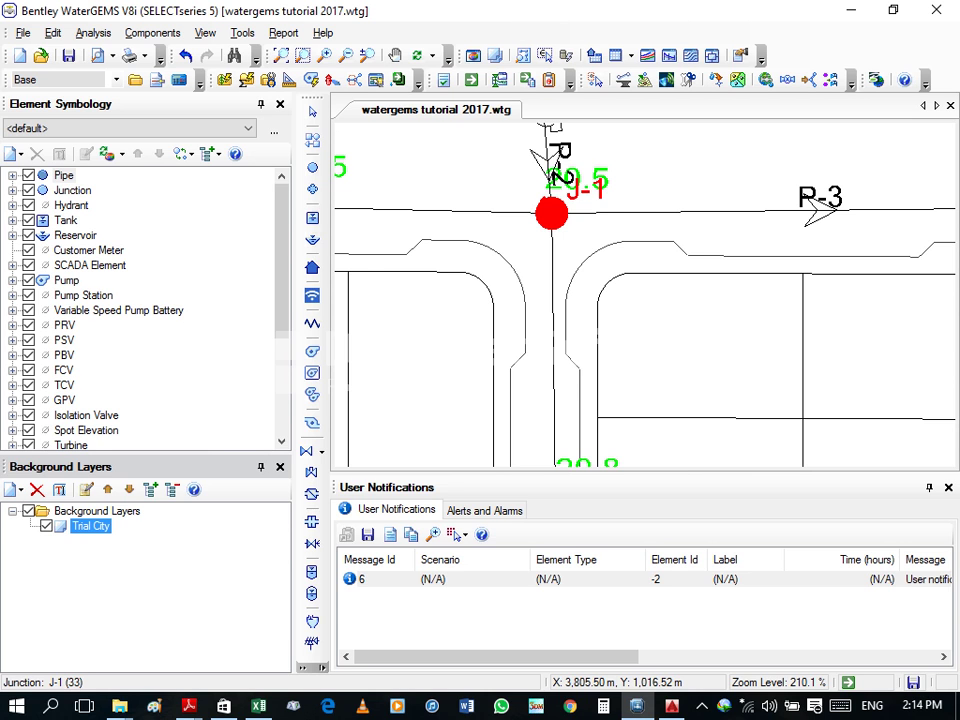
Step: Inspect J-1's properties (elevation 20.52 m), then close them and zoom around the drawing
double_click(551, 213)
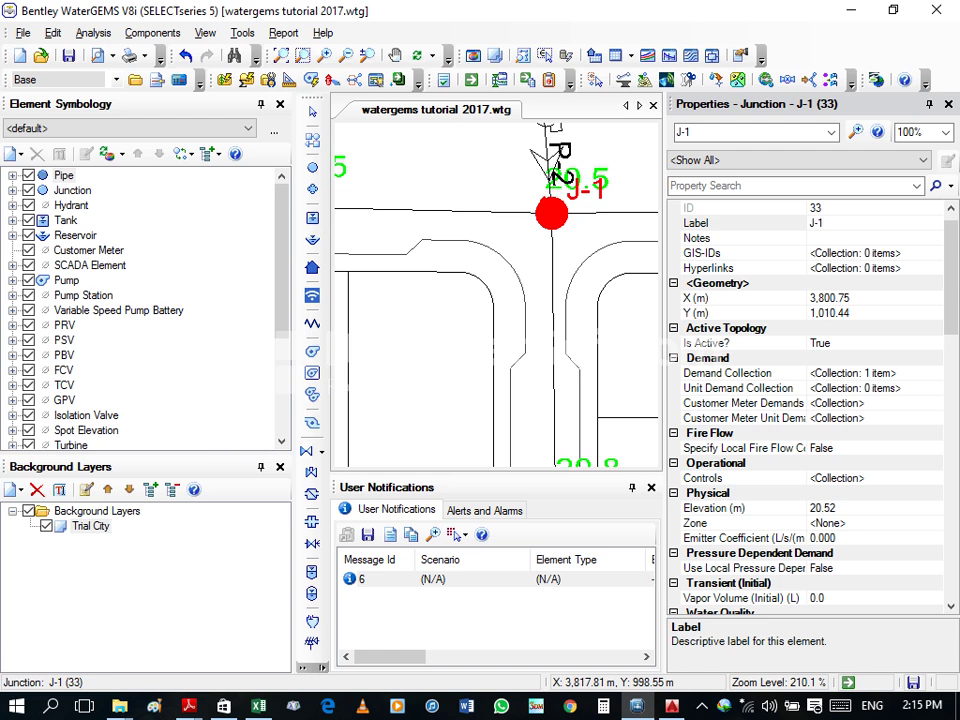
left_click(711, 78)
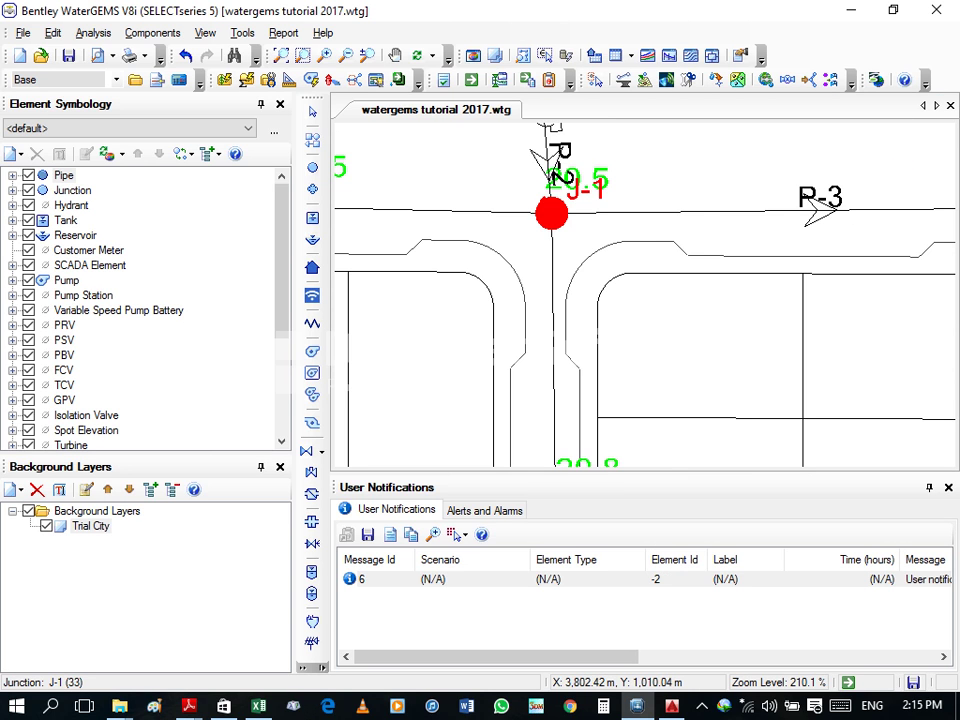
scroll(552, 212, "down", 1)
scroll(555, 212, "down", 2)
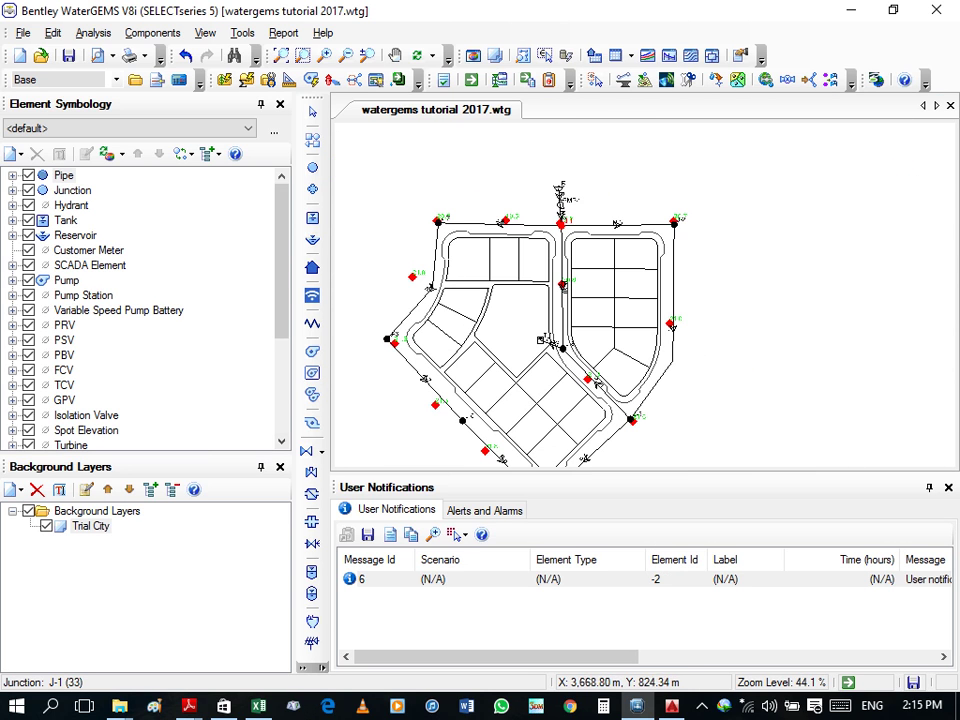
scroll(505, 381, "down", 1)
scroll(455, 385, "up", 1)
scroll(455, 385, "up", 1)
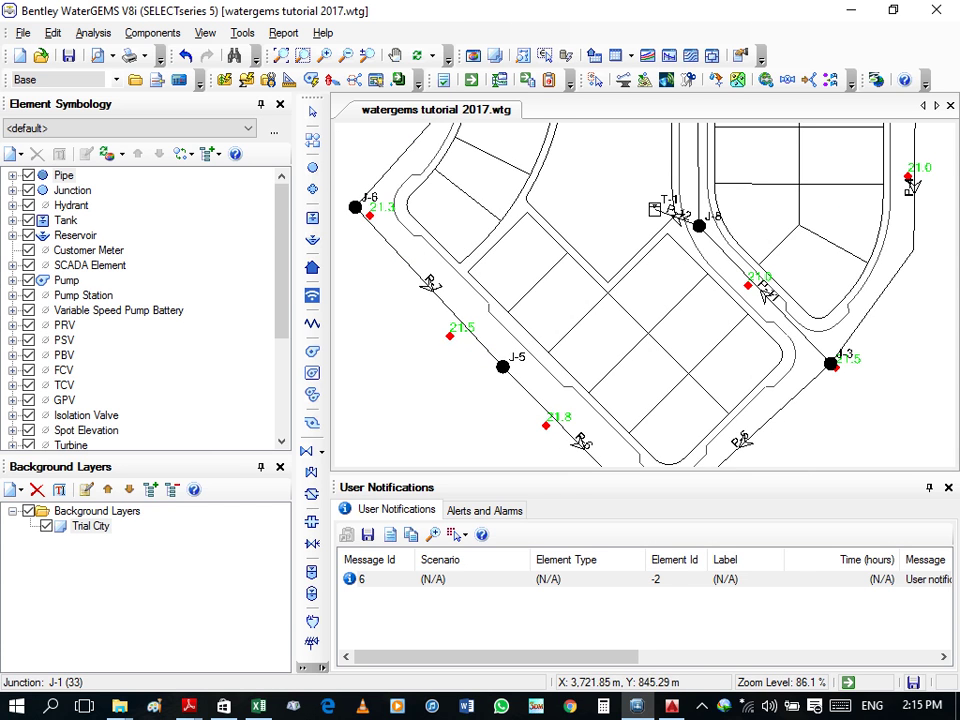
scroll(487, 368, "up", 2)
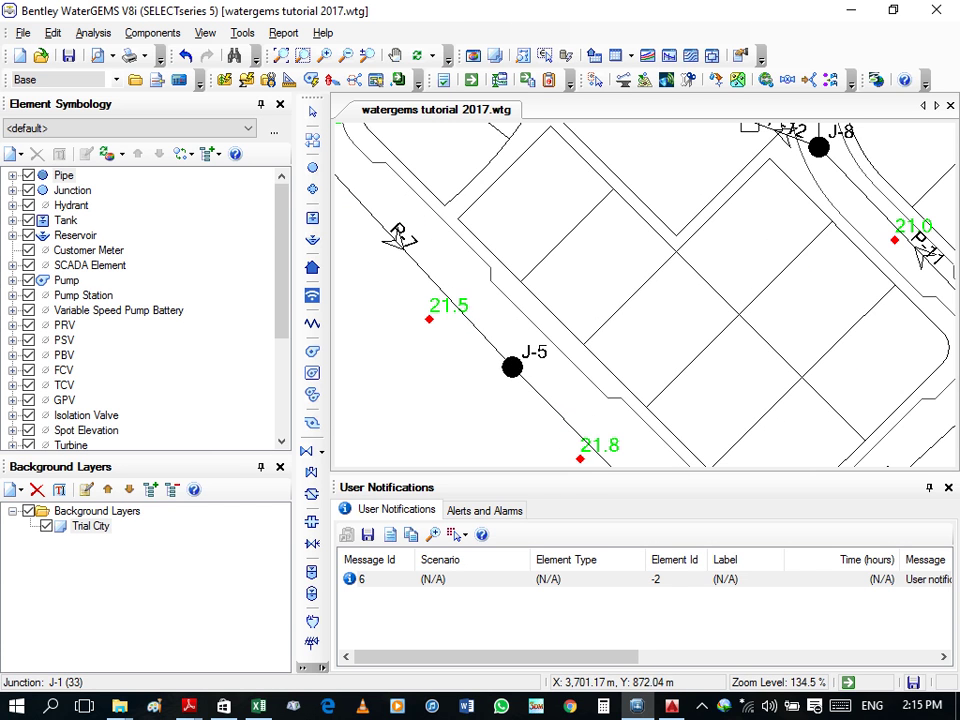
scroll(452, 300, "down", 1)
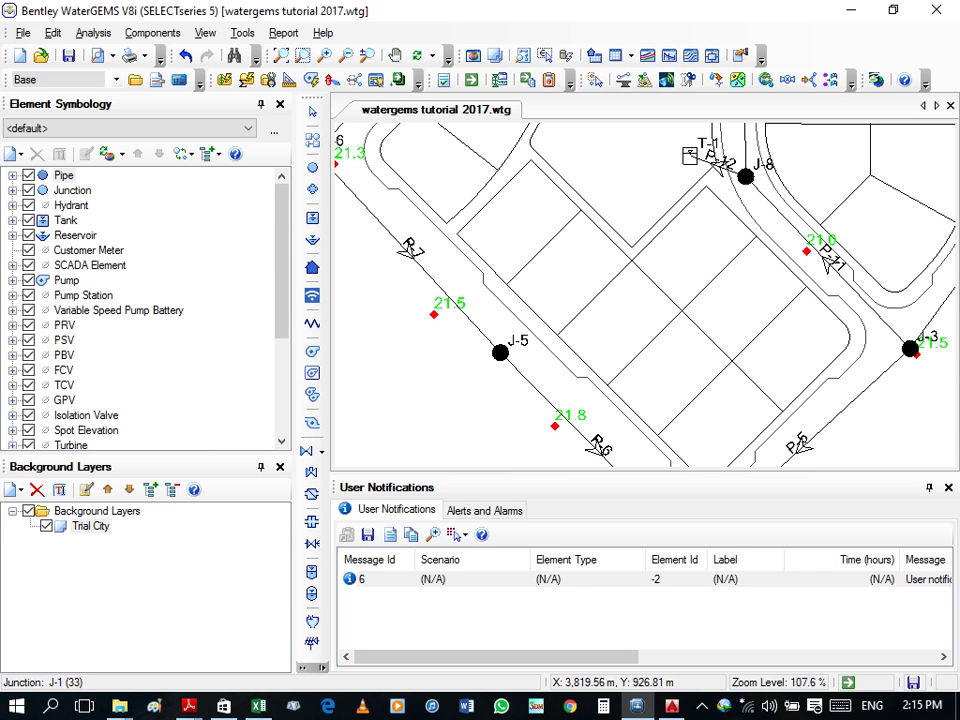
Step: Switch from WaterGEMS to the Trial City drawing in AutoCAD, dismissing the Store popup
key("alt+Tab")
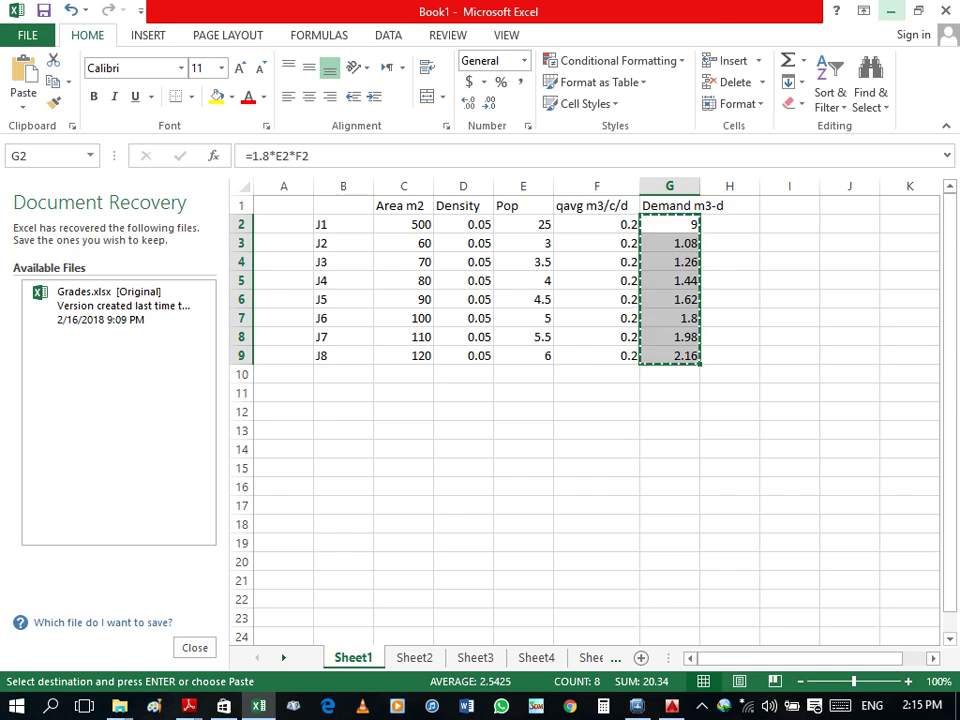
key("alt+Tab")
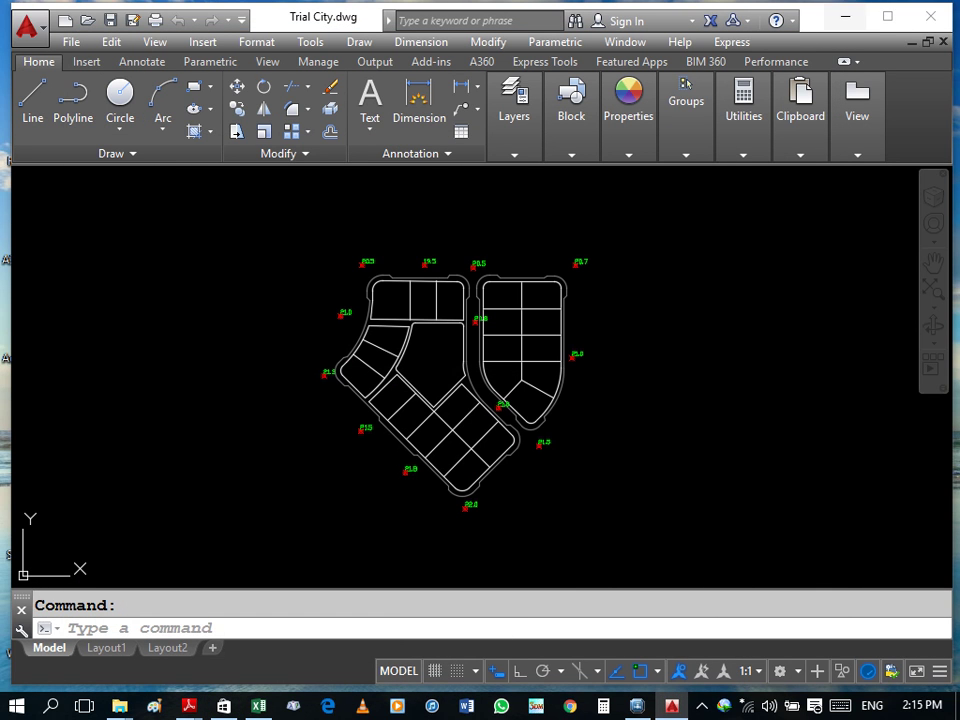
Step: Inspect the 20.7 elevation label's properties: plain text on the elevation layer, height 3.75
scroll(600, 272, "up", 5)
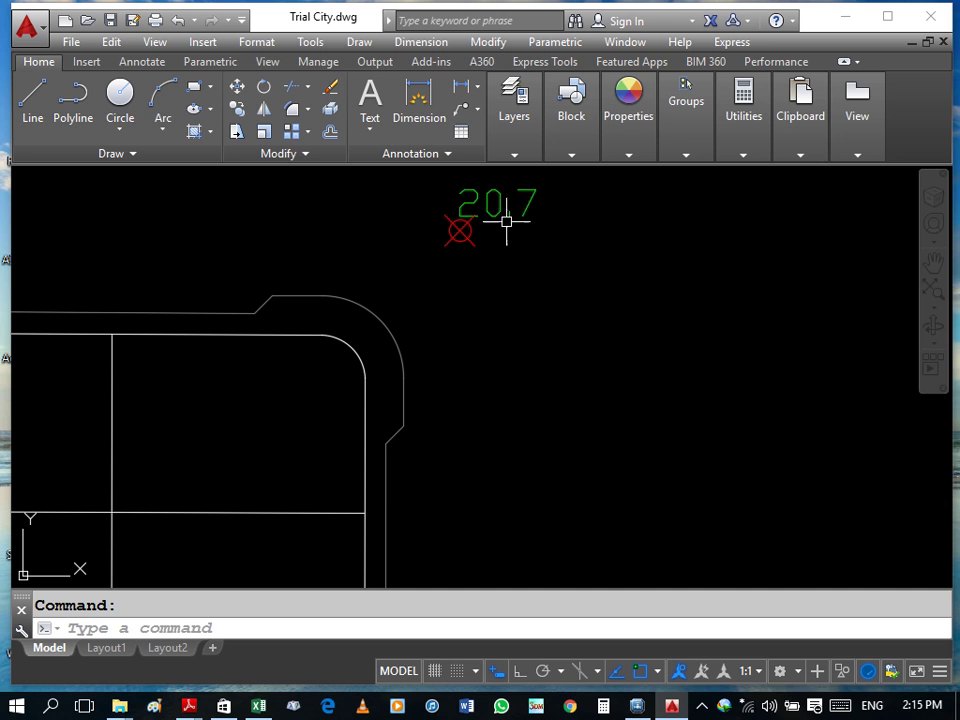
left_click(466, 201)
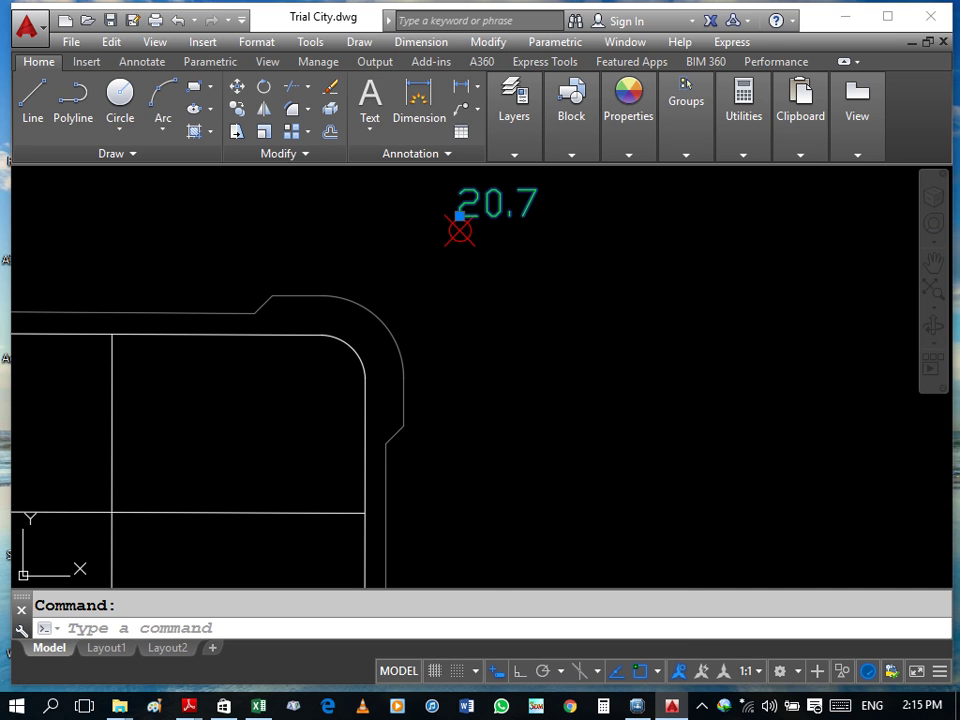
right_click(470, 201)
left_click(560, 656)
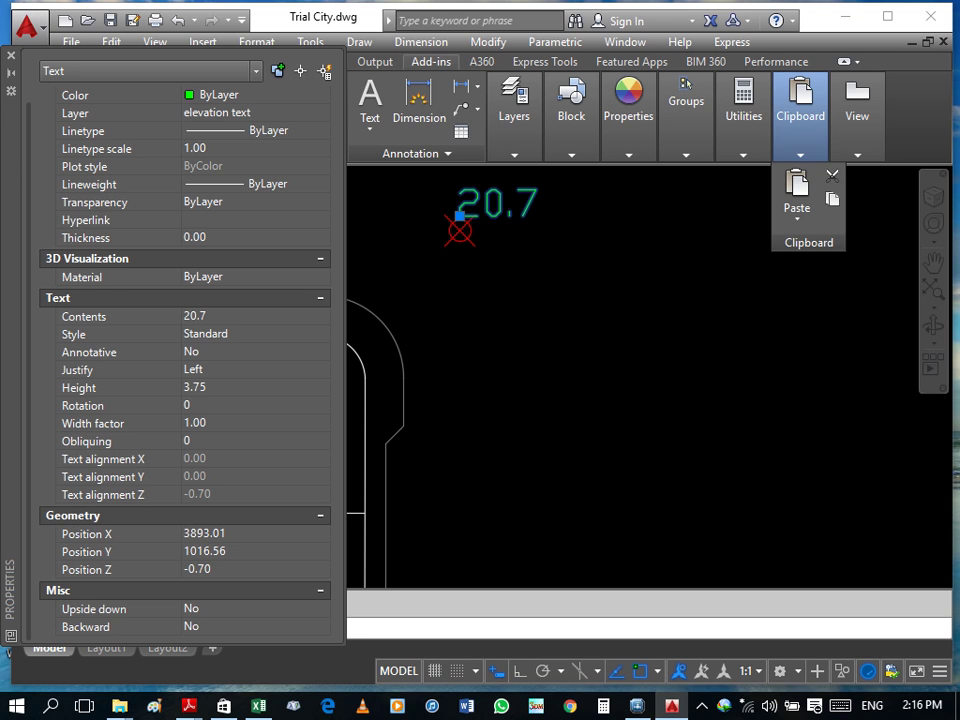
key("ctrl+1")
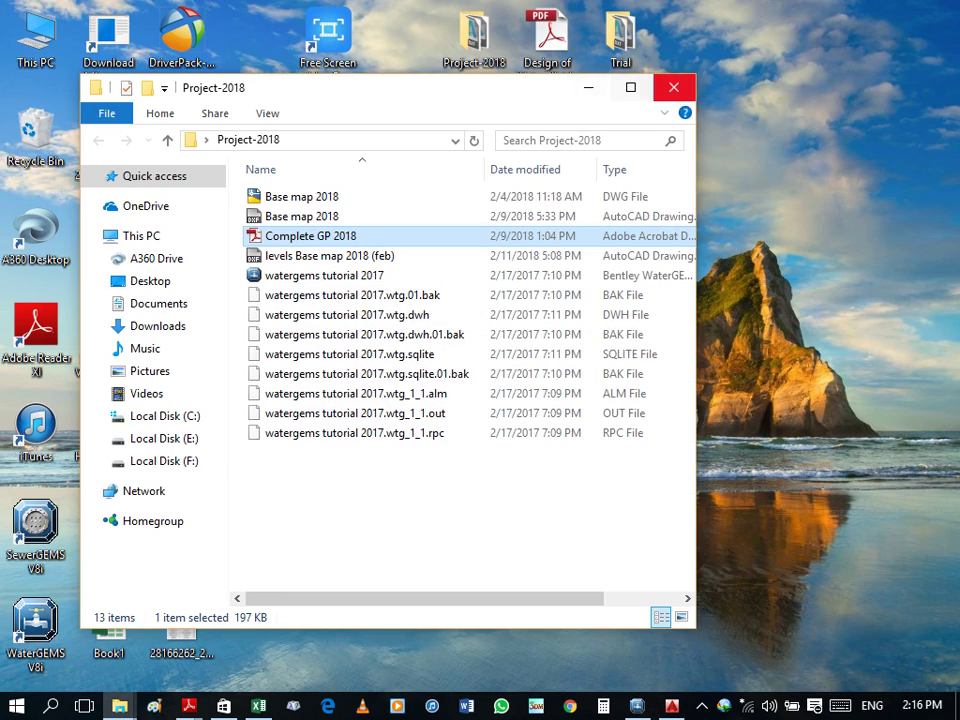
Step: Open Base map 2018.dxf from the Project-2018 folder on the desktop
left_click(674, 87)
double_click(474, 35)
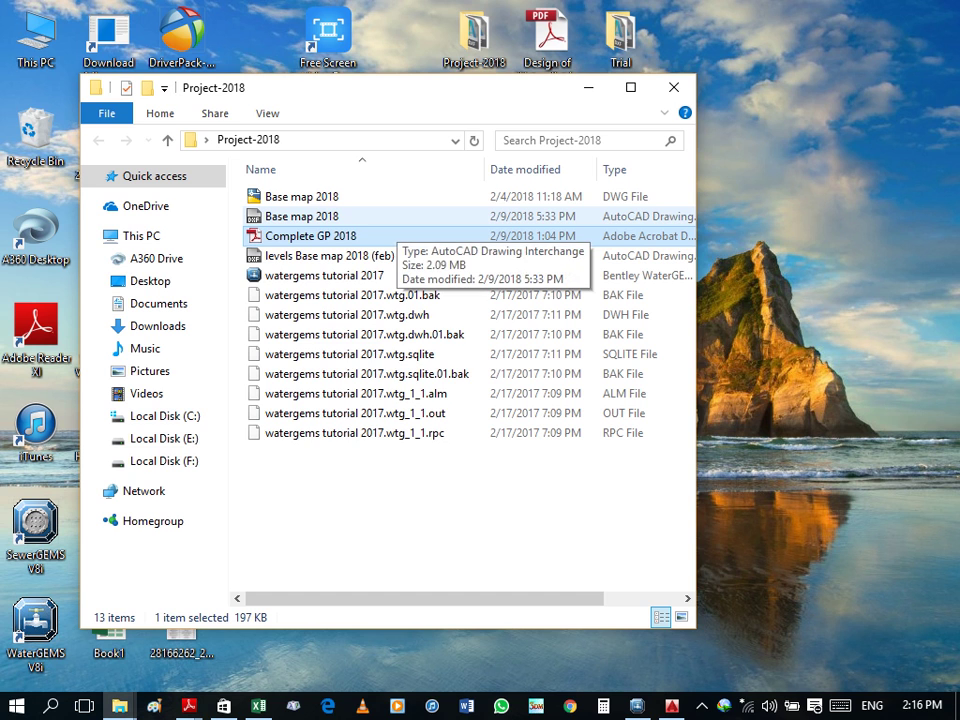
double_click(300, 216)
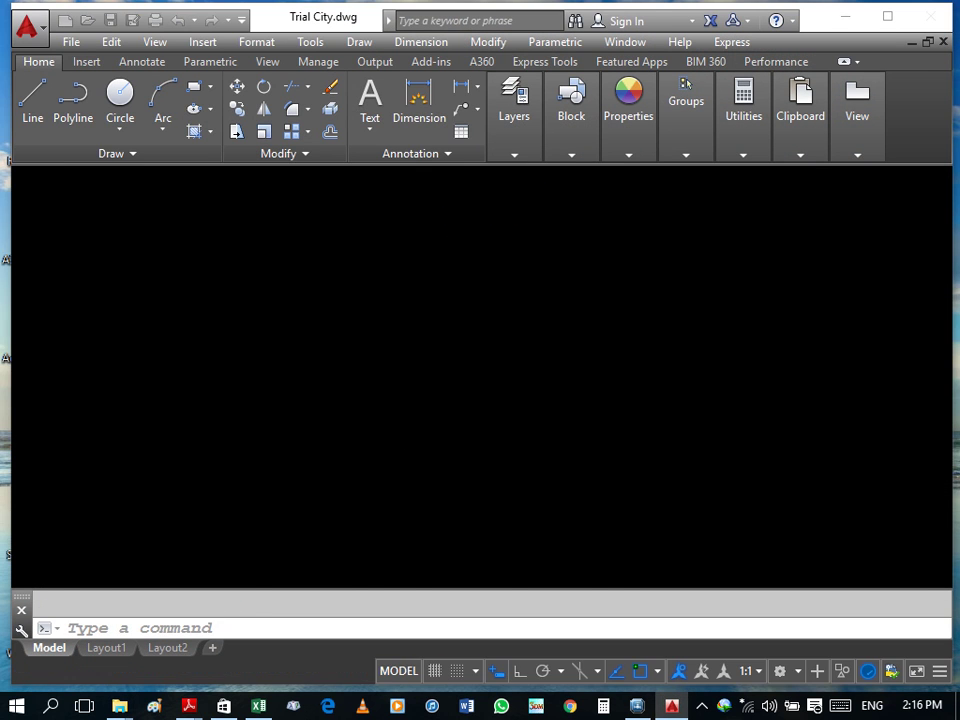
Step: Zoom out over Base map 2018, then zoom to its top-right corner and select a 42.93 label
scroll(532, 323, "down", 2)
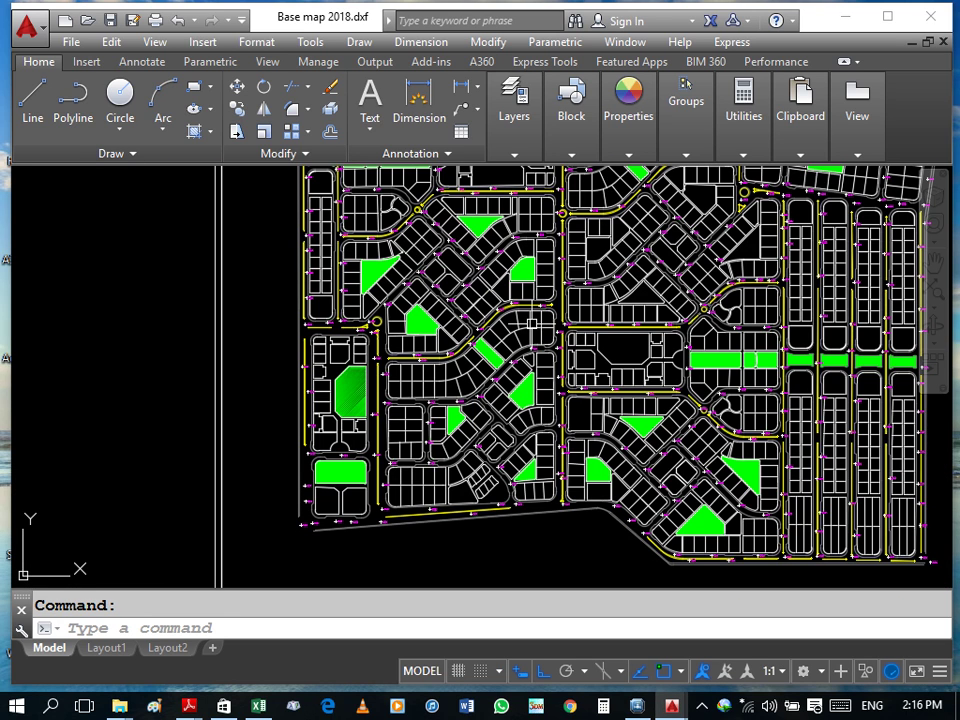
scroll(532, 323, "down", 2)
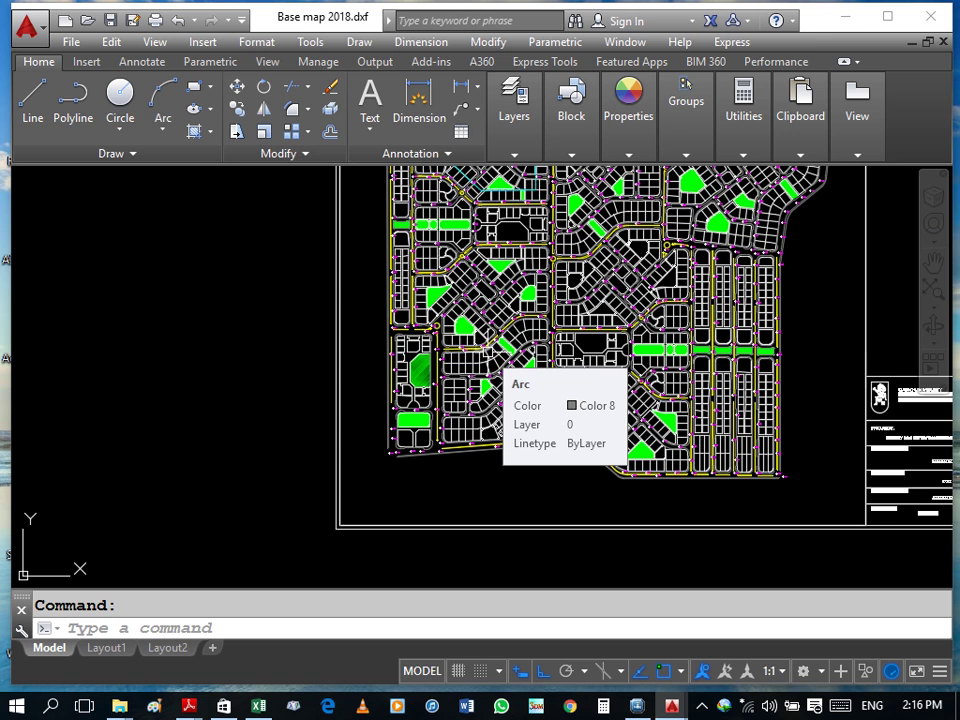
scroll(492, 351, "down", 2)
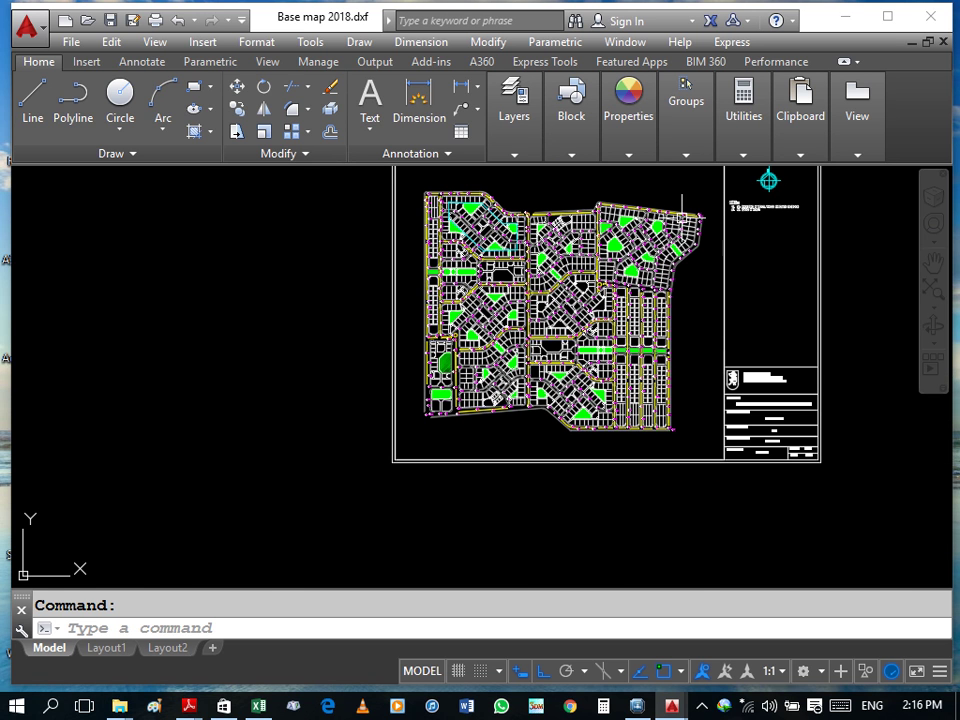
scroll(697, 200, "up", 5)
scroll(698, 230, "down", 2)
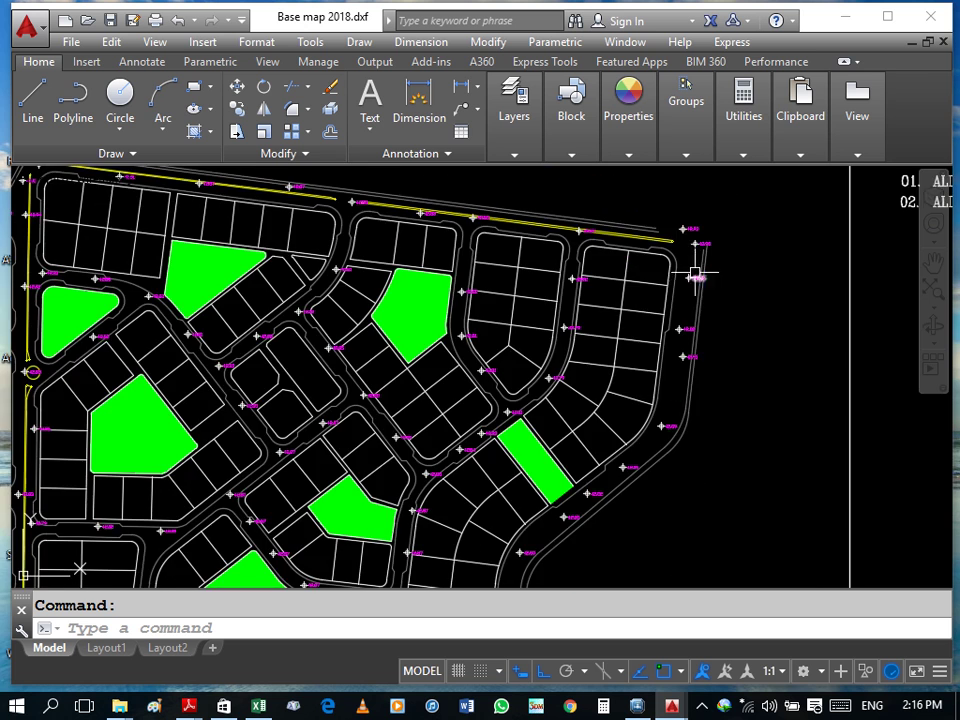
scroll(694, 250, "up", 2)
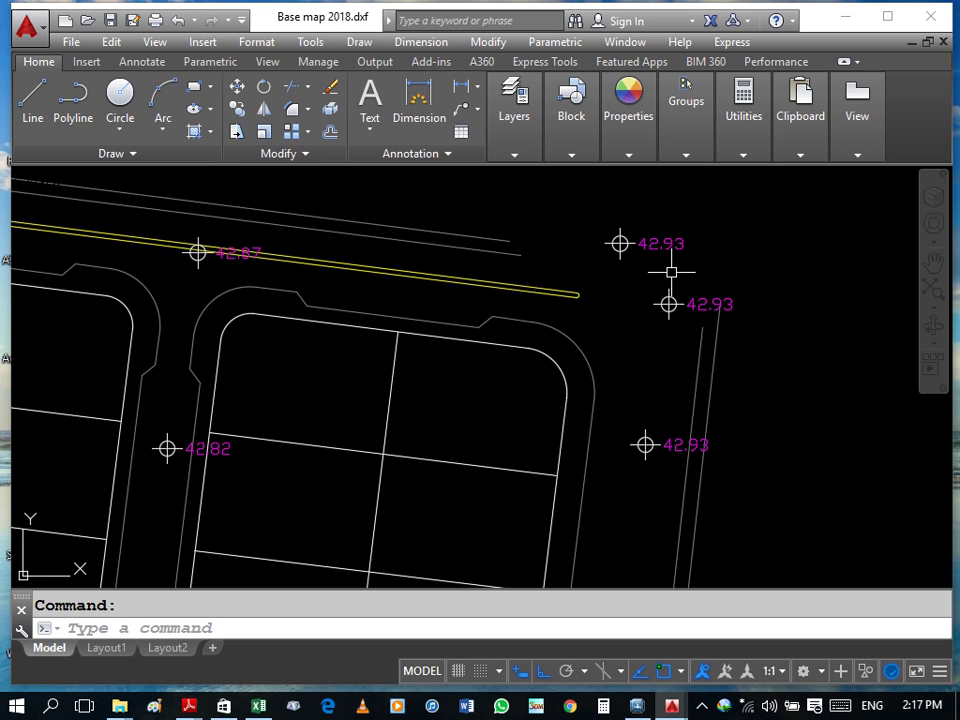
left_click(676, 242)
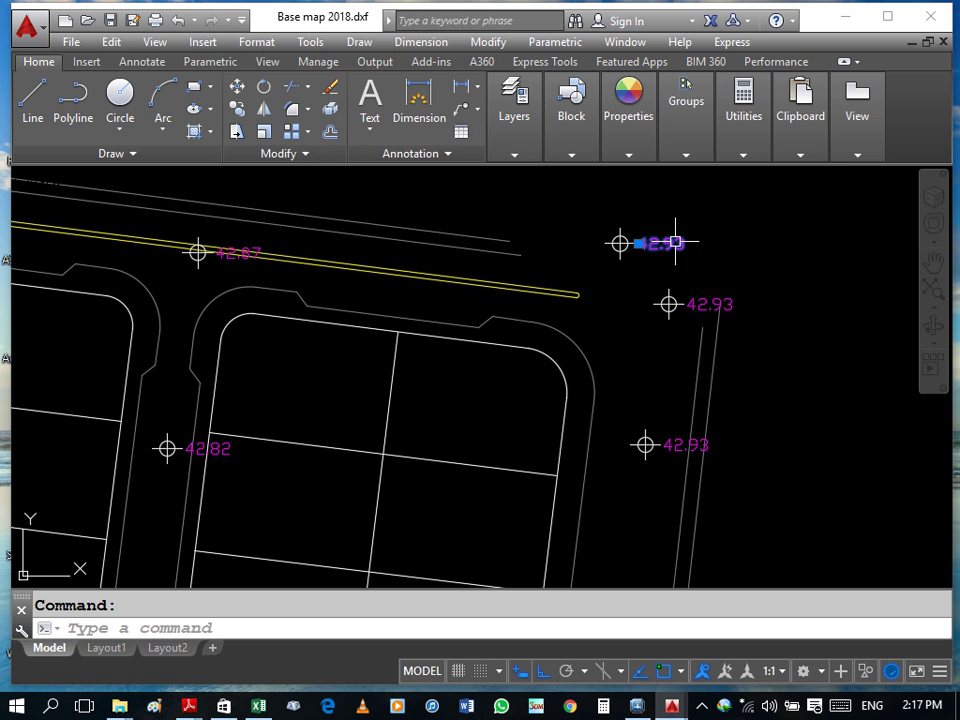
Step: Check the 42.93 label's properties: magenta MText on layer Levels Civil18, height 1.8
right_click(676, 242)
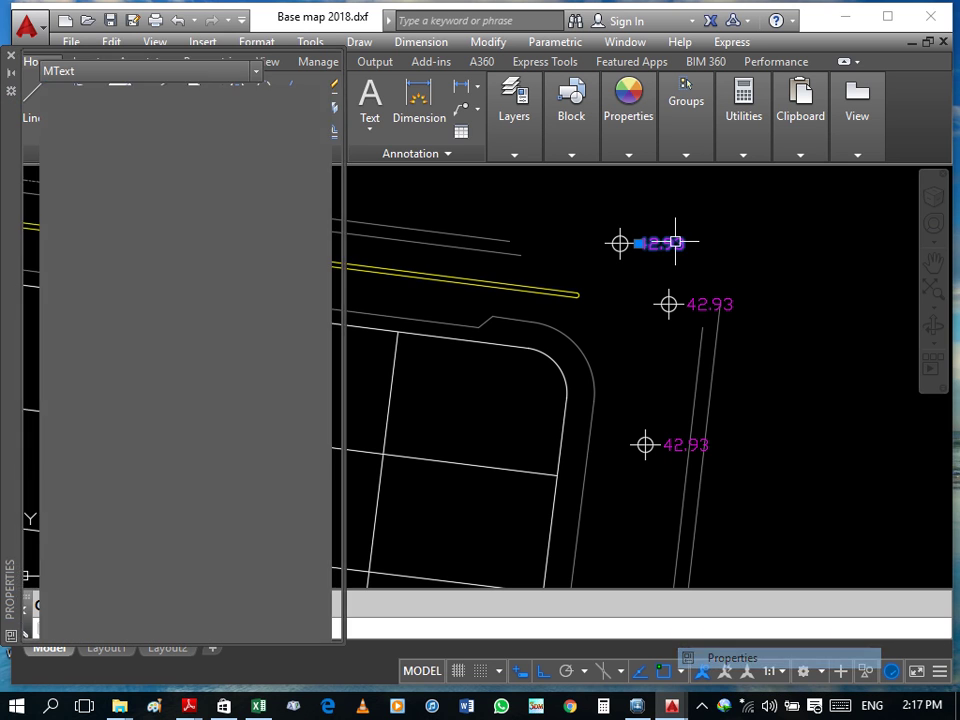
left_click(715, 656)
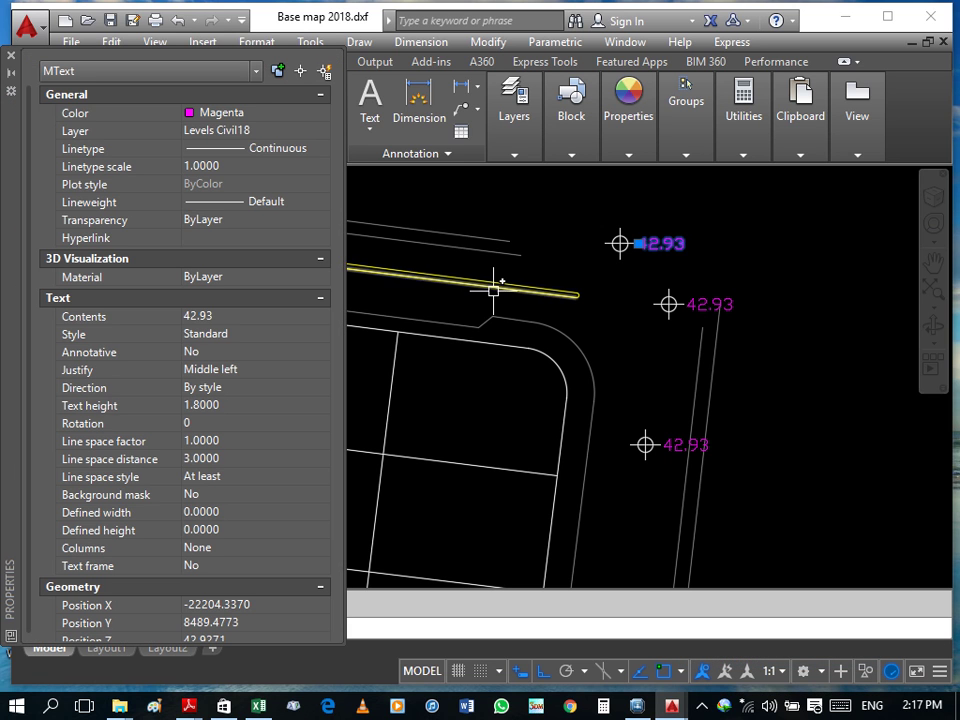
scroll(330, 325, "down", 1)
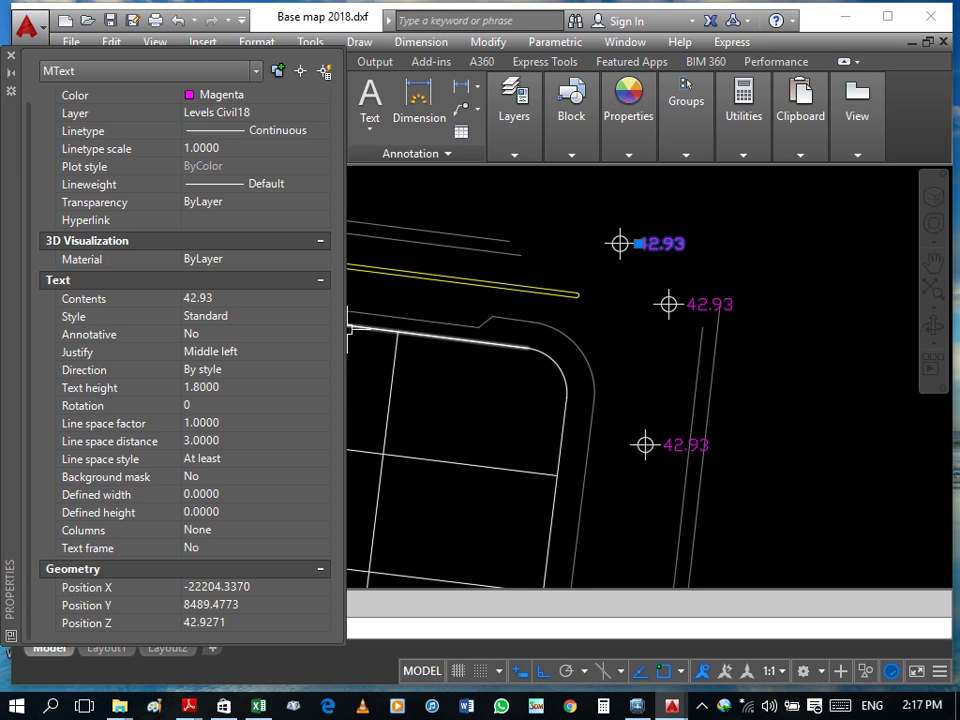
Step: Reselect the 42.93 label, Select Similar to get all 423 labels, then close Properties
key("Escape")
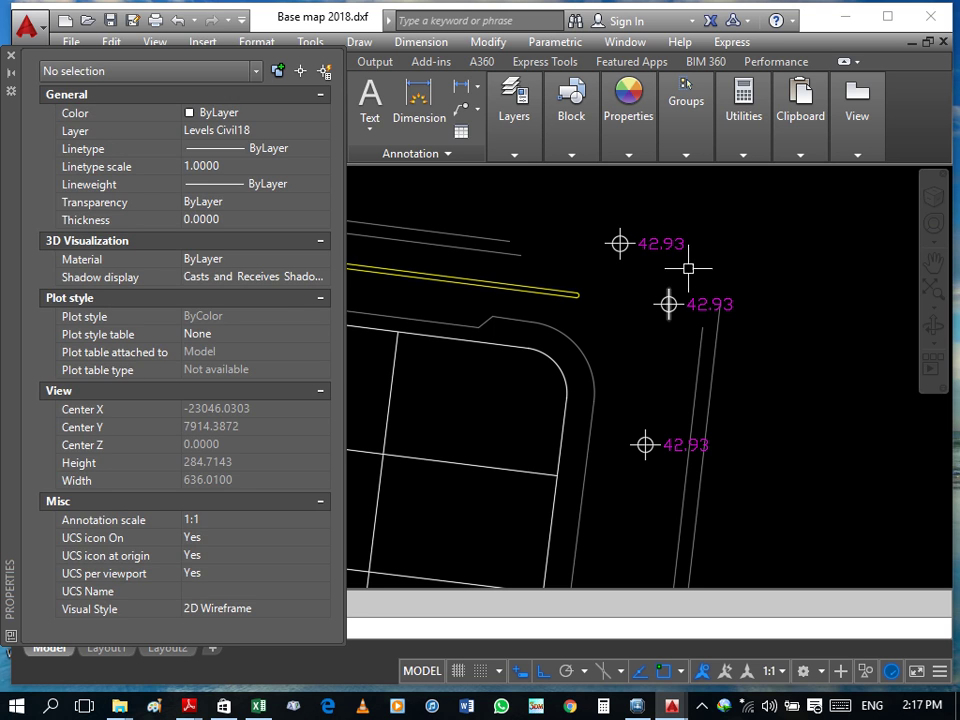
left_click(653, 240)
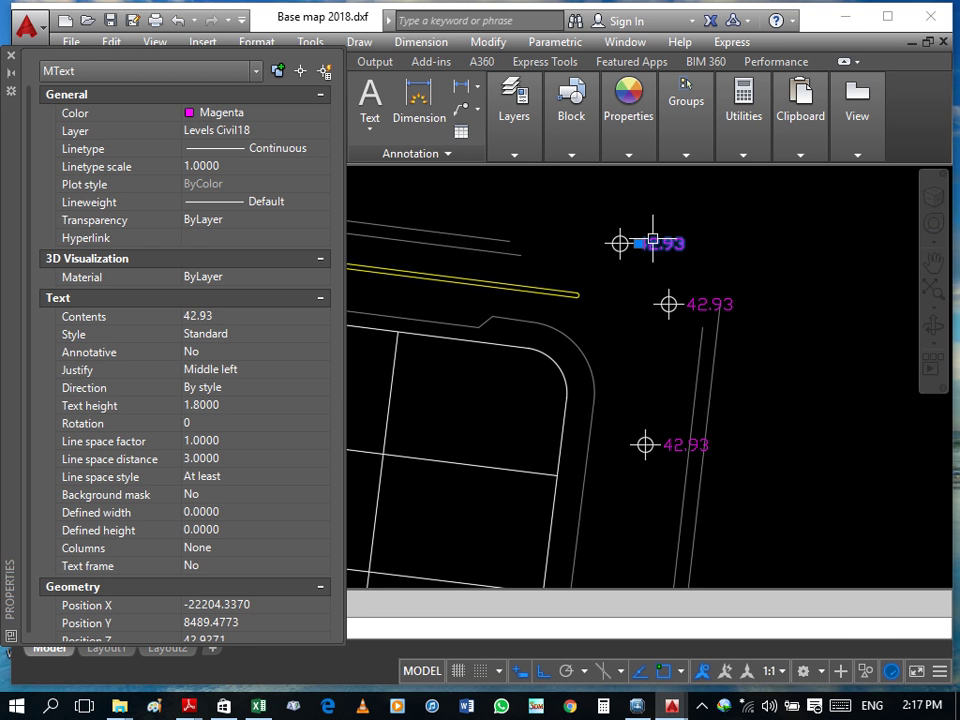
right_click(653, 240)
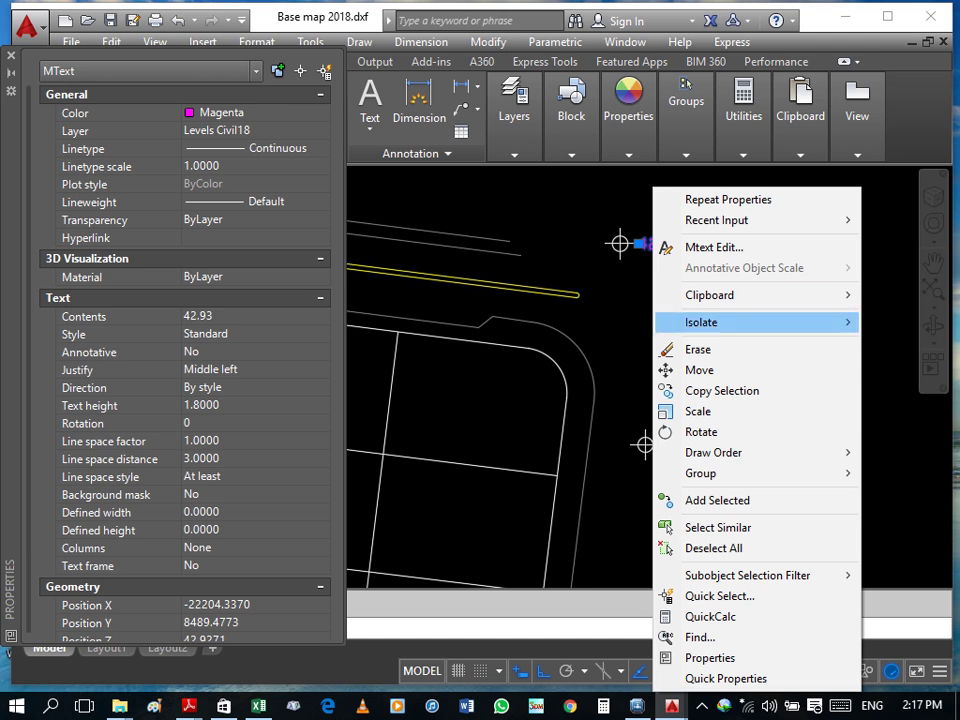
left_click(718, 527)
scroll(606, 170, "down", 3)
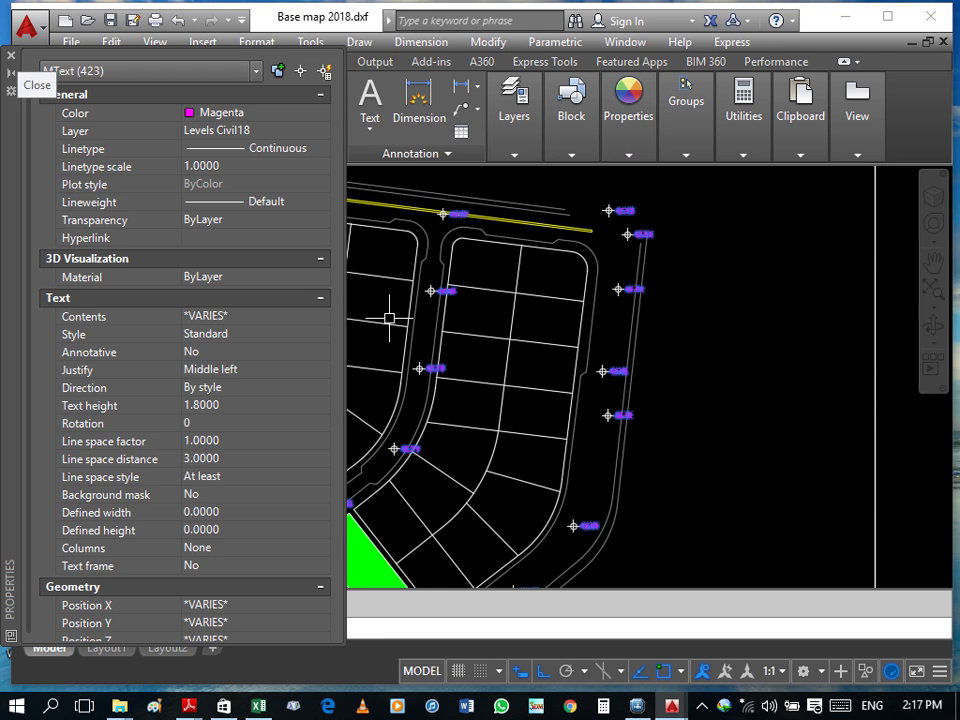
left_click(11, 55)
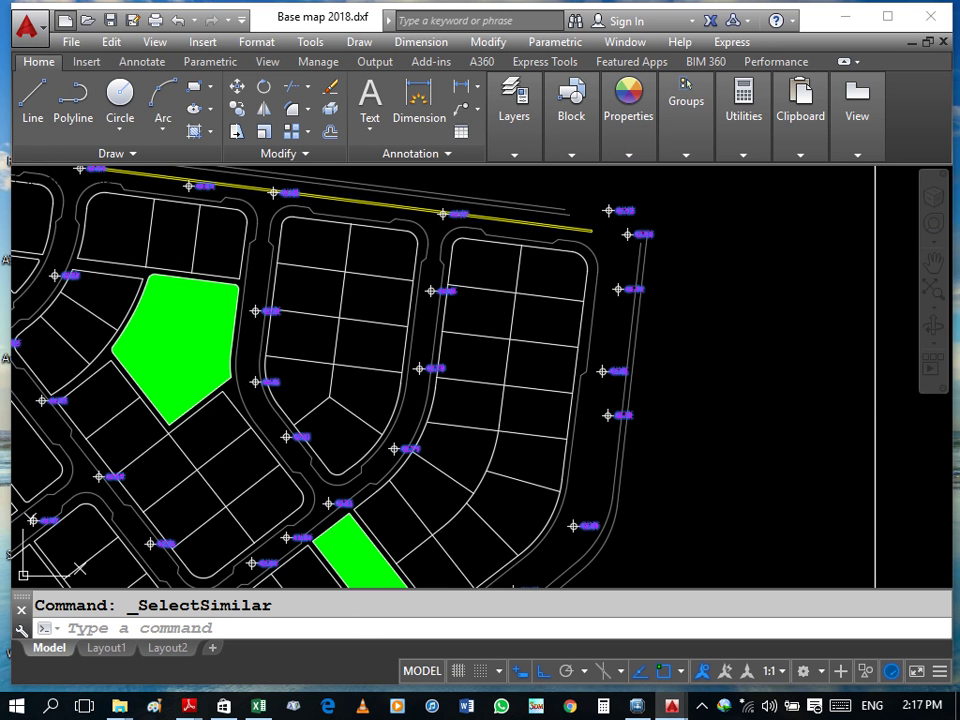
Step: Start a blank drawing from acad.dwt, then return to Base map 2018
key("ctrl+n")
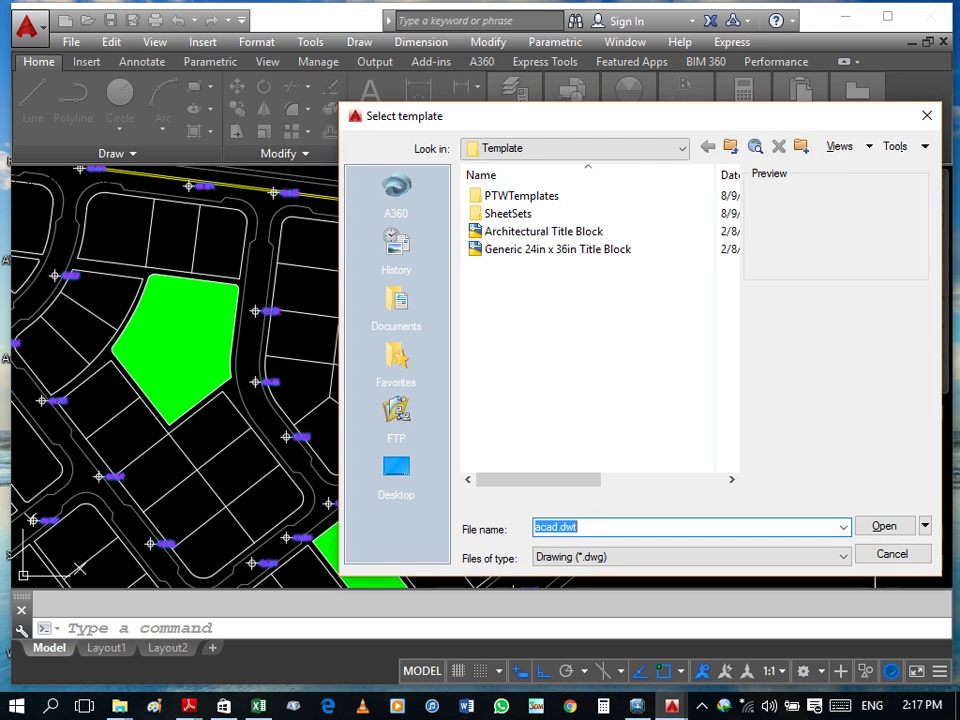
left_click(884, 526)
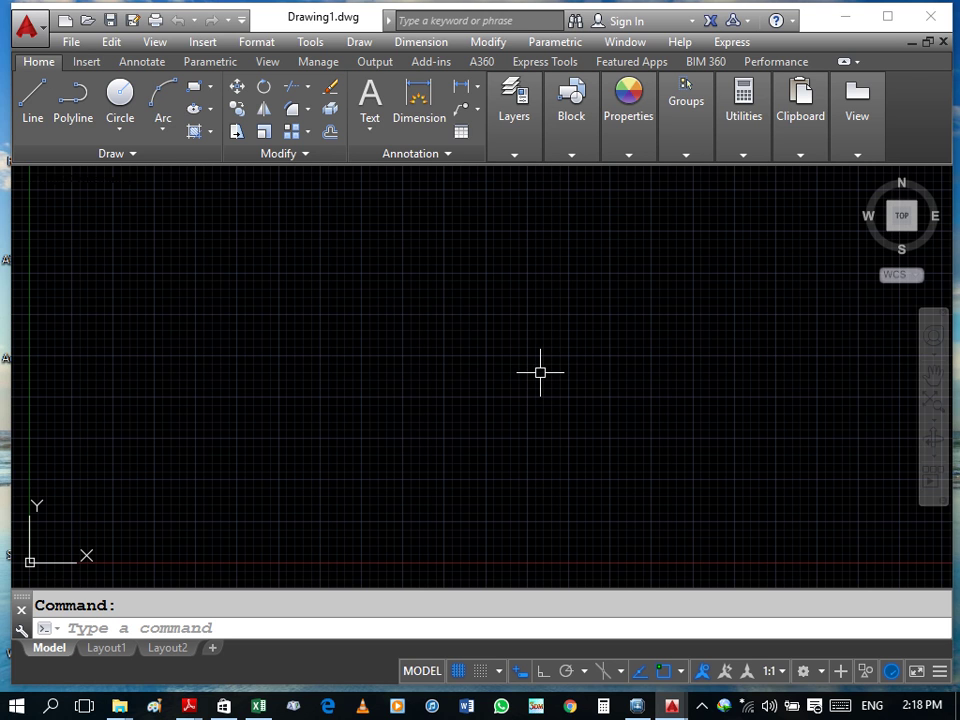
left_click(672, 706)
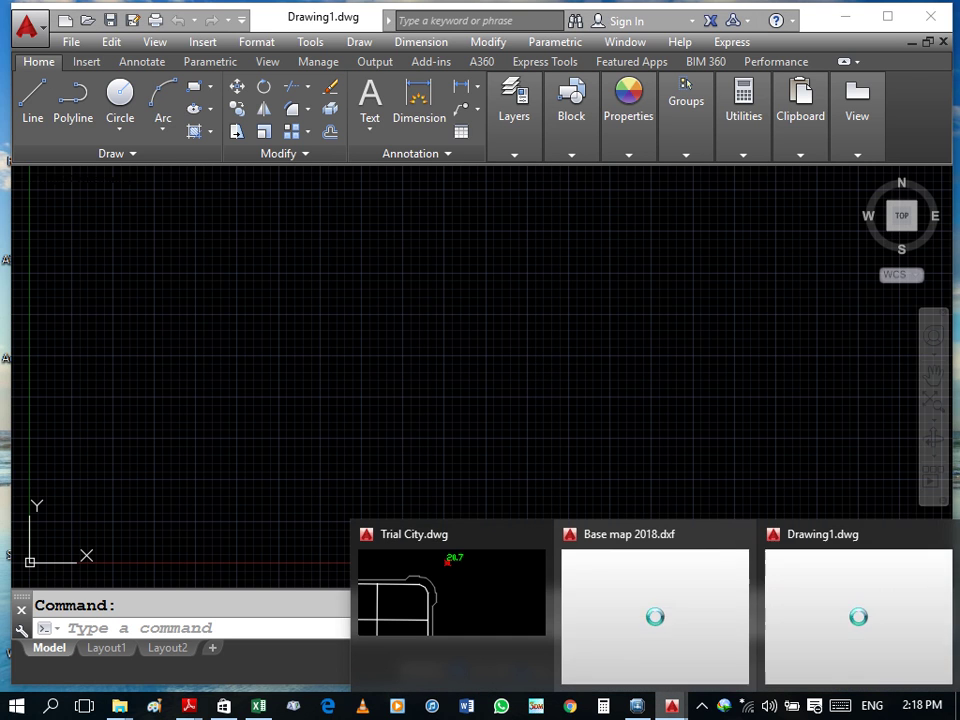
left_click(655, 610)
Step: Select all 423 labels similar to the 42.93 label and copy them for Drawing1
scroll(605, 205, "up", 5)
left_click(592, 180)
right_click(597, 186)
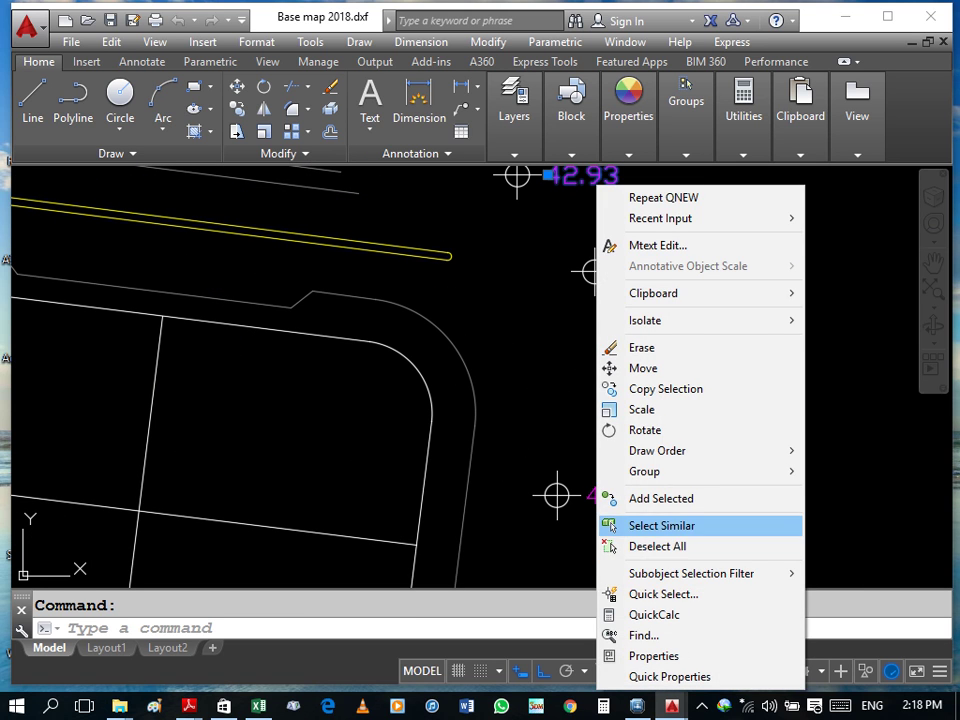
left_click(612, 527)
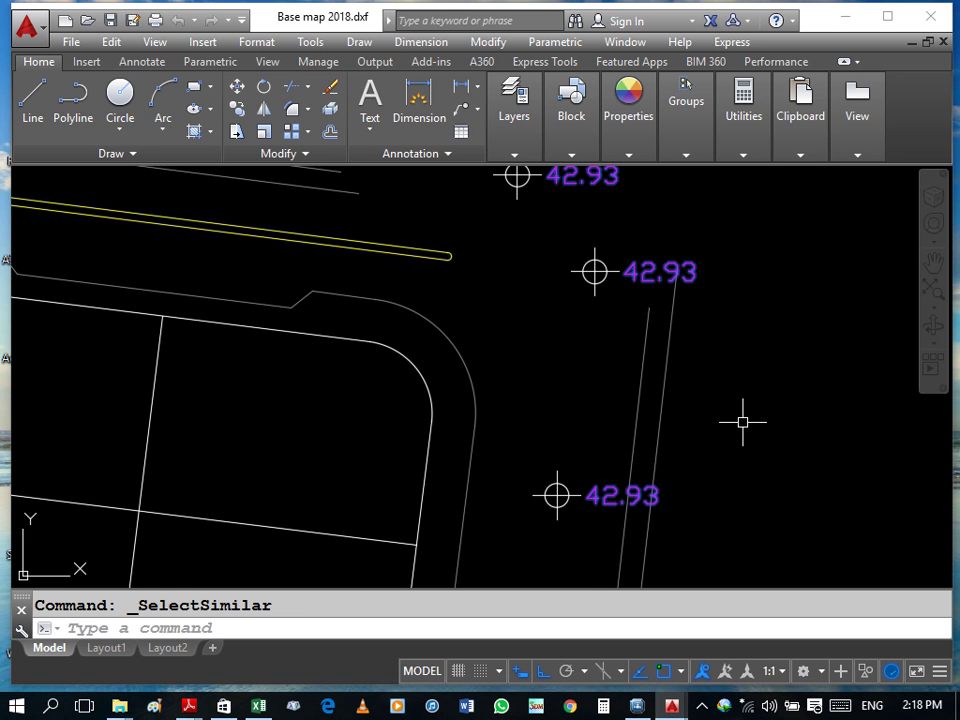
key("ctrl+c")
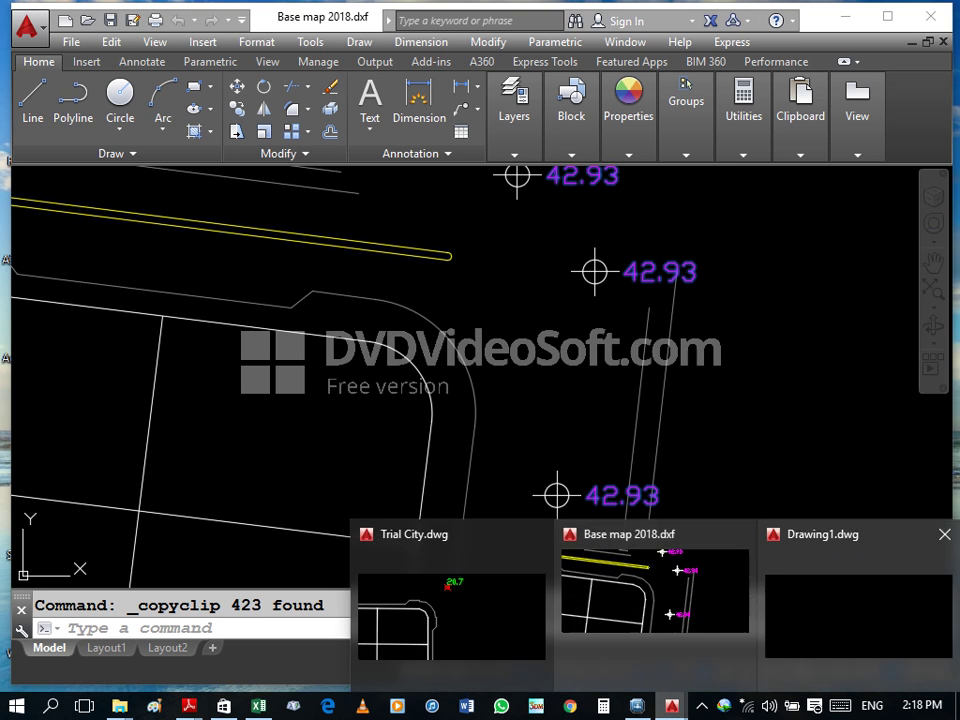
mouse_move(671, 706)
left_click(840, 600)
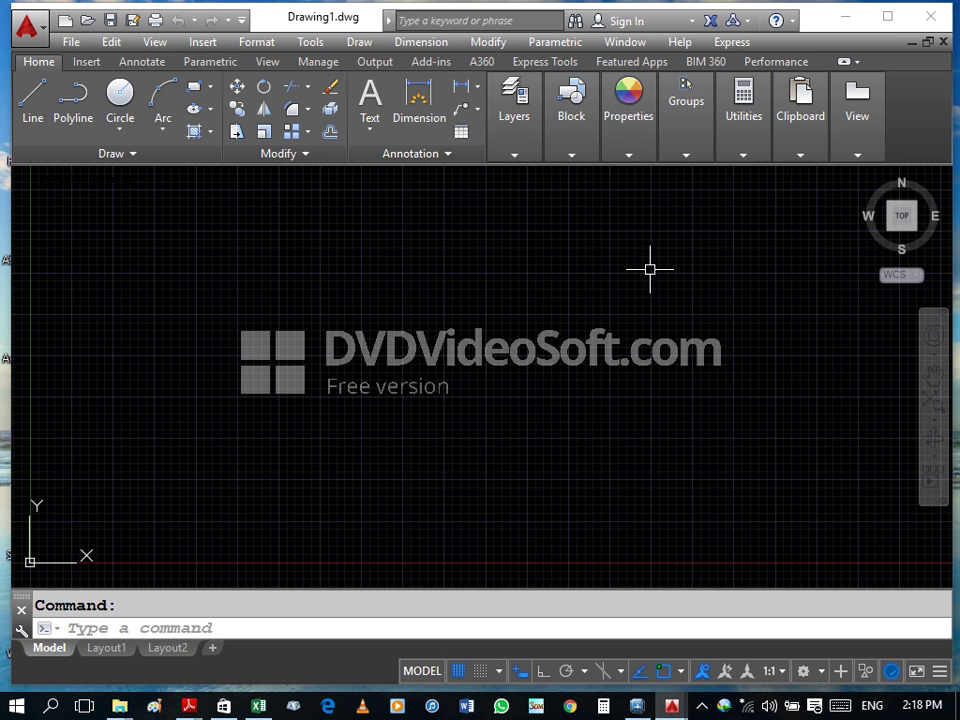
Step: Paste the copied level labels into Drawing1 at their original coordinates
left_click(800, 125)
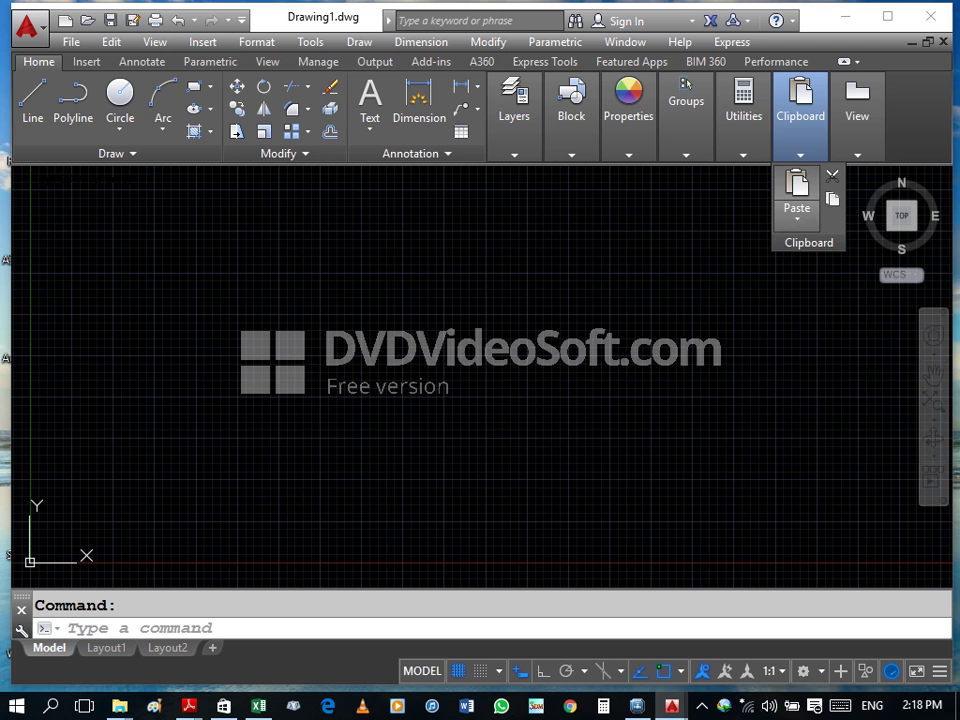
left_click(797, 212)
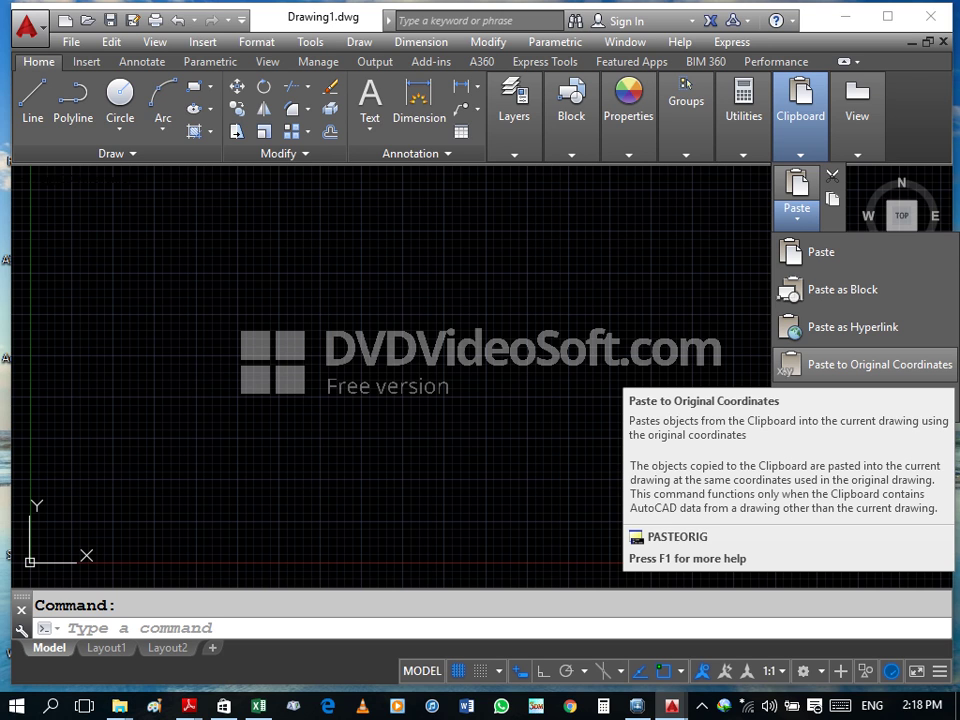
left_click(860, 364)
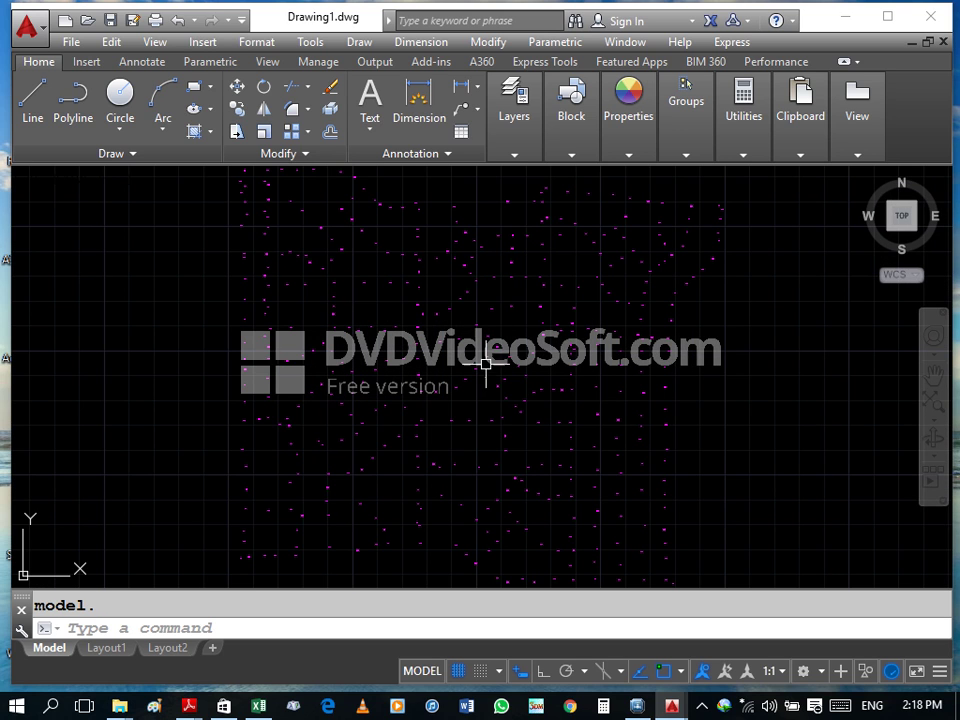
scroll(574, 274, "up", 5)
scroll(626, 377, "down", 3)
scroll(660, 317, "up", 3)
scroll(611, 332, "up", 5)
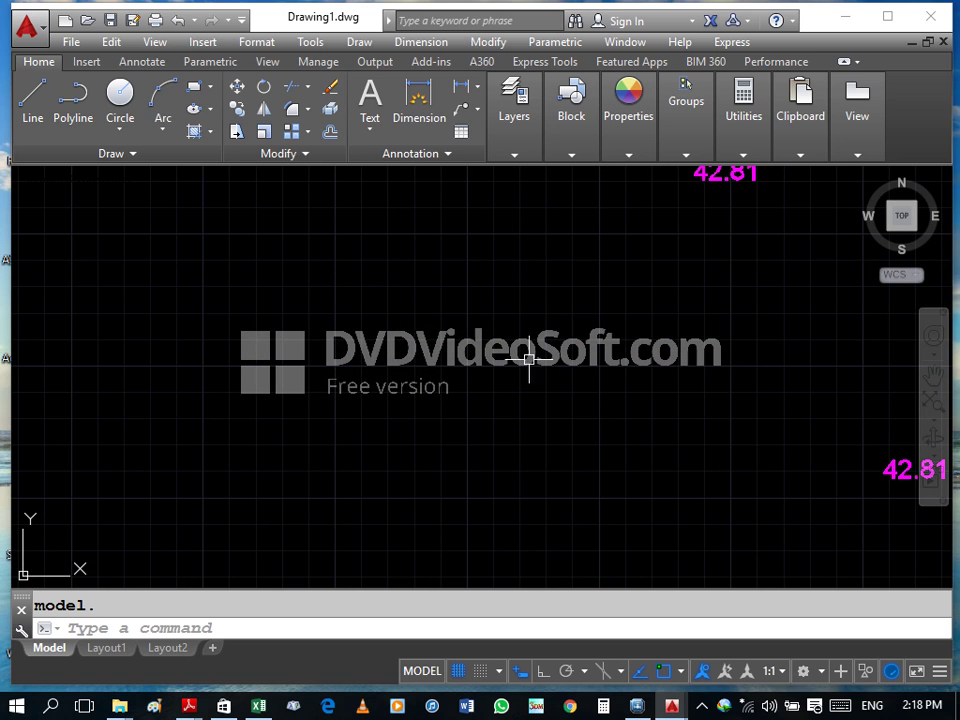
scroll(520, 375, "down", 3)
Step: Inspect a 42.81 label's properties: layer Levels Civil18, Z 42.8142
left_click(600, 297)
right_click(600, 297)
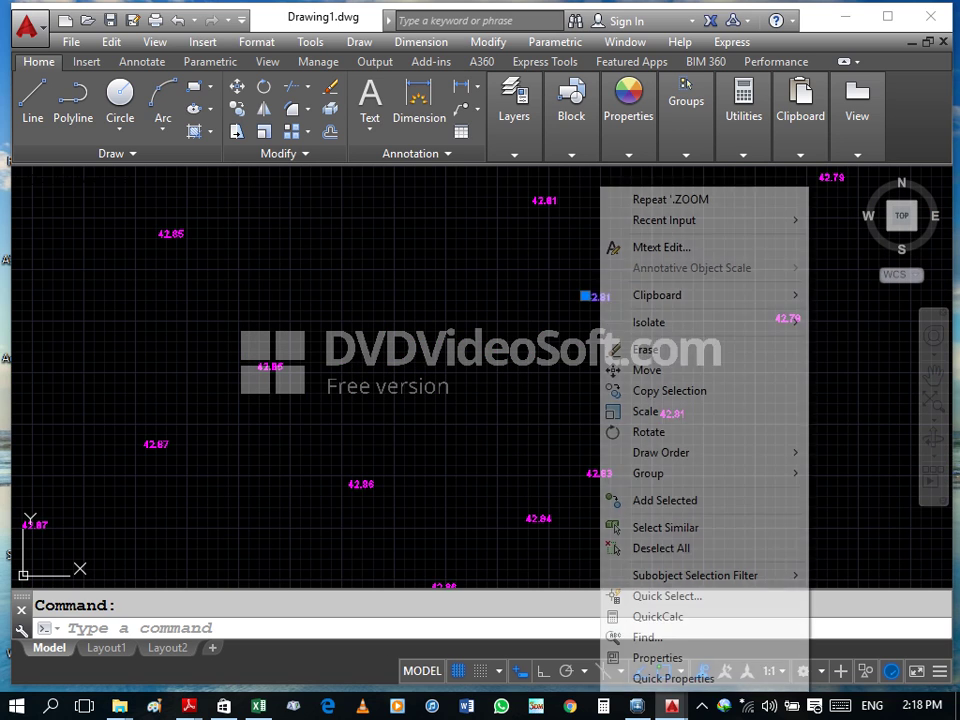
left_click(650, 656)
scroll(185, 350, "down", 1)
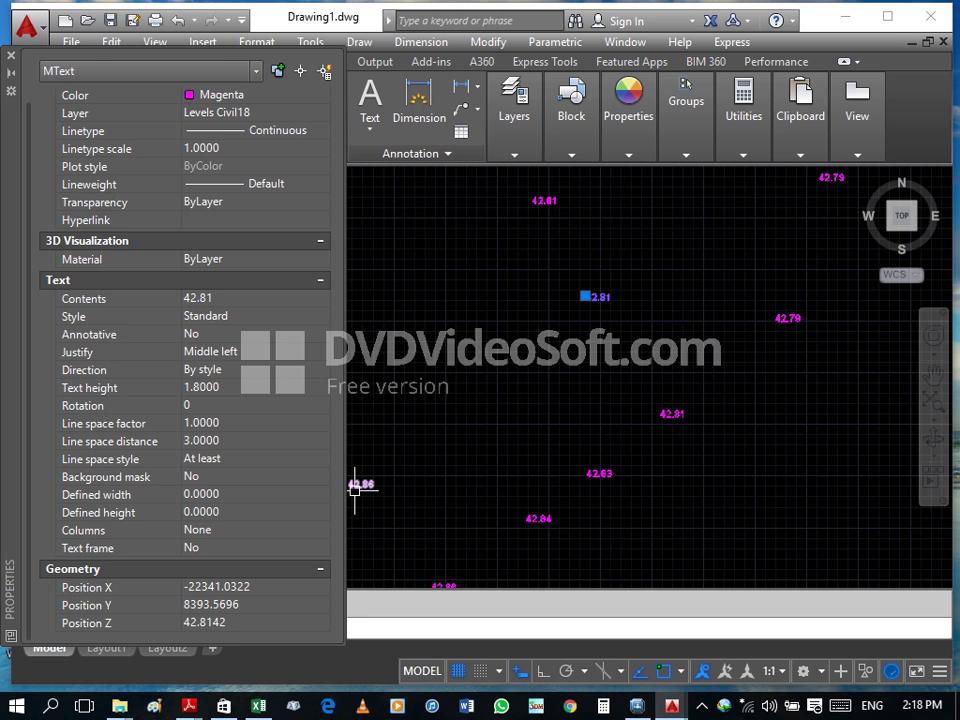
key("ctrl+1")
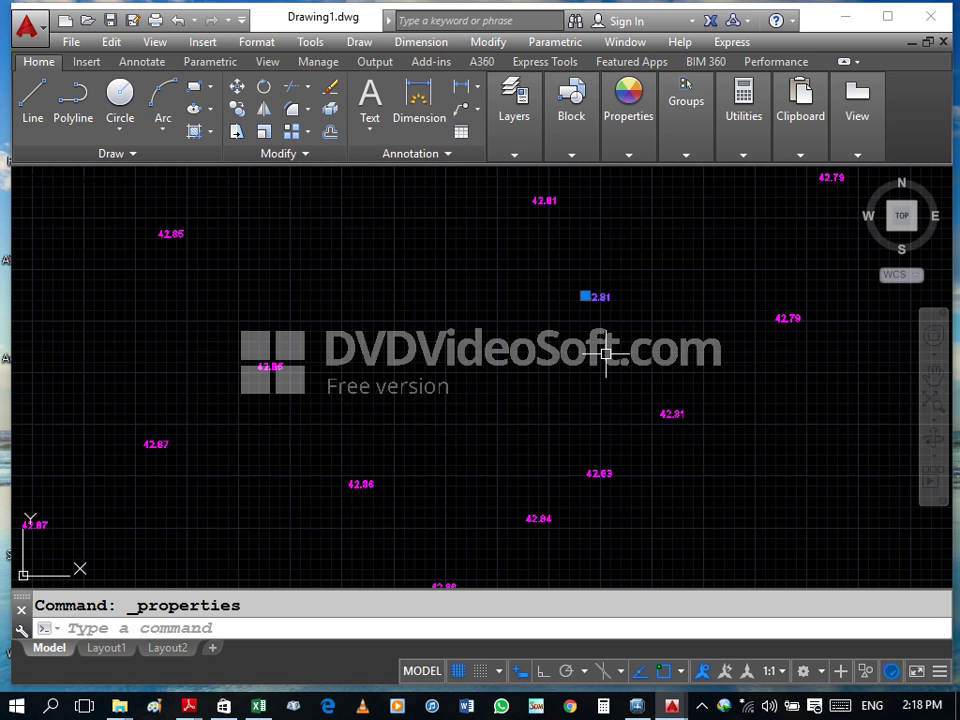
Step: Save the labels drawing as AutoCAD 2010 DXF named 'Spot levevls', then return to WaterGEMS
type("sa")
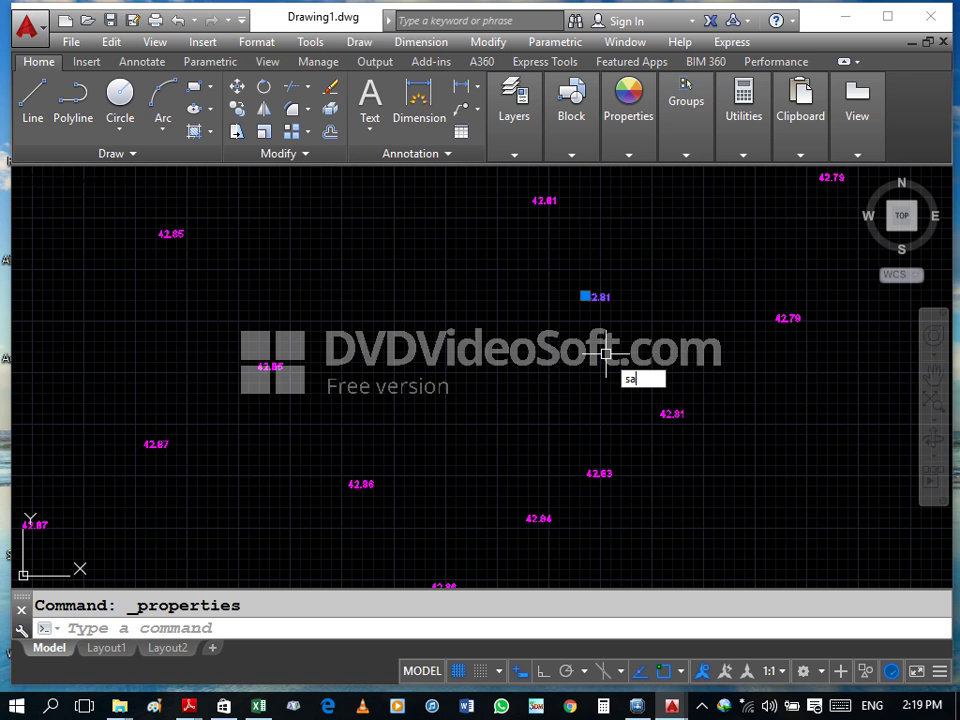
type("ve")
key("Up")
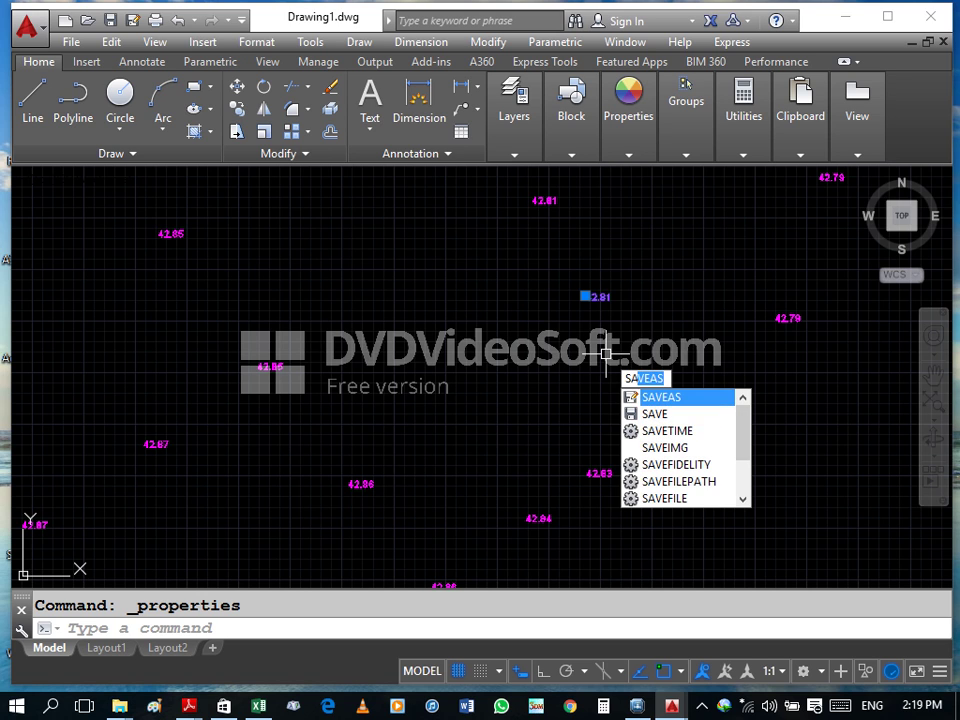
key("Return")
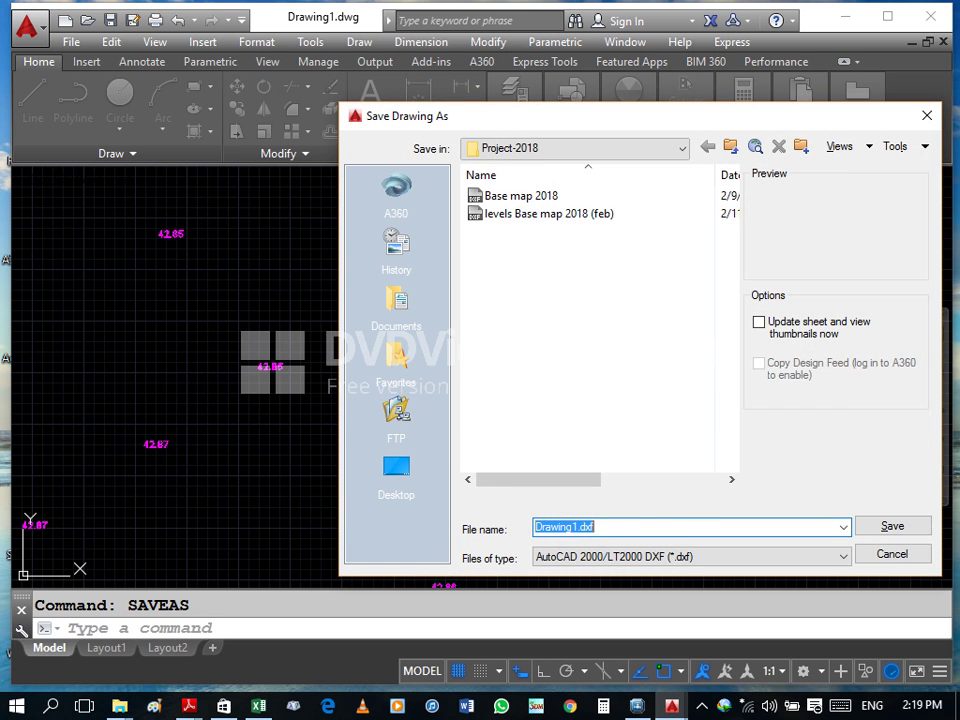
left_click(843, 556)
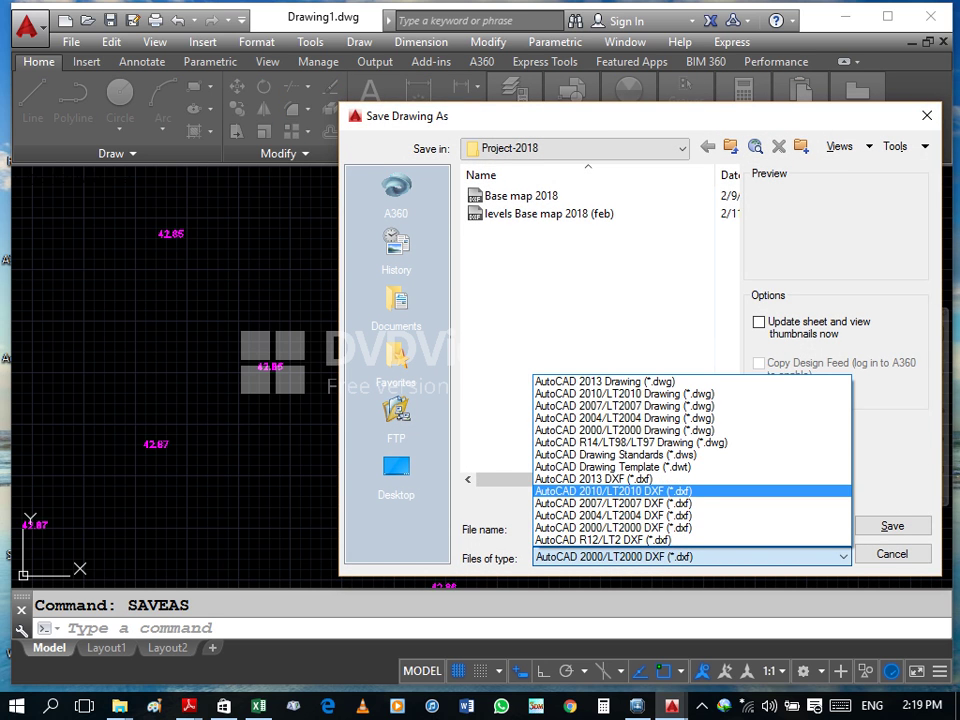
key("Return")
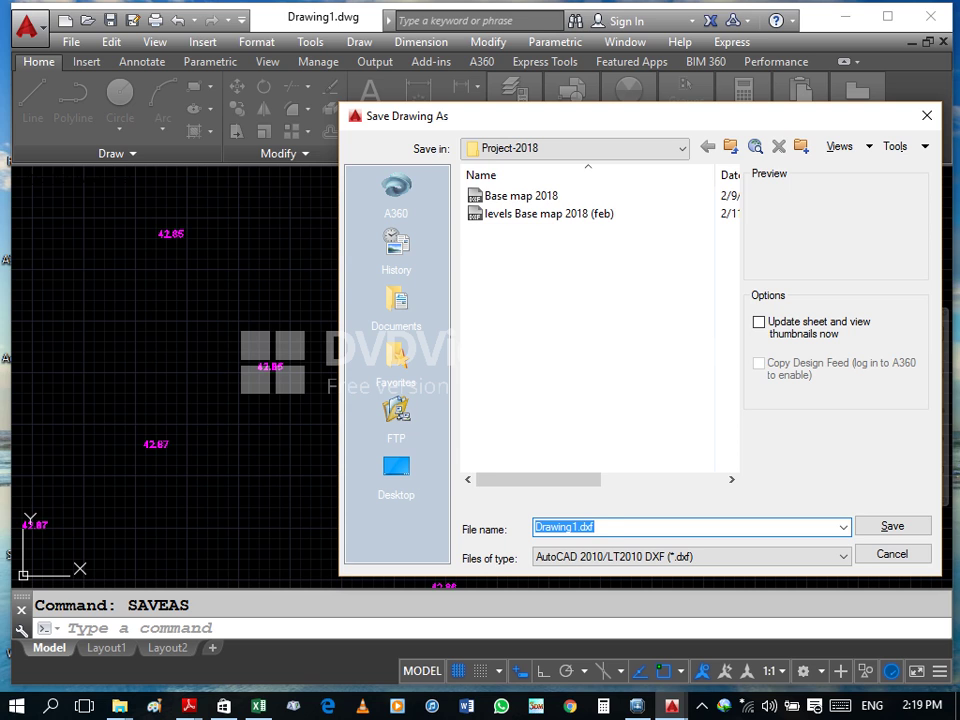
type("Spot l")
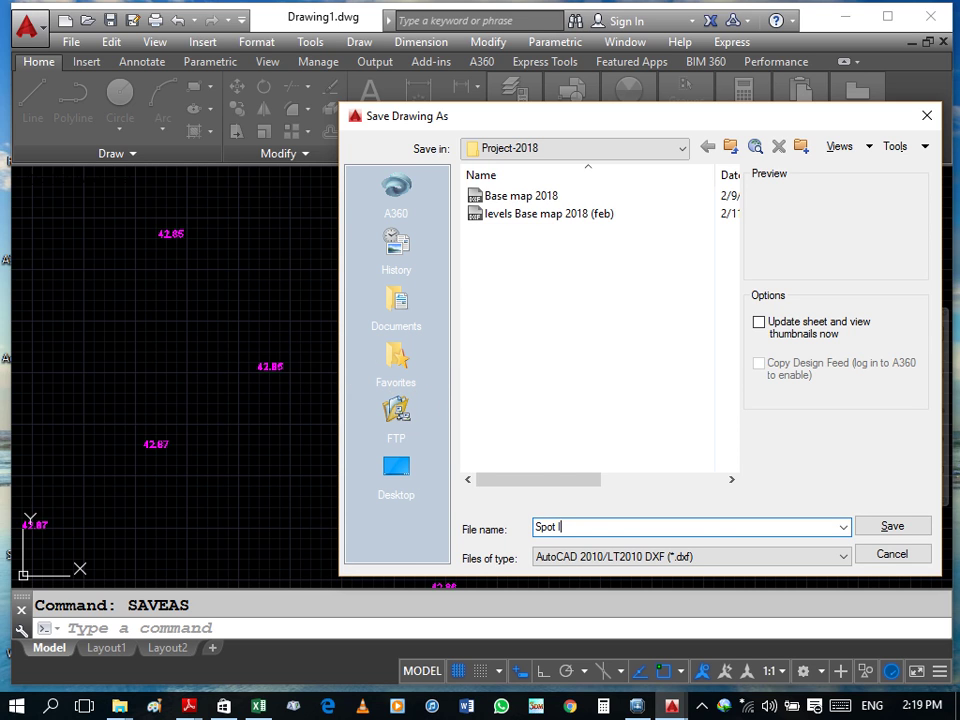
type("evevls")
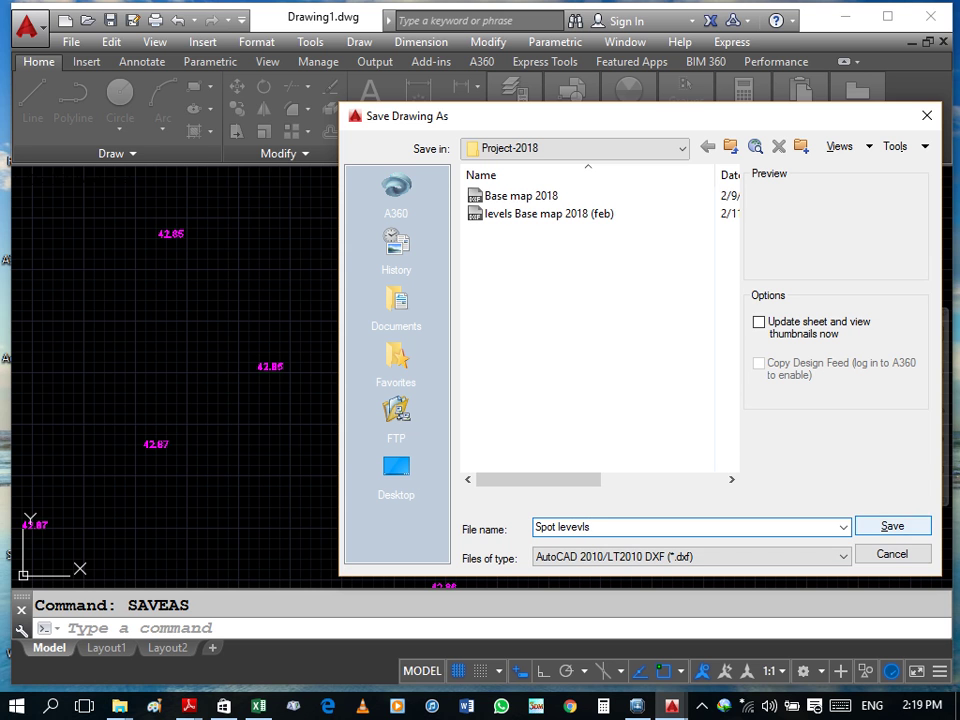
key("Return")
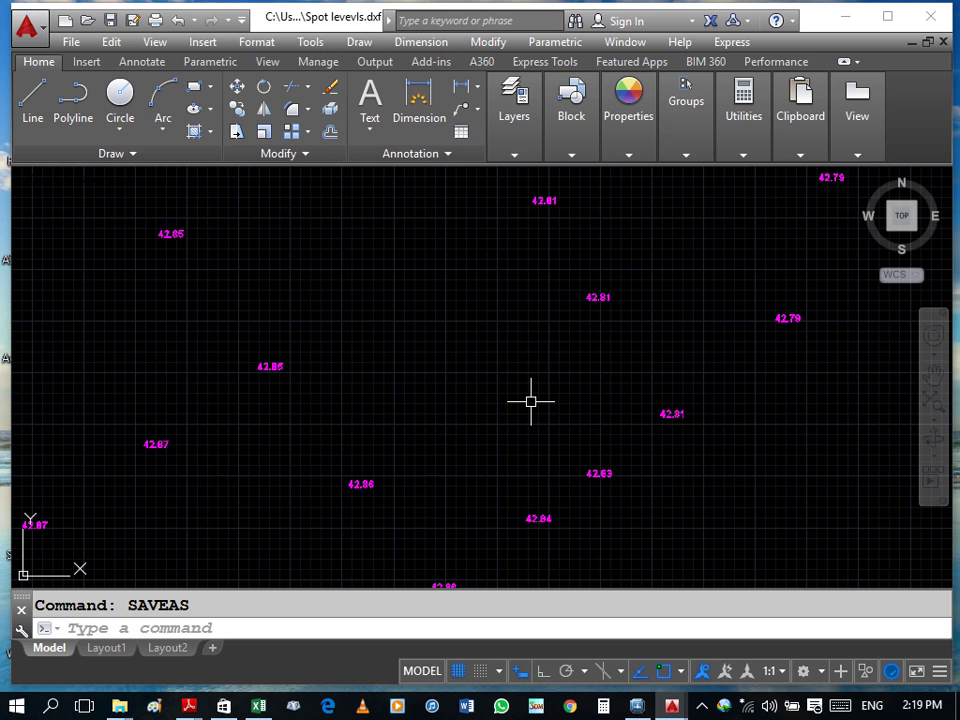
left_click(636, 706)
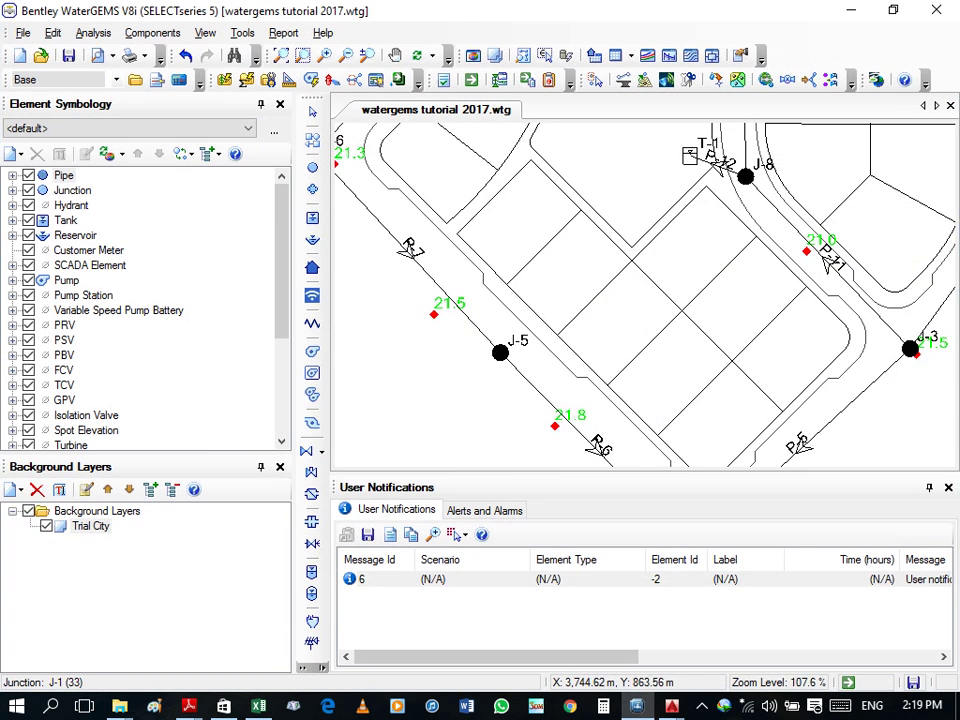
Step: In the TRex wizard, choose DXF Point and pick Spot levevls from Desktop\Project-2018
scroll(544, 319, "down", 2)
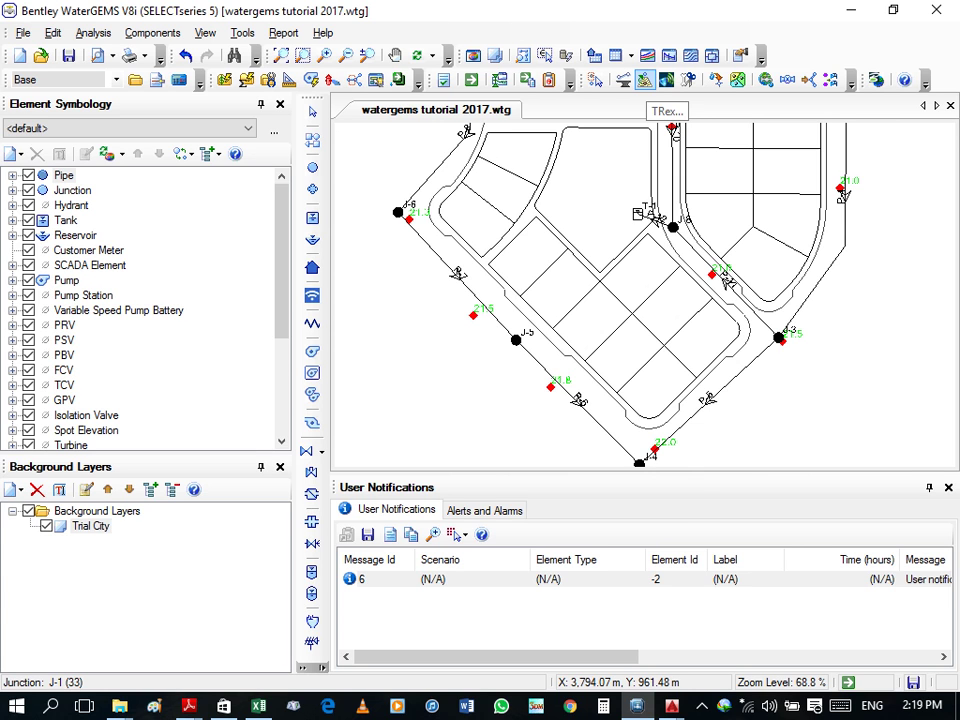
left_click(645, 80)
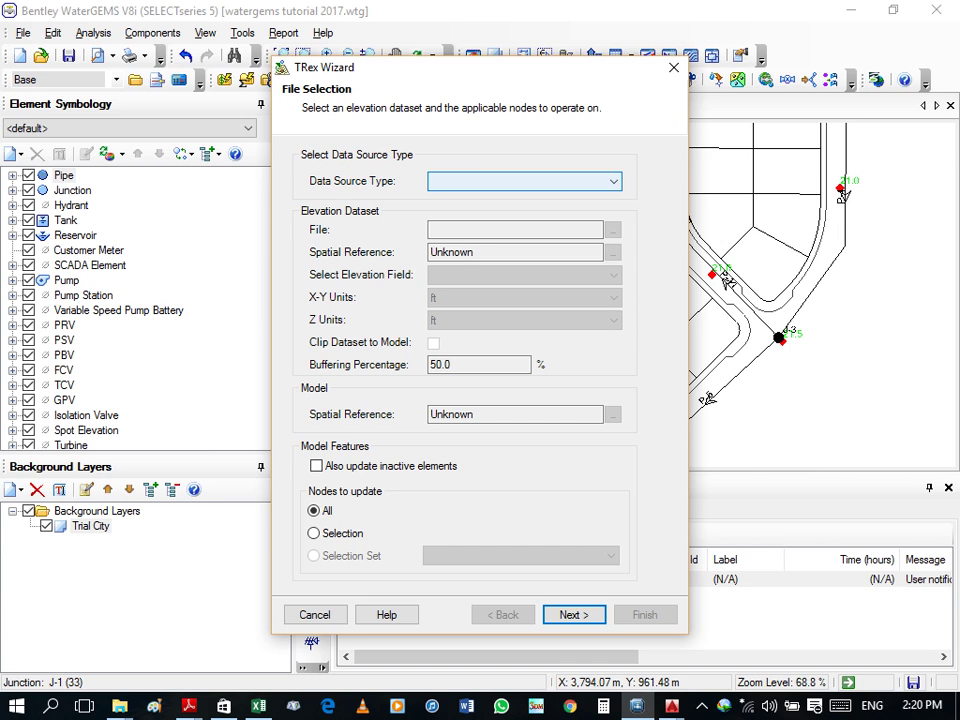
left_click(524, 181)
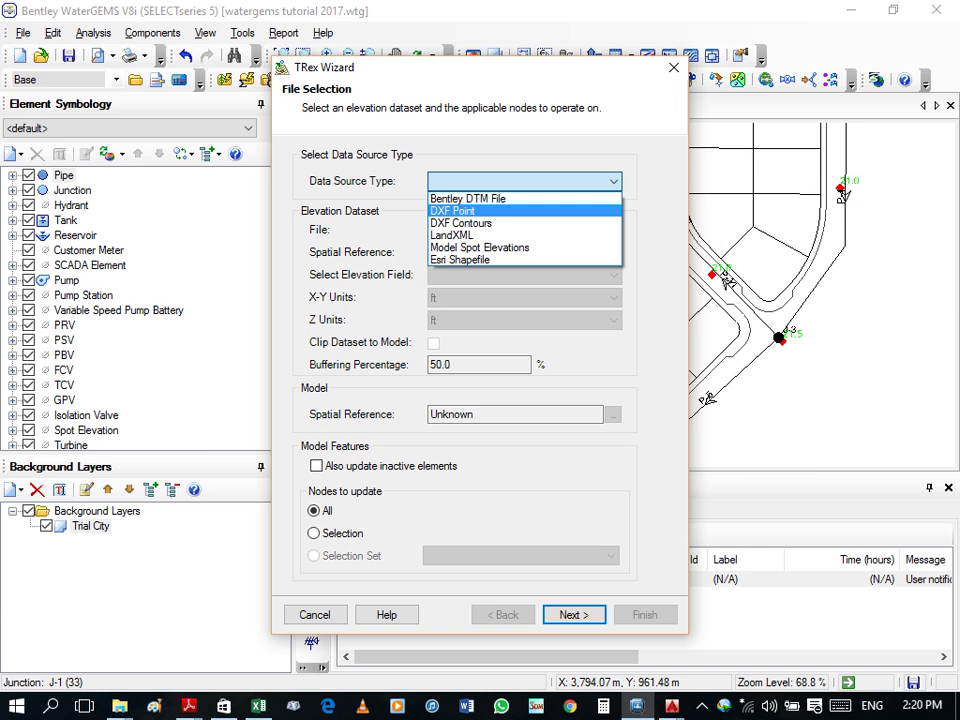
left_click(452, 211)
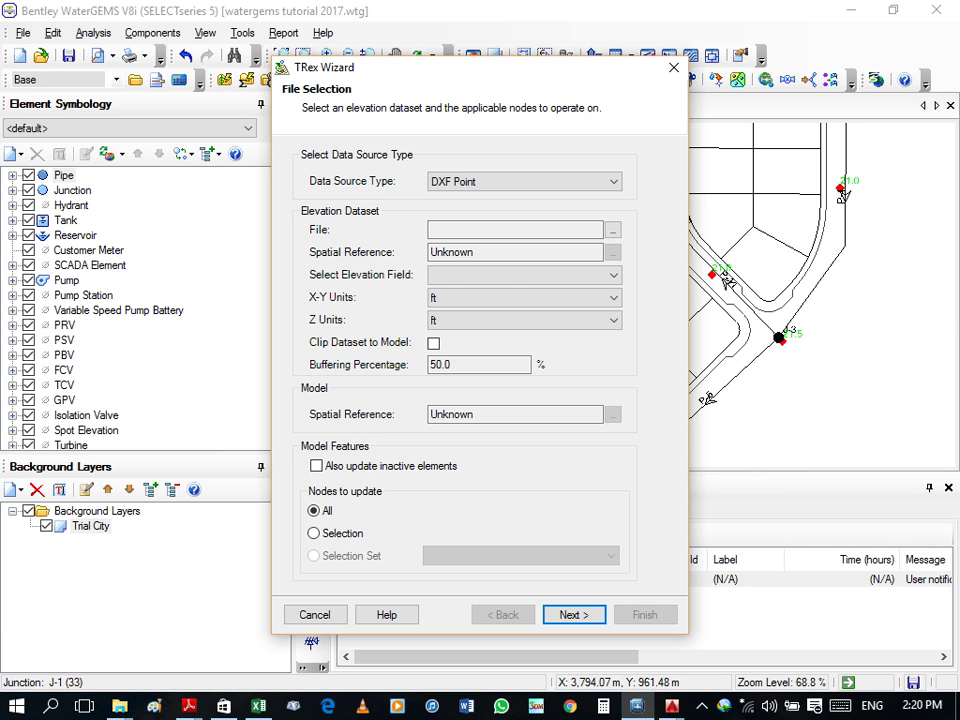
left_click(613, 230)
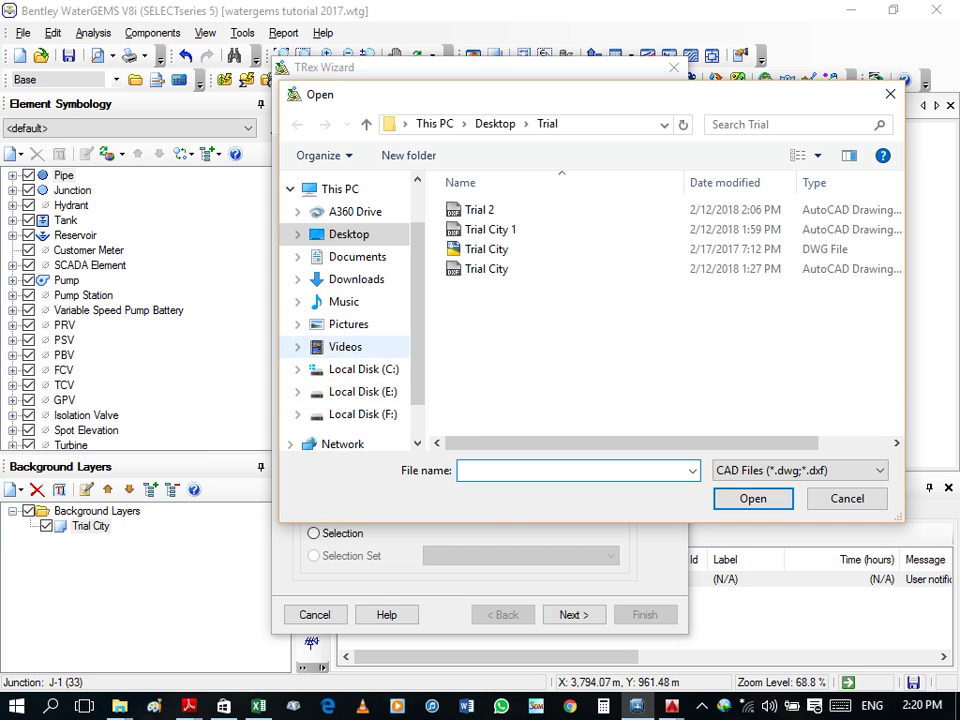
left_click(349, 234)
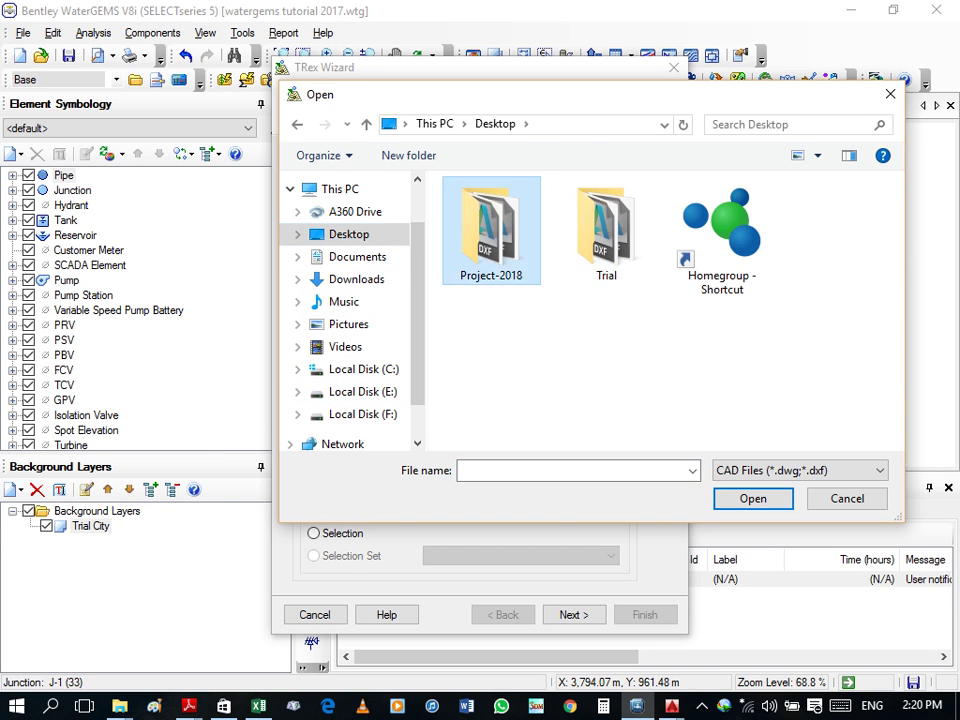
double_click(493, 240)
left_click(493, 268)
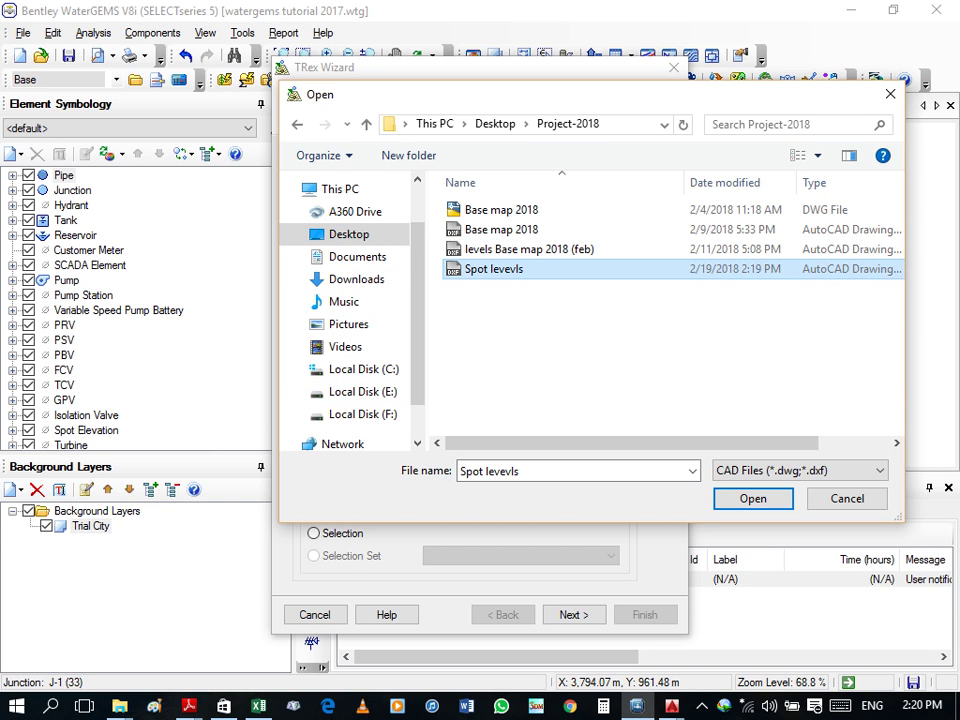
key("Return")
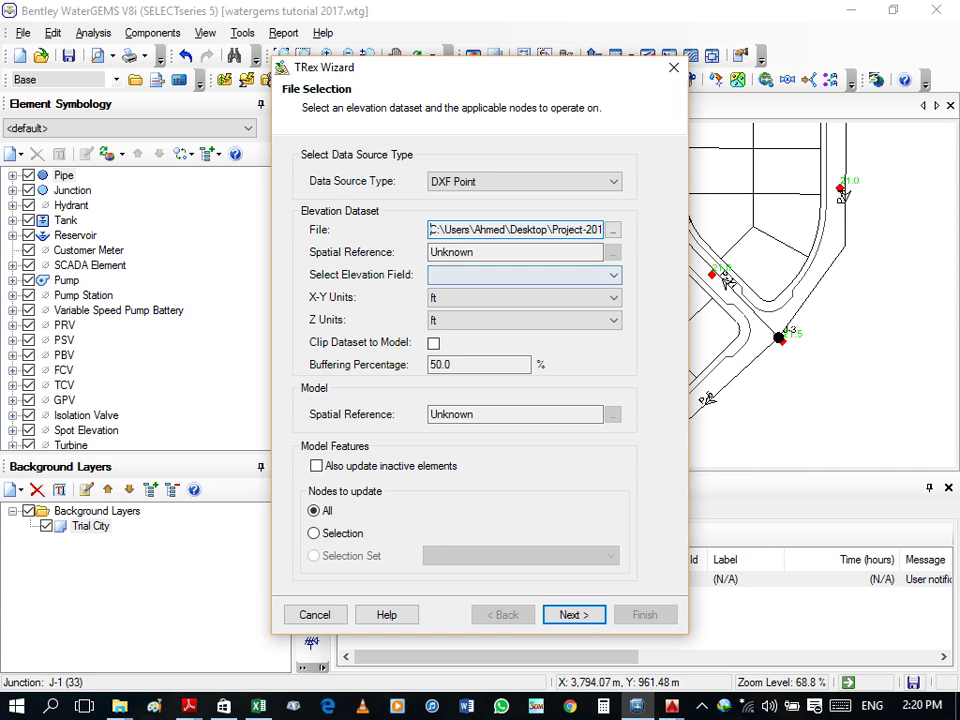
Step: Abandon the TRex wizard without finishing and start it again
key("Tab")
key("Tab")
key("Tab")
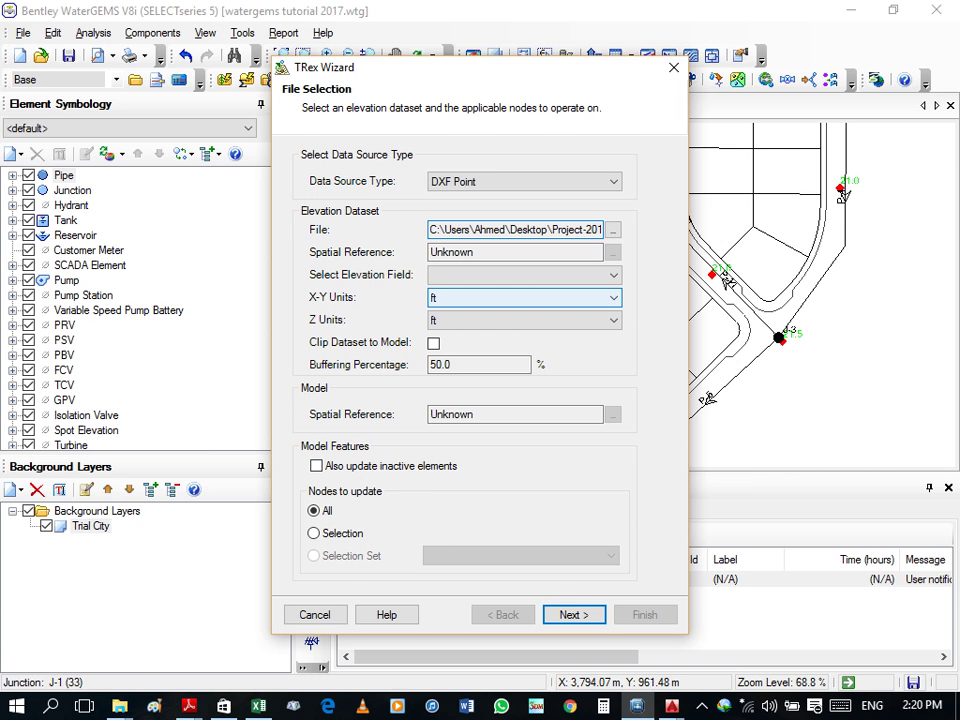
key("Escape")
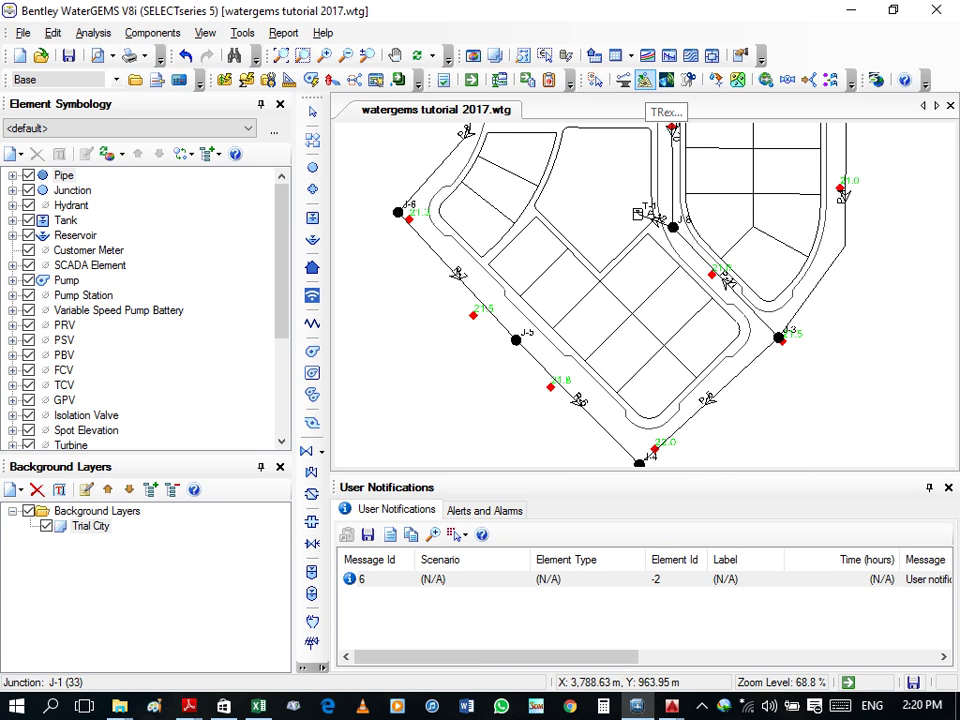
left_click(645, 80)
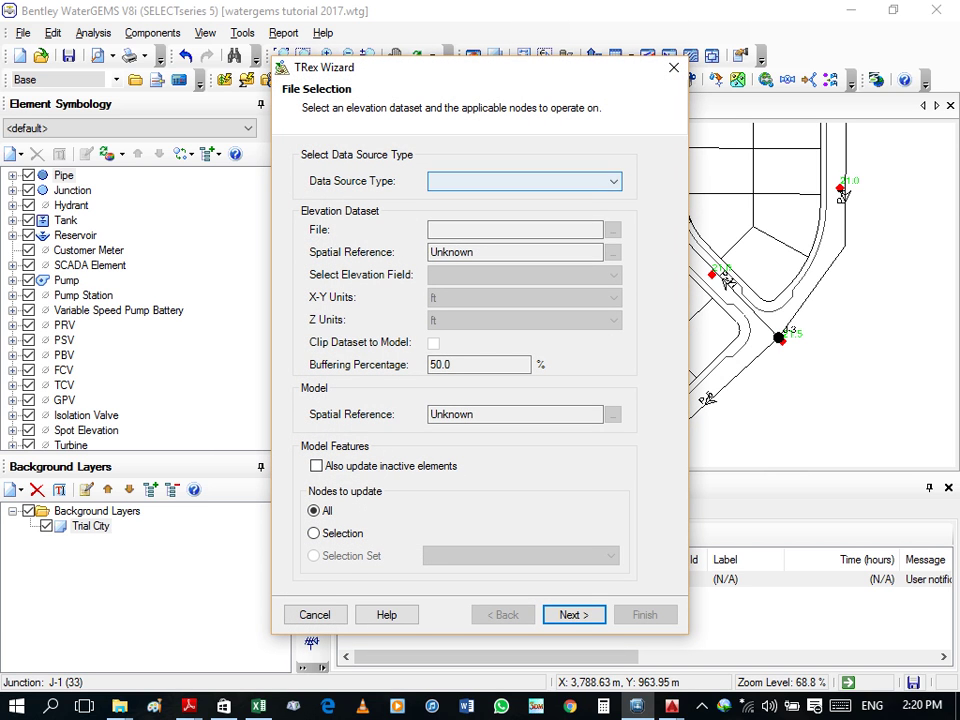
Step: Set the TRex data source to DXF Point with the Spot levevls file
left_click(520, 181)
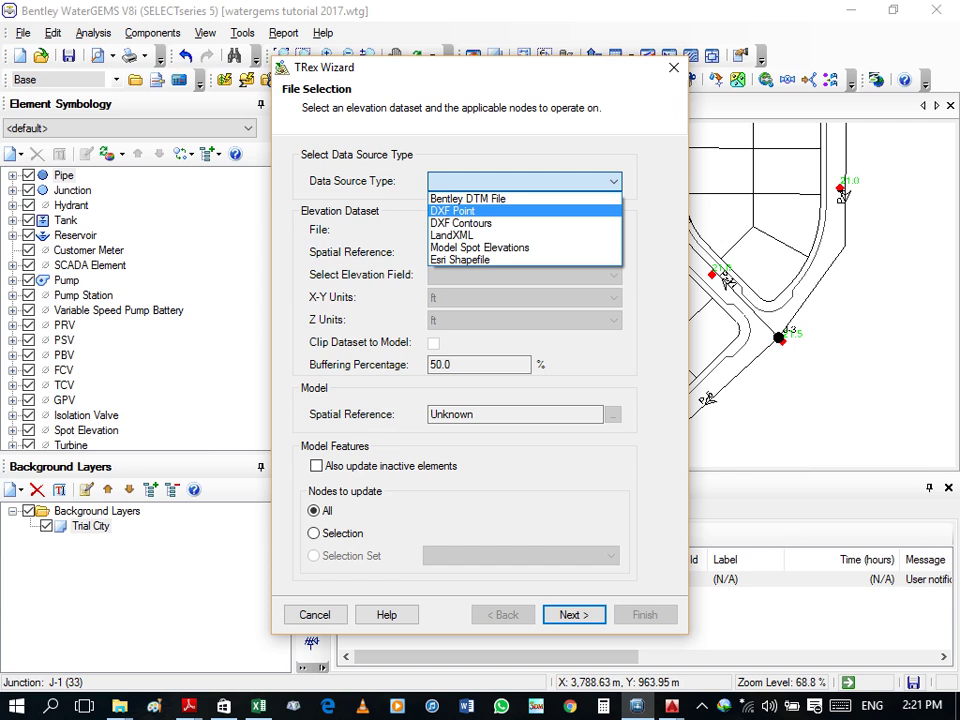
left_click(453, 211)
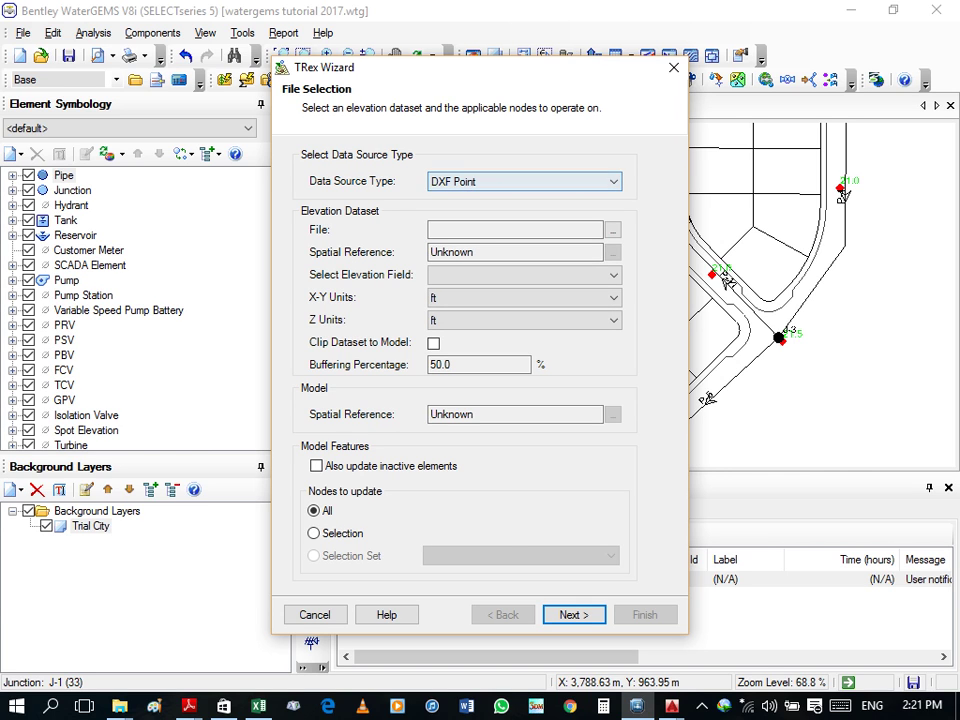
left_click(612, 230)
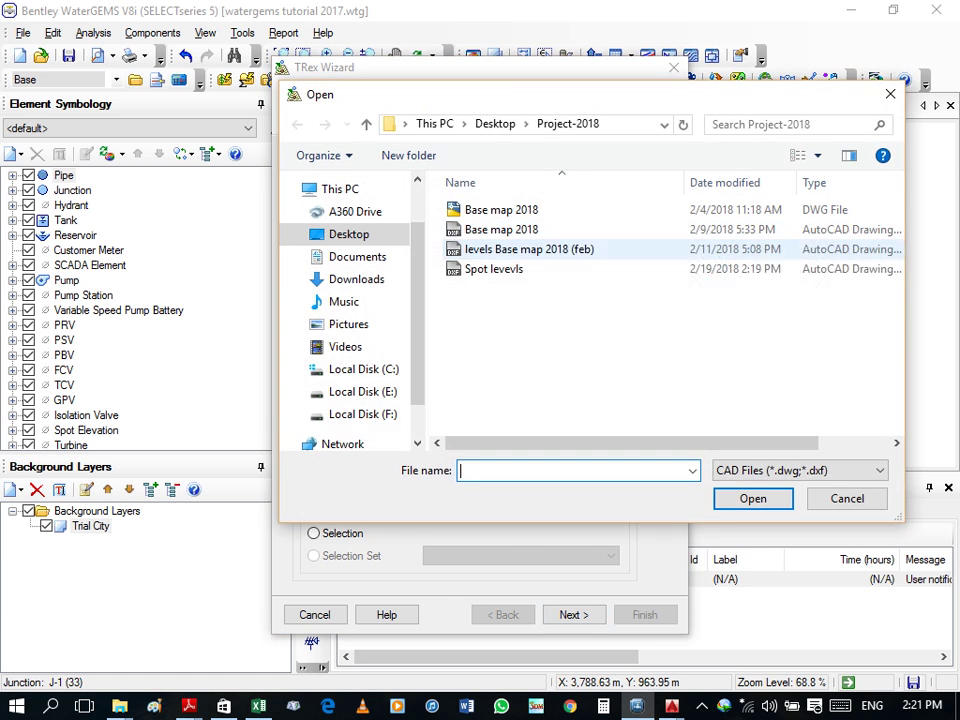
left_click(494, 269)
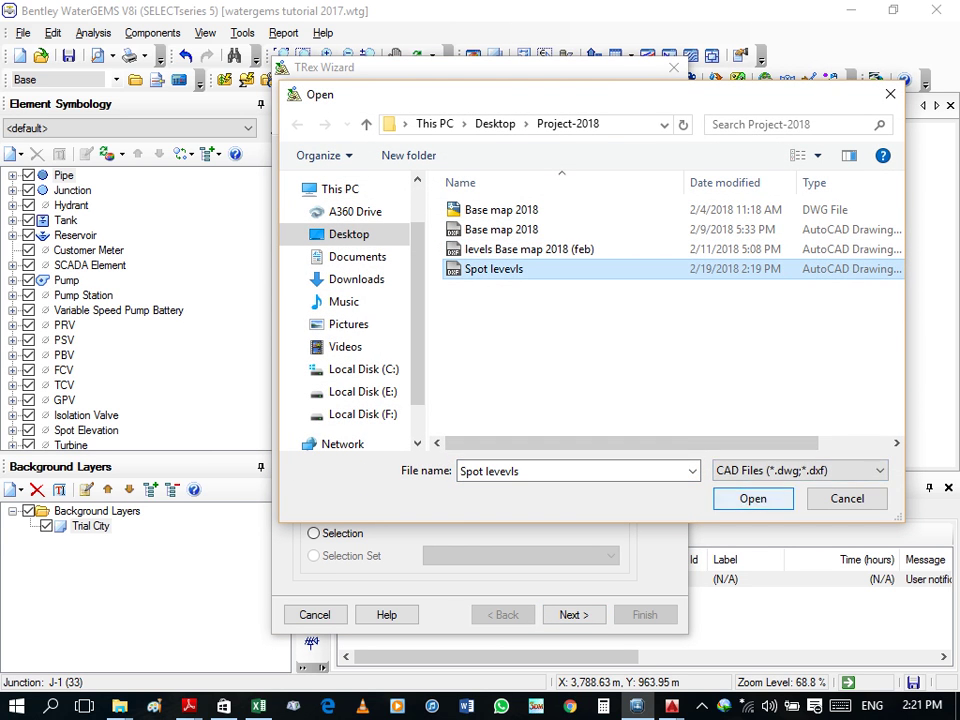
key("Return")
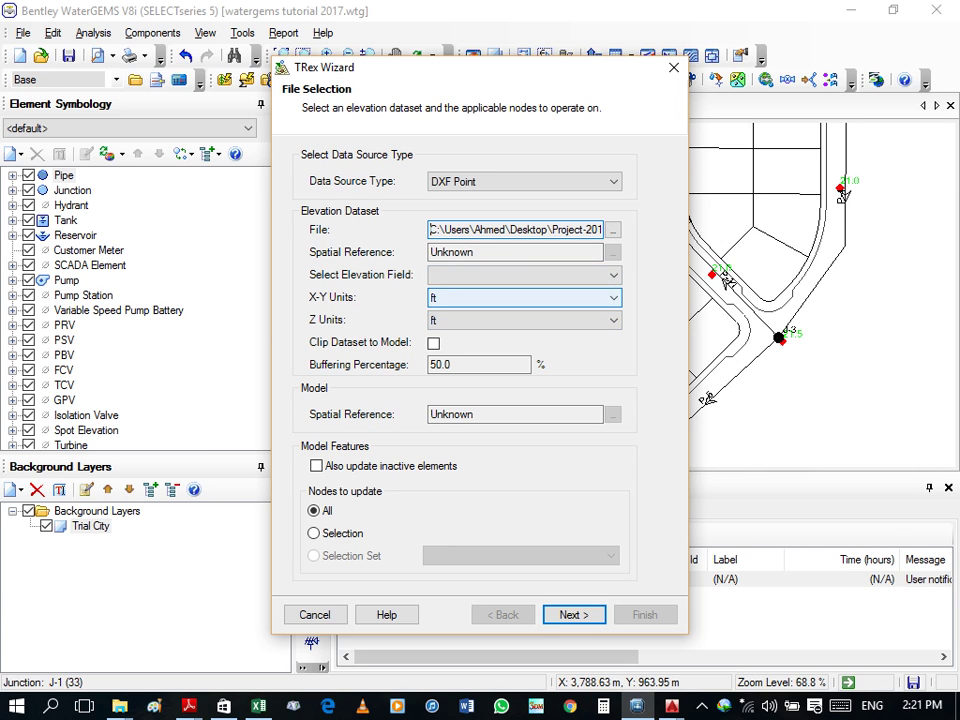
Step: Choose the Elevation field, set X-Y and Z units to m, and proceed to the next step
left_click(520, 274)
left_click(525, 274)
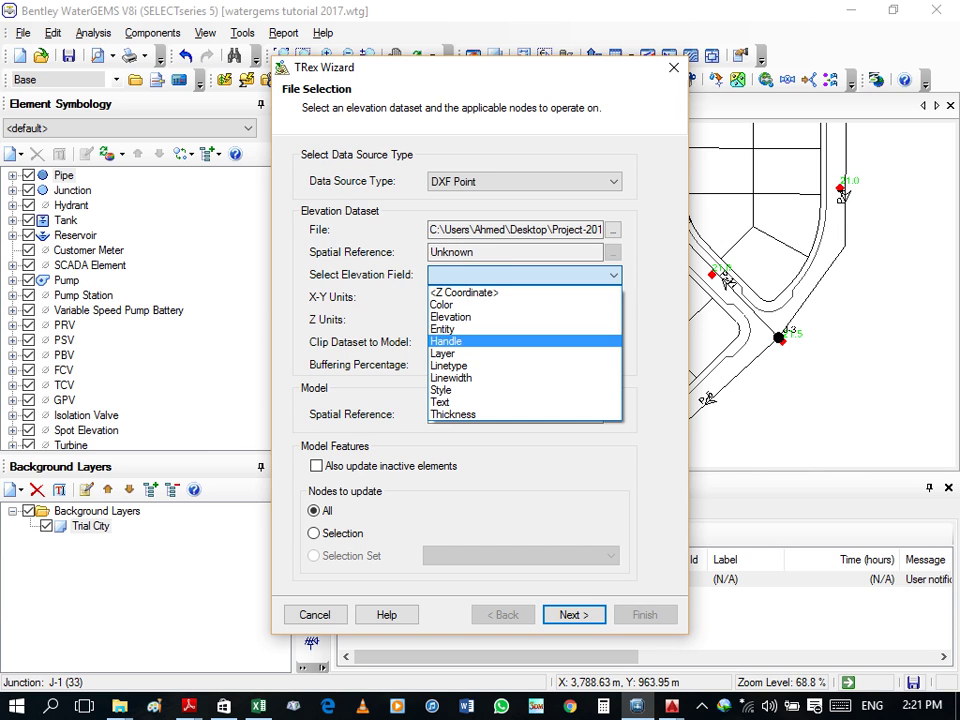
left_click(450, 316)
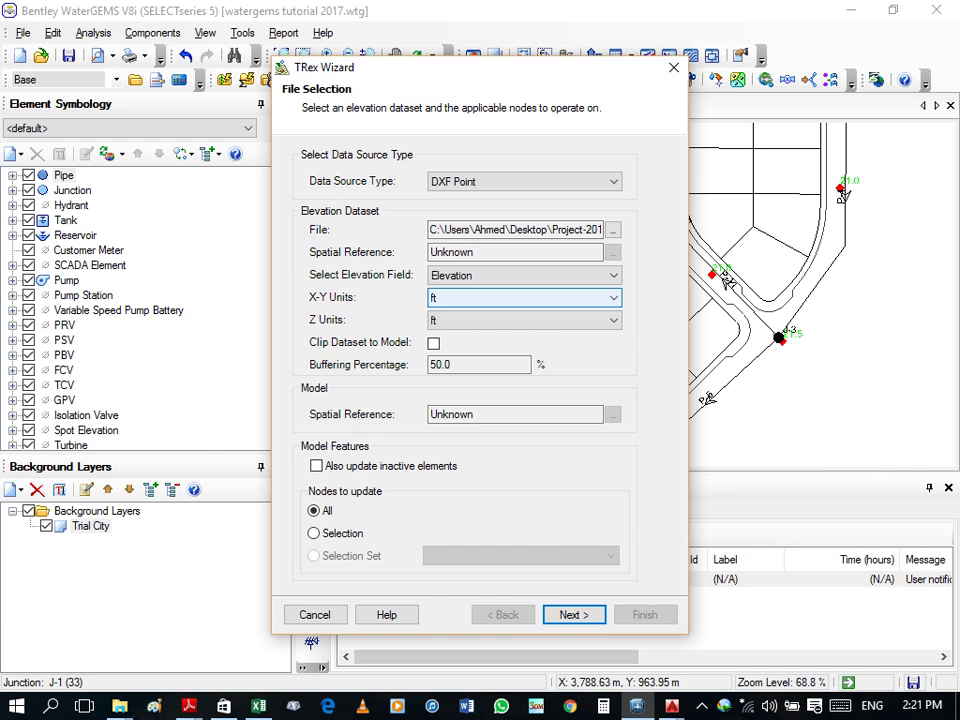
key("alt+Down")
key("Down")
key("Down")
key("Down")
key("Return")
key("alt+Down")
key("Down")
key("Down")
key("Down")
key("Return")
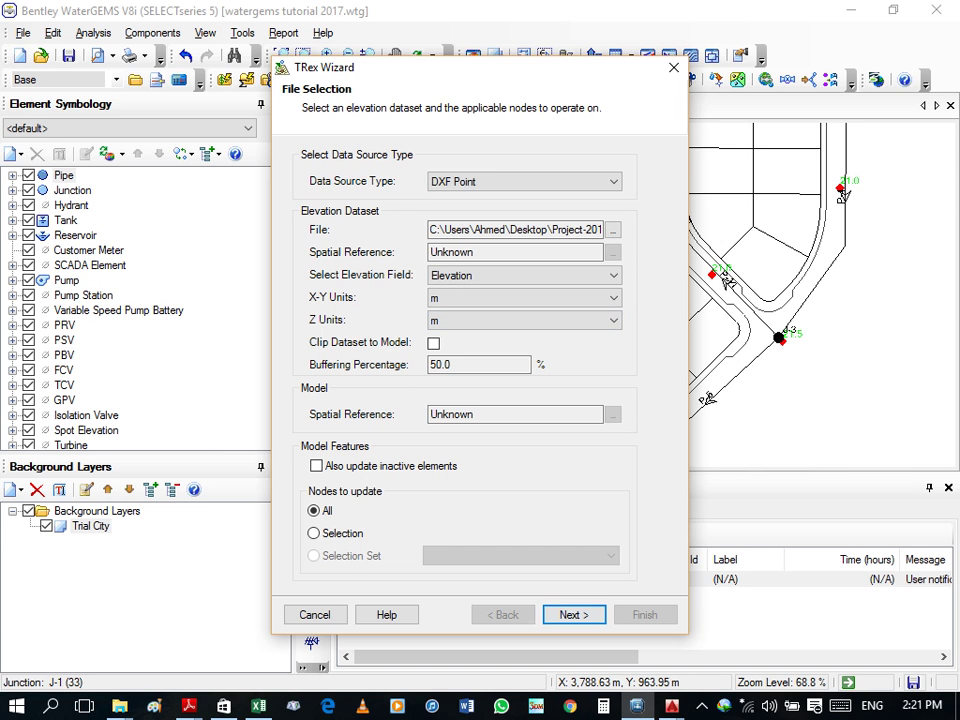
key("Return")
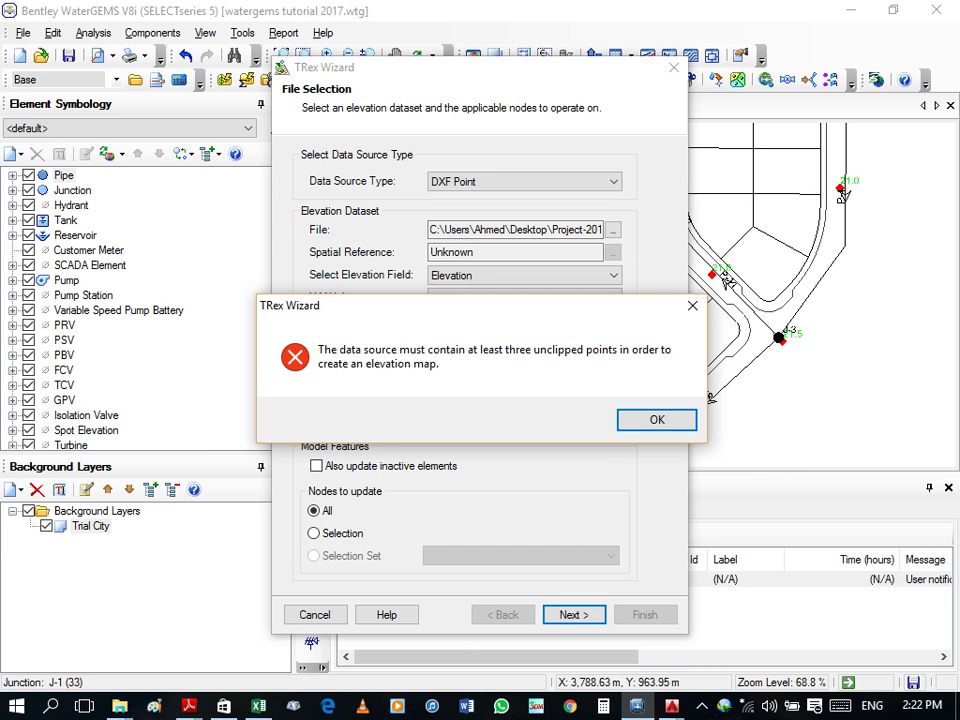
Step: Dismiss the too-few-points error, keep Elevation as the field, and close the TRex wizard
key("Return")
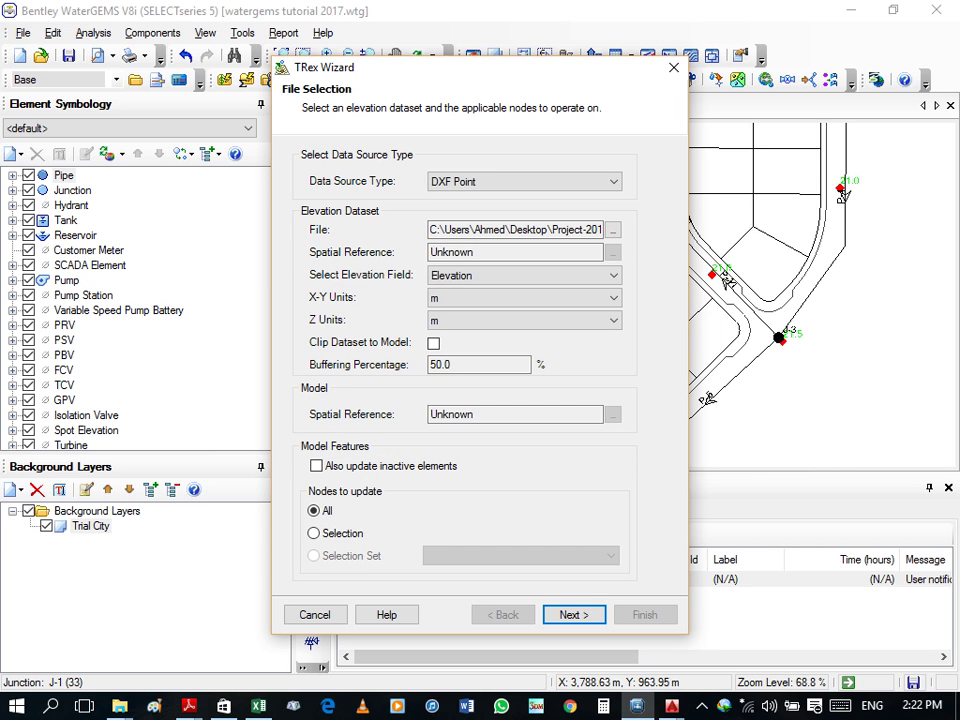
key("alt+Down")
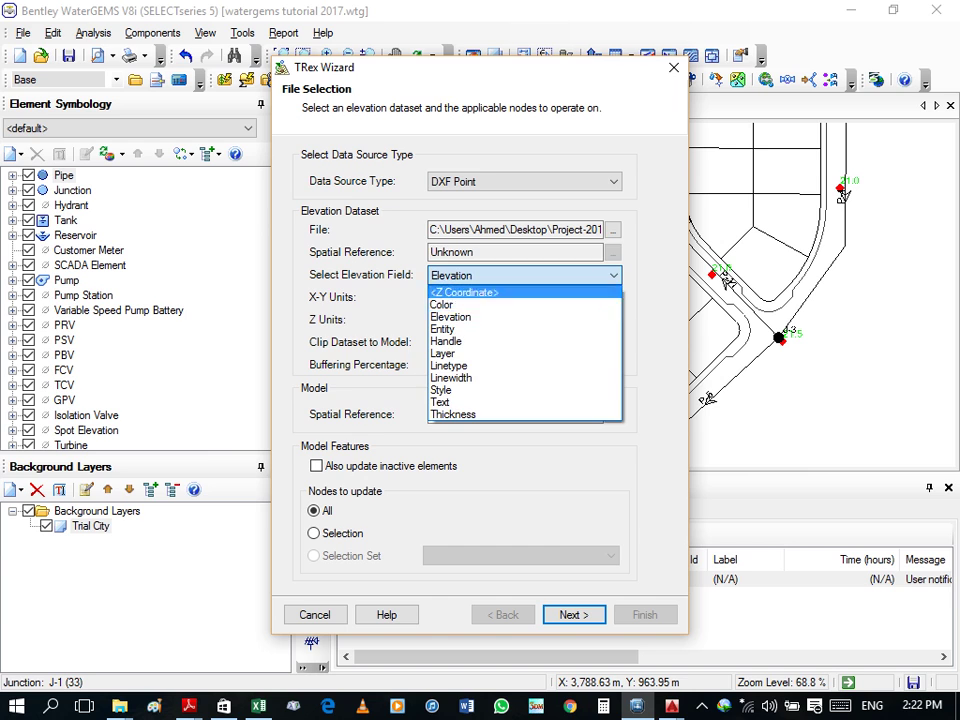
key("Return")
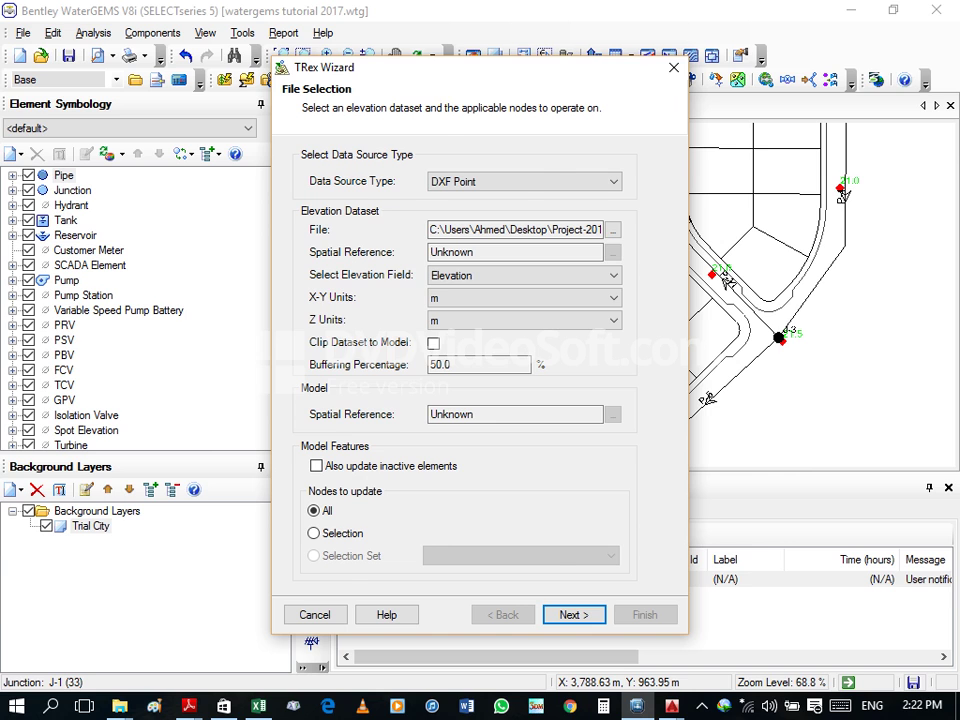
left_click(673, 67)
Step: Close the TRex Wizard, then discard Spot levevls.dxf and Trial City.dwg, keeping Base map 2018.dxf open
left_click(672, 706)
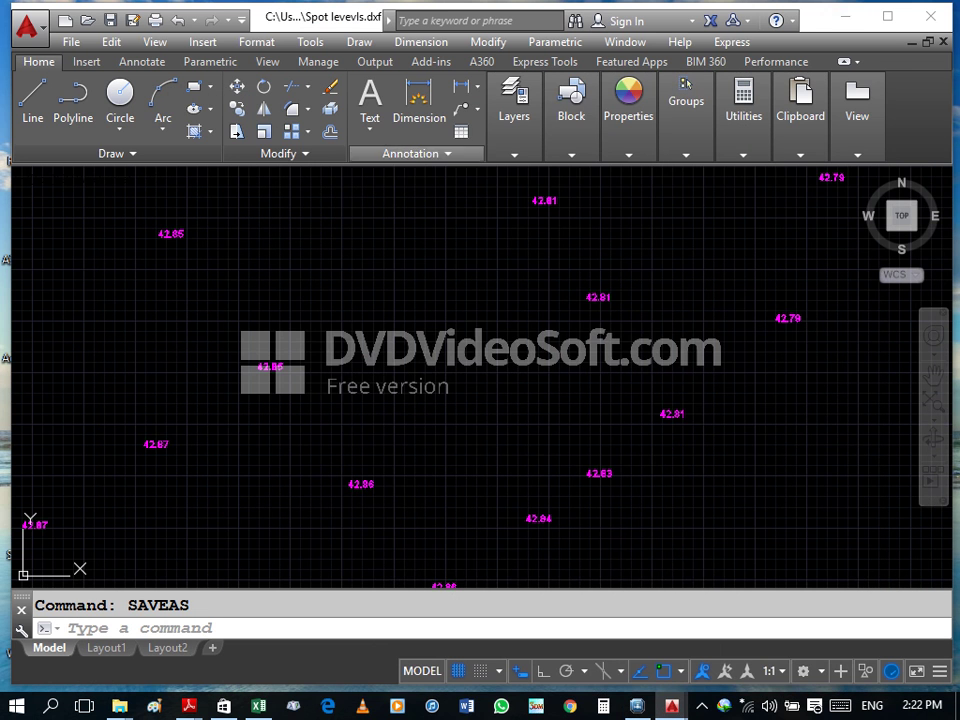
left_click(930, 16)
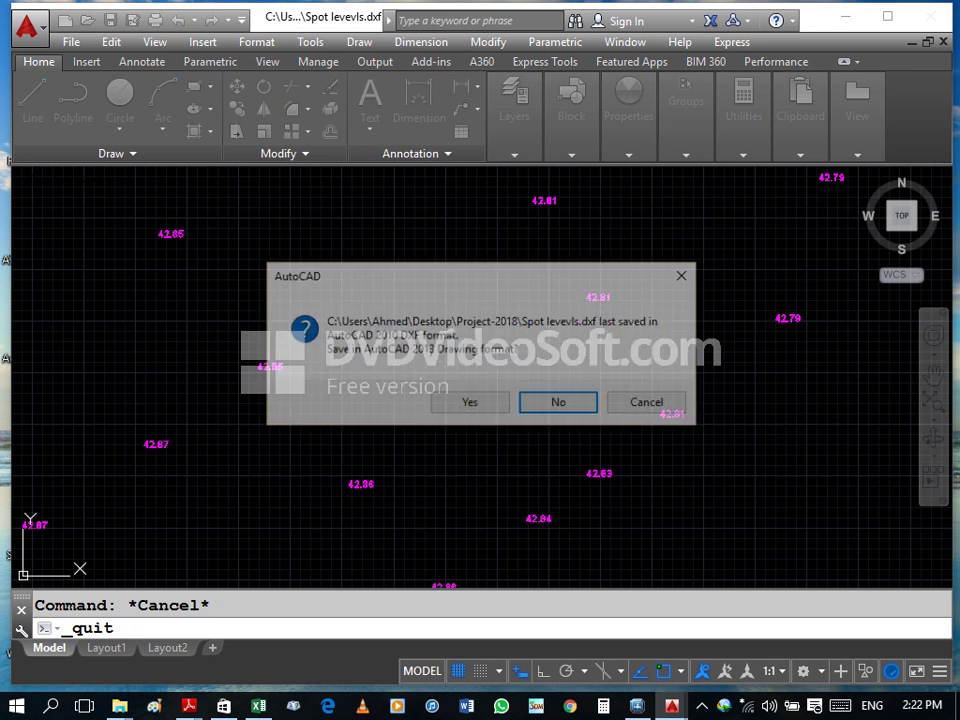
key("Return")
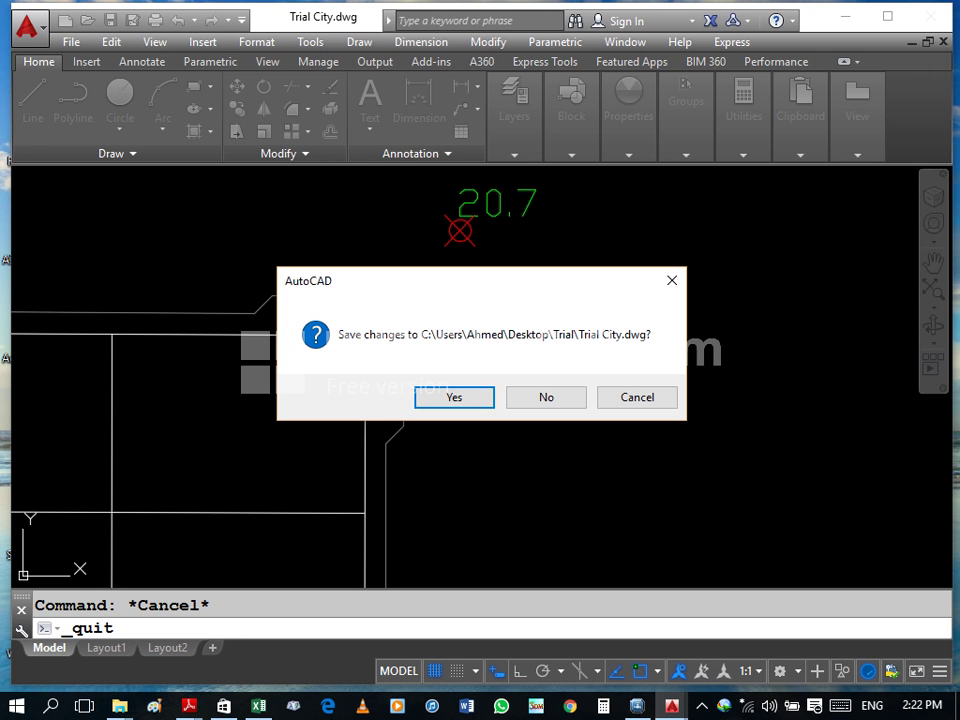
key("n")
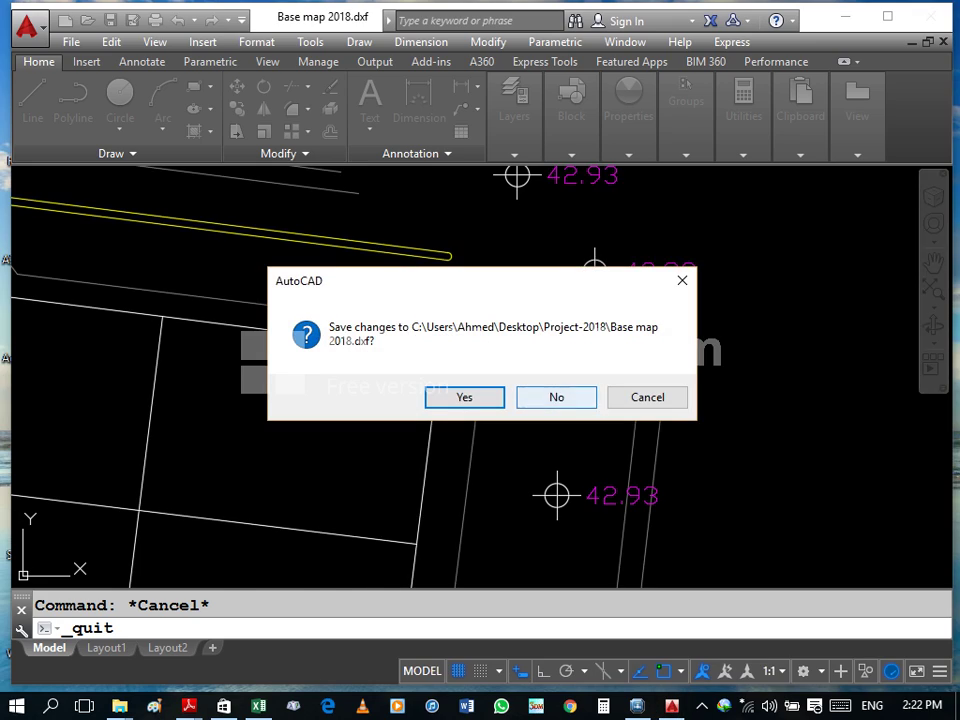
key("Escape")
scroll(559, 297, "down", 3)
scroll(559, 297, "down", 5)
scroll(559, 297, "up", 8)
scroll(592, 258, "down", 5)
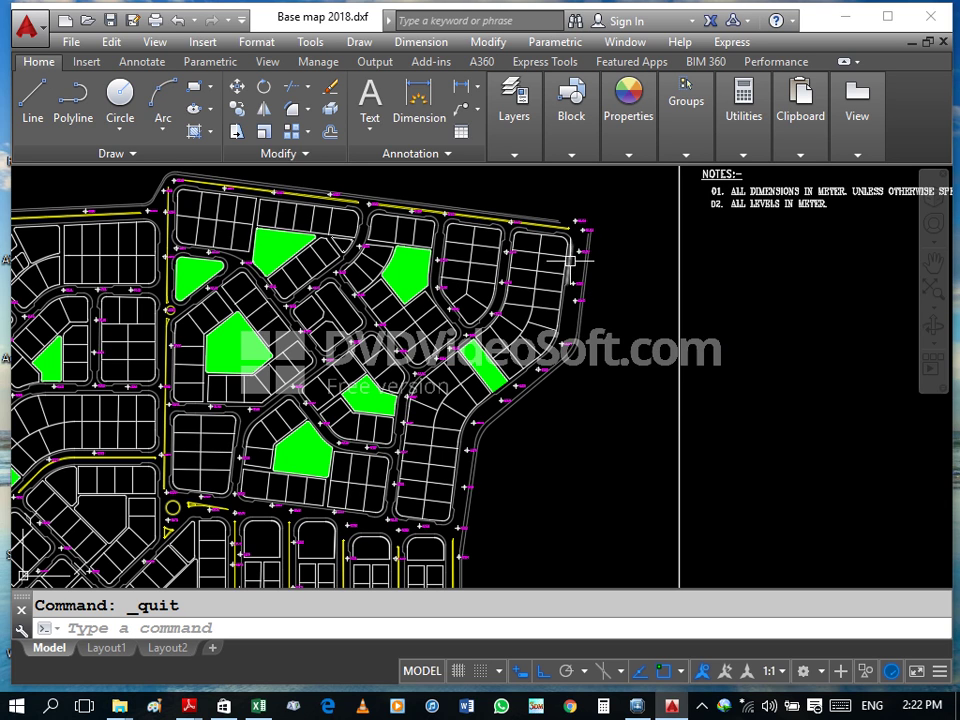
scroll(574, 262, "up", 1)
scroll(580, 264, "down", 4)
scroll(586, 266, "down", 8)
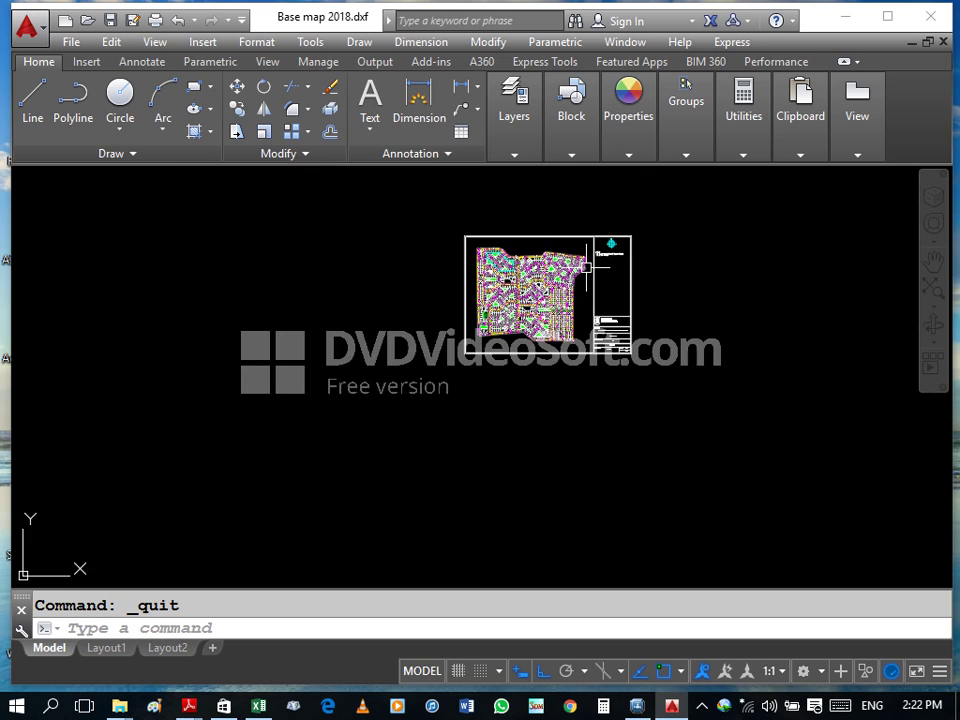
scroll(586, 267, "up", 4)
scroll(586, 266, "up", 2)
scroll(578, 274, "down", 2)
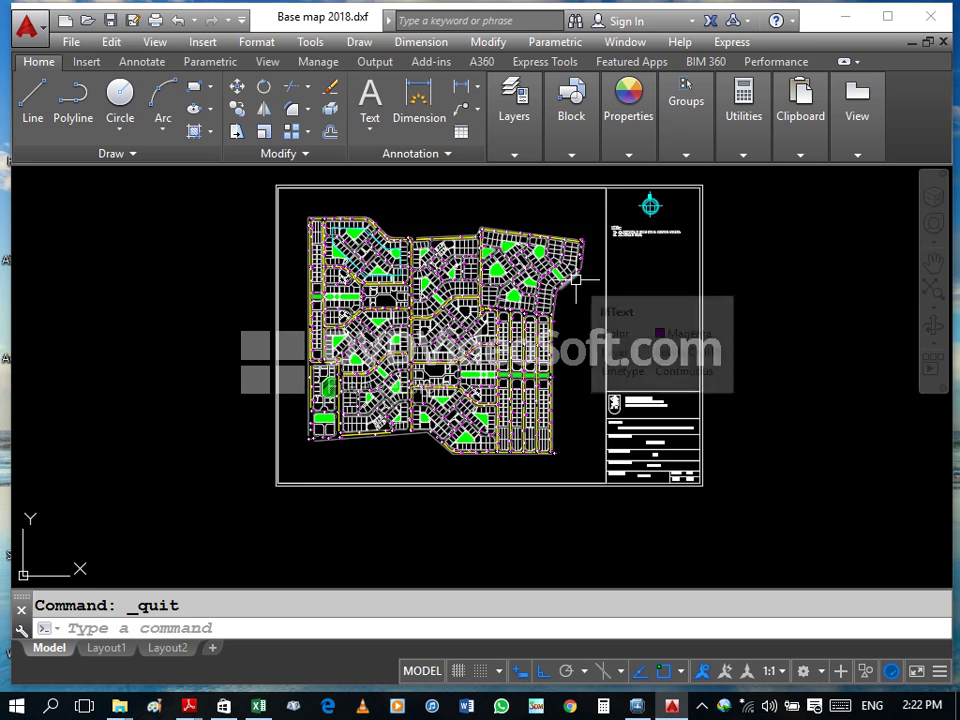
scroll(580, 247, "up", 5)
scroll(570, 260, "down", 5)
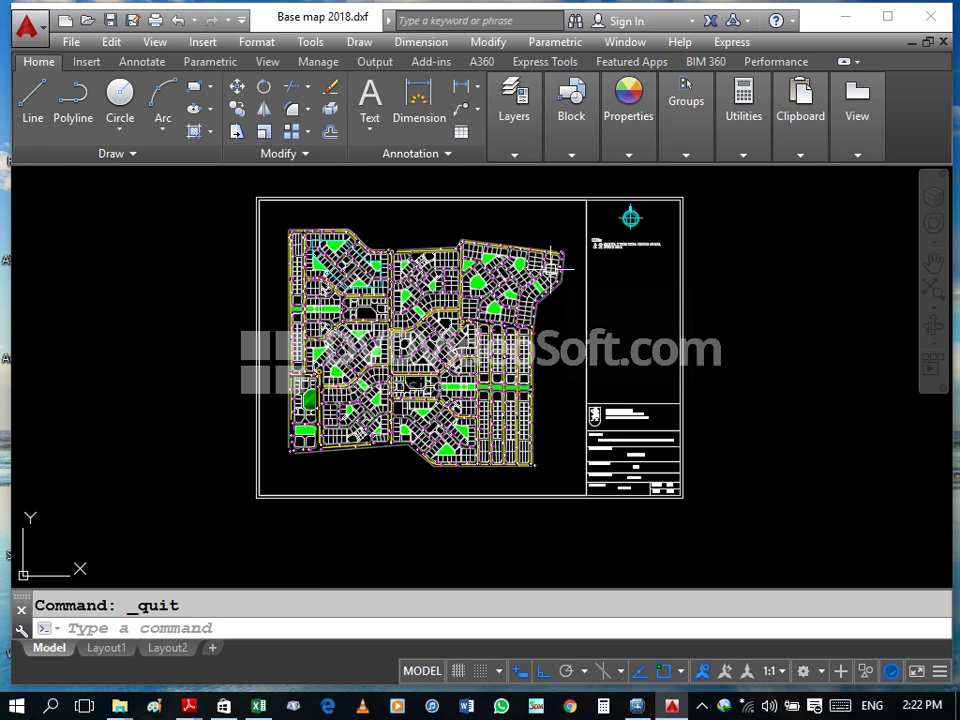
scroll(552, 267, "up", 4)
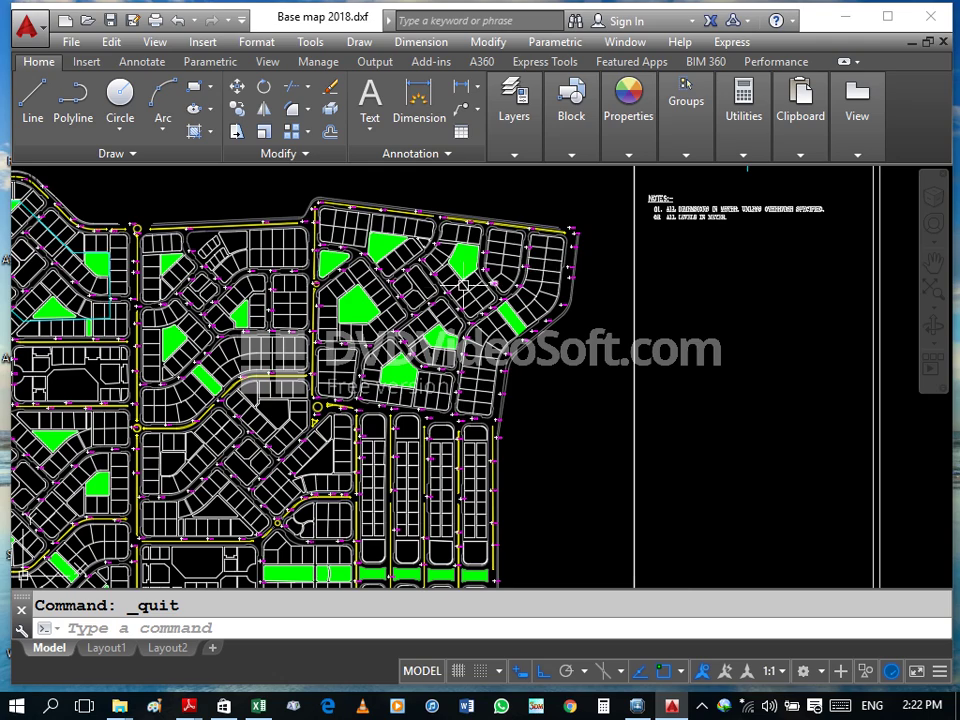
scroll(358, 270, "up", 4)
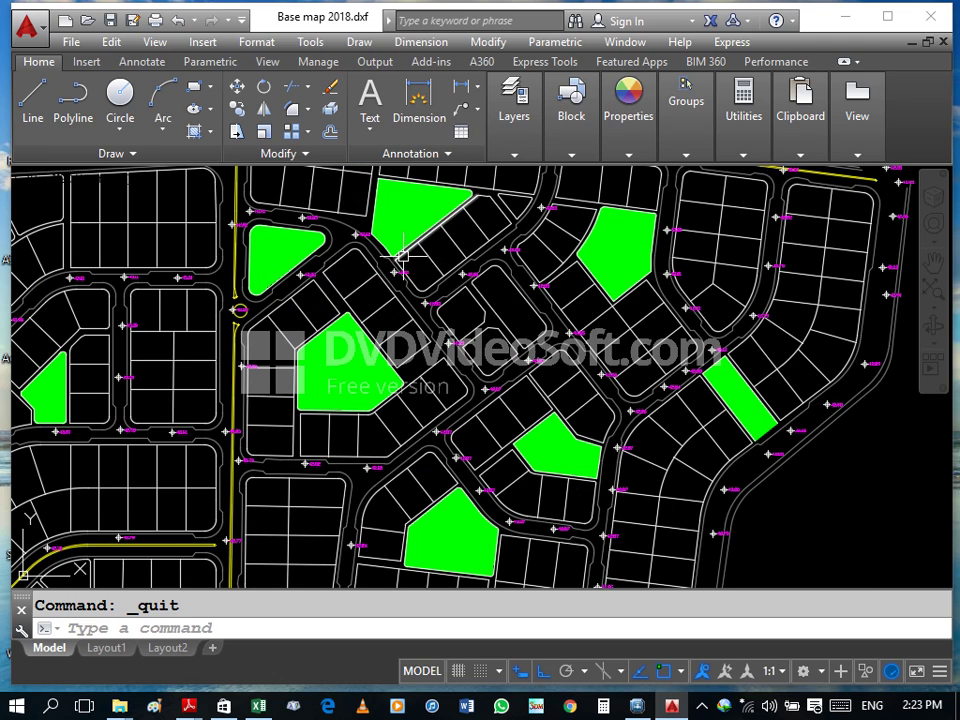
scroll(446, 312, "down", 3)
scroll(335, 308, "up", 3)
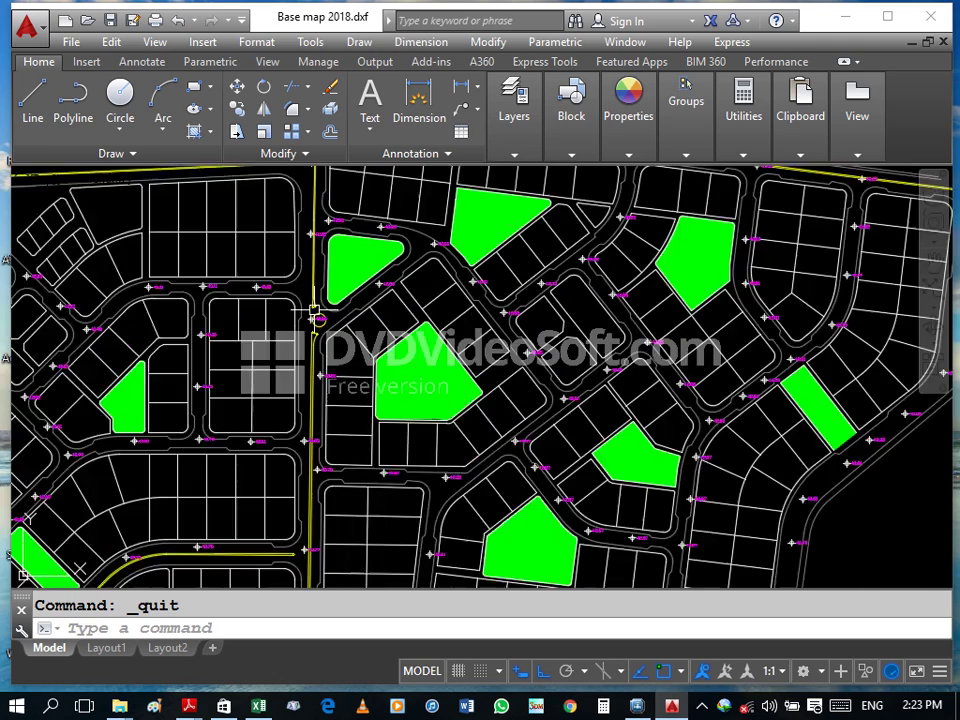
scroll(319, 320, "up", 2)
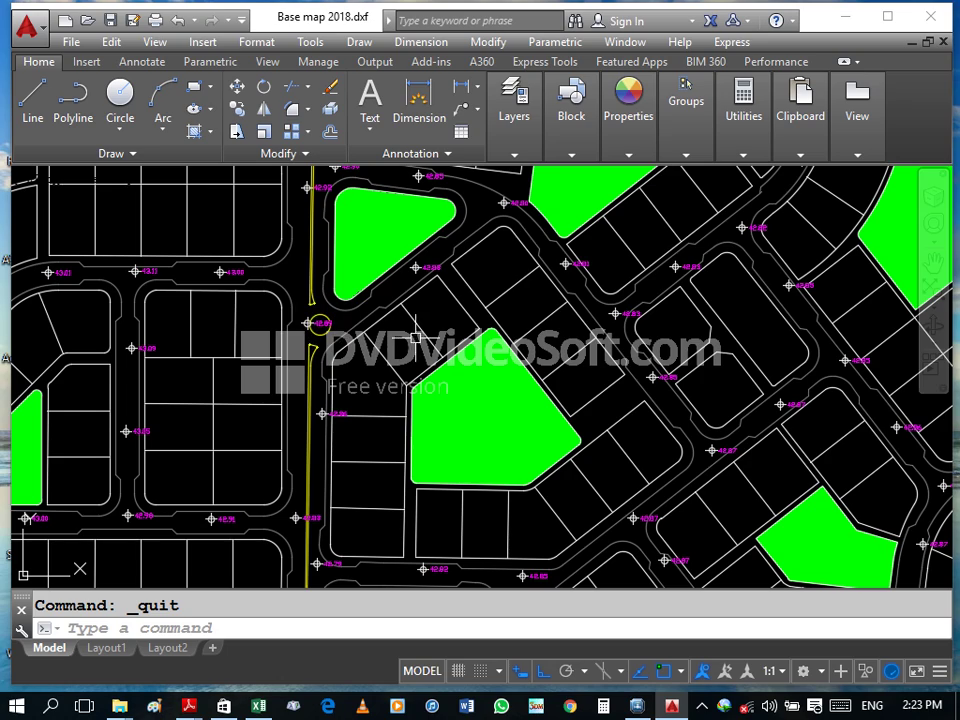
scroll(471, 333, "down", 3)
scroll(345, 250, "down", 1)
scroll(300, 255, "up", 2)
scroll(403, 308, "up", 2)
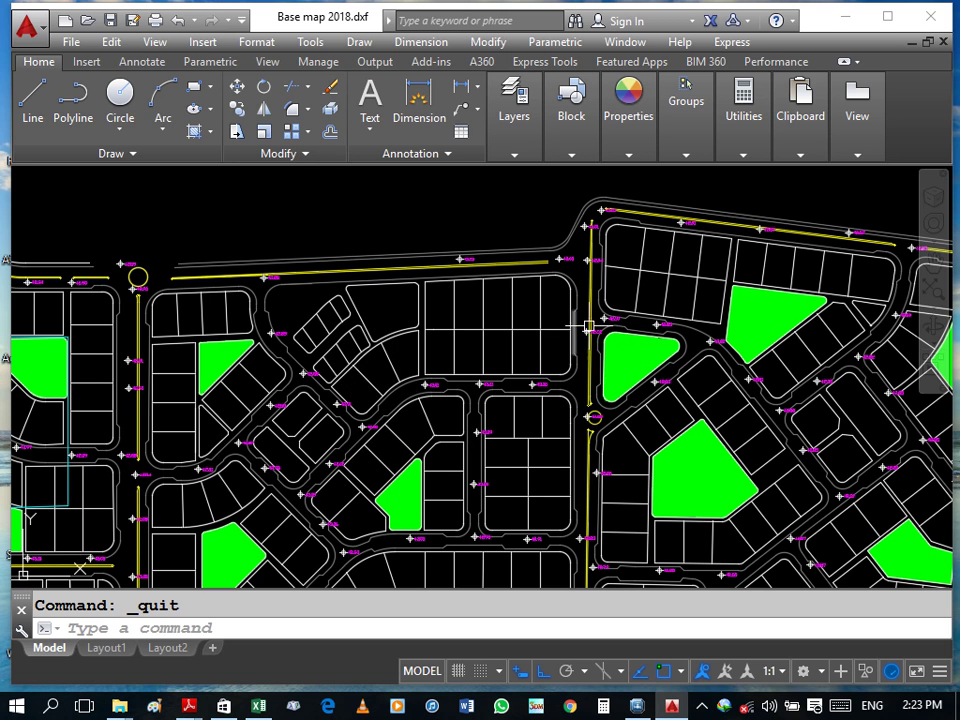
scroll(447, 217, "down", 3)
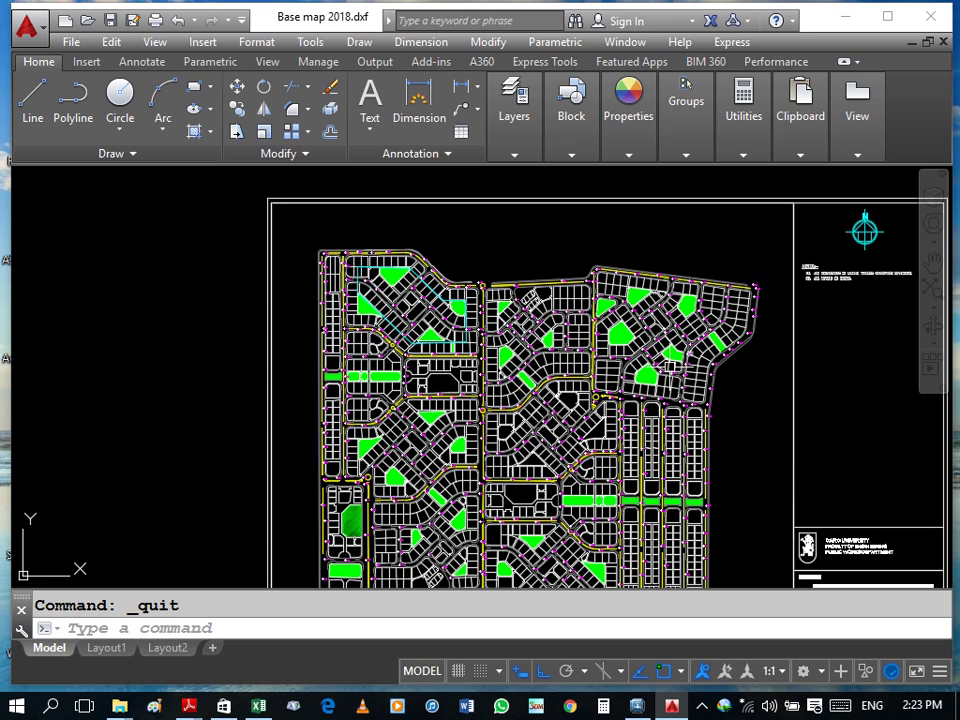
scroll(511, 286, "up", 5)
scroll(514, 315, "up", 4)
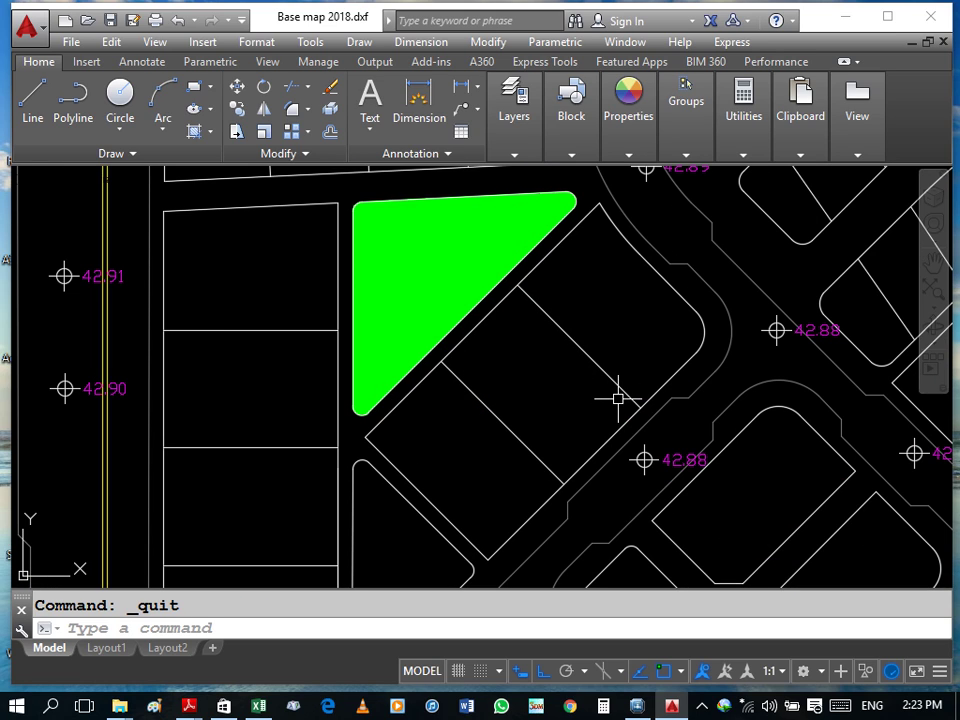
scroll(669, 412, "down", 2)
scroll(669, 412, "down", 5)
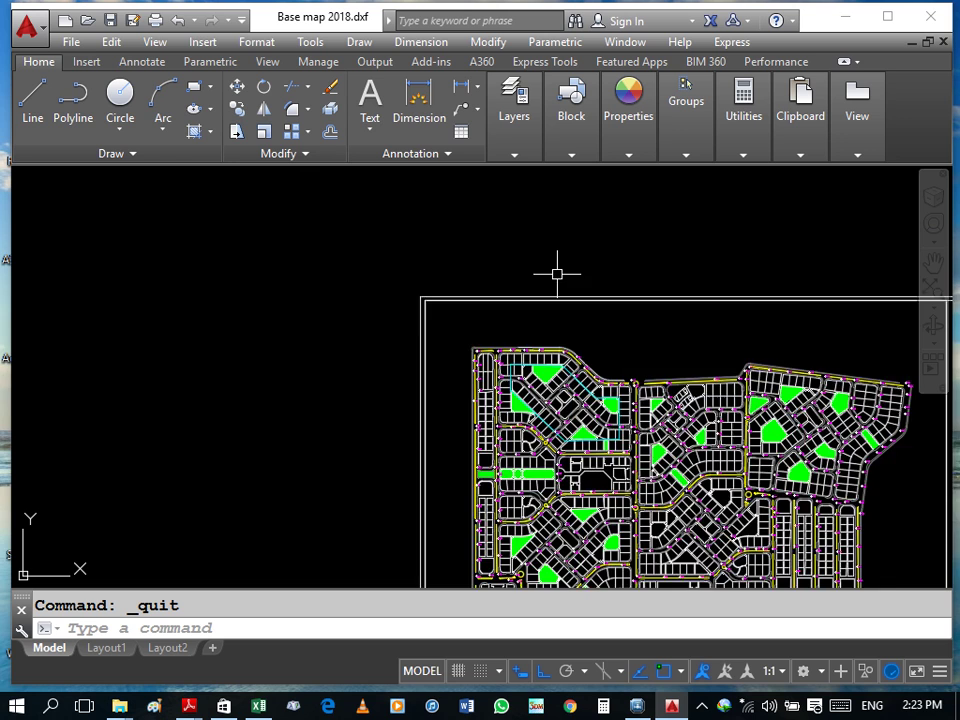
scroll(557, 273, "down", 5)
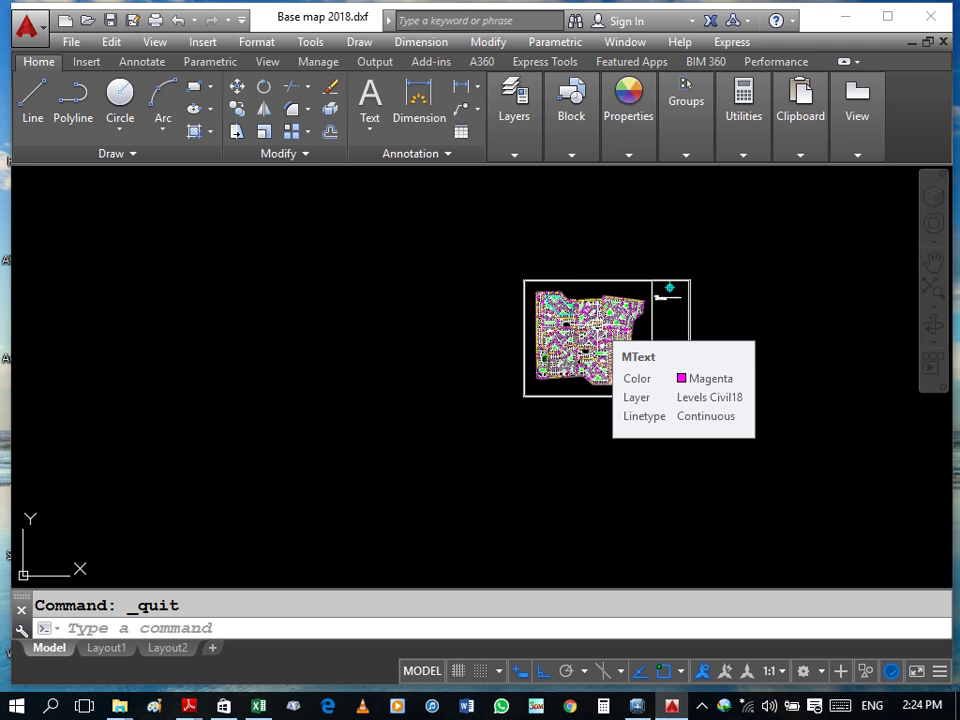
scroll(606, 312, "up", 4)
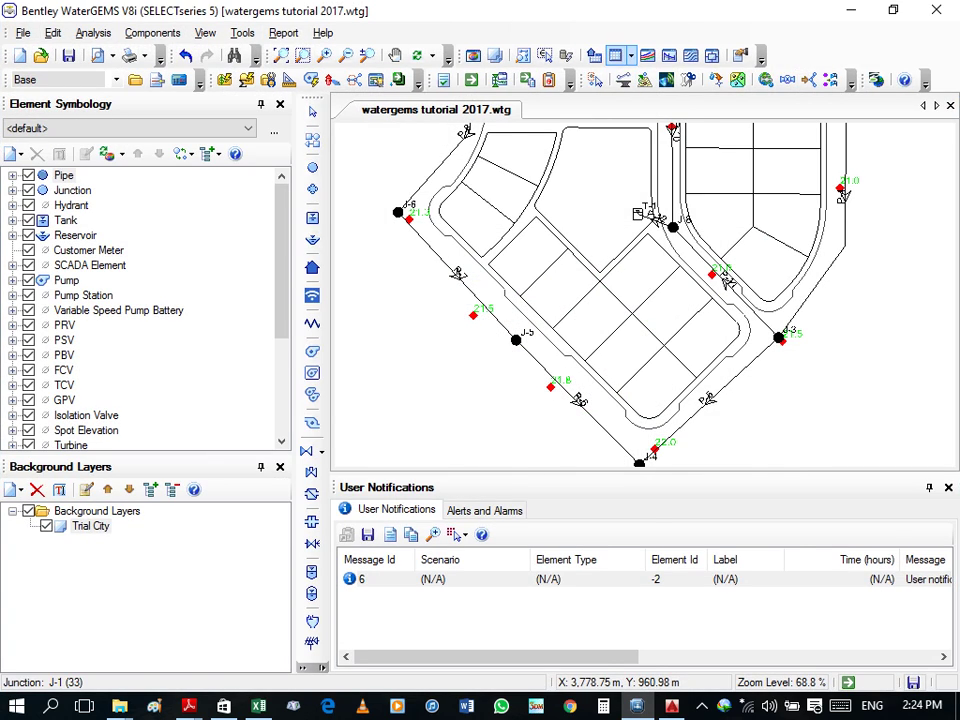
Step: Open the Junction FlexTable from the FlexTables dropdown
left_click(628, 55)
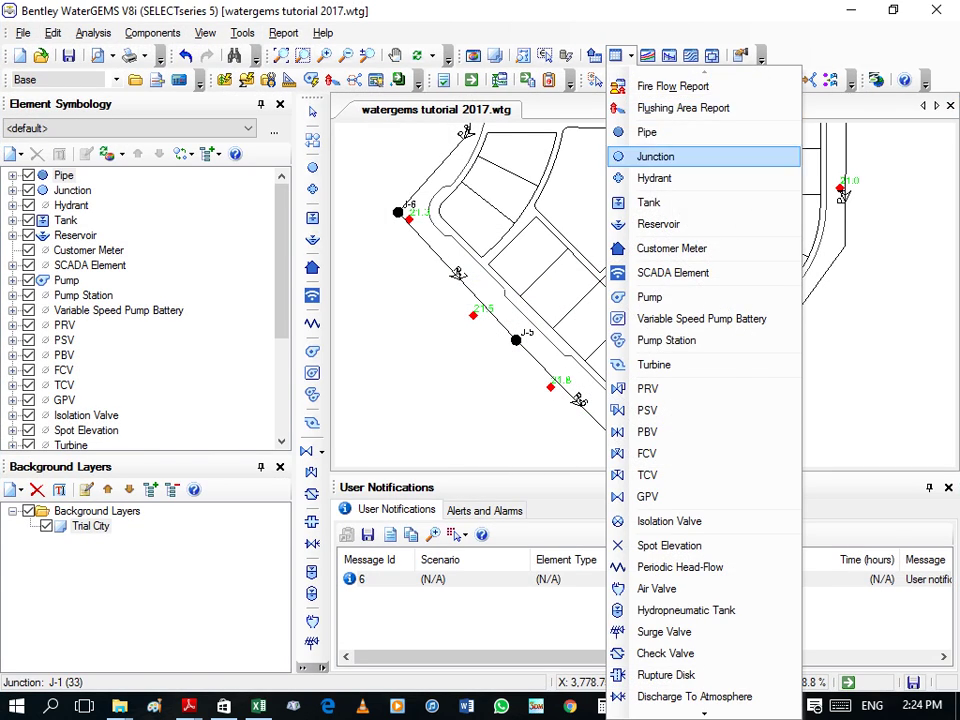
left_click(656, 156)
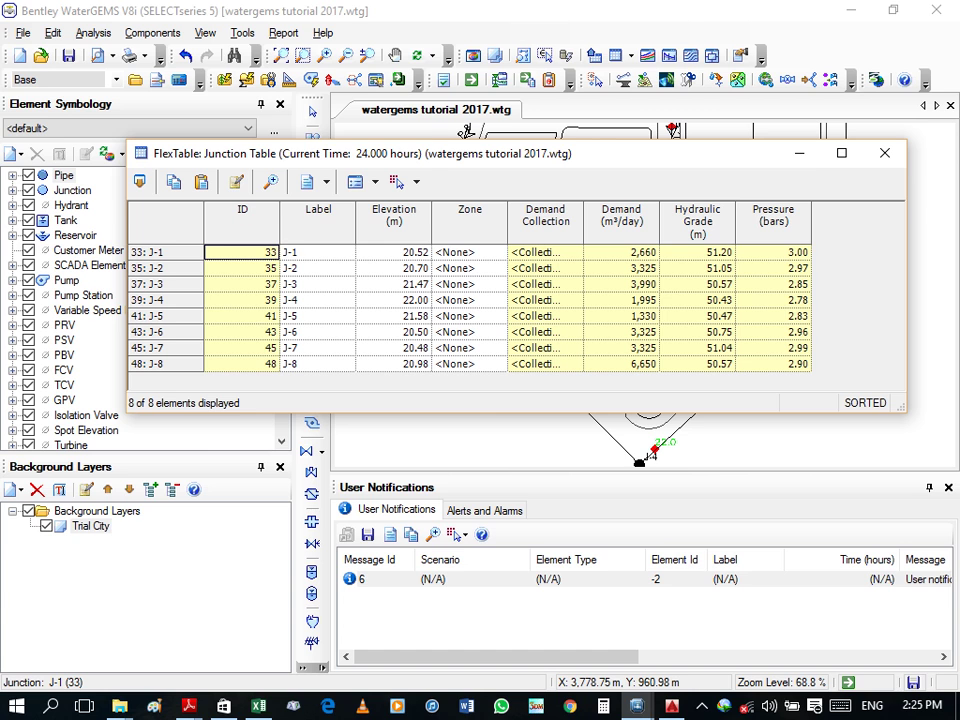
Step: Close the Junction FlexTable and zoom out on the network drawing
left_click(884, 153)
scroll(625, 206, "down", 1)
scroll(615, 204, "down", 3)
scroll(617, 204, "down", 3)
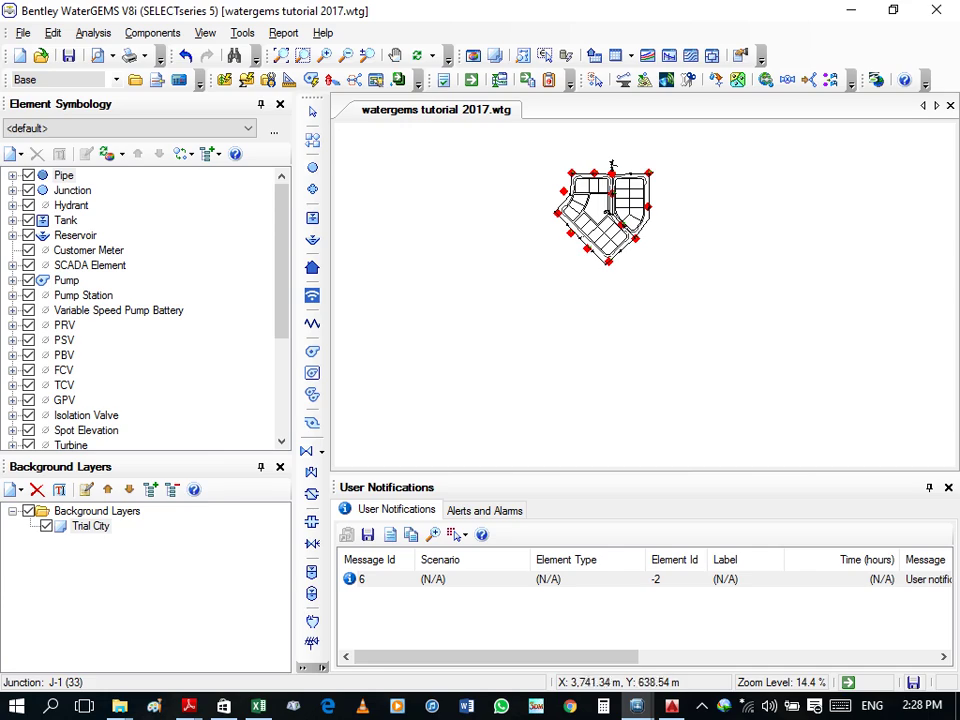
Step: Bring up Complete GP 2018.pdf in Adobe Reader and scroll to section 3.1.1
left_click(154, 706)
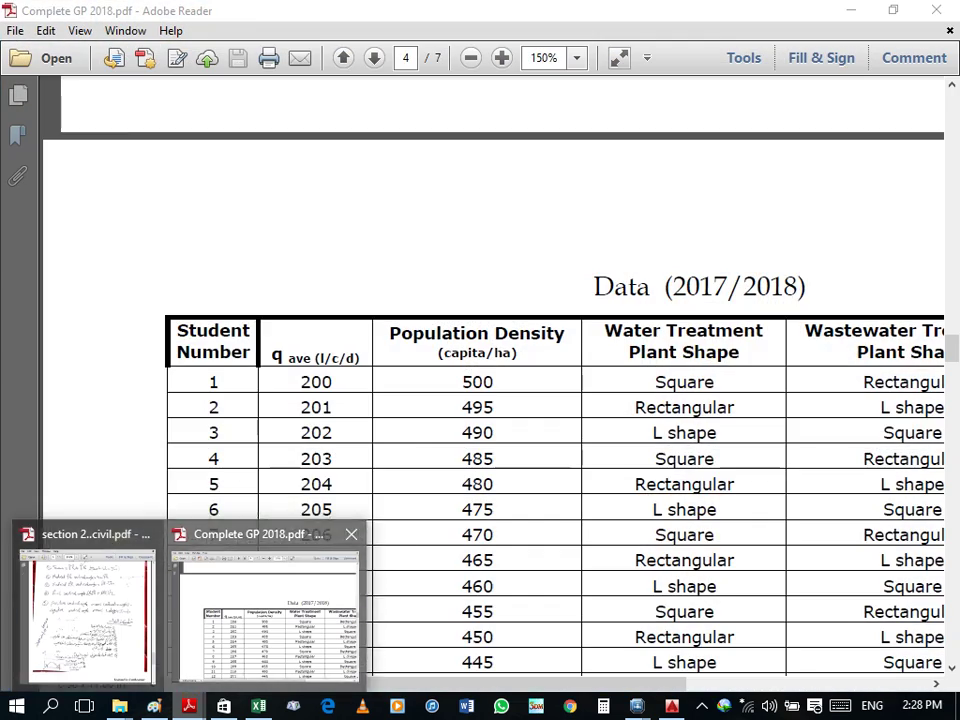
left_click(265, 615)
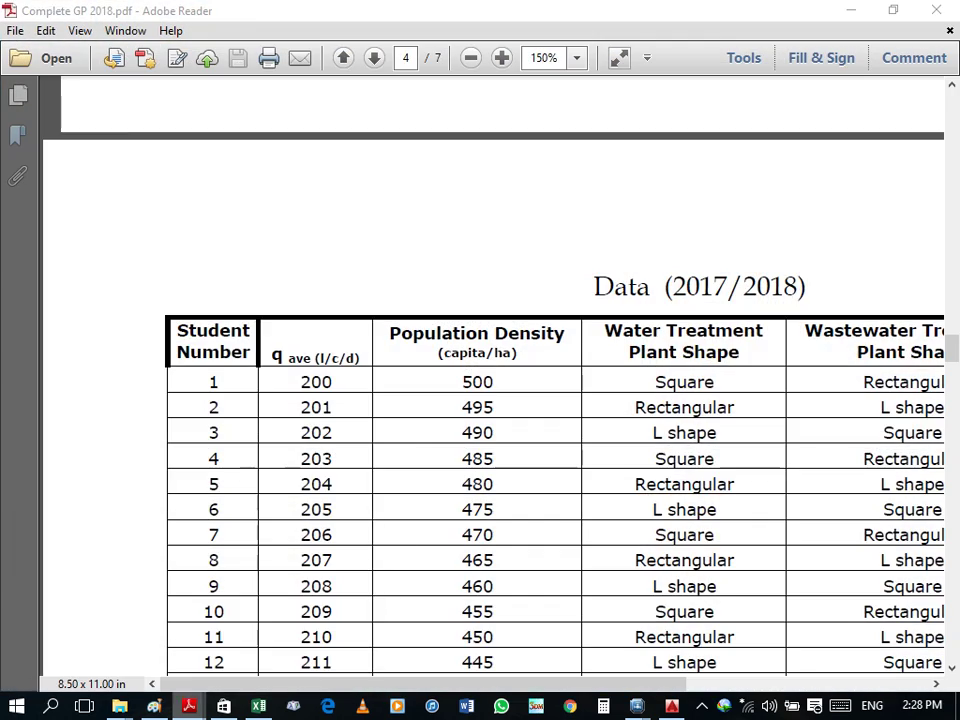
scroll(500, 400, "up", 5)
scroll(500, 400, "up", 5)
scroll(600, 400, "up", 5)
scroll(600, 400, "up", 5)
scroll(600, 400, "up", 5)
scroll(600, 400, "up", 5)
scroll(600, 400, "up", 3)
scroll(600, 400, "down", 2)
scroll(600, 400, "down", 3)
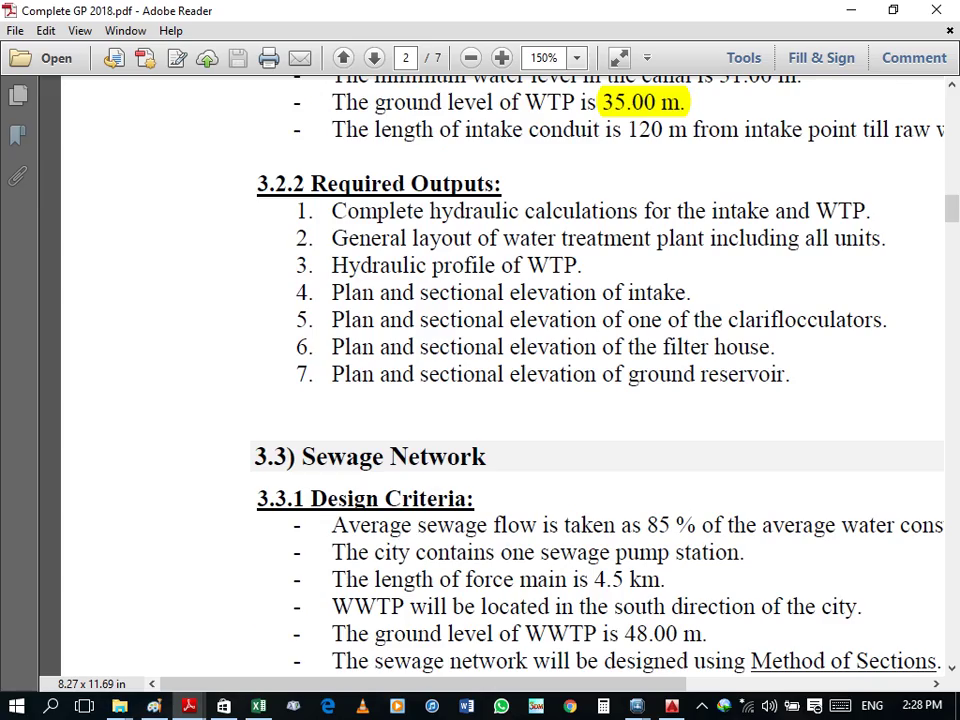
scroll(500, 380, "up", 3)
scroll(500, 380, "up", 5)
scroll(500, 380, "up", 4)
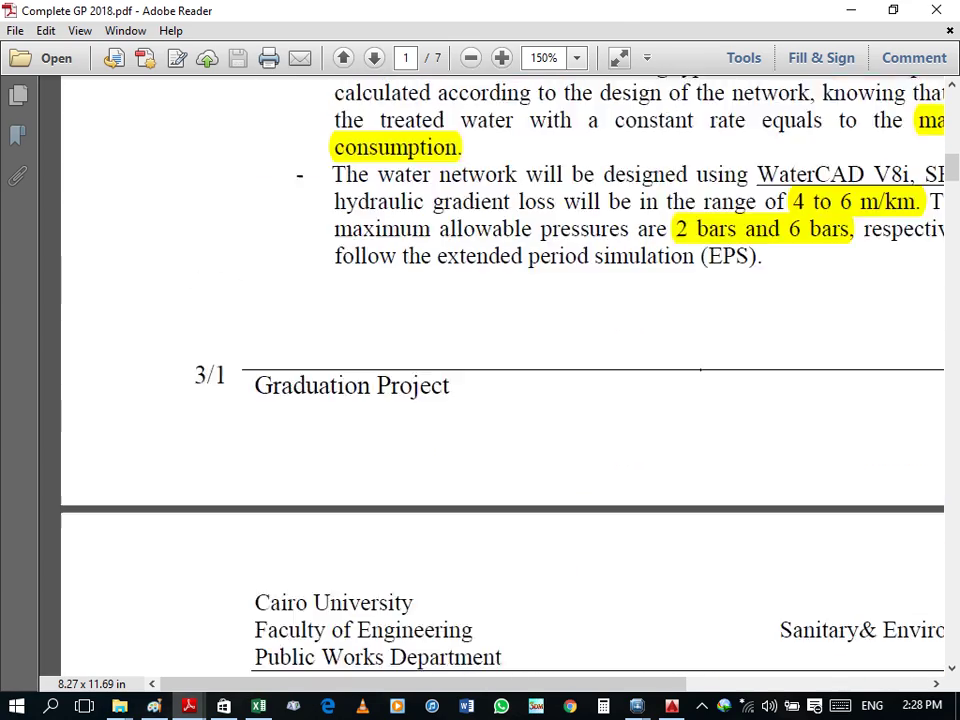
scroll(500, 380, "up", 3)
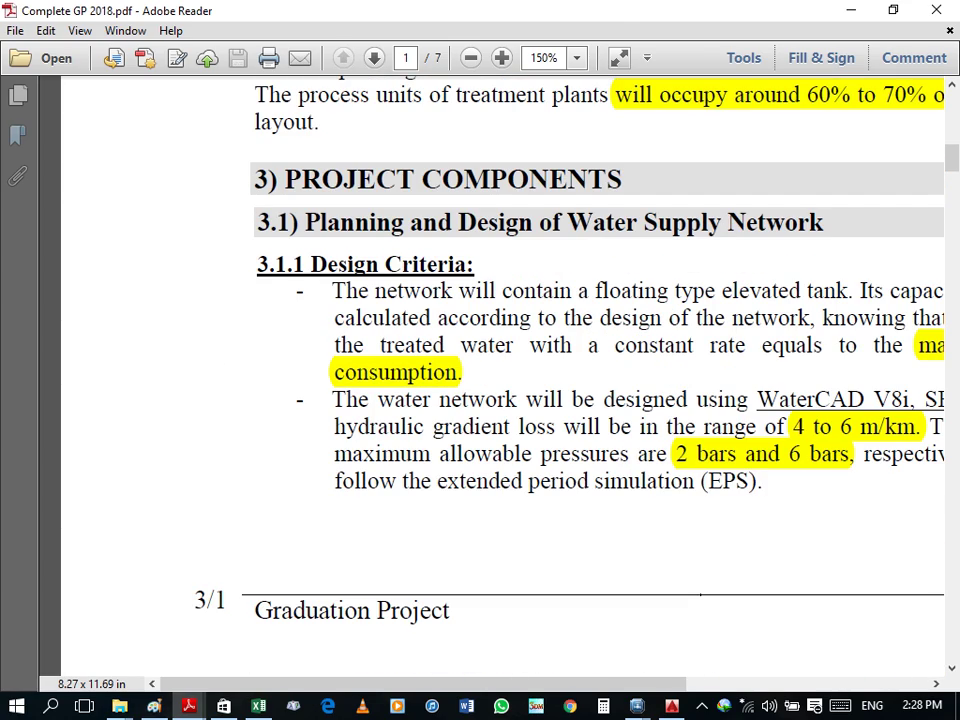
scroll(490, 380, "right", 2)
scroll(490, 380, "right", 4)
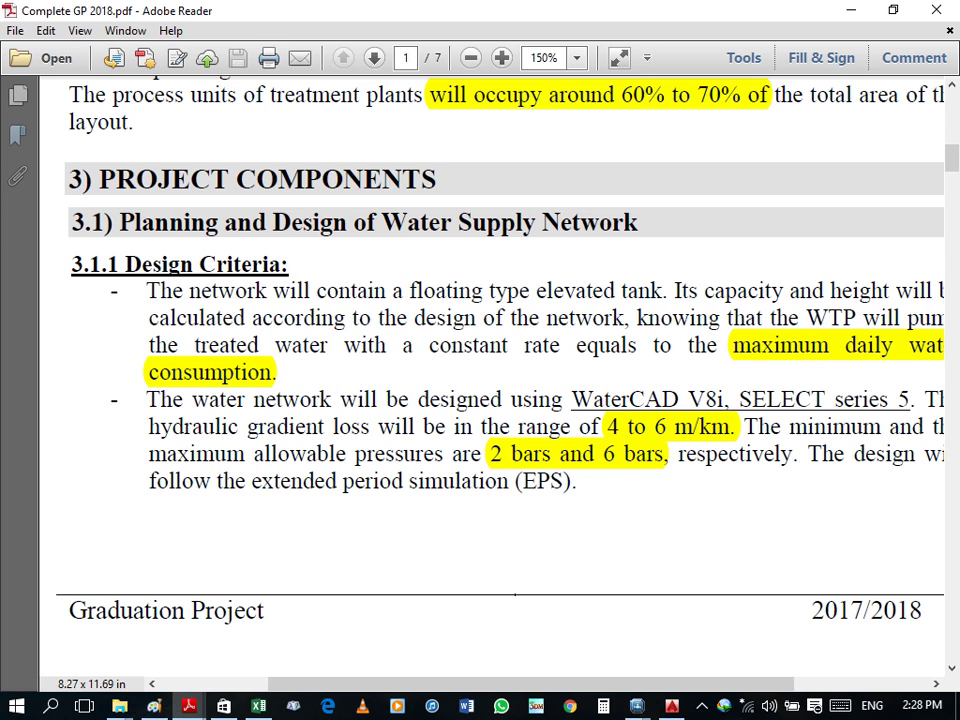
Step: Select the extended period simulation sentence, then minimize Reader and close the blank Paint window
left_click_drag(216, 481, 577, 481)
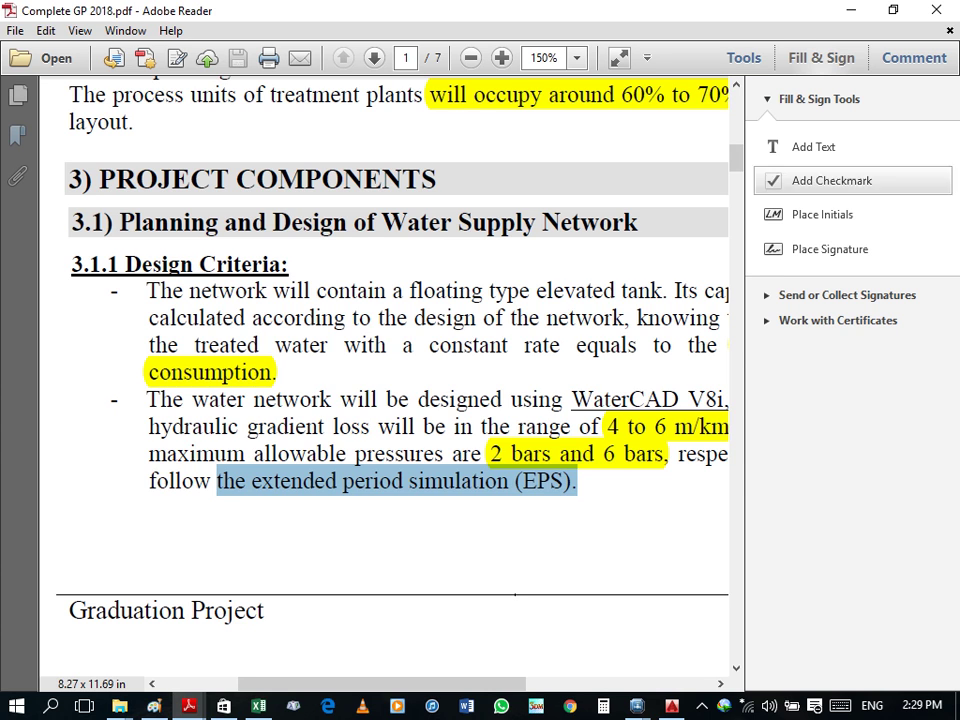
left_click(850, 10)
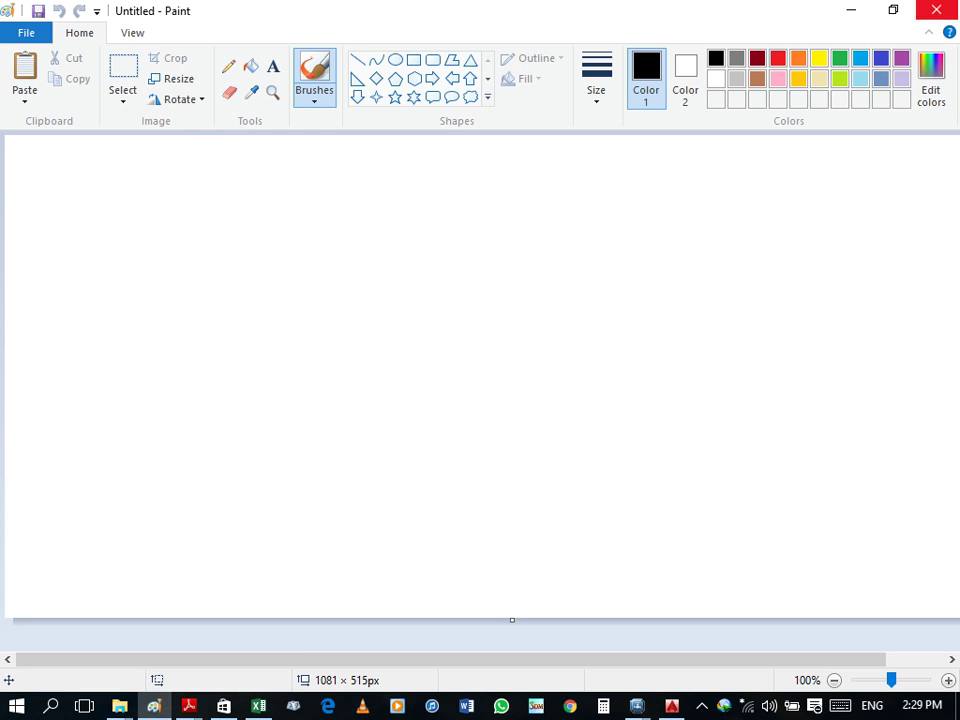
left_click(936, 10)
mouse_move(636, 706)
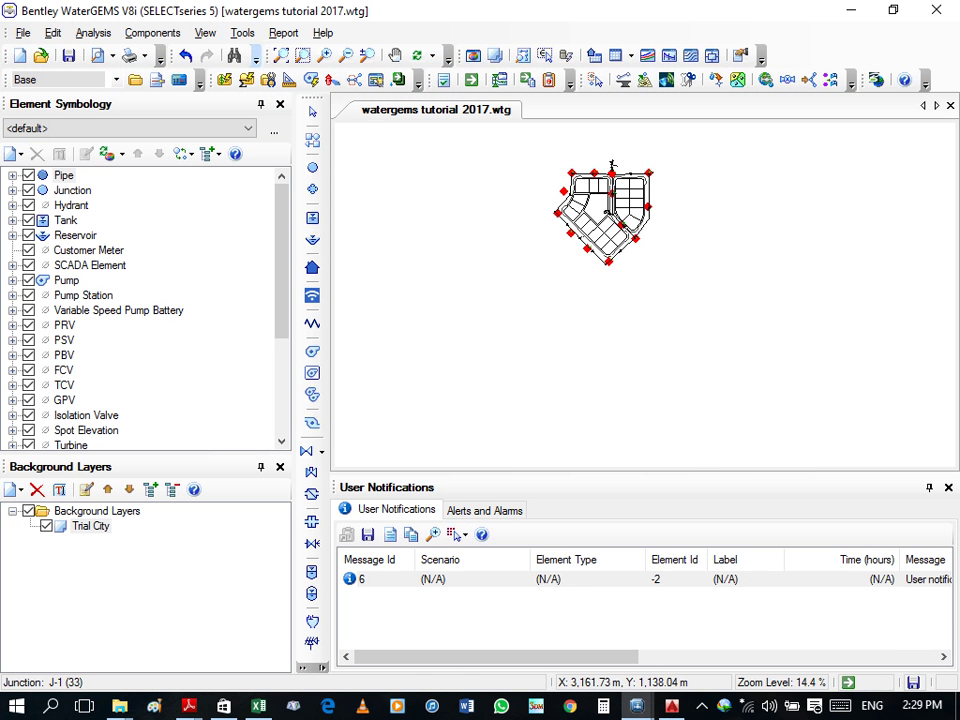
Step: Delete the Pattern civil 2017 hydraulic pattern in the Patterns manager and close it
left_click(152, 32)
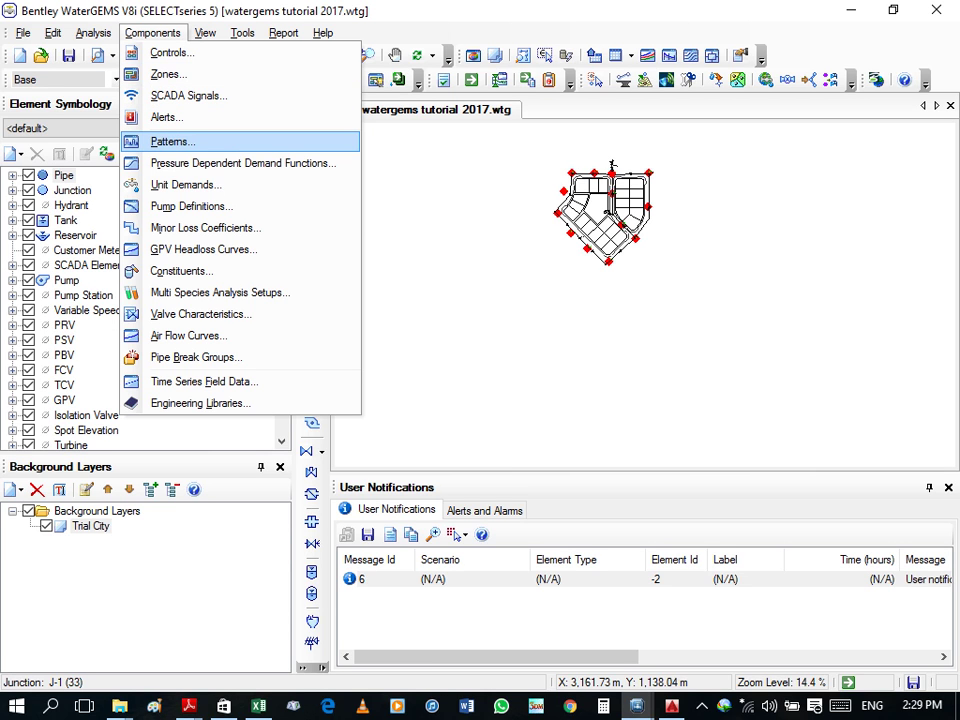
key("Return")
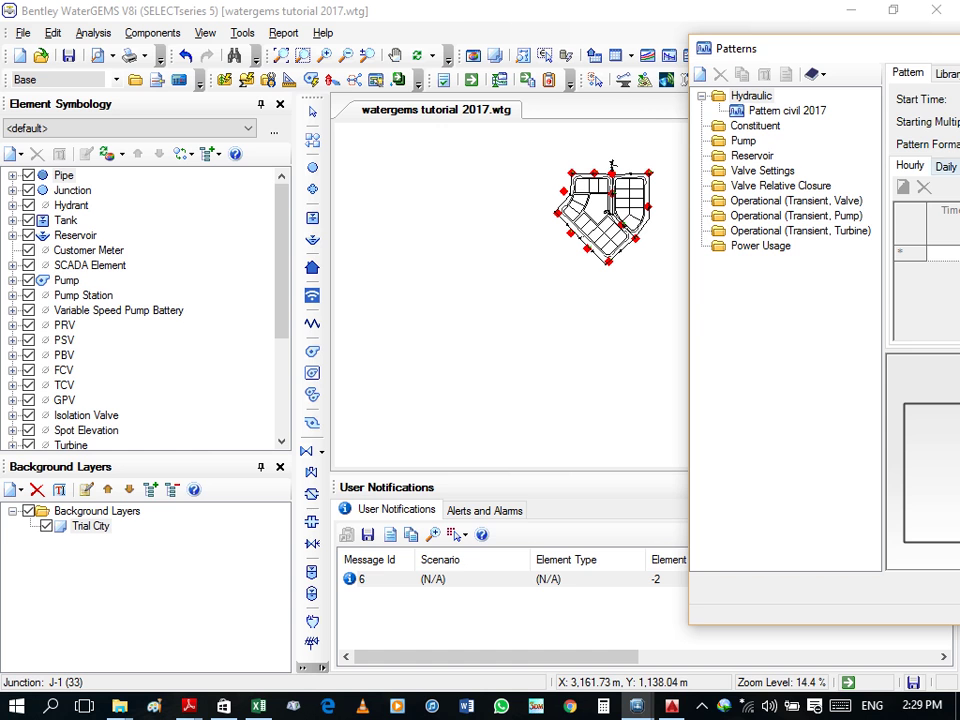
mouse_move(760, 48)
left_mouse_down()
mouse_move(181, 47)
mouse_move(292, 56)
left_mouse_up()
left_click(320, 118)
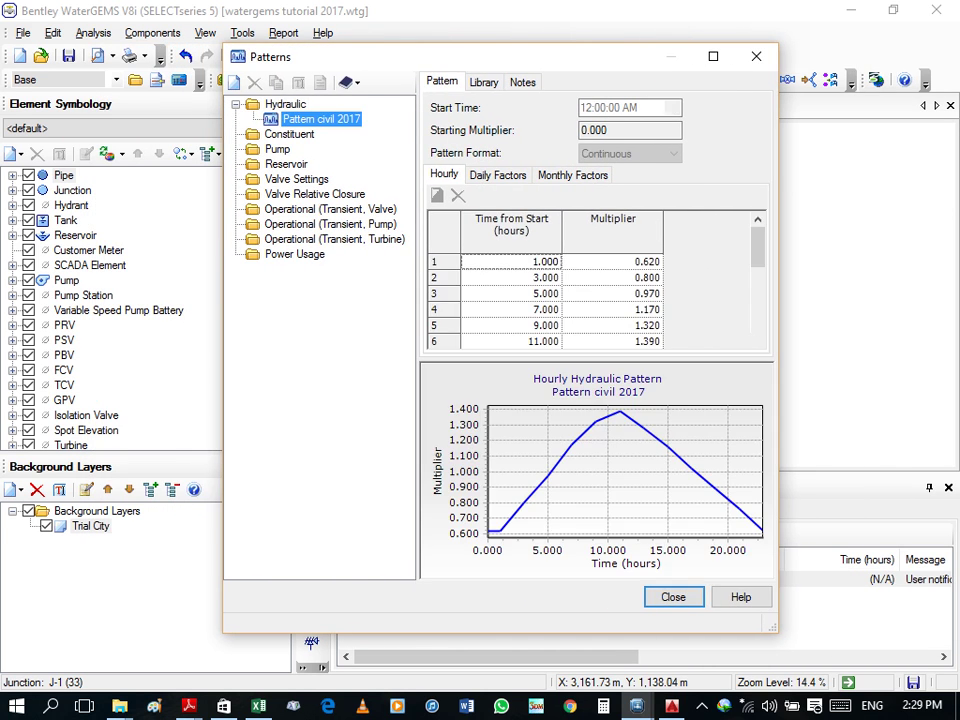
left_click(254, 83)
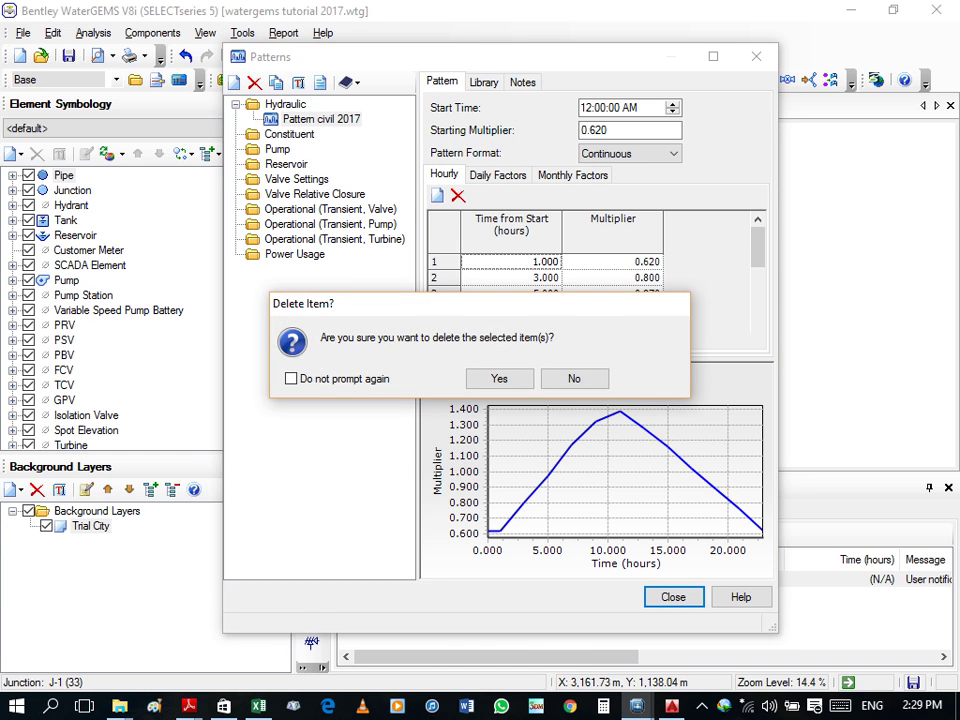
key("Return")
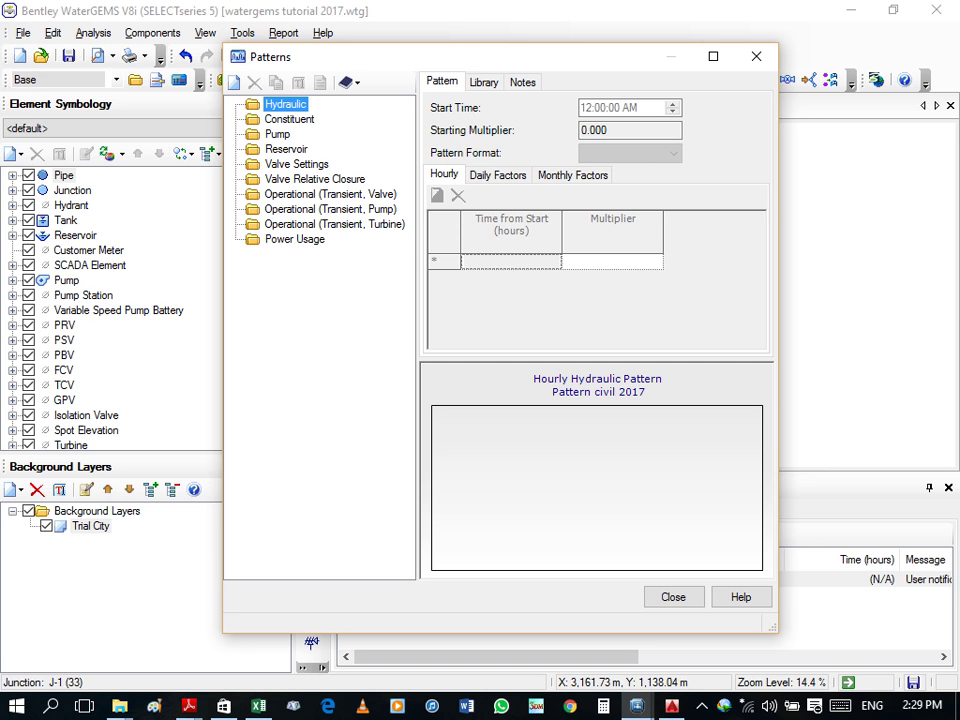
left_click(756, 56)
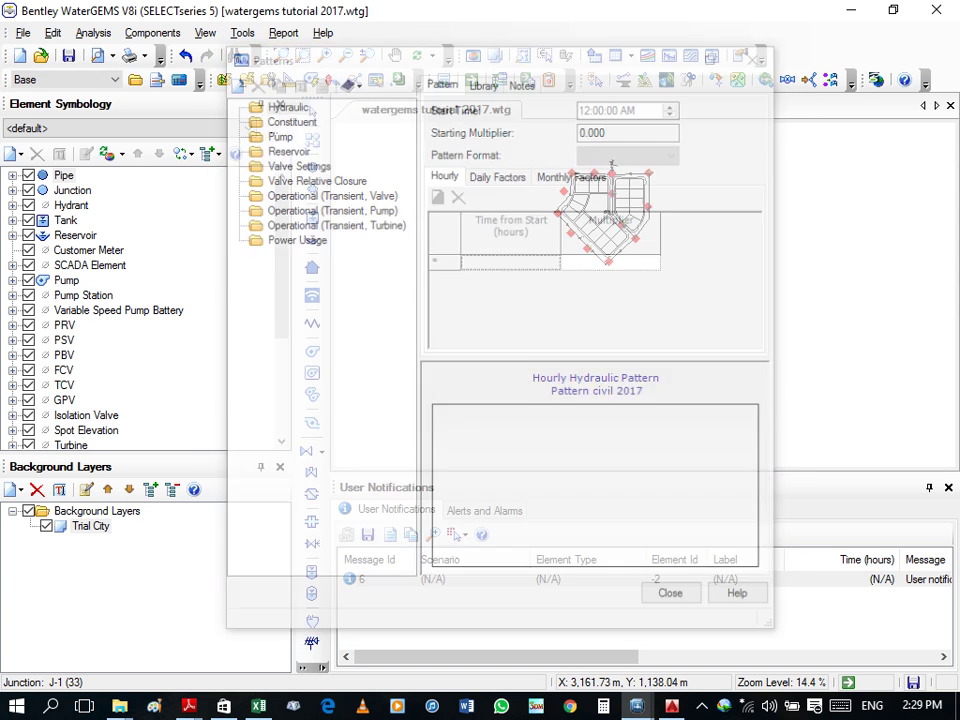
left_click(152, 32)
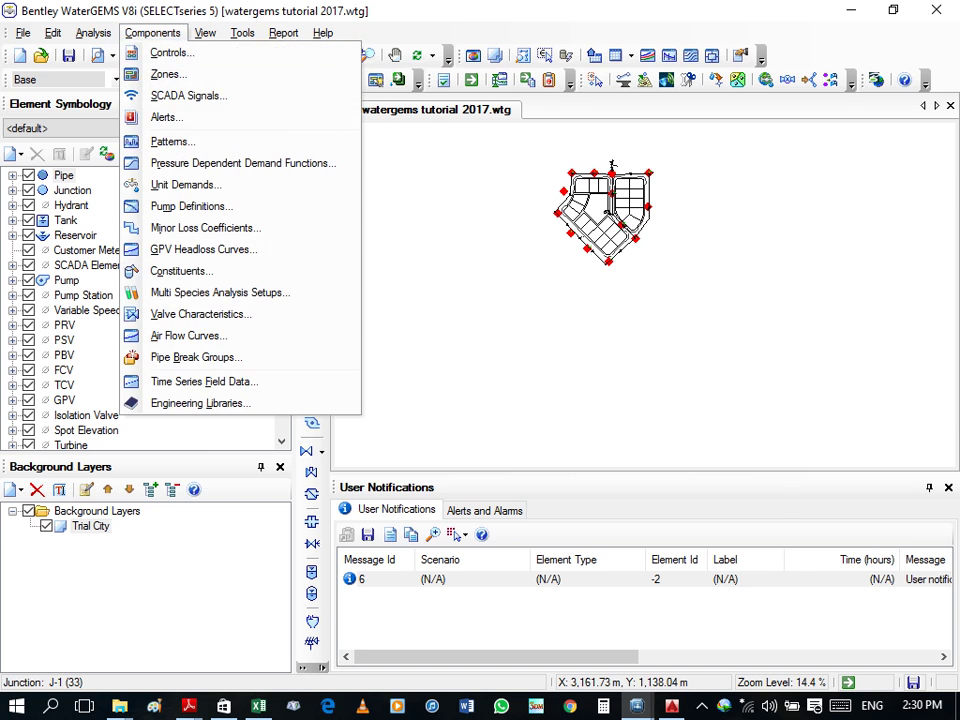
Step: Add a new hydraulic pattern and name it 'nasef 2018'
left_click(172, 141)
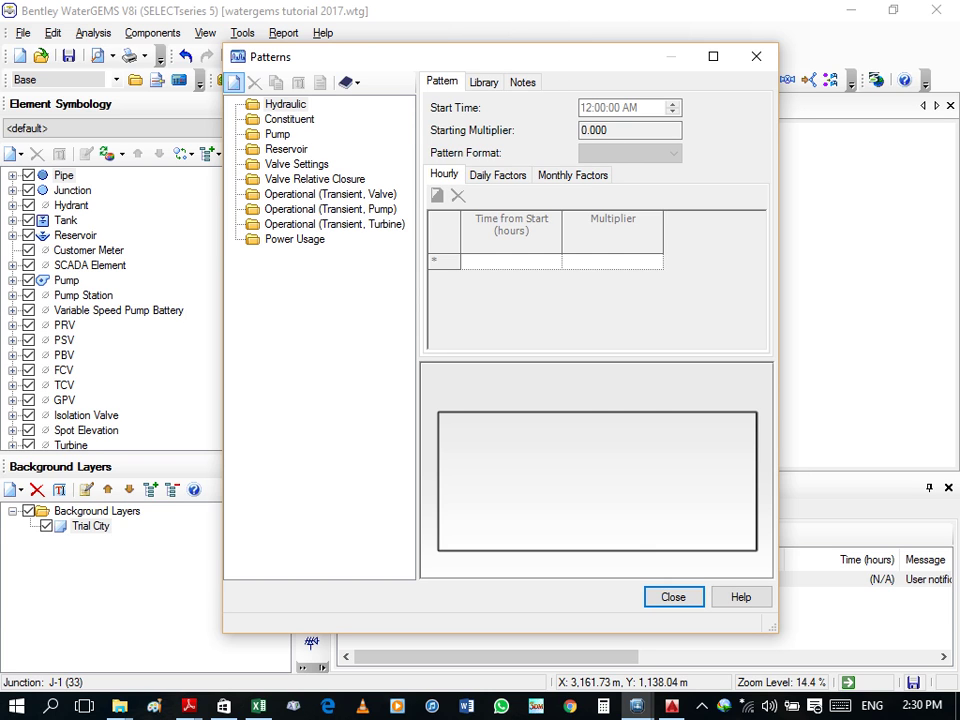
left_click(233, 82)
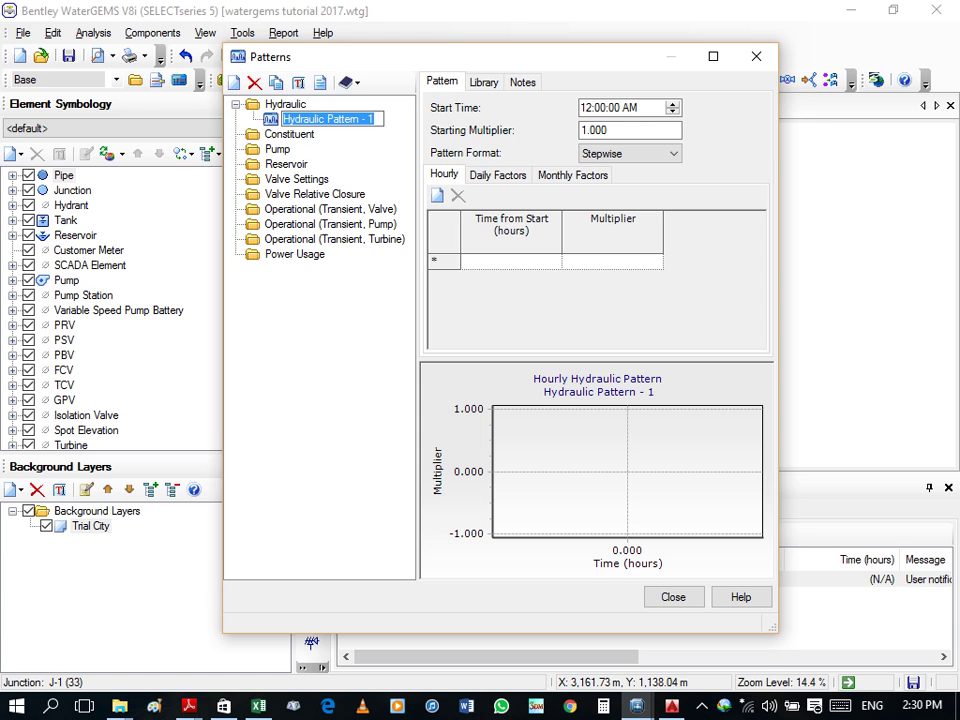
key("BackSpace")
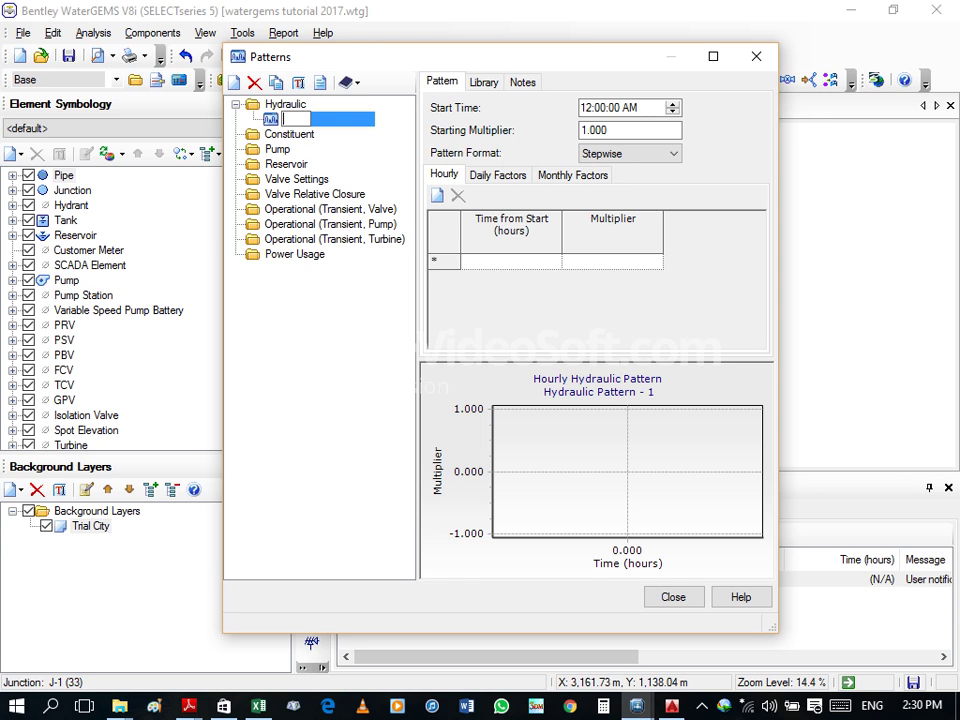
type("nasef 2018")
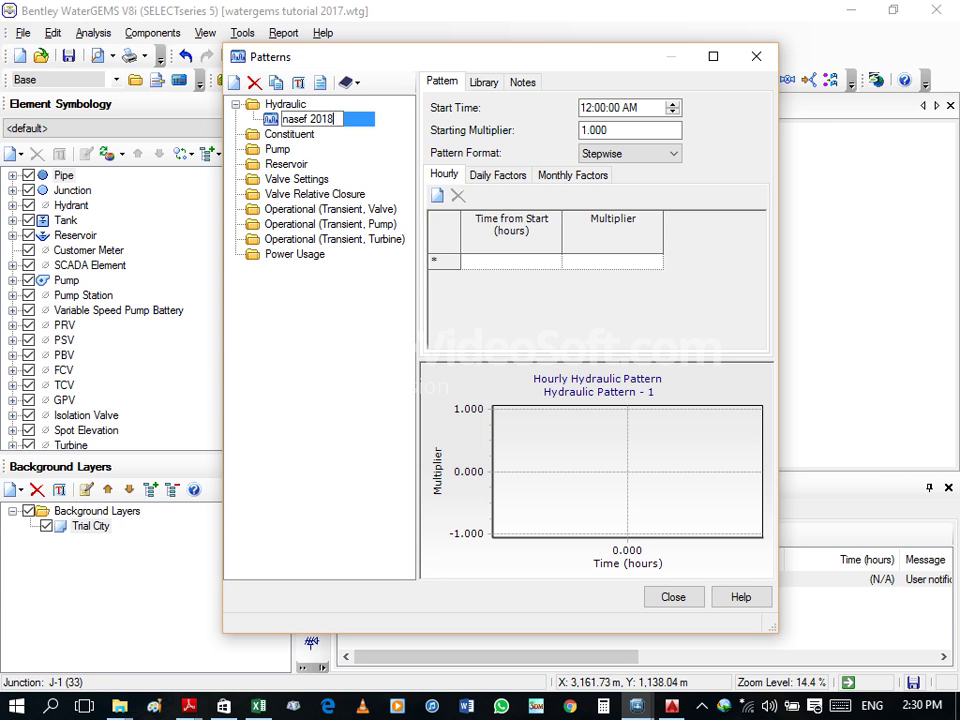
key("Return")
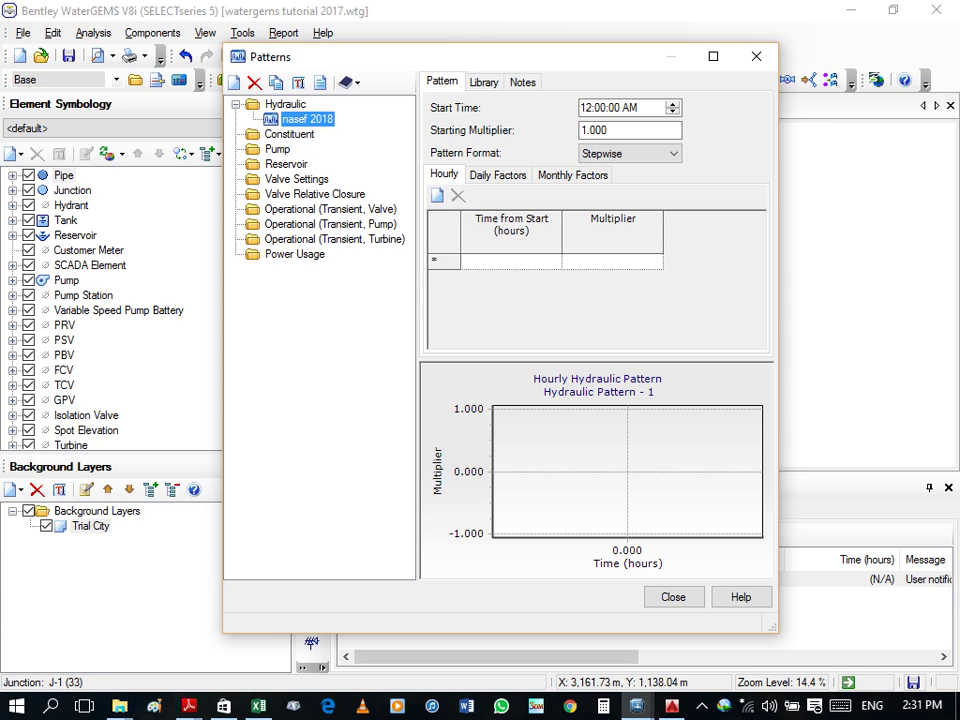
key("Return")
left_click(510, 261)
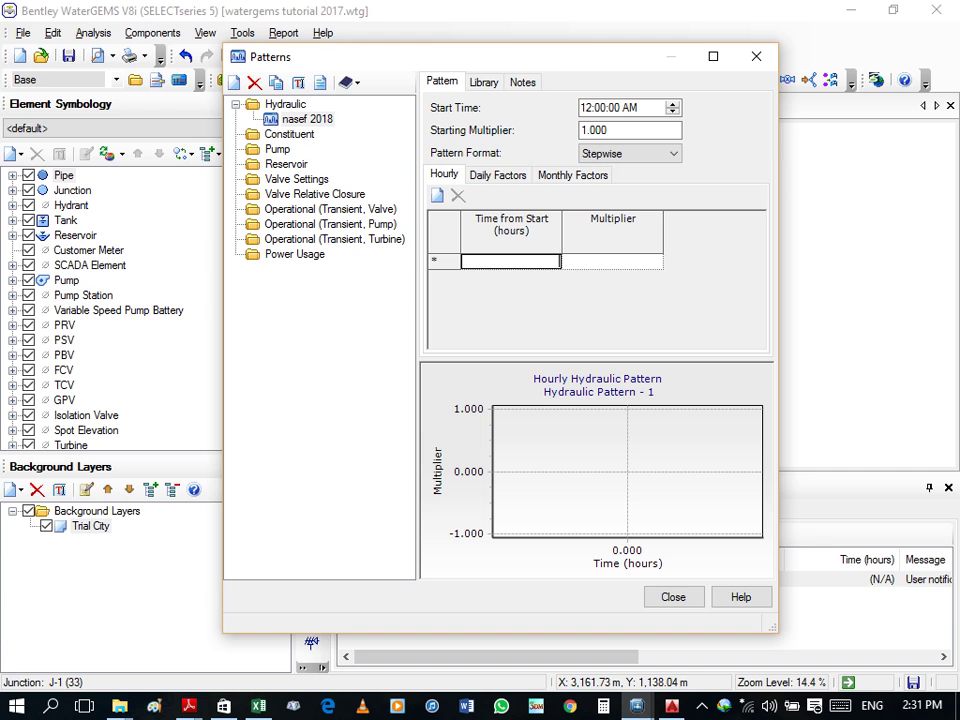
mouse_move(189, 706)
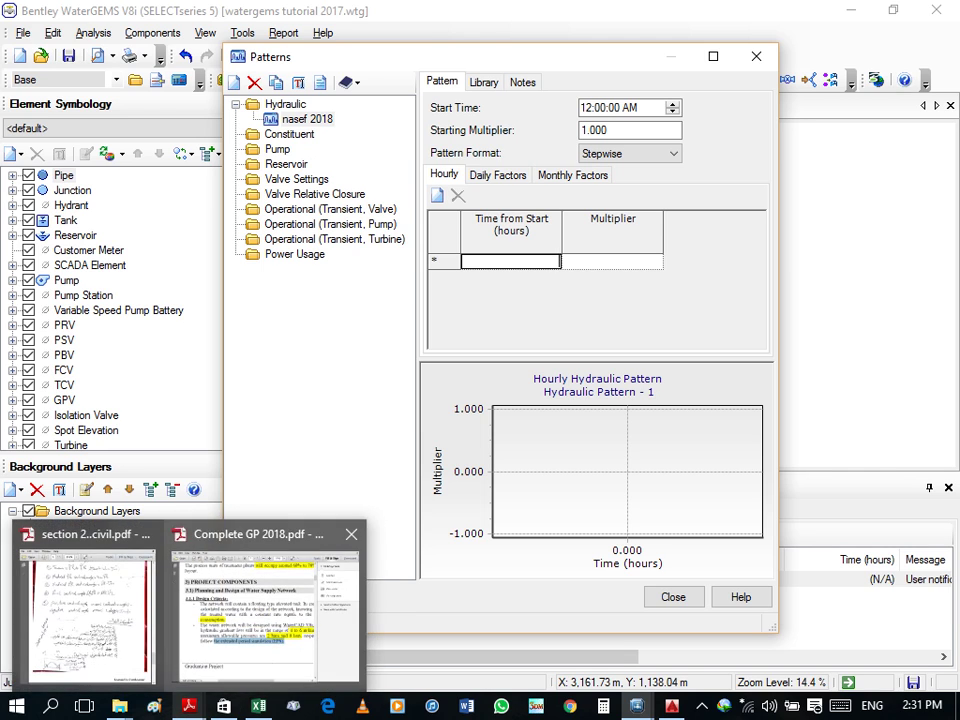
Step: Locate the two-hourly Peak Factor table on page 1 of Complete GP 2018.pdf, then return to WaterGEMS
left_click(265, 600)
scroll(380, 380, "down", 4)
scroll(380, 380, "down", 4)
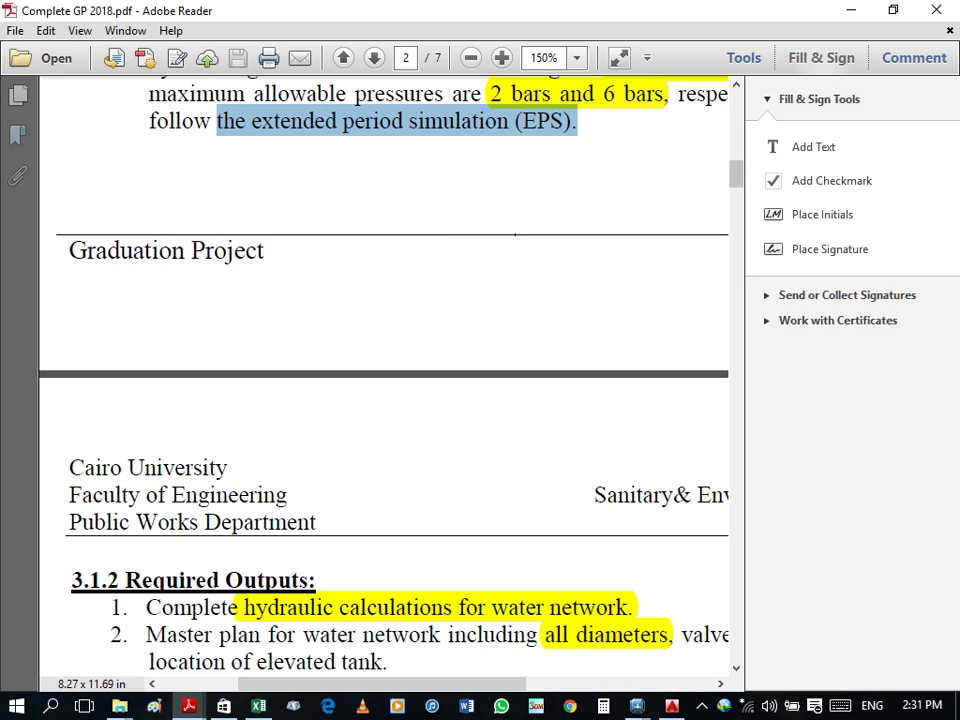
scroll(380, 380, "down", 4)
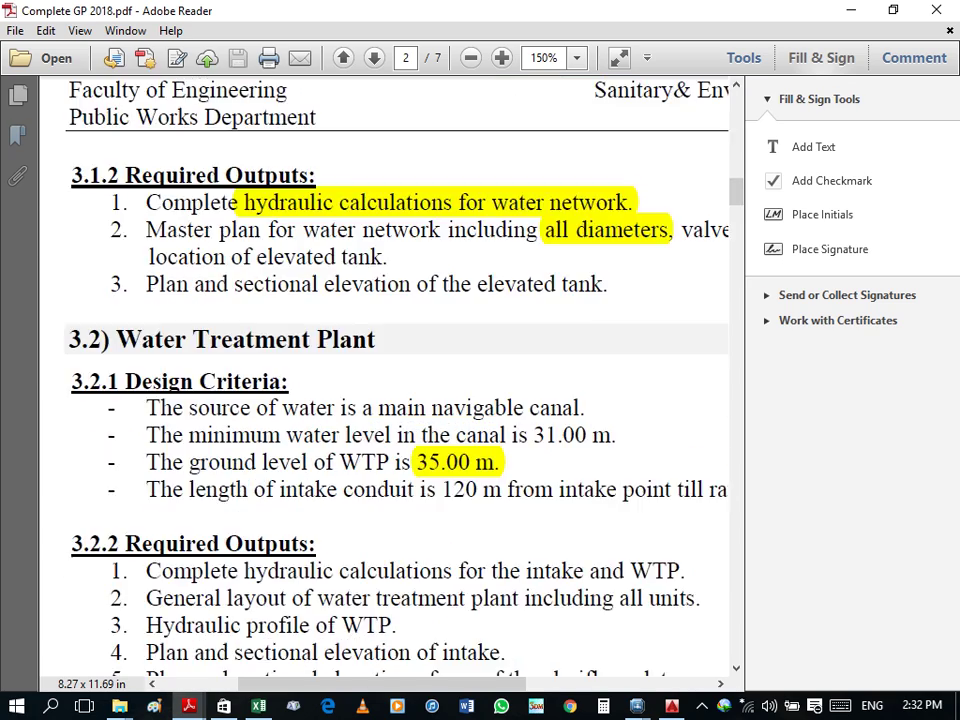
scroll(380, 380, "down", 3)
scroll(380, 380, "down", 3)
scroll(380, 380, "down", 4)
scroll(380, 380, "down", 4)
scroll(380, 380, "down", 4)
scroll(380, 380, "down", 4)
scroll(380, 380, "down", 4)
scroll(380, 380, "down", 4)
scroll(380, 380, "down", 4)
scroll(380, 380, "down", 4)
scroll(380, 380, "down", 4)
scroll(380, 380, "down", 4)
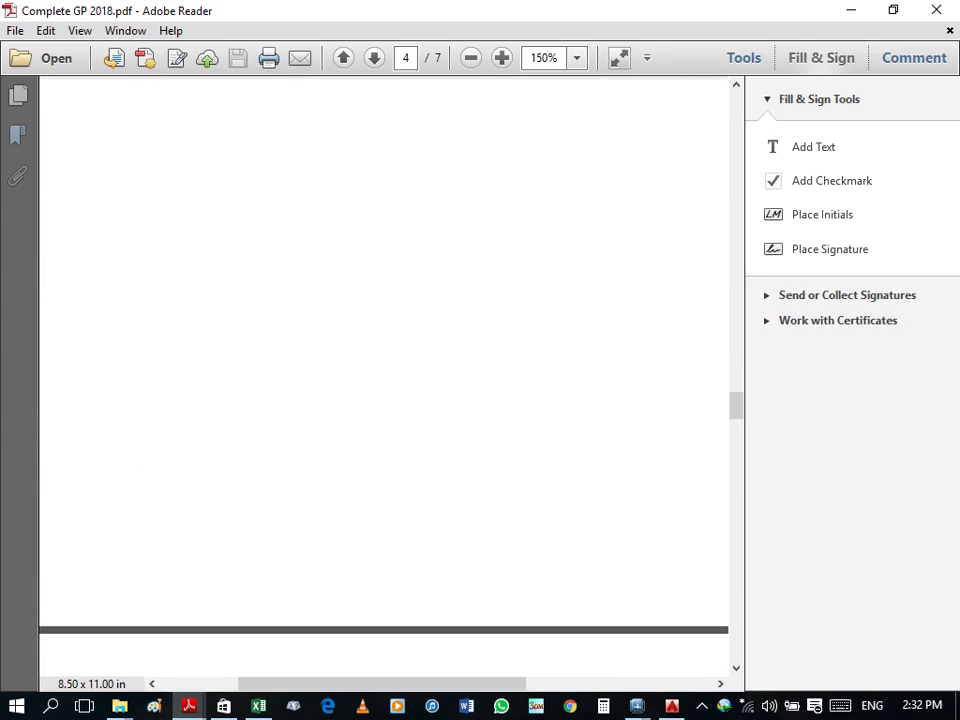
scroll(380, 380, "up", 10)
scroll(380, 380, "up", 10)
scroll(380, 380, "up", 5)
scroll(380, 380, "up", 3)
scroll(380, 380, "right", 3)
scroll(380, 380, "right", 2)
scroll(380, 380, "left", 1)
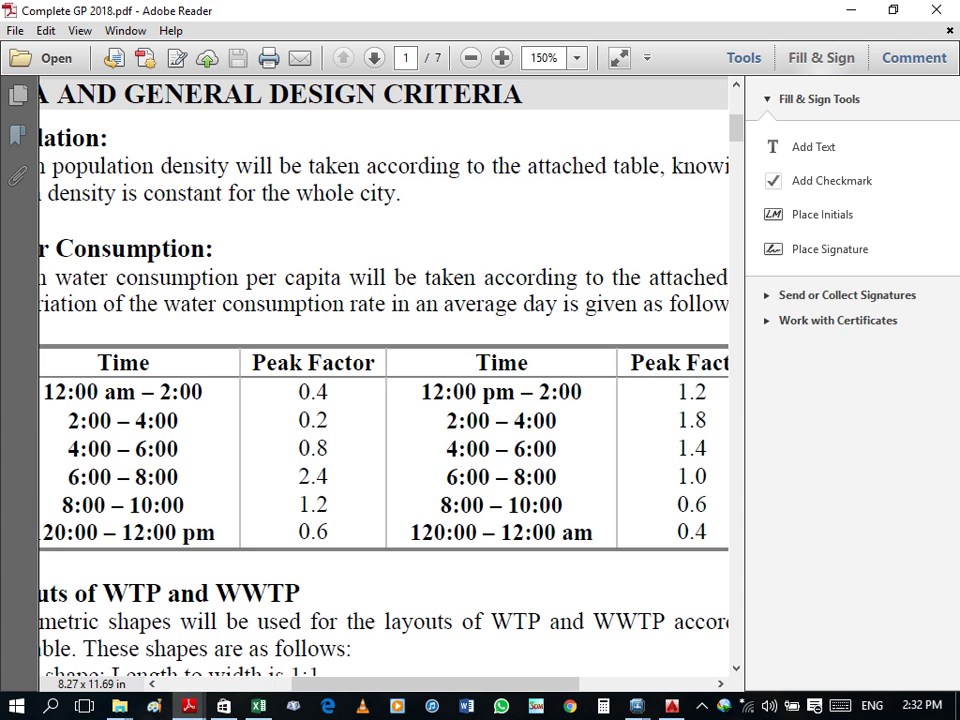
key("alt+Tab")
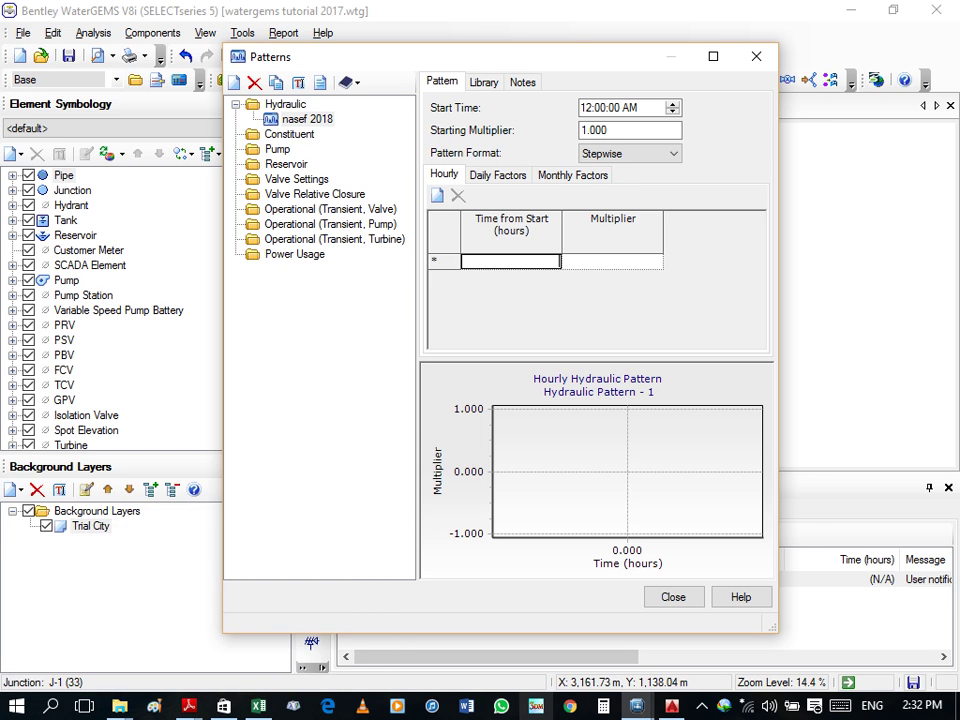
Step: In Excel Book1, enter 1, 3, 5, 7 in I3:I6 and fill down to 23 in I14
left_click(258, 706)
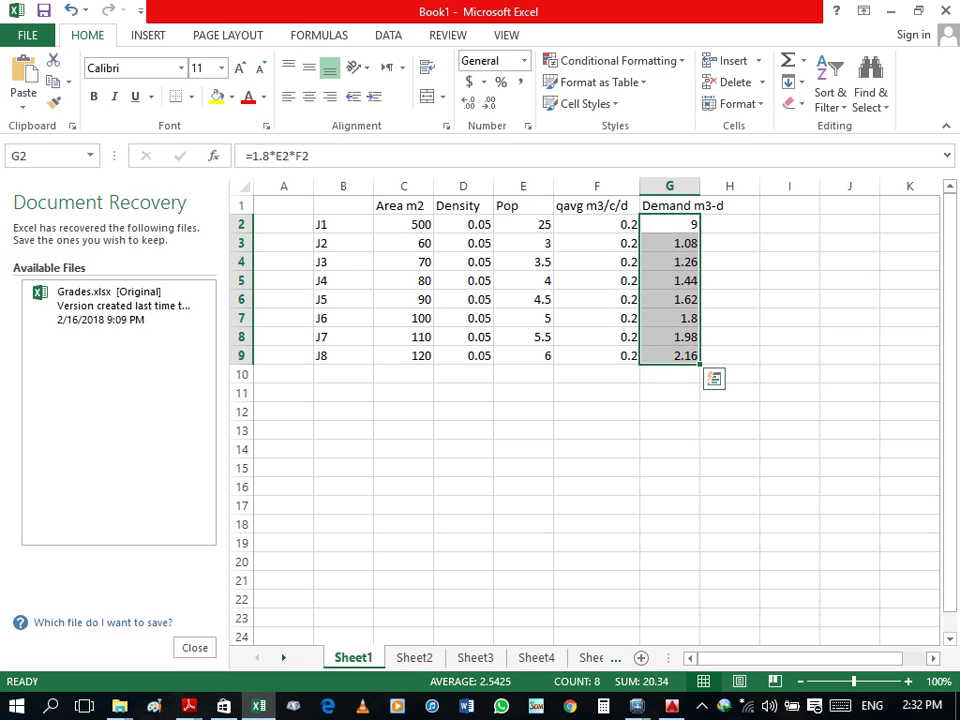
left_click_drag(800, 658, 822, 658)
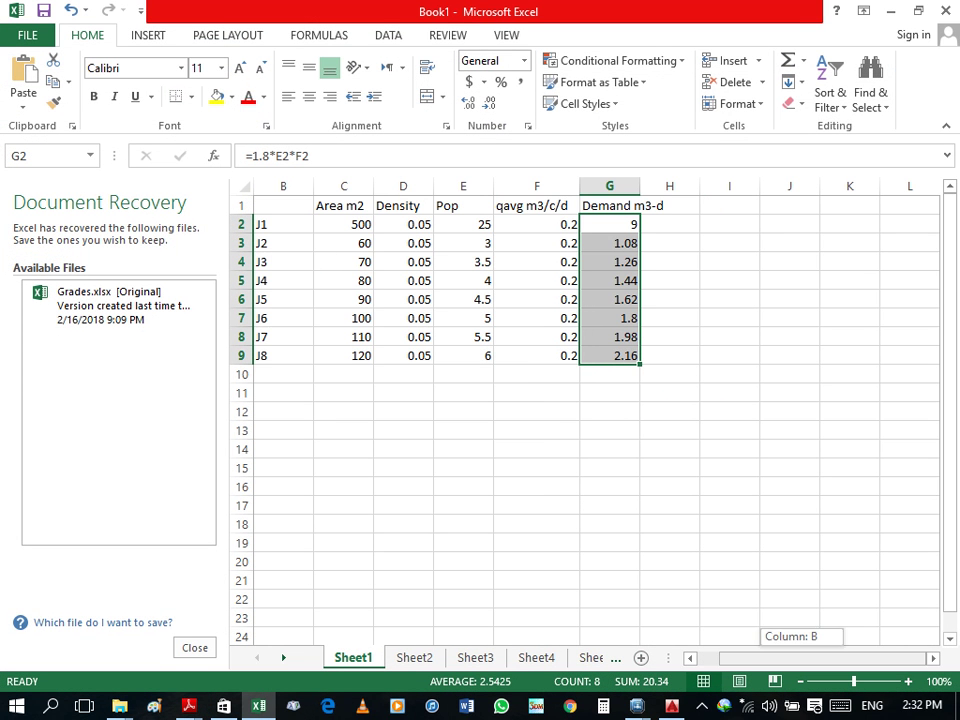
left_click(729, 243)
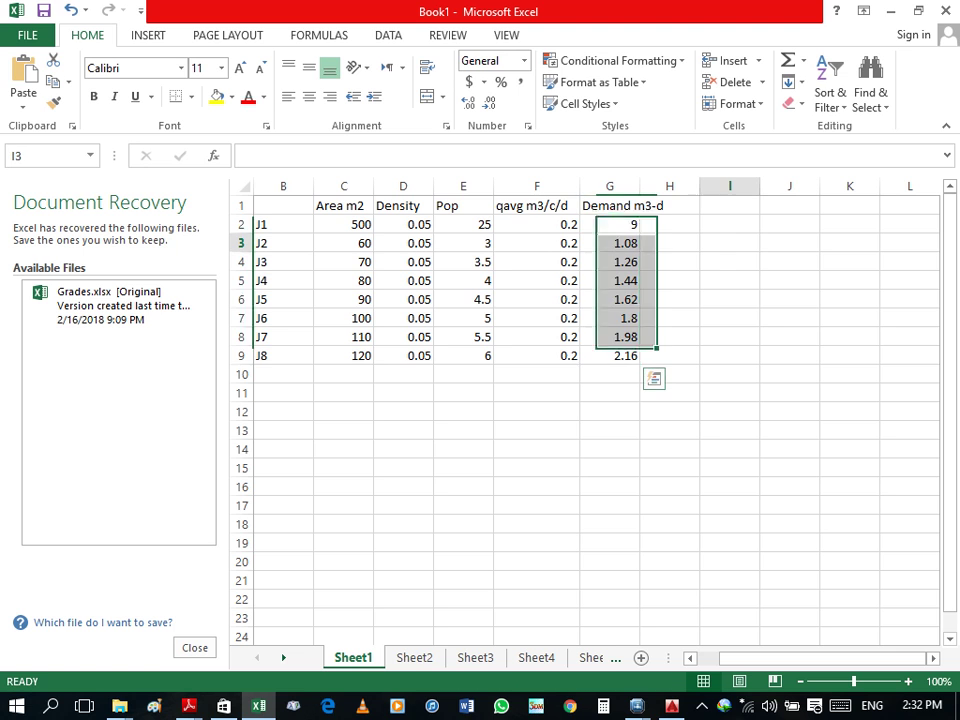
type("1")
key("Return")
type("3")
key("Return")
type("5")
key("Return")
type("7")
key("Return")
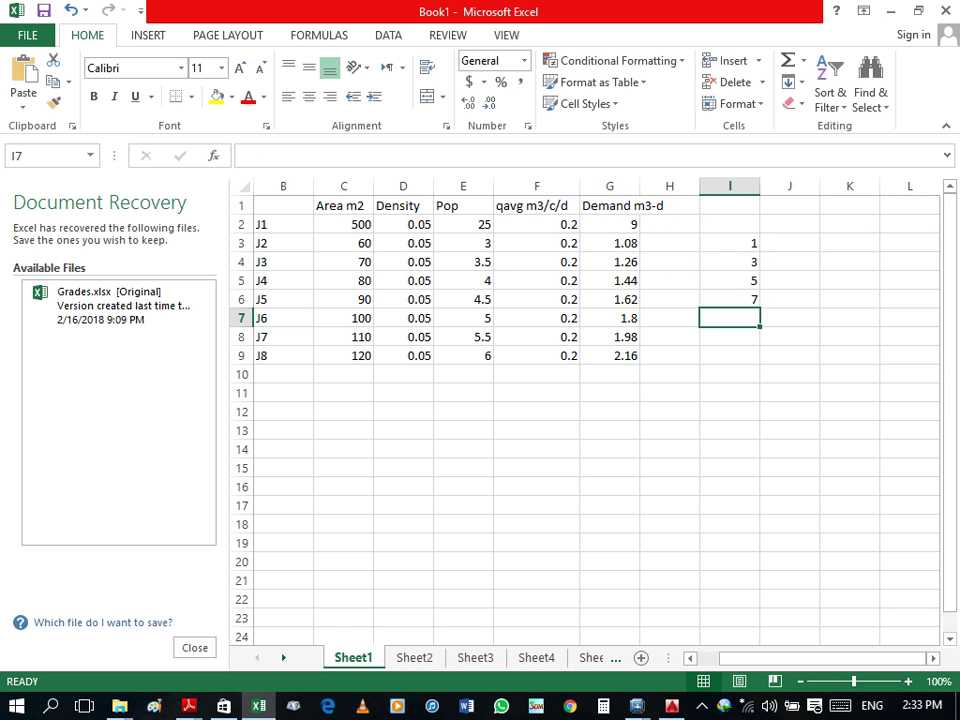
mouse_move(729, 243)
left_mouse_down()
mouse_move(729, 299)
mouse_move(760, 438)
left_mouse_up()
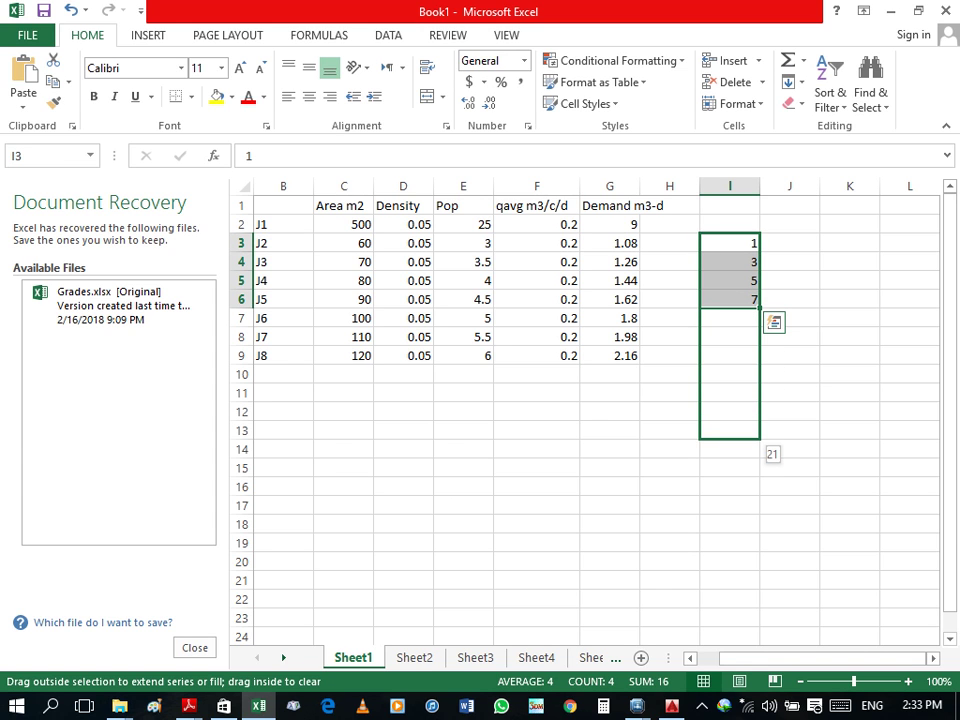
left_click_drag(760, 439, 760, 458)
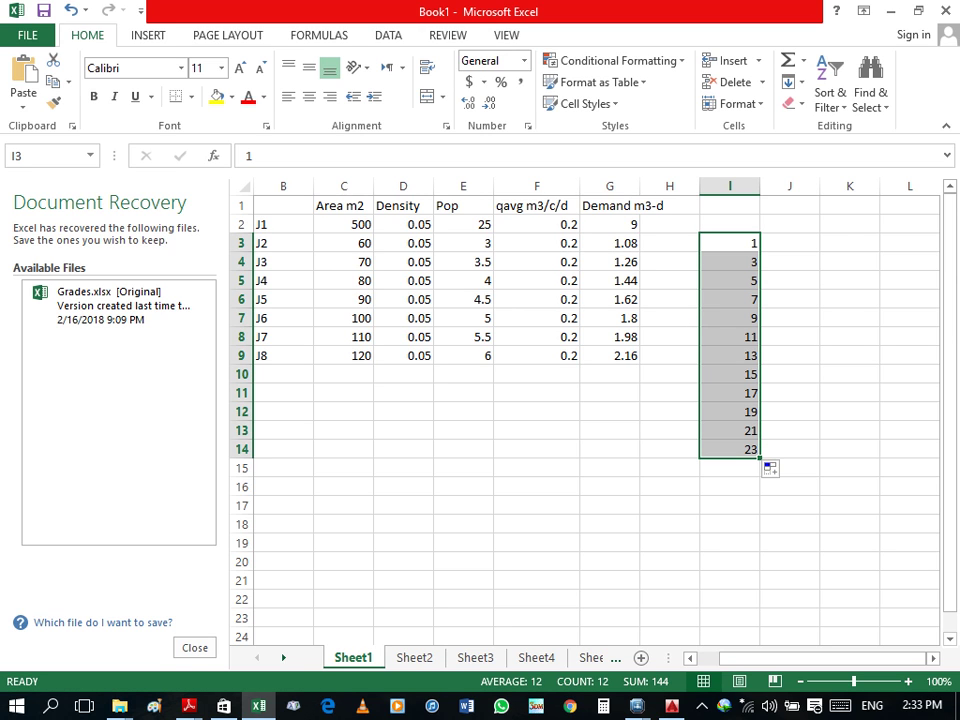
Step: Enter multipliers 0.62, 0.8, 0.97, 1.17 and 1.32 in J3:J7
left_click(789, 243)
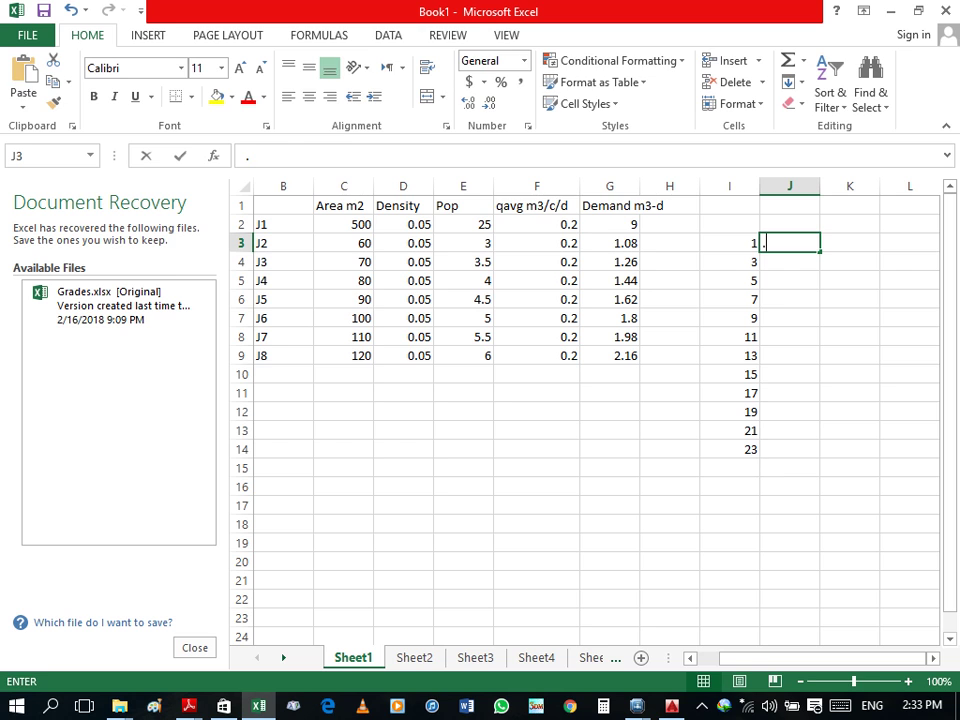
type(".62")
key("Return")
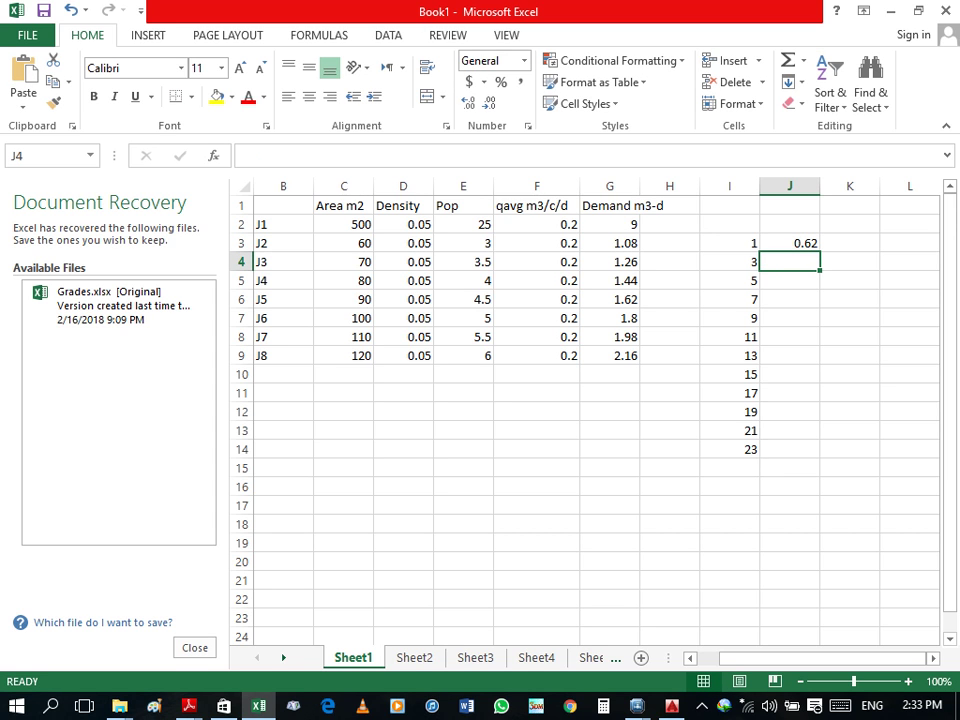
type("0.8")
key("Return")
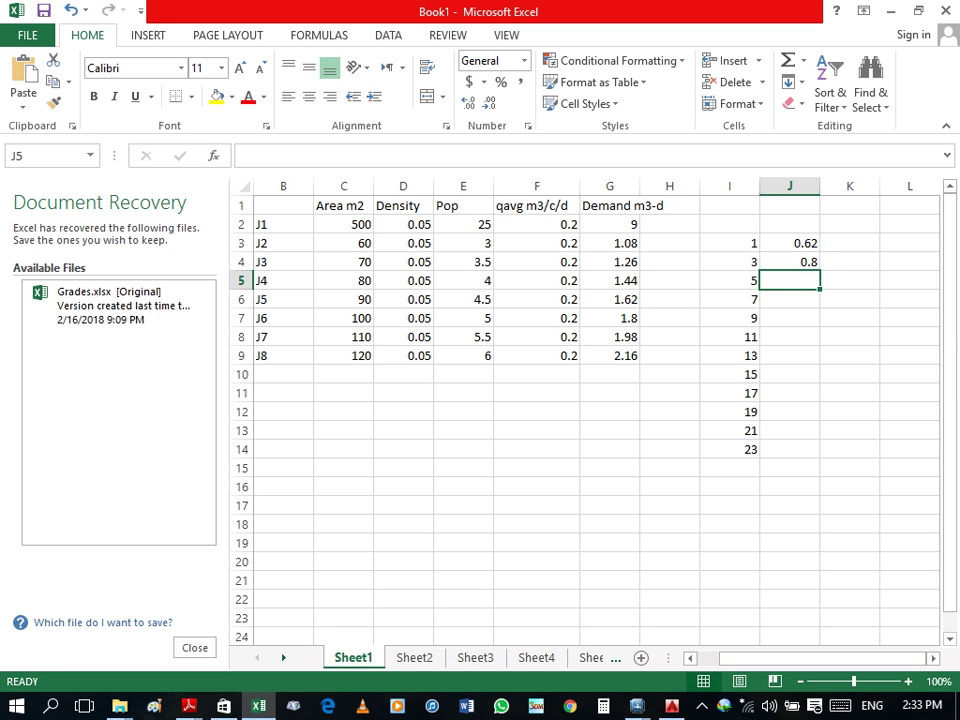
type("0.97")
key("Return")
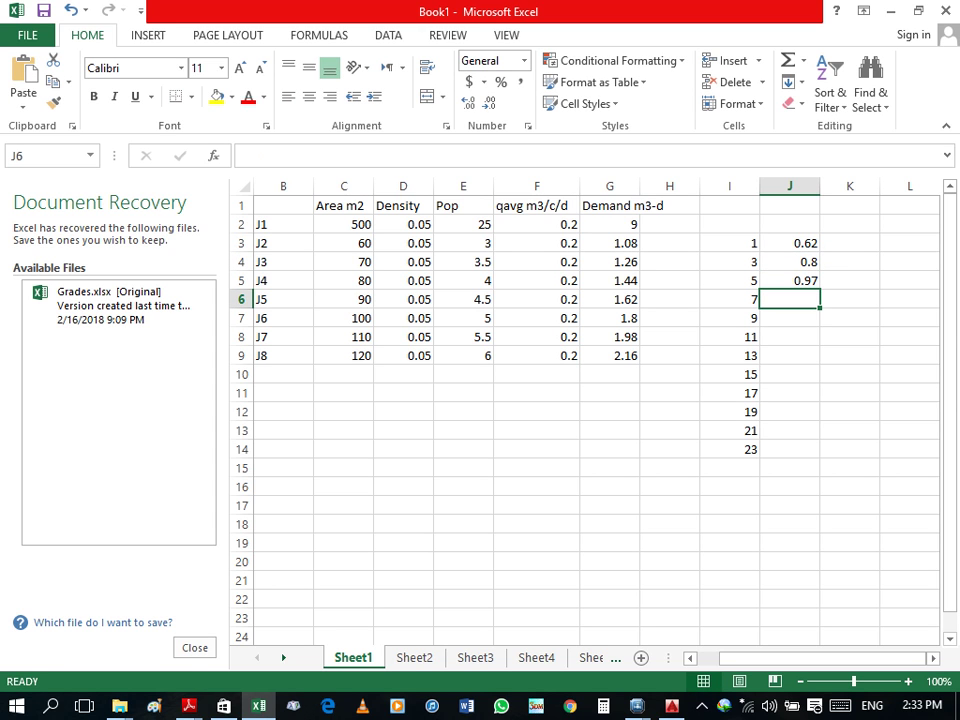
type("1.17")
key("Return")
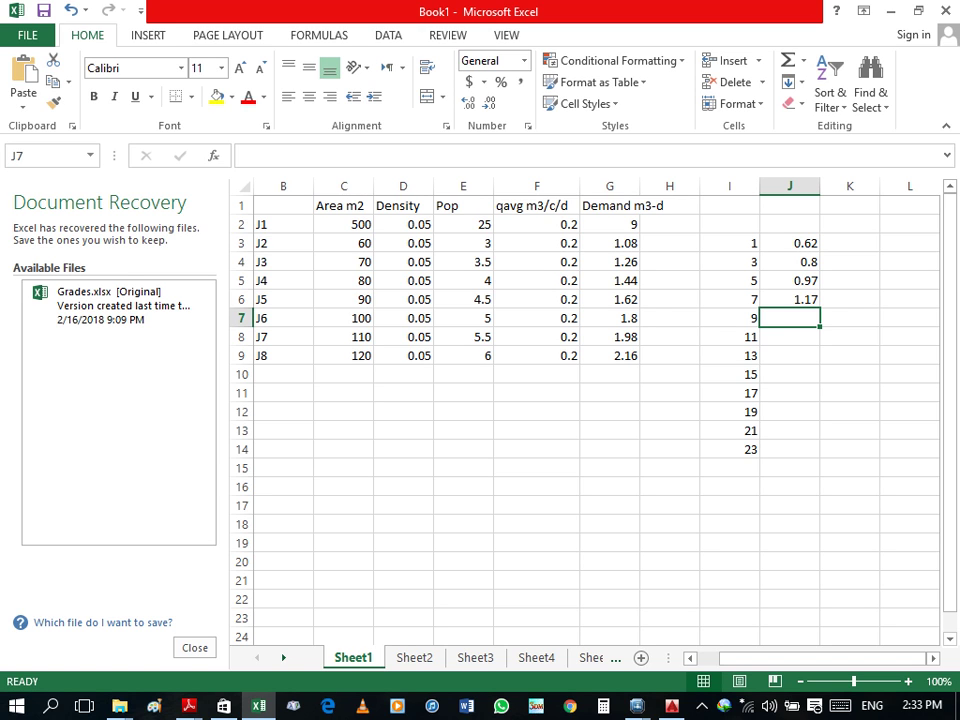
type("1.")
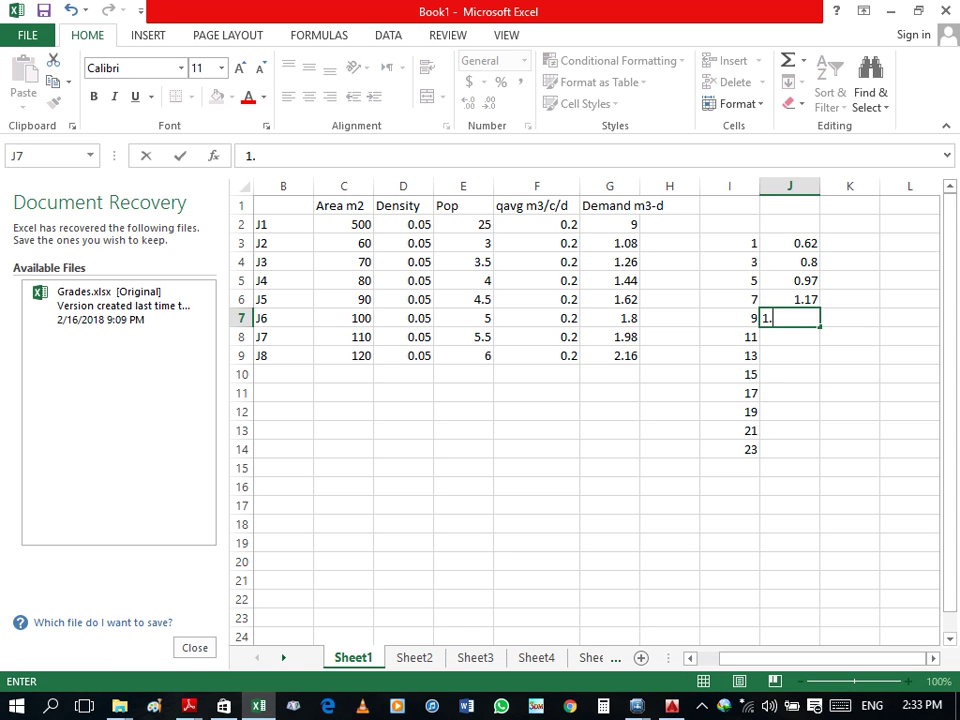
type("32")
key("Return")
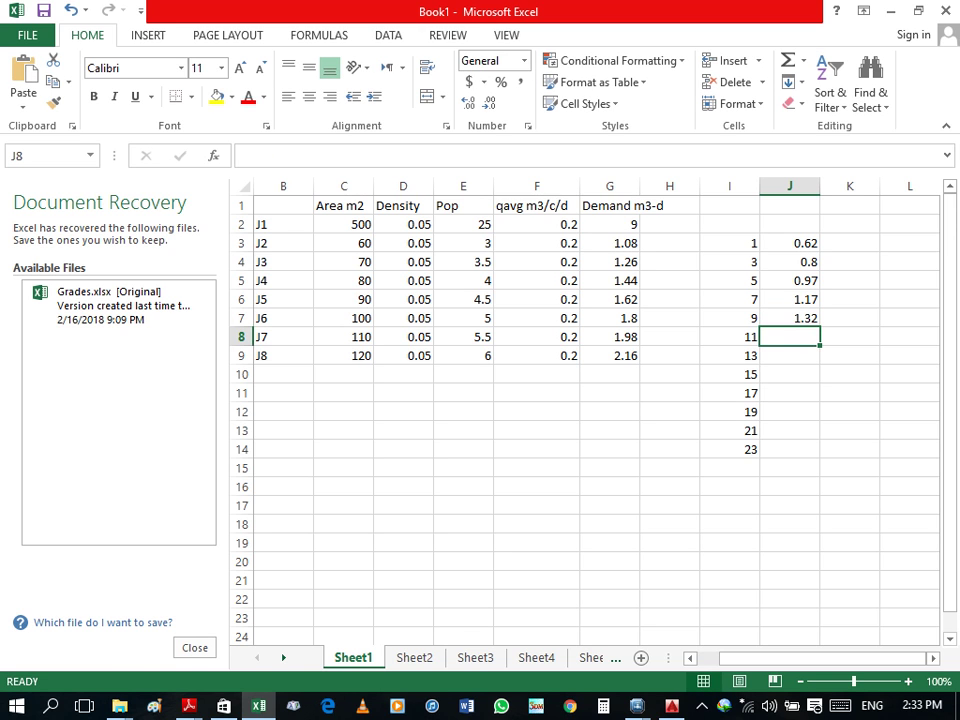
Step: Enter 1.39, 1.28, 1.16, 1.02, 0.89, 0.76 and 0.62 in J8:J14, fixing the mistyped J8
type("1.39")
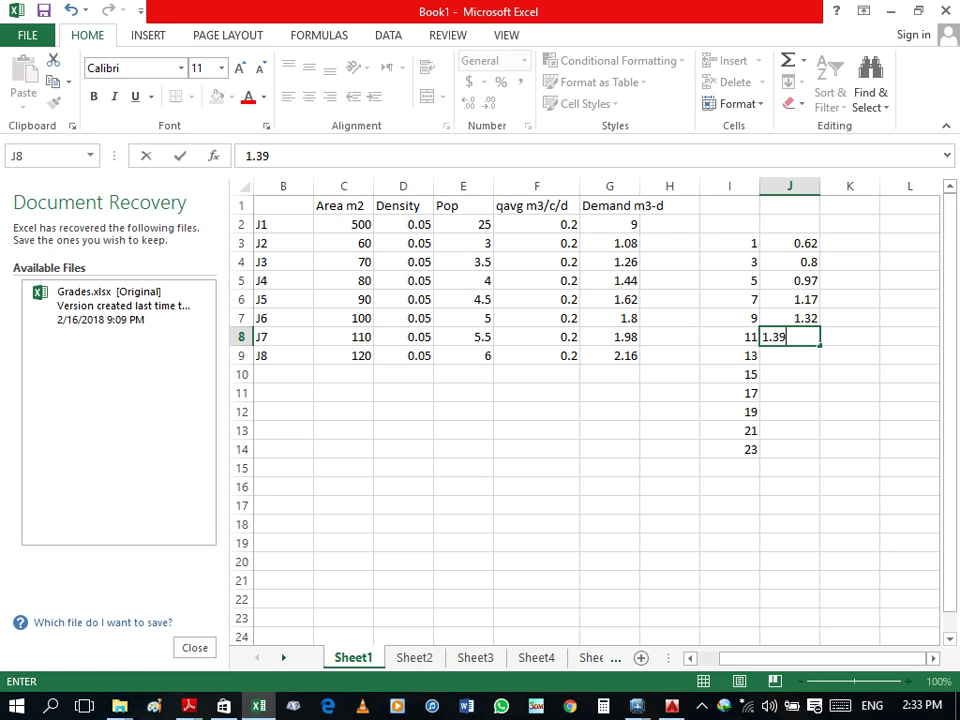
type("1.28")
key("F2")
key("BackSpace")
key("BackSpace")
key("BackSpace")
key("BackSpace")
key("ctrl+Return")
key("Return")
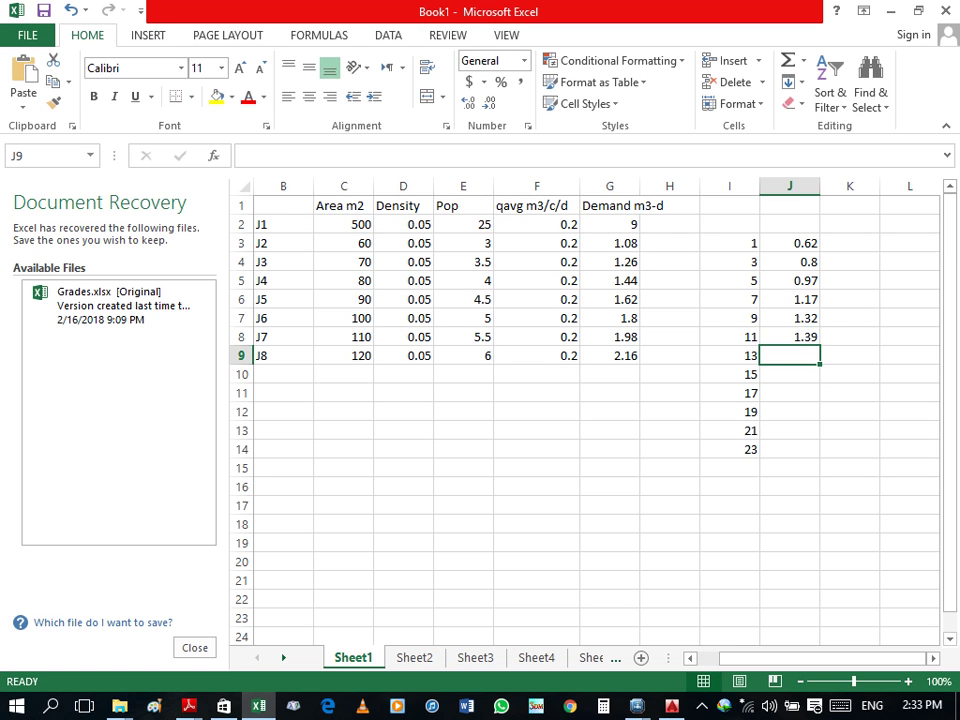
type("1.2")
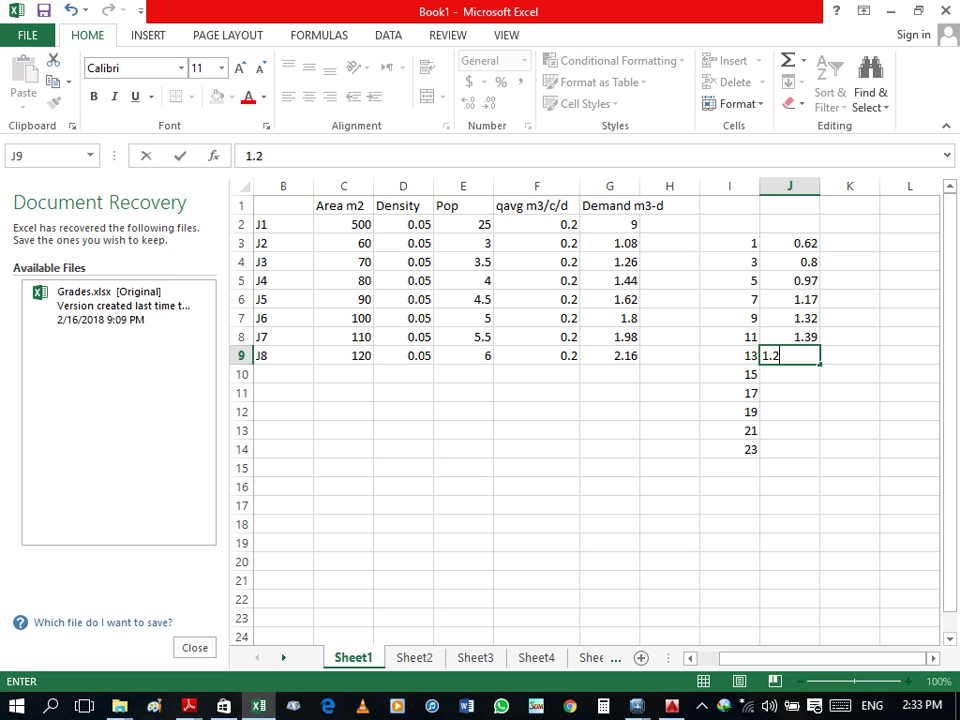
type("8")
key("Return")
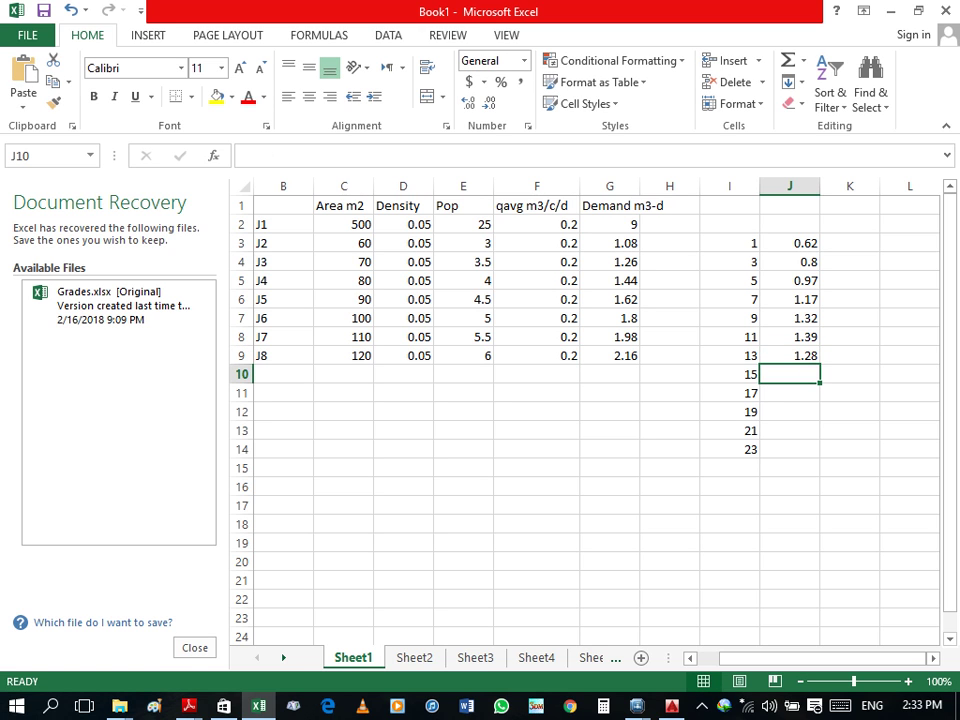
type("1.16")
key("Return")
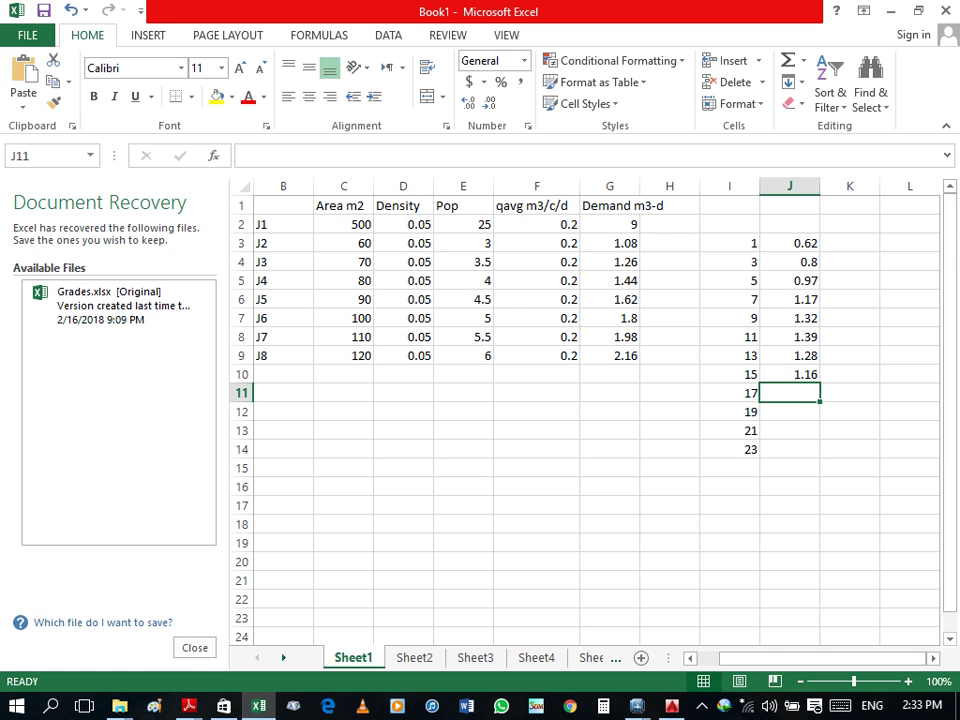
type("1.02")
key("Return")
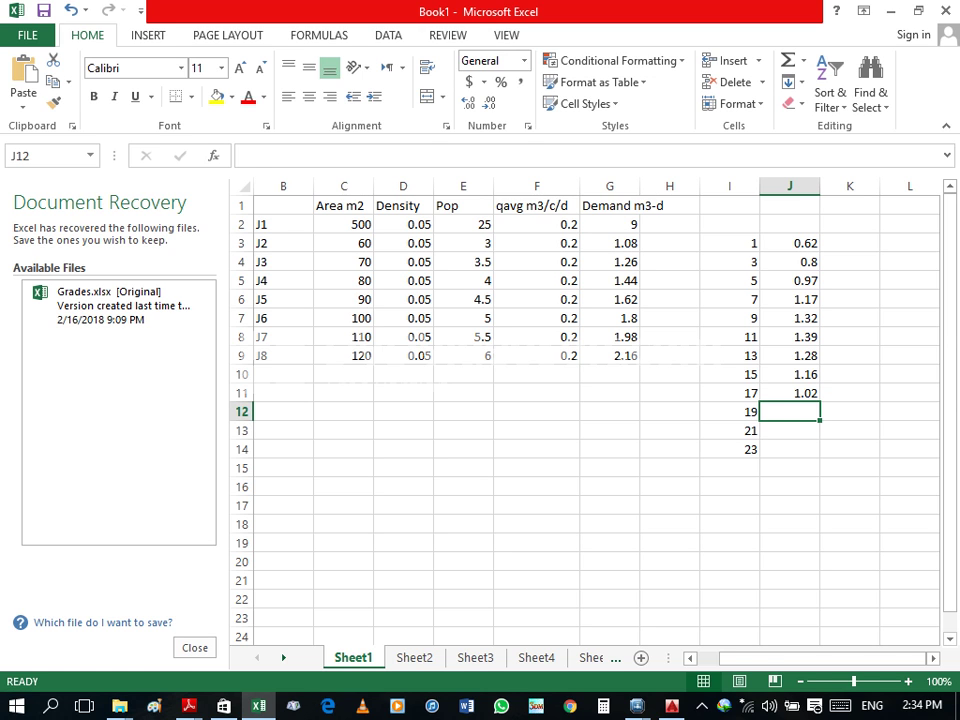
type(".89")
key("Return")
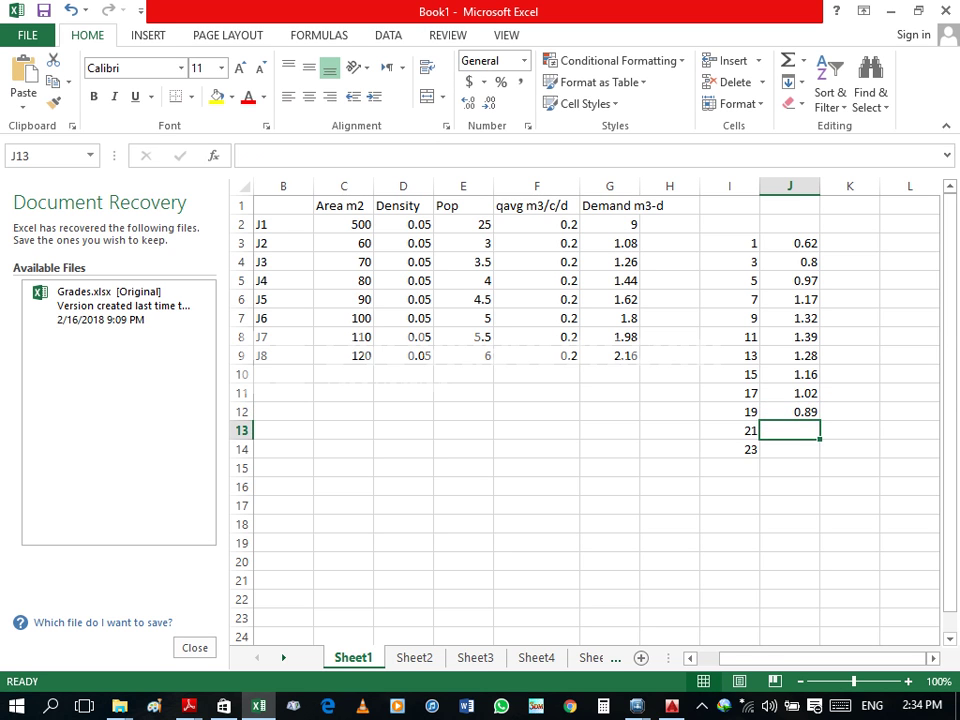
type(".")
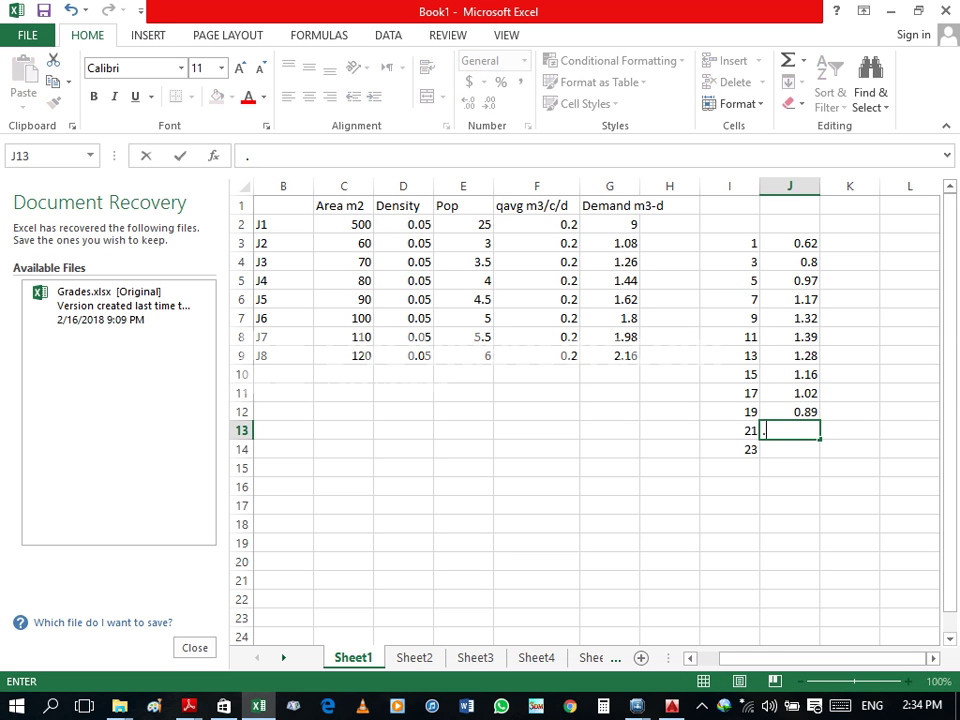
type("76")
key("Return")
type(".")
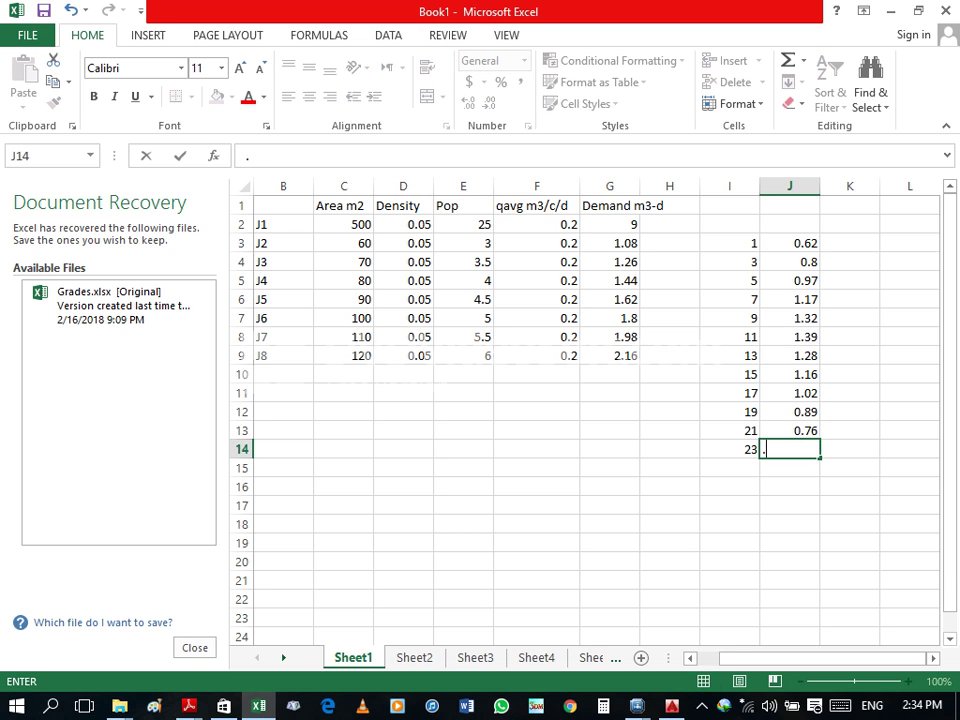
type("62")
key("Return")
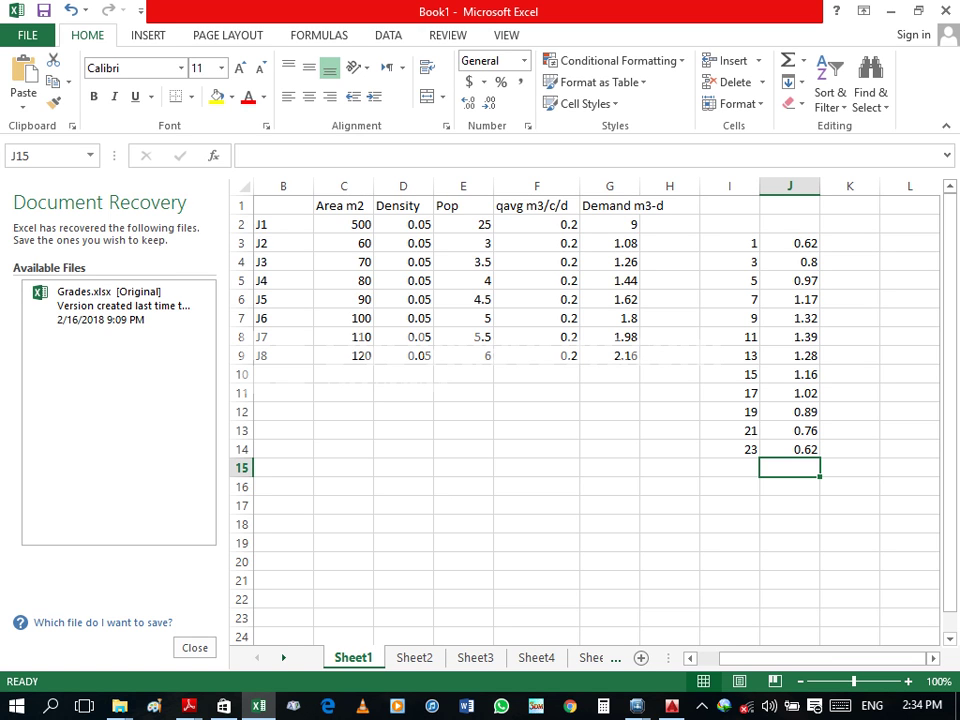
left_click(636, 706)
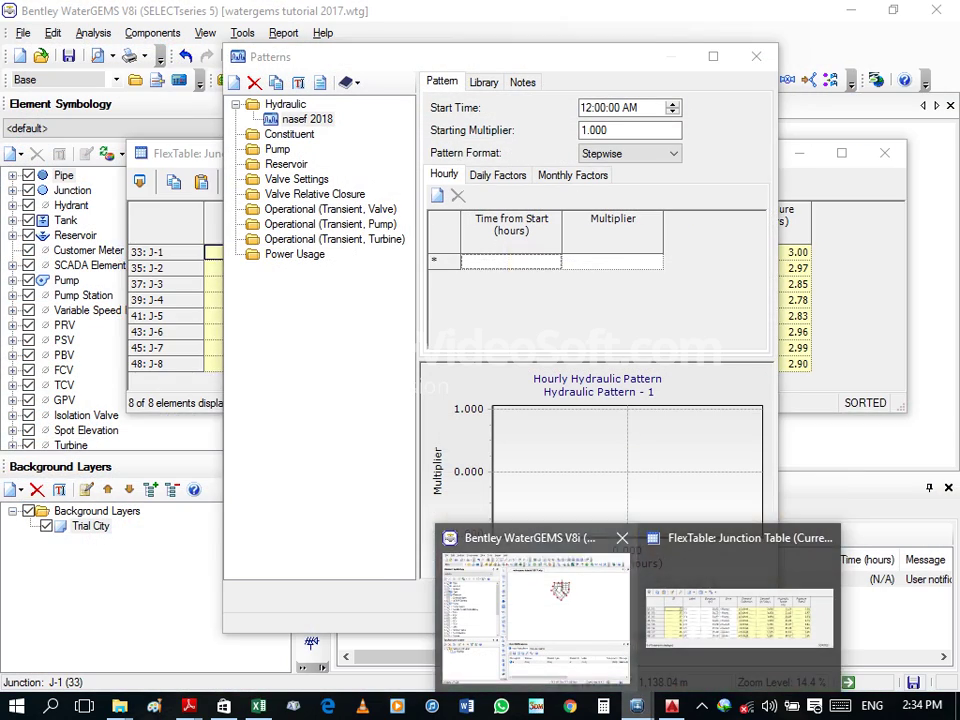
Step: Add six rows to the nasef 2018 hourly pattern table in WaterGEMS
left_click(535, 600)
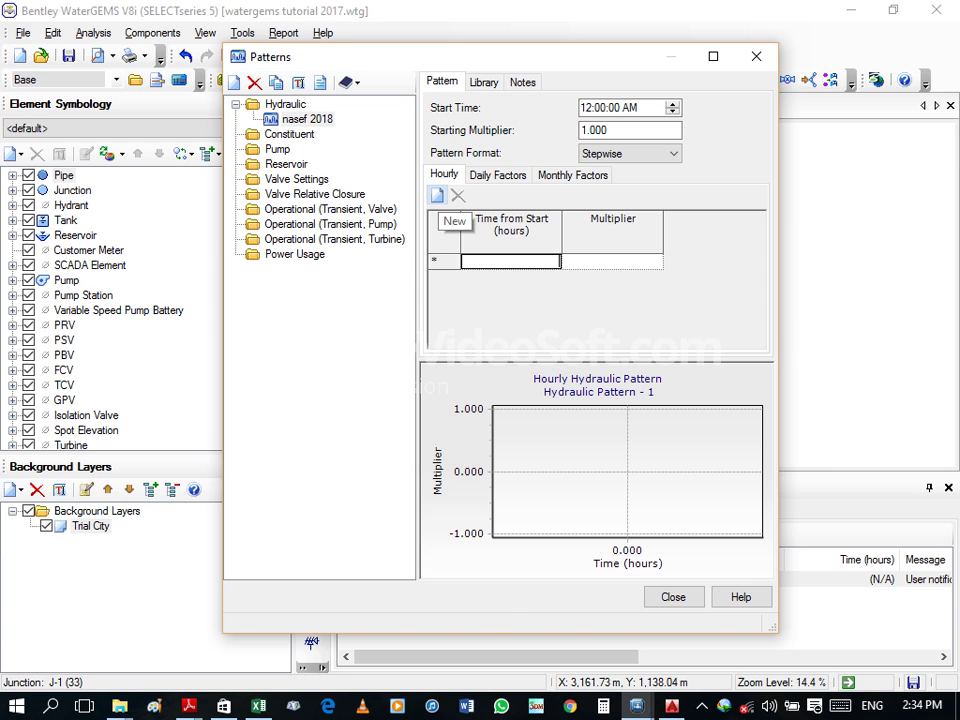
left_click(437, 195)
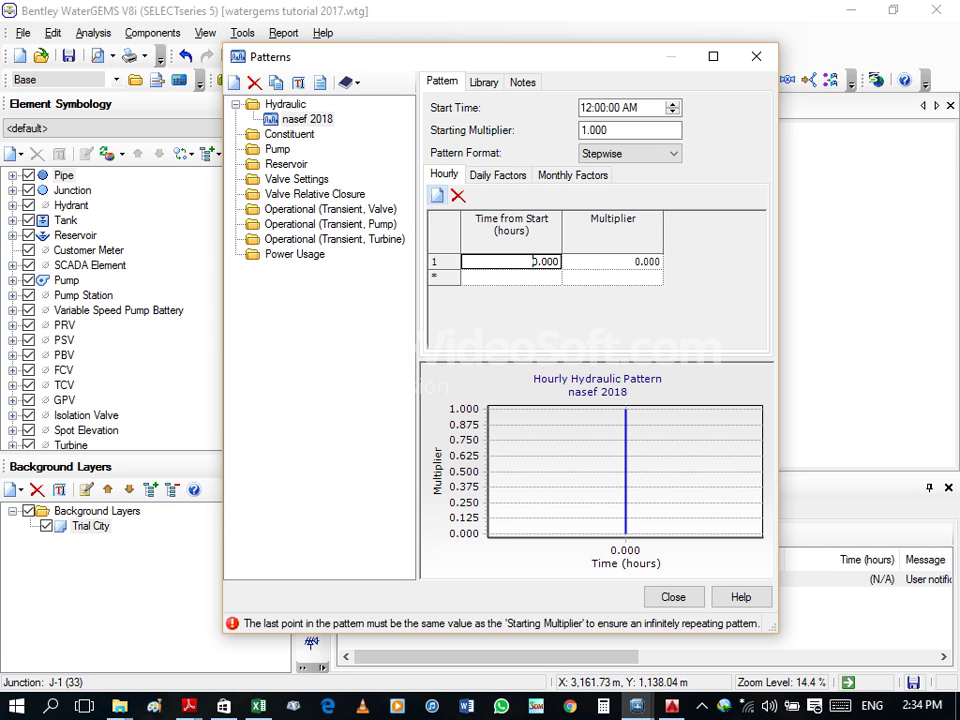
left_click(437, 195)
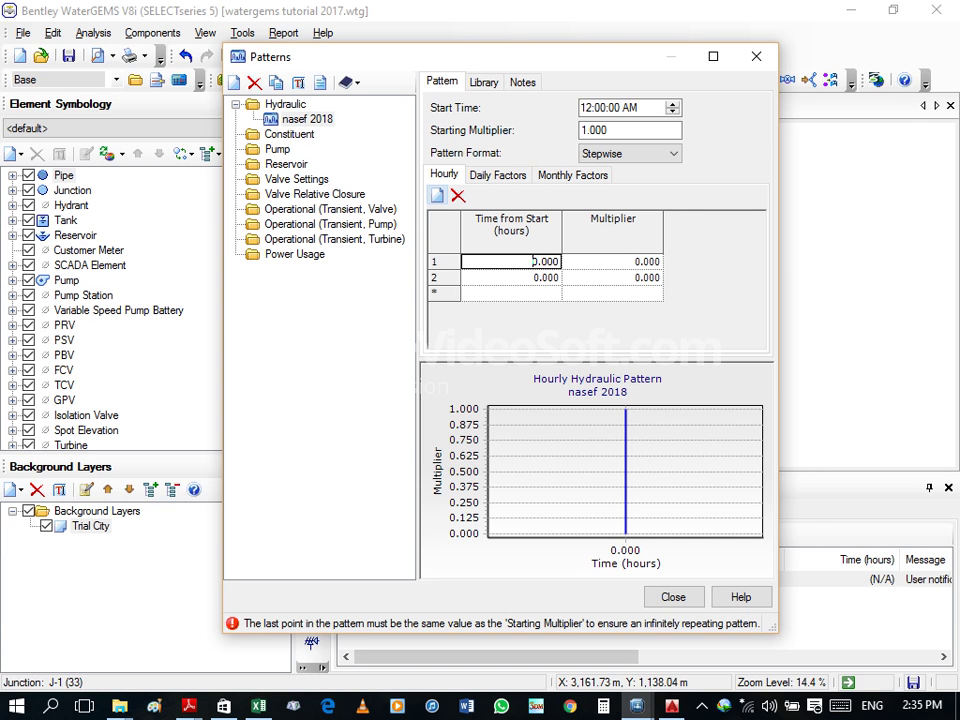
left_click(437, 195)
left_click(437, 195)
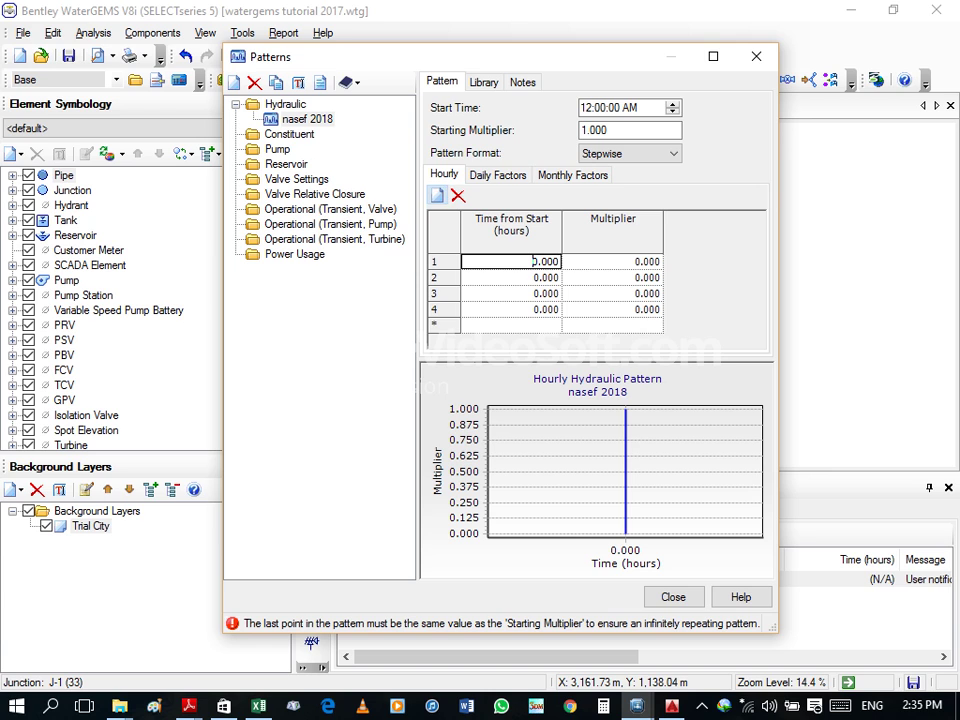
left_click(437, 195)
left_click(437, 195)
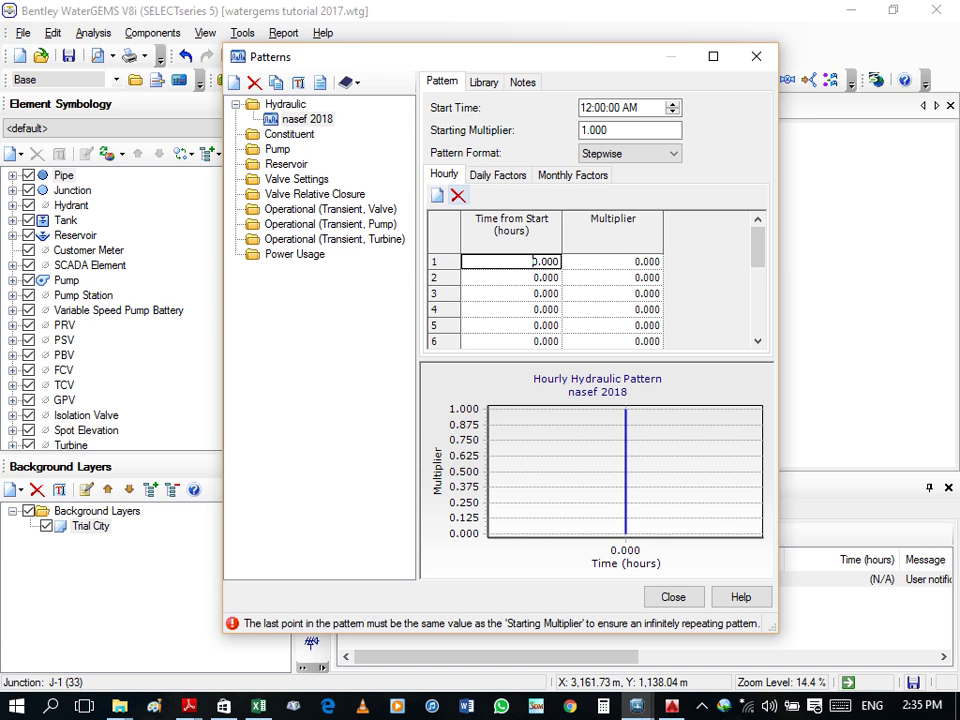
Step: Delete all hourly pattern rows, leave one blank row, and bring up the Excel peak factors
key("ctrl+a")
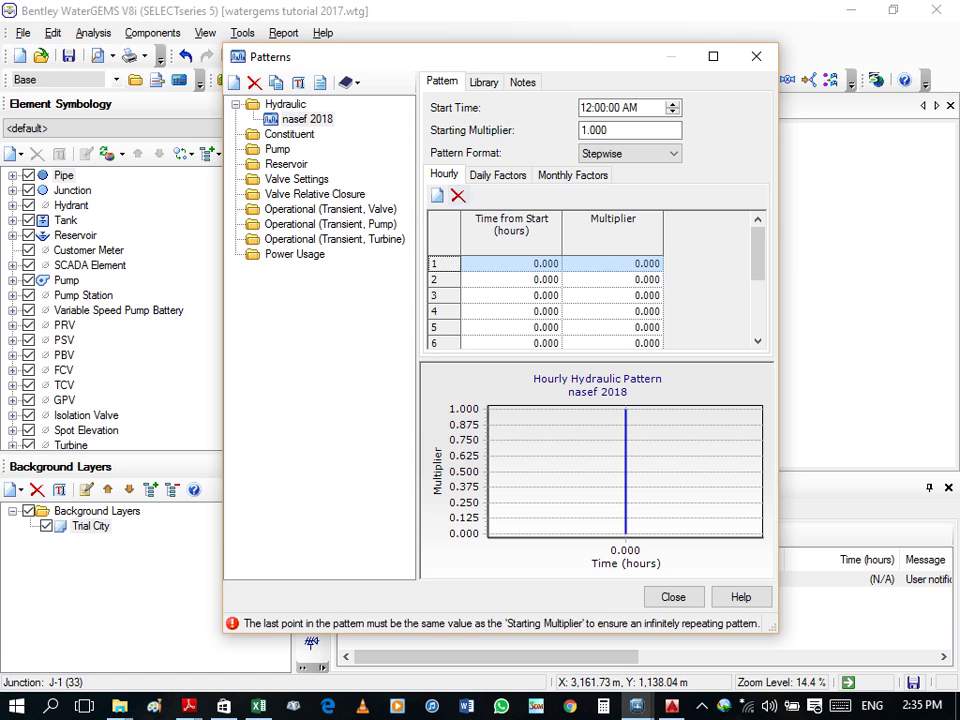
left_click(458, 195)
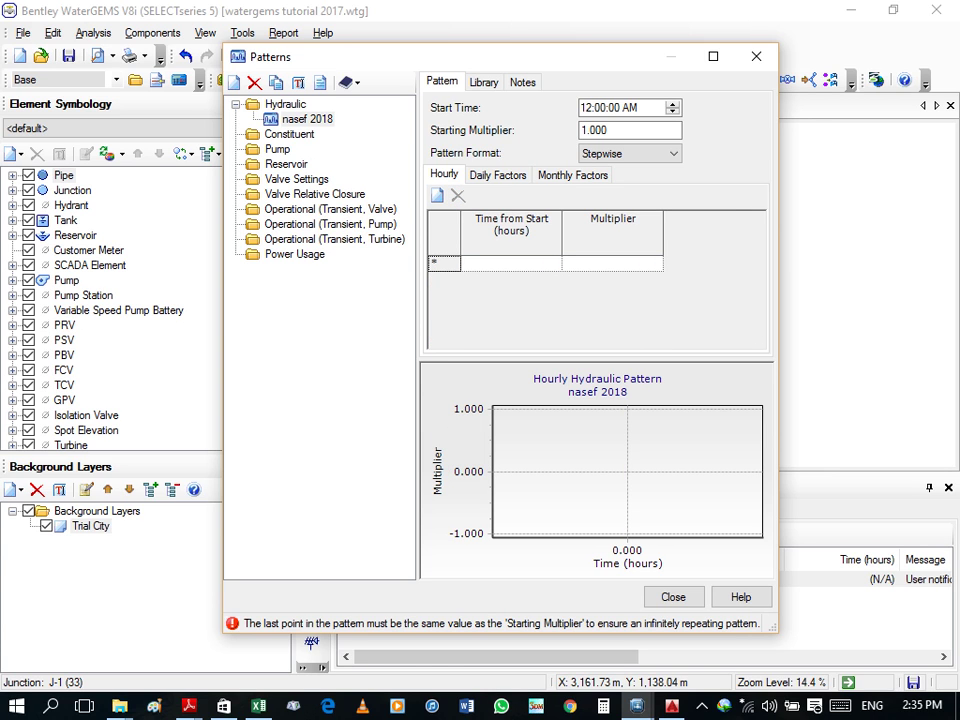
left_click(437, 195)
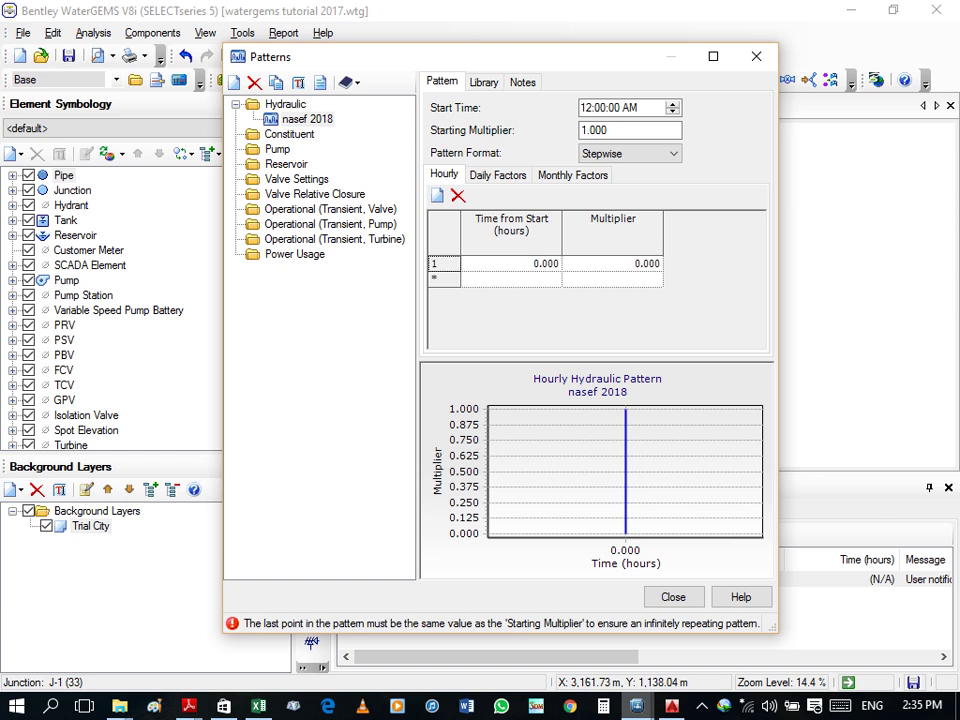
left_click(258, 705)
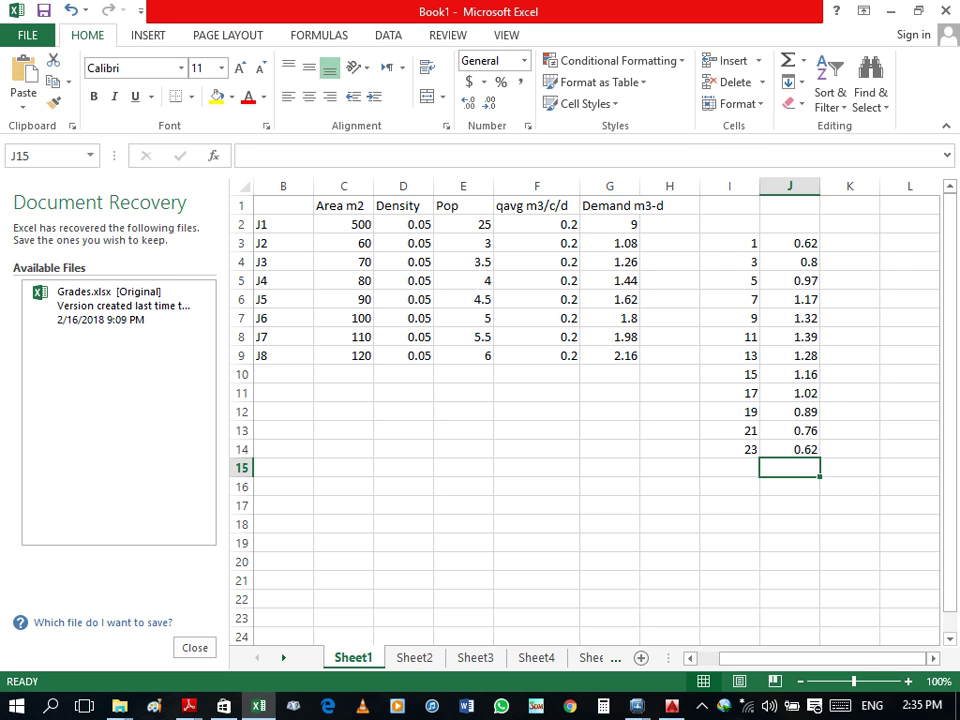
Step: Copy the twelve hours and peak factors from Excel cells I3:J14 for pasting into WaterGEMS
mouse_move(729, 243)
left_mouse_down()
mouse_move(729, 468)
mouse_move(729, 449)
left_mouse_up()
key("ctrl+c")
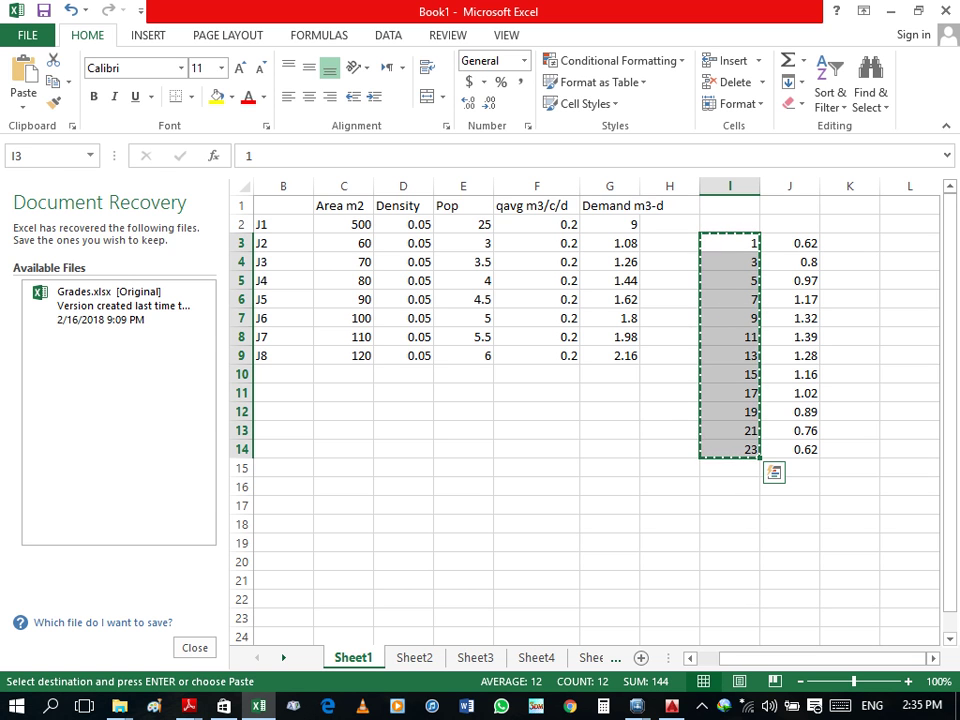
left_click(849, 524)
left_click_drag(729, 243, 790, 449)
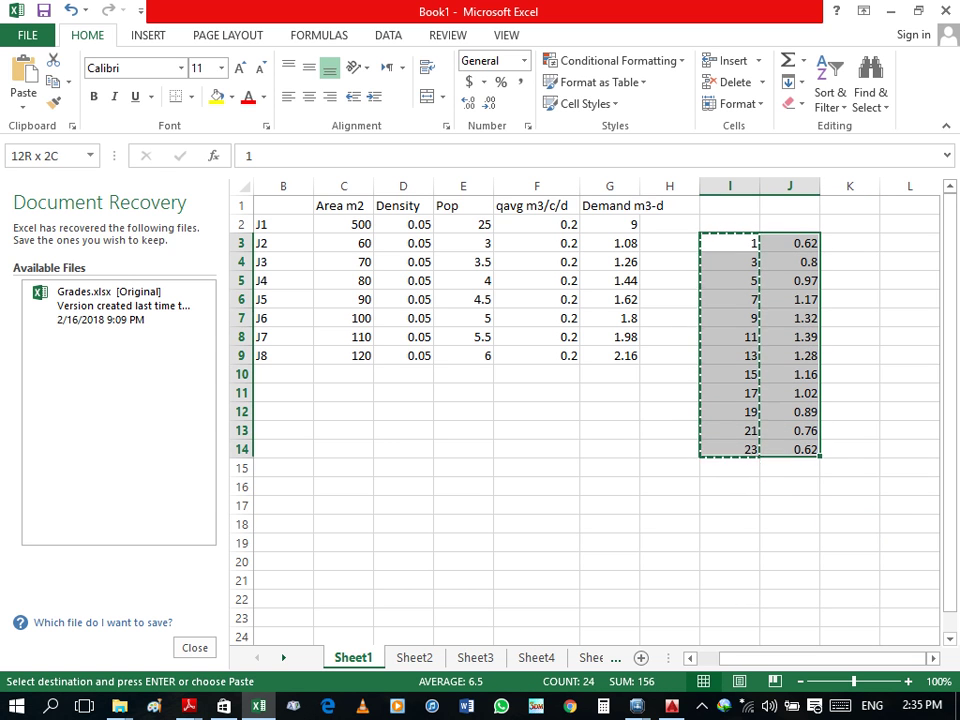
key("ctrl+c")
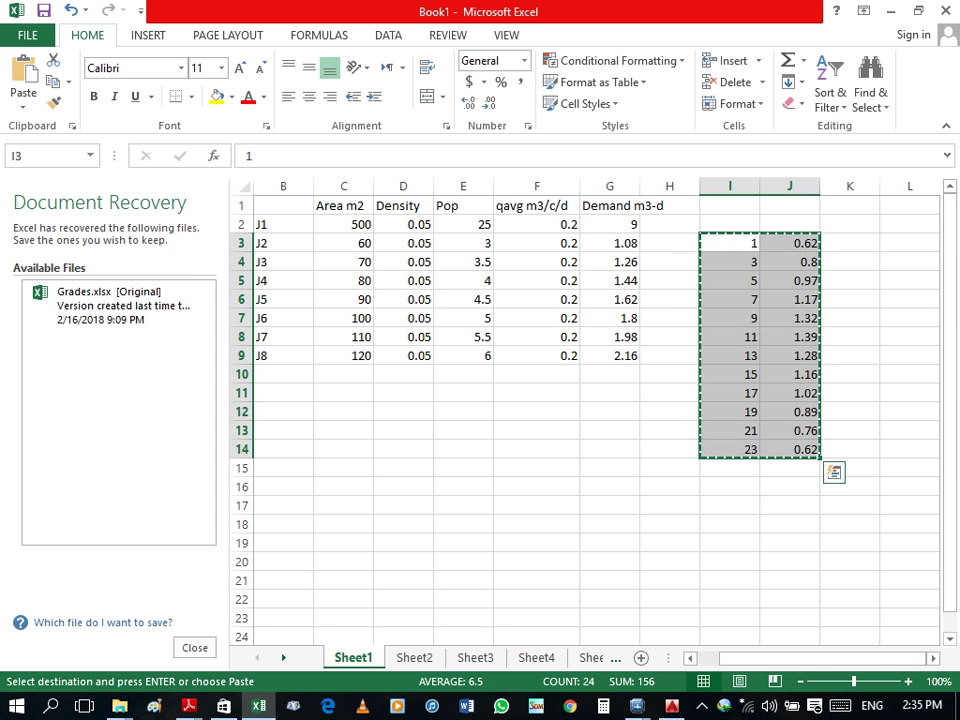
mouse_move(636, 705)
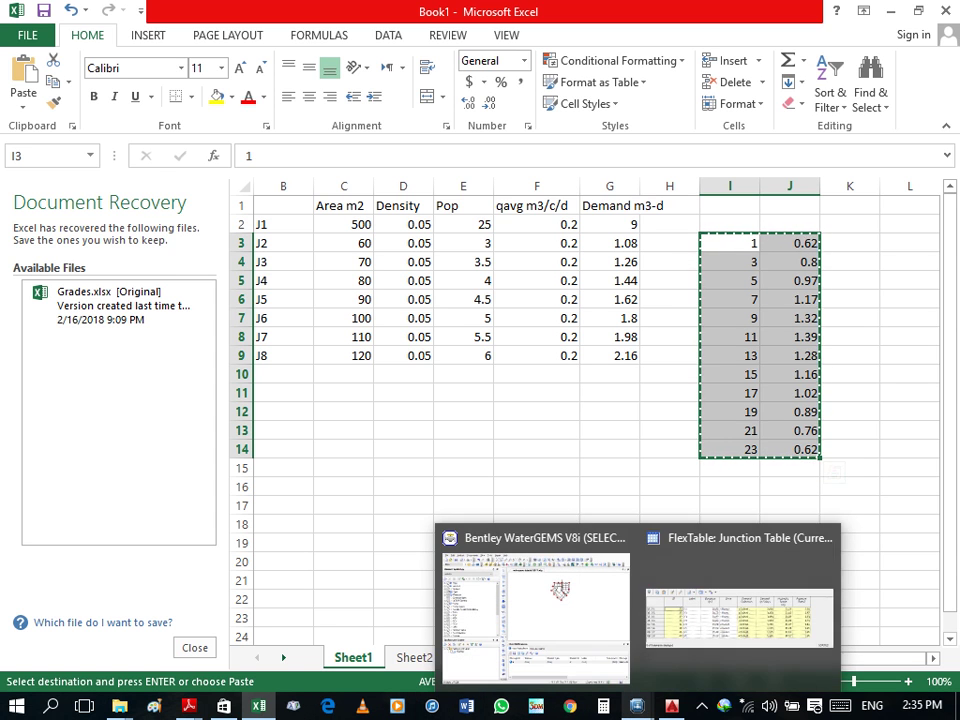
left_click(535, 600)
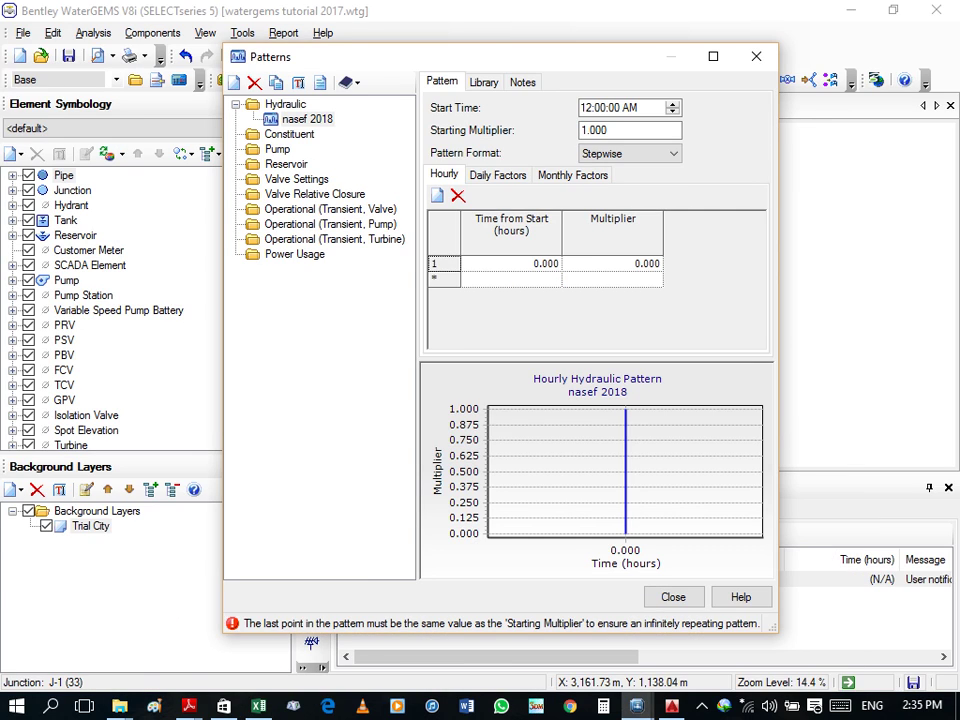
Step: Paste the twelve hour/multiplier pairs into the nasef 2018 pattern table and set its format to Continuous
left_click(512, 263)
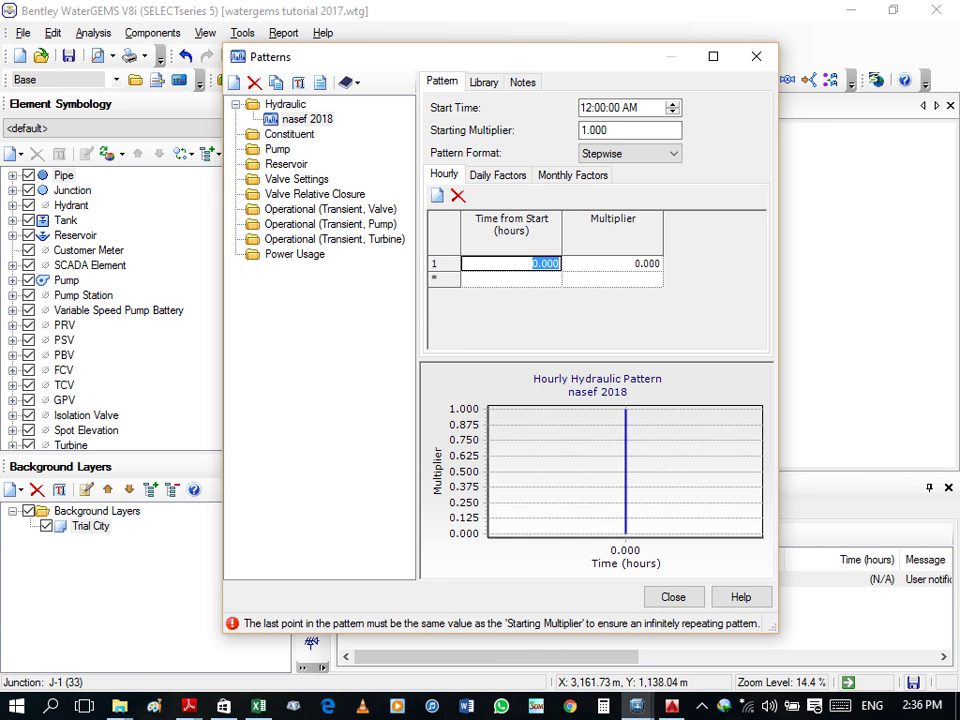
key("ctrl+v")
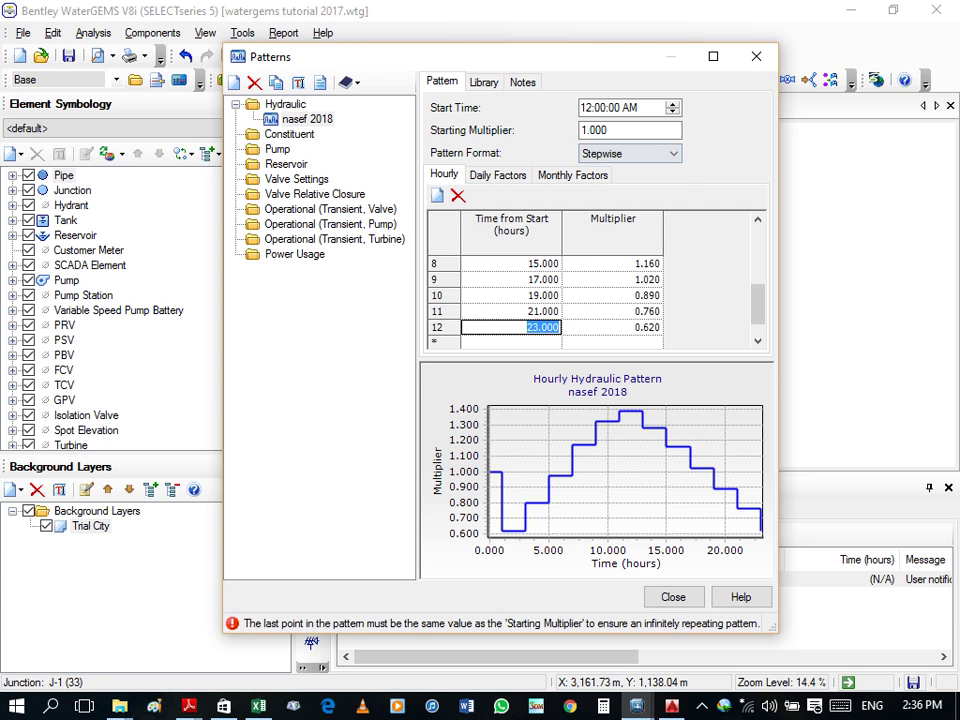
left_click(630, 153)
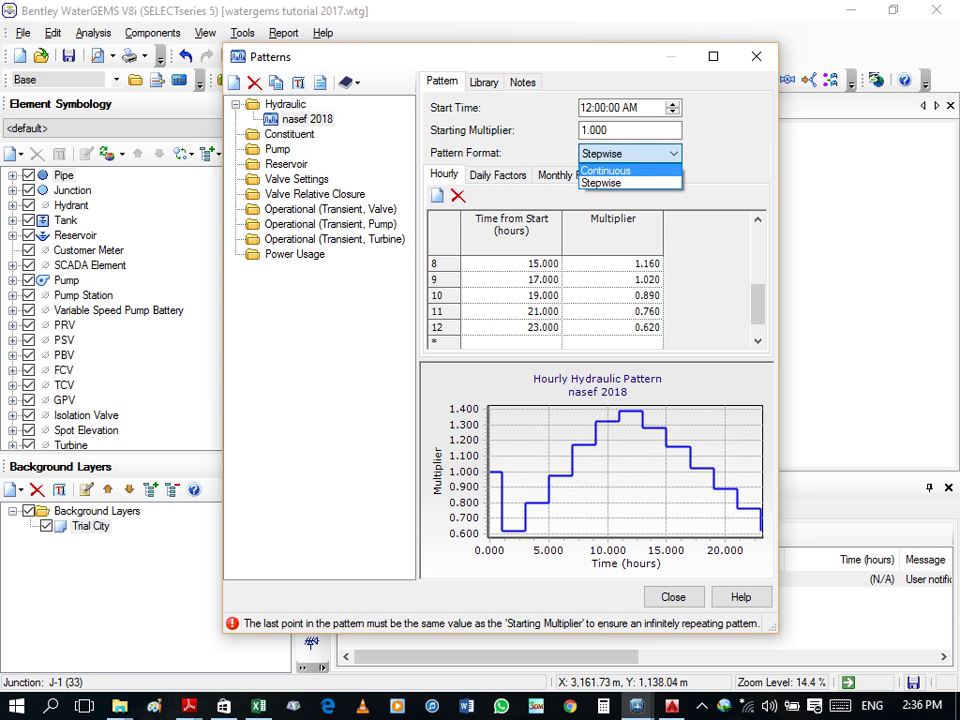
left_click(606, 170)
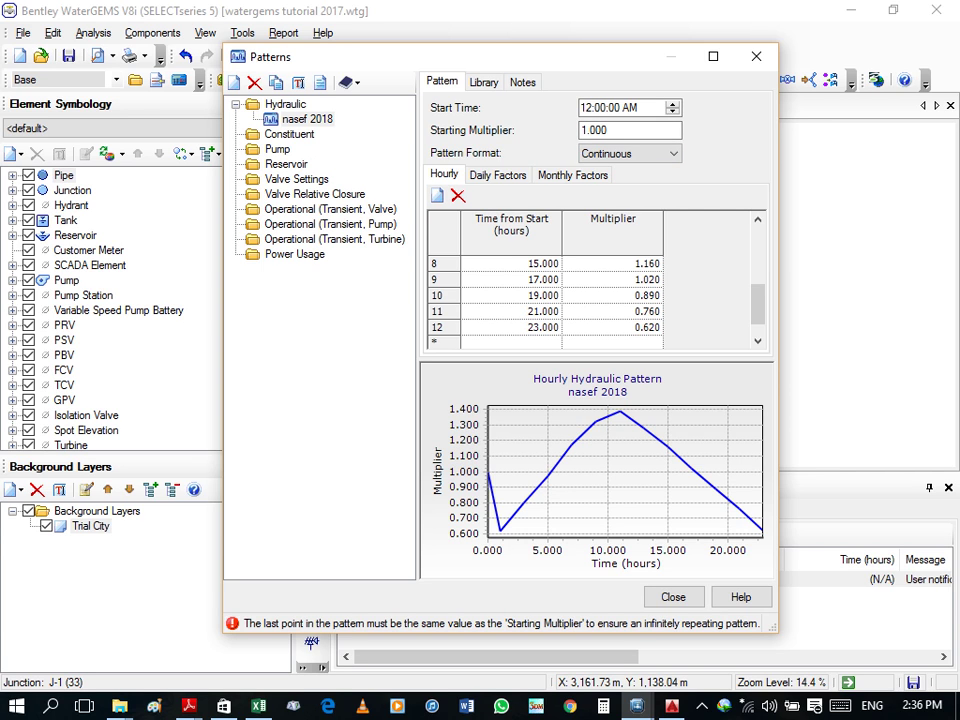
Step: Enter 0.62 as the nasef 2018 pattern's starting multiplier
left_click(629, 130)
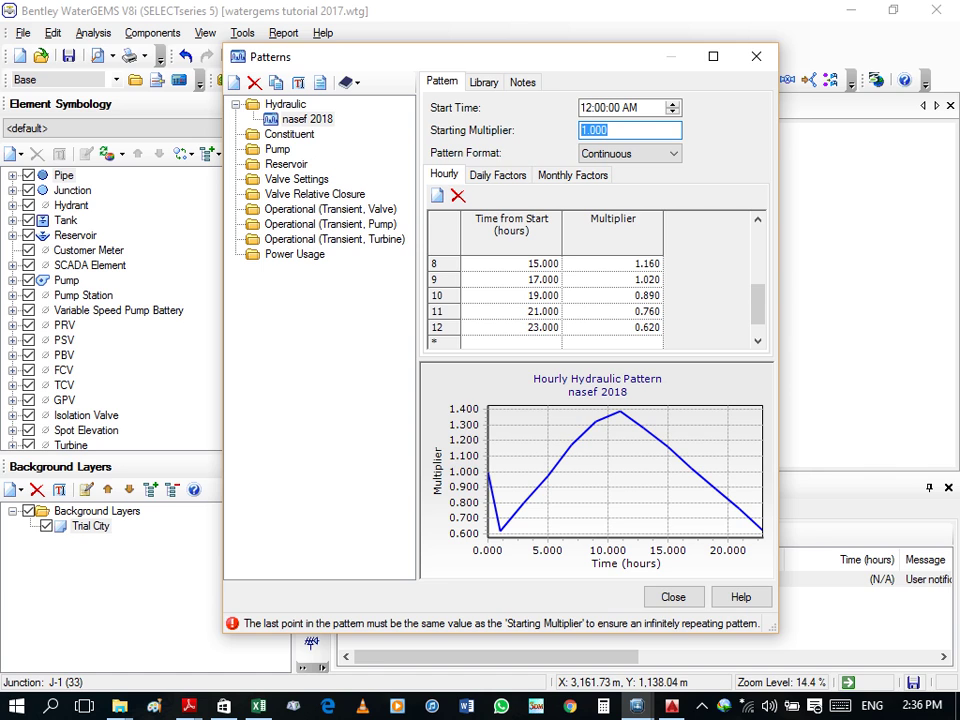
type(".")
type("62")
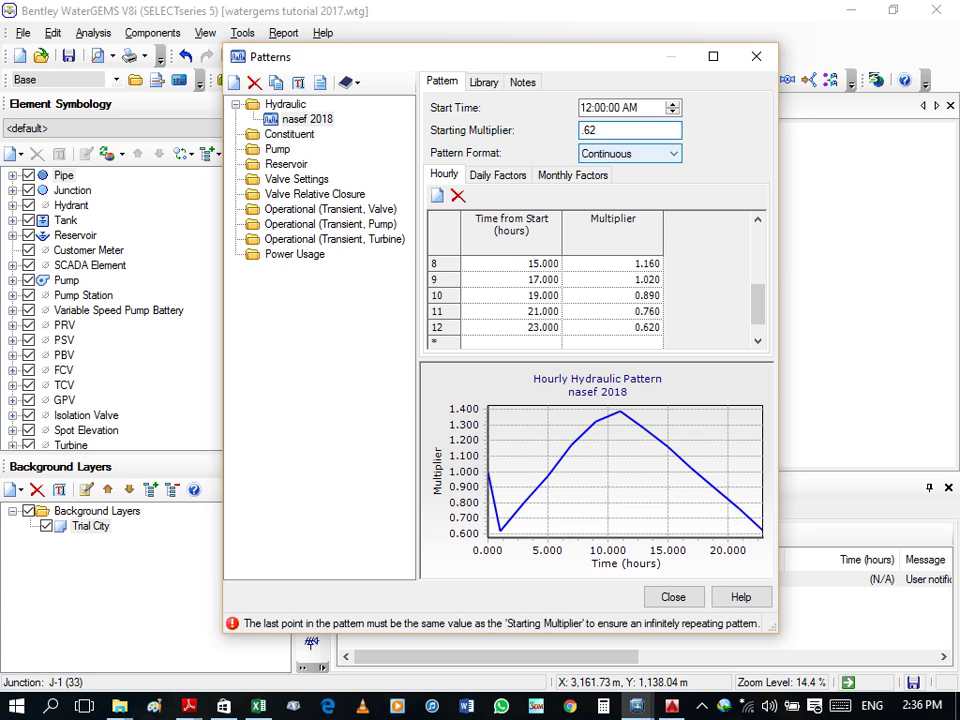
key("Tab")
key("alt+Down")
key("Down")
key("Return")
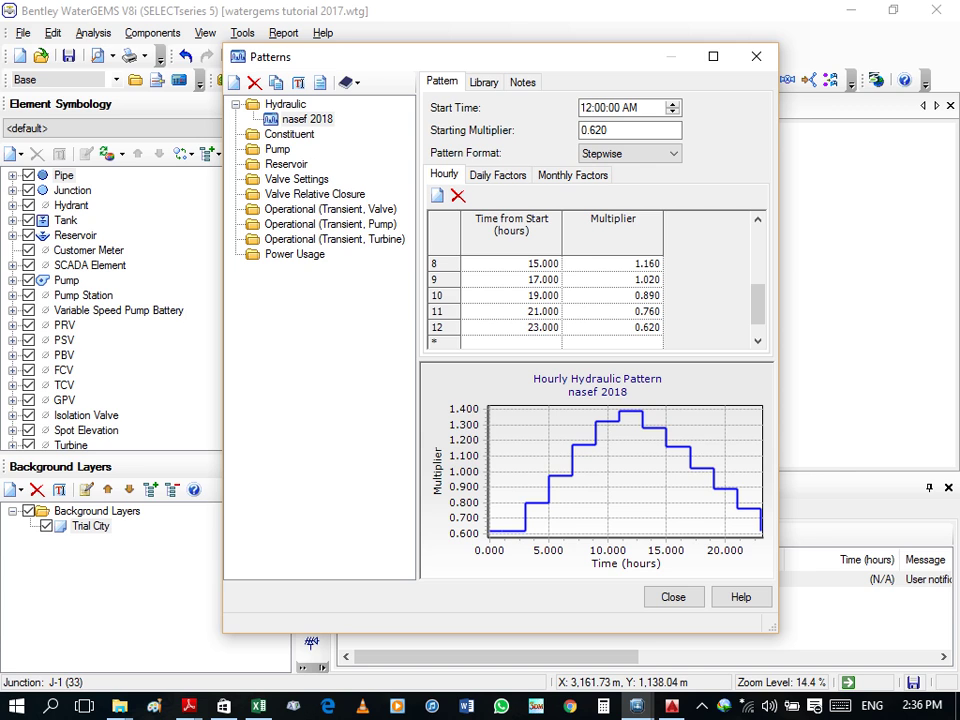
Step: Restore the Continuous pattern format and close the Patterns window, keeping the changes
key("alt+Down")
key("Up")
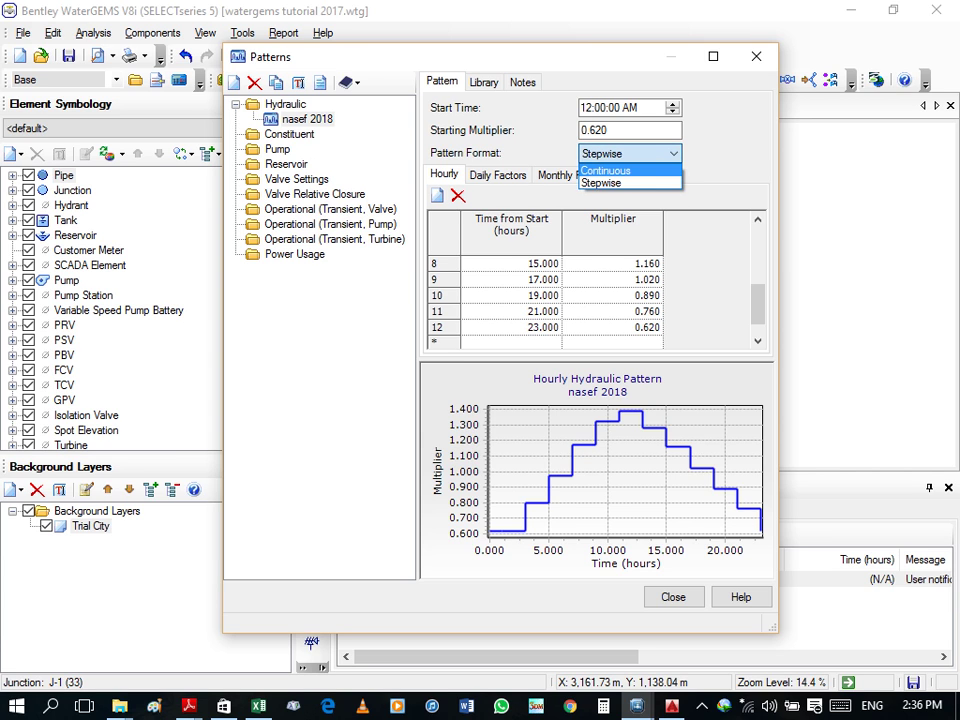
key("Return")
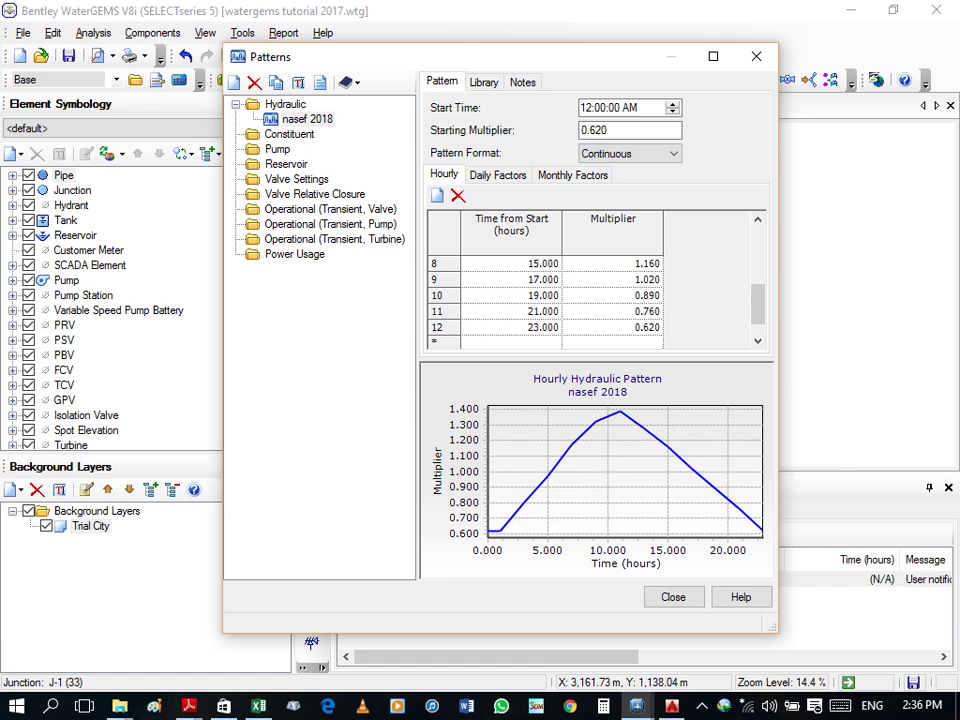
left_click(630, 130)
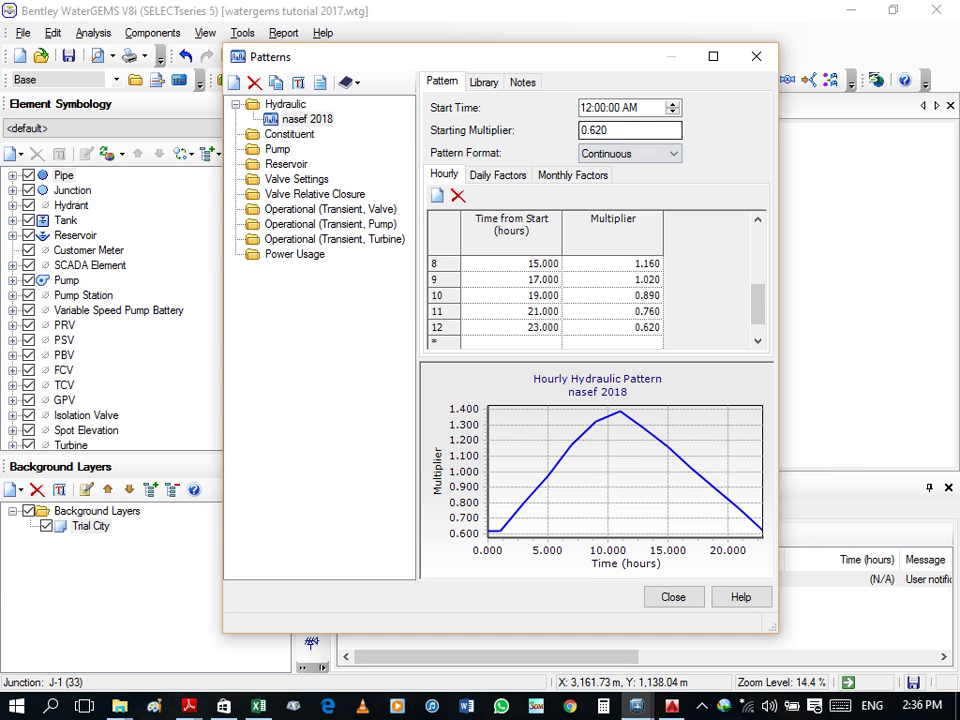
scroll(595, 290, "up", 3)
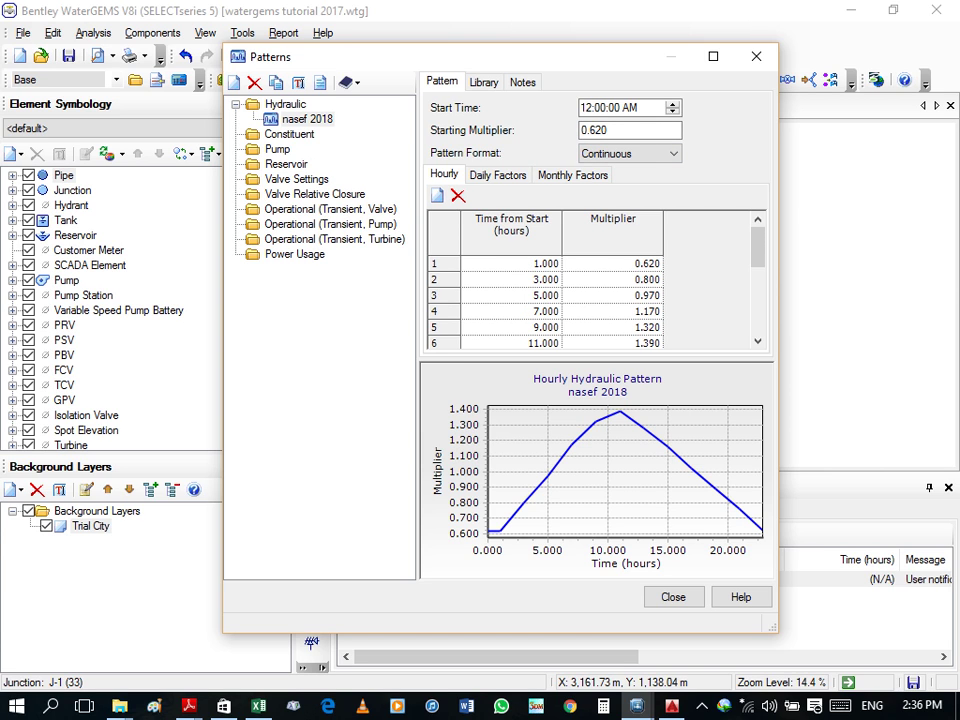
left_click(630, 130)
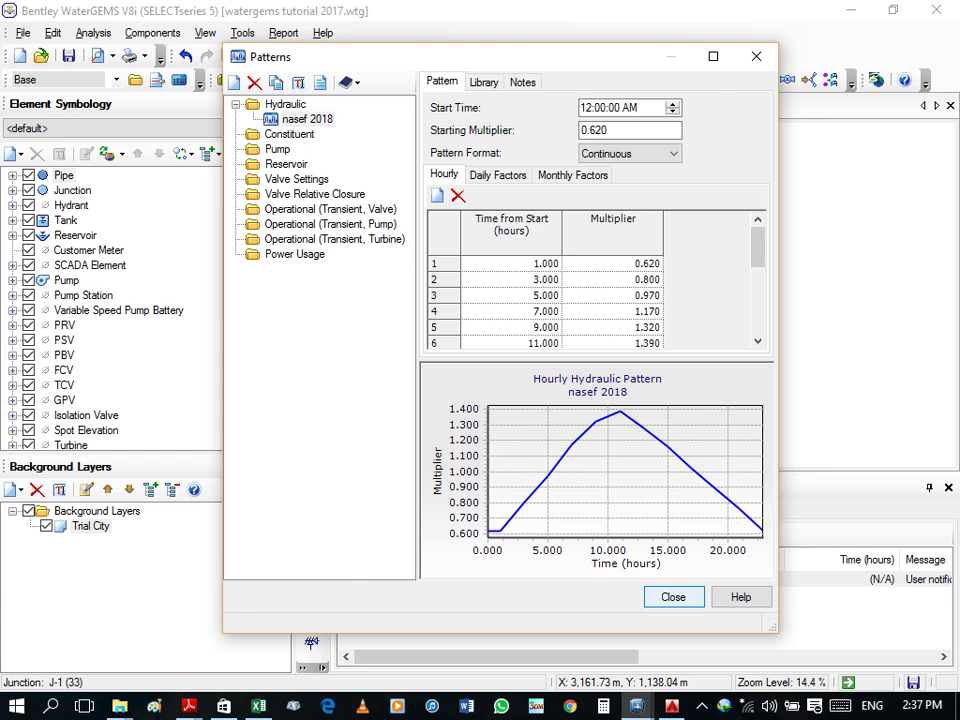
key("Return")
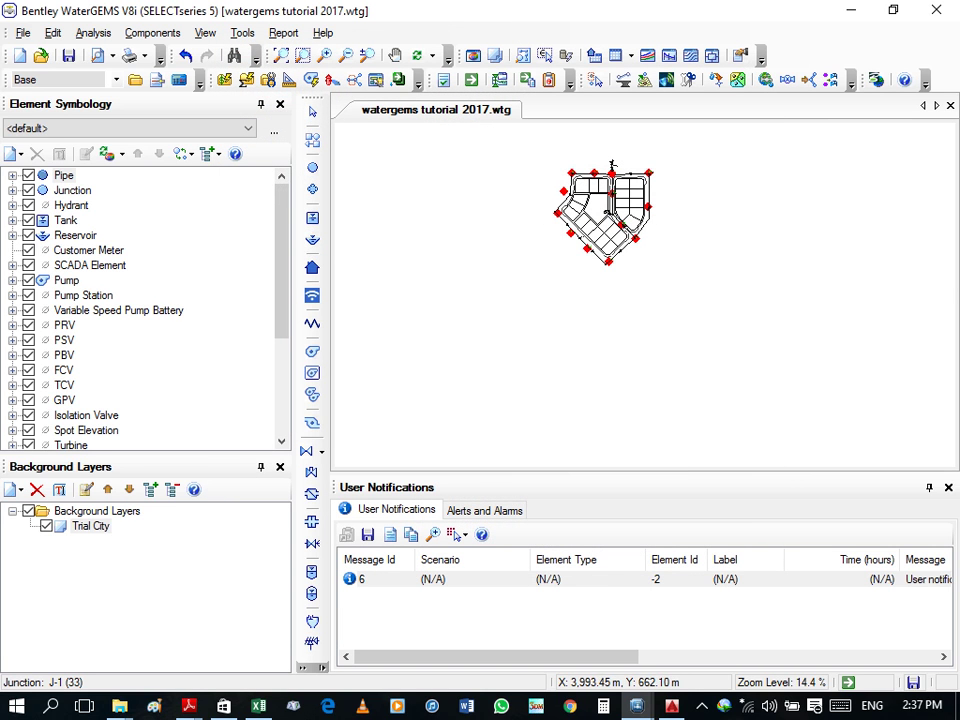
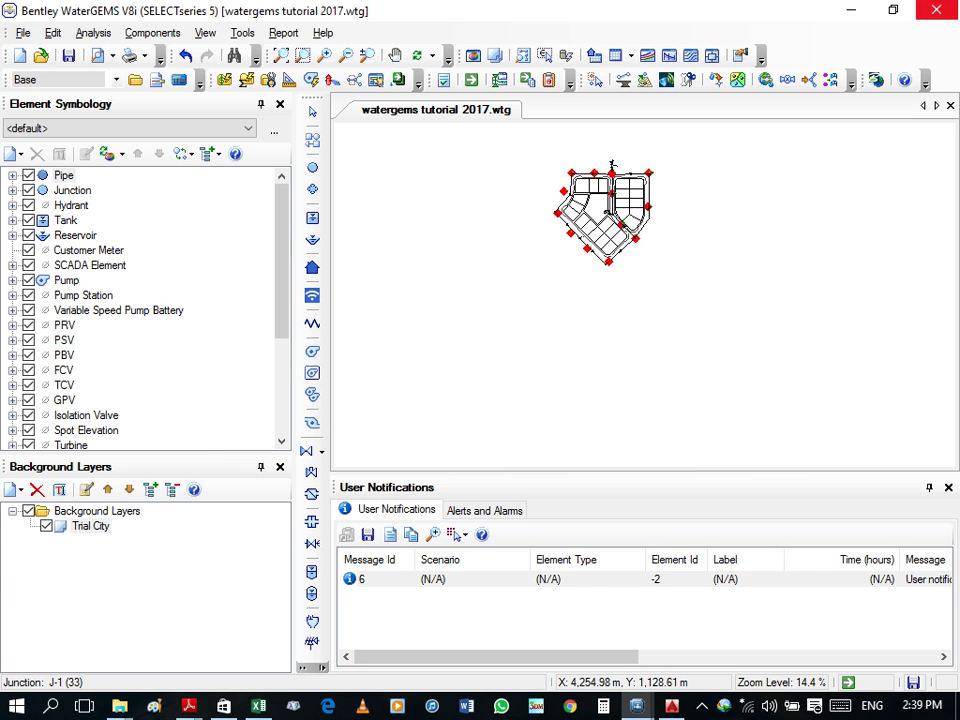
Step: Review the nasef 2018 demand pattern's multipliers and graph in the Patterns manager
left_click(152, 33)
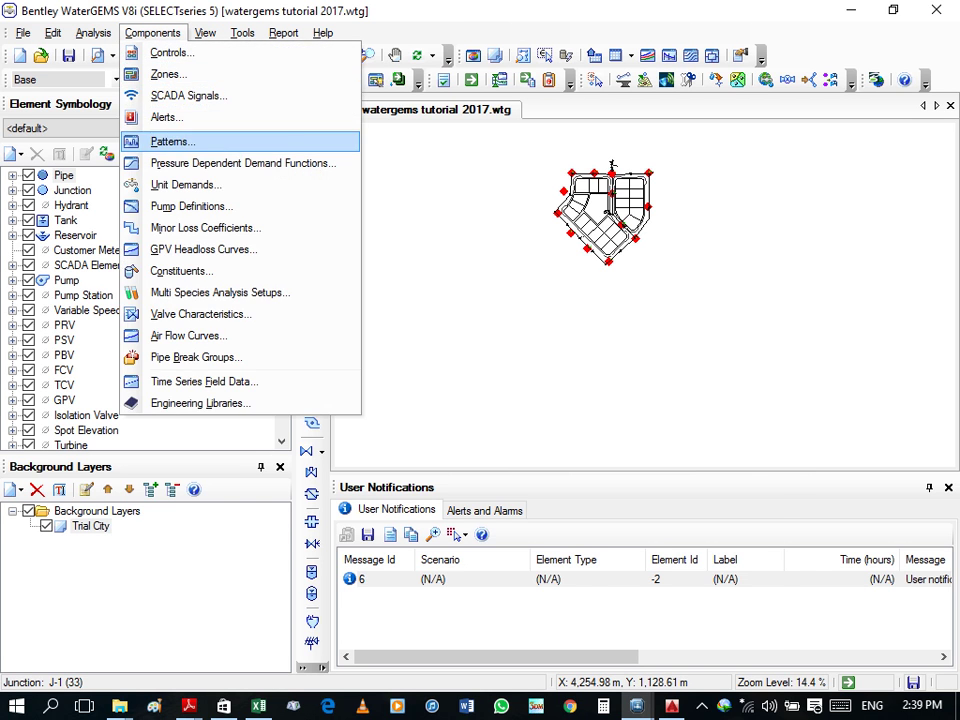
left_click(169, 141)
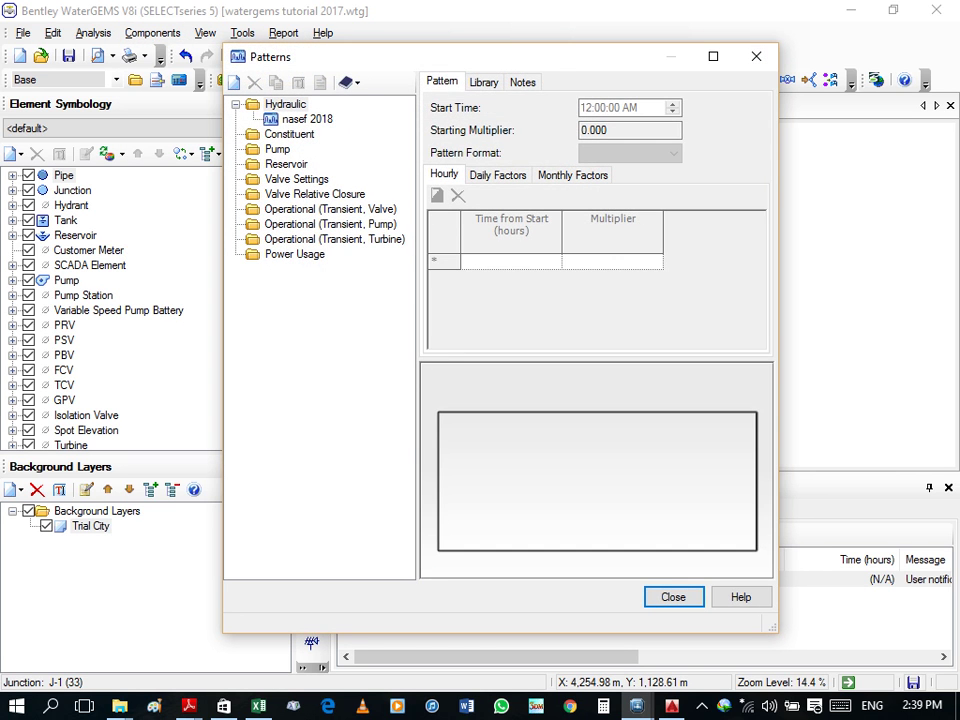
left_click(307, 119)
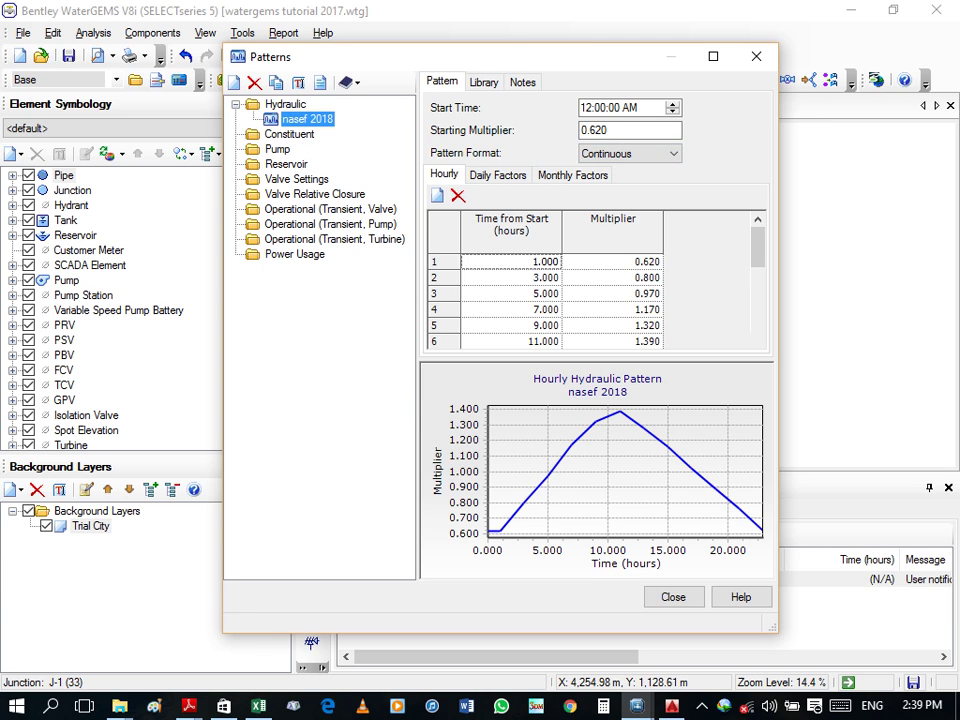
key("Return")
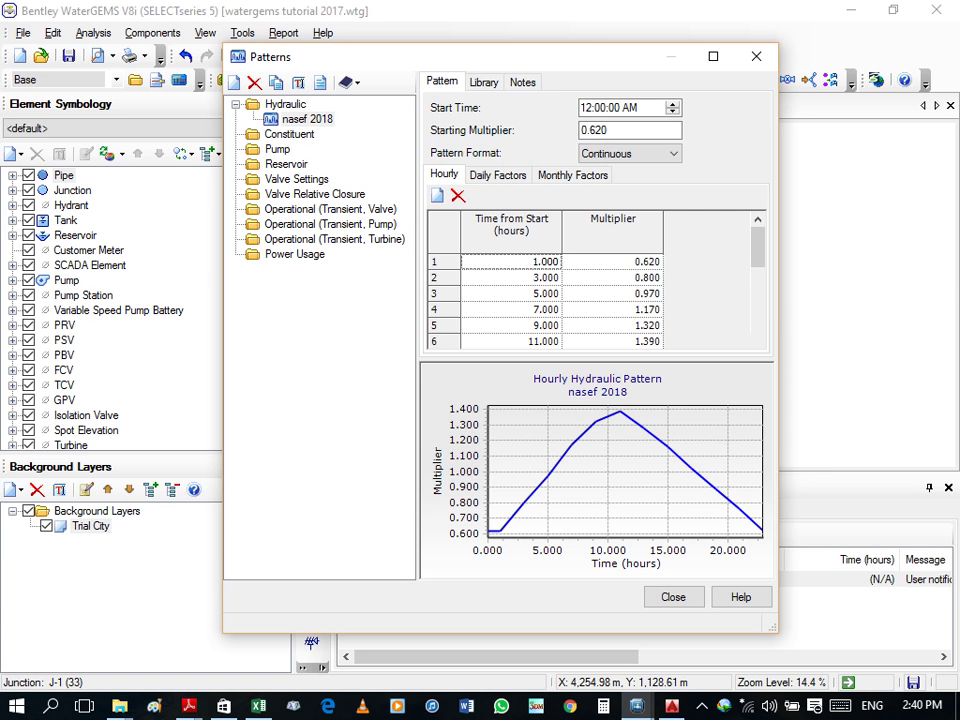
key("Escape")
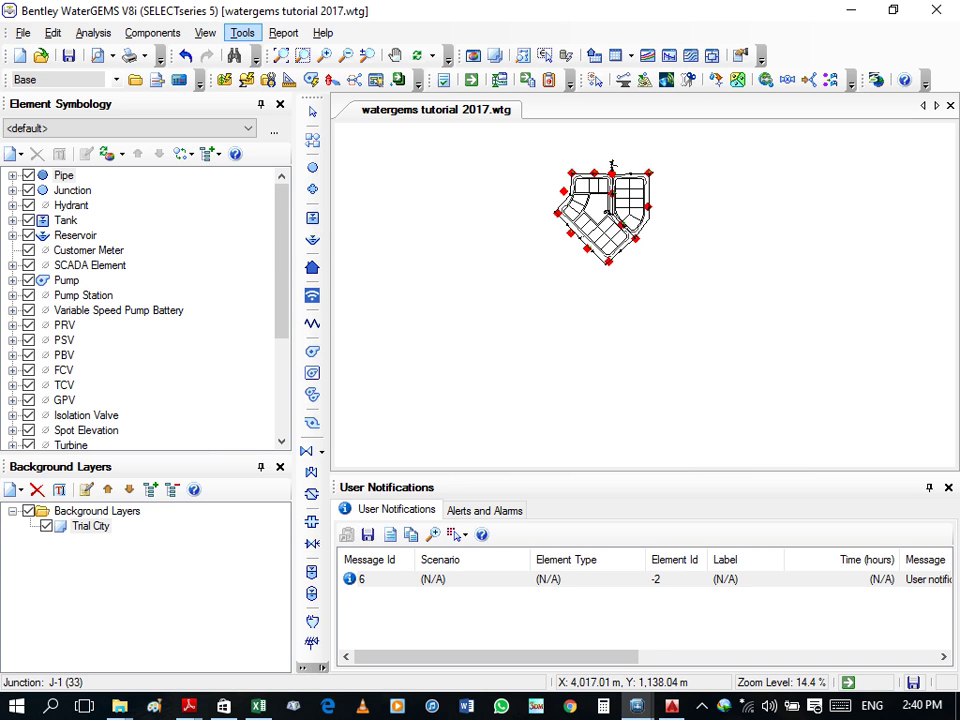
Step: In the Demand Control Center, global-edit the Pattern (Demand) column to nasef 2018 for all junctions
left_click(242, 32)
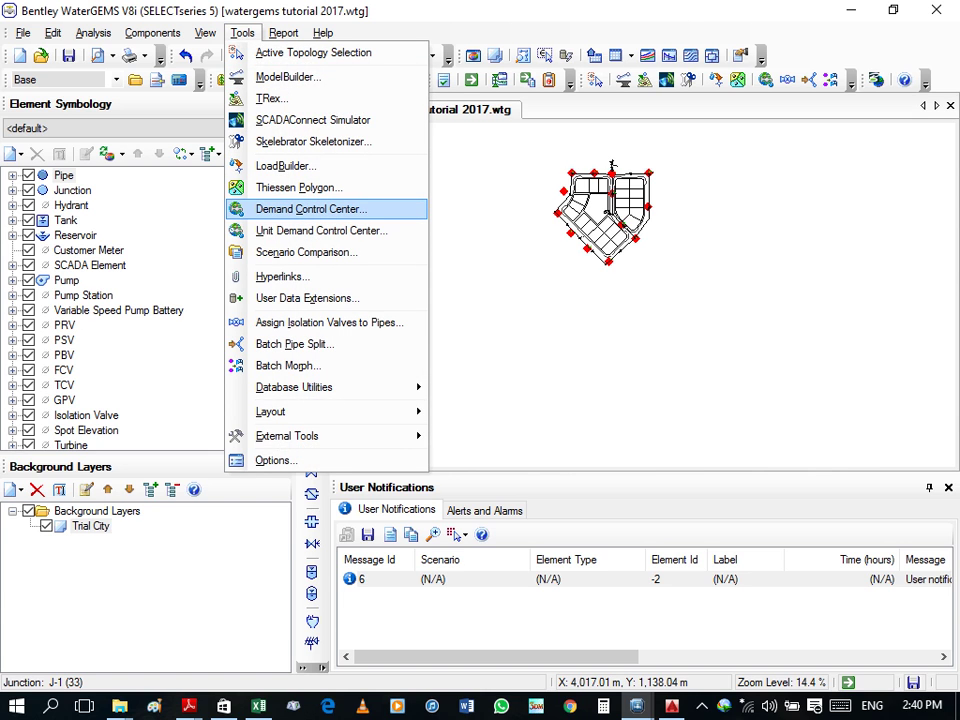
left_click(310, 209)
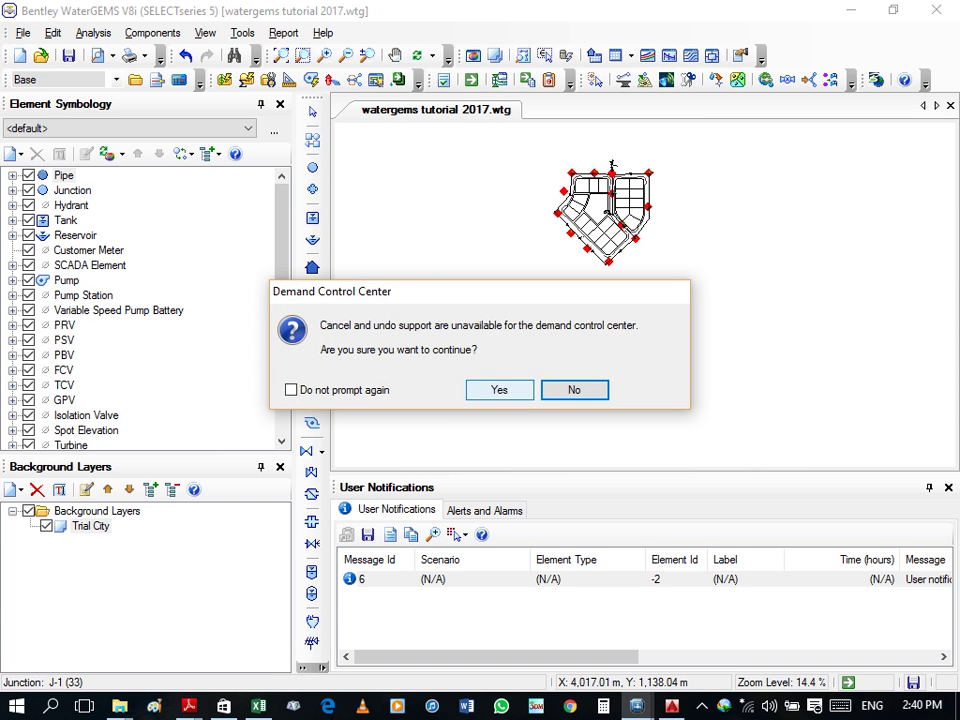
left_click(499, 389)
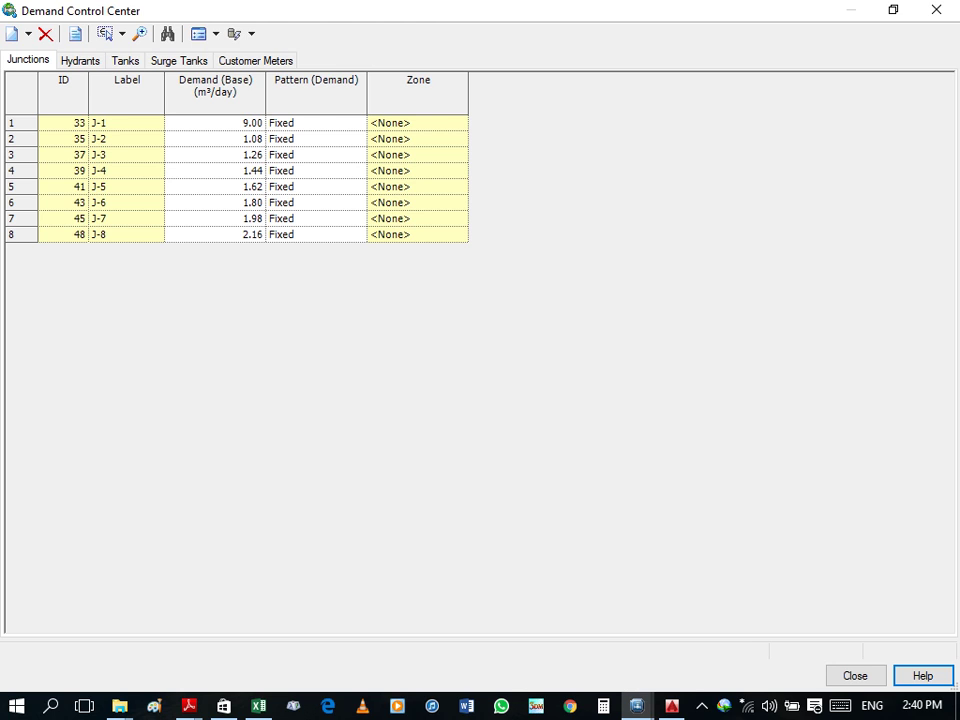
left_click(316, 85)
right_click(313, 101)
left_click(375, 111)
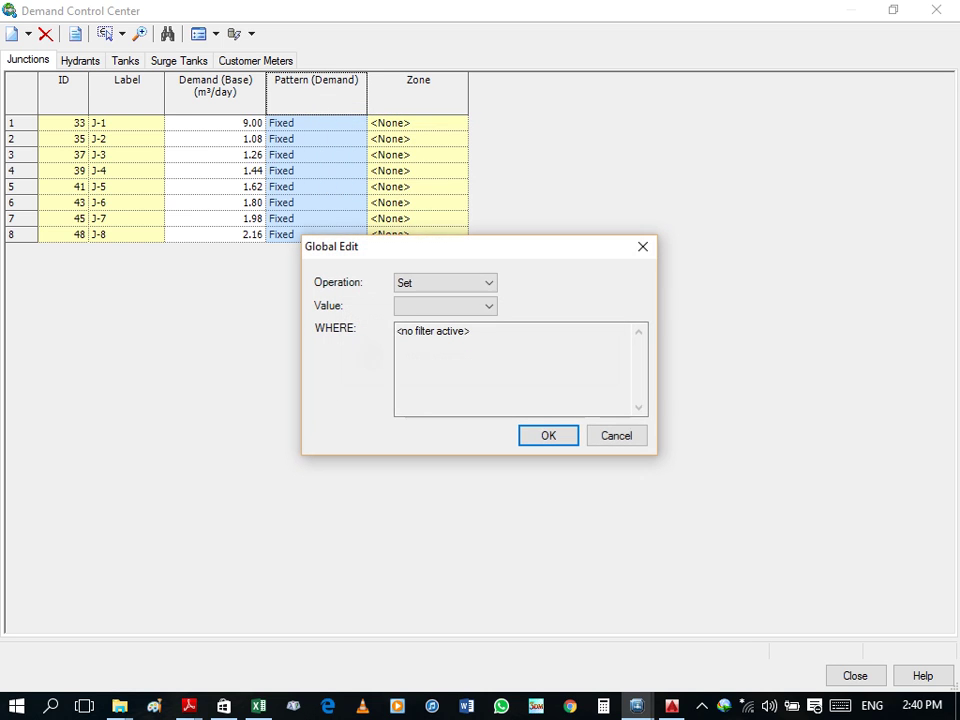
left_click(489, 306)
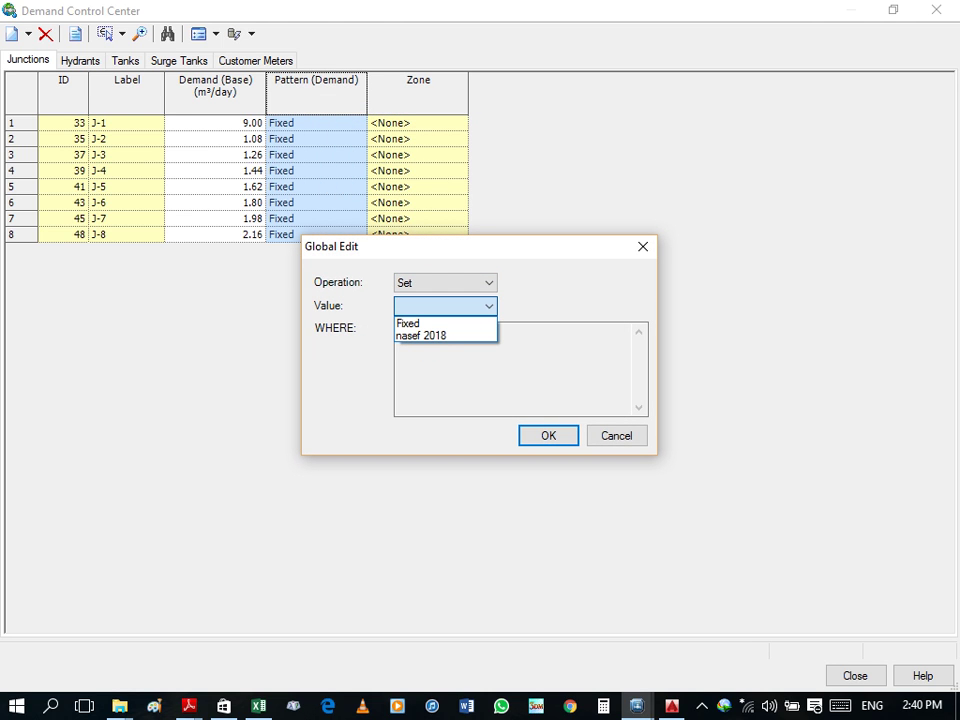
left_click(420, 335)
left_click(548, 435)
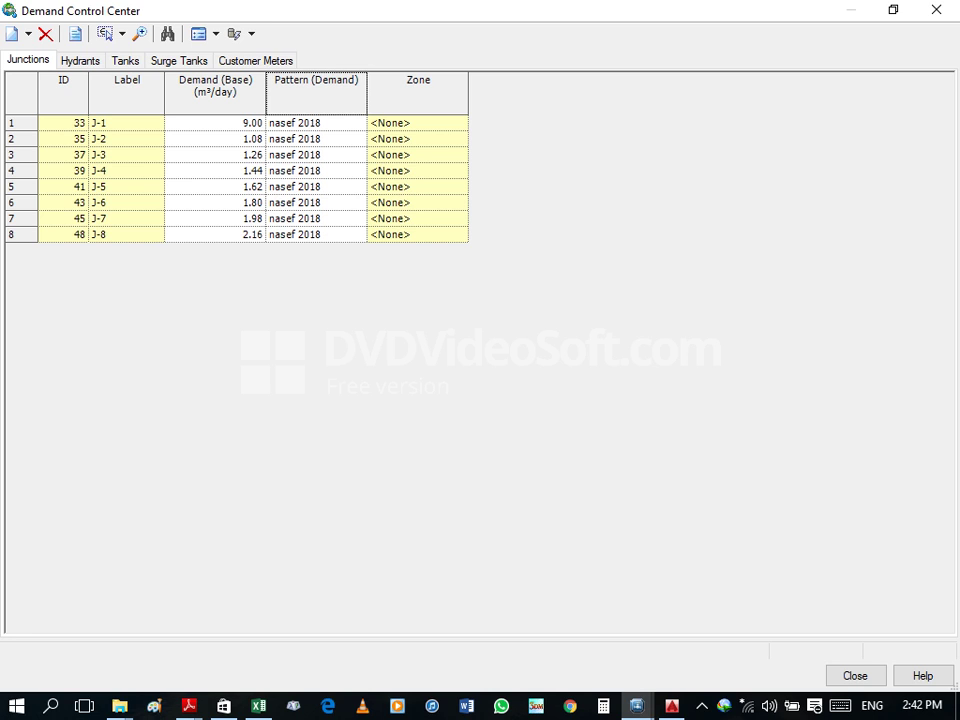
Step: Begin another Global Edit on the Pattern (Demand) column, then cancel it and close the Demand Control Center
left_click(316, 90)
right_click(332, 96)
left_click(392, 105)
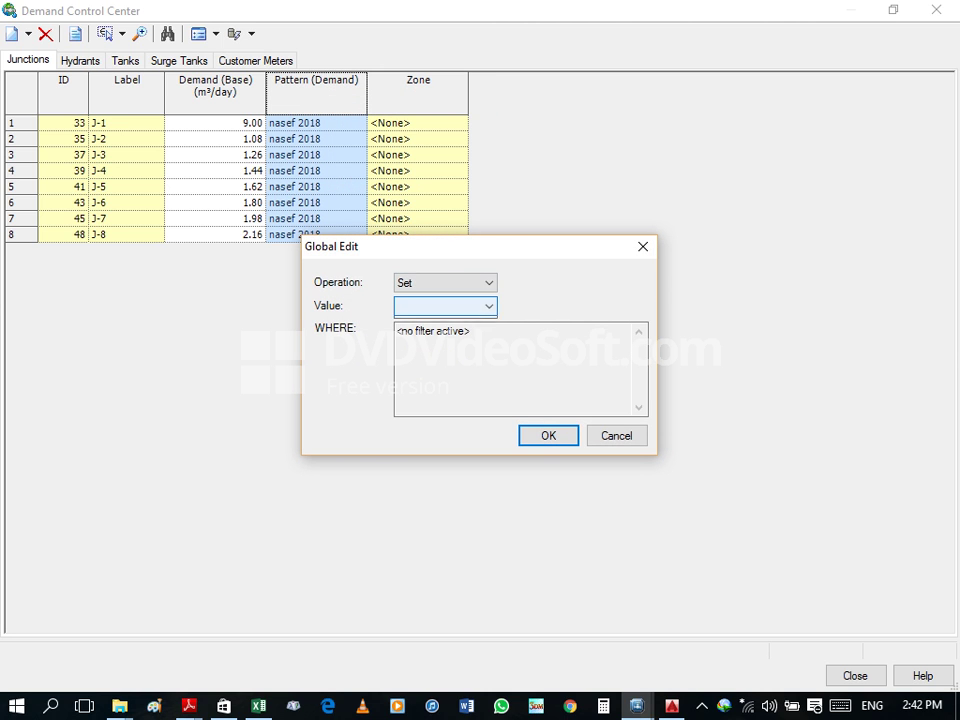
left_click(445, 306)
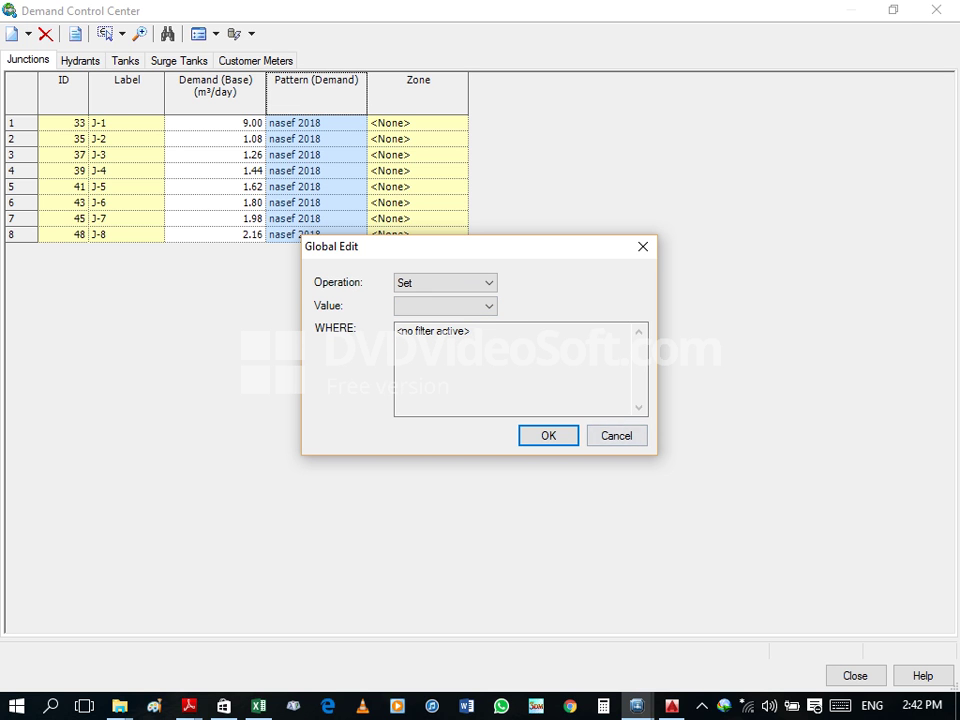
key("Escape")
key("Escape")
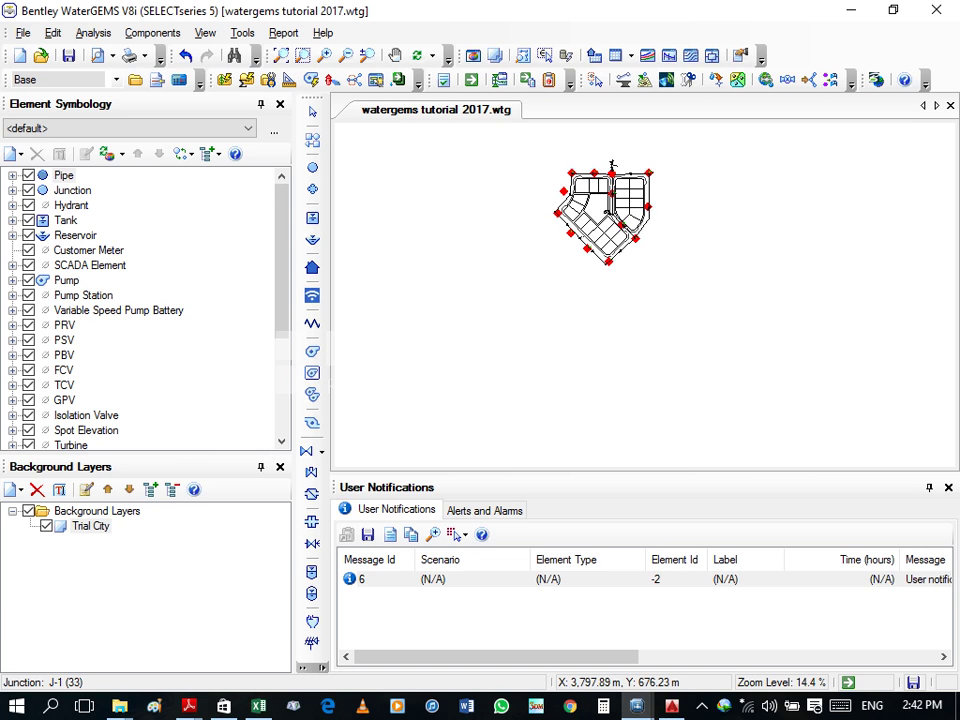
Step: Zoom in on tank T-1 and junction J-8 until pipe P-12 fills the view
scroll(612, 165, "up", 2)
scroll(612, 165, "up", 3)
scroll(600, 200, "up", 5)
scroll(600, 260, "down", 5)
scroll(600, 260, "down", 1)
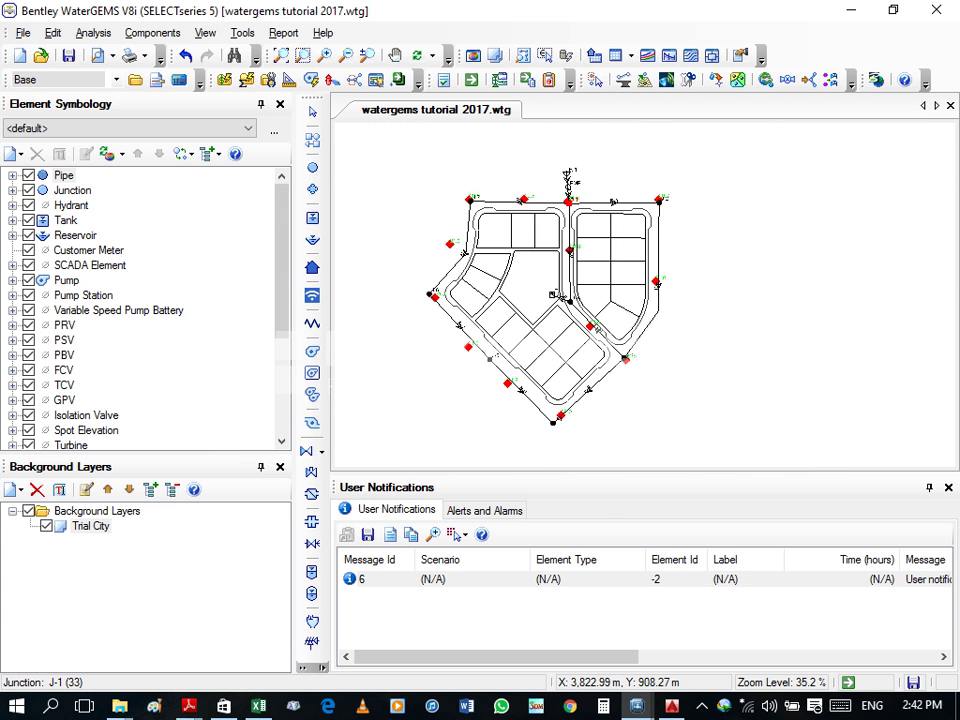
scroll(600, 260, "up", 2)
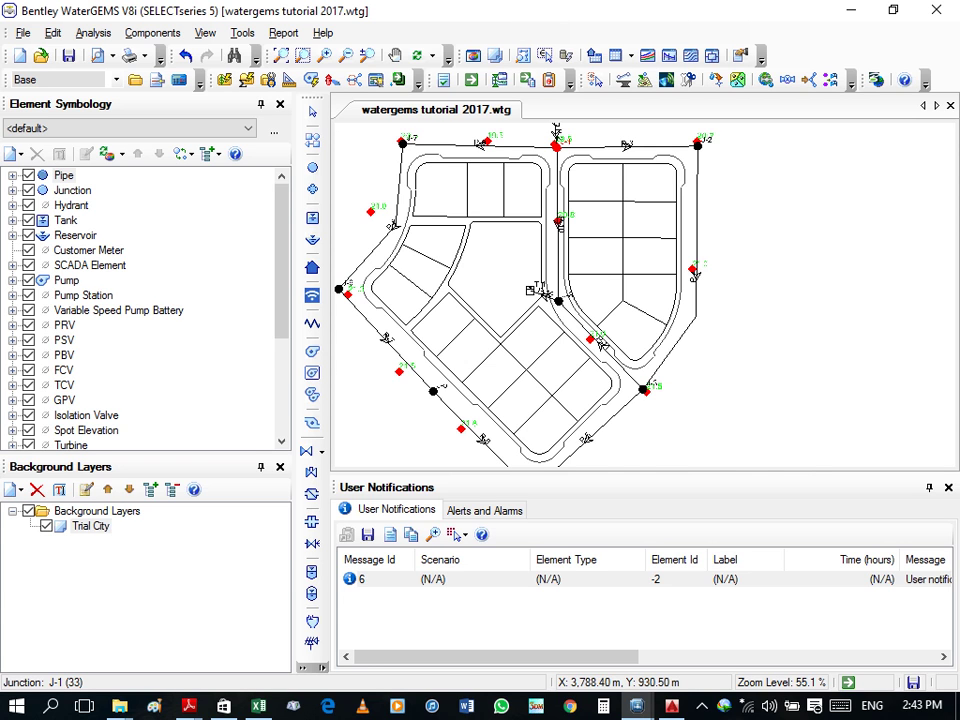
scroll(552, 295, "up", 2)
scroll(552, 295, "up", 3)
scroll(548, 297, "up", 3)
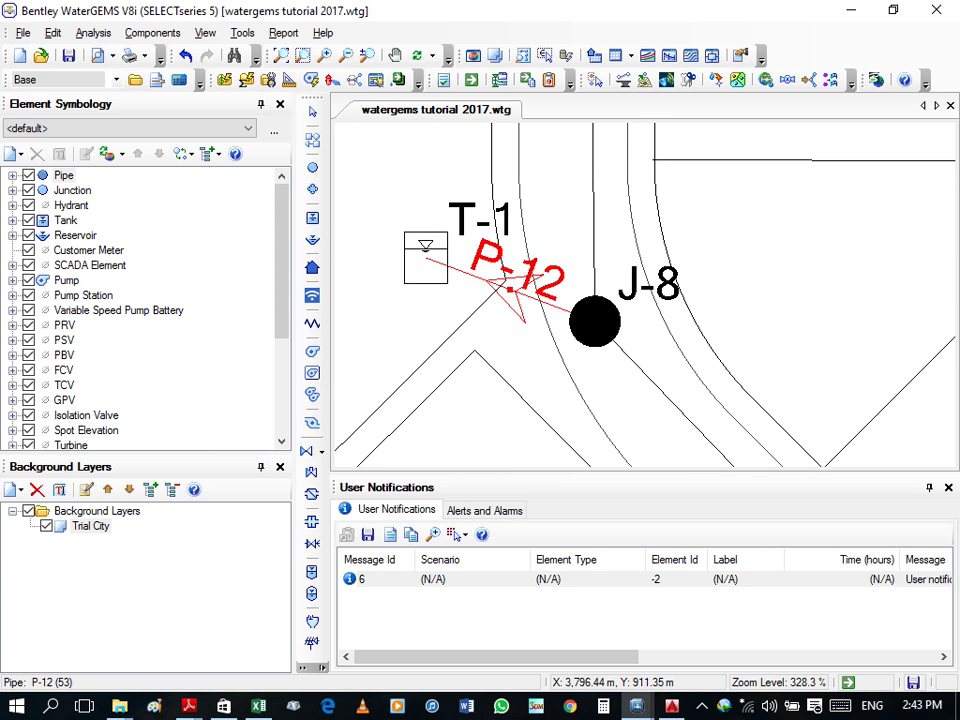
Step: Set pipe P-12's initial status to Closed in its properties
right_click(545, 300)
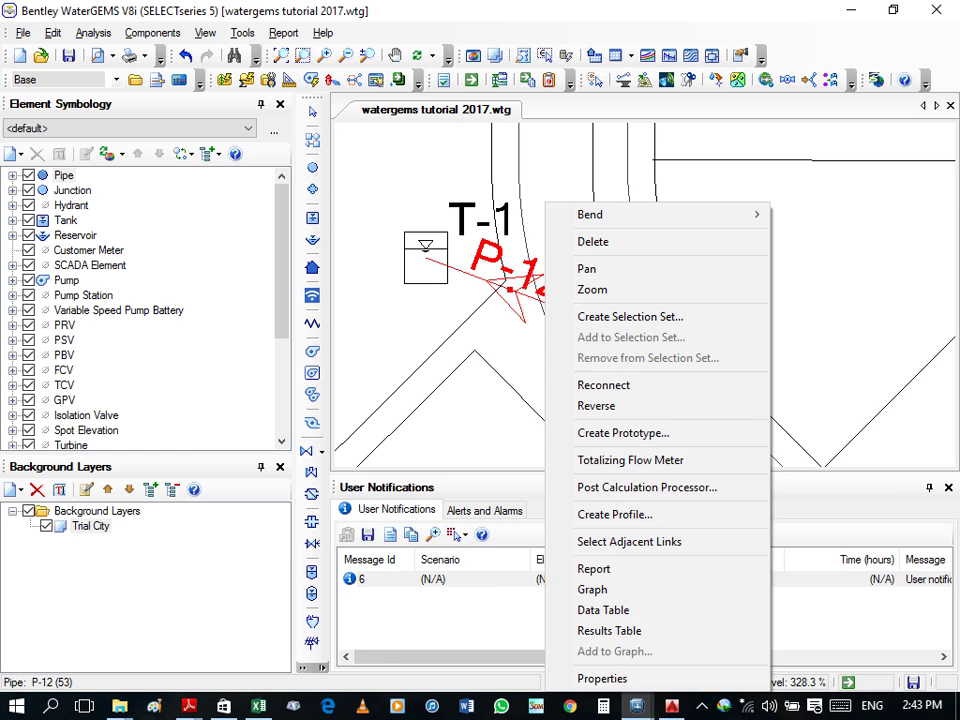
left_click(602, 678)
scroll(805, 400, "down", 1)
scroll(805, 400, "down", 4)
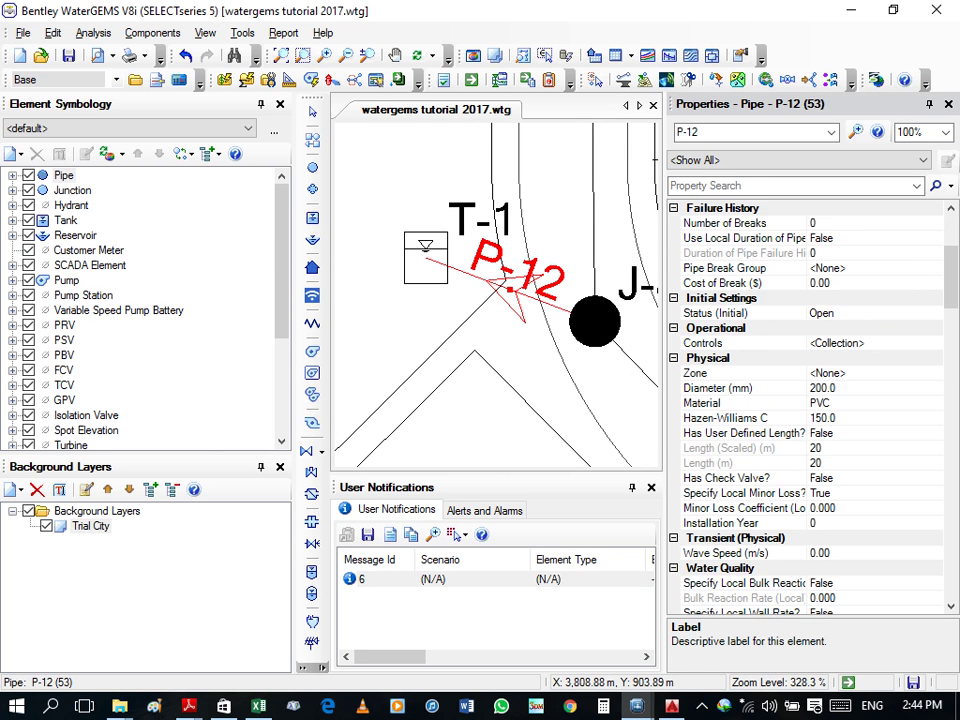
scroll(805, 400, "down", 2)
scroll(805, 400, "down", 2)
scroll(805, 400, "up", 2)
scroll(805, 400, "up", 2)
scroll(805, 400, "up", 1)
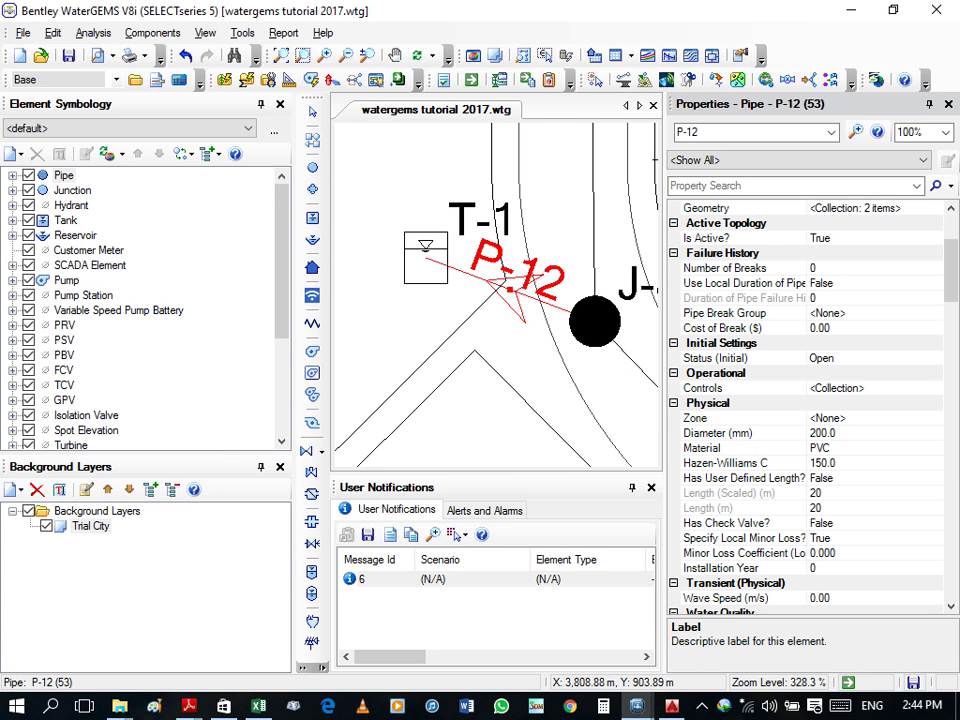
left_click(860, 358)
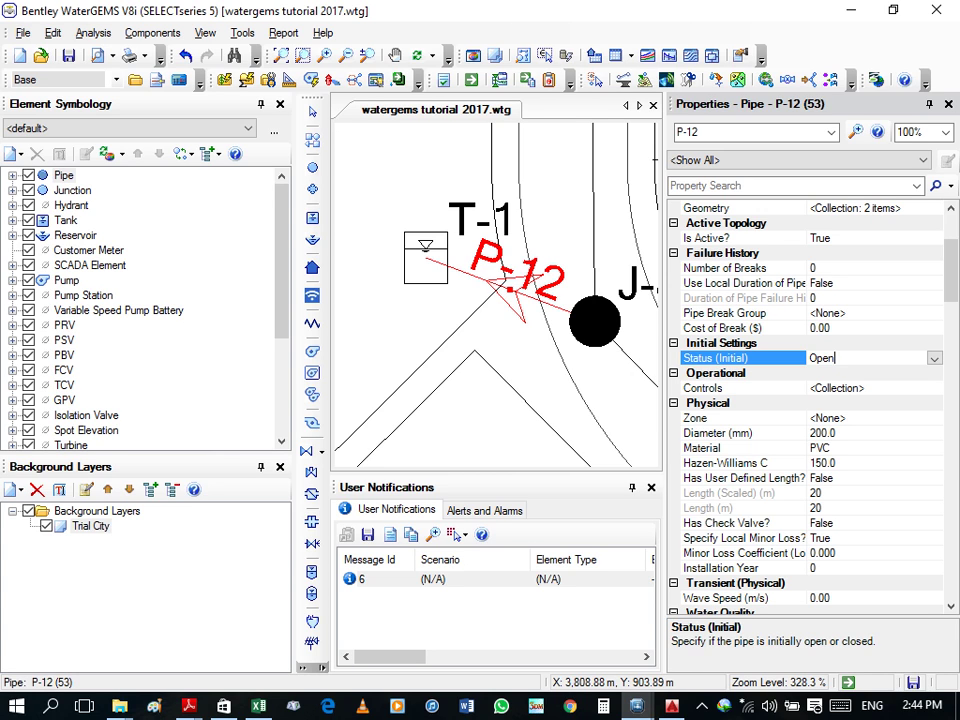
left_click(860, 358)
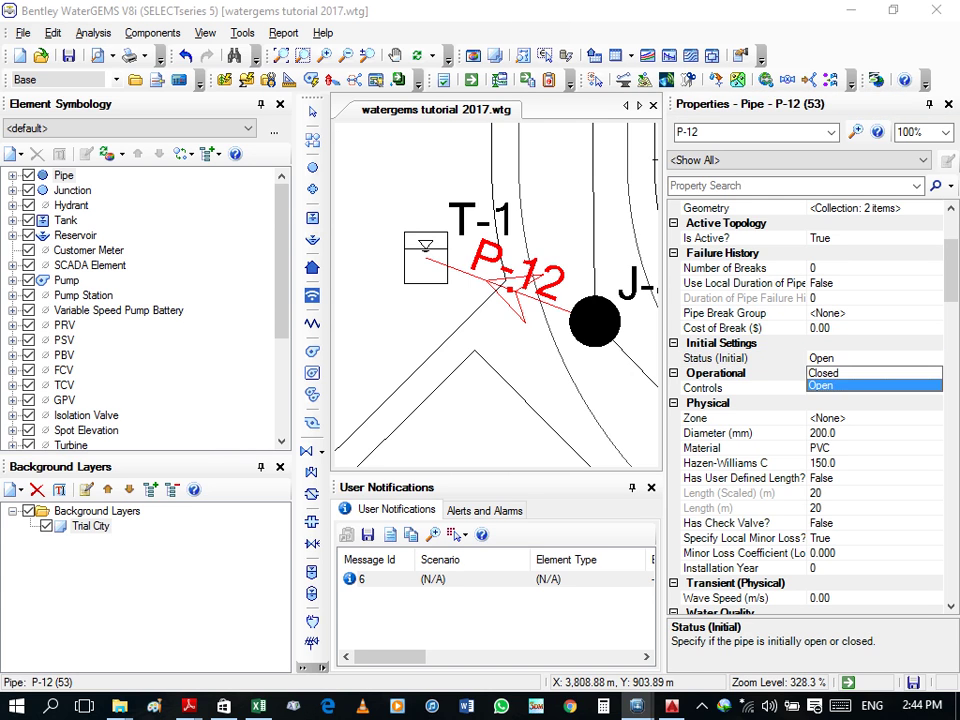
left_click(873, 373)
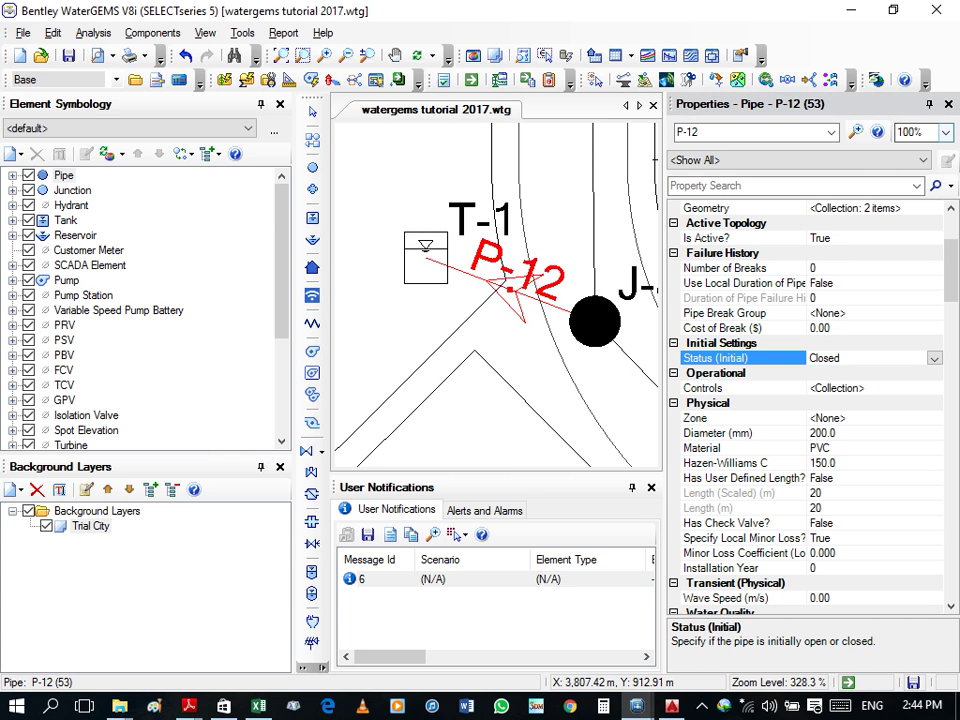
left_click(929, 104)
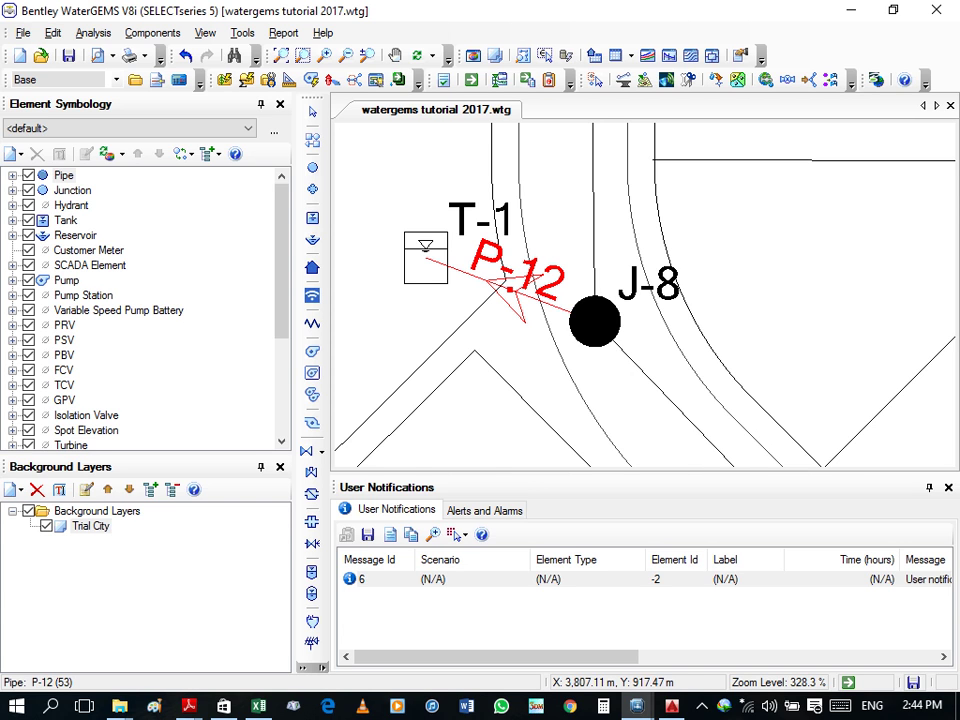
Step: Zoom back out over the network and bring up the Analysis menu
scroll(615, 233, "down", 2)
scroll(615, 233, "down", 2)
scroll(615, 233, "down", 3)
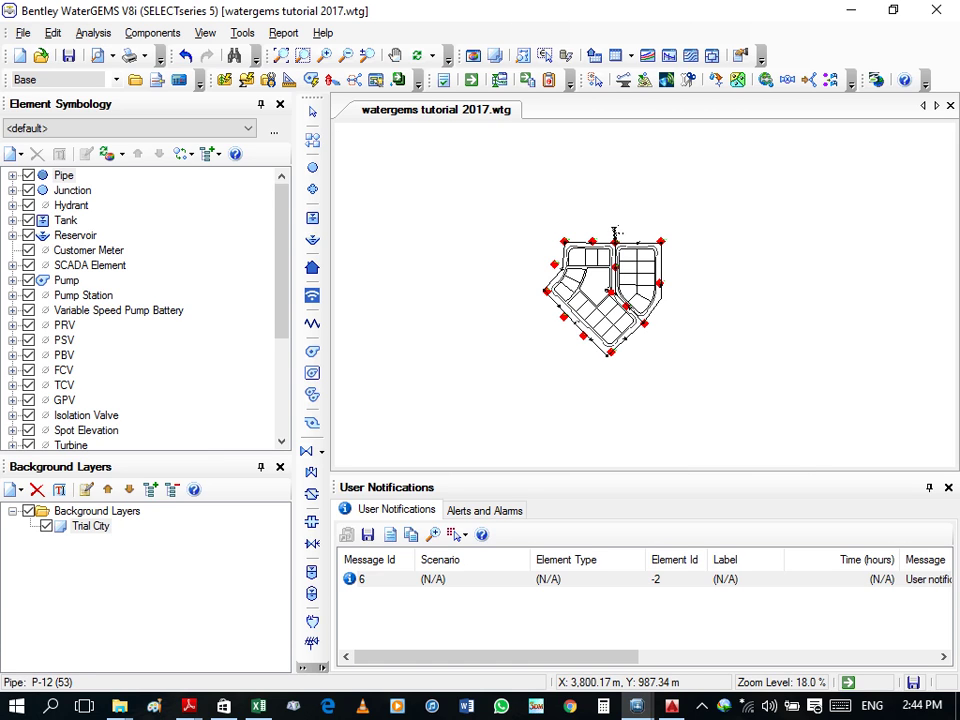
key("alt+a")
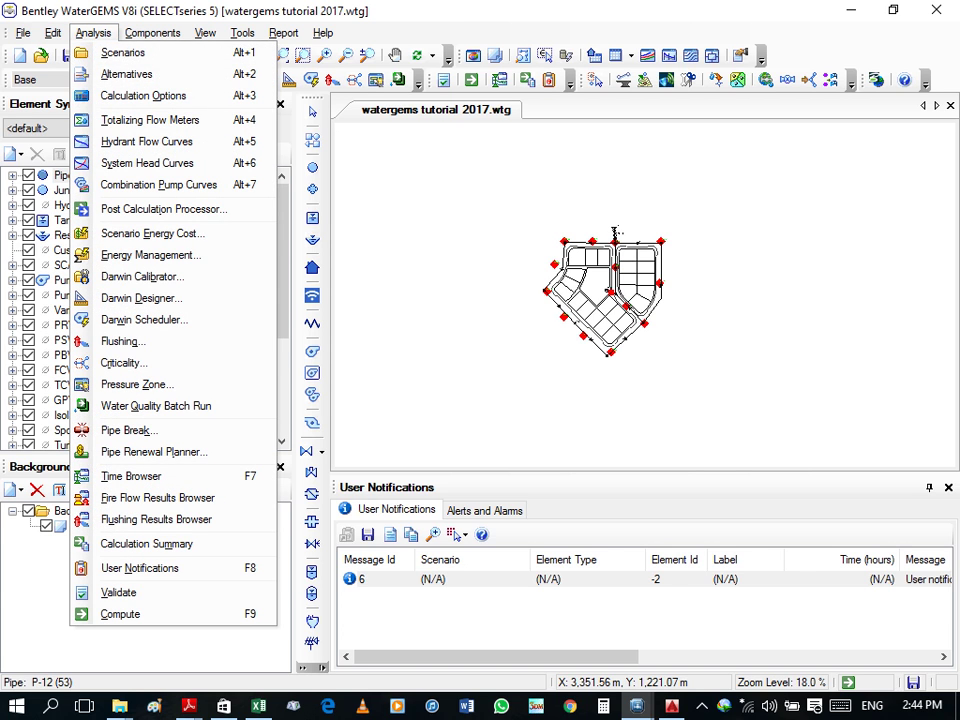
Step: Confirm the Base Calculation Options' Time Analysis Type is EPS, then close Calculation Options
key("Down")
key("Down")
key("Down")
key("Return")
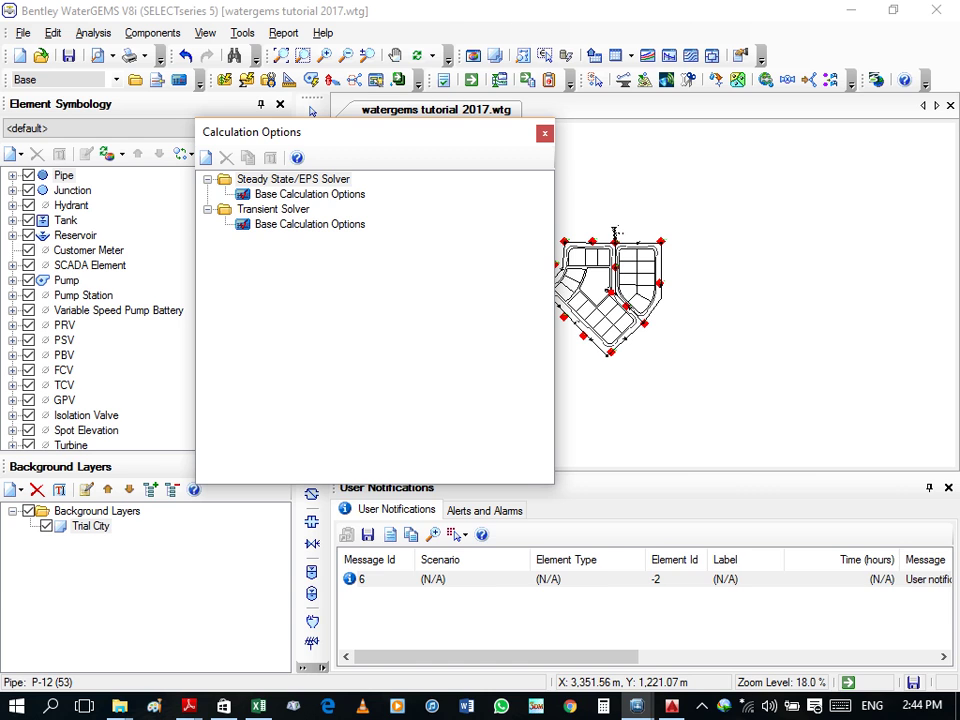
key("Down")
key("Return")
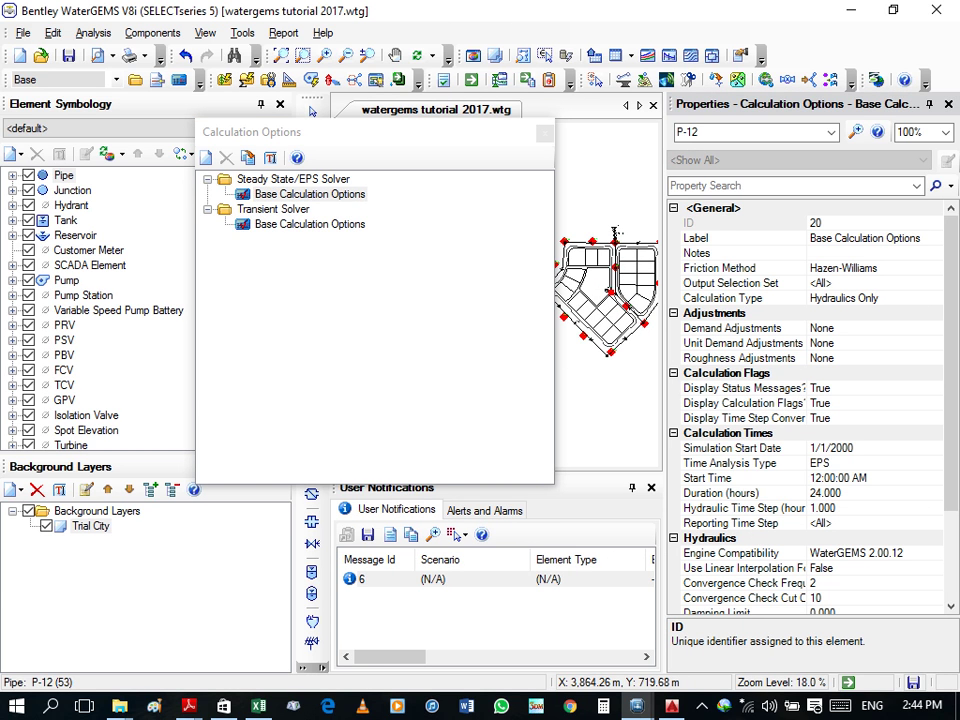
left_click(820, 463)
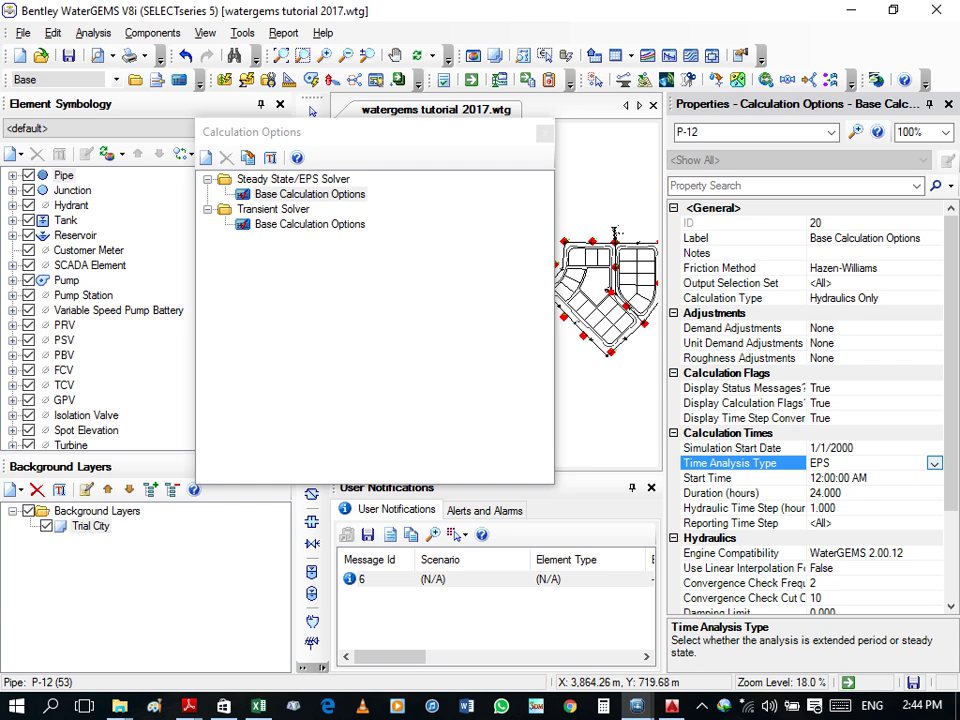
left_click(934, 463)
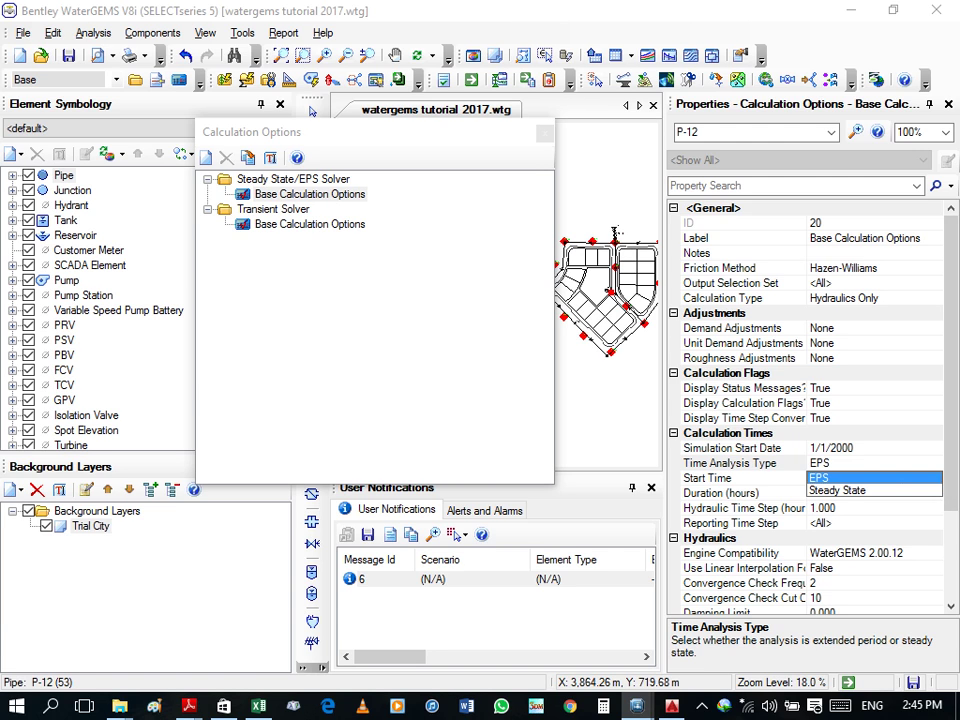
key("F4")
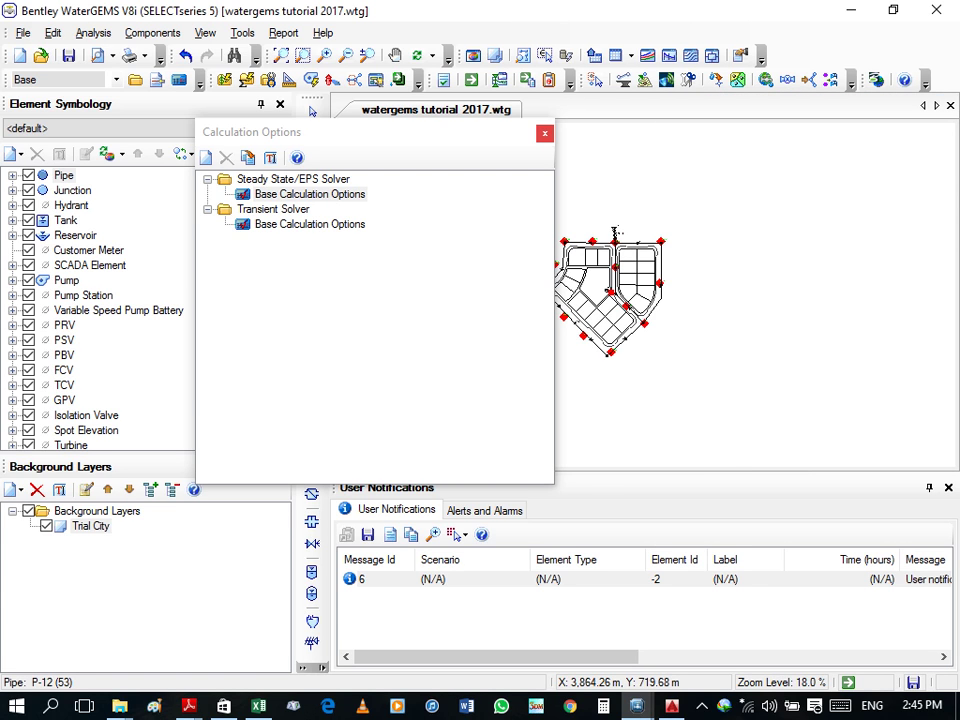
left_click(544, 133)
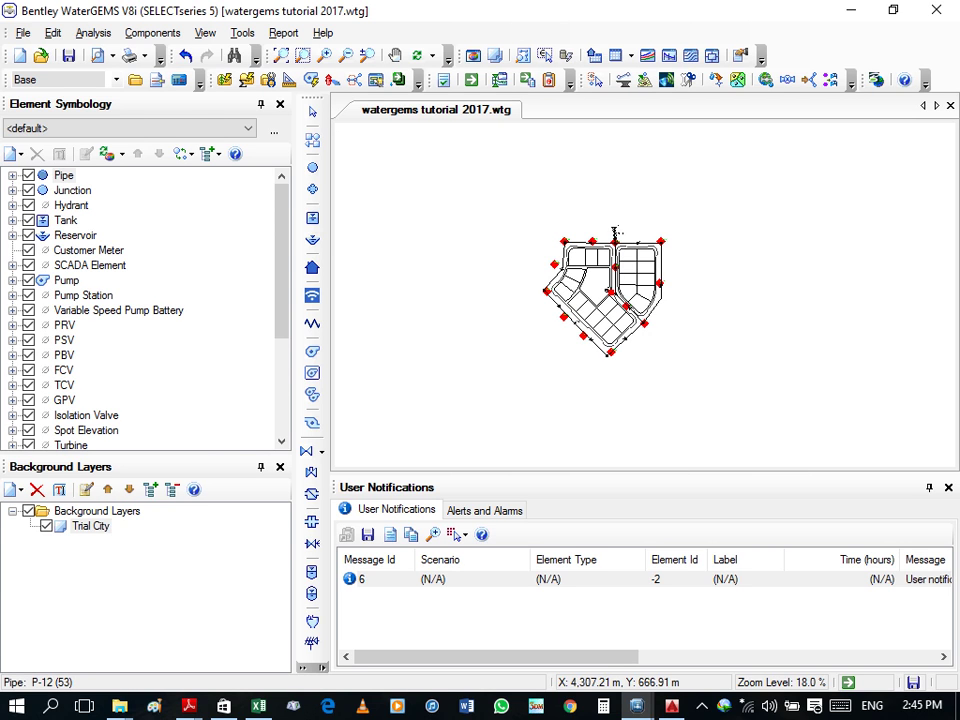
Step: In the reopened Base Calculation Options, switch Time Analysis Type to Steady State and back to EPS
key("alt+a")
key("Down")
key("Down")
key("Down")
key("Return")
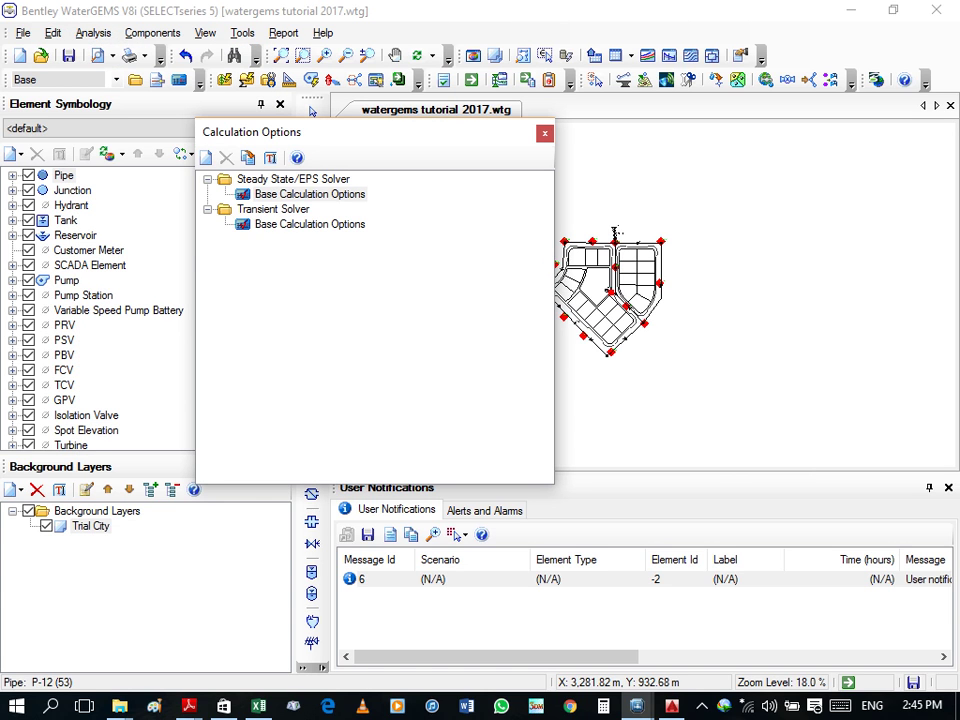
key("Return")
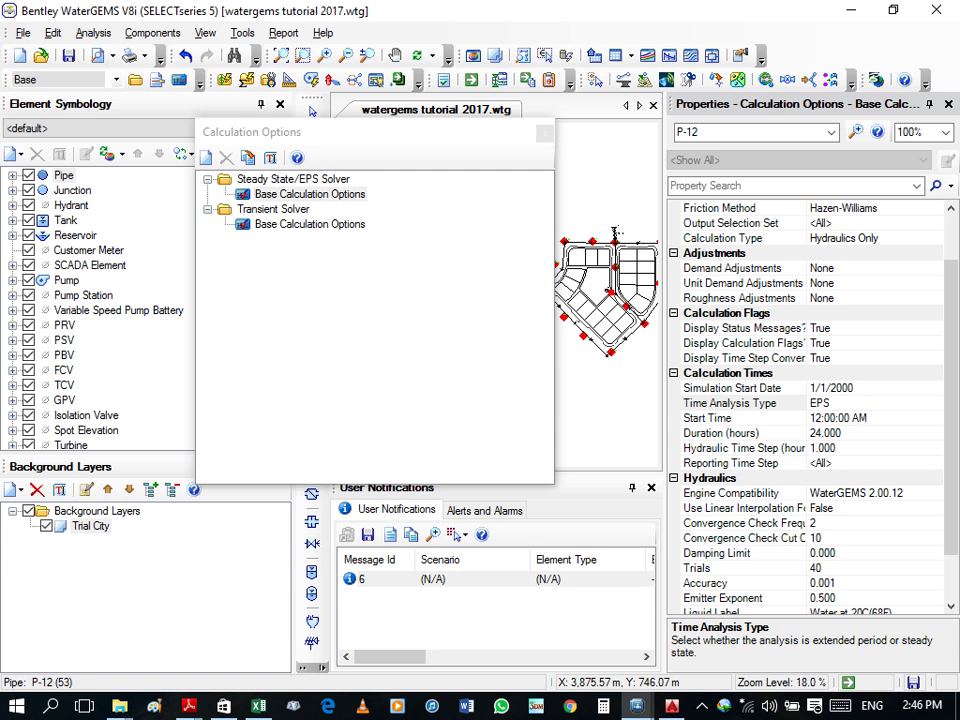
key("Tab")
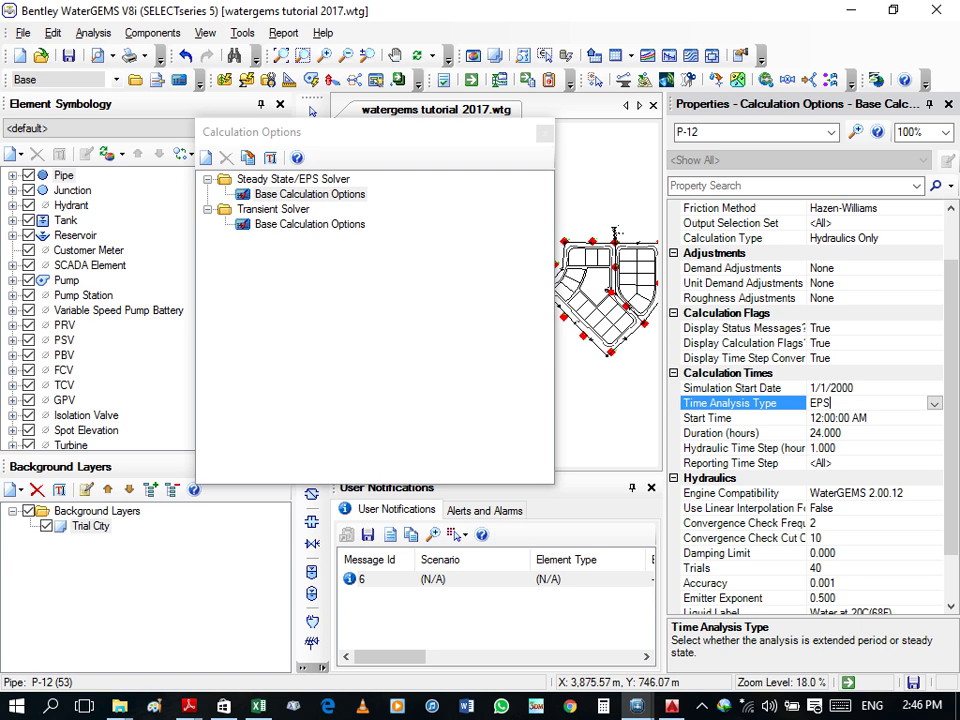
key("alt+Down")
key("Escape")
key("Down")
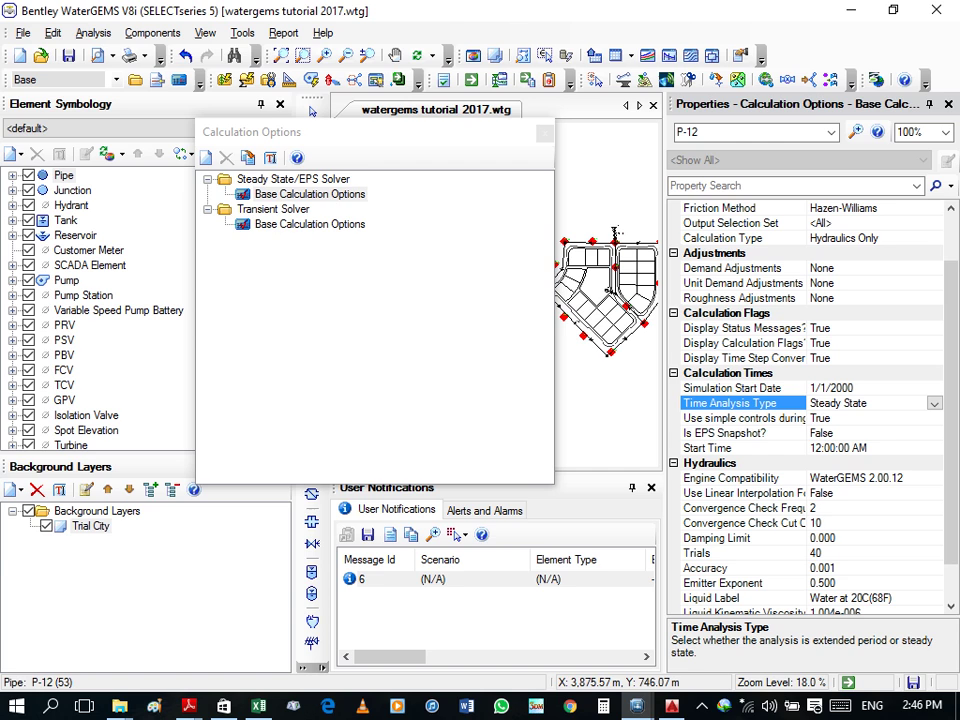
key("alt+Down")
key("Up")
key("Return")
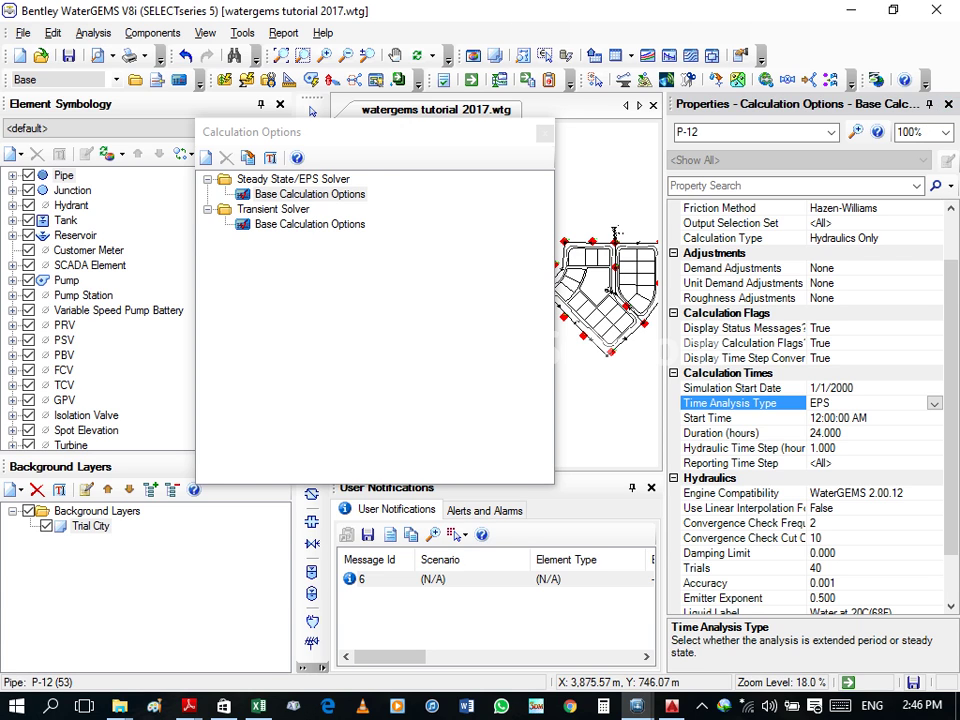
left_click(711, 79)
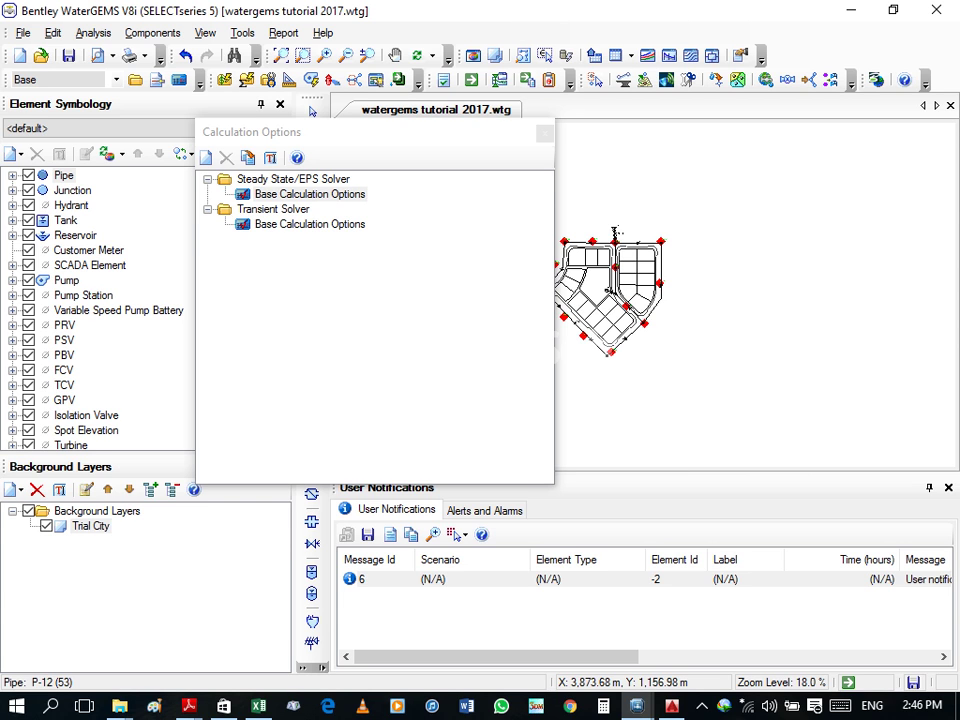
Step: Reopen Base Calculation Options properties and set Time Analysis Type to EPS over 24 hours
double_click(309, 194)
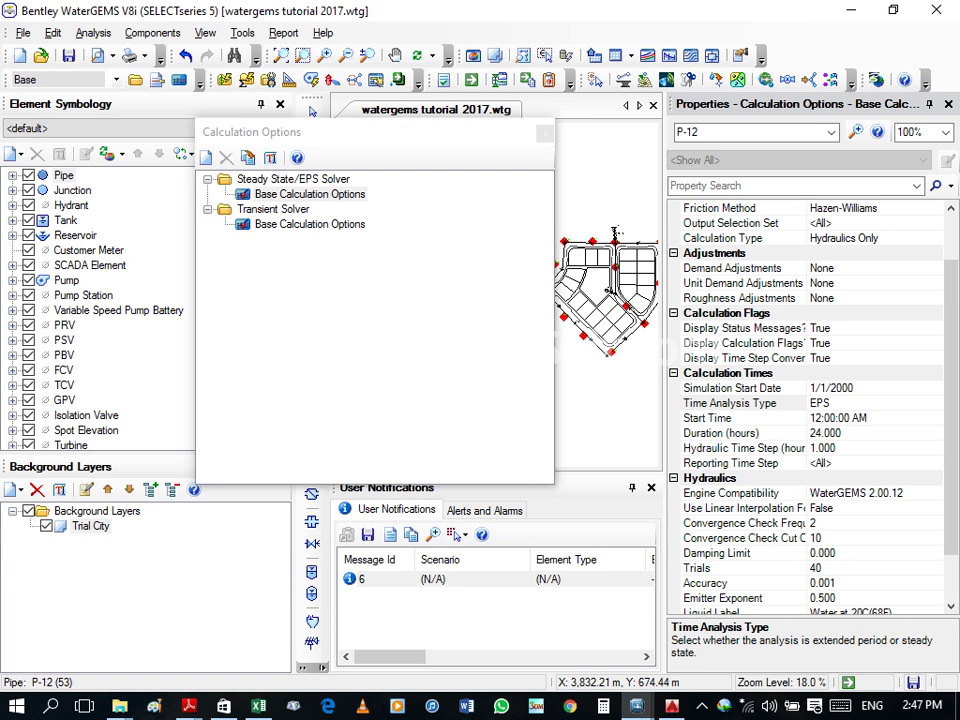
left_click(730, 403)
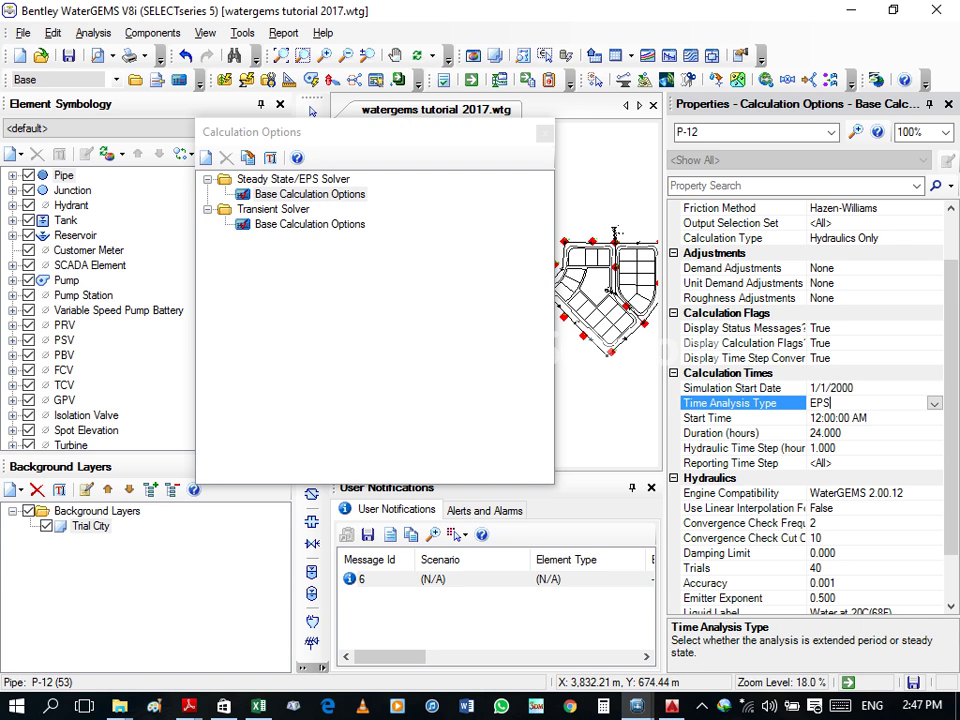
left_click(934, 403)
left_click(830, 418)
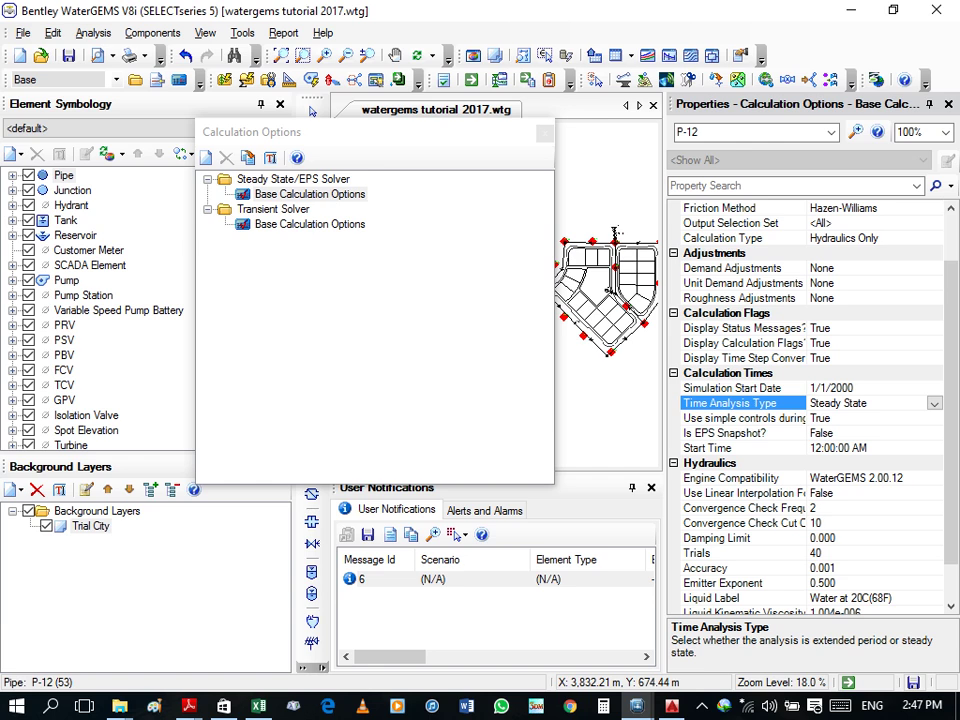
left_click(934, 403)
left_click(830, 418)
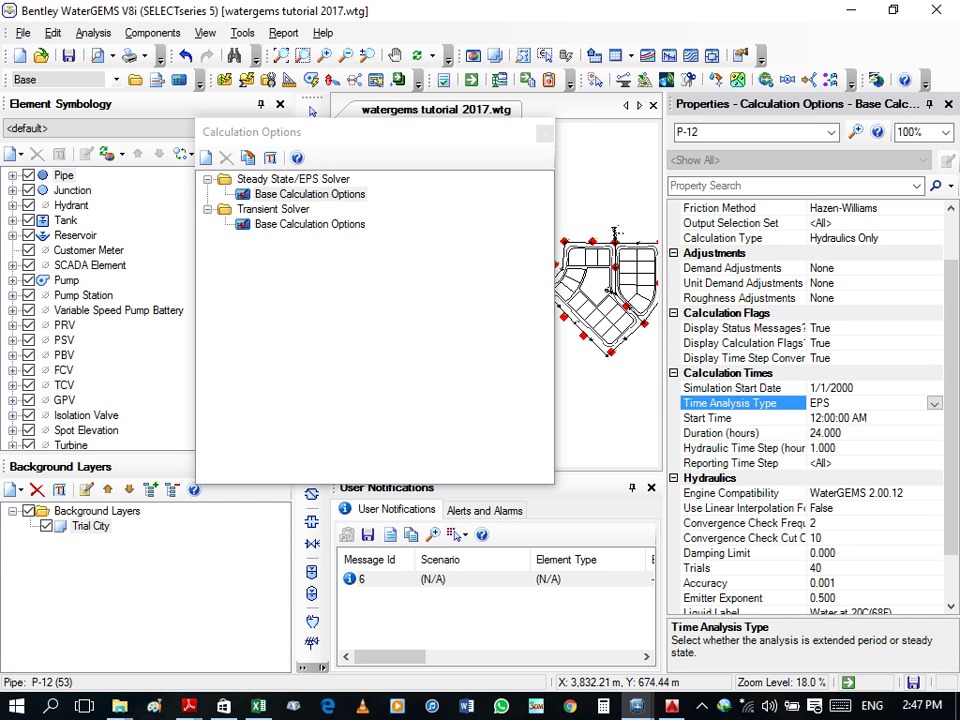
left_click(948, 104)
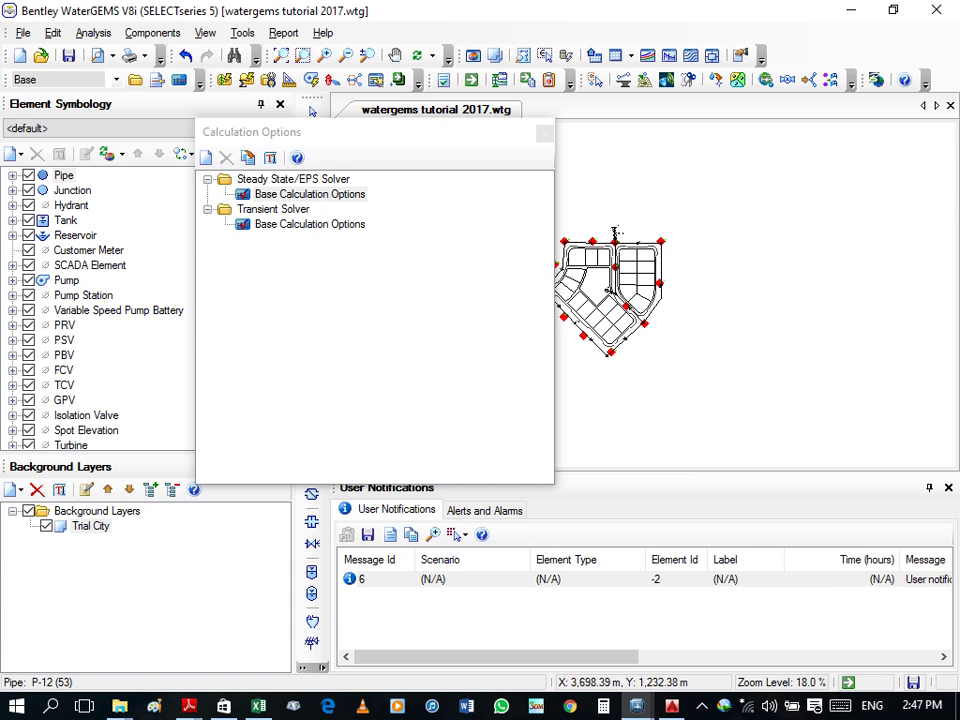
Step: Close Calculation Options, validate the network with no problems found, and shift the drawing slightly down
key("Escape")
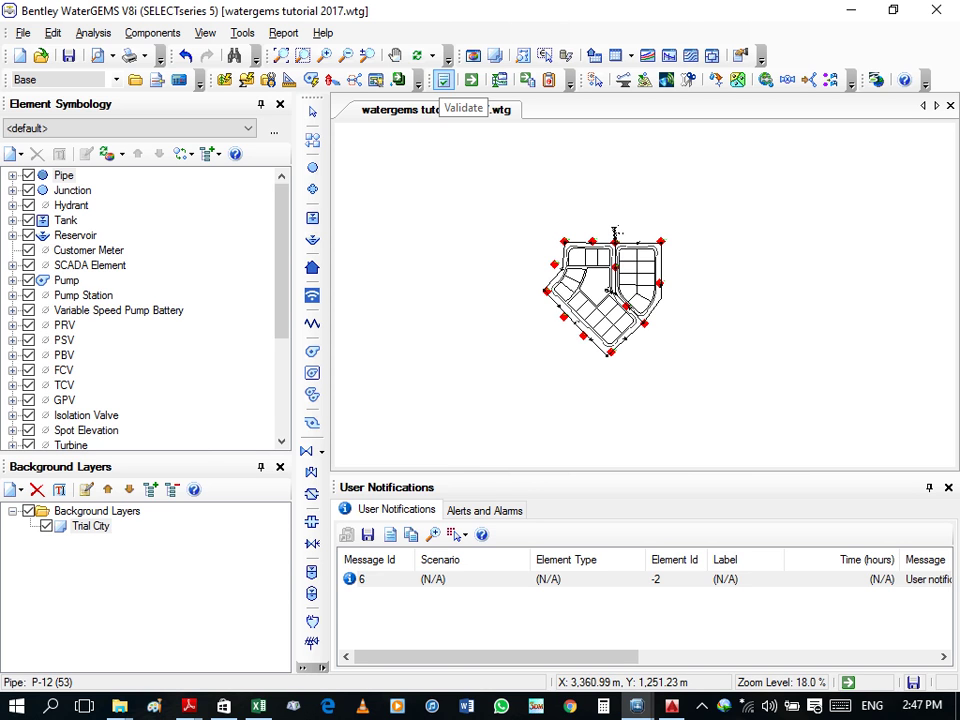
left_click(443, 80)
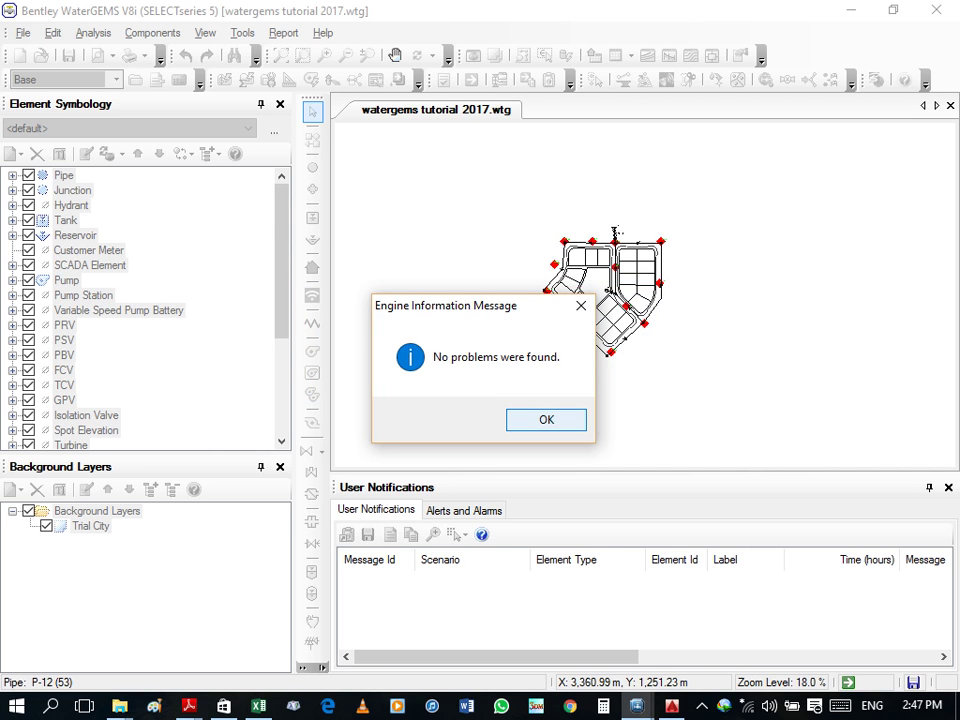
key("Return")
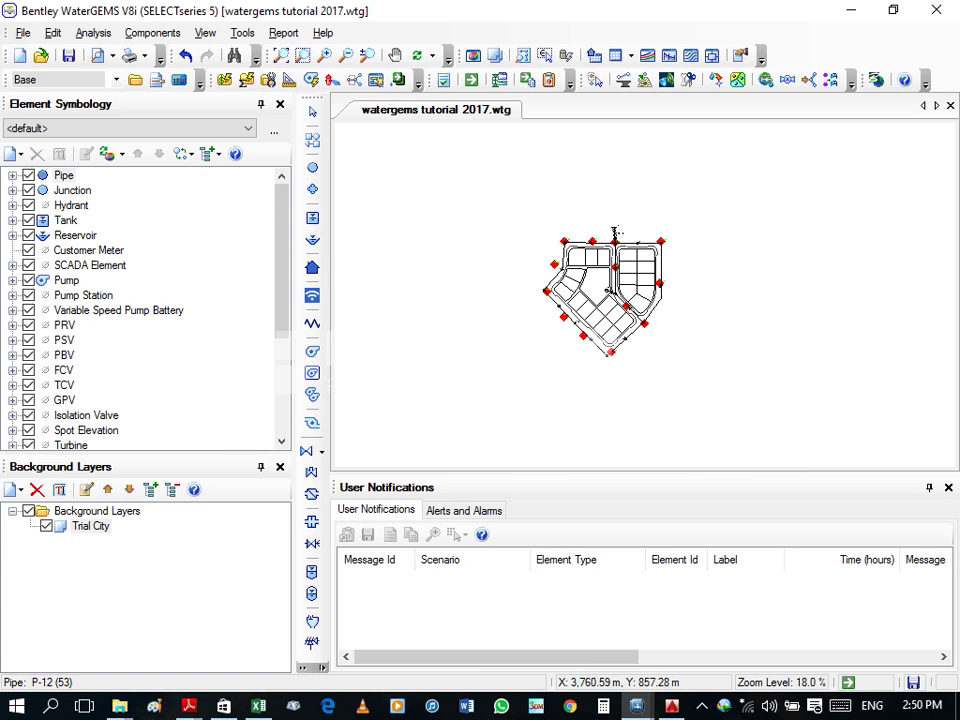
middle_click_drag(615, 232, 615, 245)
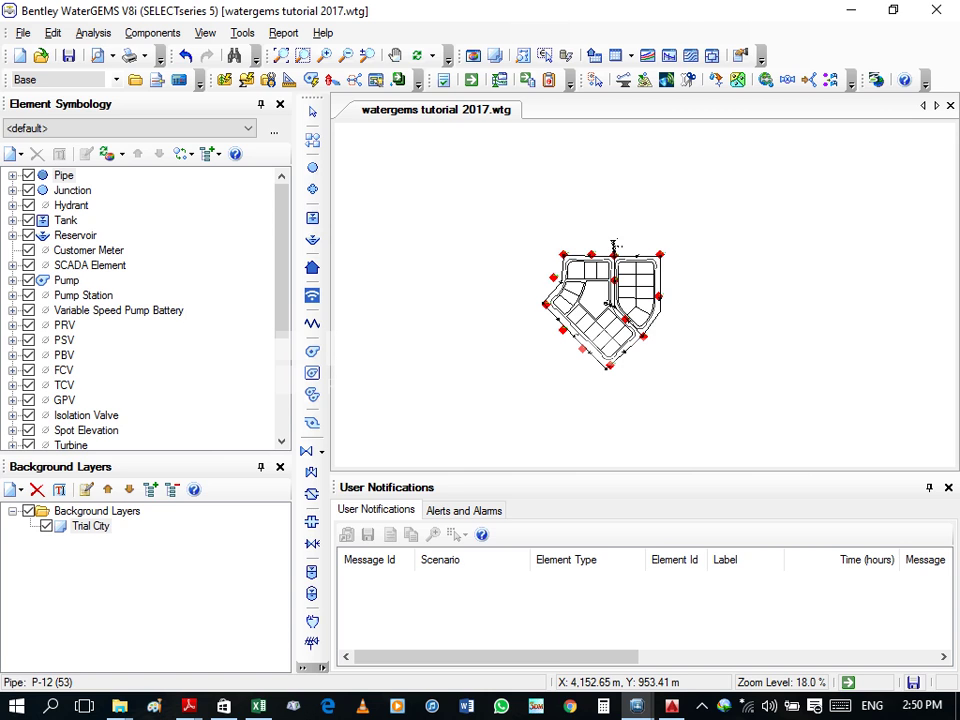
Step: Zoom in to about 22–35% so the pipes and junctions appear larger
scroll(785, 284, "up", 1)
scroll(785, 284, "up", 1)
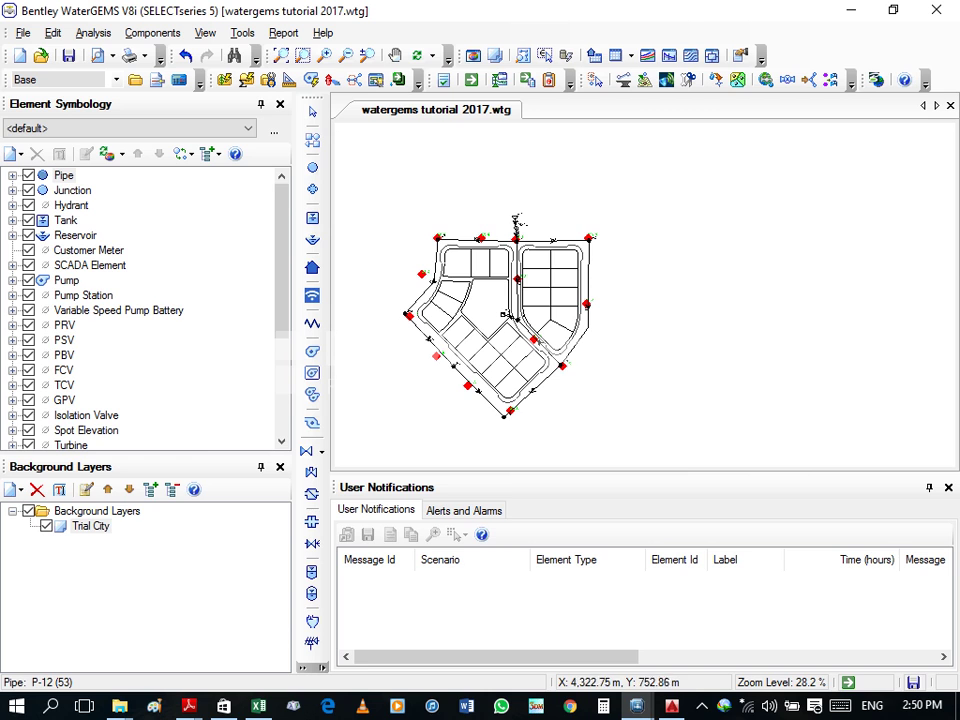
scroll(460, 325, "up", 1)
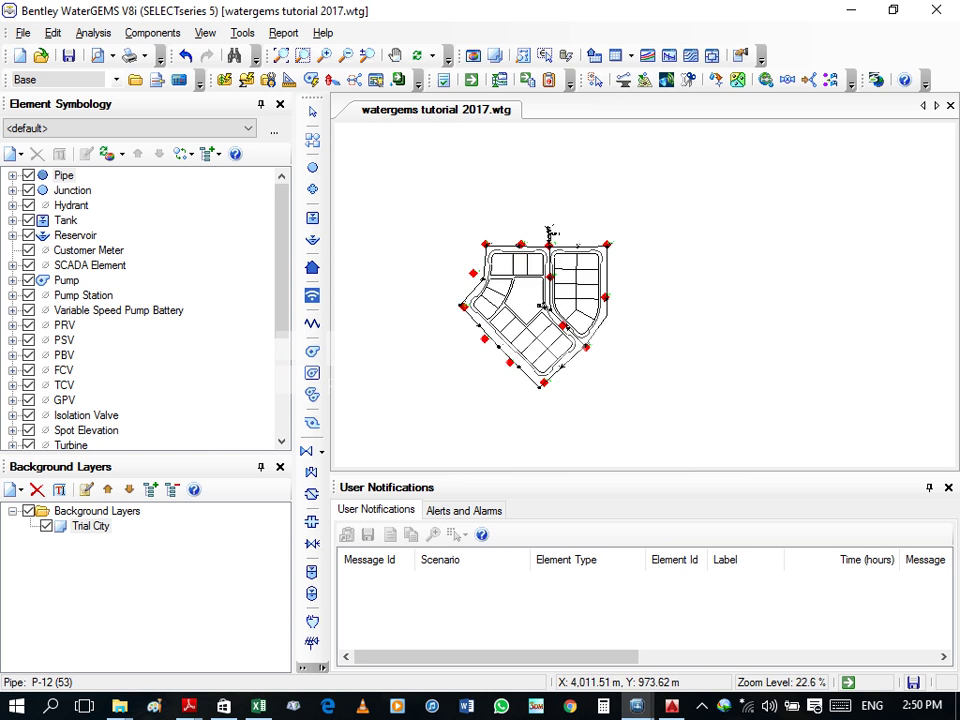
scroll(460, 325, "up", 1)
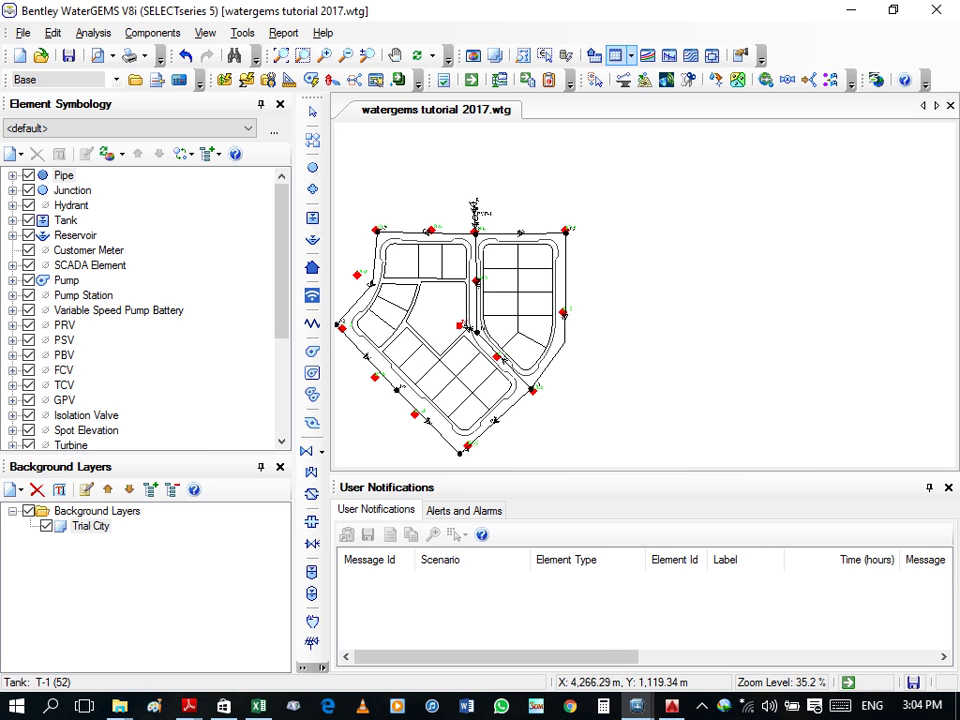
Step: Bring up the FlexTables list of element result tables
left_click(631, 56)
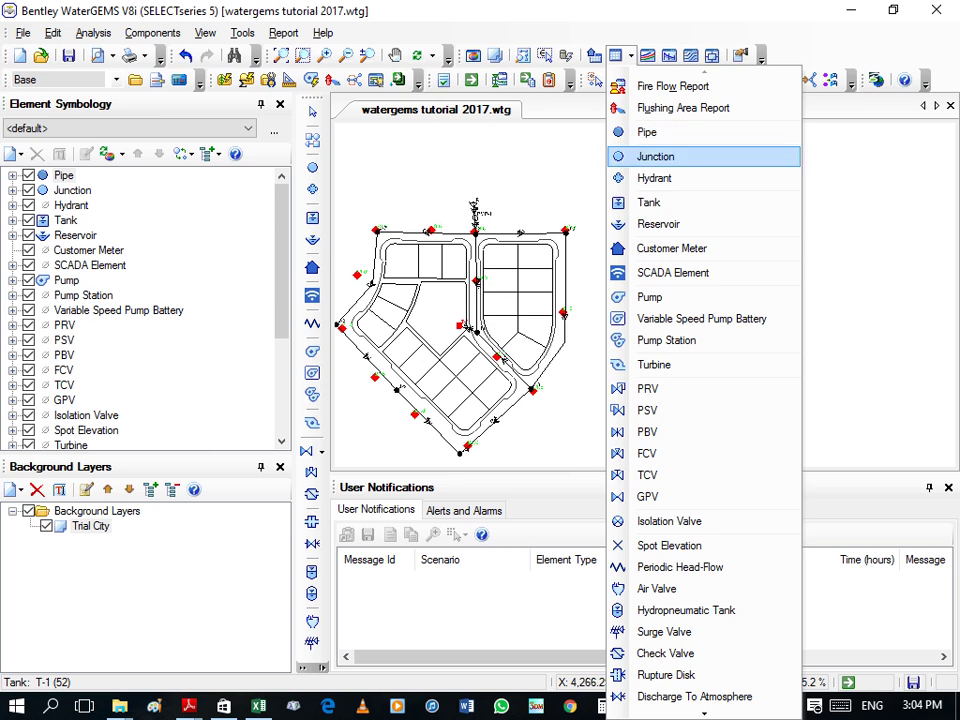
Step: Open the Pipe FlexTable, scroll to the results, and bring up the Velocity column's options
left_click(647, 131)
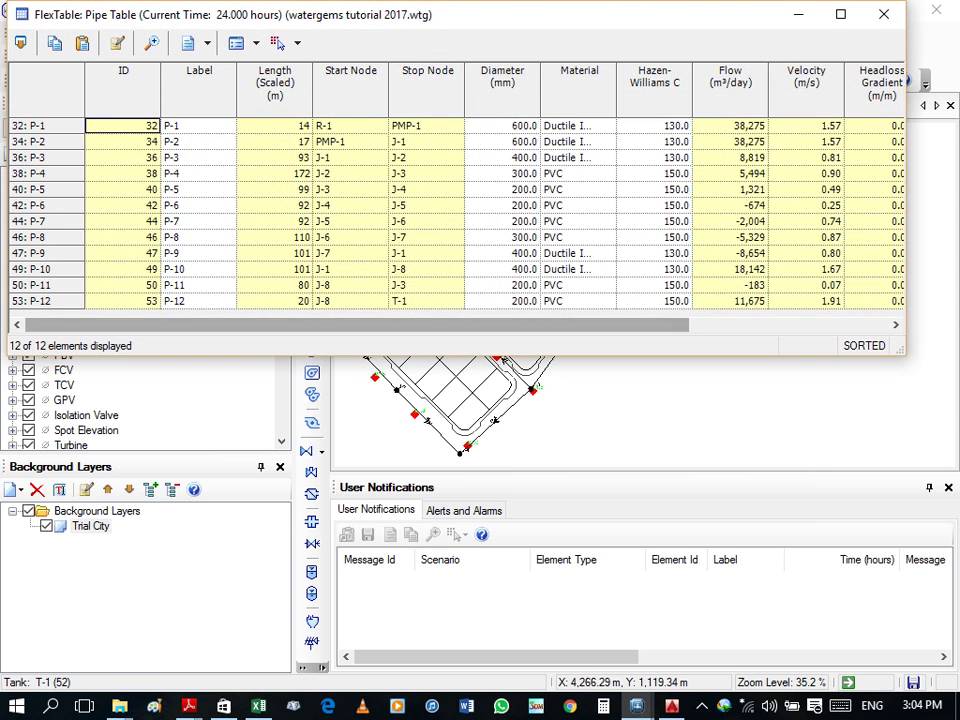
scroll(455, 210, "right", 3)
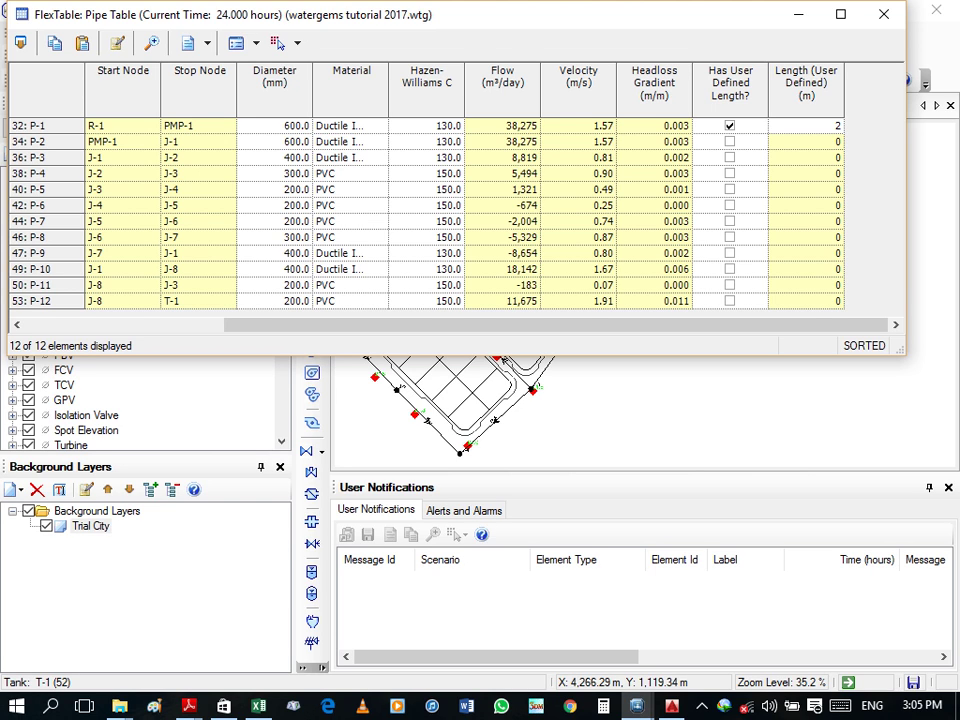
right_click(579, 85)
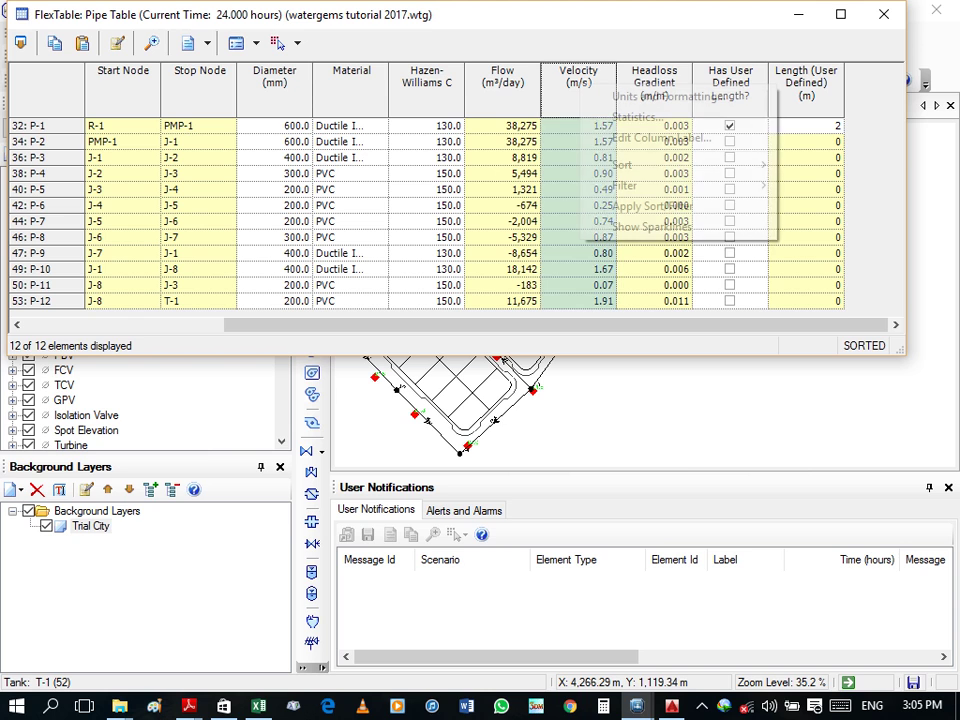
Step: Sort the Pipe FlexTable by velocity ascending, so P-11 at 0.07 m/s comes first
key("Down")
key("Down")
key("Down")
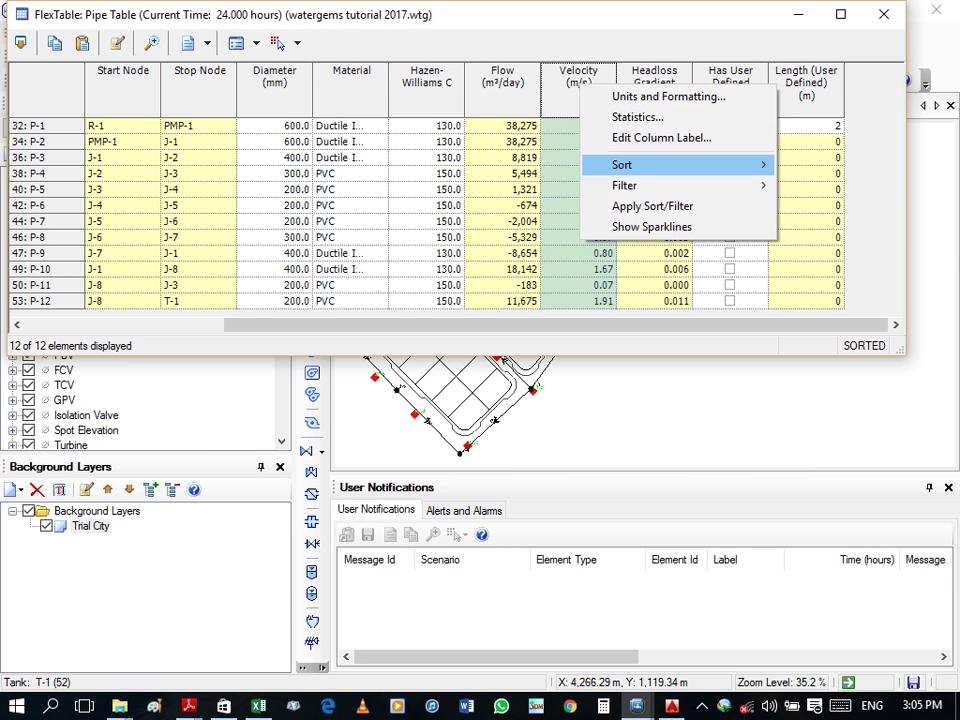
key("Right")
key("Return")
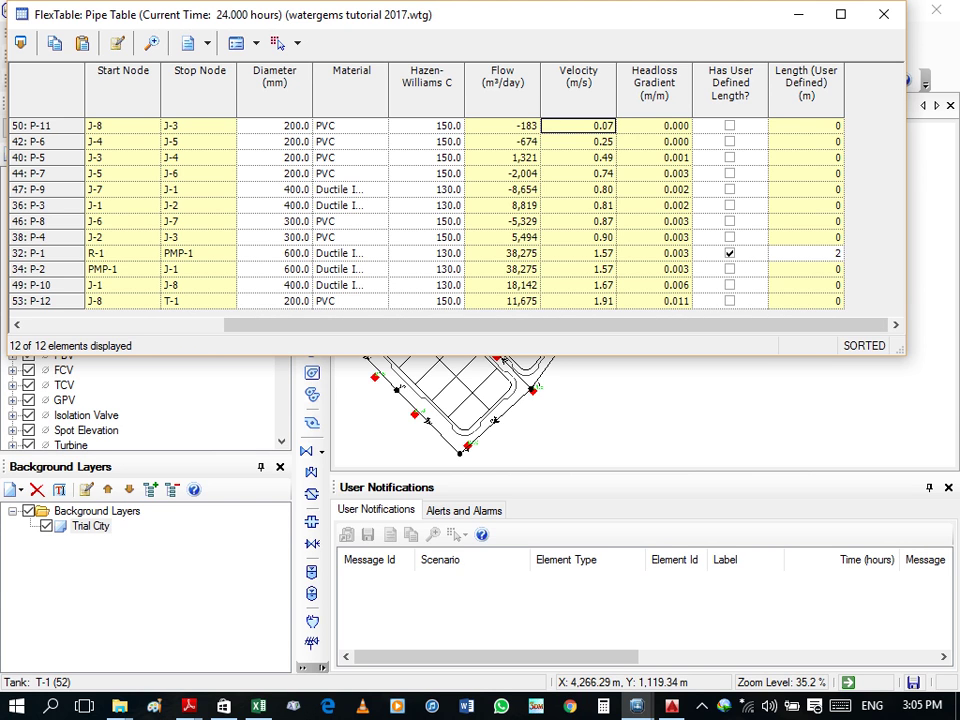
scroll(450, 210, "left", 3)
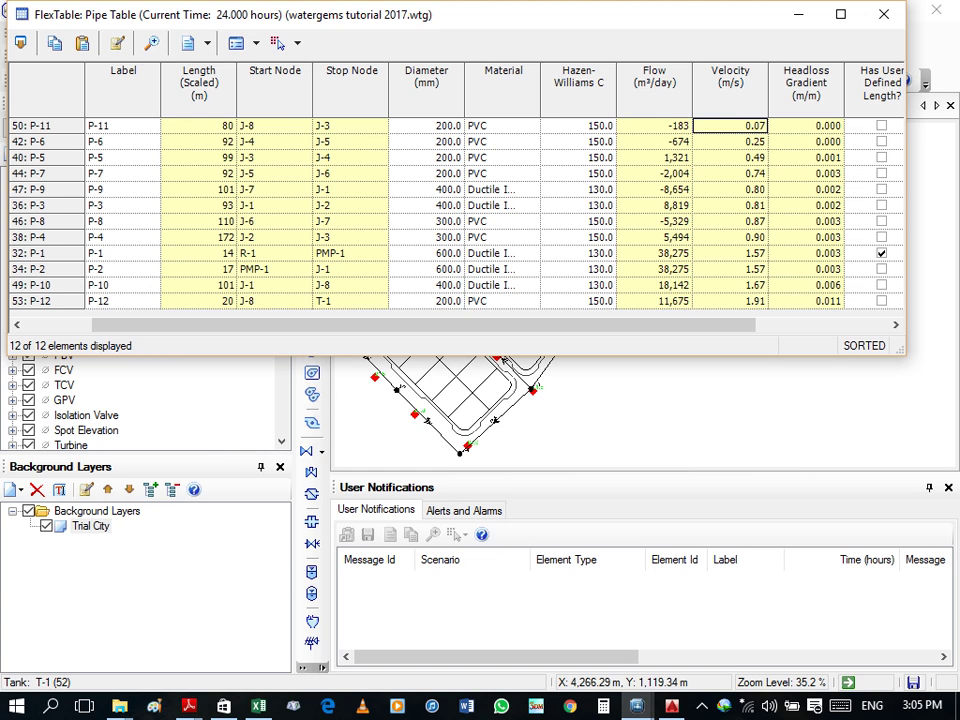
Step: Select the P-11 row and zoom the network map to pipe P-11
left_click(45, 125)
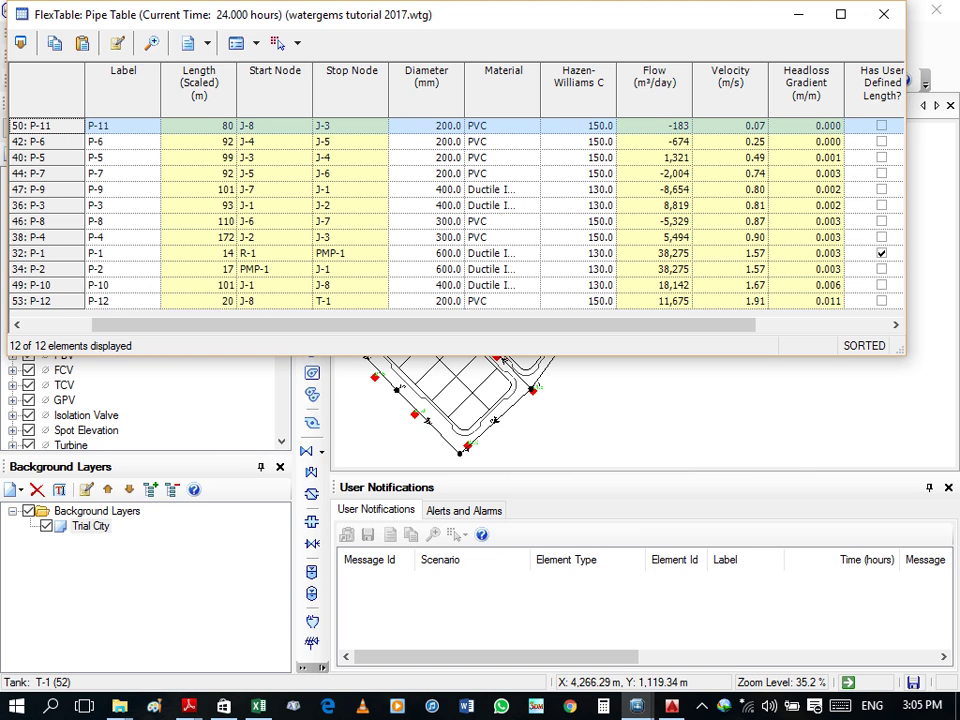
right_click(40, 127)
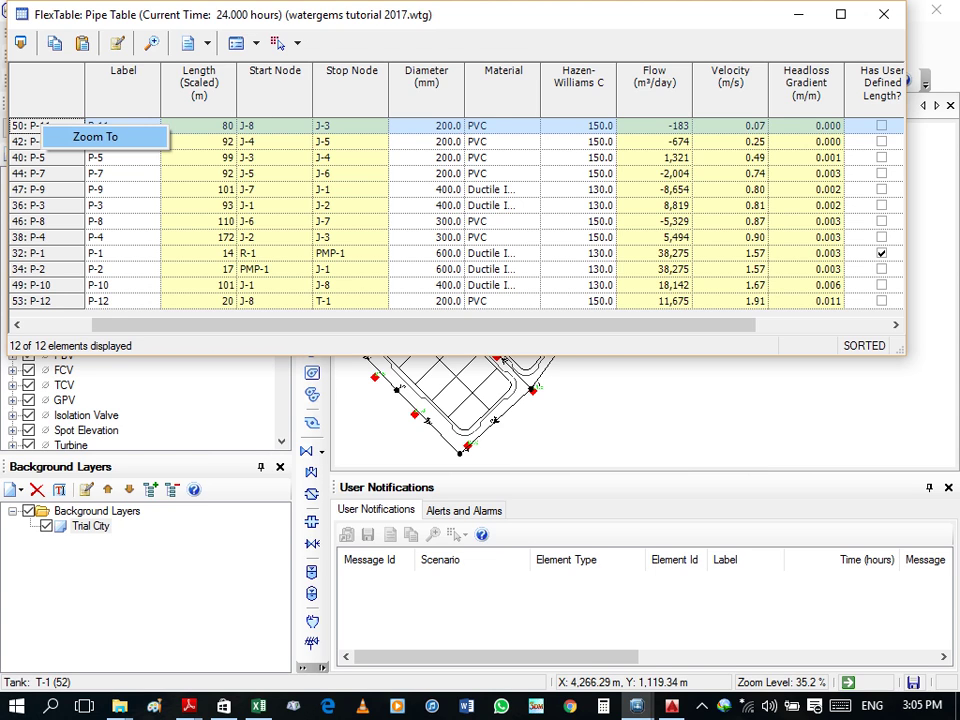
left_click(95, 136)
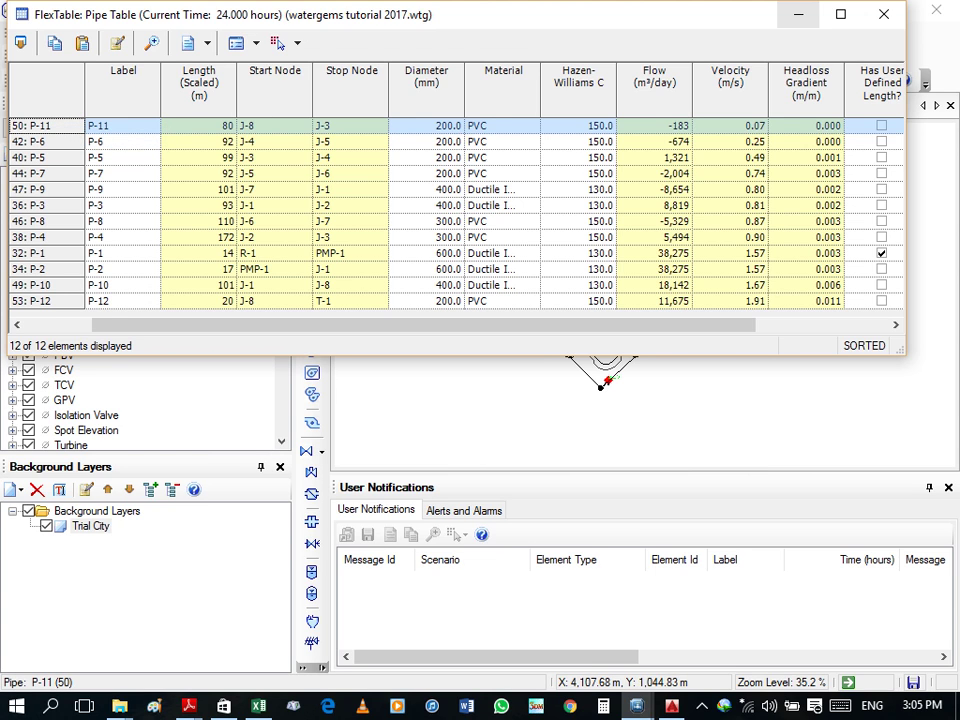
scroll(590, 245, "down", 1)
scroll(590, 245, "down", 5)
scroll(590, 245, "down", 4)
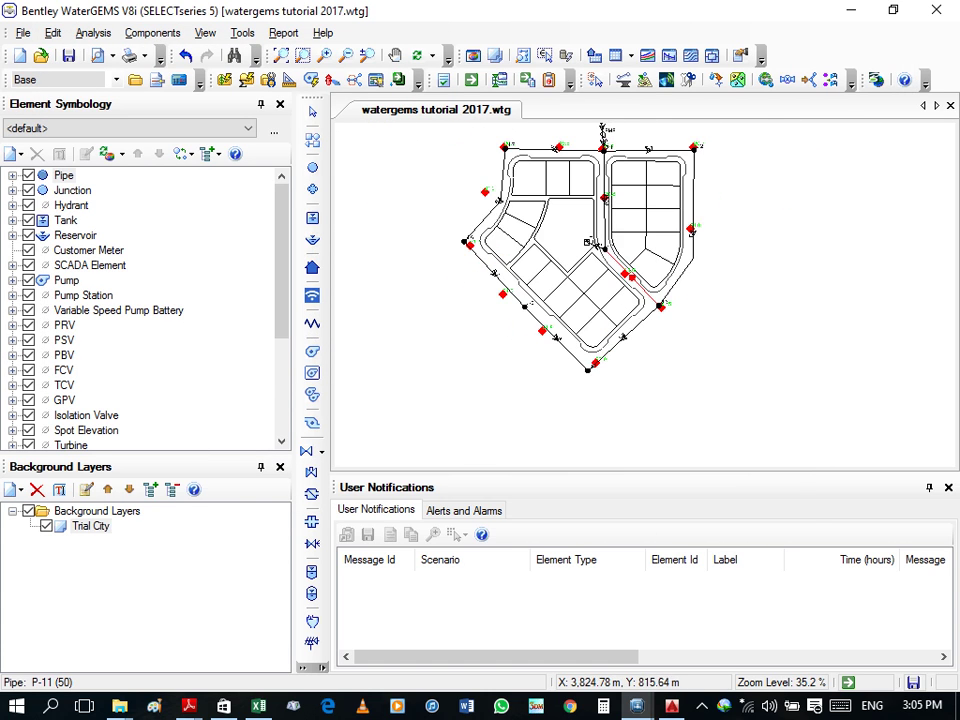
scroll(612, 340, "up", 3)
scroll(612, 340, "up", 2)
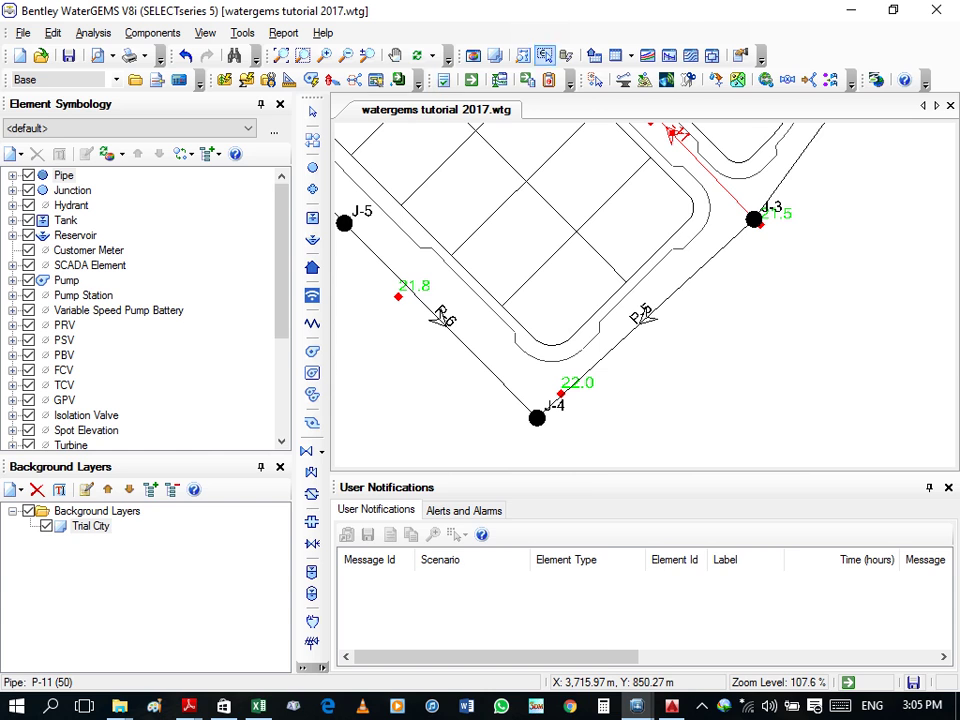
Step: Reopen the Pipe FlexTable, zoom to P-11 again, then close the table
left_click(631, 55)
left_click(640, 131)
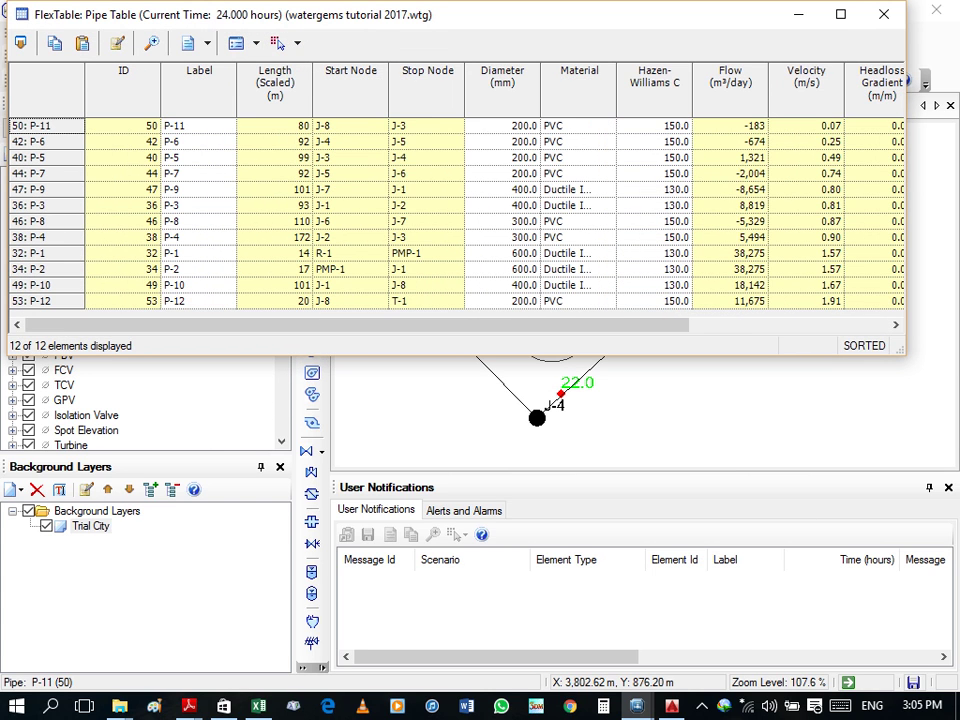
right_click(60, 127)
left_click(90, 139)
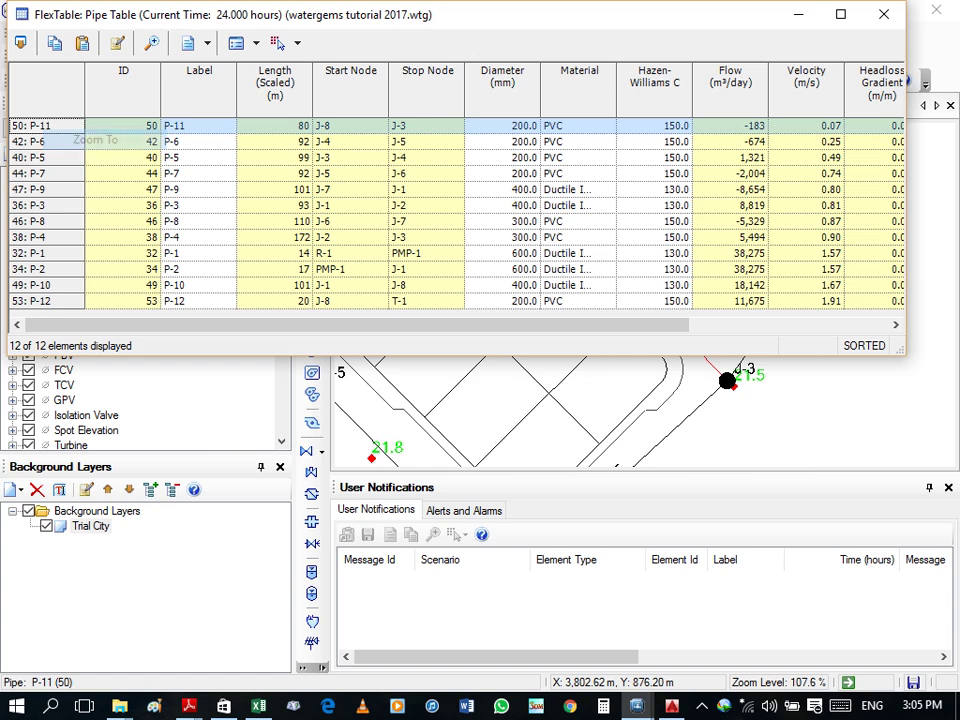
left_click(884, 14)
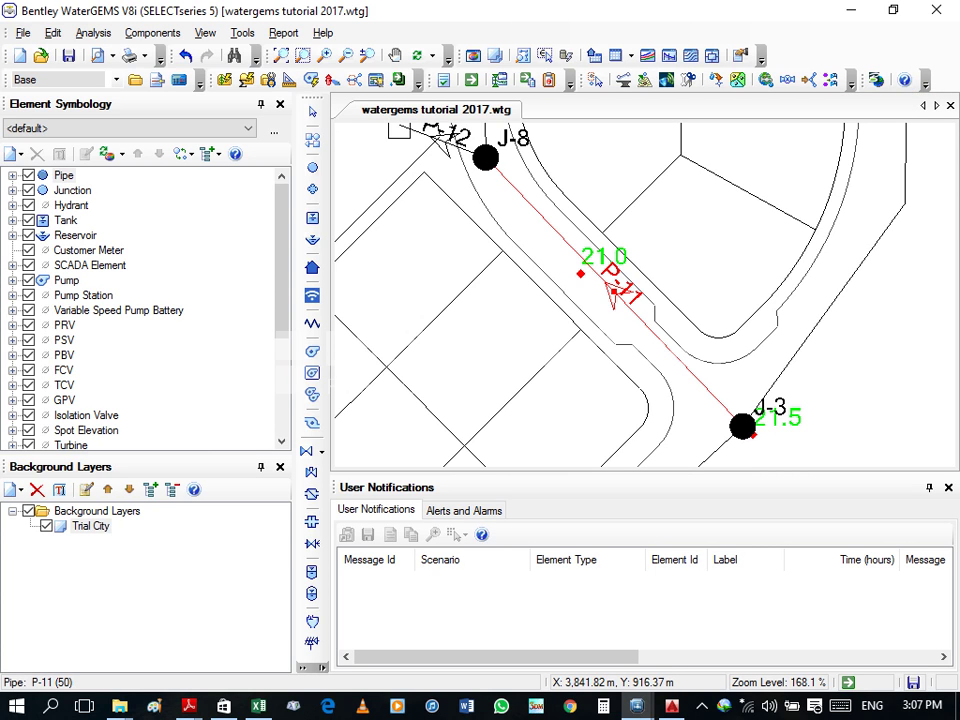
Step: Bring up the FlexTables list of element result tables
left_click(631, 55)
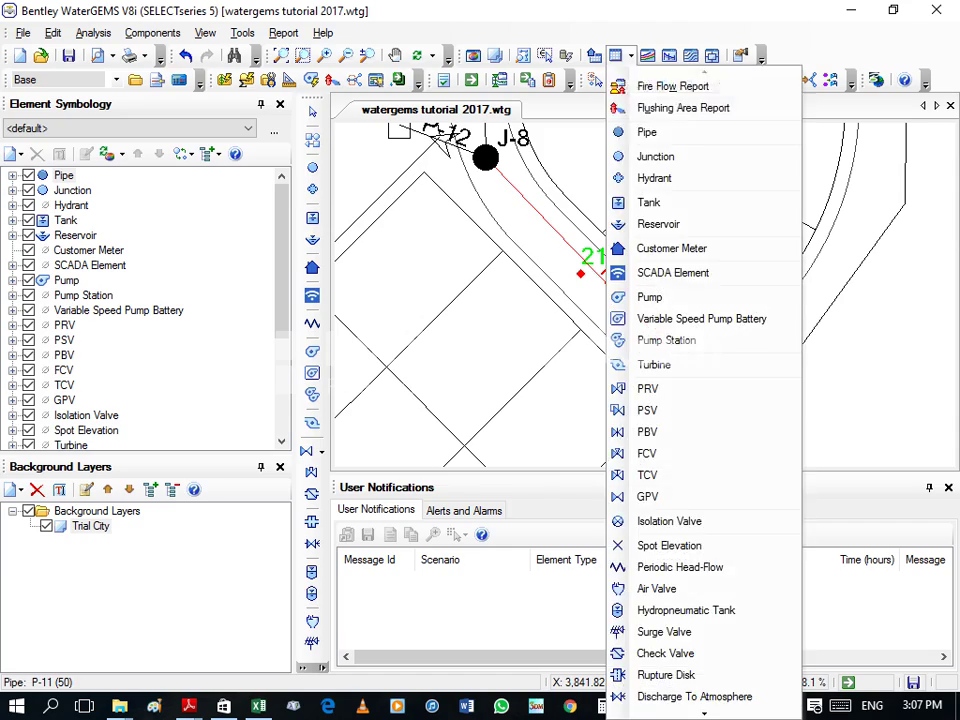
Step: Reopen the Pipe FlexTable as a short strip above the map and show the Time Browser at 24.00 hours
left_click(660, 132)
left_click_drag(500, 15, 599, 61)
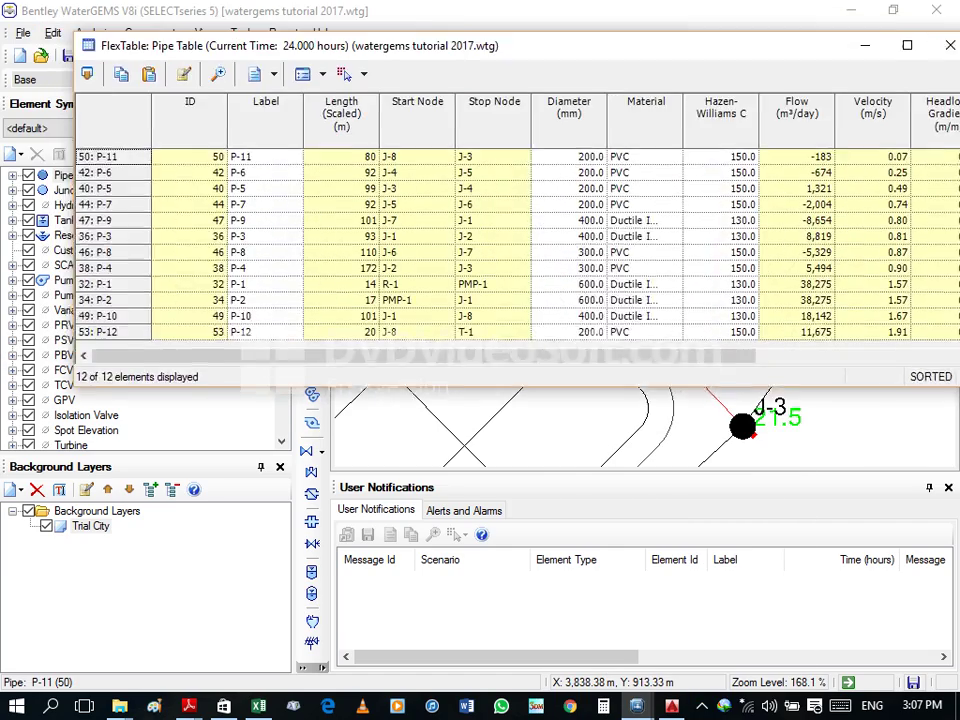
scroll(530, 260, "right", 3)
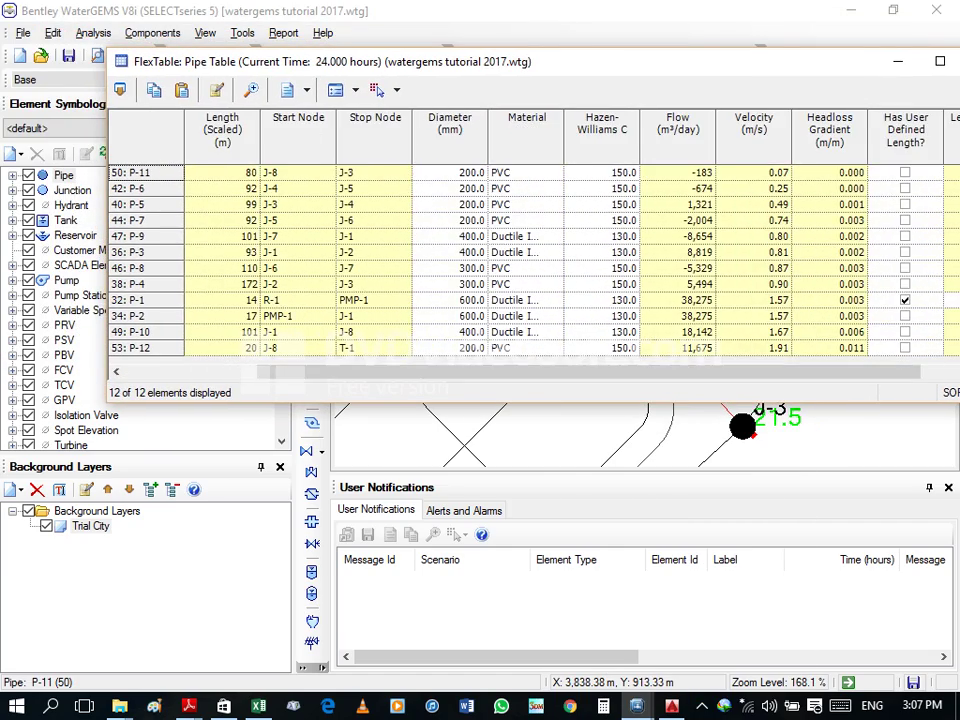
left_click_drag(600, 61, 742, 59)
scroll(600, 260, "right", 1)
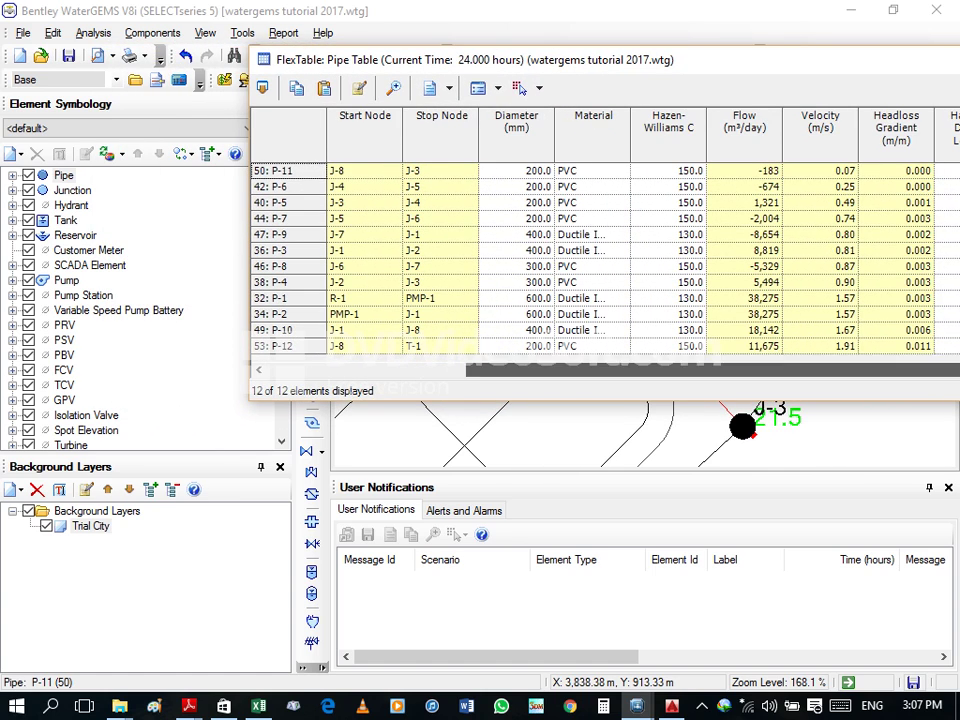
left_click_drag(600, 50, 600, 186)
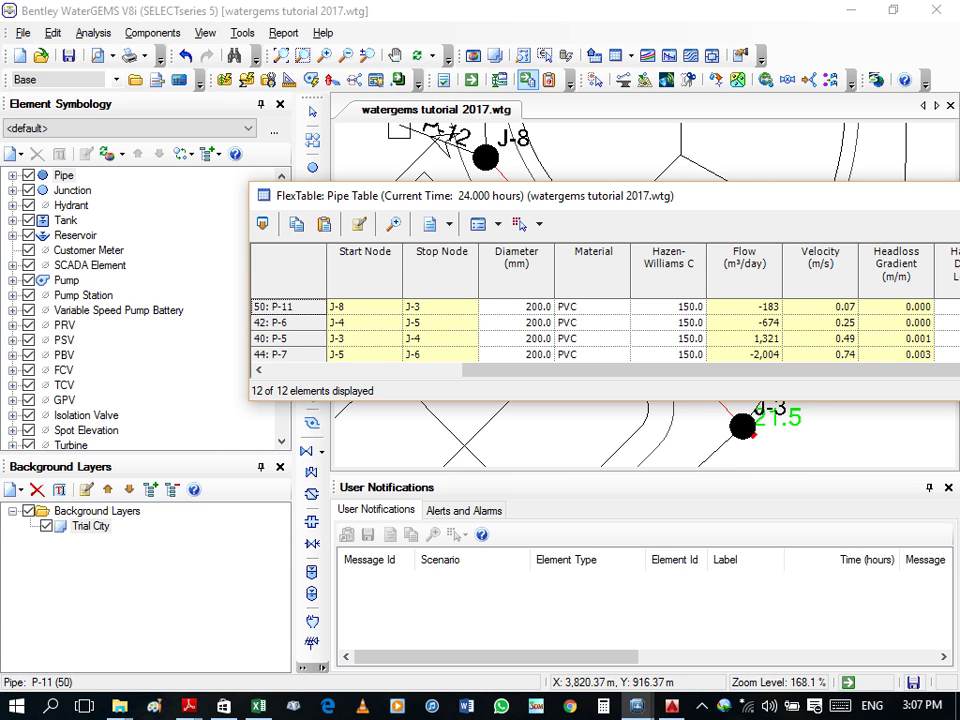
left_click(499, 80)
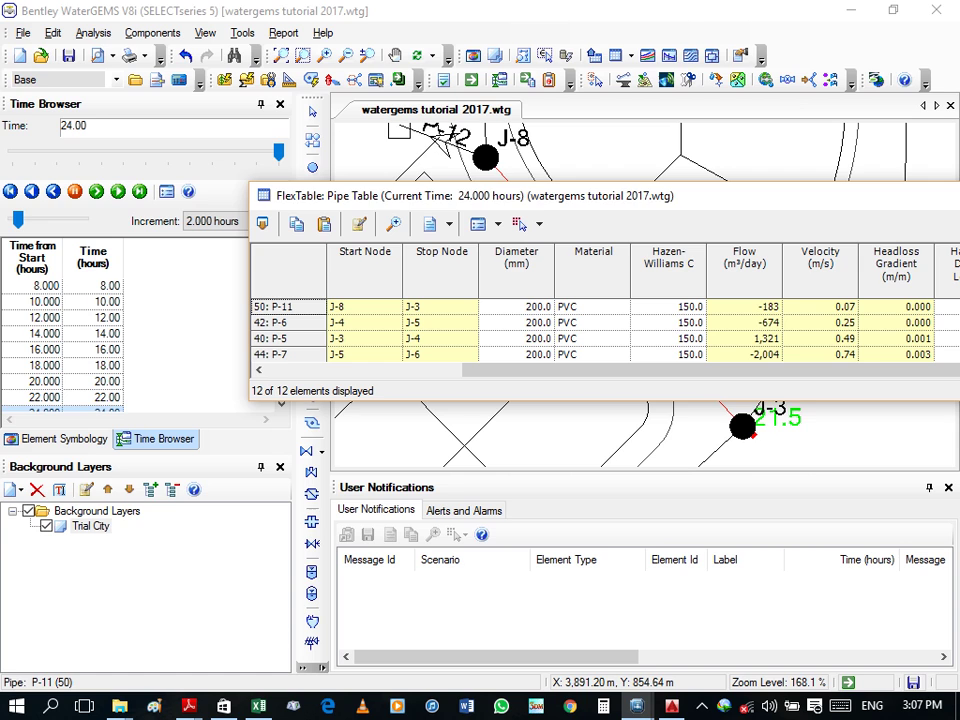
Step: Step results to 8 hours, then back to 0.00 hours (P-11 at 0.39 m/s), and reopen the Time Browser
left_click(31, 285)
left_click(10, 191)
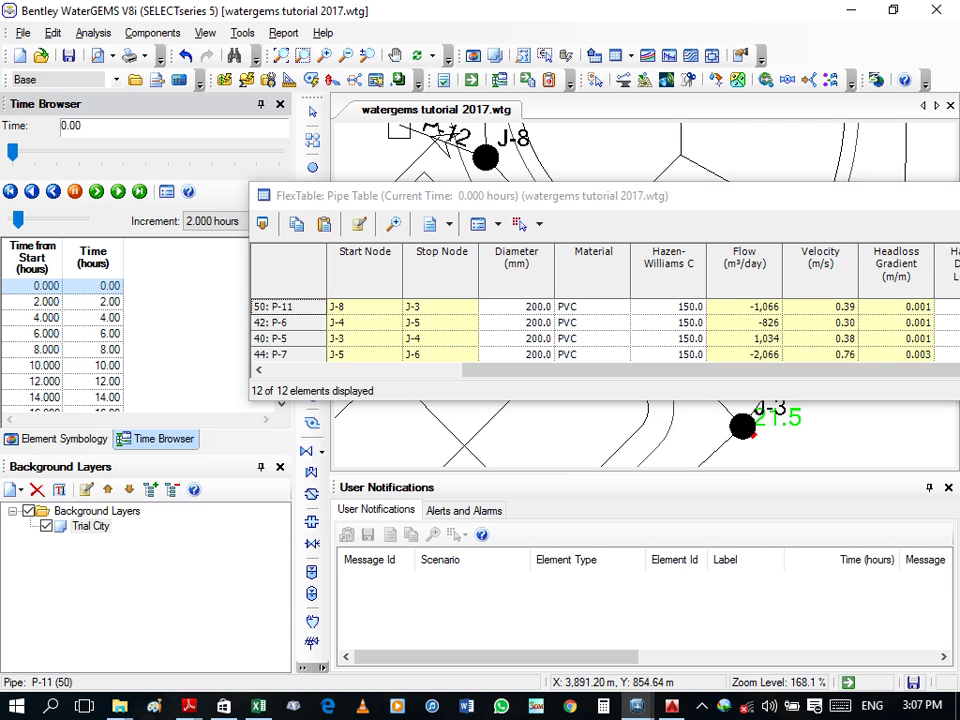
left_click(280, 104)
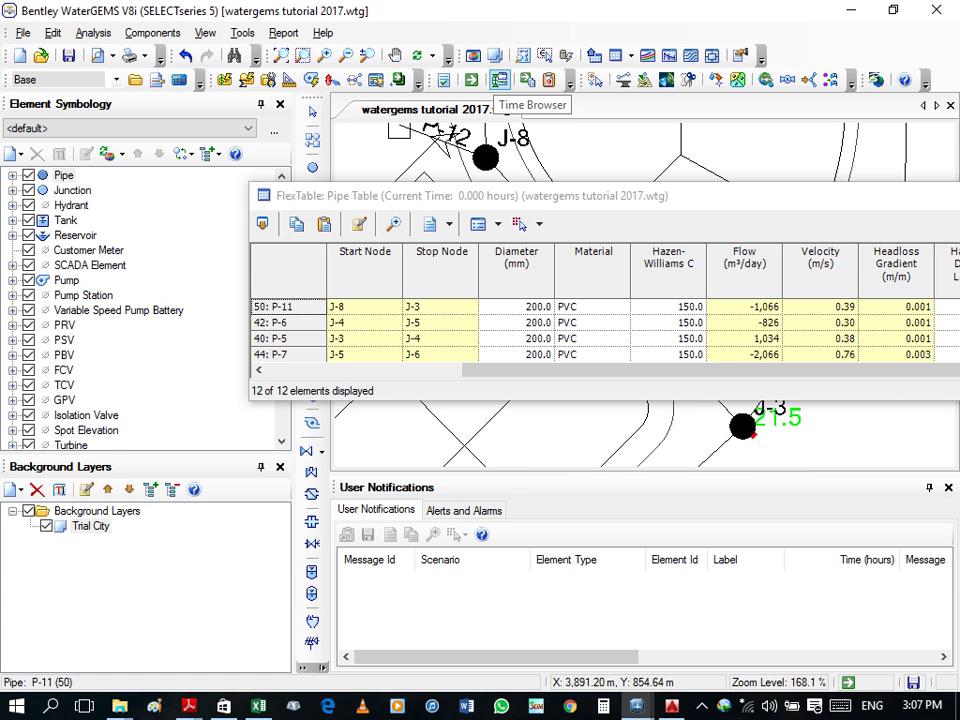
left_click(498, 80)
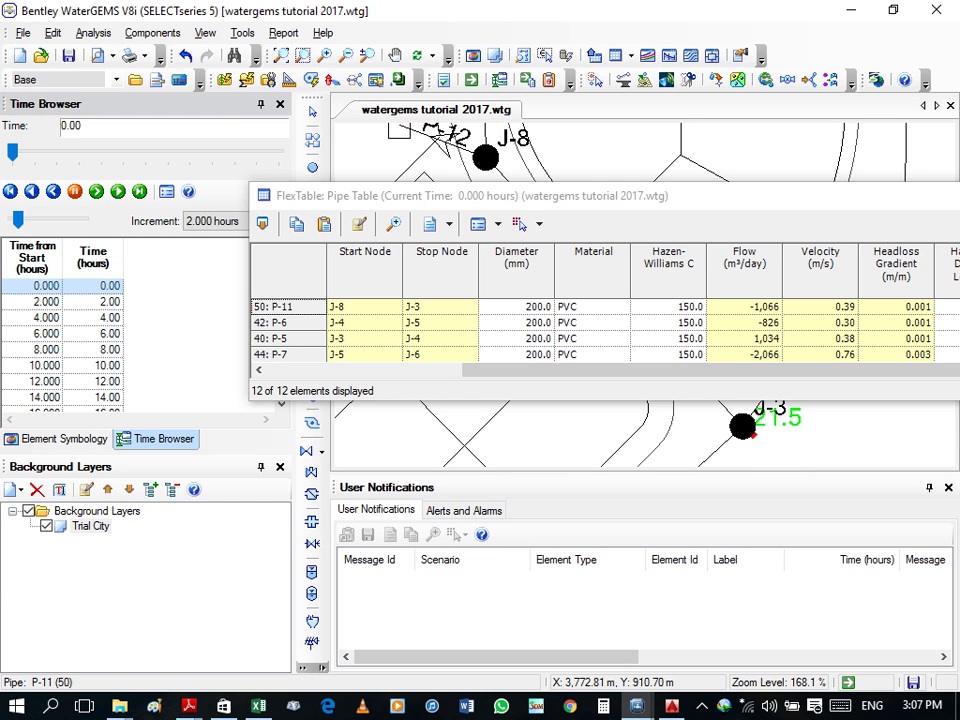
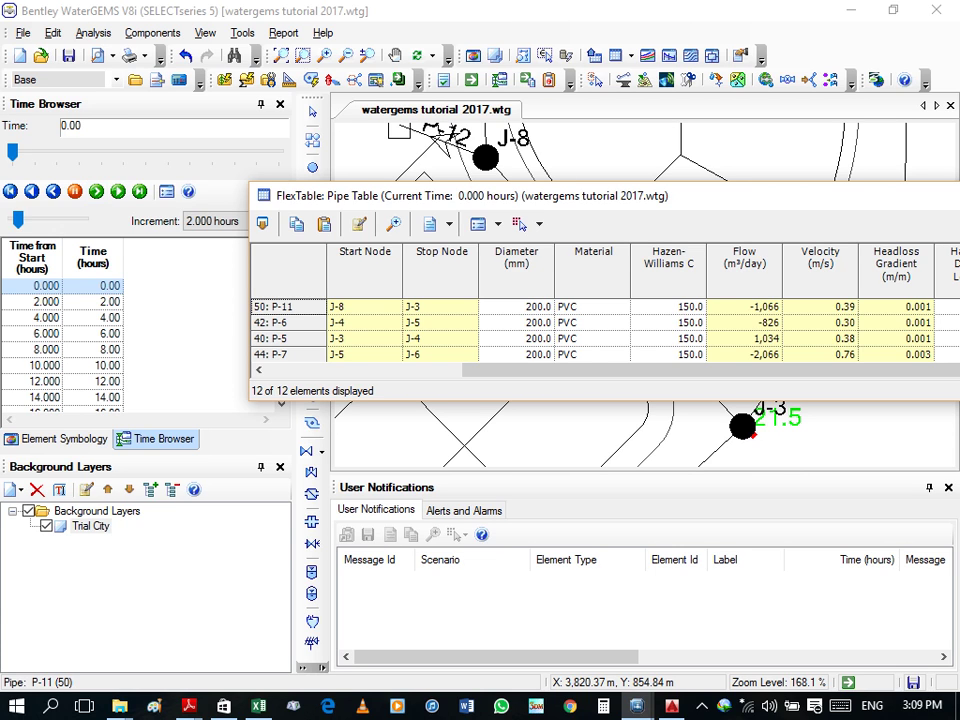
Step: Enlarge the Pipe FlexTable, switch Headloss Gradient to m/km, and select row P-12
left_click_drag(600, 184, 600, 13)
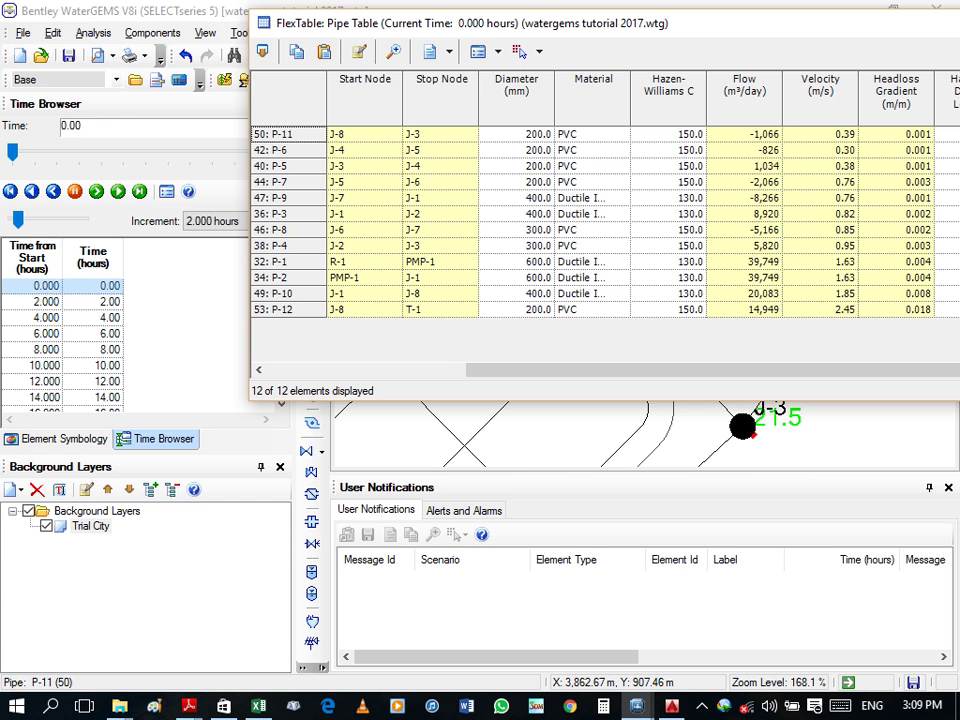
right_click(895, 90)
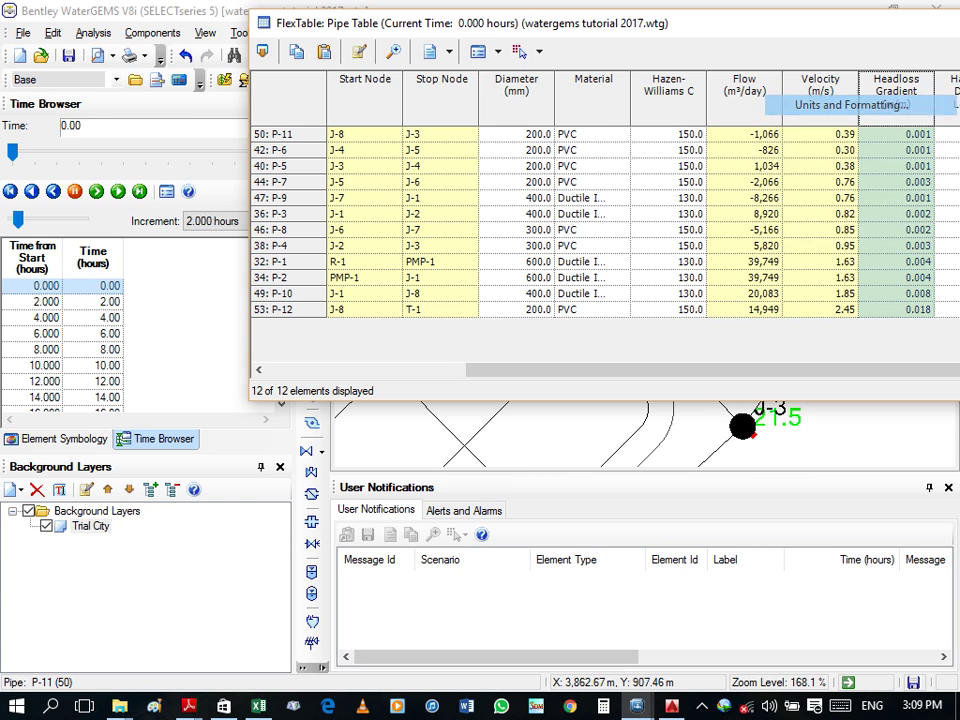
left_click(850, 104)
left_click(665, 202)
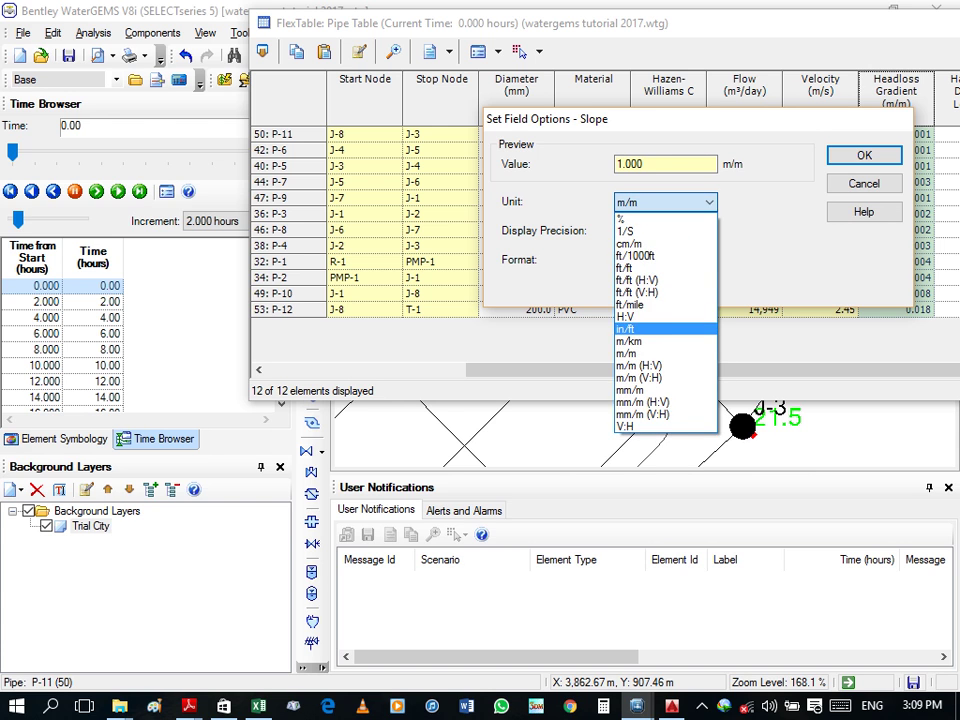
left_click(628, 341)
key("Return")
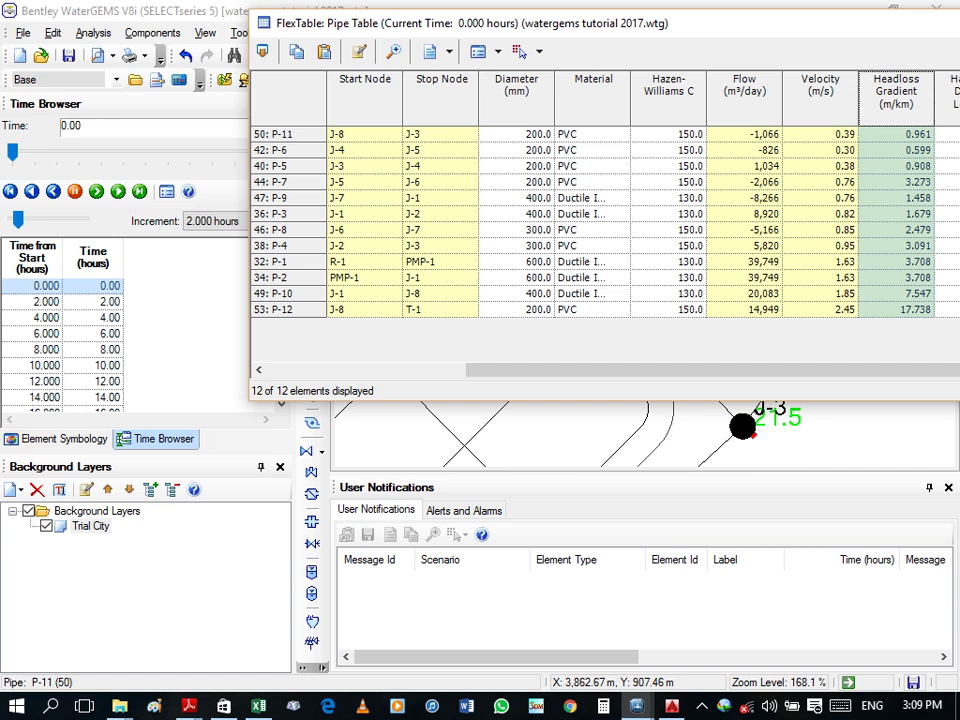
left_click(288, 309)
right_click(256, 366)
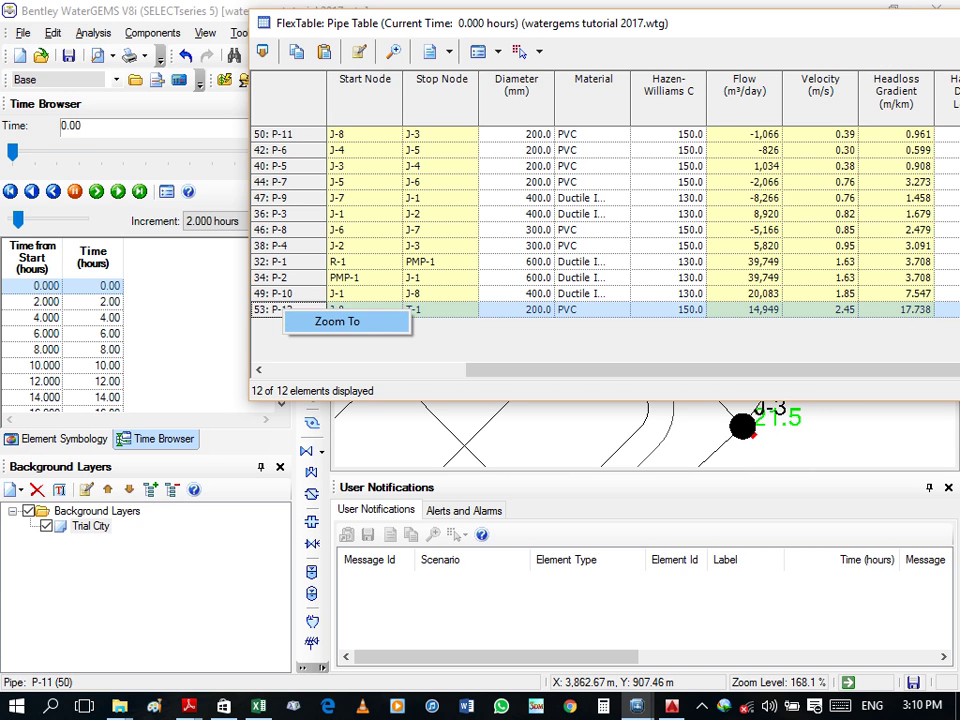
Step: Zoom the map to pipe P-12 and close the Pipe FlexTable
left_click(300, 379)
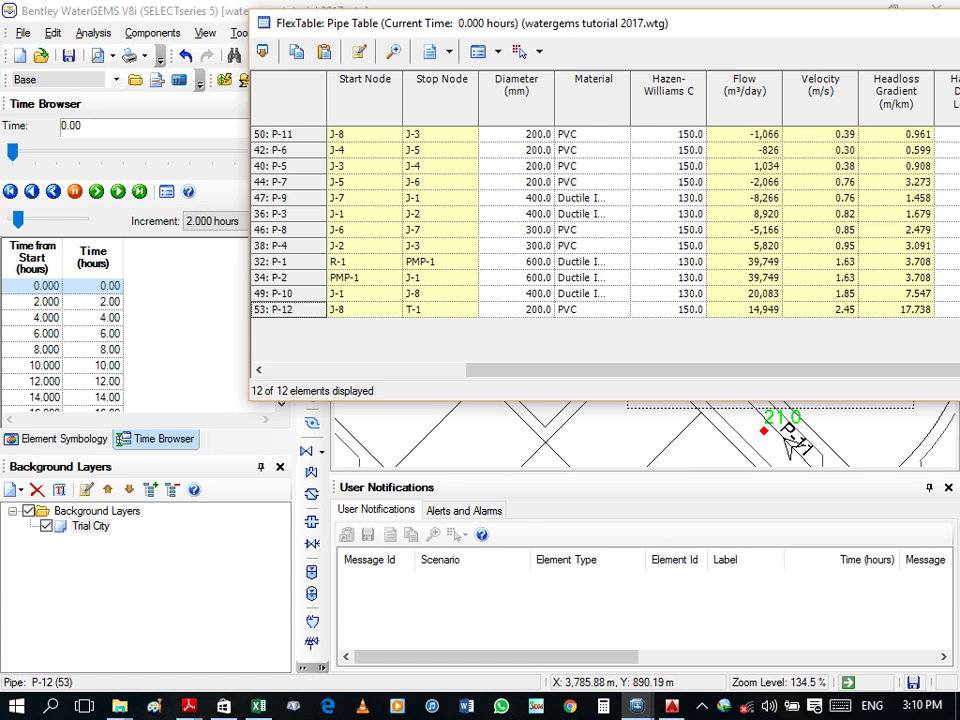
right_click(302, 312)
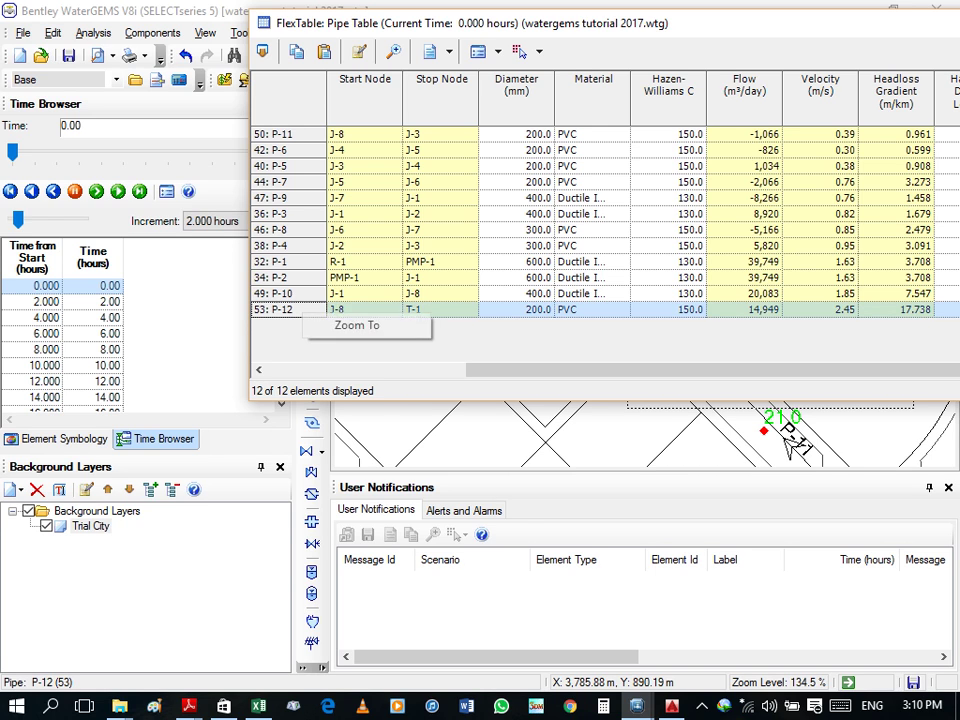
left_click(330, 326)
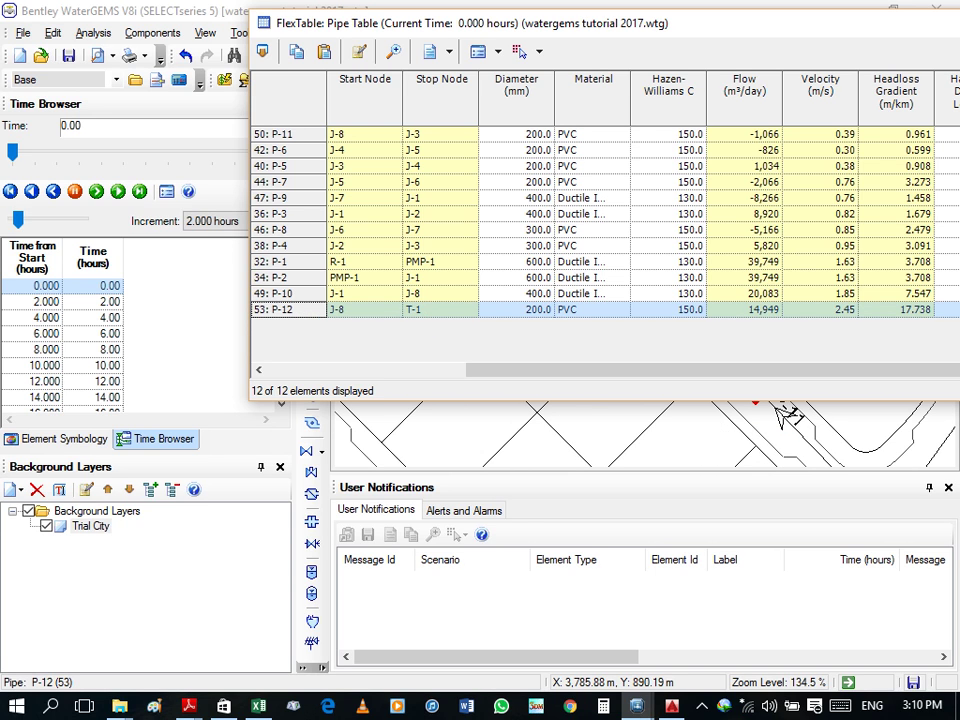
left_click(925, 20)
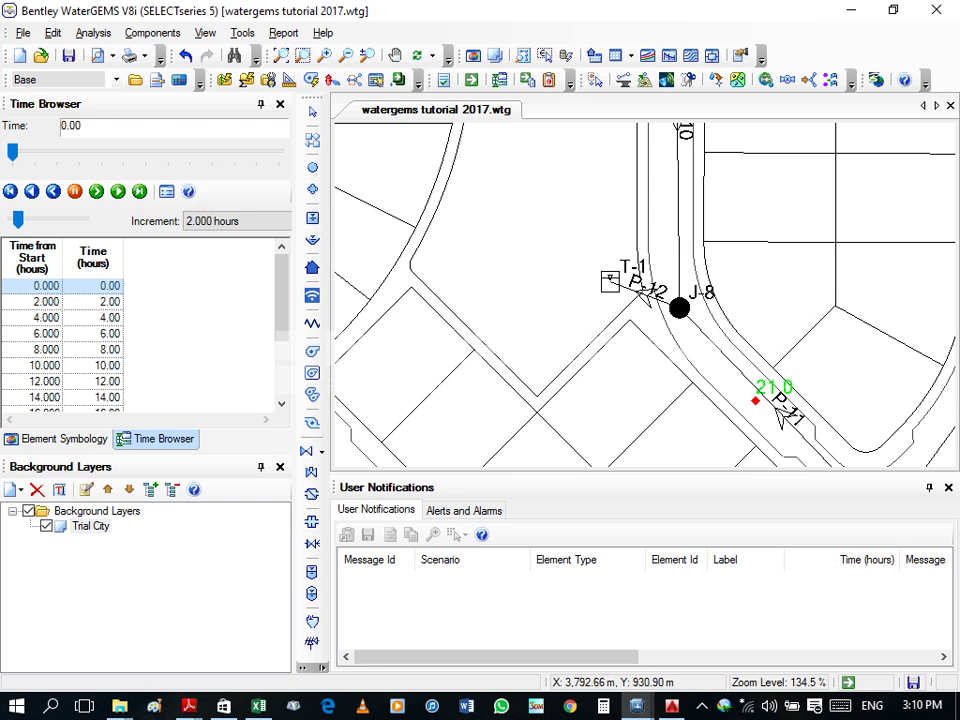
Step: Delete tank T-1 and pipe P-12, then recompute the model with F9
left_click(643, 293)
key("Delete")
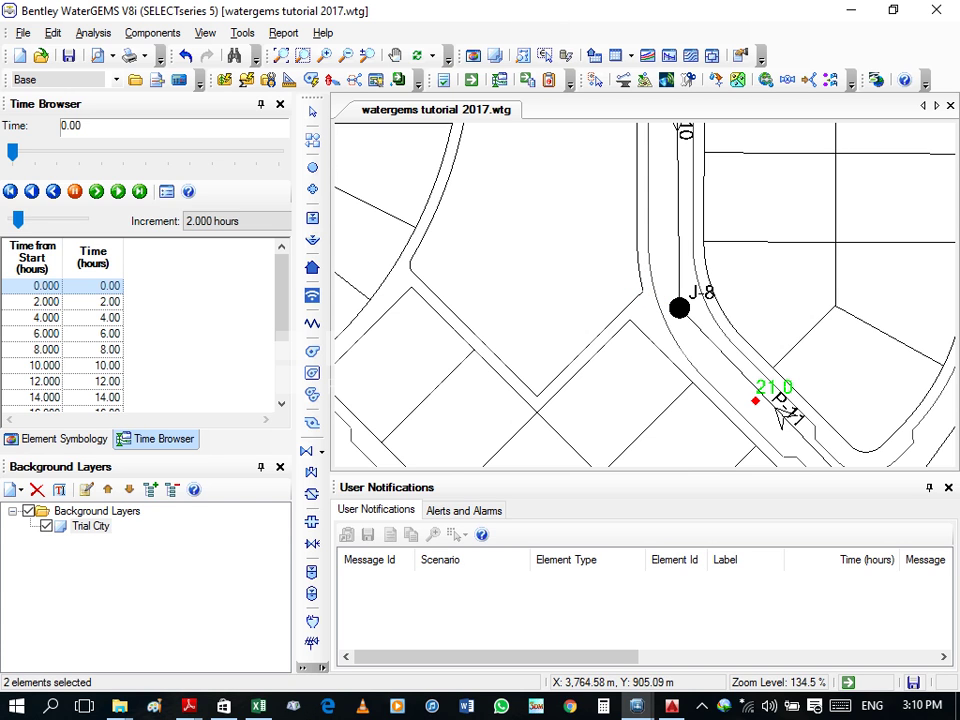
key("F9")
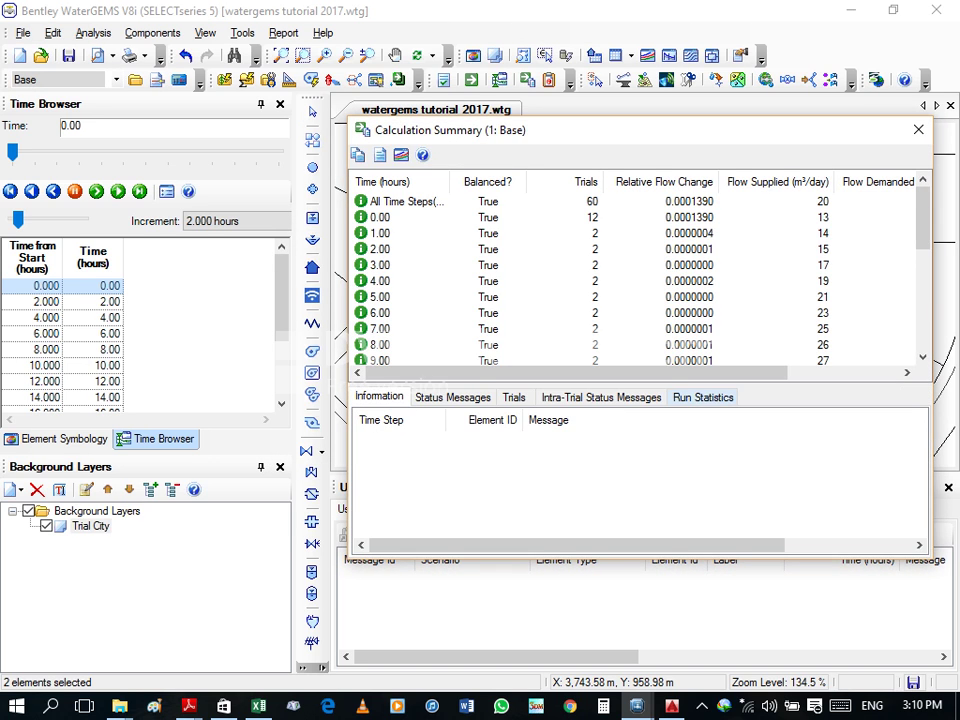
left_click(918, 129)
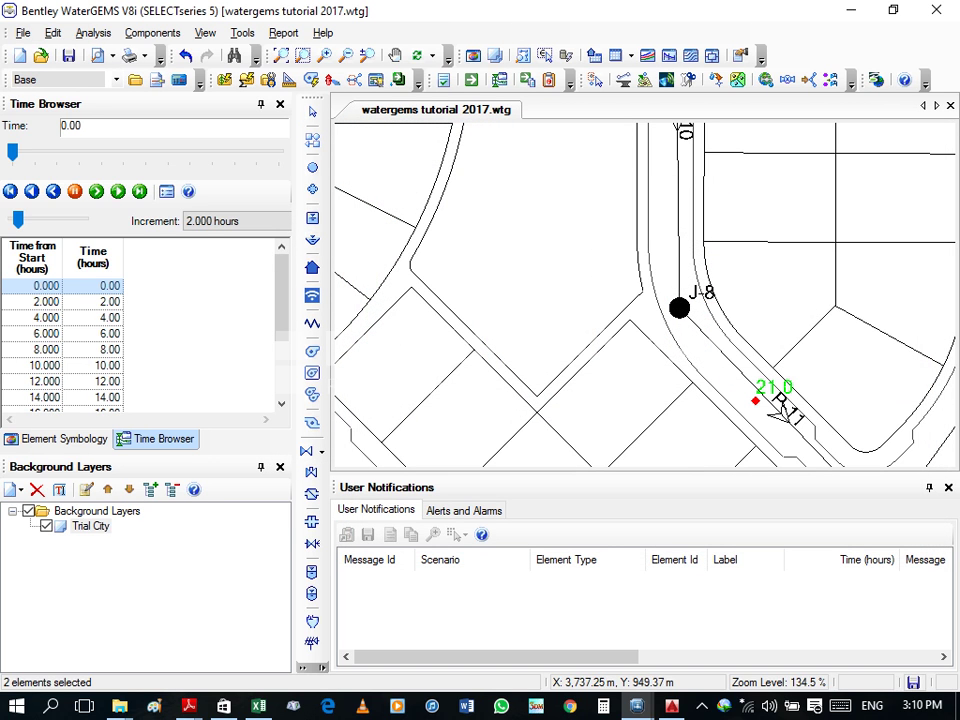
left_click(630, 55)
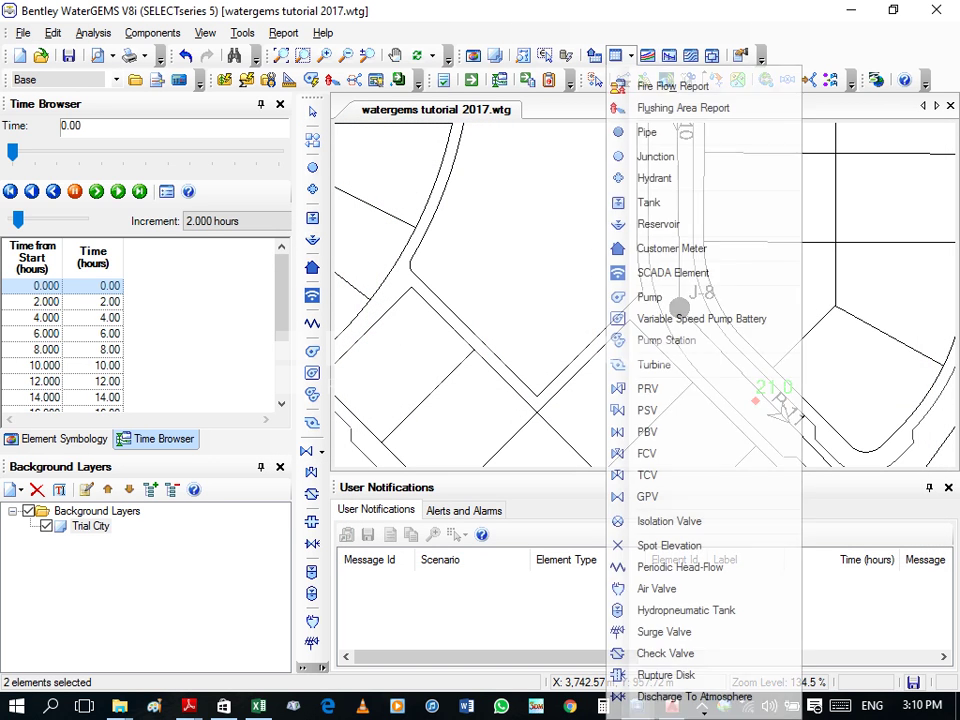
left_click(660, 132)
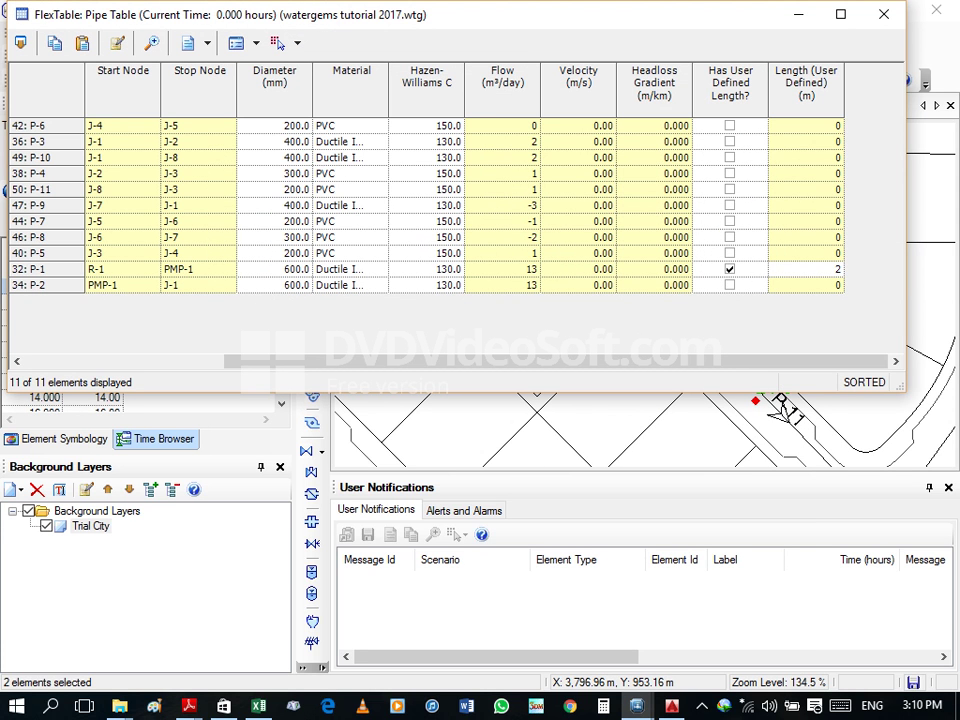
left_click(884, 14)
scroll(510, 266, "down", 2)
scroll(551, 263, "down", 2)
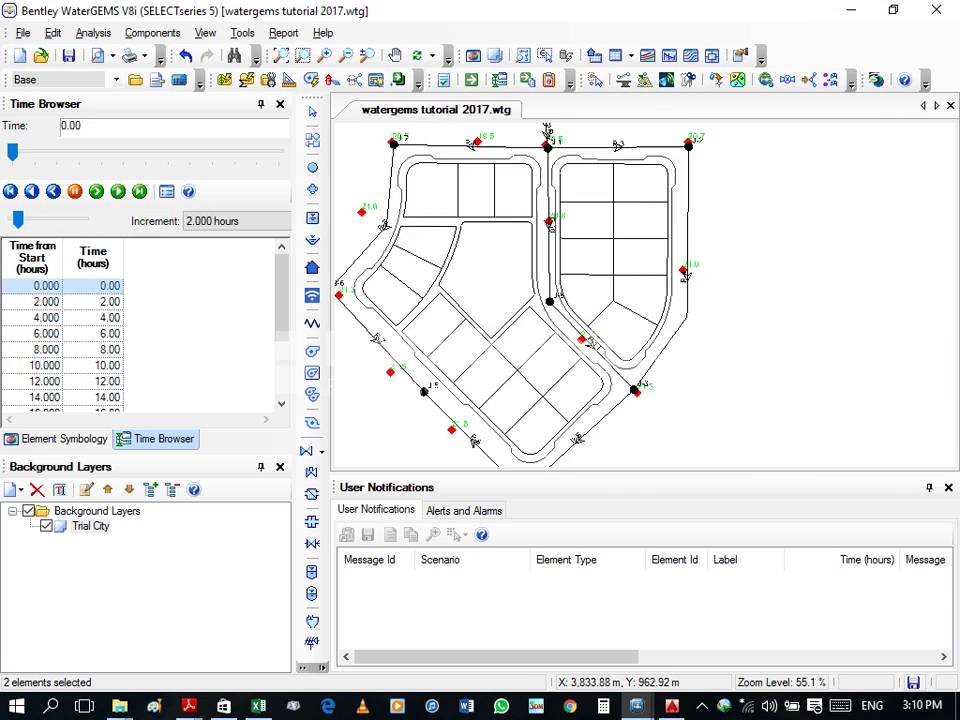
scroll(565, 300, "up", 5)
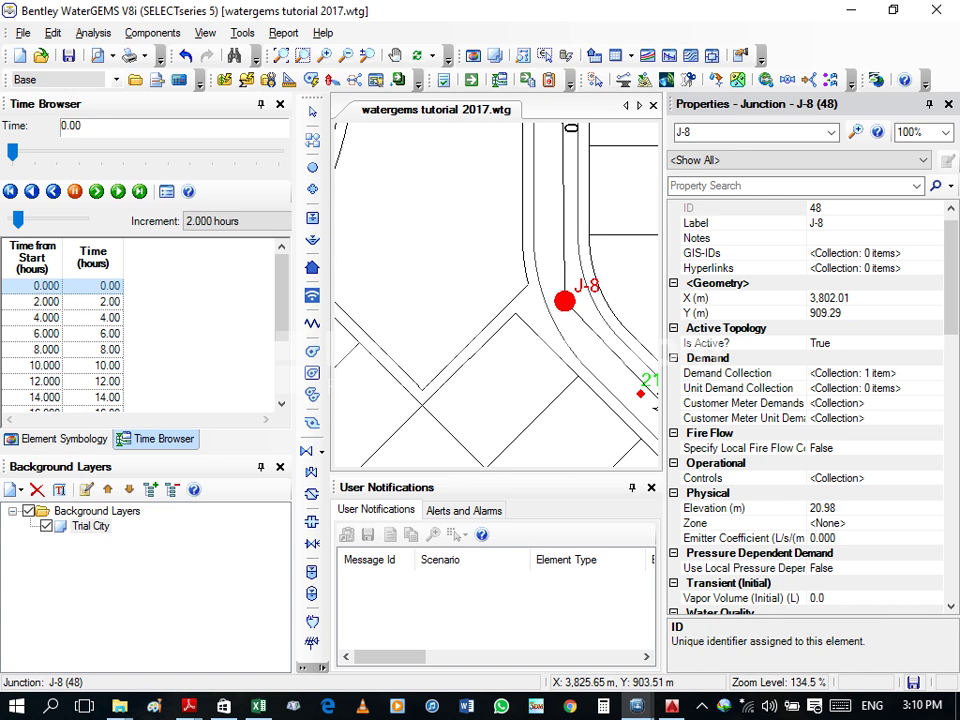
left_click(727, 373)
left_click(932, 373)
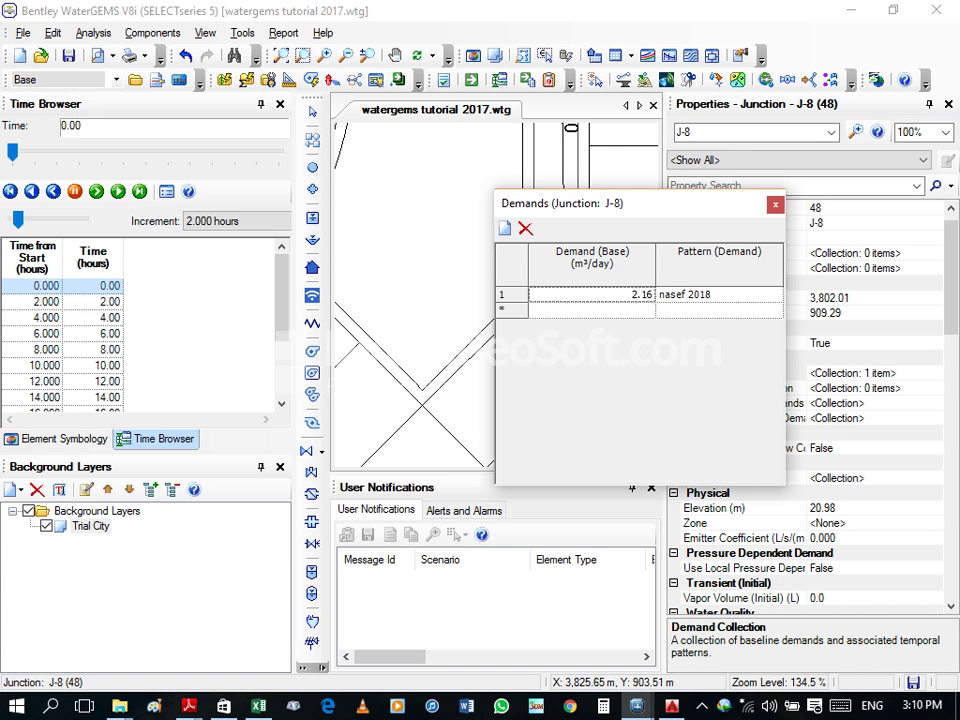
key("Escape")
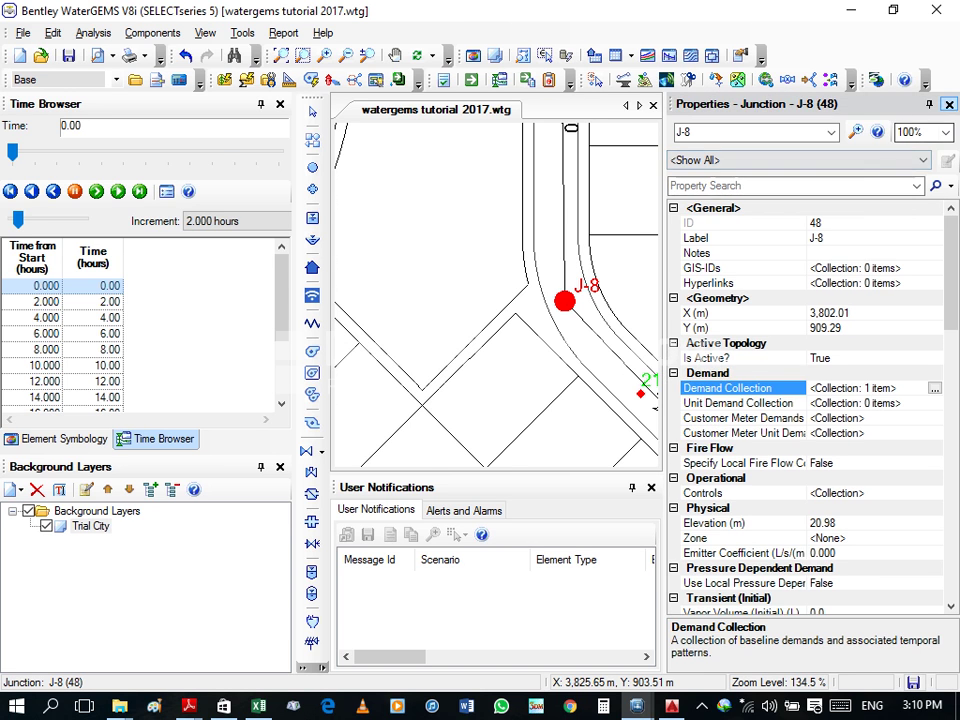
key("F4")
left_click(242, 32)
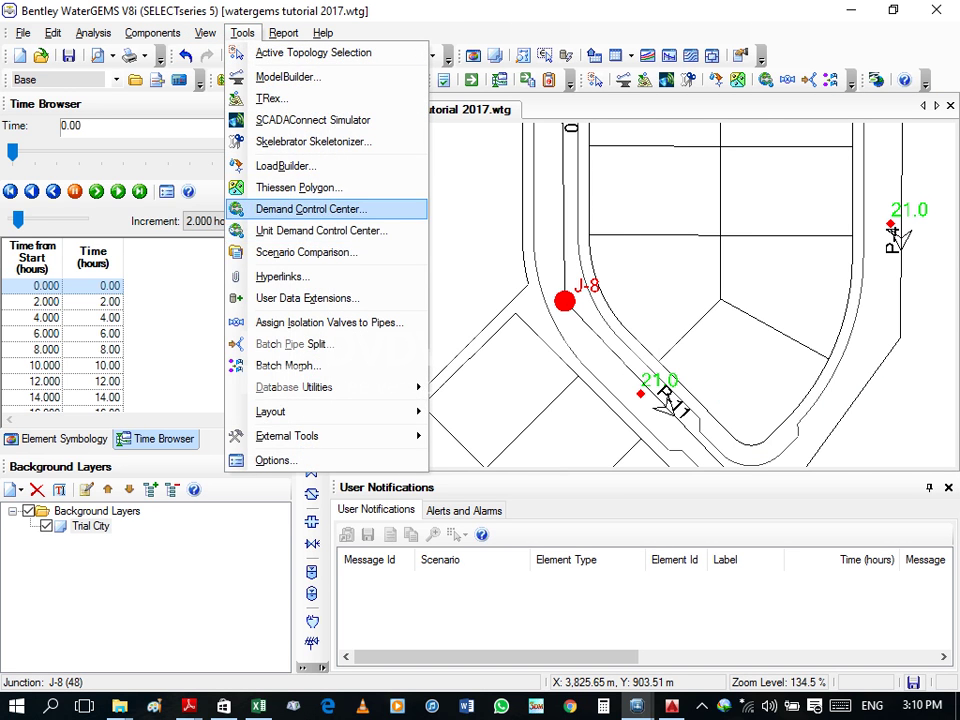
Step: Open the Demand Control Center, close it again without changes, and scroll the map
left_click(318, 210)
left_click(499, 389)
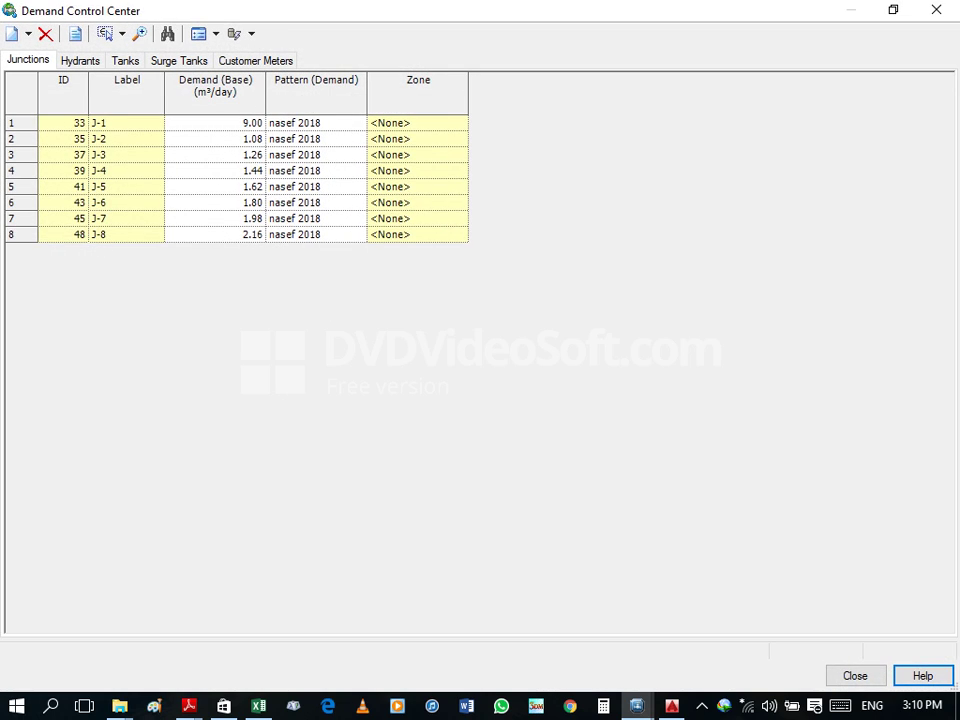
key("Escape")
scroll(597, 248, "down", 3)
scroll(597, 248, "down", 3)
scroll(597, 248, "up", 6)
scroll(577, 140, "down", 3)
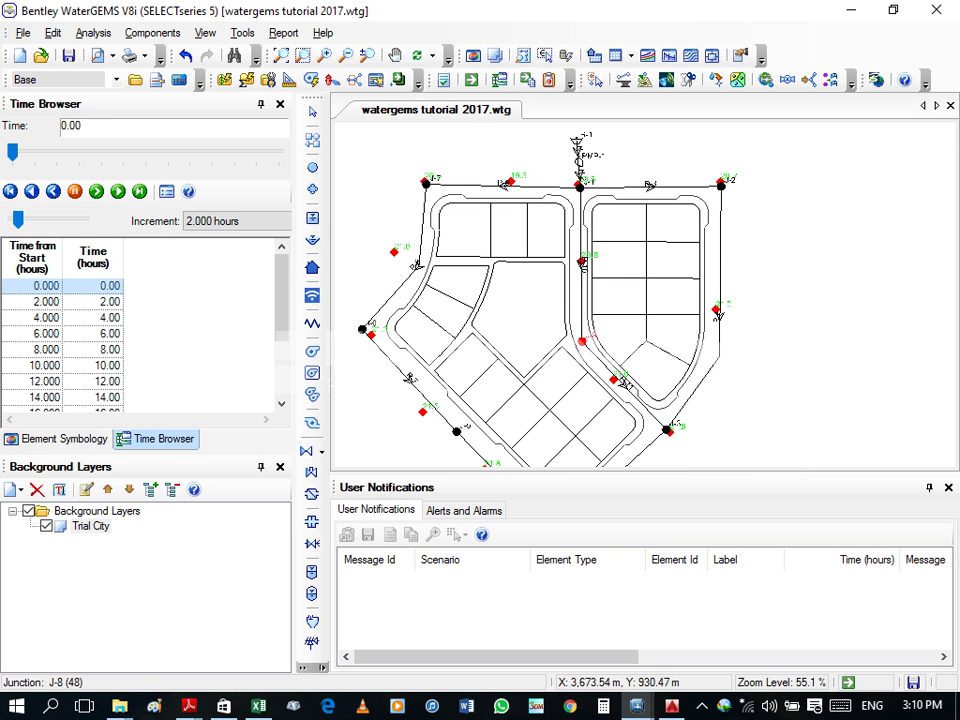
Step: Open the Pipe FlexTable, widen a column, and close it
left_click(631, 56)
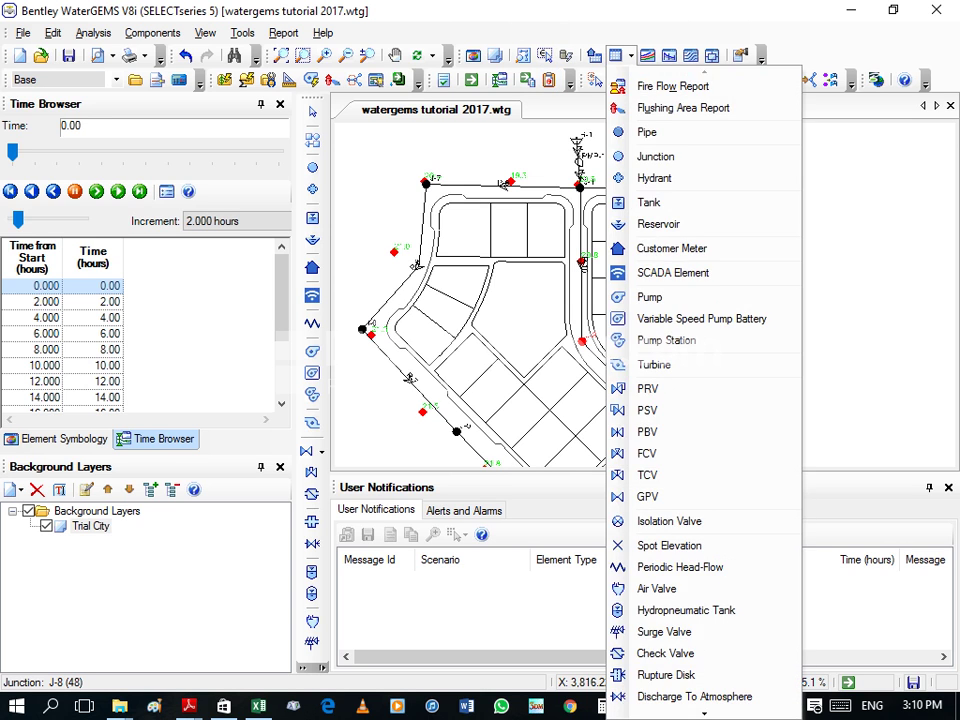
left_click(647, 131)
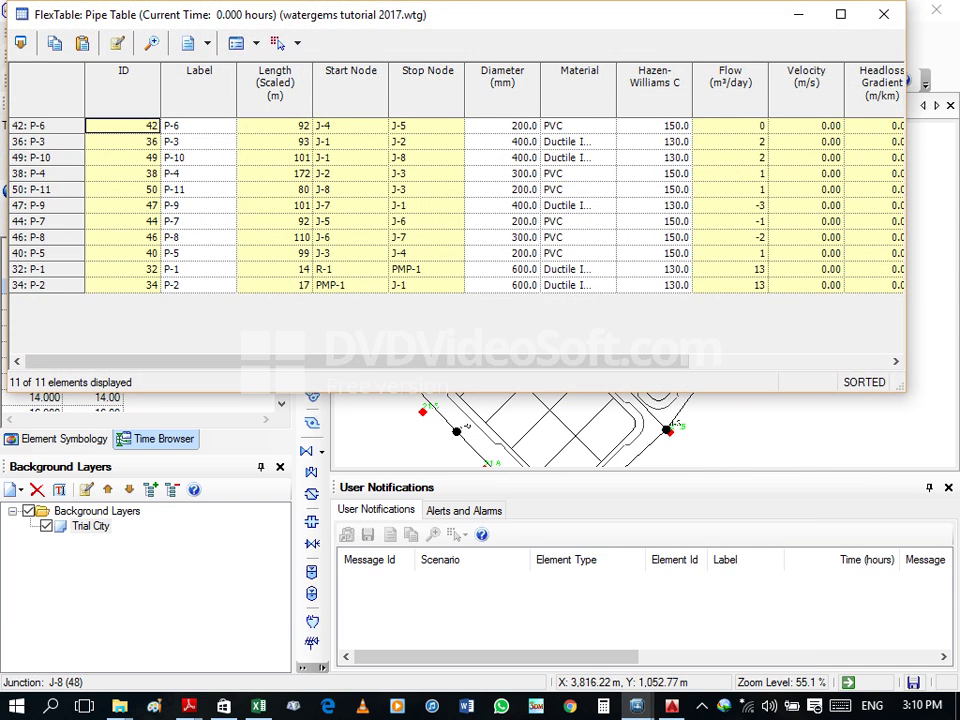
left_click_drag(350, 361, 420, 361)
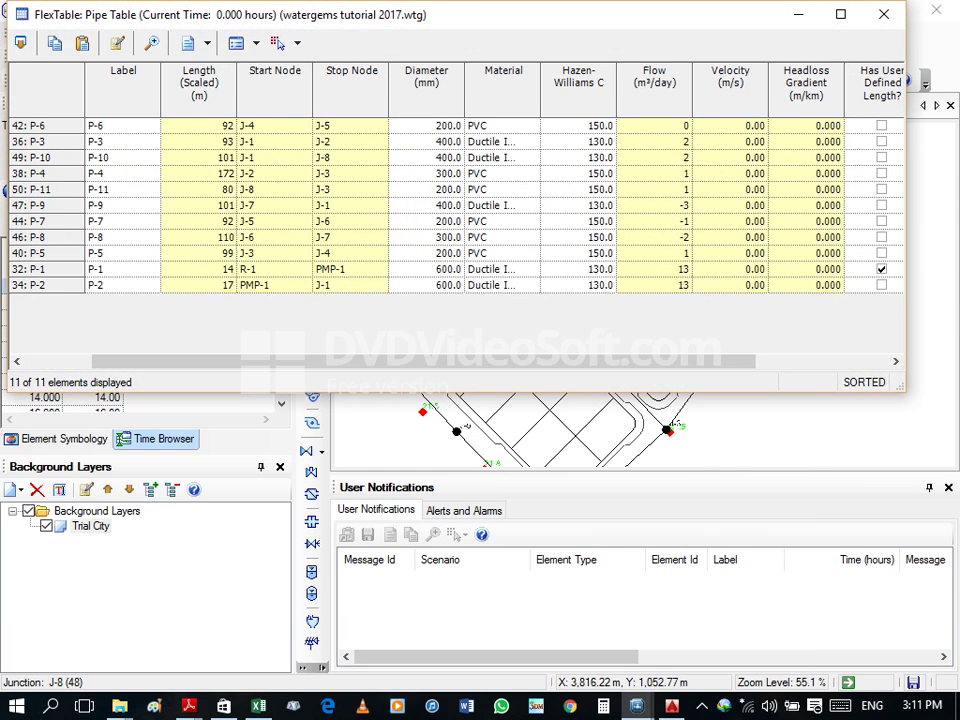
left_click(883, 14)
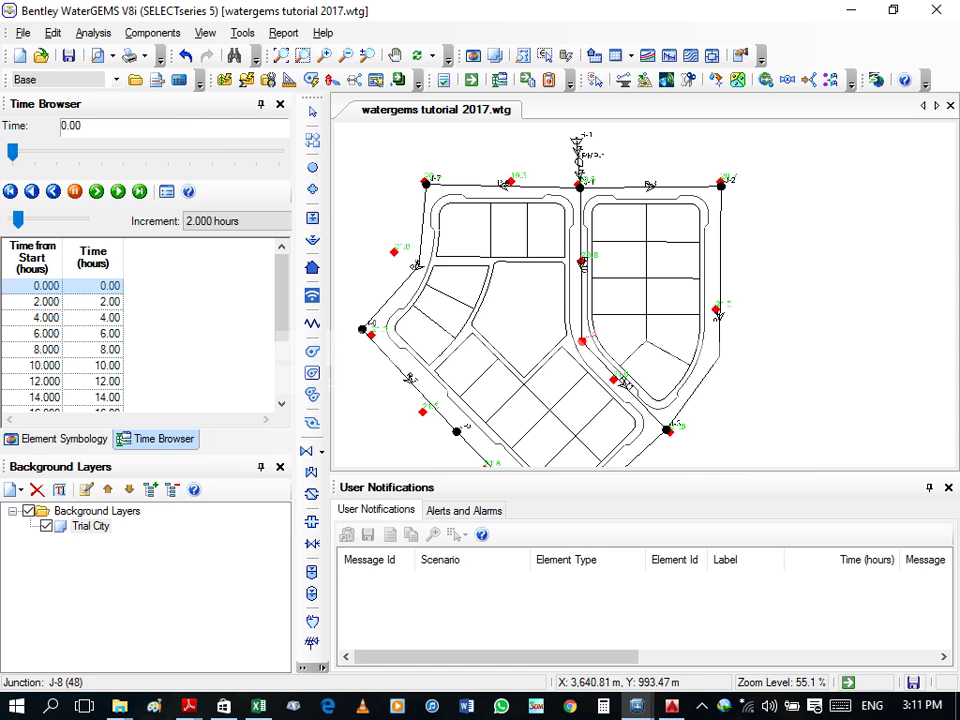
Step: Reopen the Demand Control Center and set J-1 to 2,660 and J-2 to 3,320
left_click(242, 32)
left_click(310, 205)
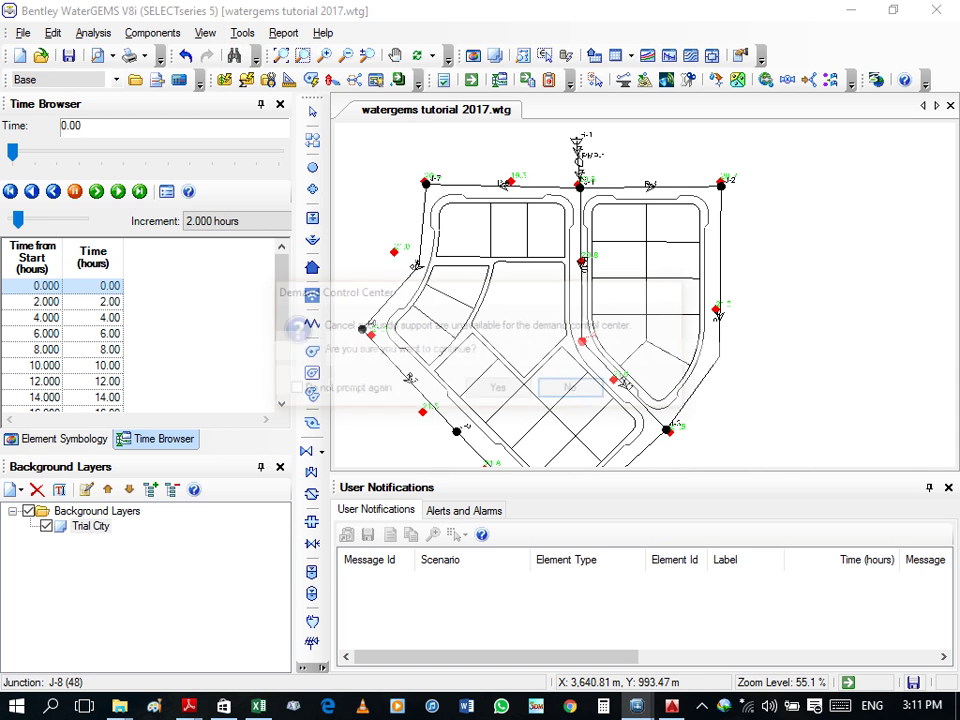
key("Return")
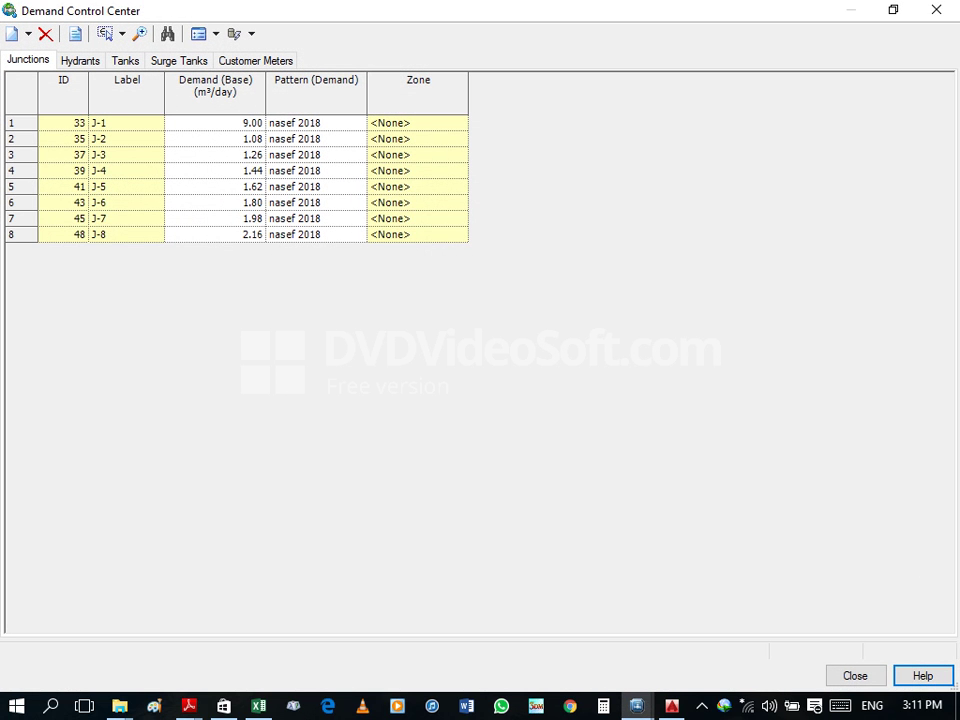
left_click(253, 122)
double_click(256, 122)
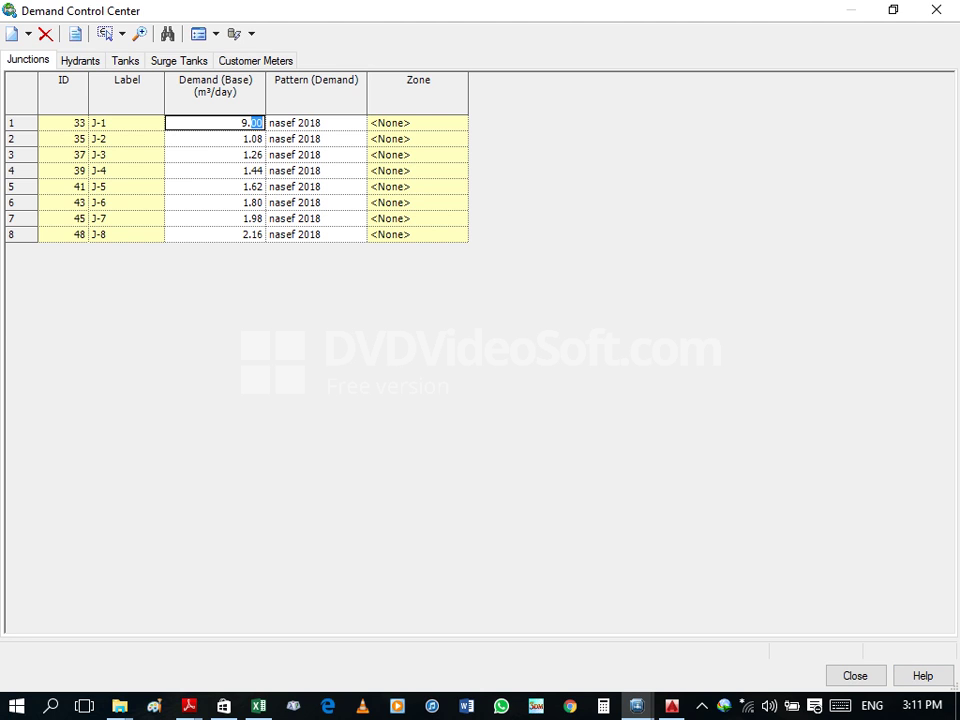
key("shift+Home")
type("2,660")
key("Return")
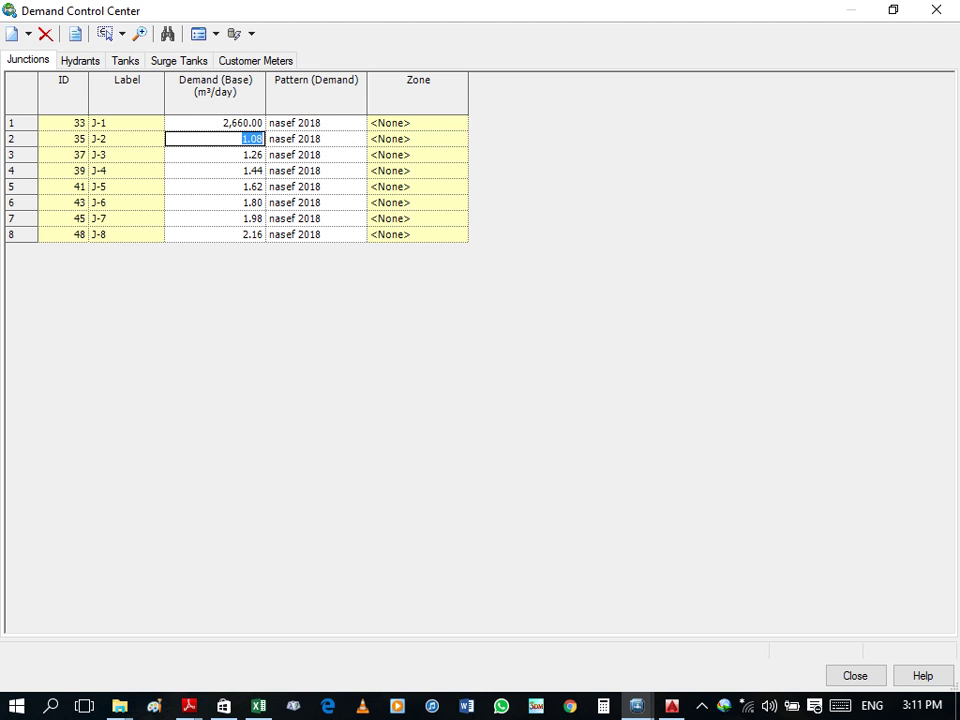
type("3,3")
type("20")
key("Return")
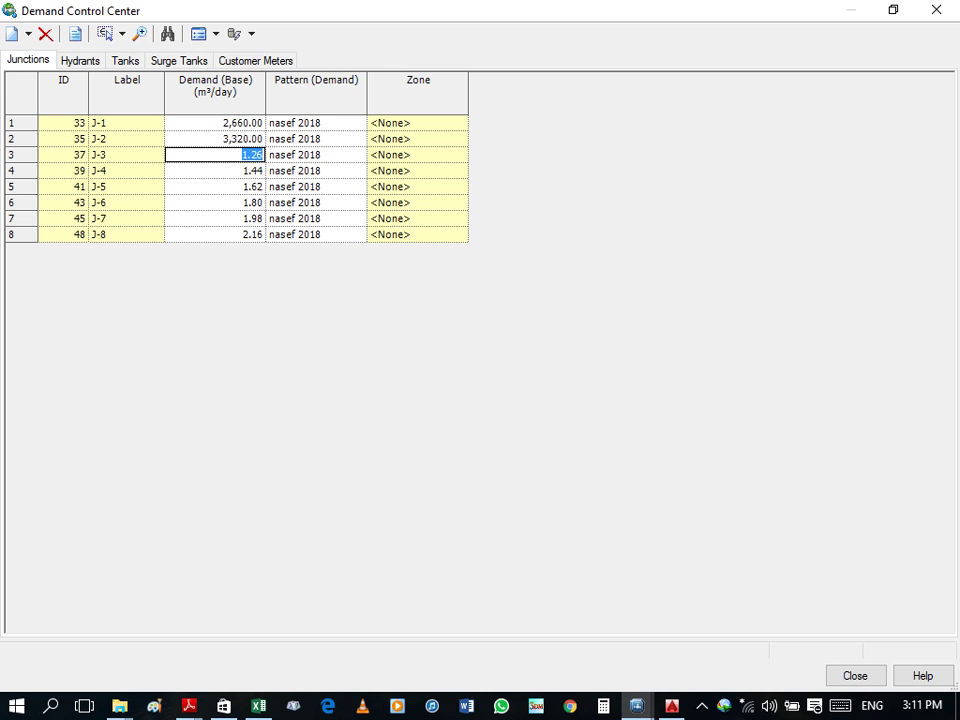
type("00")
key("Return")
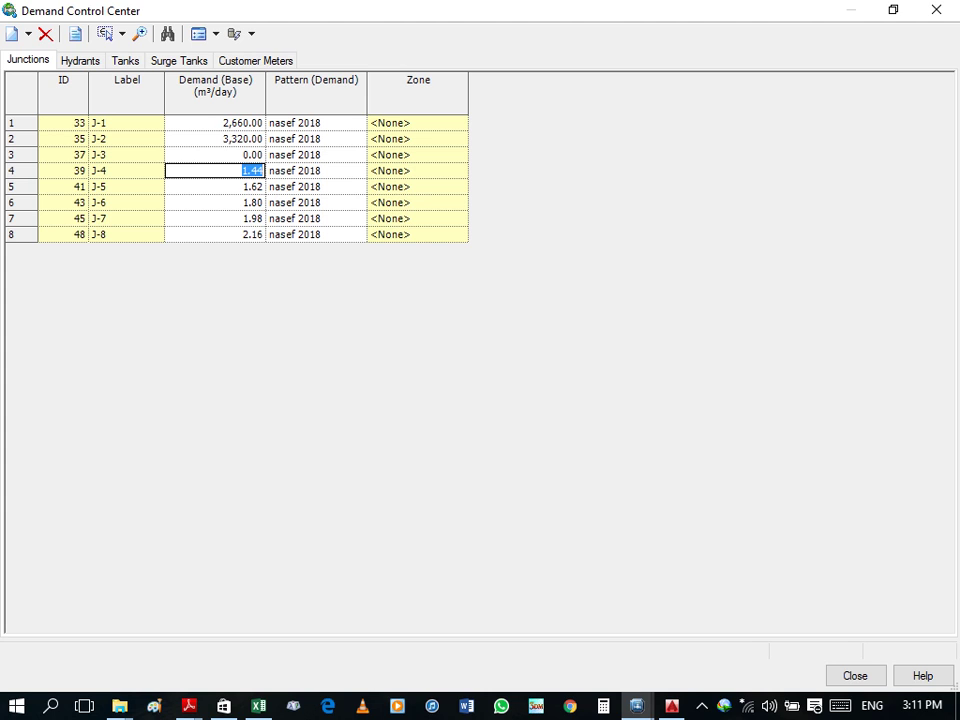
Step: Correct J-3 to 3,990 and enter 3,990, 1,995 and 1,330 for J-4 to J-6
left_click(214, 154)
type("33")
key("BackSpace")
type("990")
key("Return")
type("3,")
type("990")
key("Return")
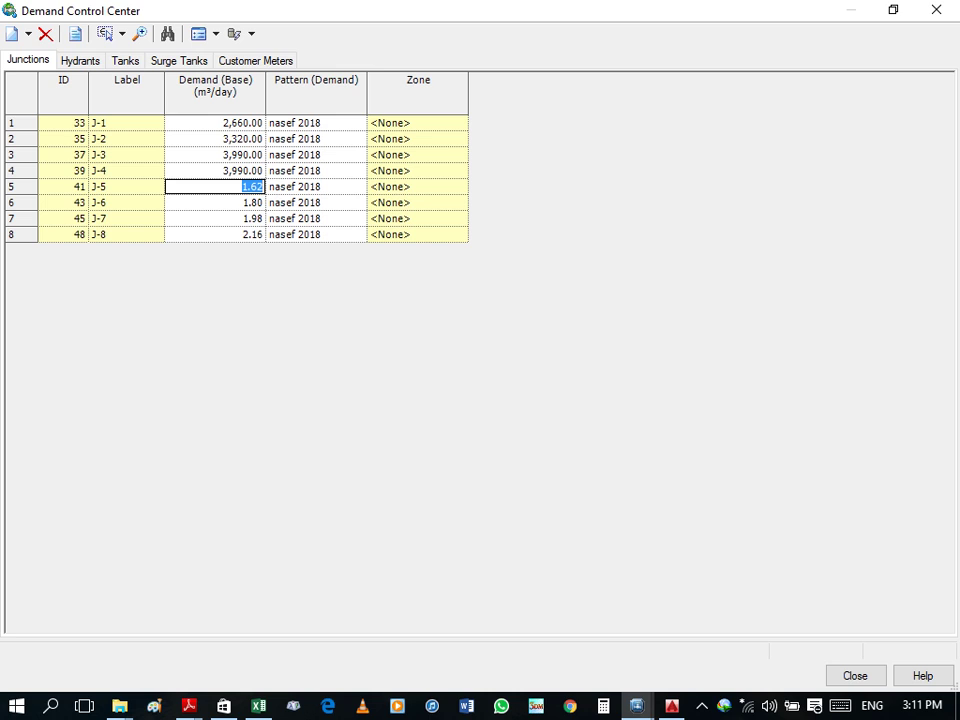
type("199")
key("Return")
left_click(214, 186)
type("1,995")
key("Return")
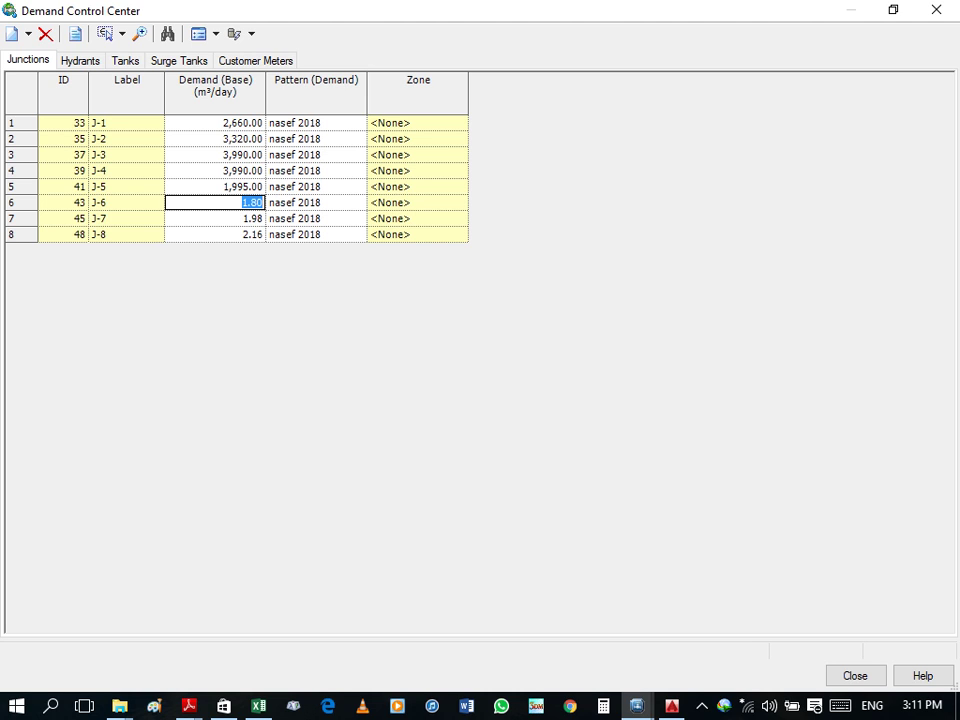
type("1,330")
key("Return")
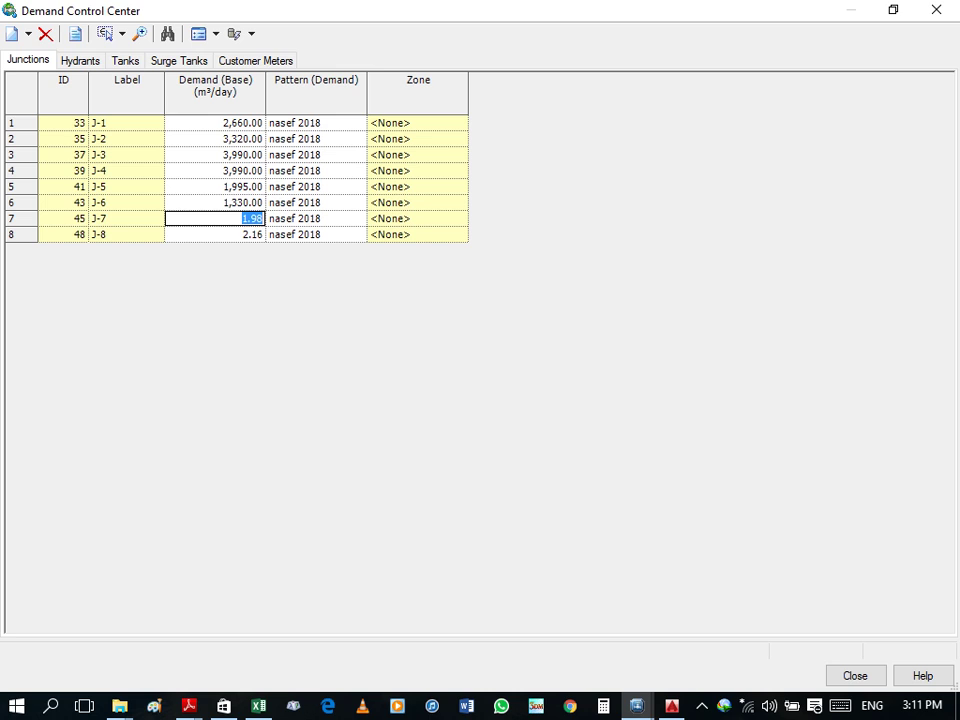
Step: Revise J-4 to 1,995, J-5 to 1,330, J-6 and J-7 to 3,325, J-8 to 6,650, then close
left_click(214, 202)
left_click(214, 186)
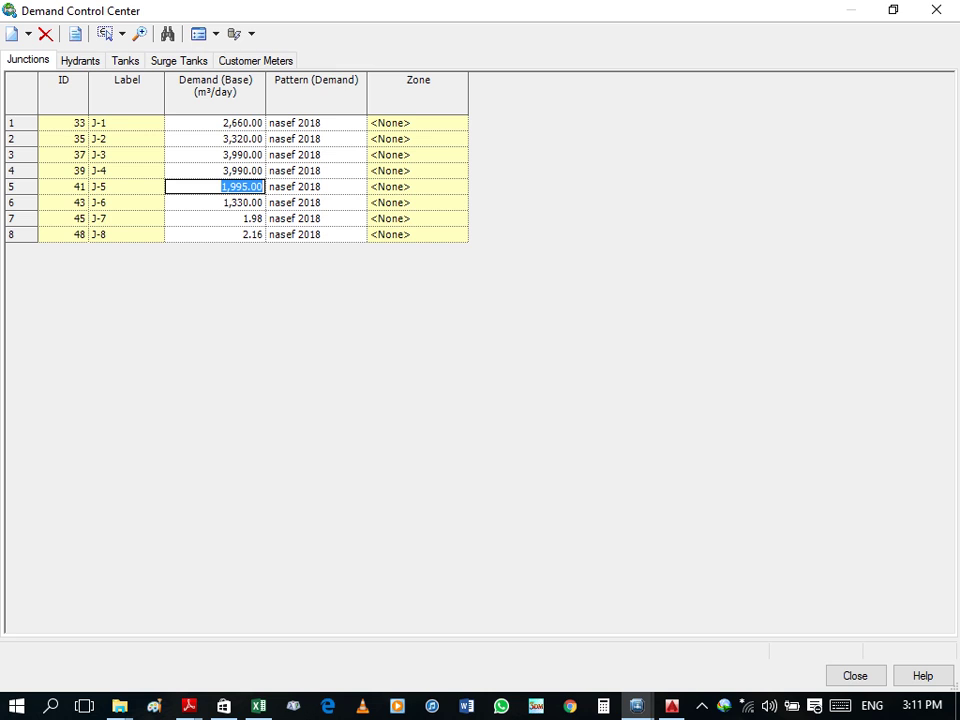
left_click(214, 154)
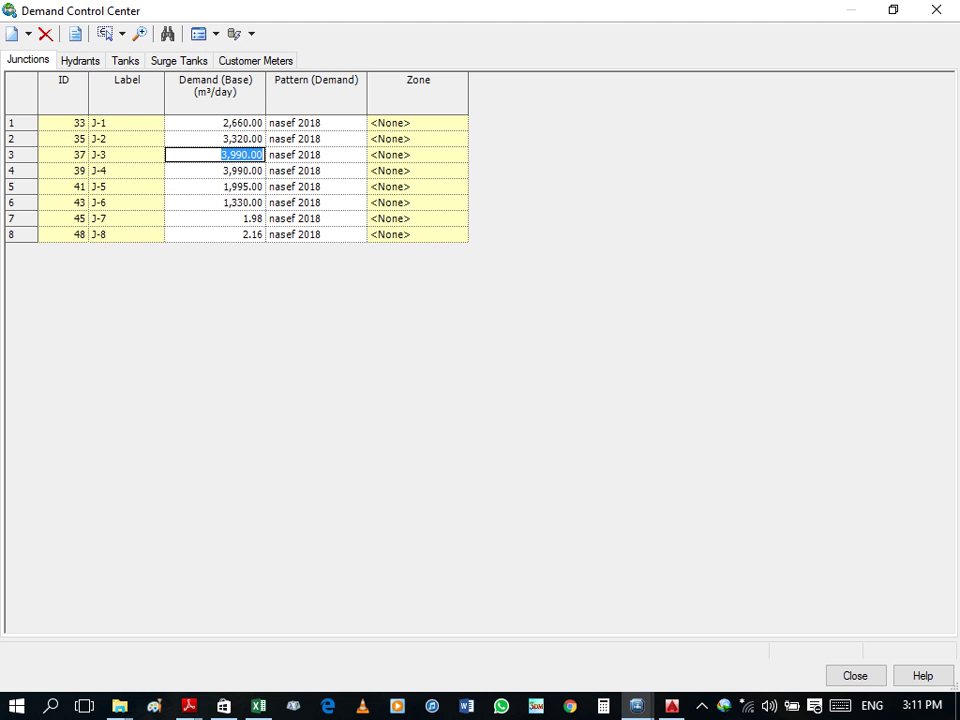
left_click(214, 170)
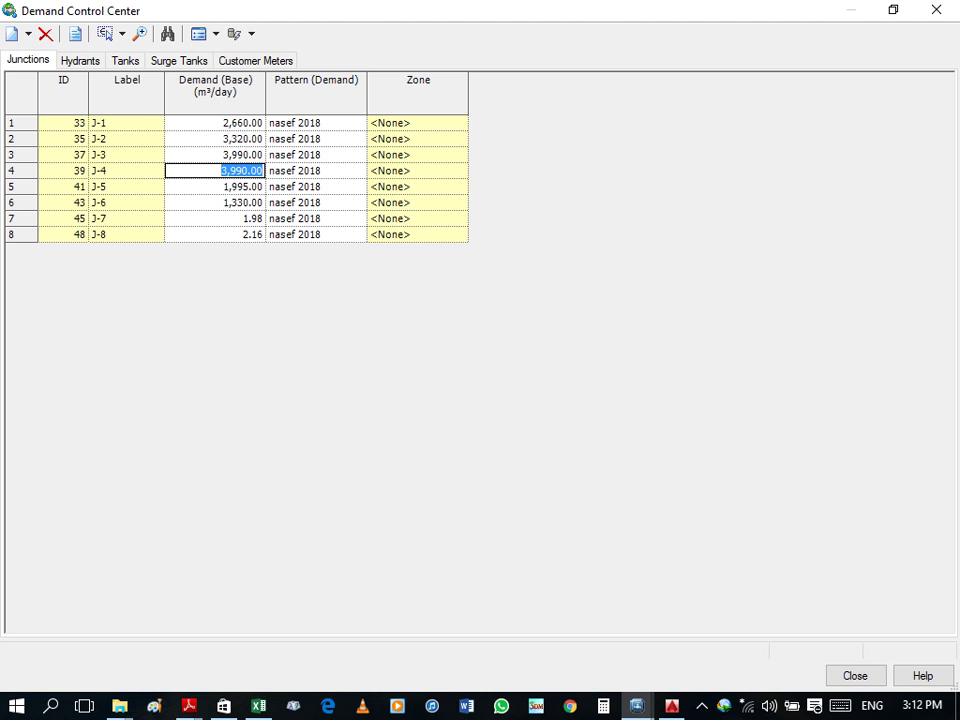
type("1,995")
key("Return")
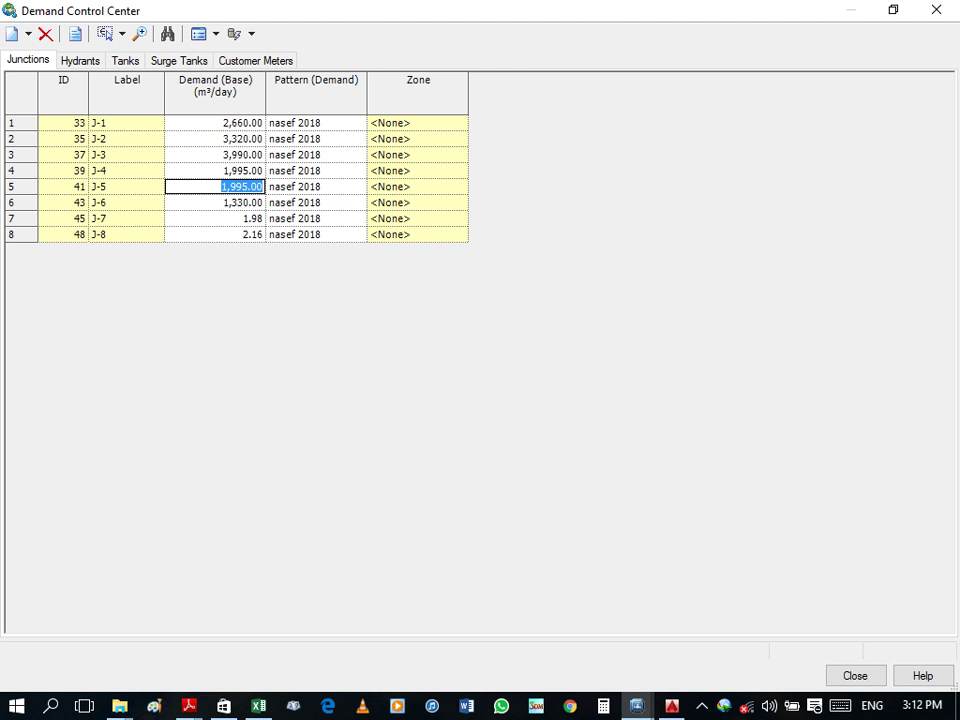
type("1,330")
key("Return")
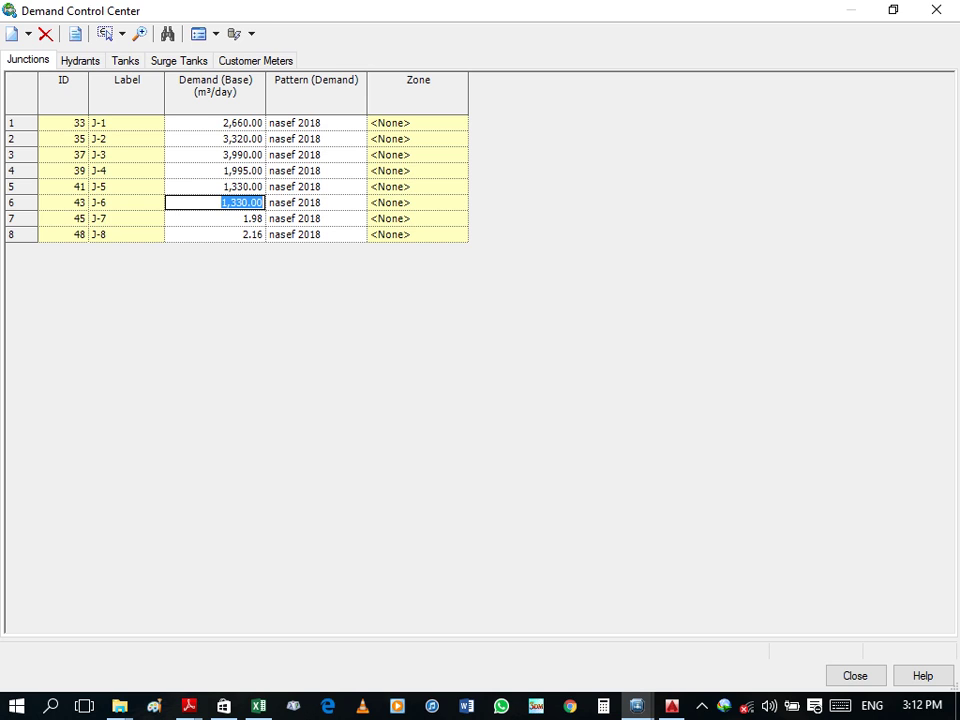
type("3,3")
type("25")
key("Return")
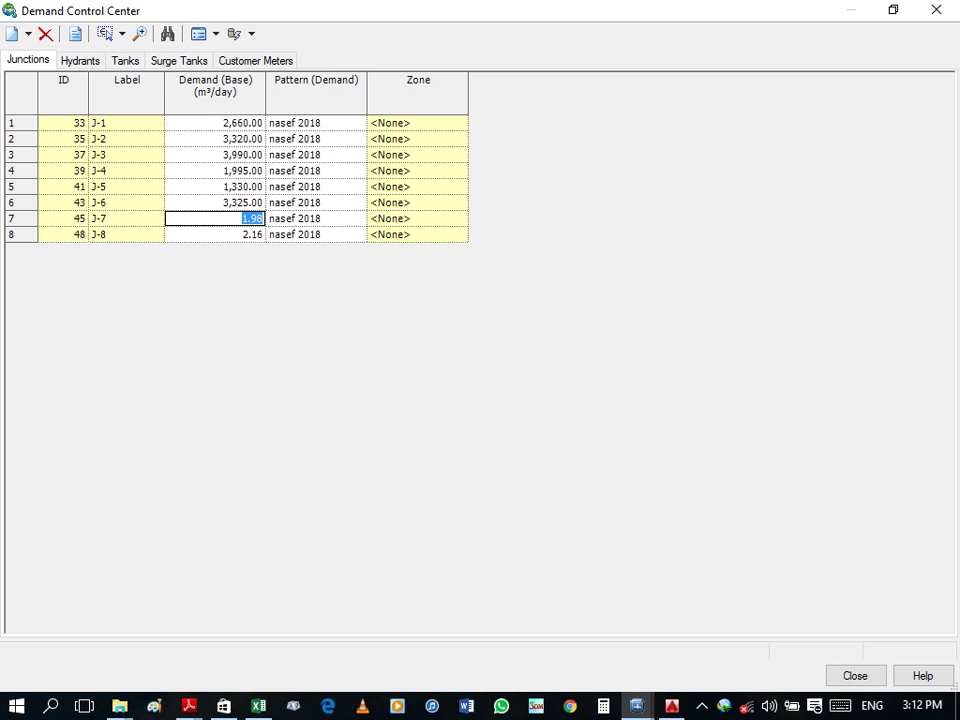
type("3,325")
key("Return")
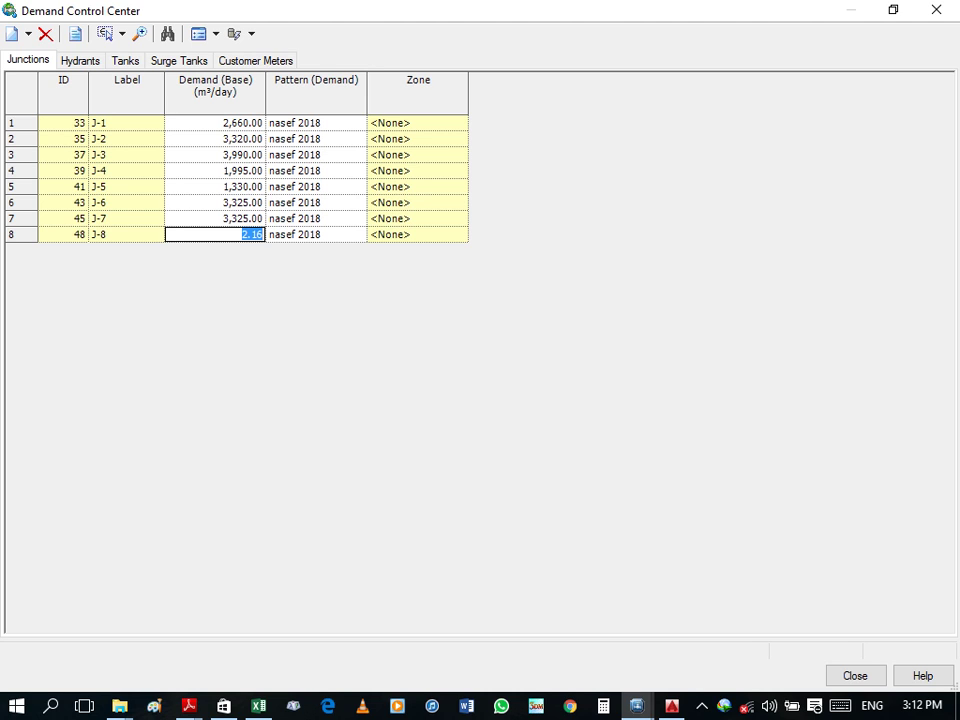
type("6,650")
key("Return")
left_click(936, 10)
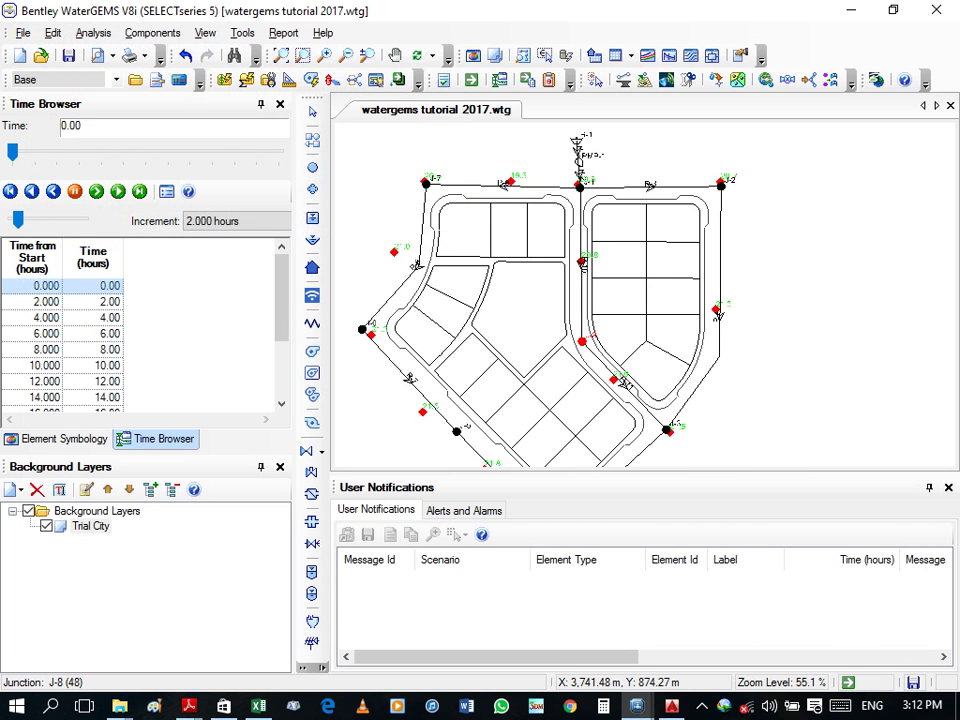
Step: Recompute, reopen the Pipe FlexTable beside the Time Browser, and advance results to 2 hours
key("F9")
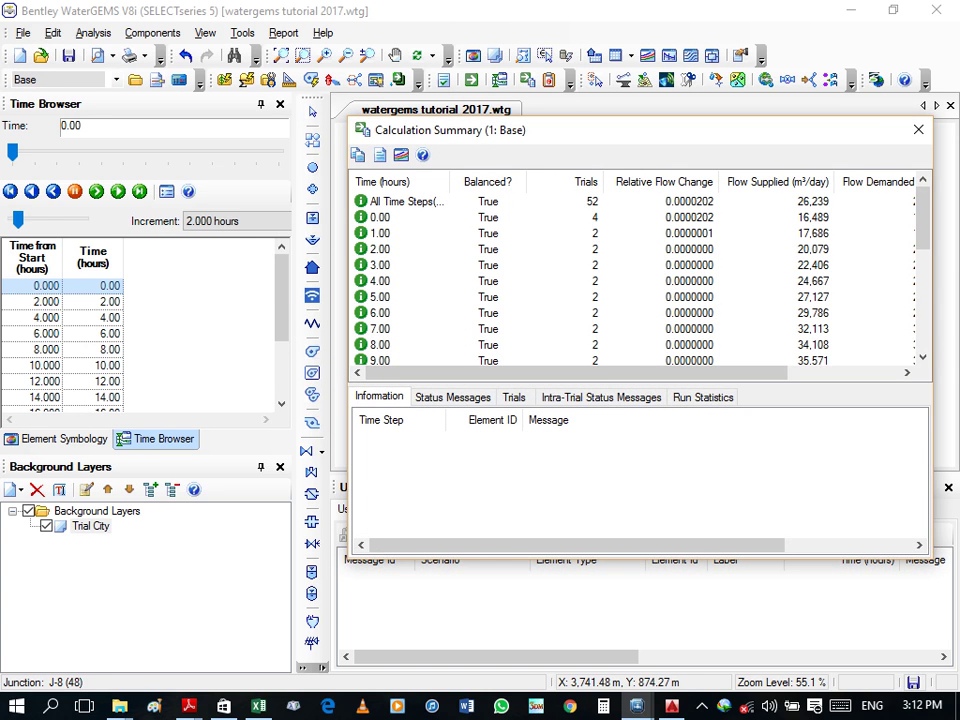
left_click(918, 129)
left_click(631, 56)
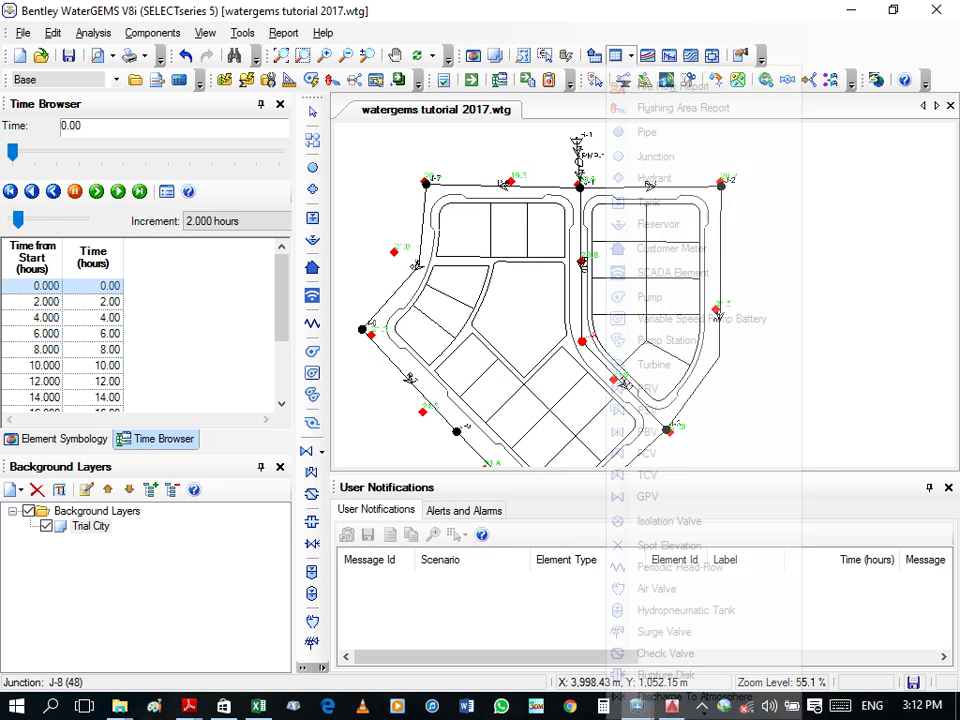
left_click(650, 132)
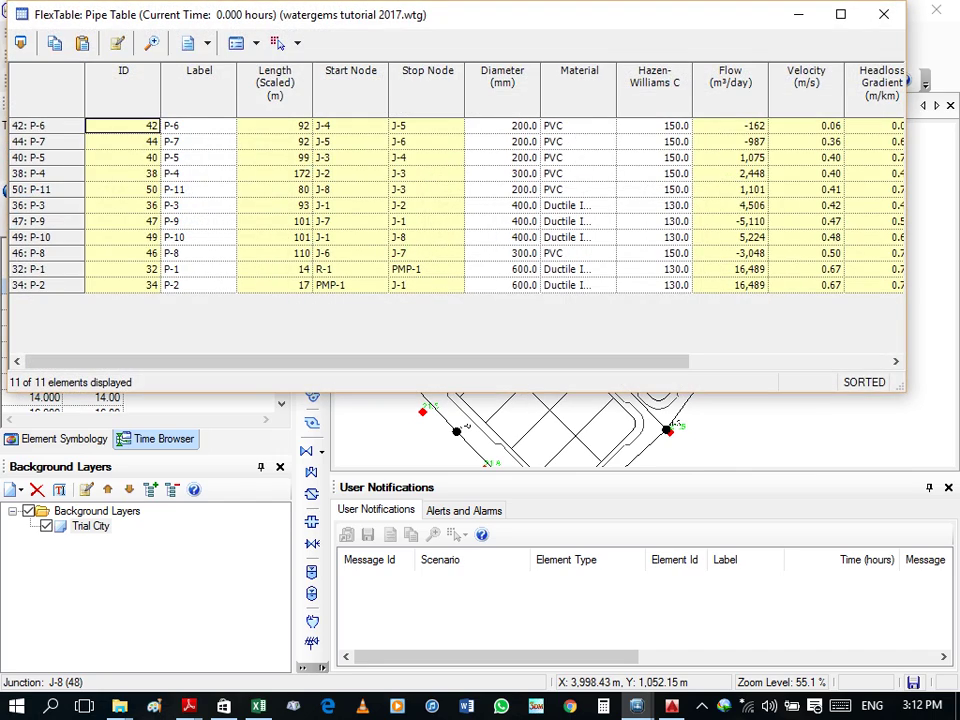
scroll(450, 269, "right", 3)
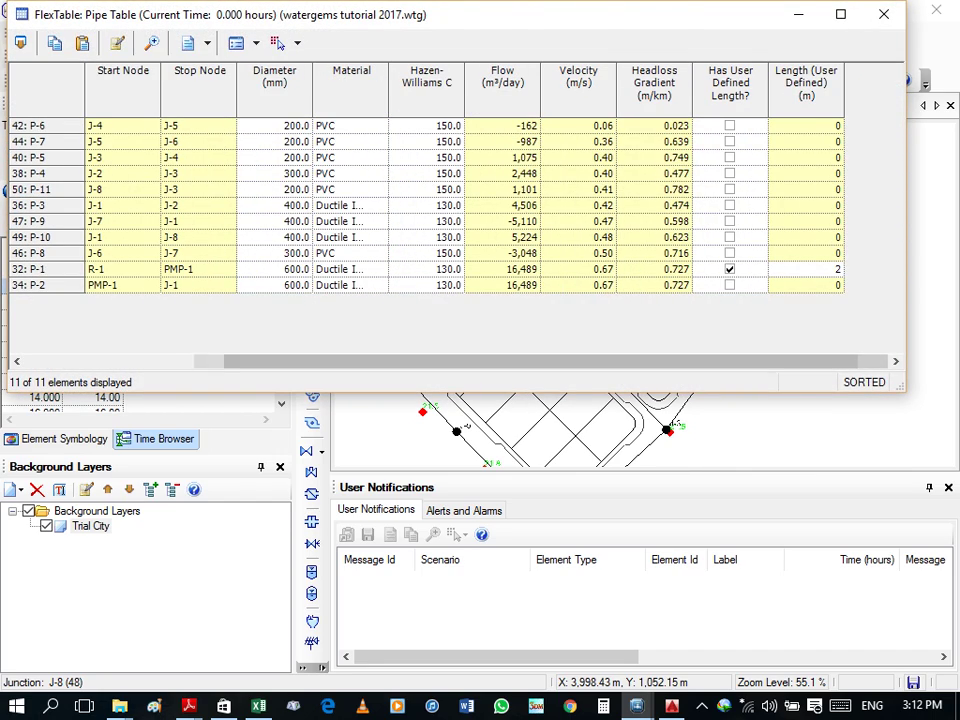
left_click_drag(268, 14, 407, 21)
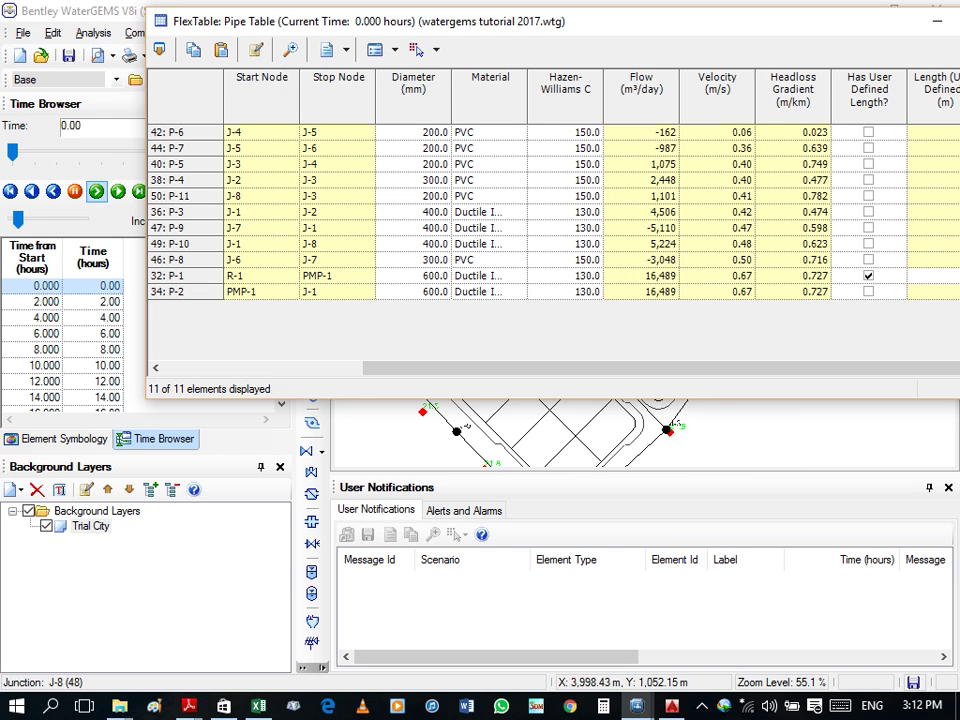
left_click(96, 191)
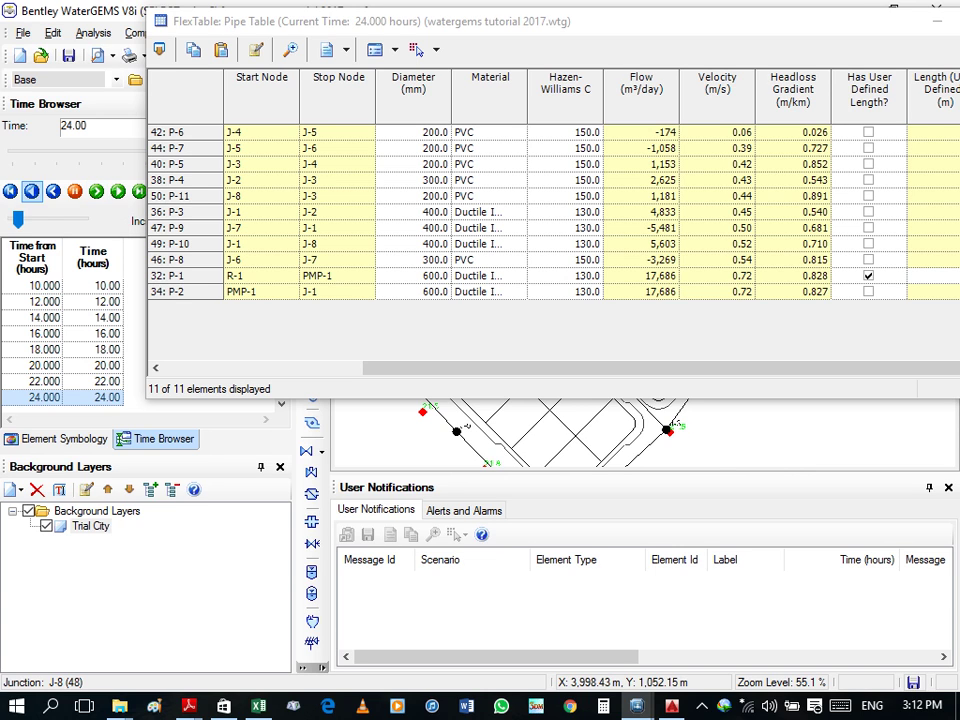
Step: Step the results backward from 22 hours down to 8 hours
left_click(53, 191)
left_click(53, 191)
left_click(53, 191)
left_click(53, 191)
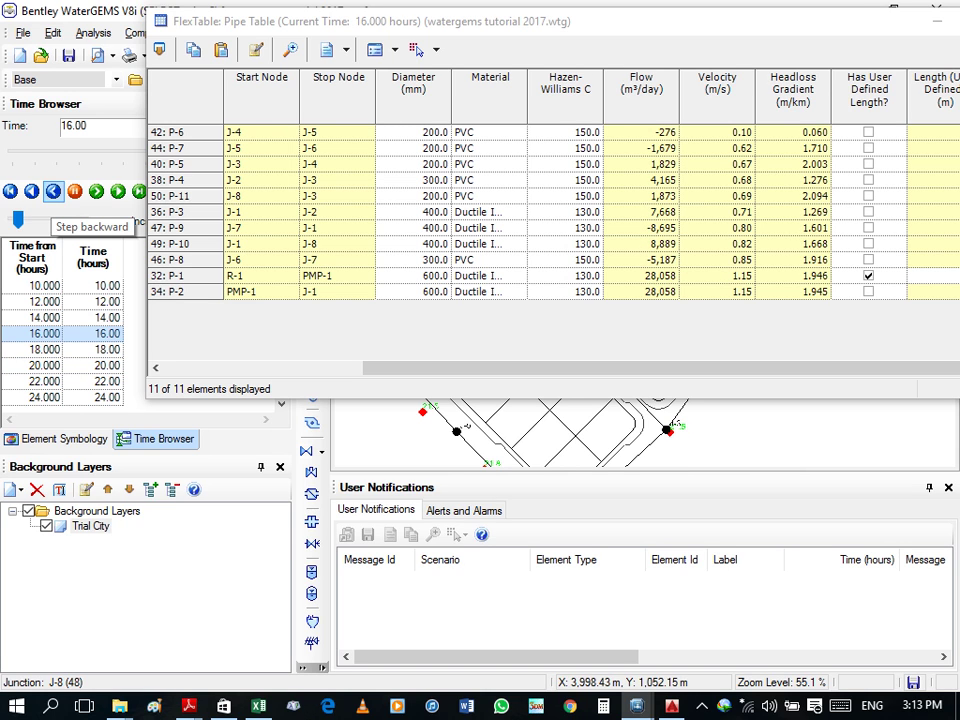
left_click(53, 191)
left_click(53, 191)
left_click(53, 191)
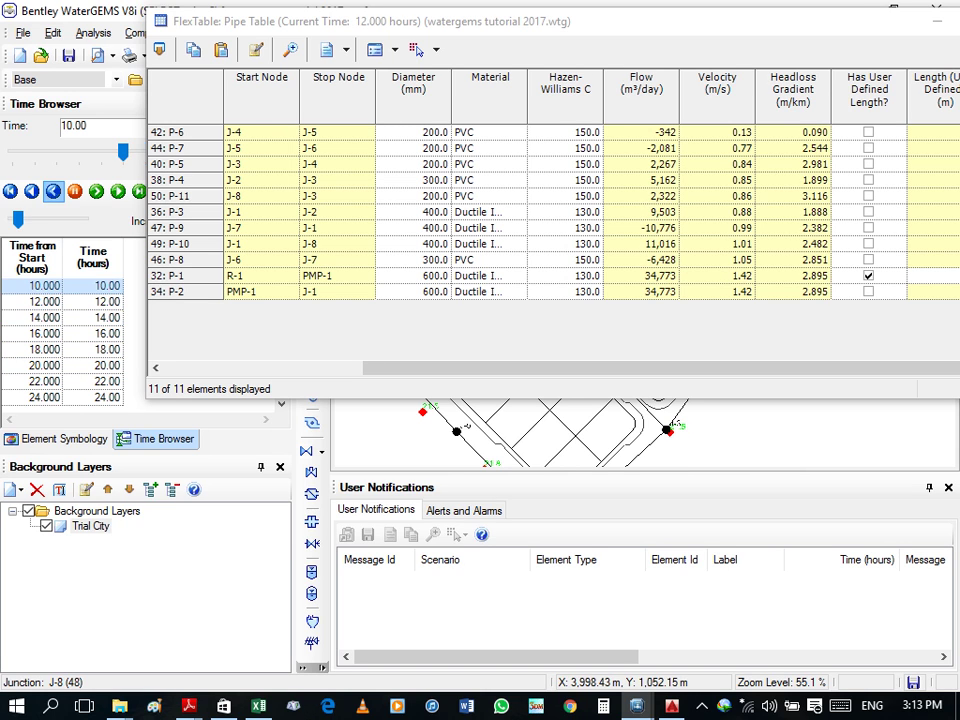
left_click(53, 191)
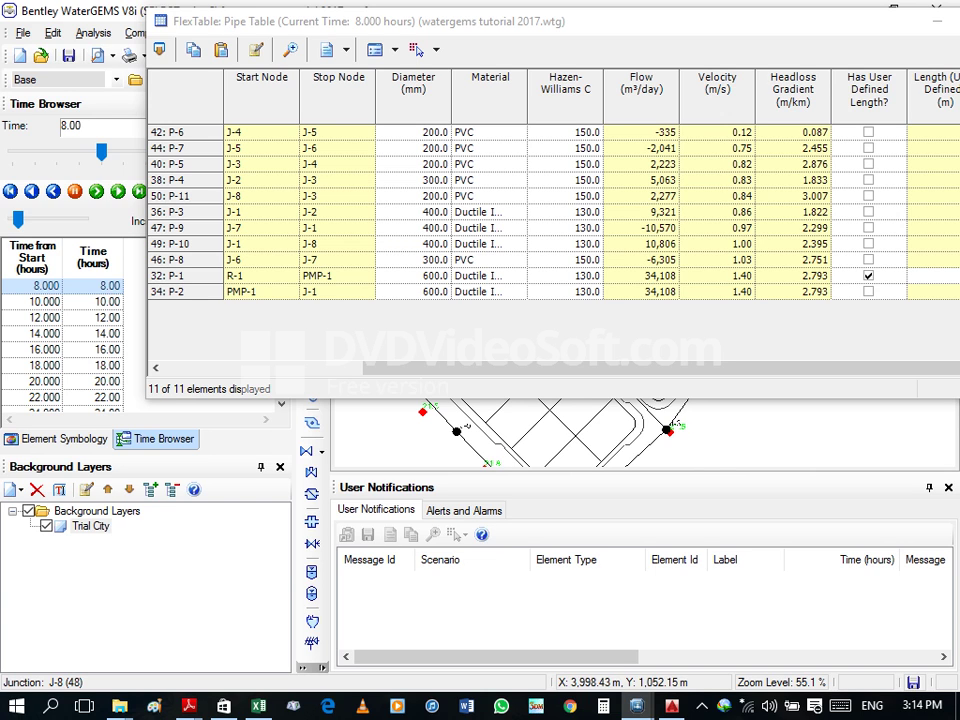
Step: Rewind the results to 0 hours and step forward through to 24 hours
scroll(62, 330, "up", 2)
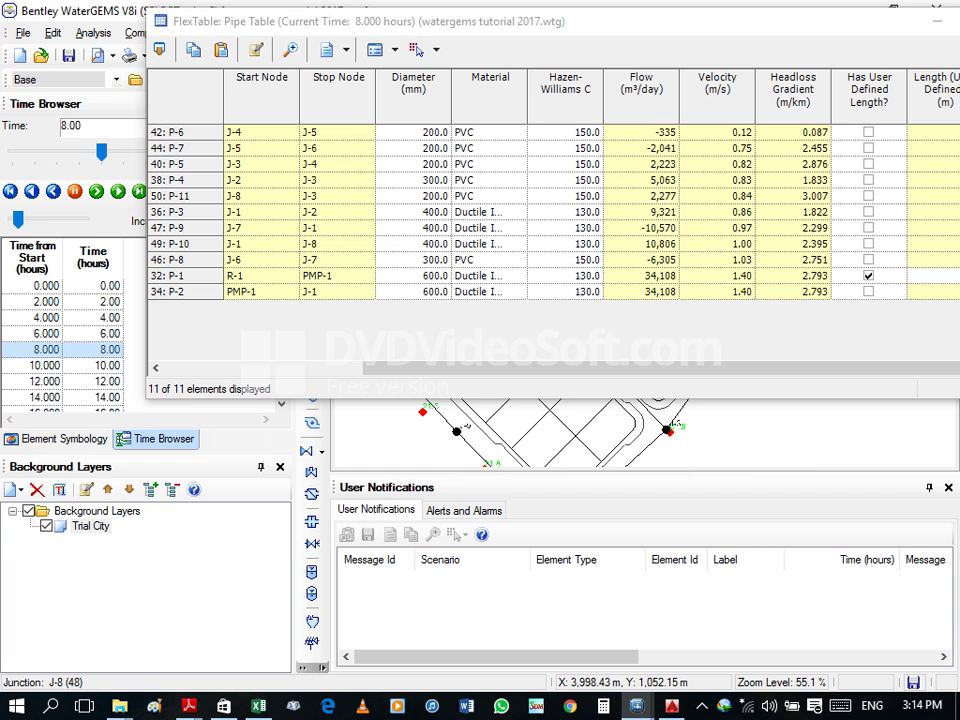
left_click(65, 151)
left_click(96, 191)
left_click(96, 191)
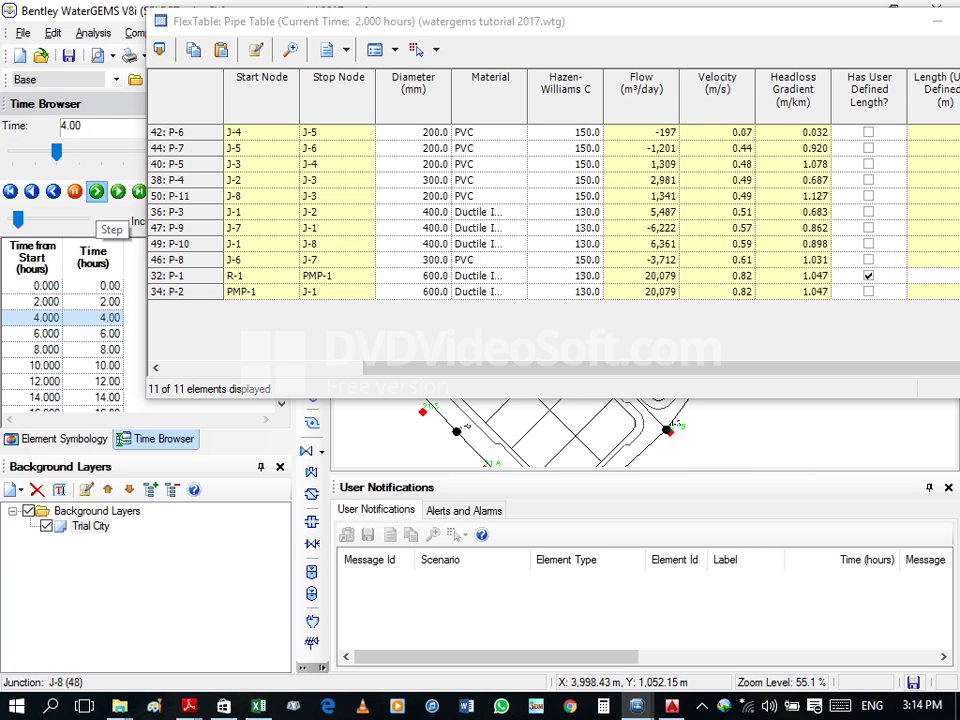
left_click(96, 191)
left_click(96, 191)
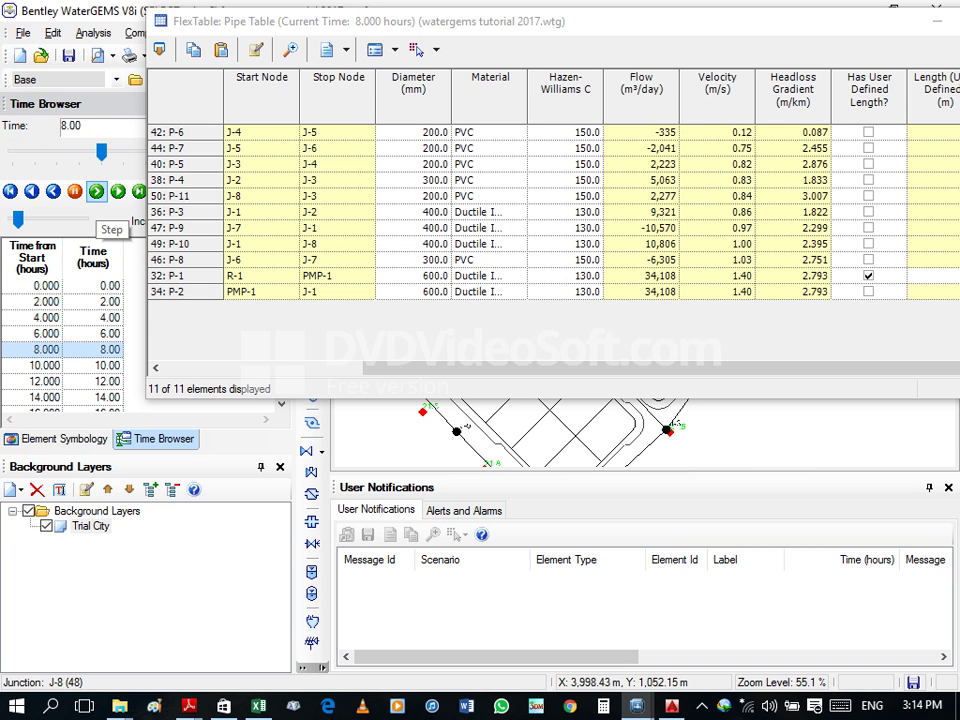
left_click(96, 191)
left_click(96, 191)
left_click(96, 191)
left_click(96, 191)
left_click(96, 191)
left_click(96, 191)
left_click(96, 191)
left_click(96, 191)
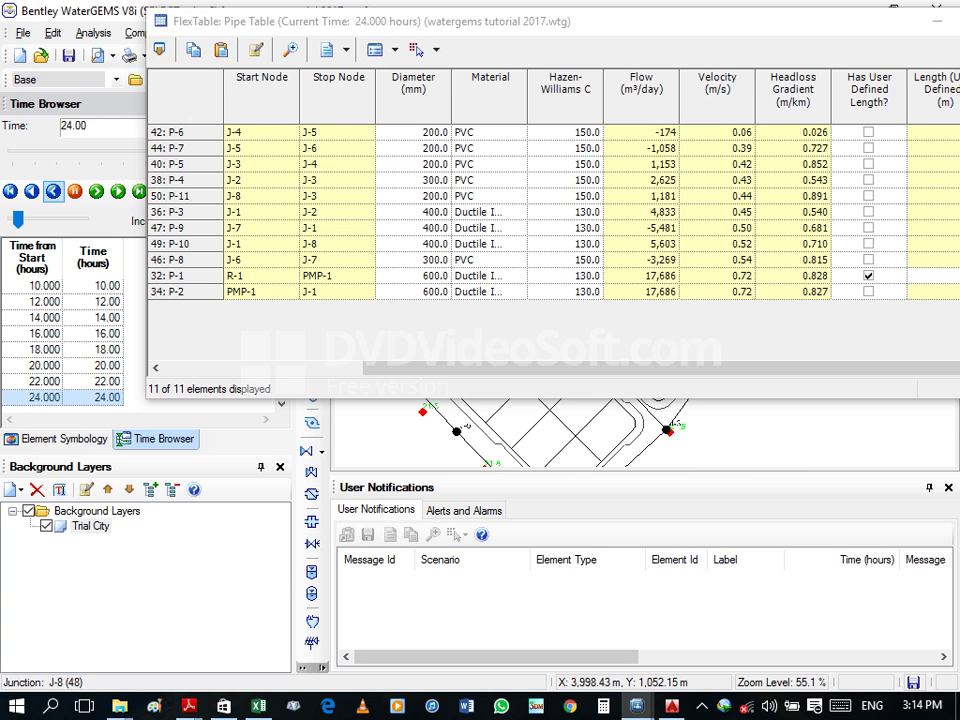
Step: Step the results back from 24 hours to 12 hours and return to the first columns
left_click(53, 190)
left_click(53, 190)
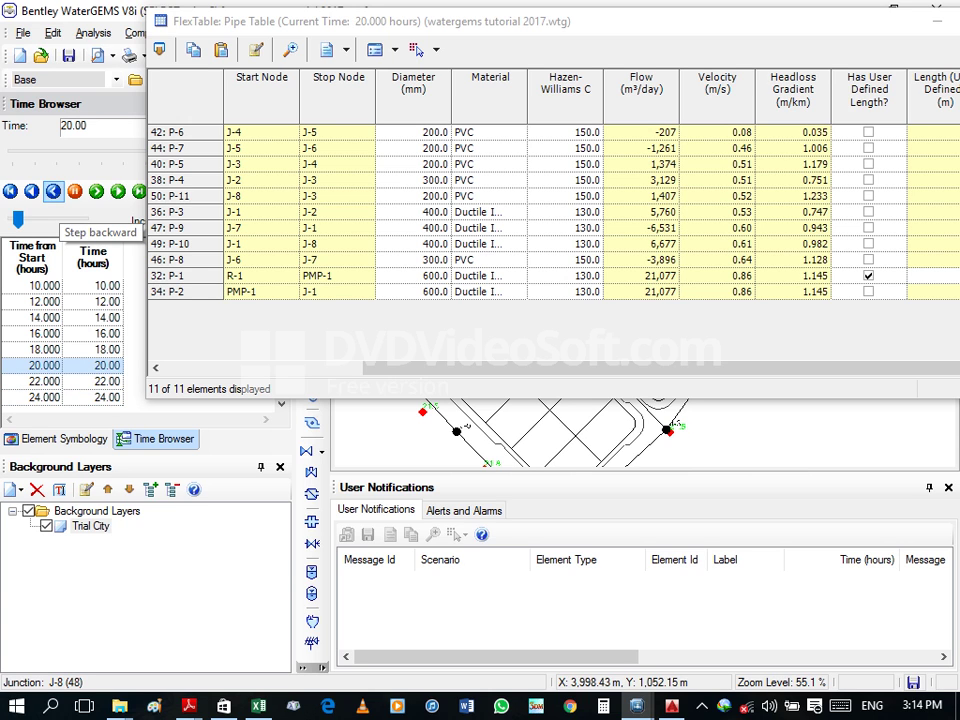
left_click(53, 190)
left_click(53, 190)
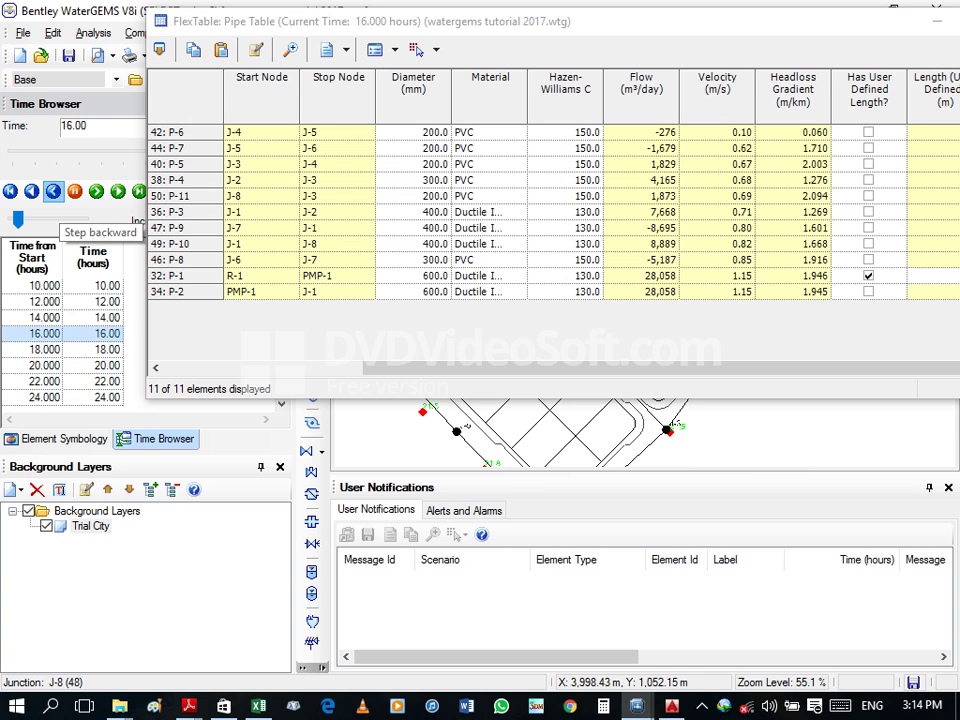
left_click(53, 190)
left_click(53, 190)
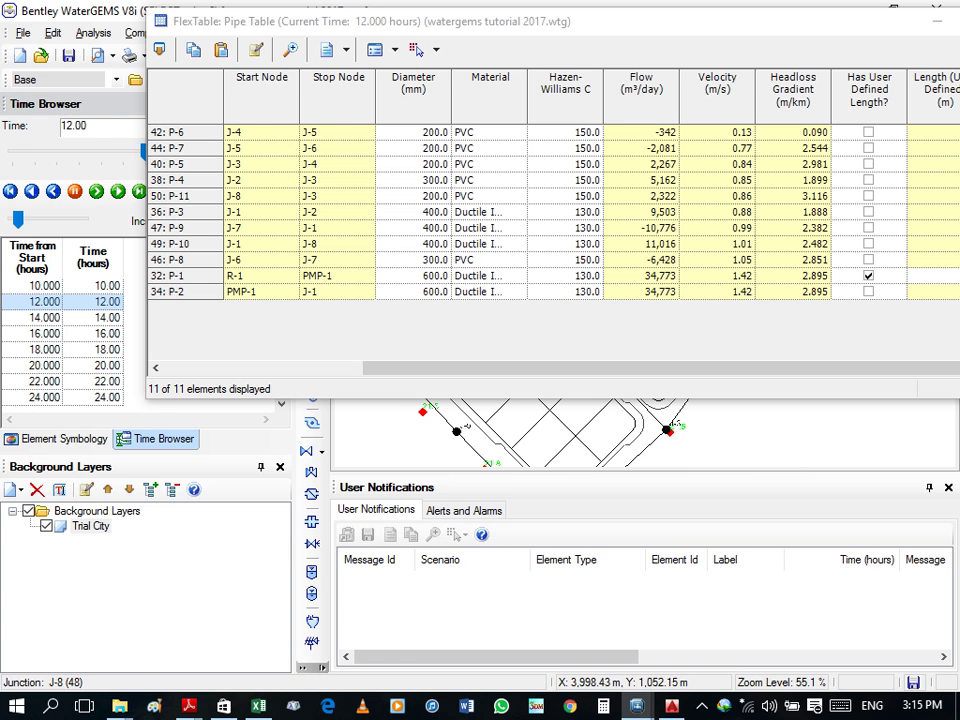
key("Home")
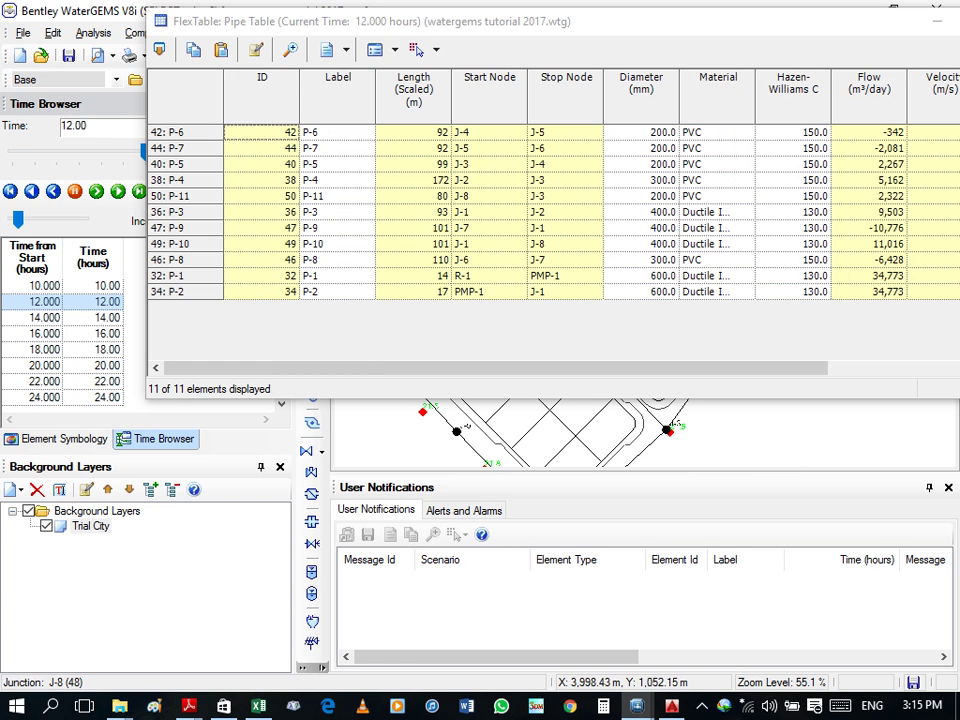
Step: Close the Pipe FlexTable and open the Junction FlexTable showing 12-hour pressures
key("End")
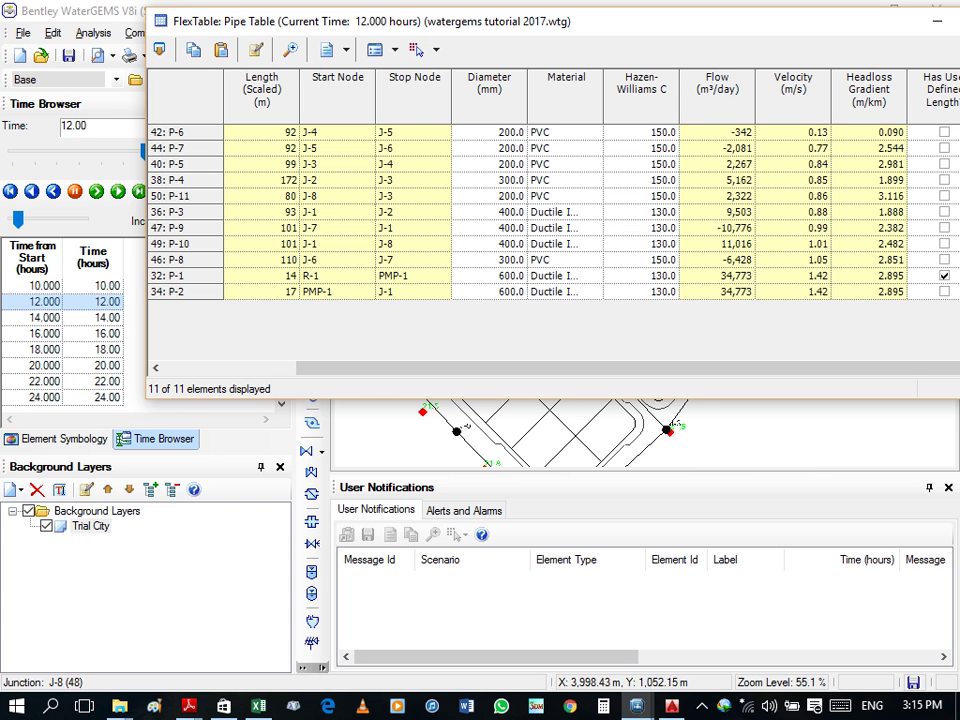
left_click(902, 38)
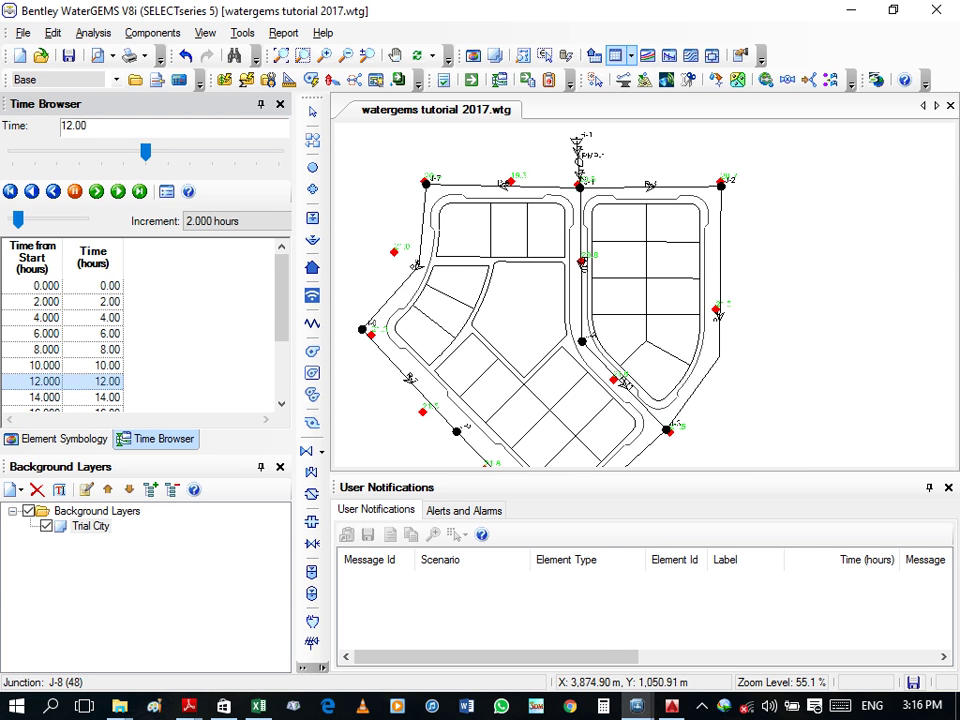
left_click(474, 55)
left_click(647, 154)
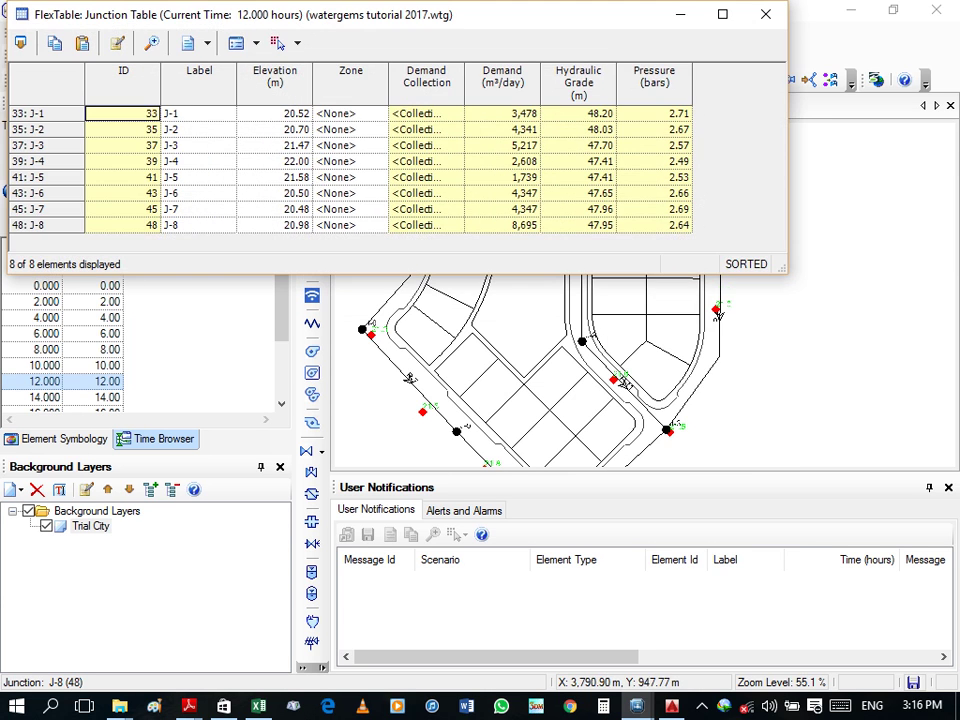
Step: Move the Junction FlexTable aside and step its results from 0 to 24 hours
left_click_drag(500, 14, 594, 54)
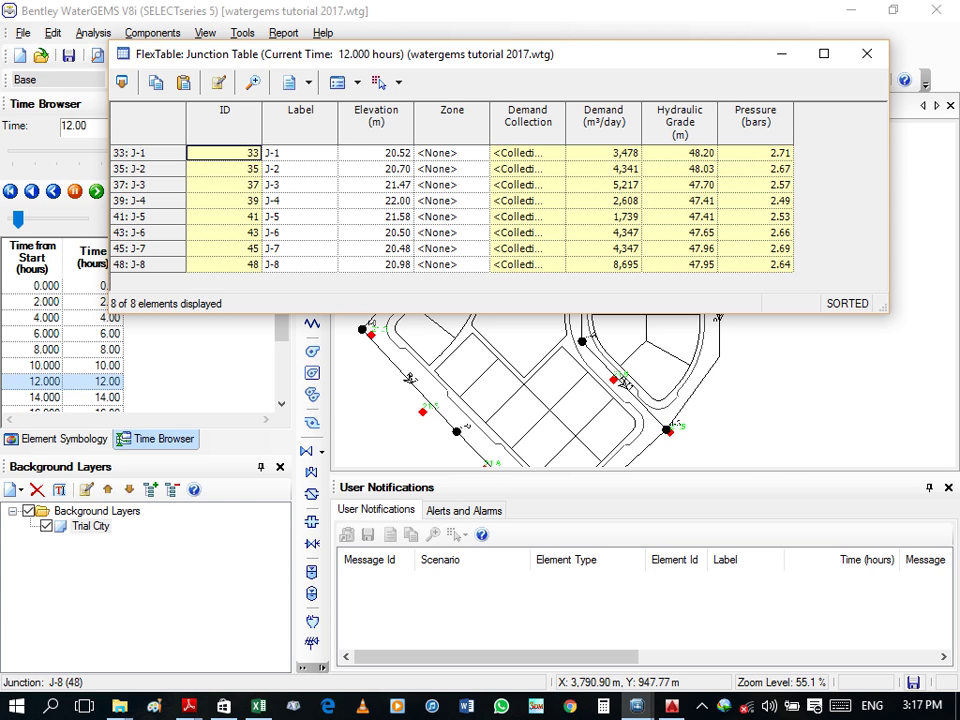
left_click(10, 190)
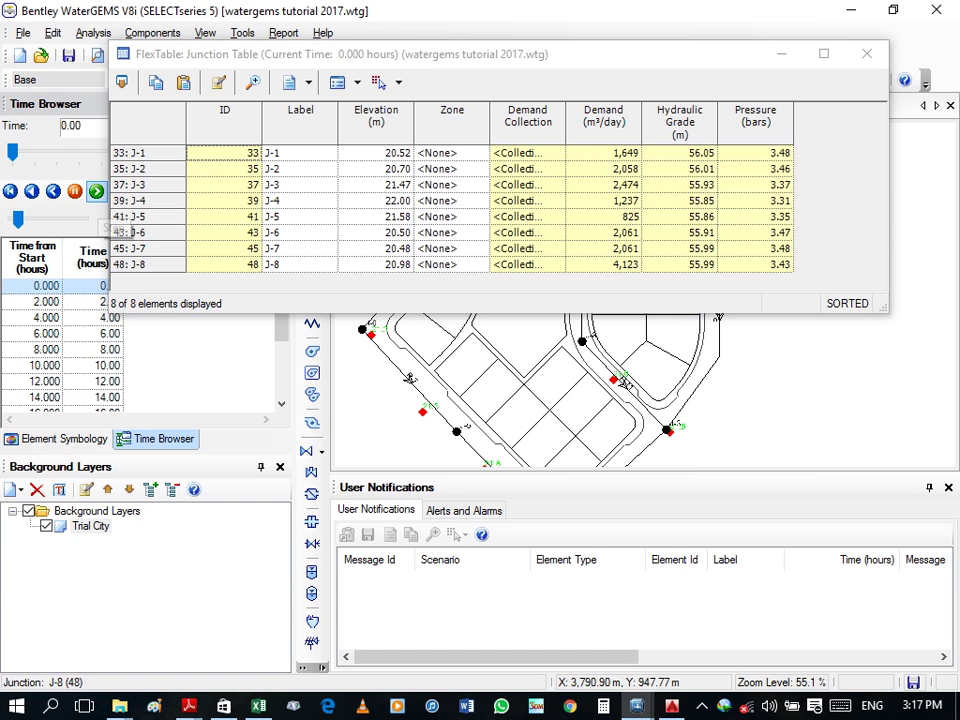
left_click(96, 190)
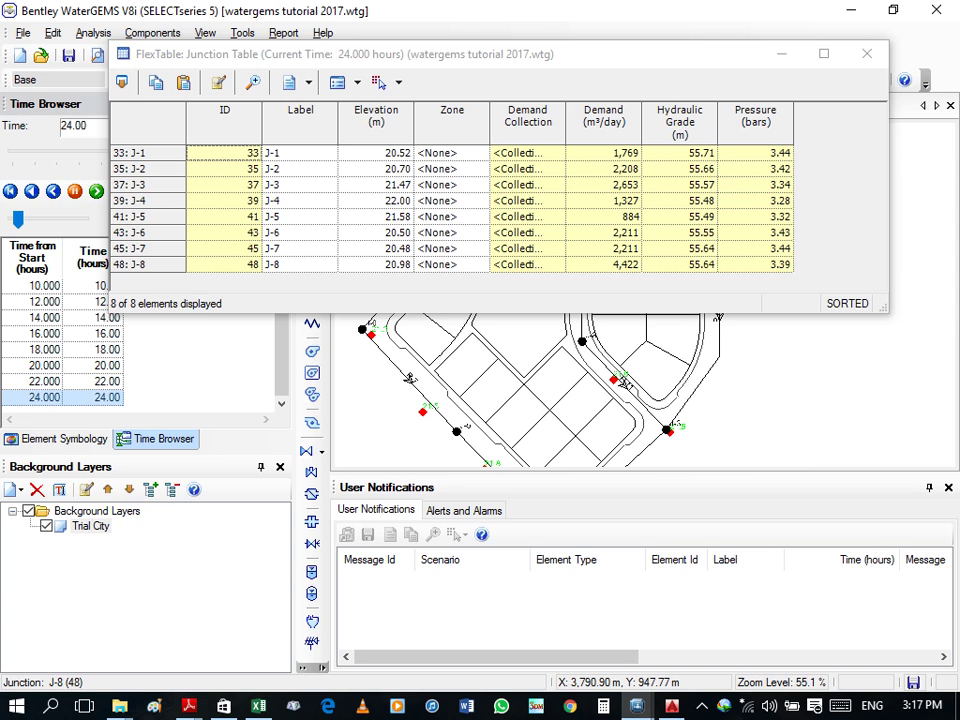
right_click(765, 137)
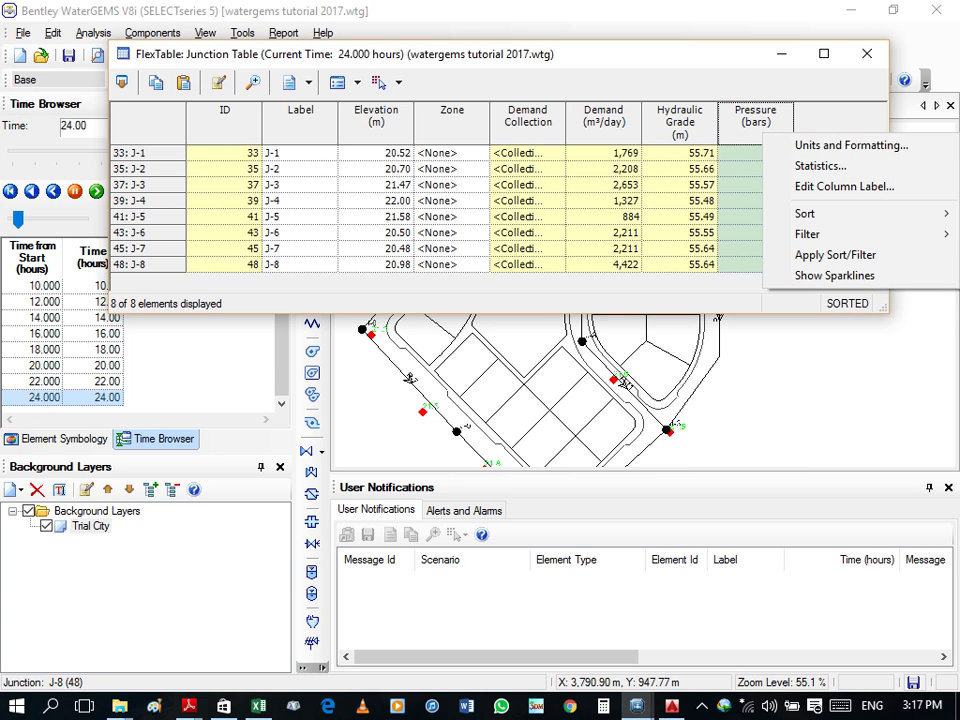
Step: Inspect the Pressure column's Units and Formatting unchanged, then close the Junction FlexTable
left_click(850, 145)
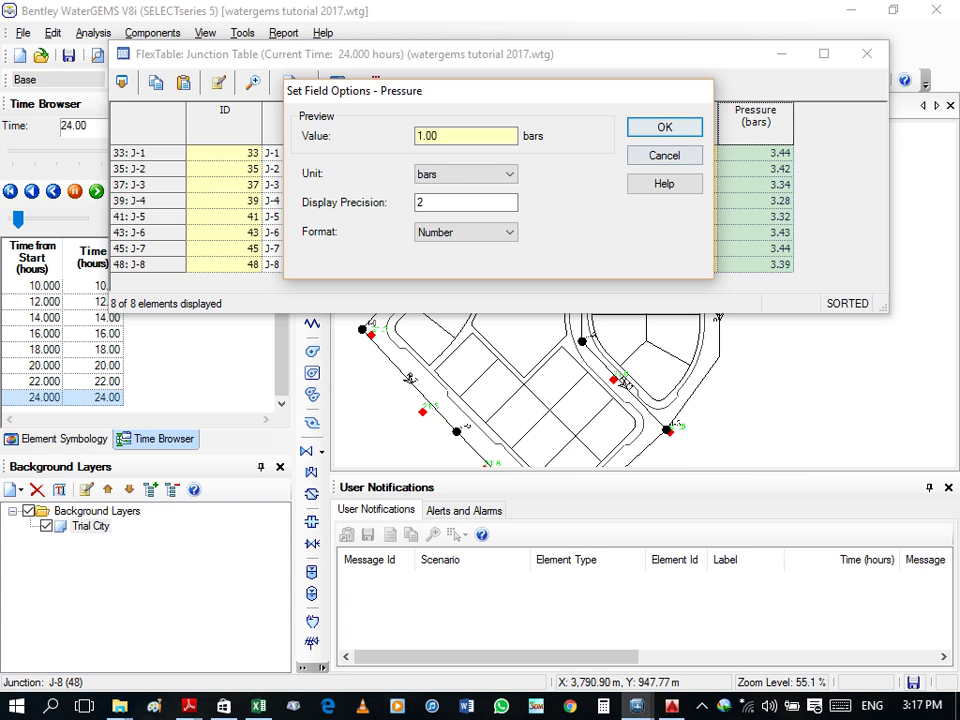
key("Return")
left_click(866, 53)
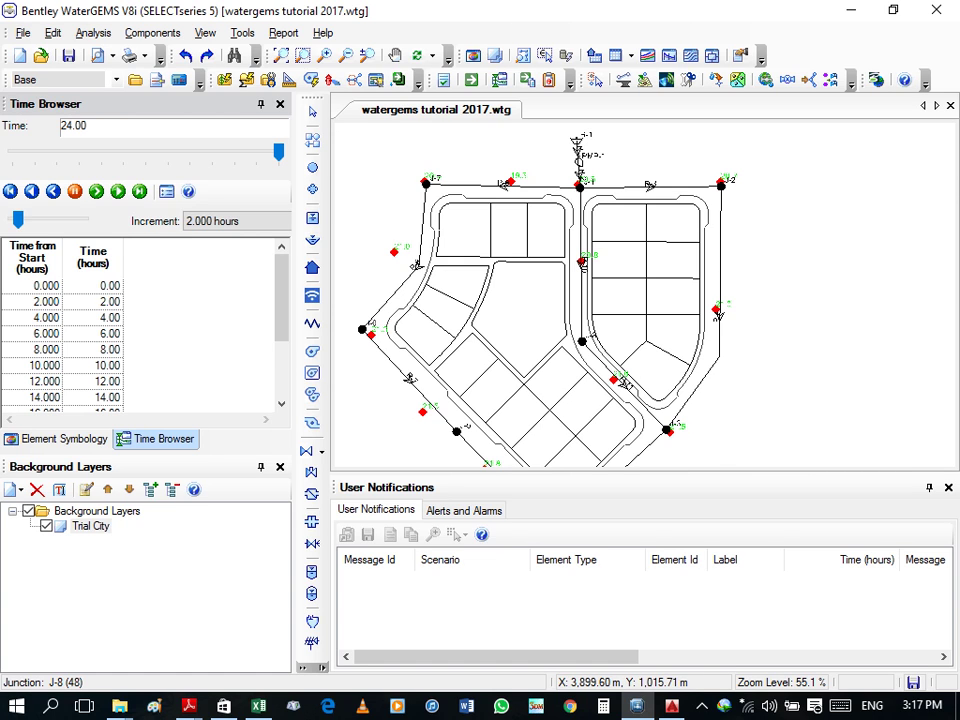
Step: Set the pump definition's design head to 35 m
left_click(152, 33)
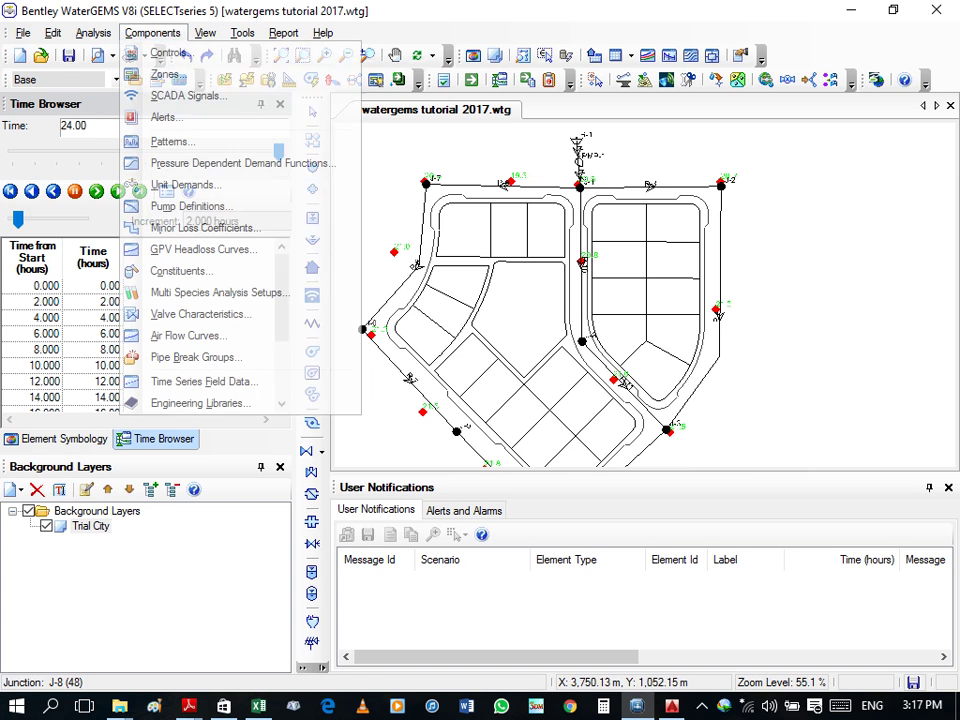
key("Escape")
key("Down")
key("Left")
key("p")
key("p")
key("p")
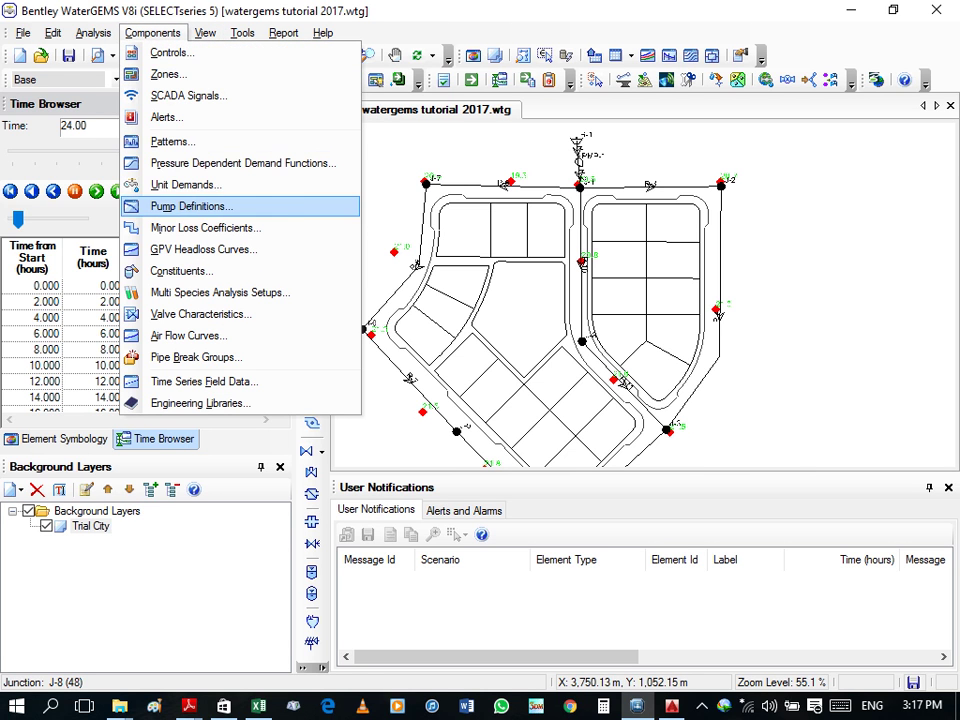
key("Return")
left_click(540, 221)
double_click(555, 221)
type("35")
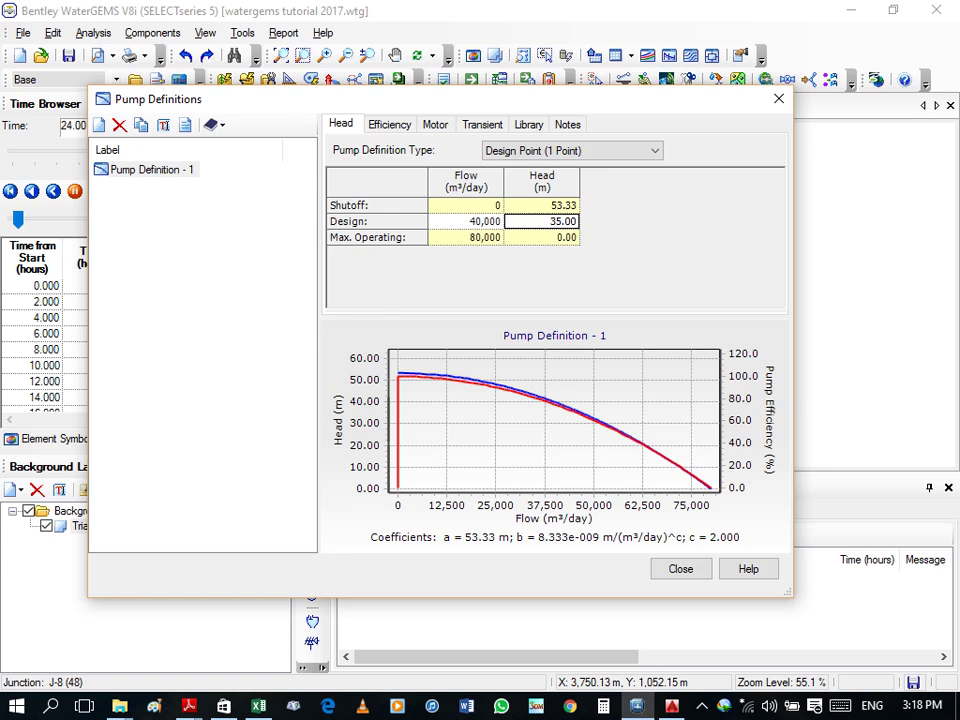
key("Escape")
Step: Recompute the model and reopen the Junction FlexTable
key("F9")
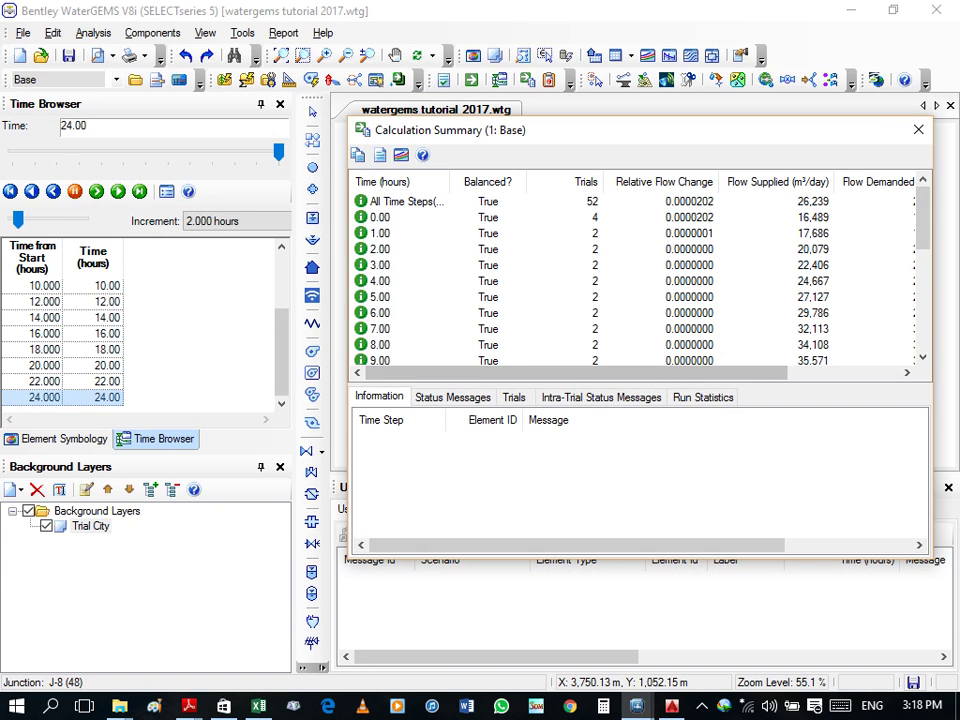
key("Escape")
left_click(630, 55)
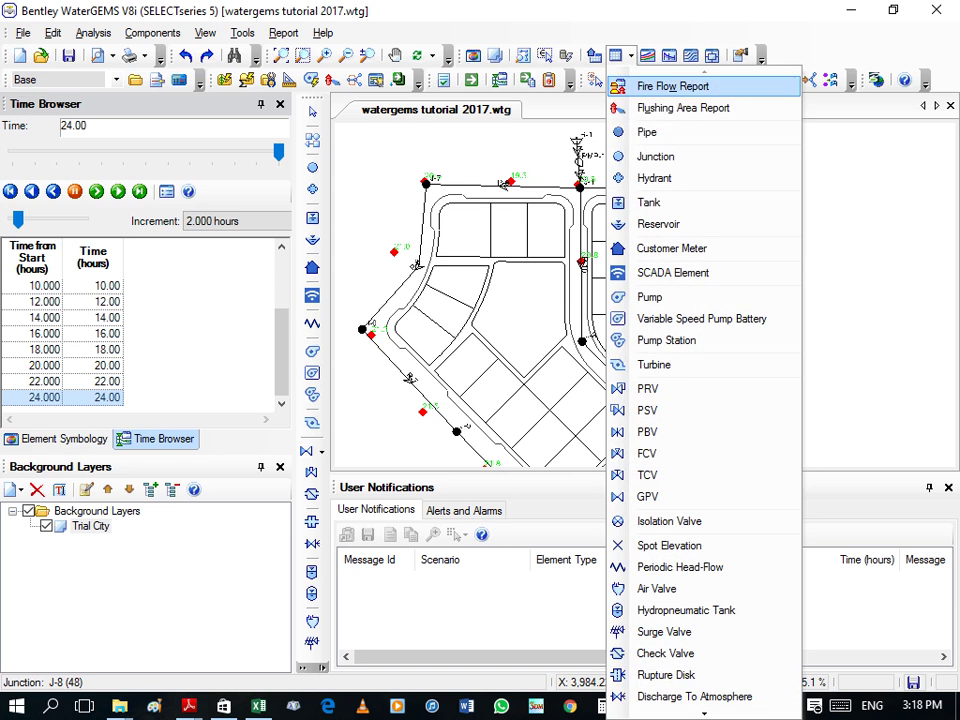
left_click(656, 156)
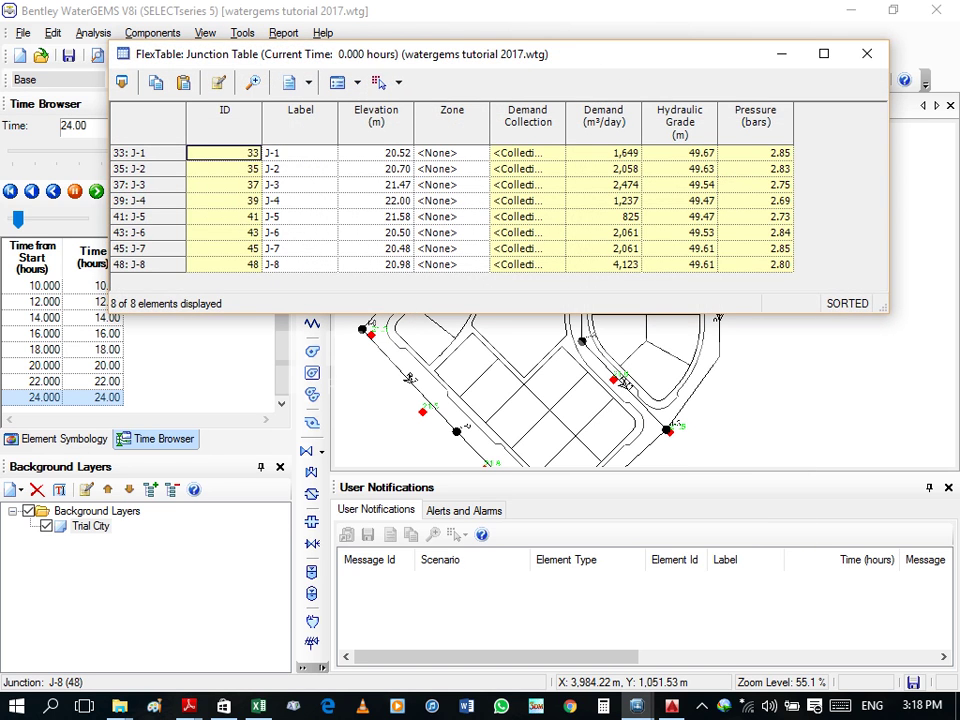
Step: Rewind the Junction FlexTable results to hour 0 and step them forward to 22 hours
left_click_drag(650, 54, 743, 39)
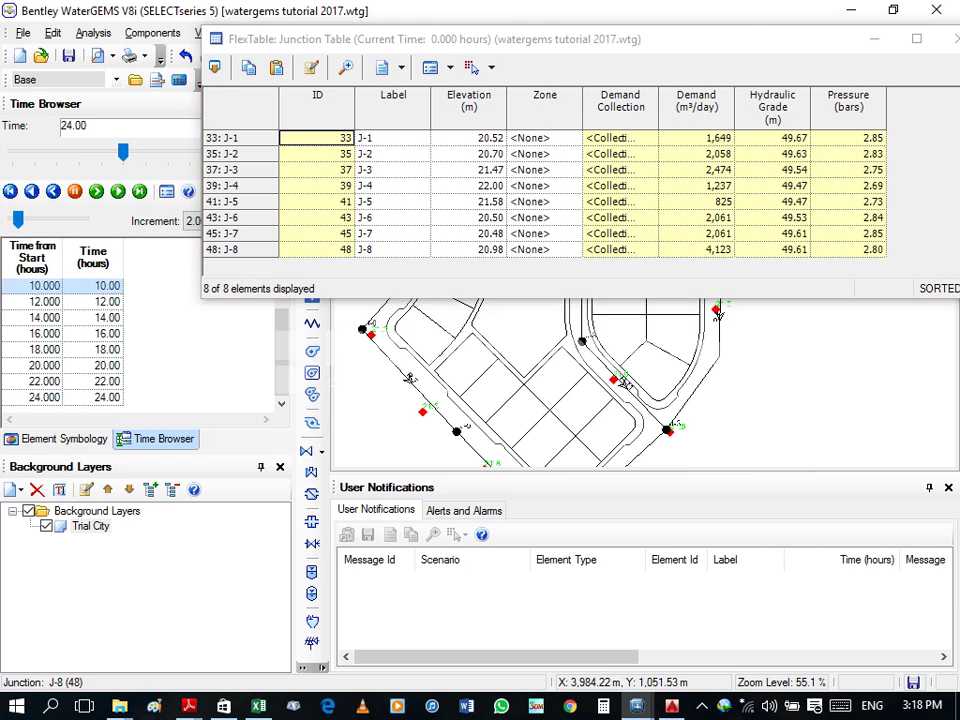
left_click(60, 285)
left_click_drag(123, 151, 18, 151)
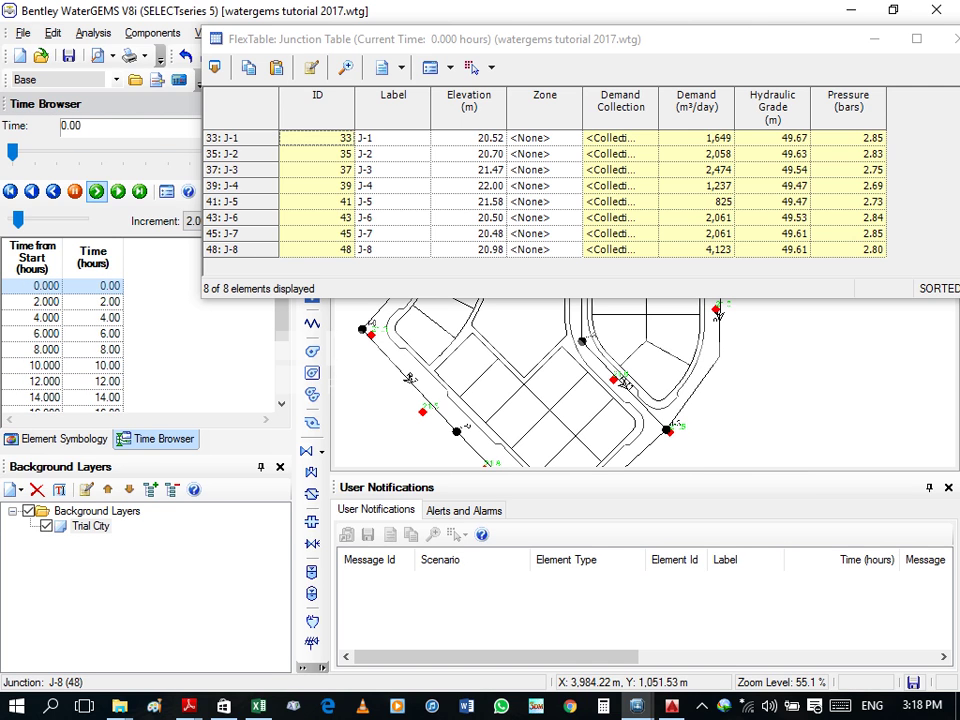
left_click(96, 191)
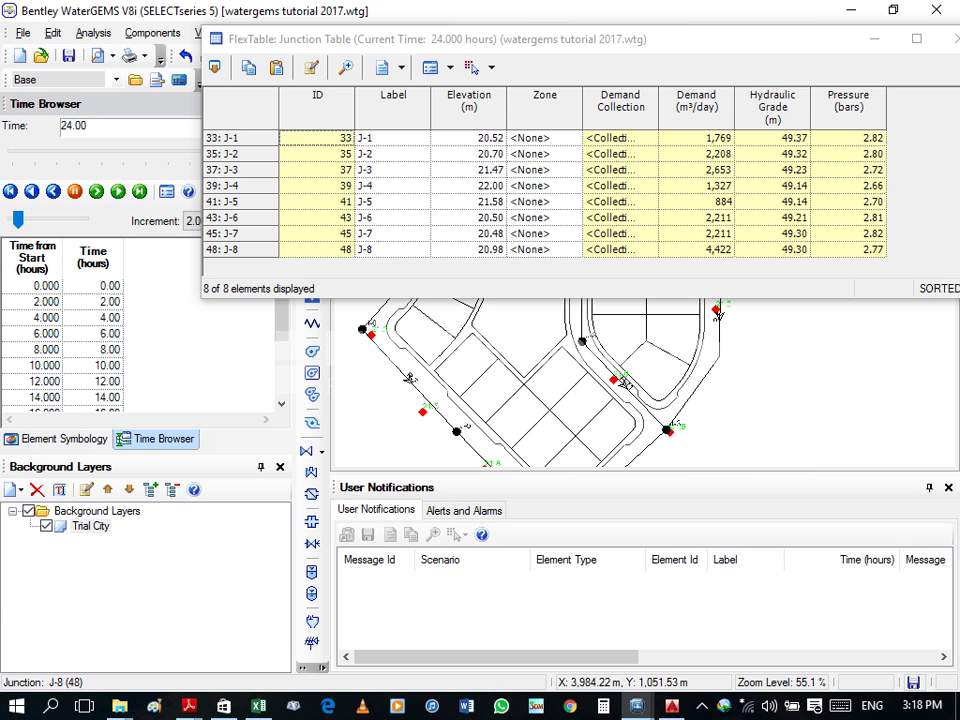
left_click(10, 191)
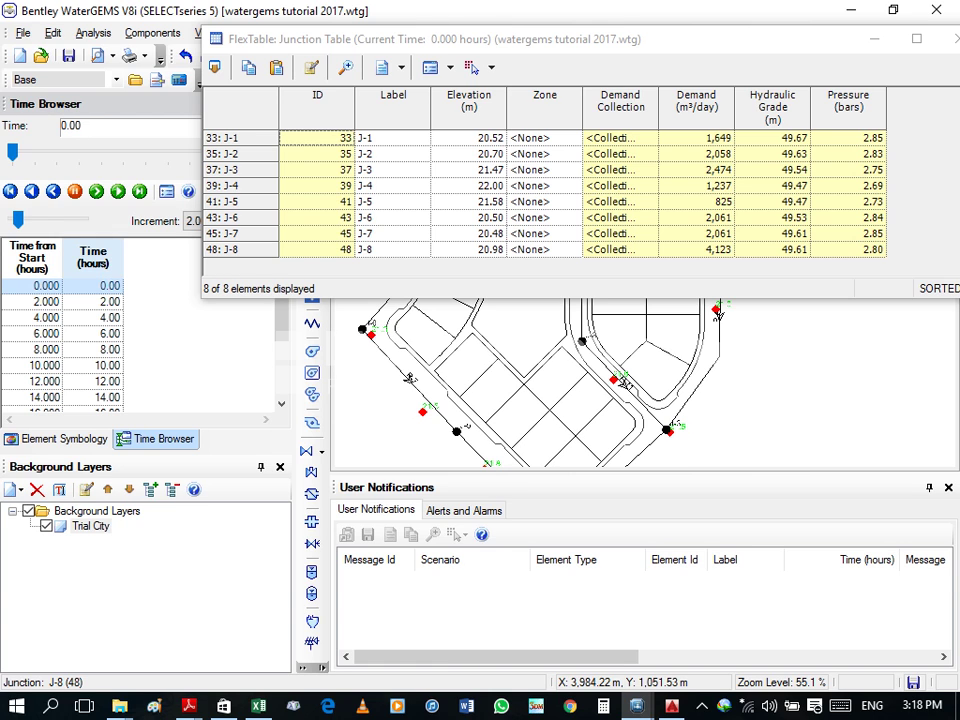
left_click(96, 191)
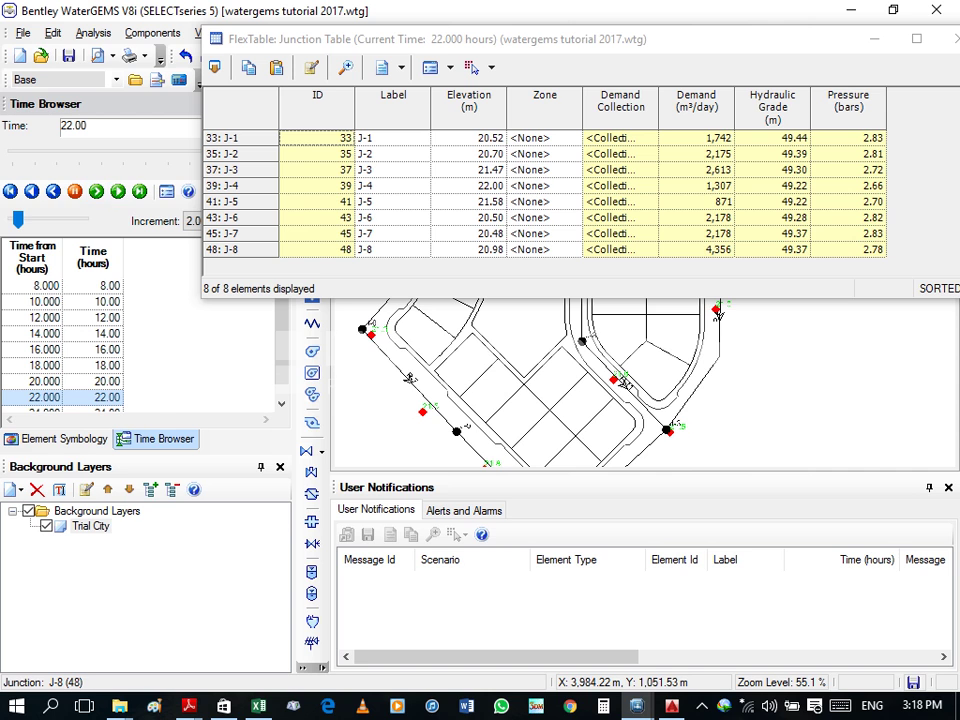
right_click(848, 105)
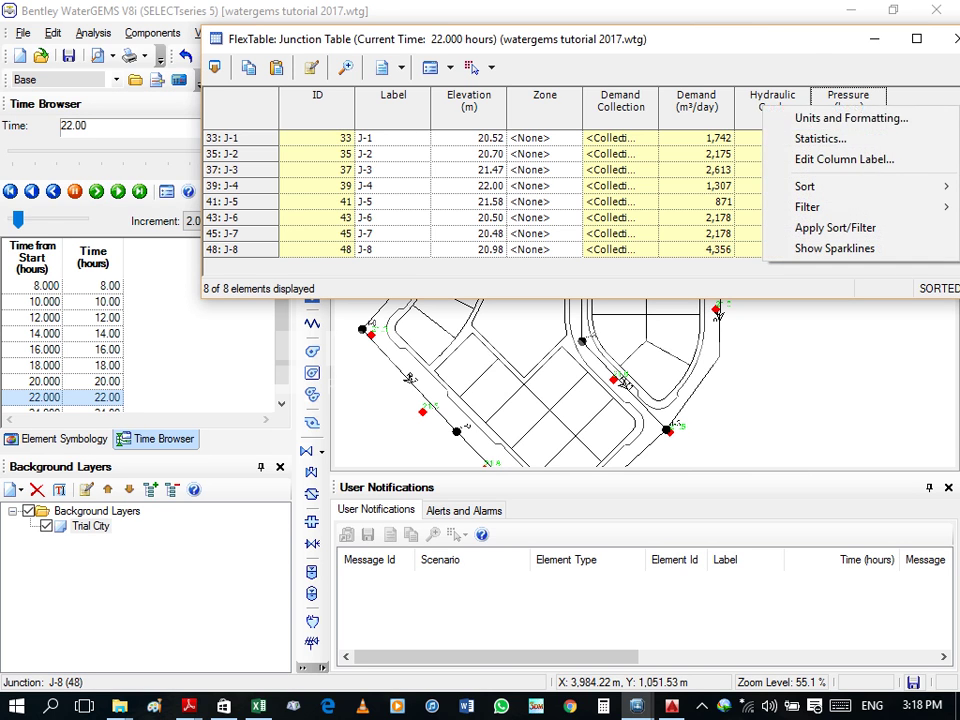
Step: Sort junctions by ascending pressure, play the results to 24 hours, then close the table
left_click(850, 118)
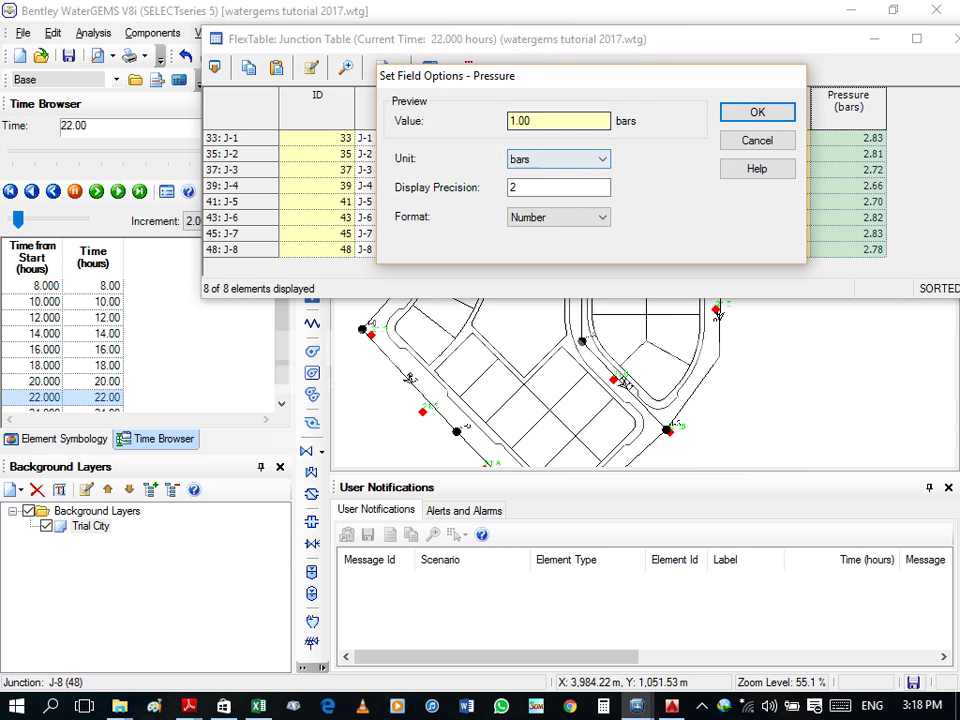
key("Return")
right_click(848, 118)
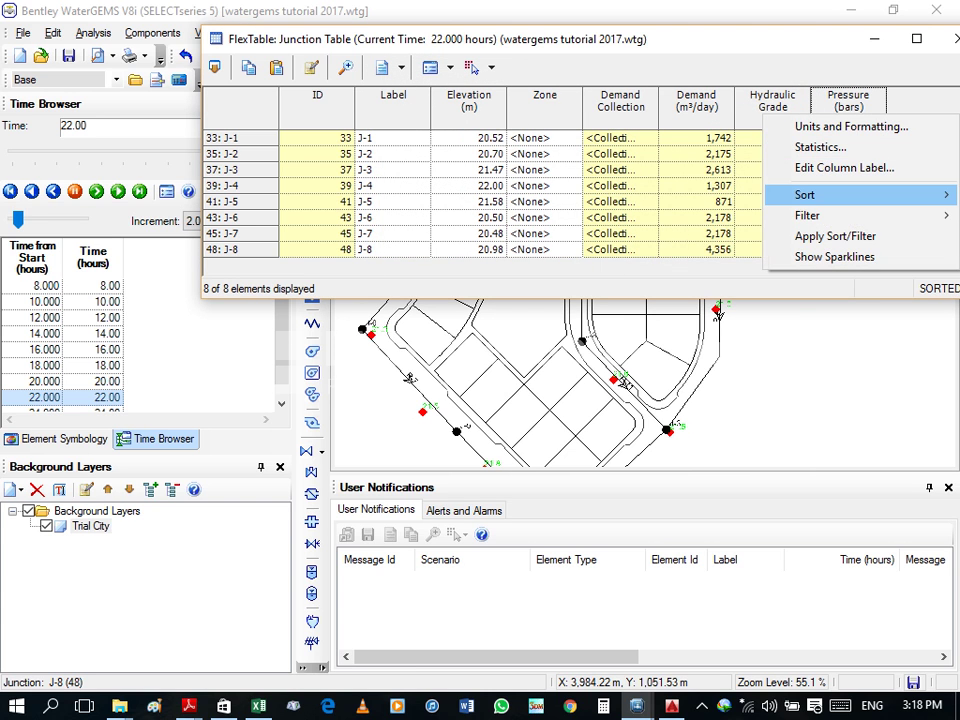
left_click(672, 195)
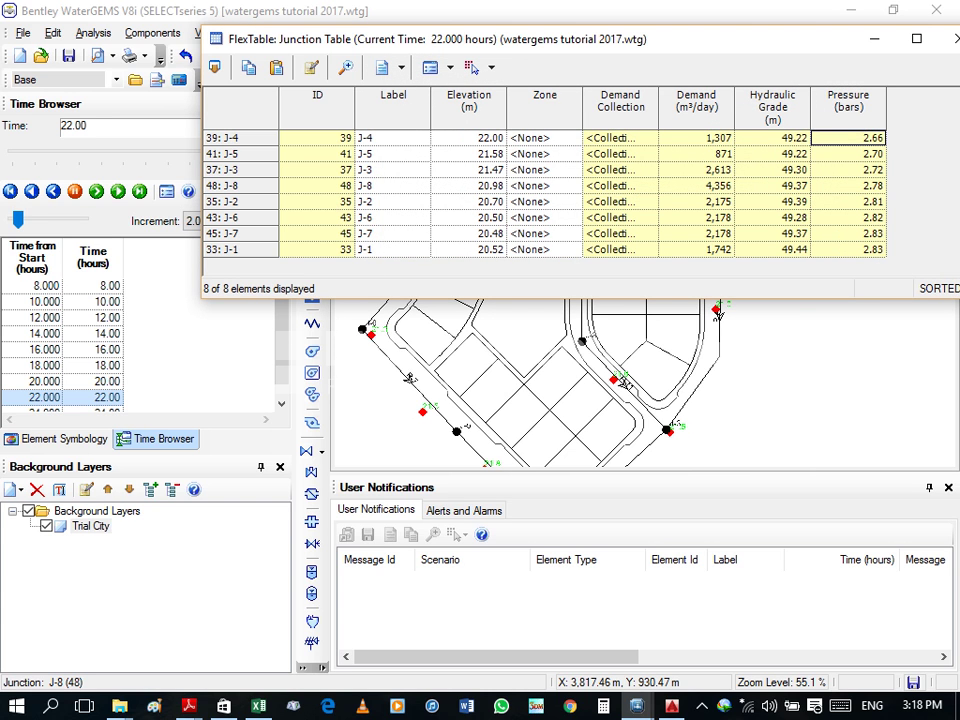
left_click(96, 191)
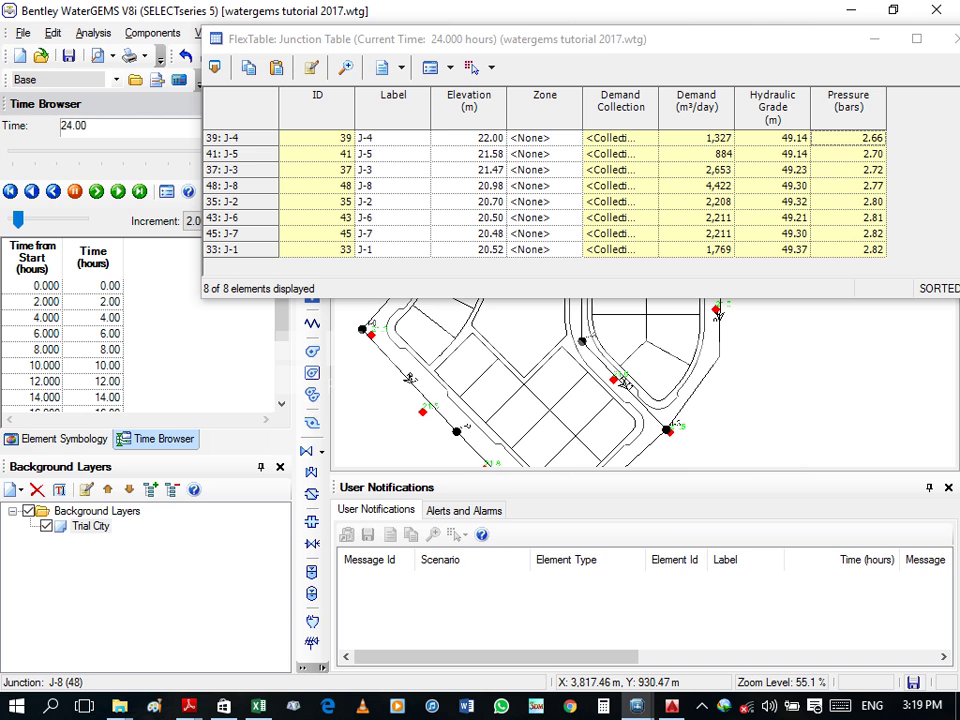
left_click(955, 39)
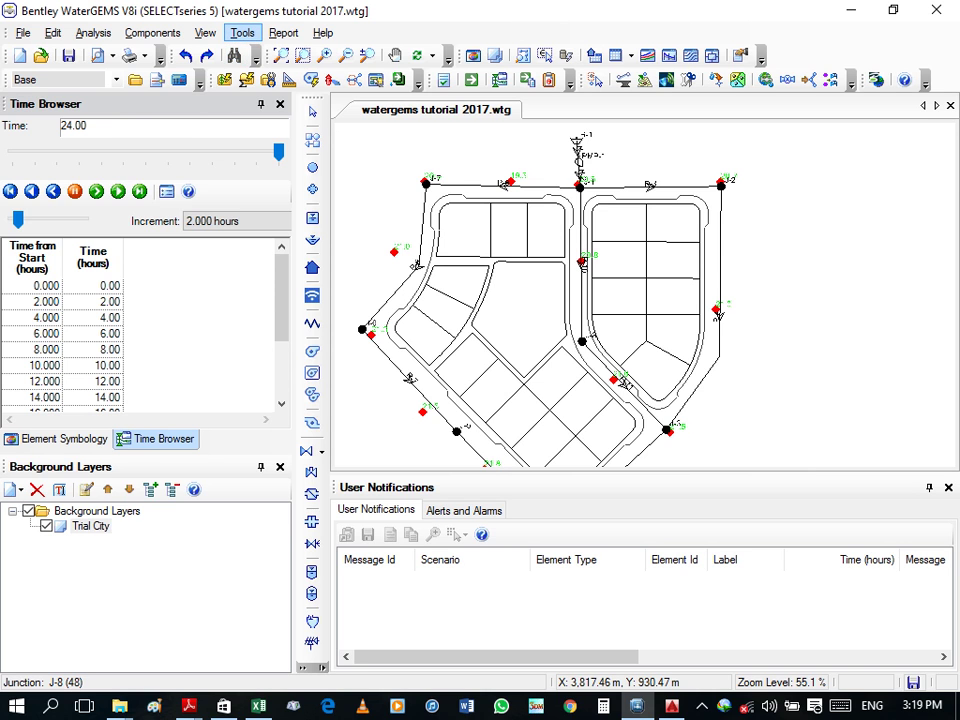
Step: Add a pump definition with a design head of 30 m
left_click(152, 32)
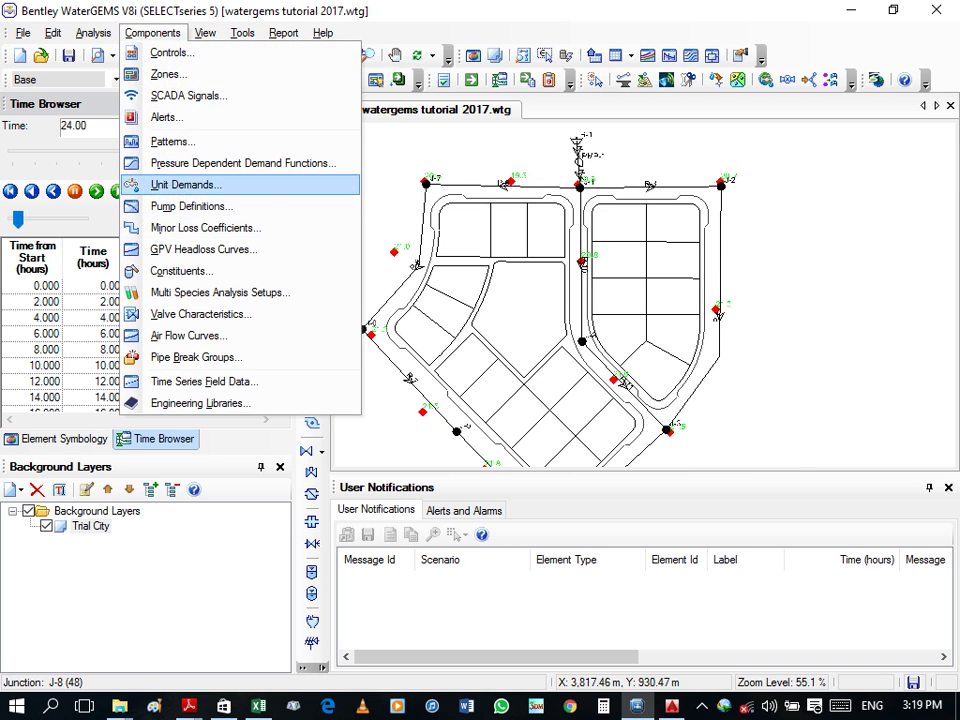
left_click(191, 206)
left_click(99, 124)
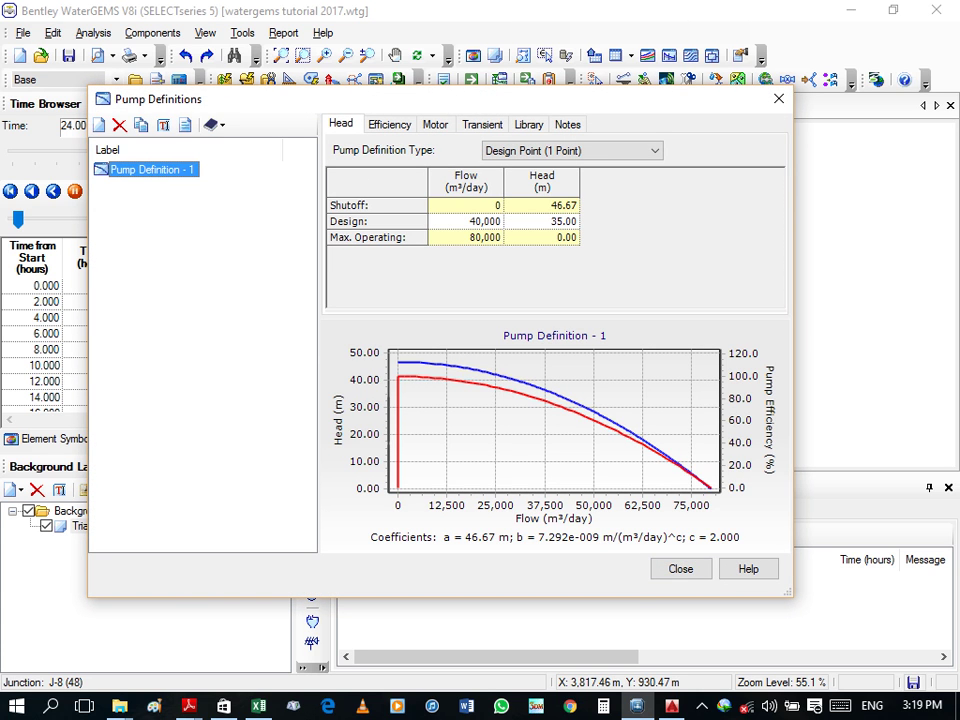
left_click(541, 221)
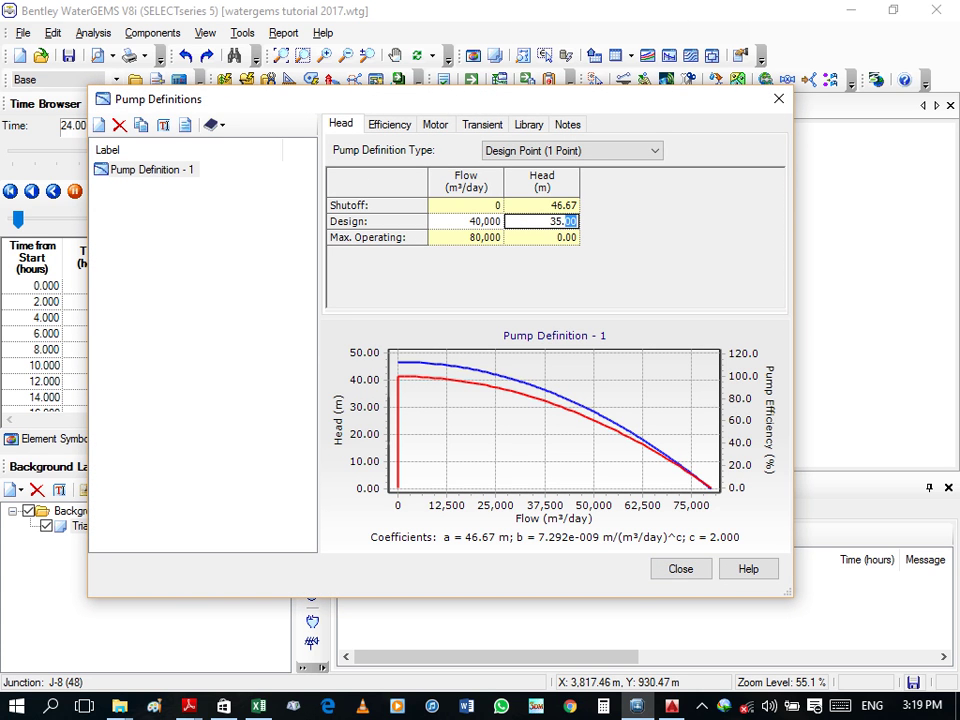
type("30")
key("Return")
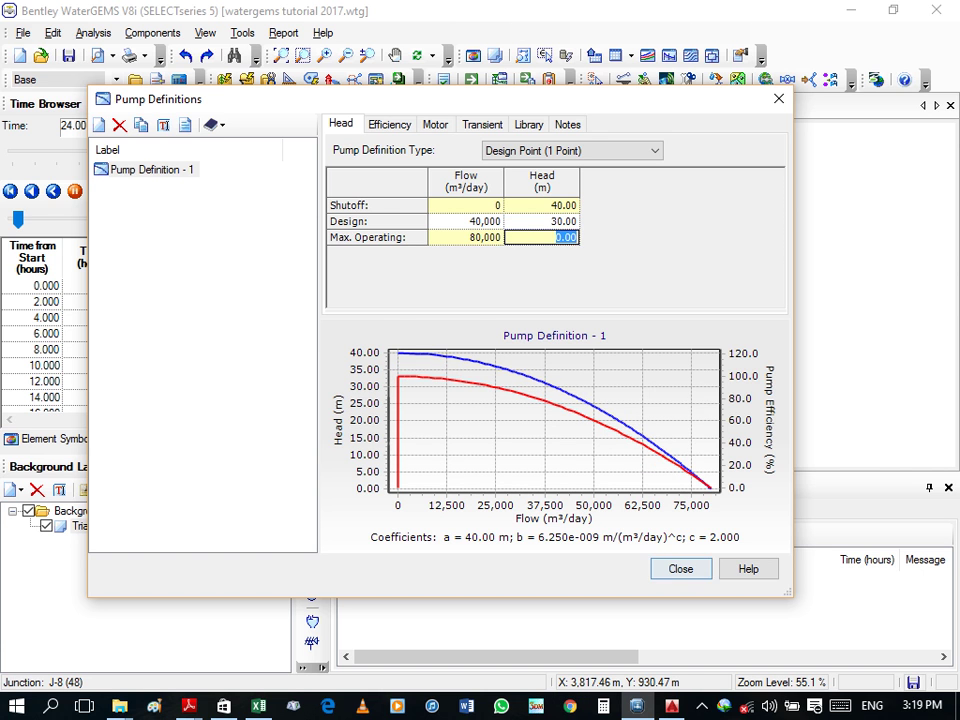
key("Escape")
Step: Recompute the model for all time steps and close the calculation summary
key("F9")
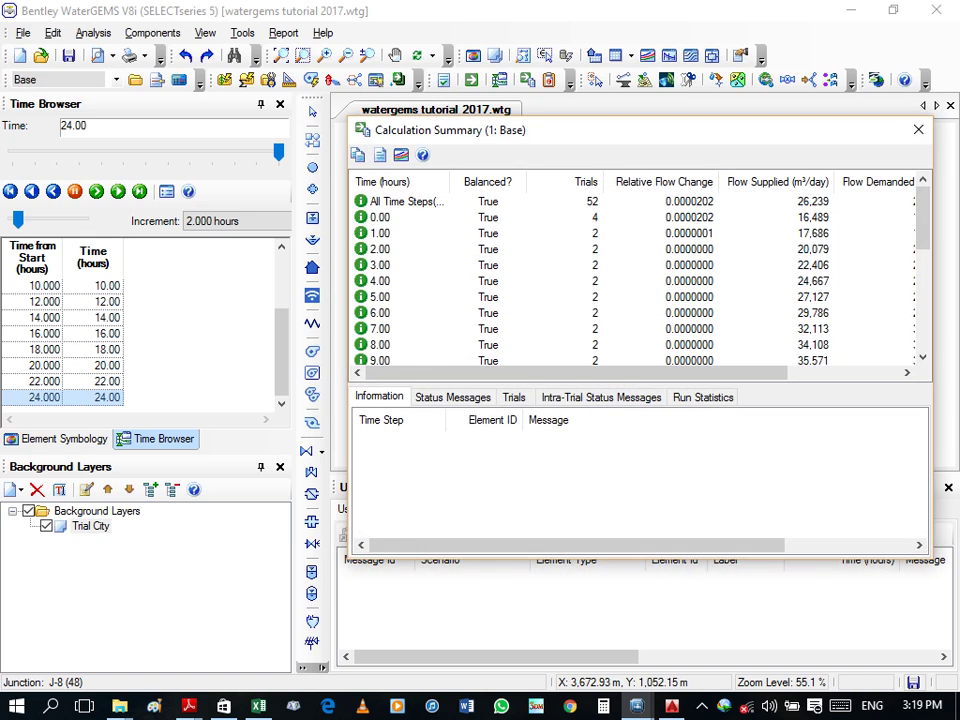
left_click(918, 129)
left_click(615, 55)
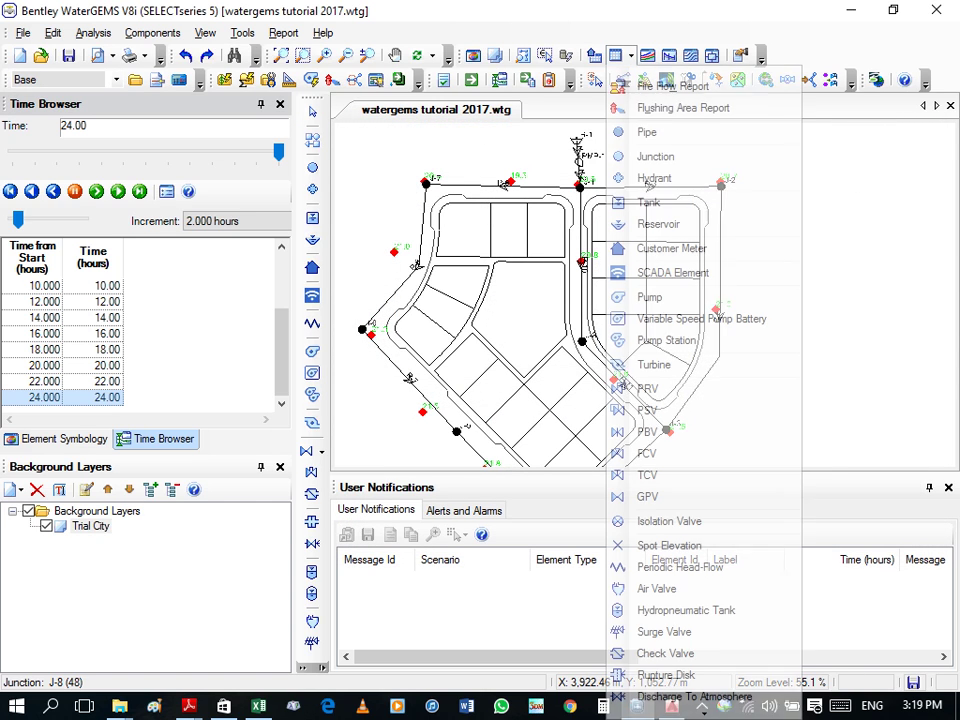
Step: Reopen the junction results sorted by ascending pressure, play them to 24 hours, then close the table
left_click(660, 156)
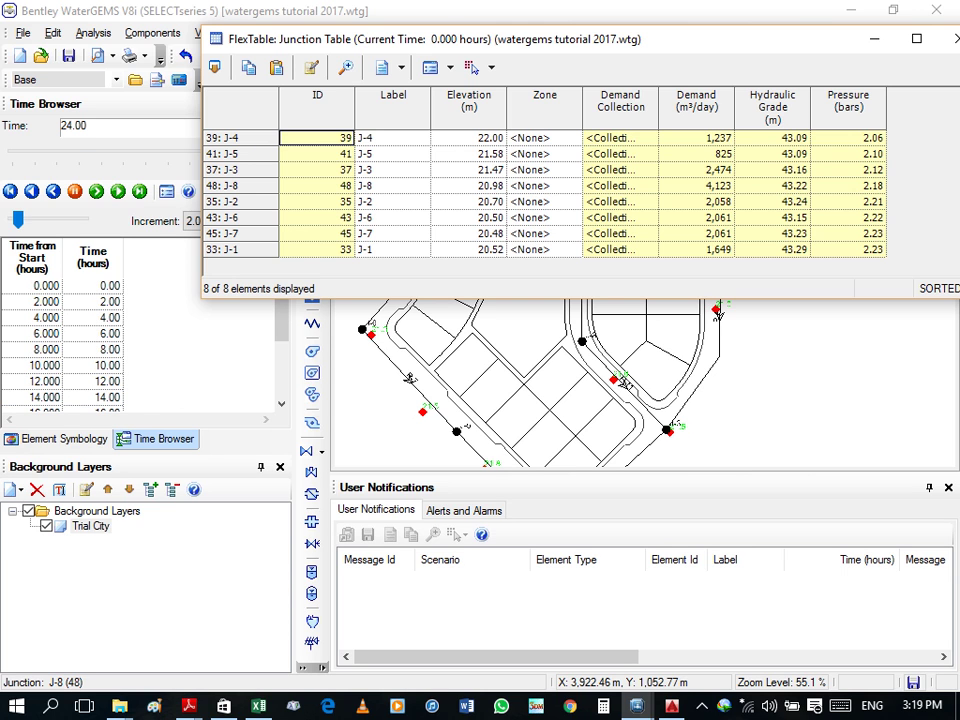
right_click(848, 108)
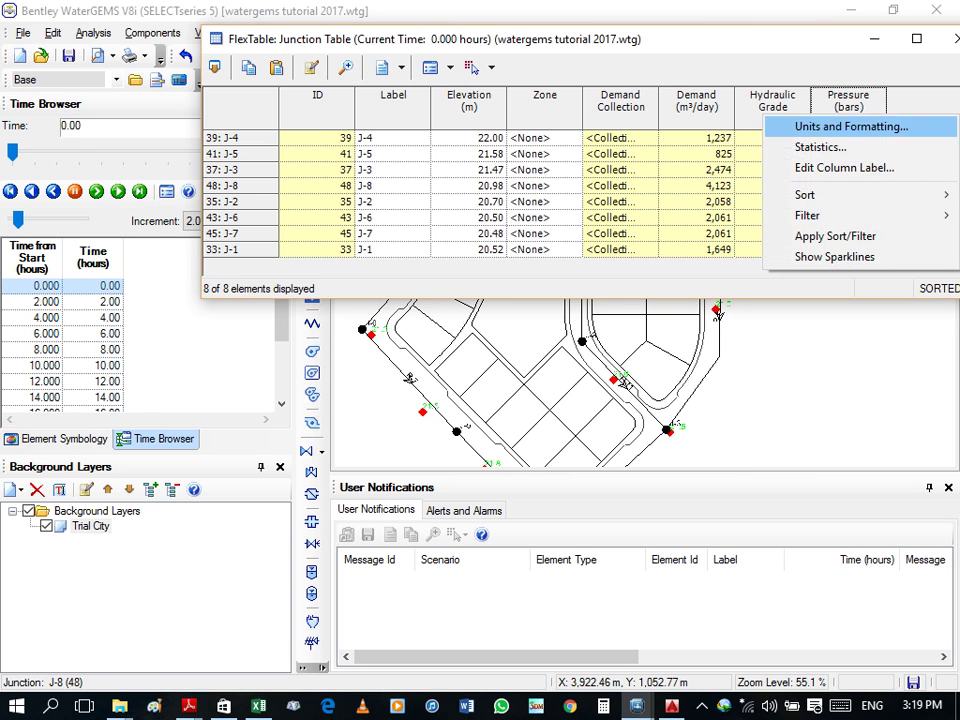
left_click(800, 165)
key("Escape")
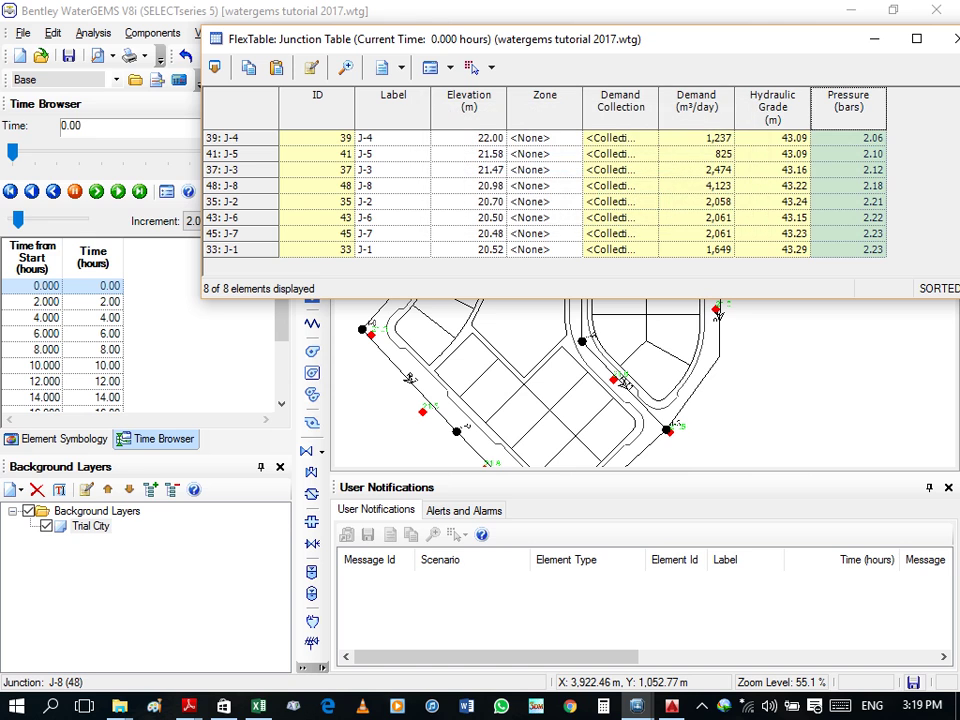
right_click(848, 100)
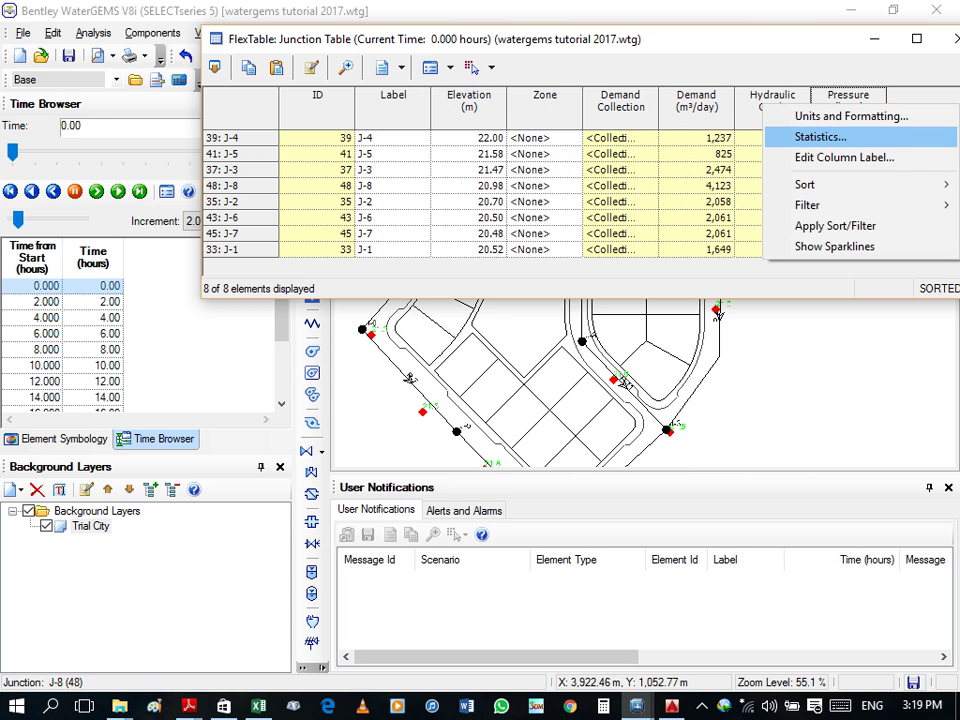
left_click(675, 184)
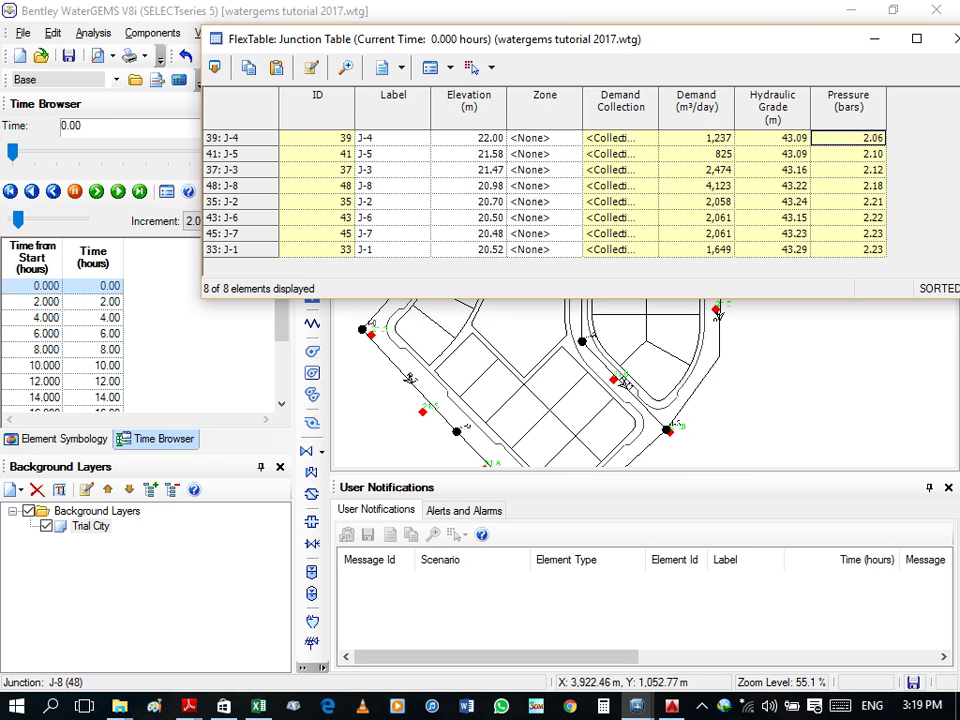
left_click(96, 191)
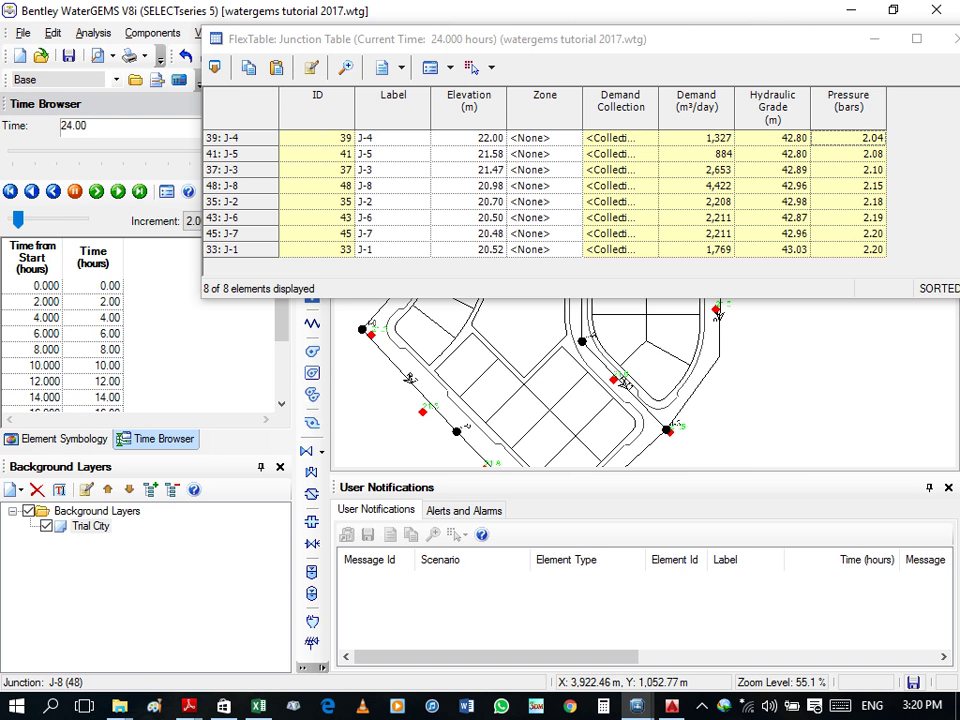
left_click(955, 38)
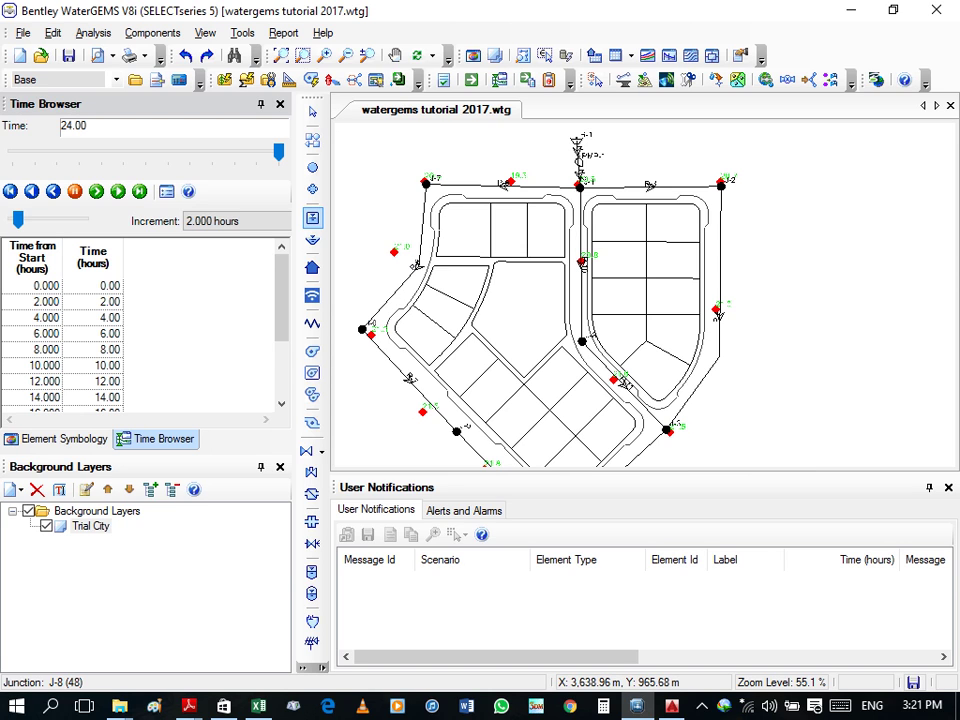
left_click(312, 218)
scroll(606, 336, "up", 3)
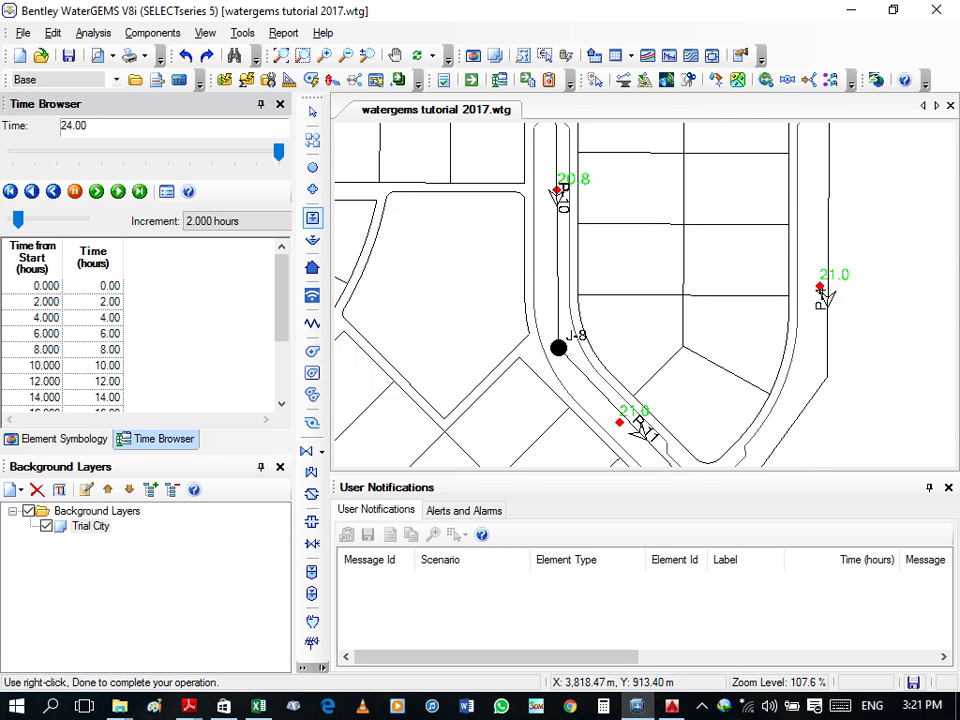
scroll(606, 336, "up", 1)
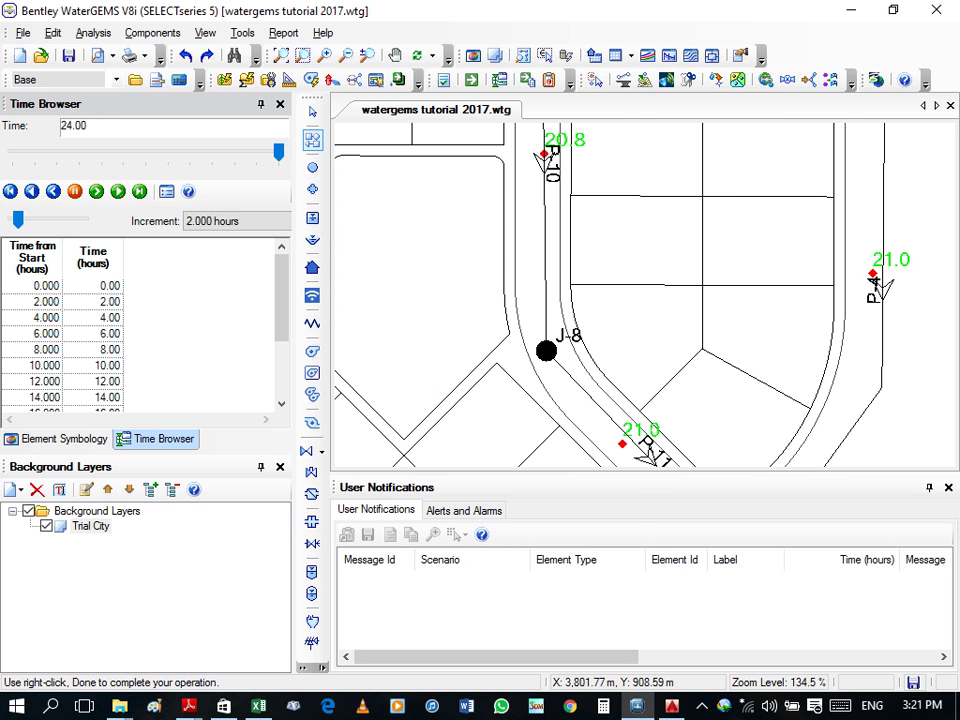
left_click(546, 350)
right_click(439, 144)
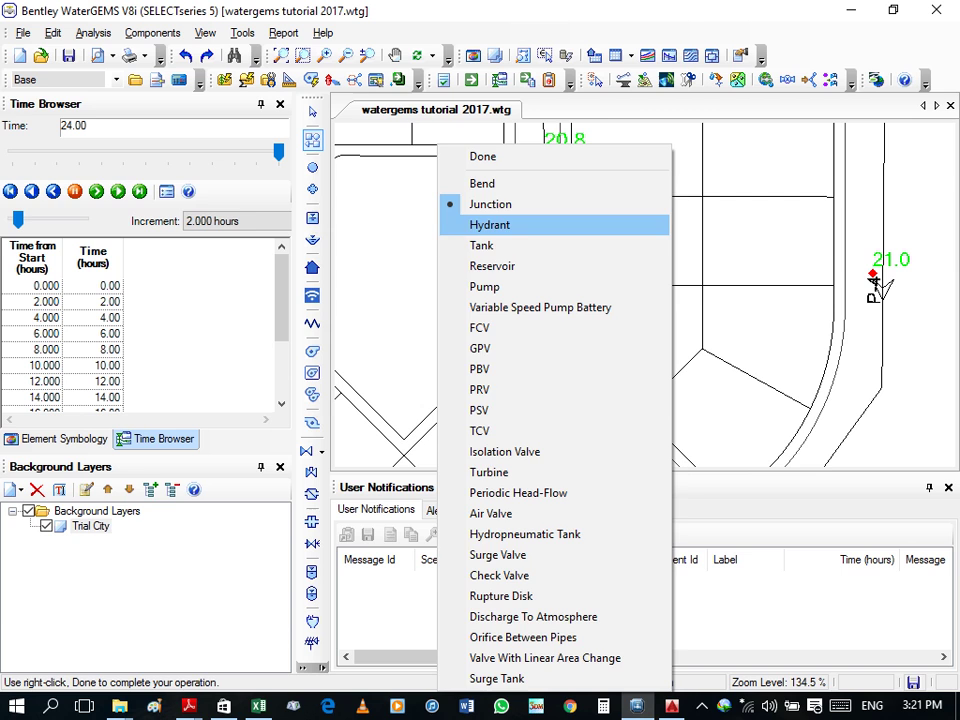
left_click(481, 245)
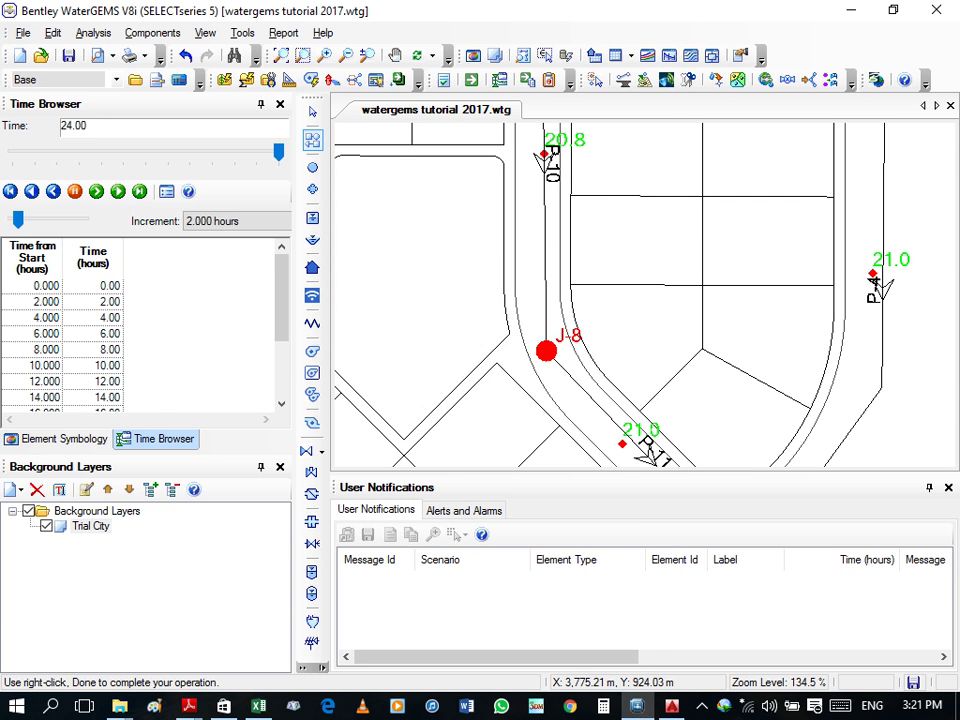
left_click(447, 295)
right_click(542, 145)
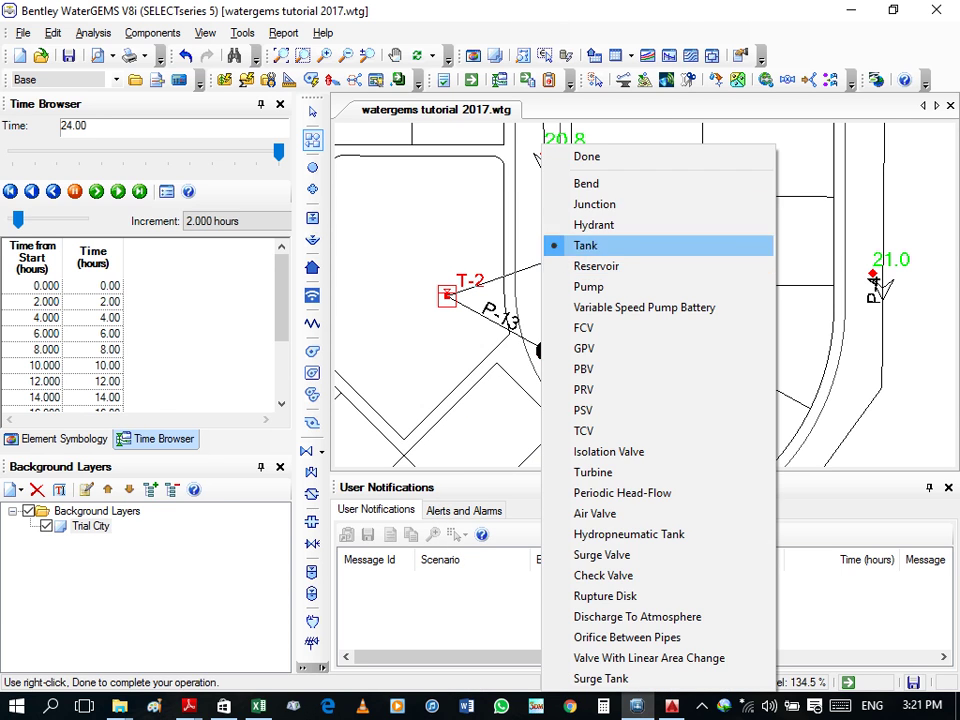
left_click(587, 156)
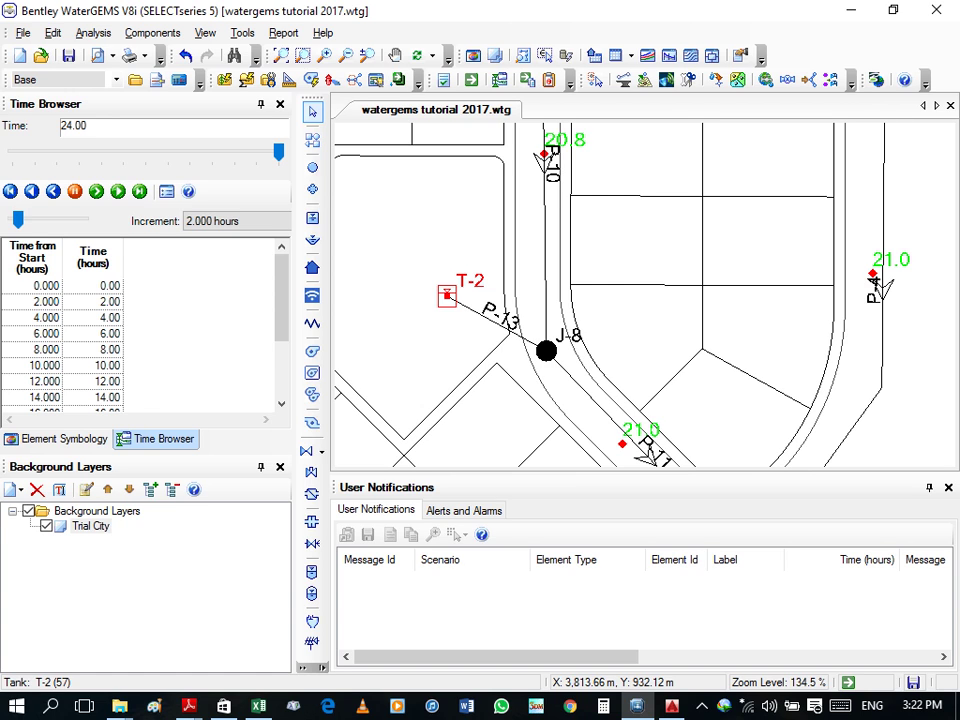
key("Escape")
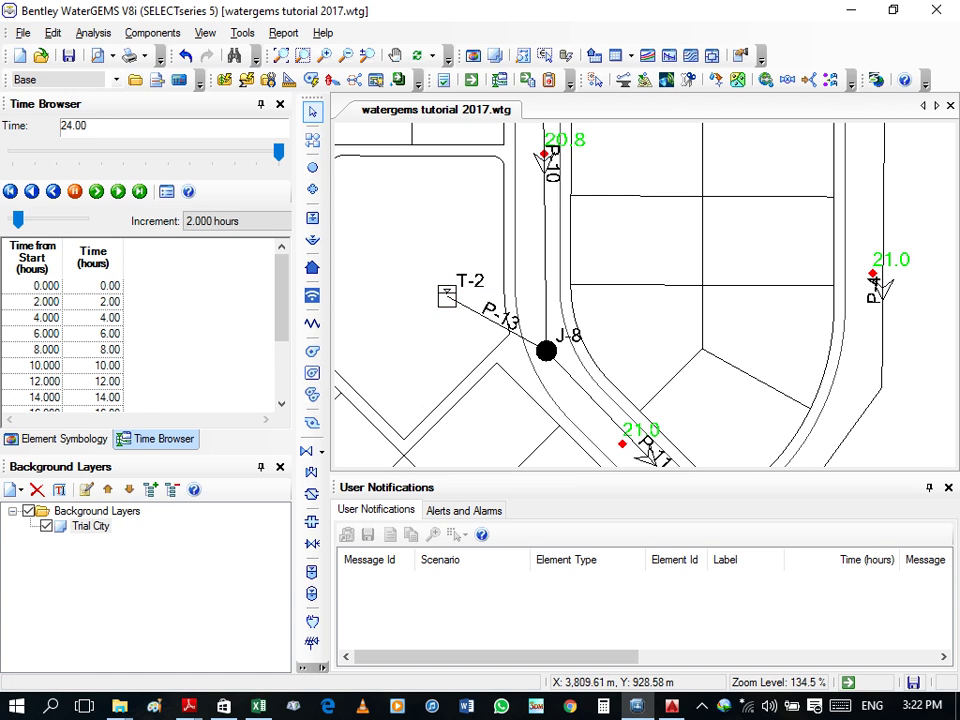
double_click(446, 295)
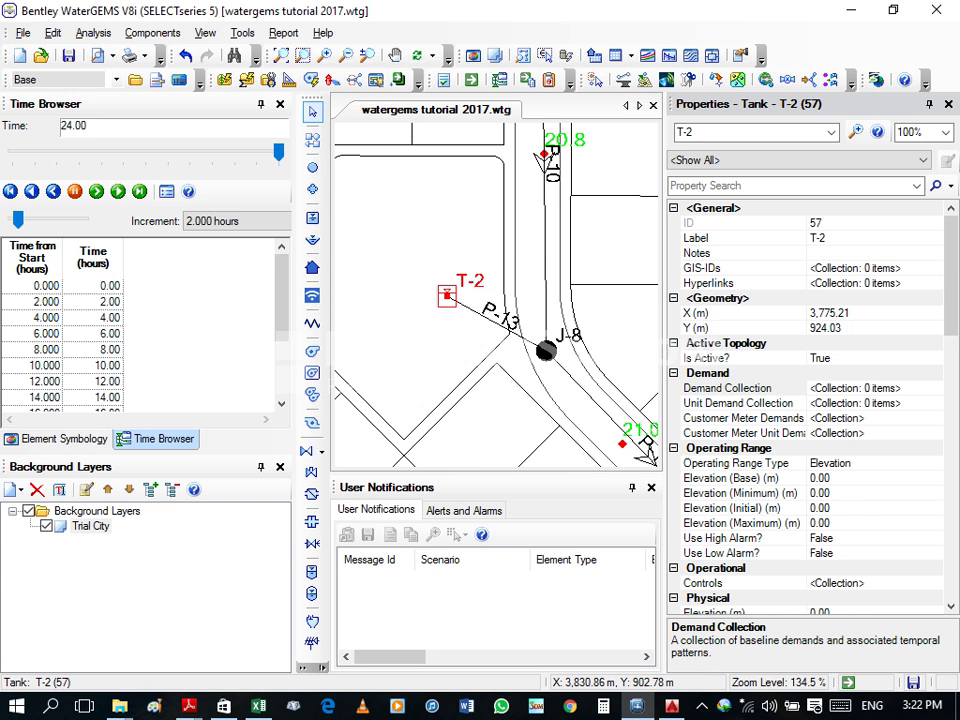
Step: Scroll through tank T-2's property grid to review its section, diameter and operating range
scroll(810, 400, "down", 2)
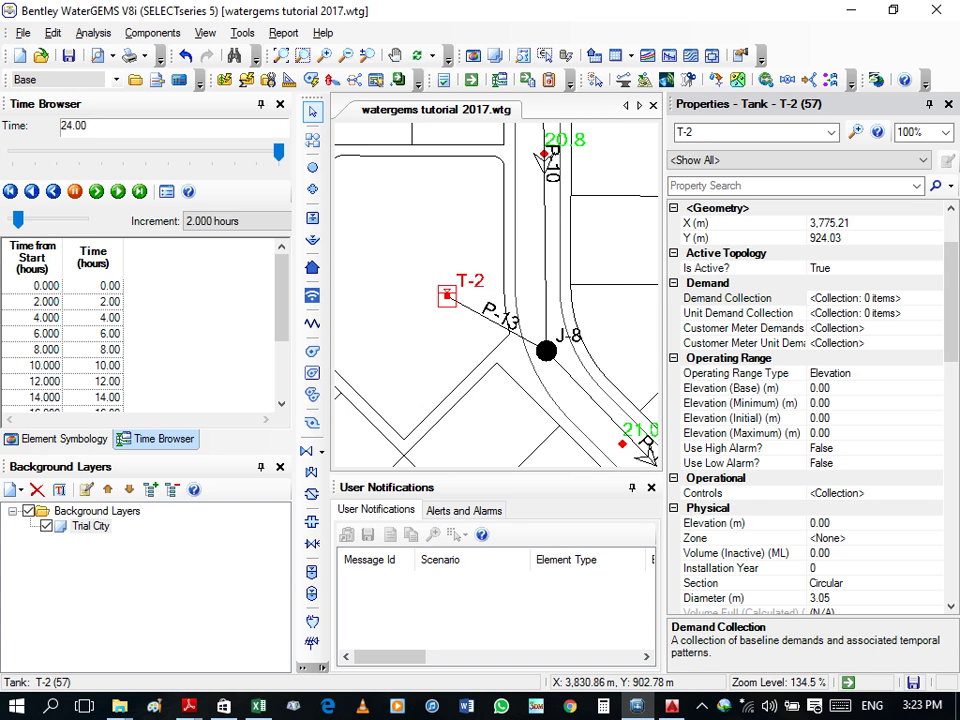
scroll(810, 410, "down", 1)
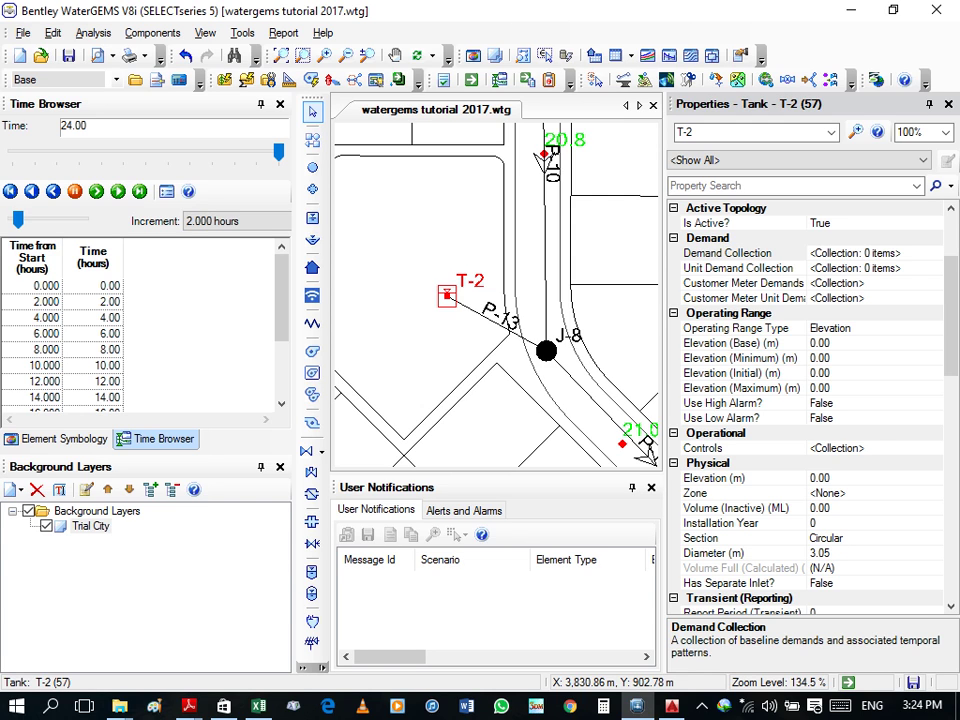
left_click(850, 538)
Step: Keep tank T-2's Circular section, set its diameter to 30 m, and close its properties
left_click(935, 538)
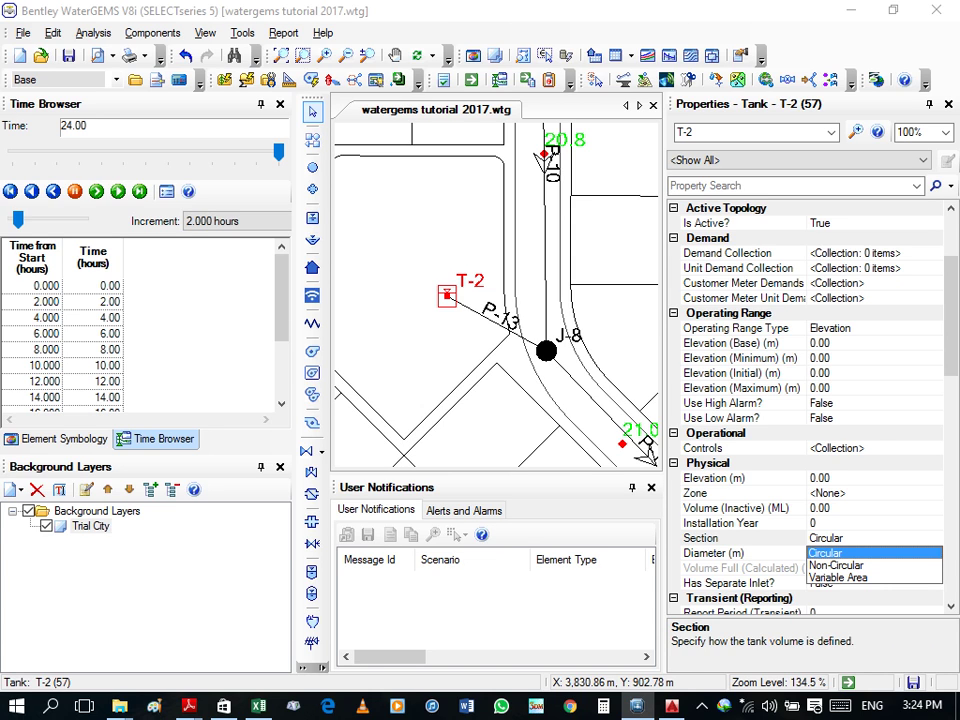
key("Return")
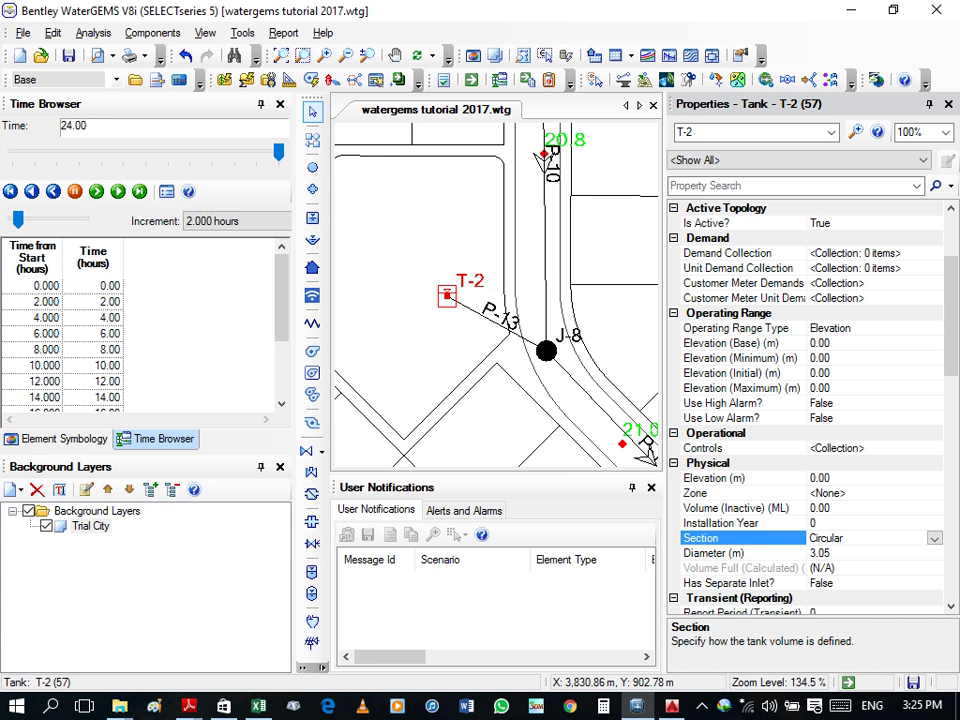
left_click(820, 553)
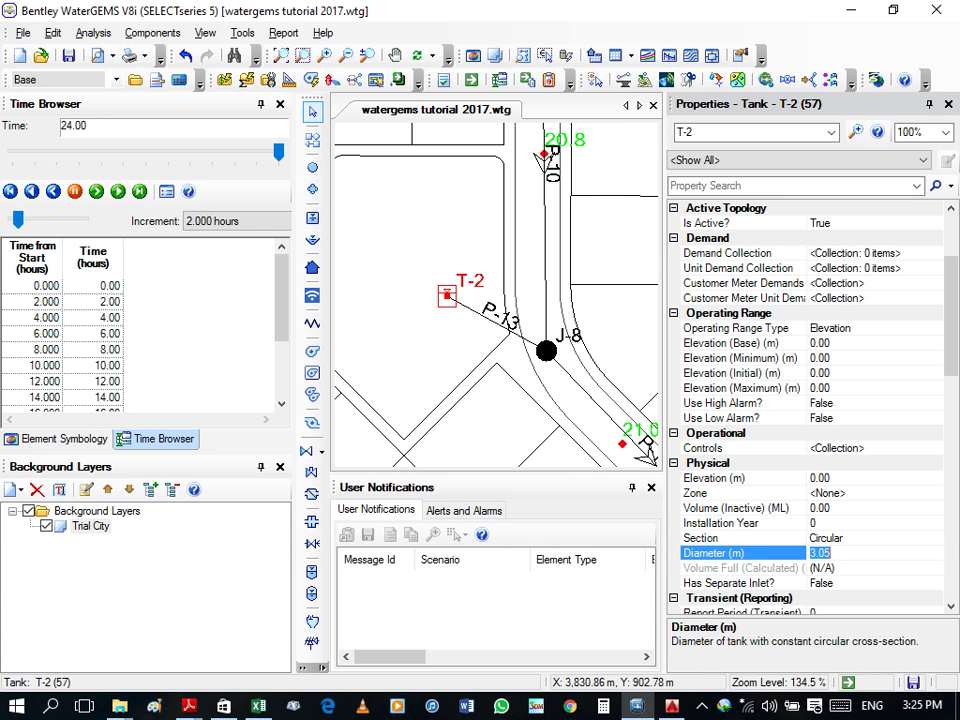
type("30")
key("Return")
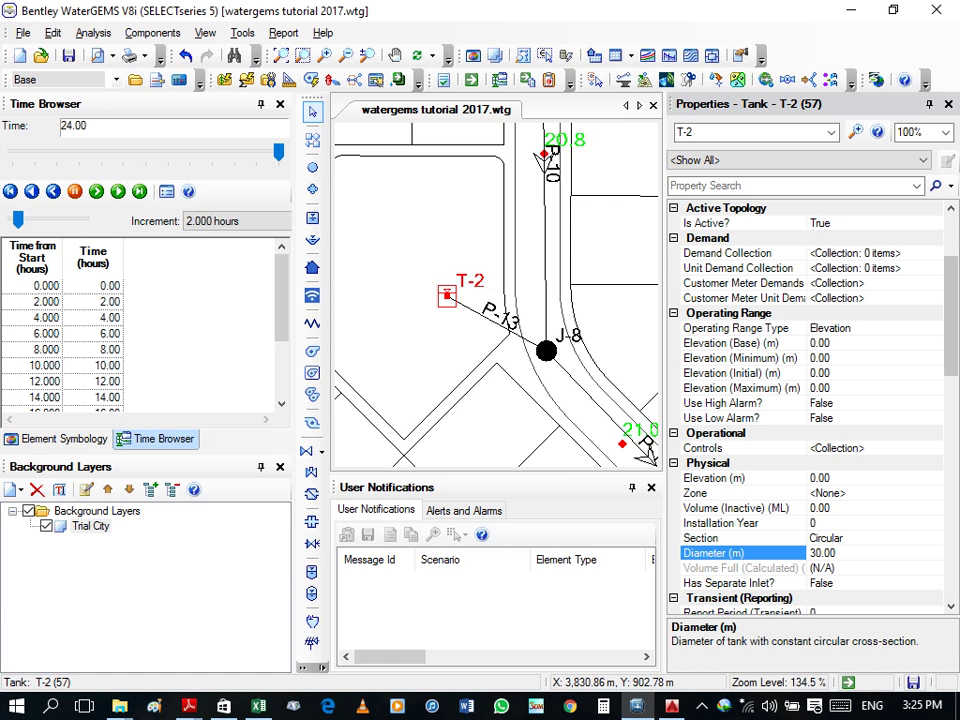
left_click(711, 78)
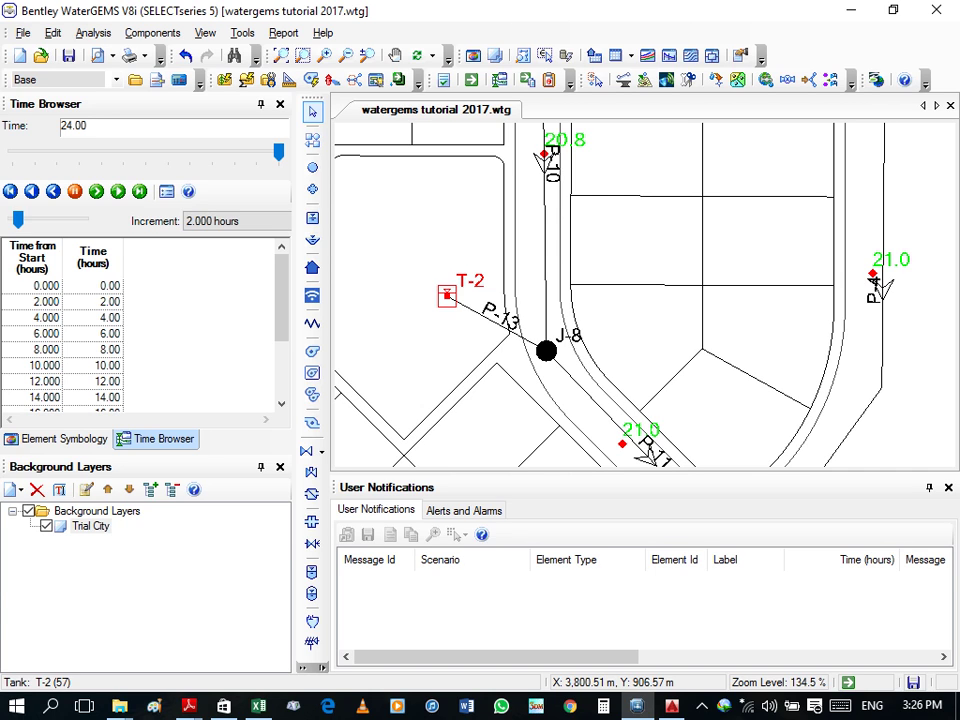
left_click(546, 350)
right_click(547, 350)
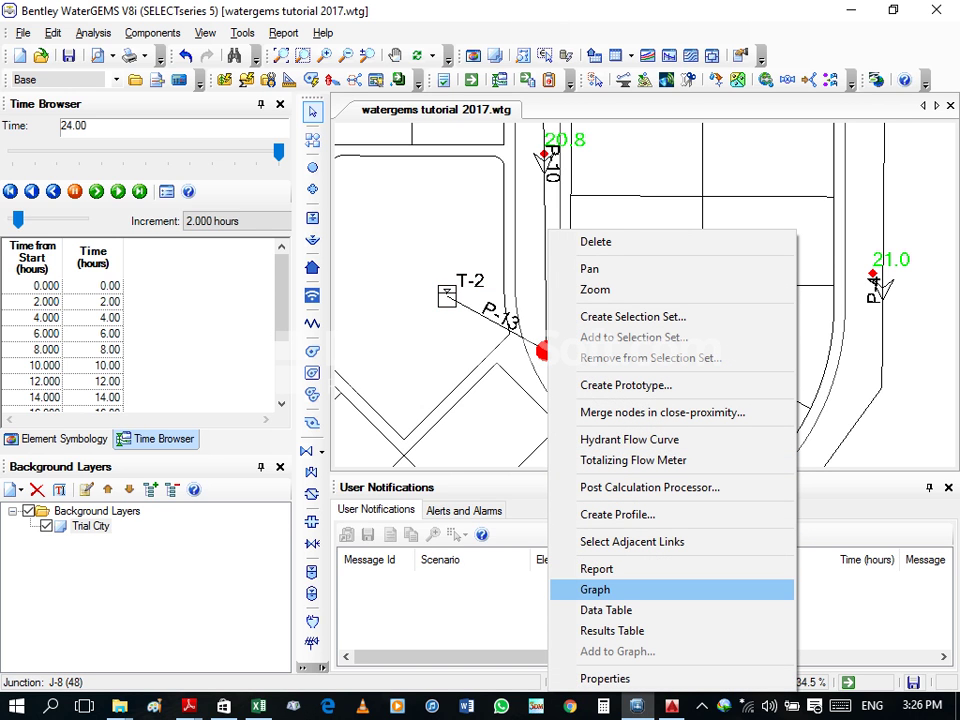
left_click(597, 589)
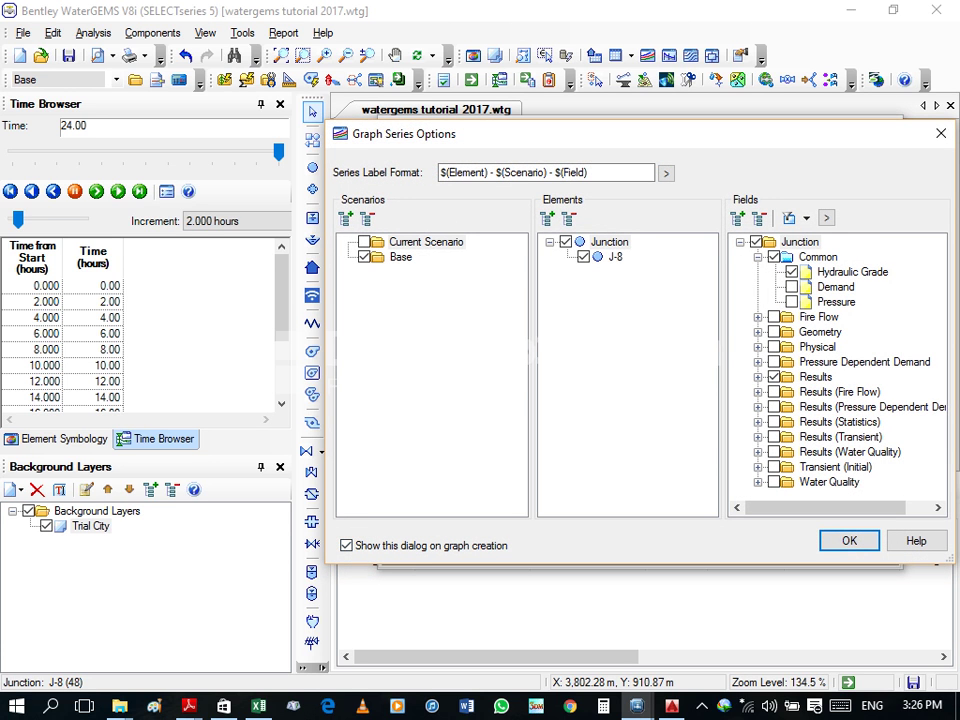
key("Return")
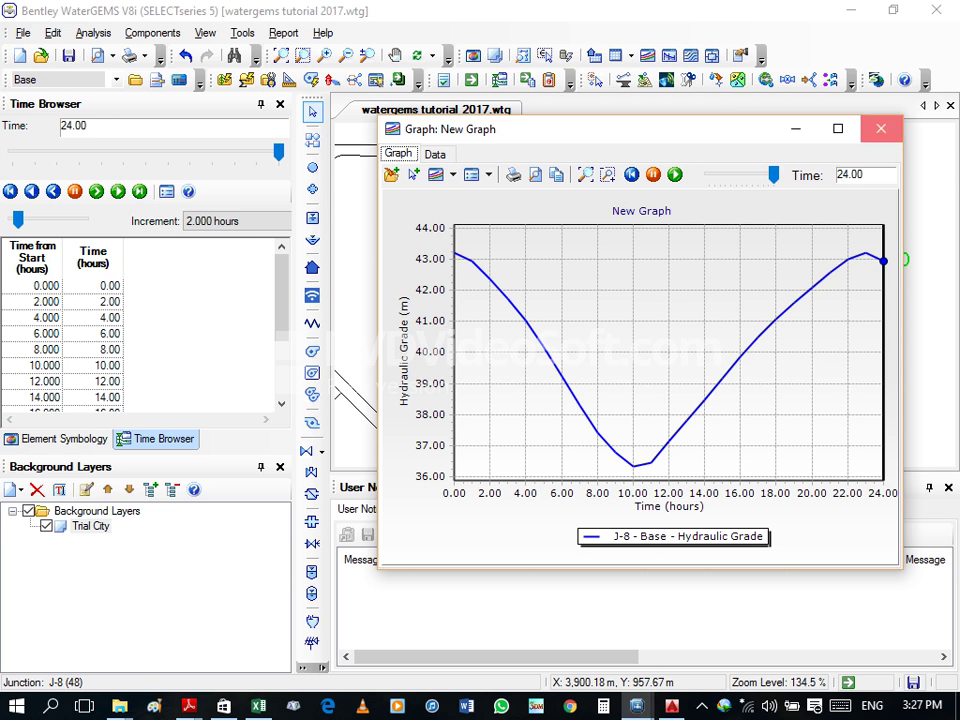
key("alt+F4")
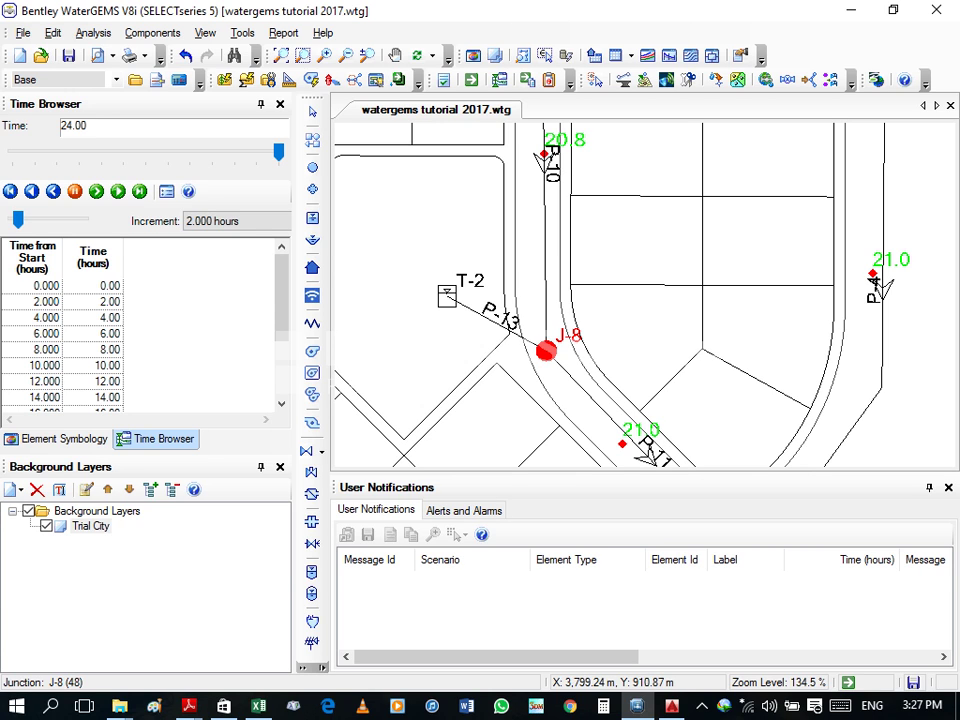
right_click(545, 350)
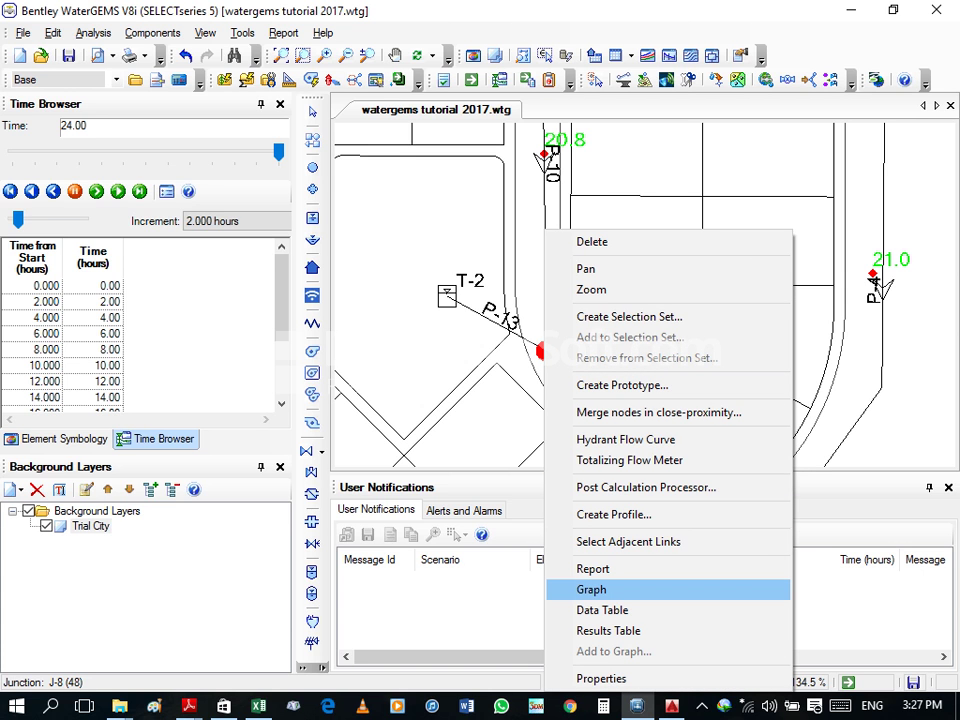
left_click(600, 589)
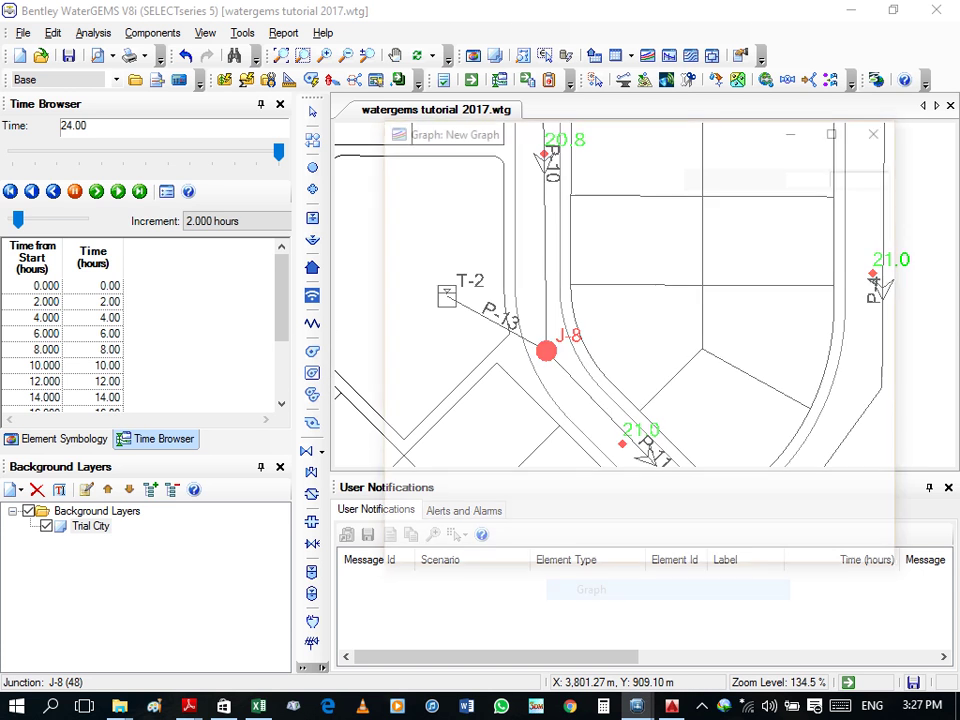
key("Return")
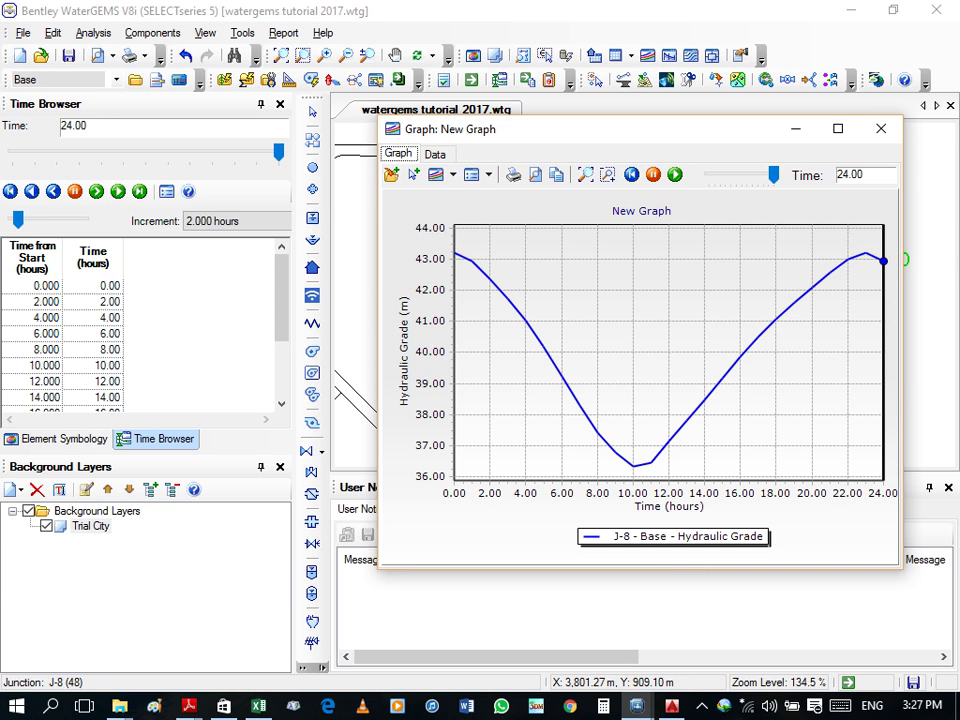
key("alt+F4")
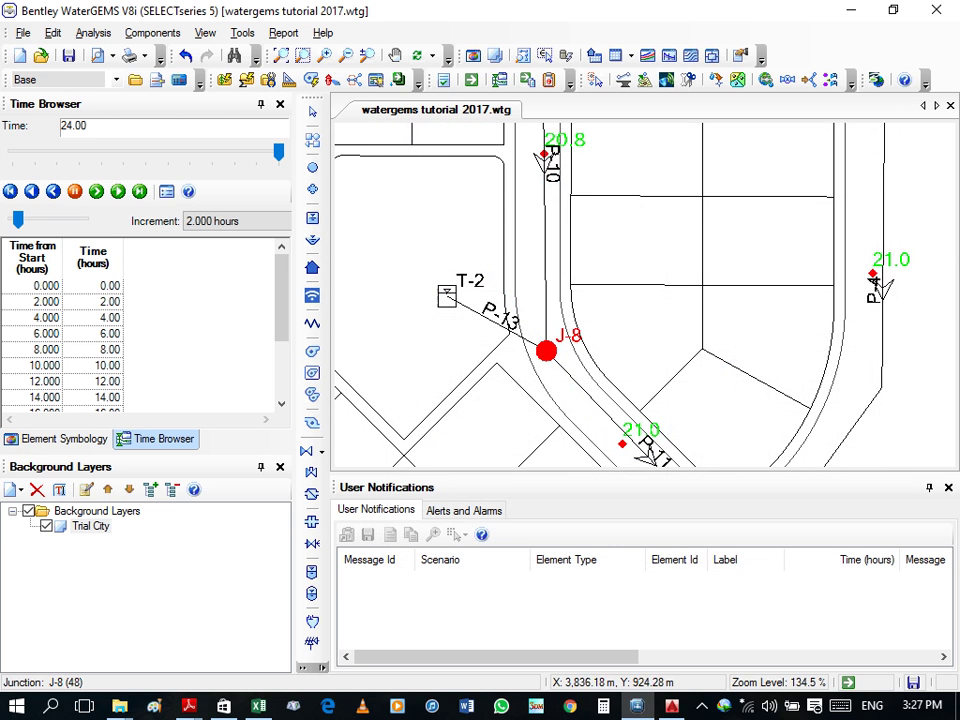
double_click(447, 295)
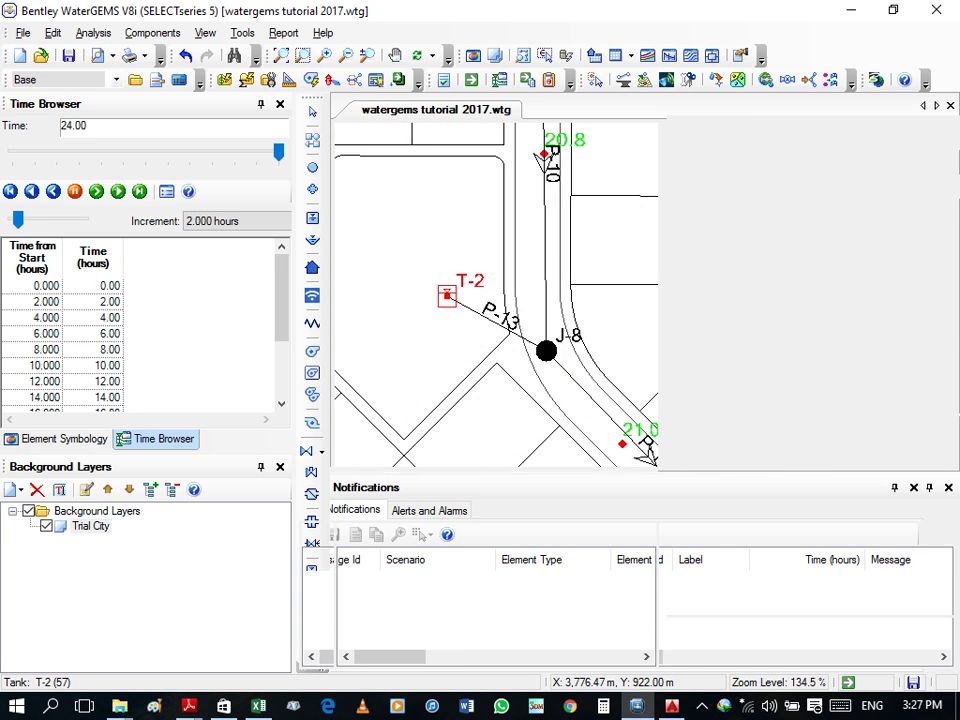
Step: Set tank T-2's base elevation to 36 m and minimum elevation to 37 m
left_click(730, 463)
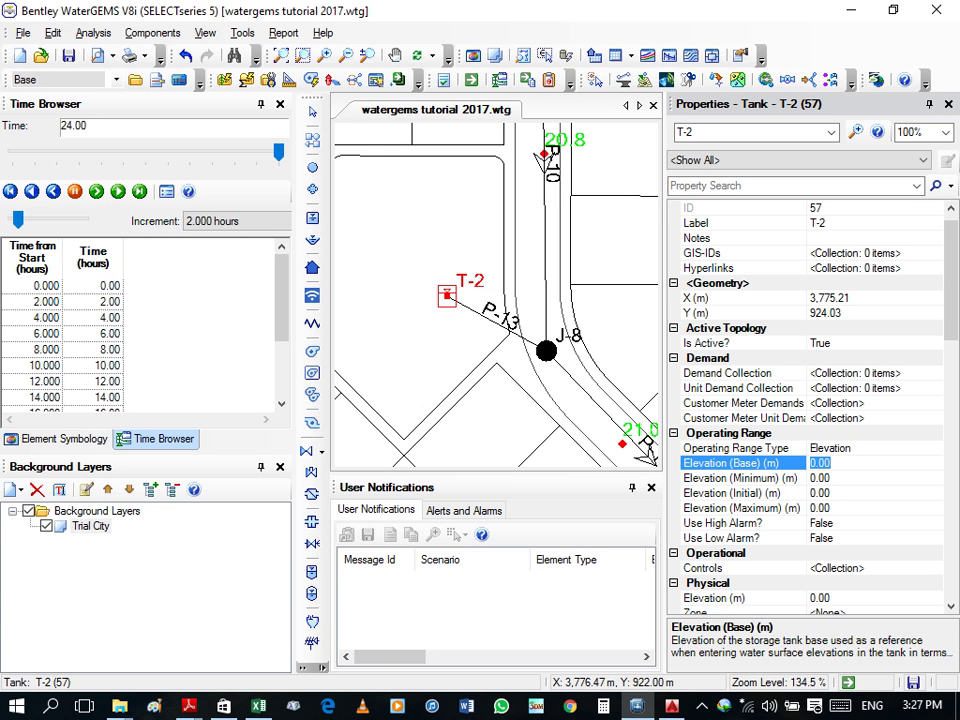
type("36")
key("Return")
left_click(820, 478)
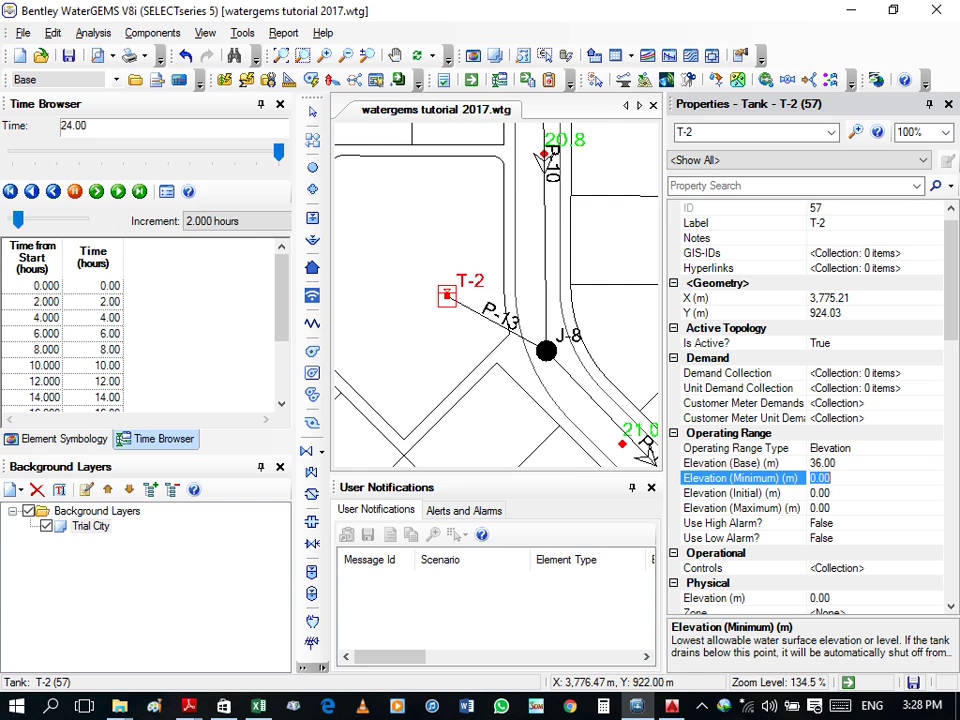
type("37")
key("Return")
Step: Set the maximum elevation to 42 m and initial elevation to 40 m, then close the properties
left_click(820, 508)
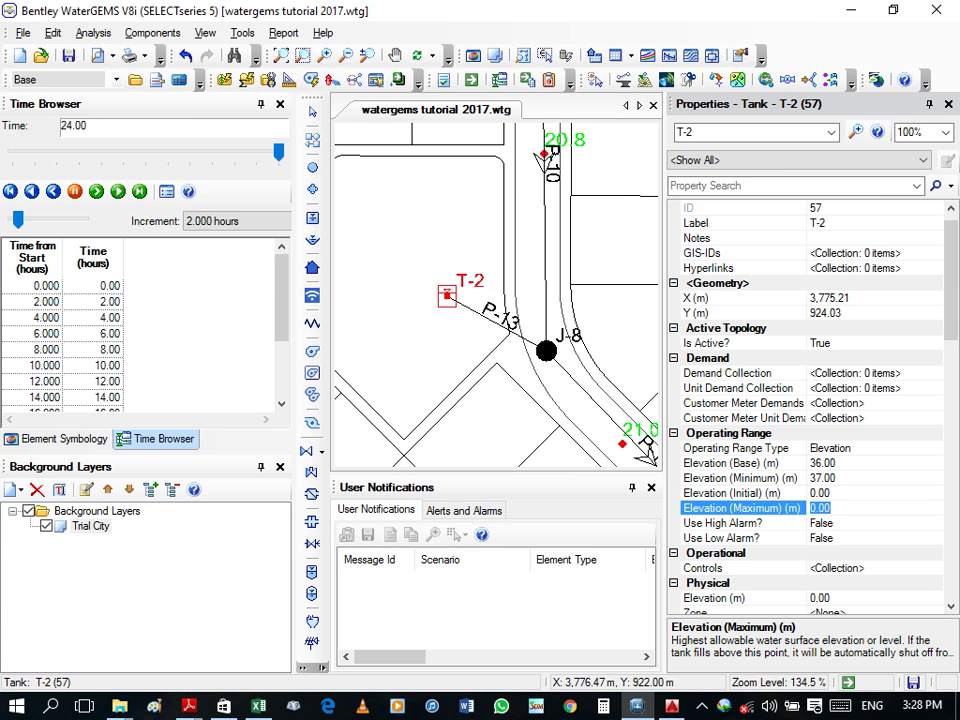
type("42")
key("Return")
left_click(820, 493)
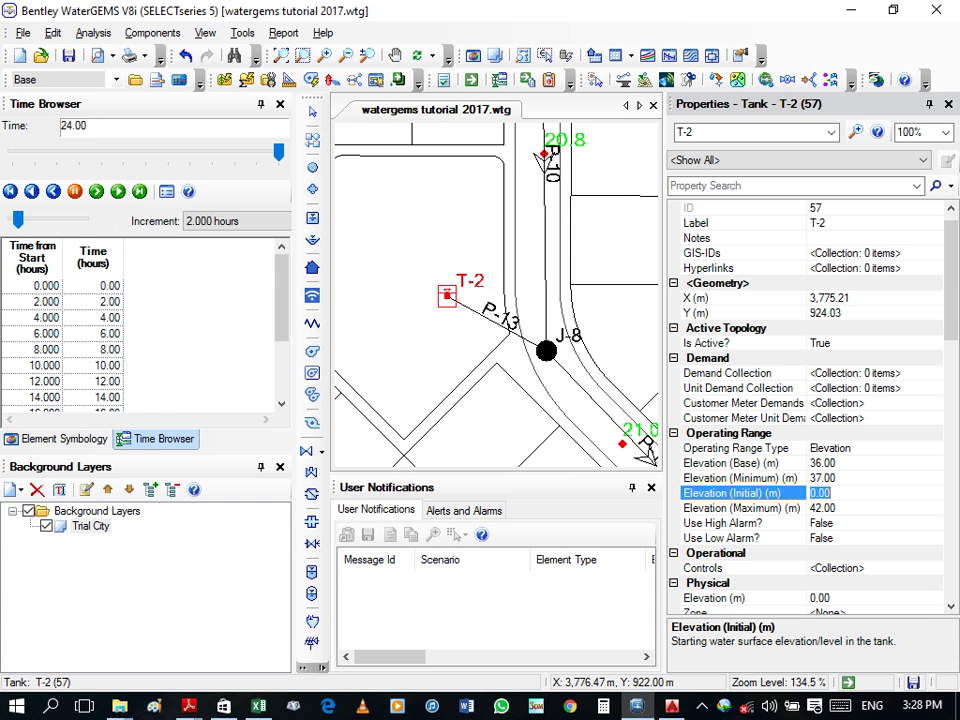
type("40")
key("Return")
left_click(711, 78)
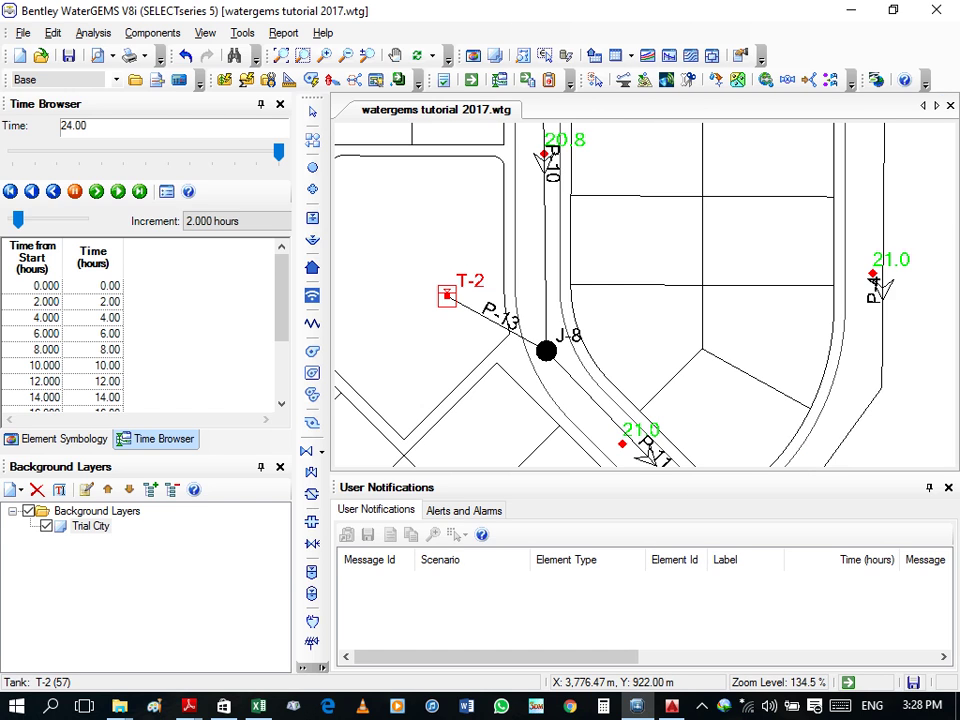
Step: Recompute the model, graph tank T-2's hydraulic grade over 24 hours, then close the graph
key("F9")
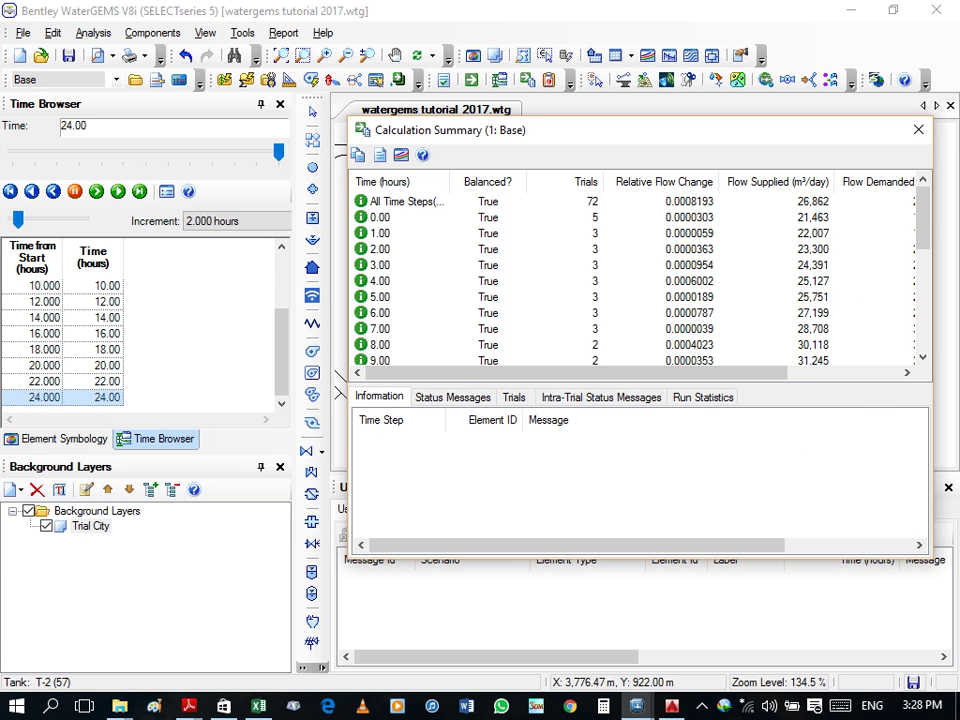
key("Escape")
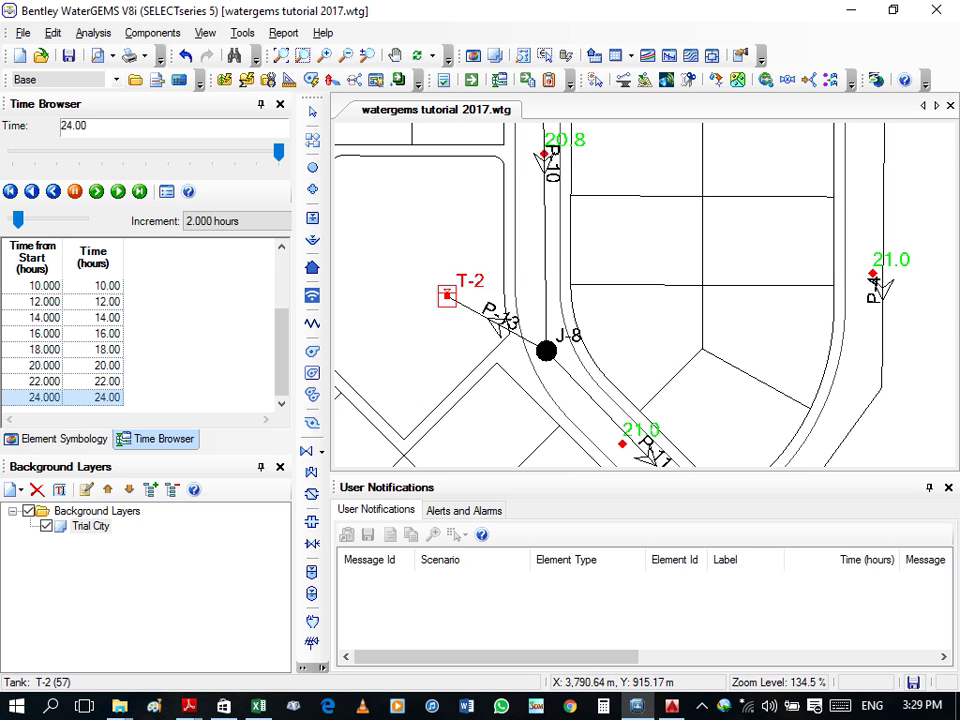
right_click(446, 296)
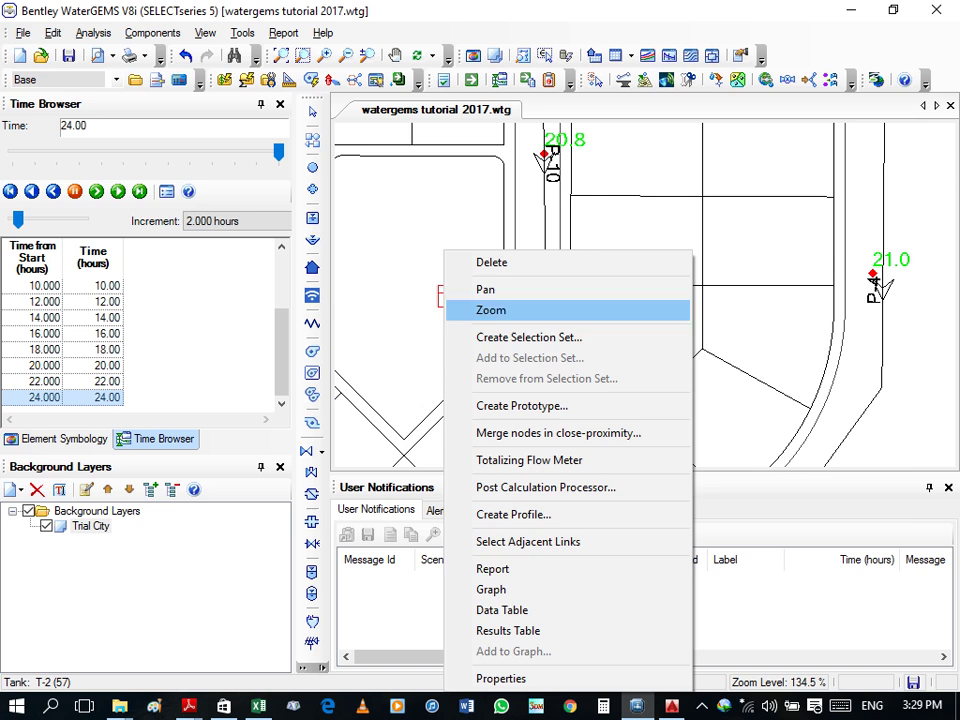
left_click(491, 589)
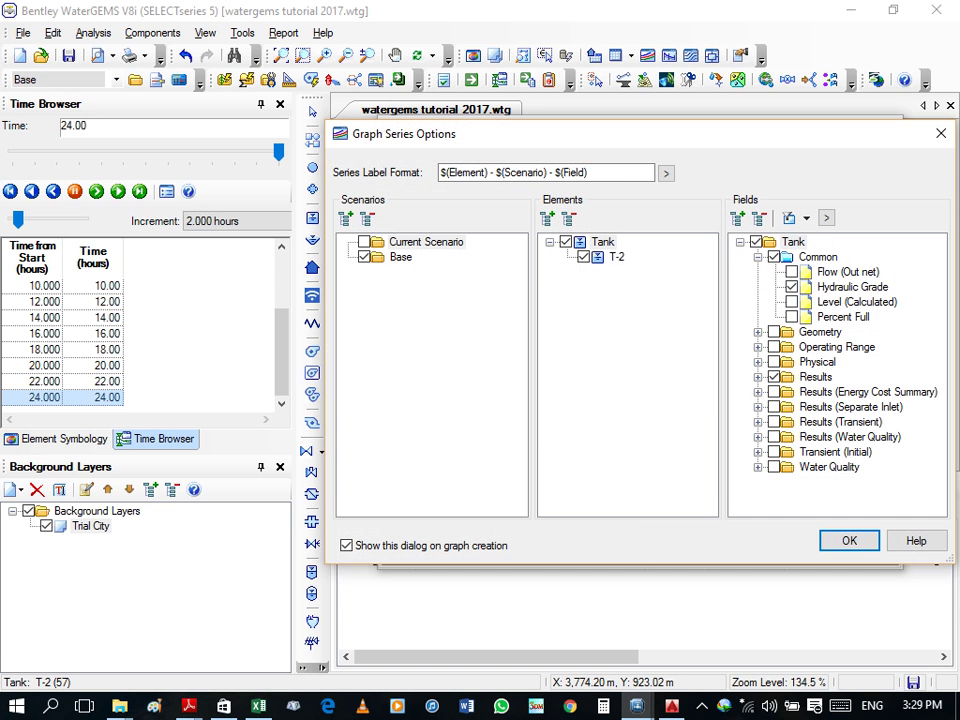
key("Return")
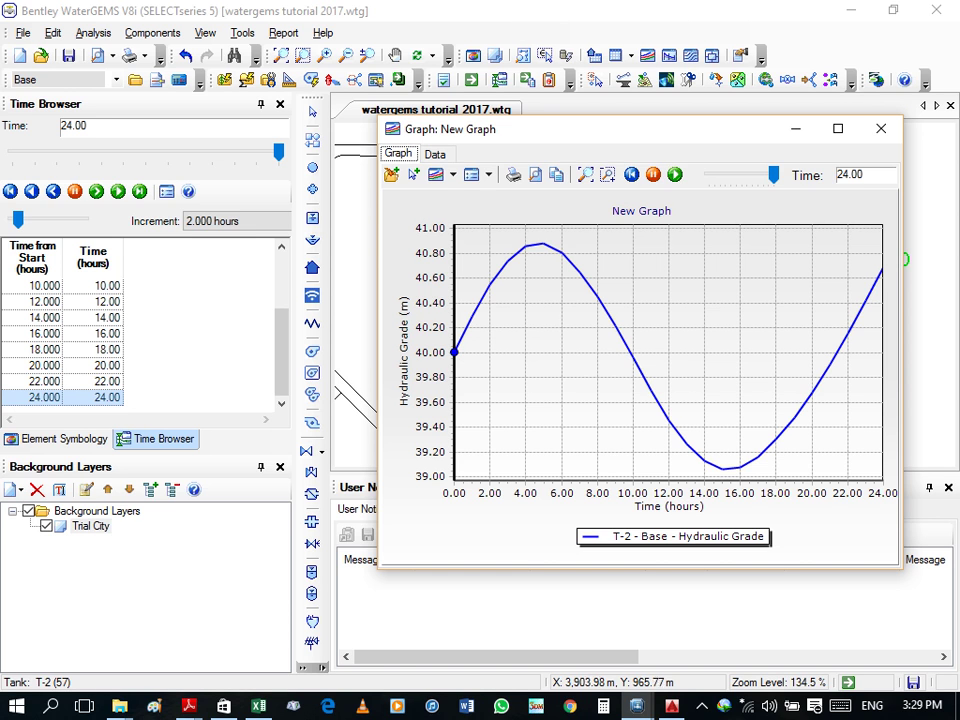
left_click(880, 128)
double_click(447, 296)
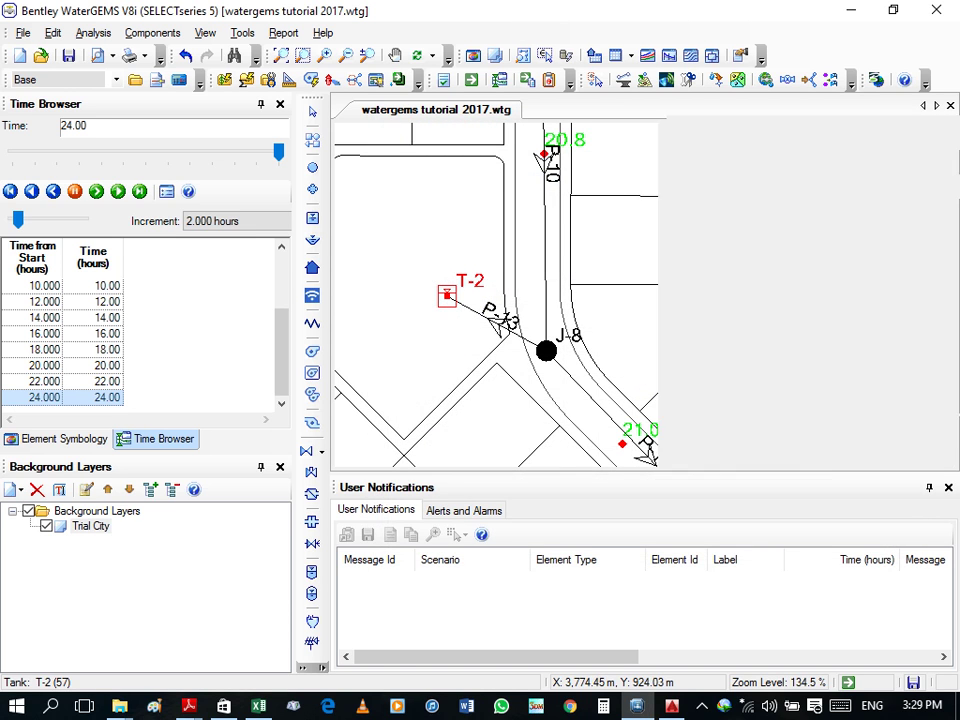
Step: Change tank T-2's base elevation from 36 m to 30 m
left_click(822, 463)
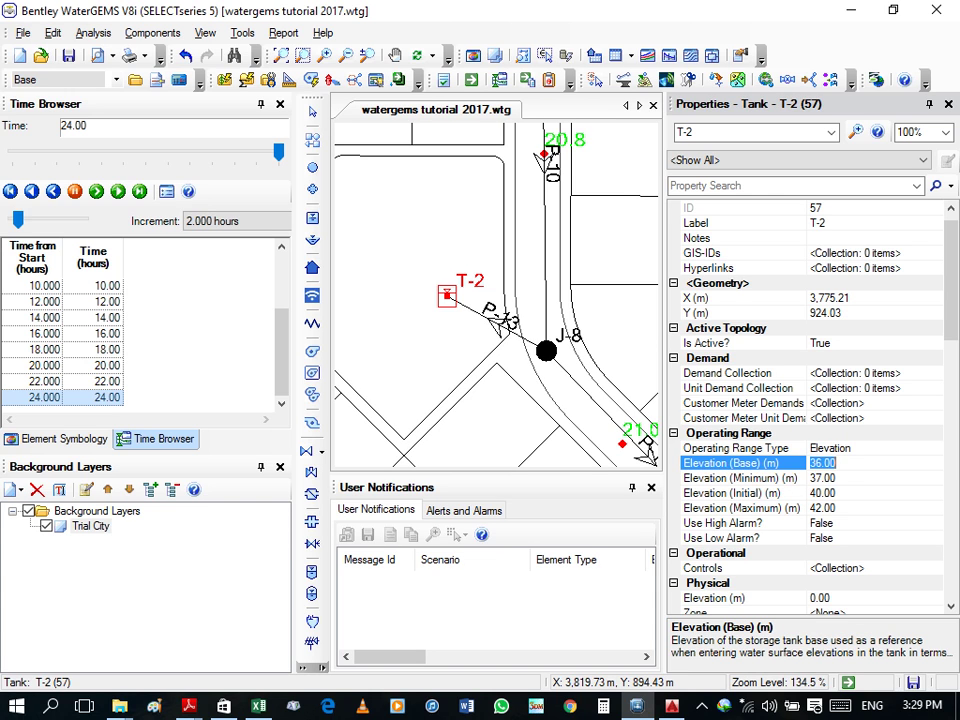
type("30")
key("Return")
left_click(822, 478)
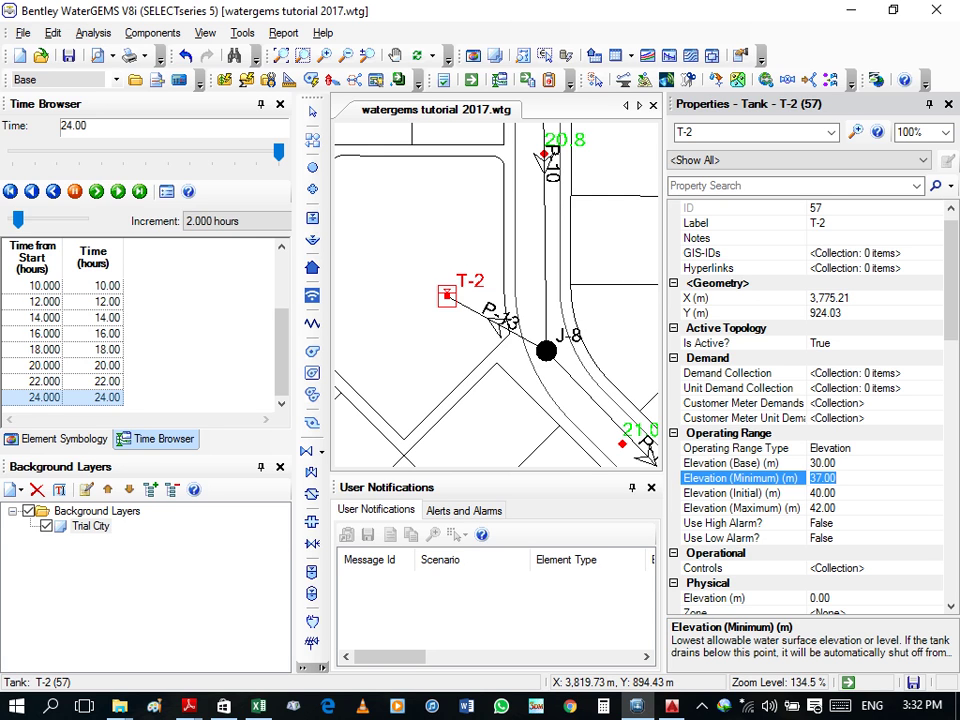
Step: Enter 31 m minimum, 33 m initial and 36 m maximum elevations for T-2, then close its properties
type("31")
key("Return")
key("Down")
type("33")
key("Return")
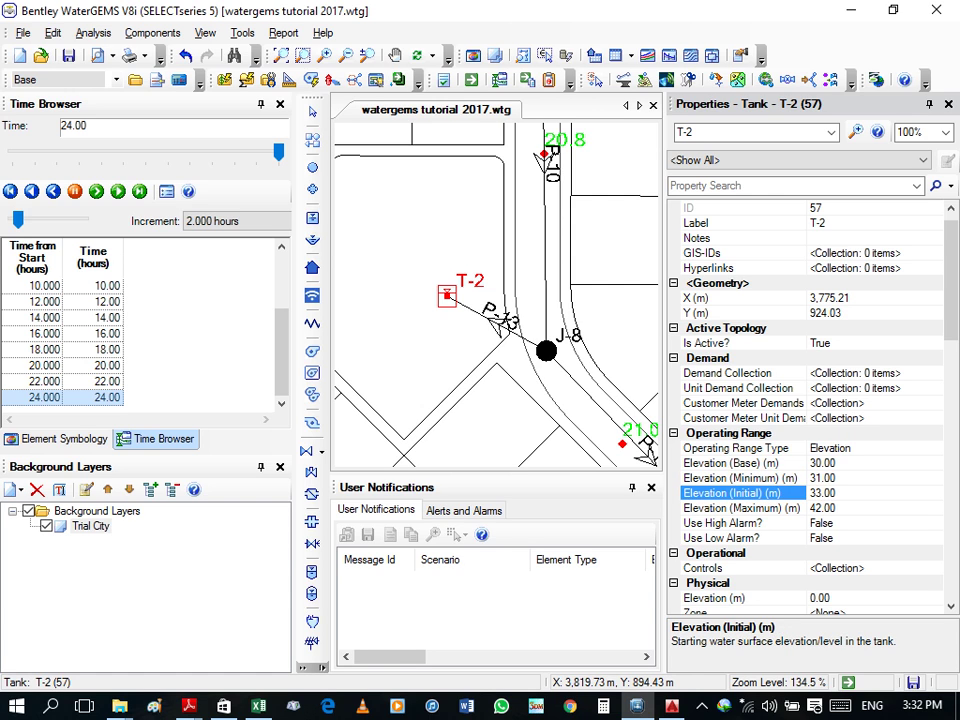
key("Down")
type("36")
key("Return")
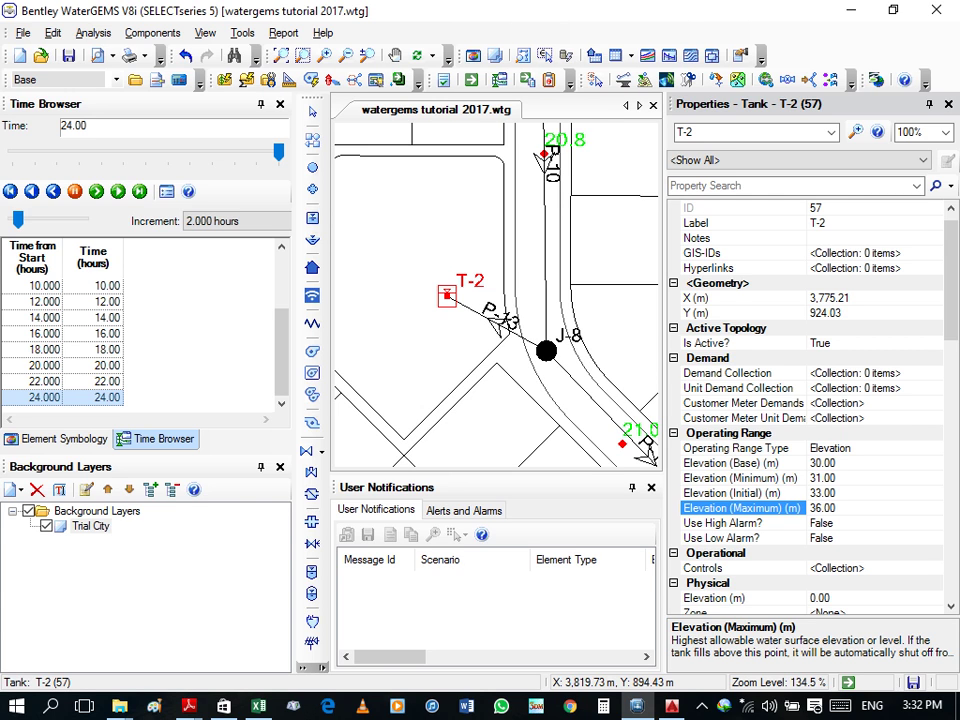
key("F4")
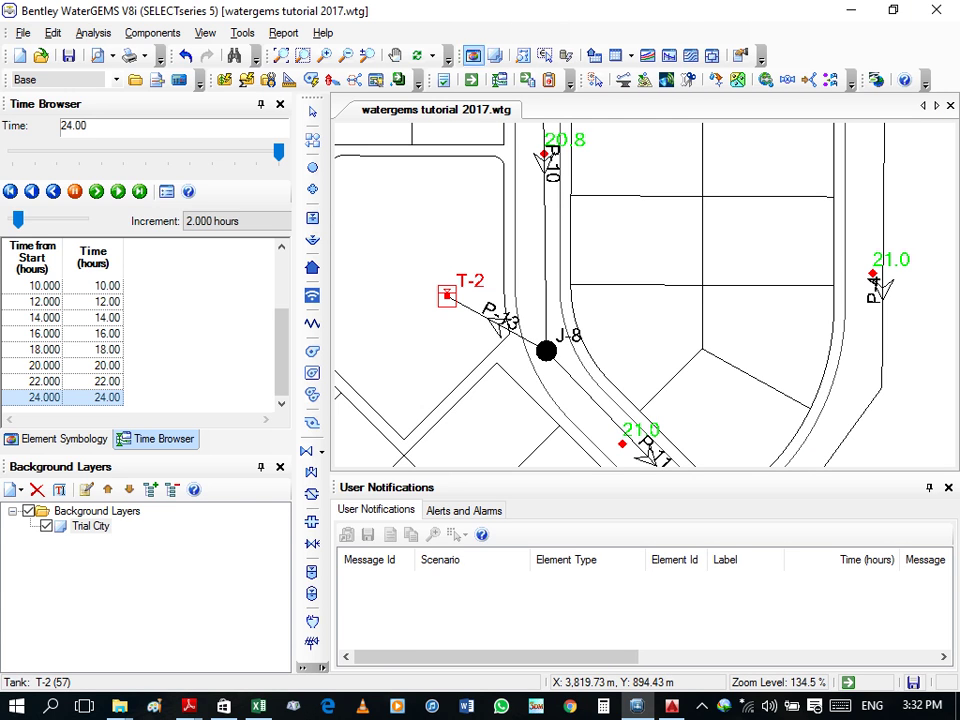
Step: Recompute the model and graph T-2's hydraulic grade, rising from 33 to 36 m, then close the graph
key("F9")
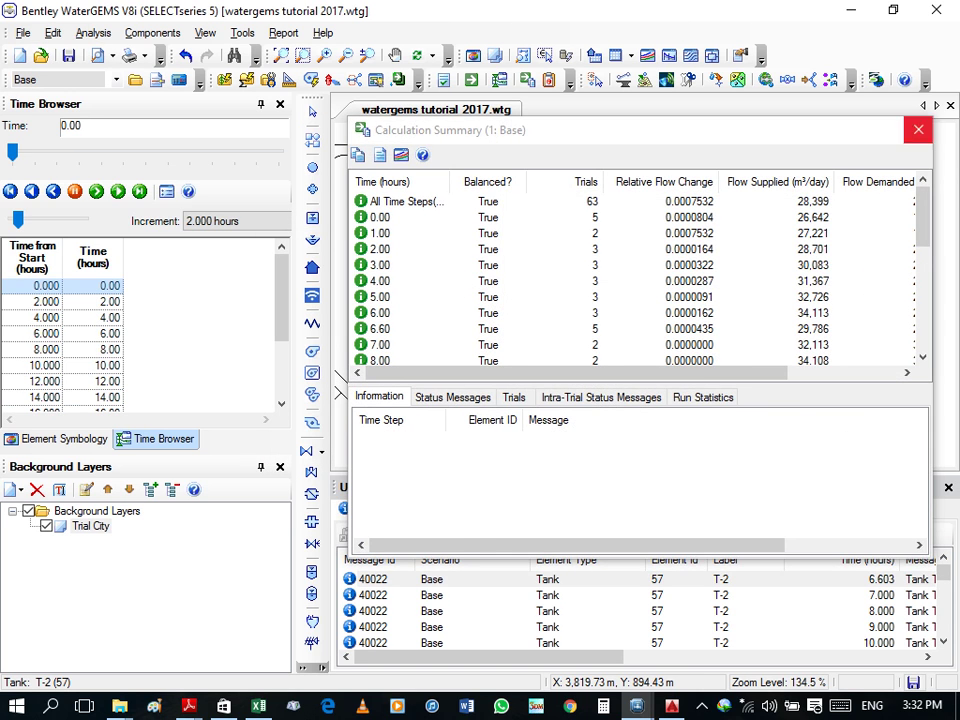
key("Escape")
right_click(451, 251)
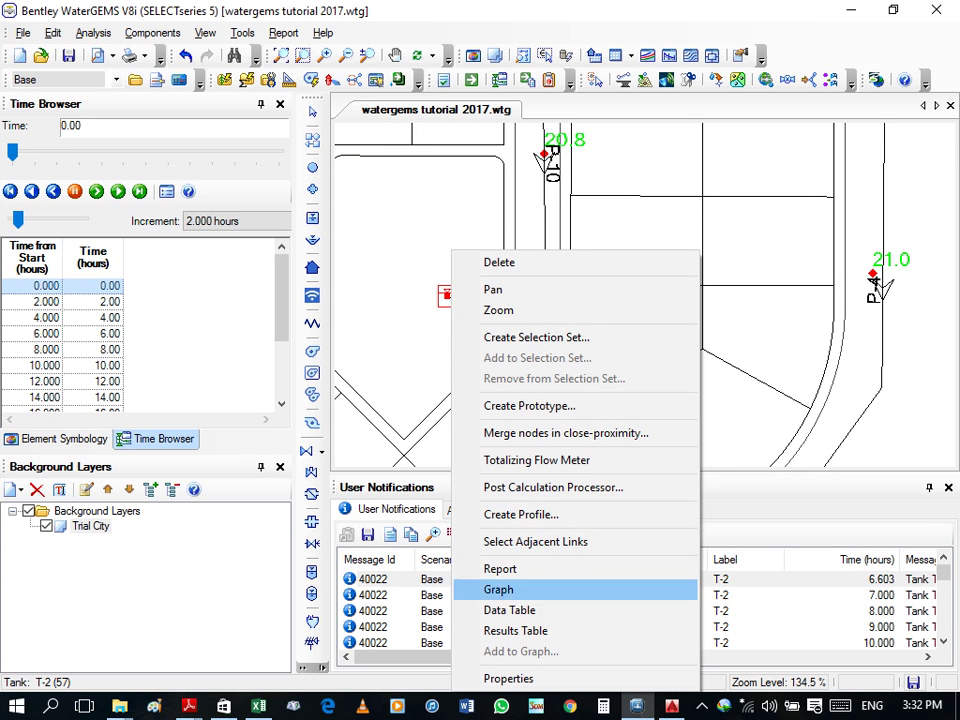
left_click(505, 589)
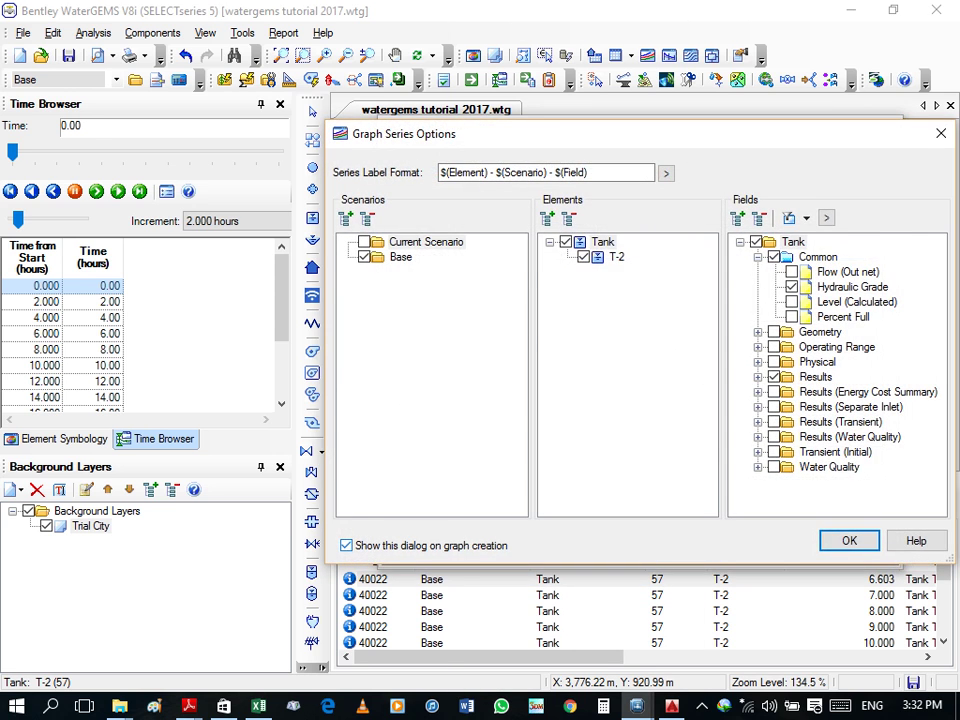
key("Return")
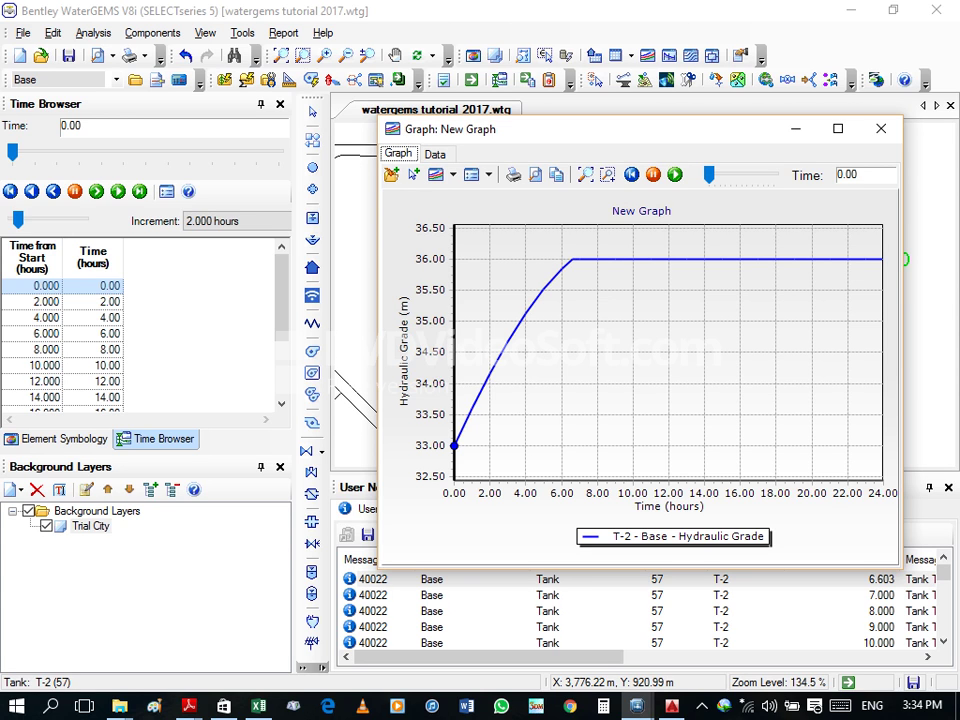
left_click(881, 128)
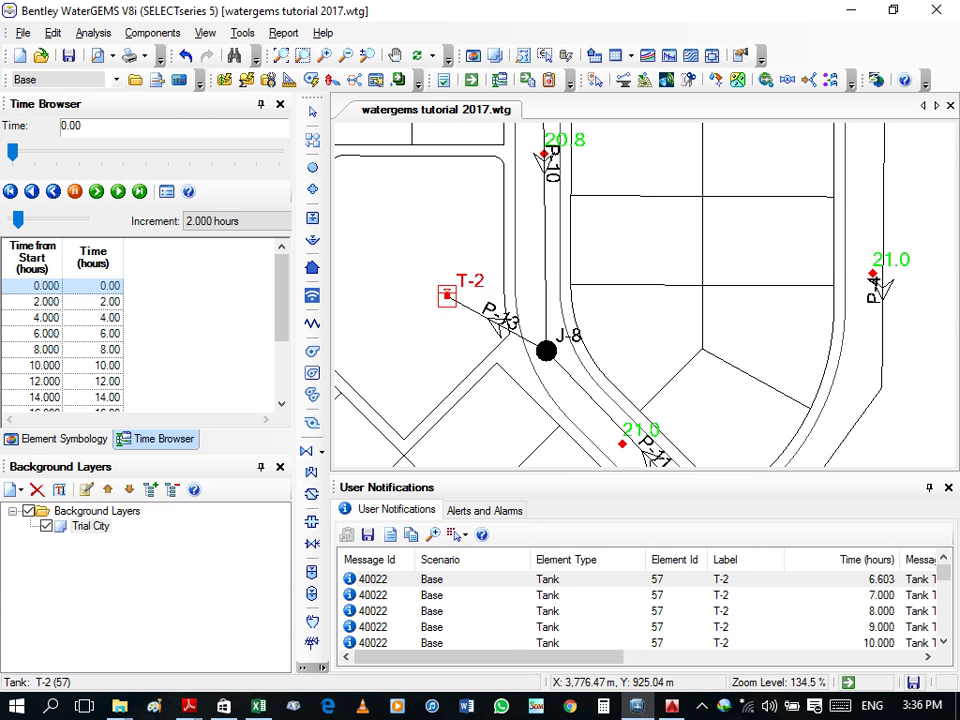
Step: Bring up the action menu for tank T-2
right_click(452, 297)
Step: Start a report for tank T-2, then cancel its generation and confirm the cancellation
left_click(502, 568)
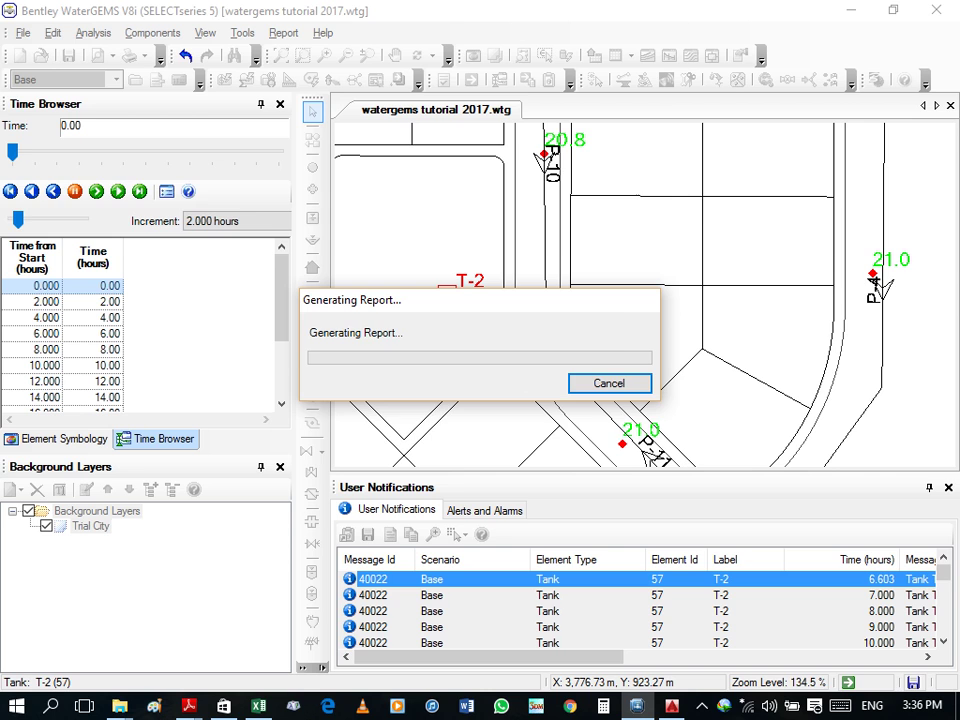
left_click(609, 383)
left_click(469, 418)
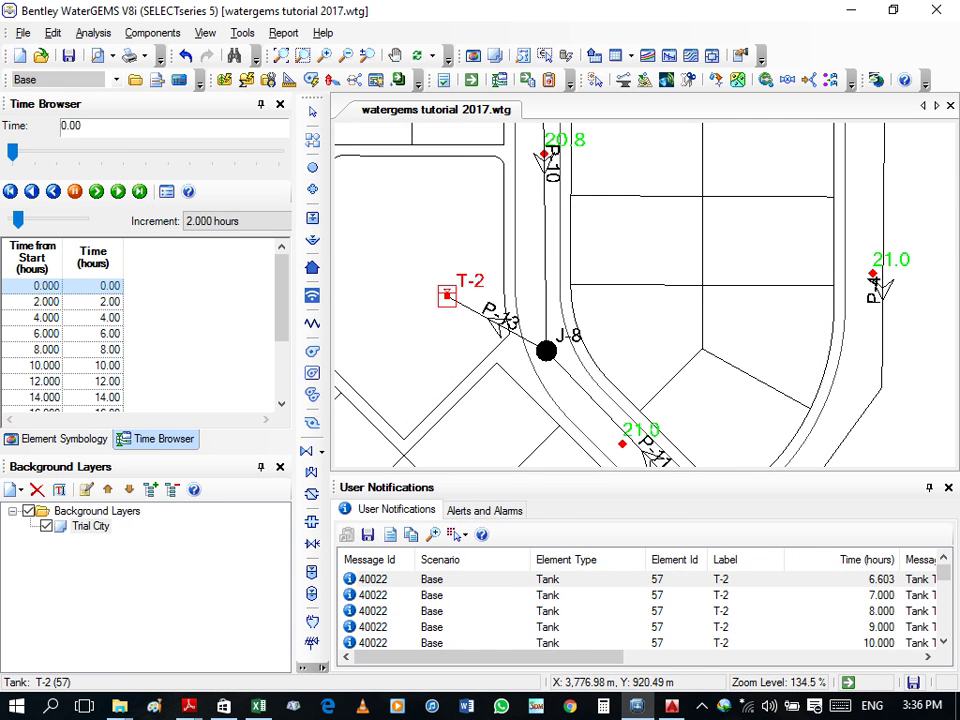
right_click(450, 294)
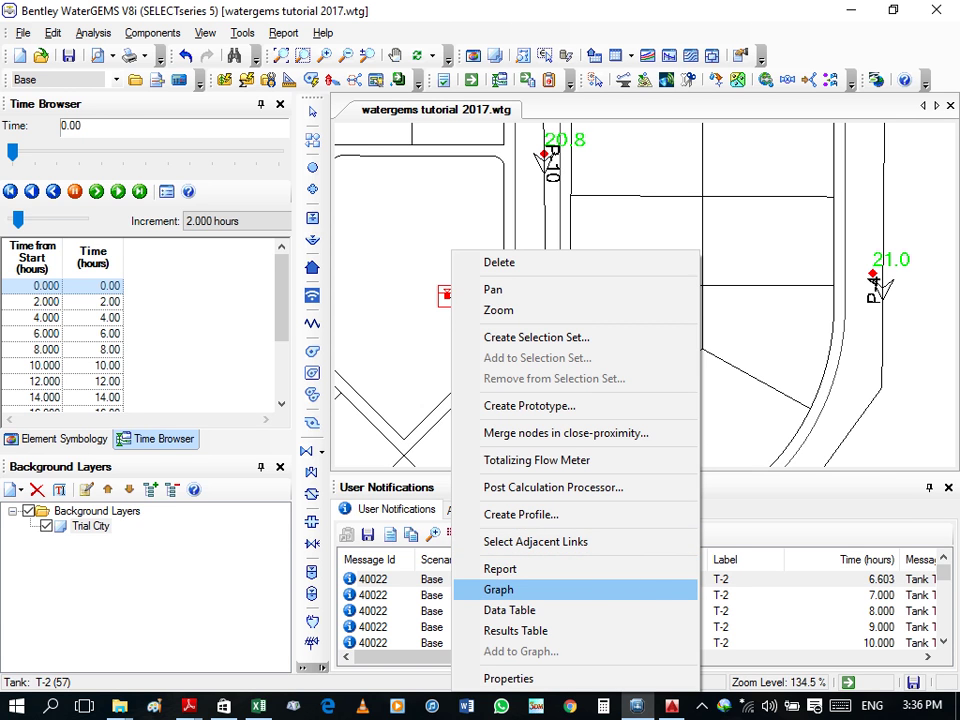
Step: Plot T-2's Hydraulic Grade series, climbing 33 to 36 m by about 6.5 hours, then close it
left_click(498, 589)
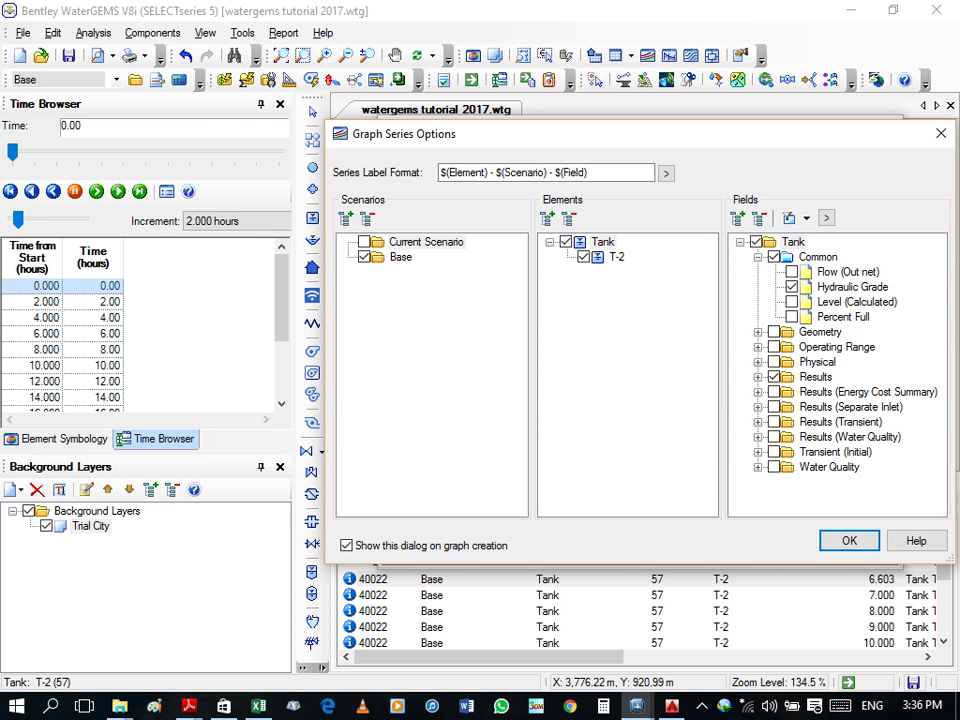
key("Return")
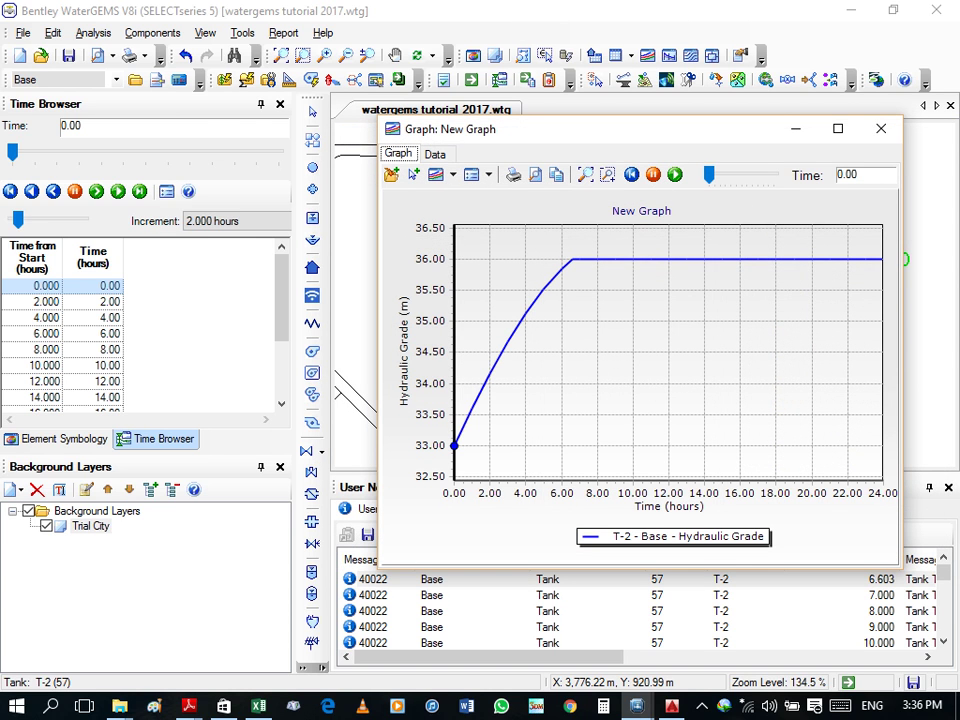
left_click(660, 100)
right_click(452, 253)
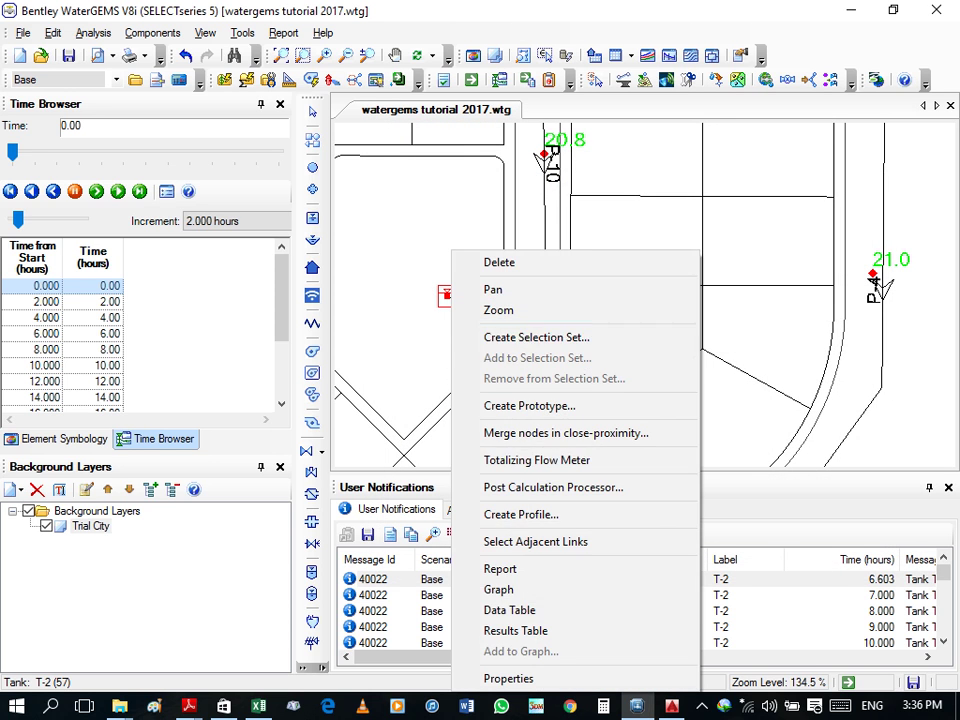
Step: Graph T-2 with Percent Full added to Hydraulic Grade, showing 40% to 100% by 6.5 hours, then close it
left_click(498, 589)
left_click(791, 316)
left_click(849, 540)
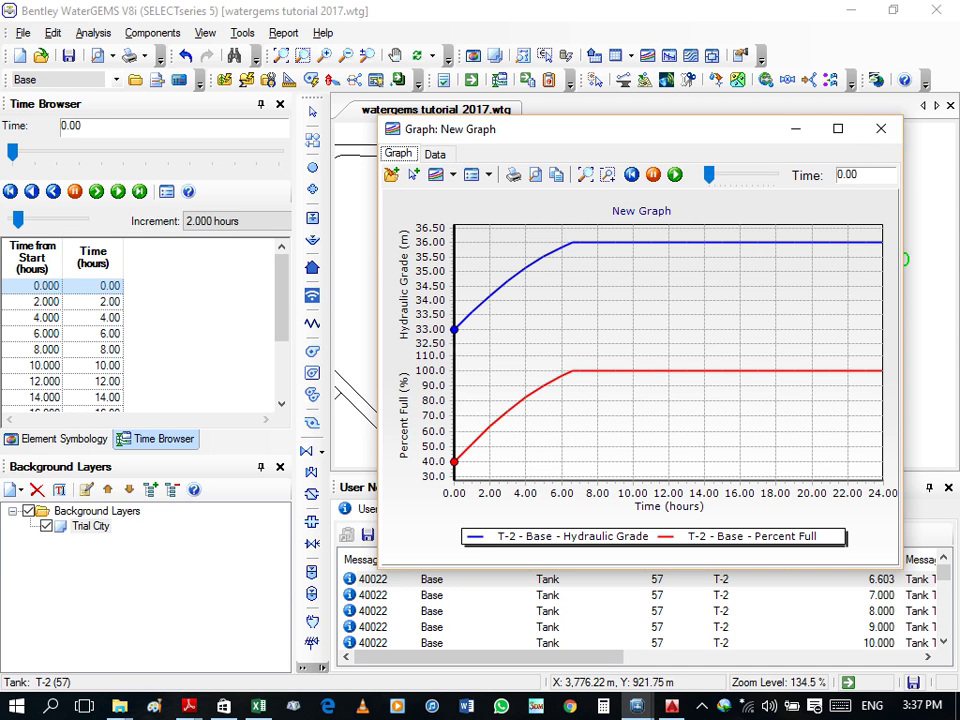
left_click(880, 128)
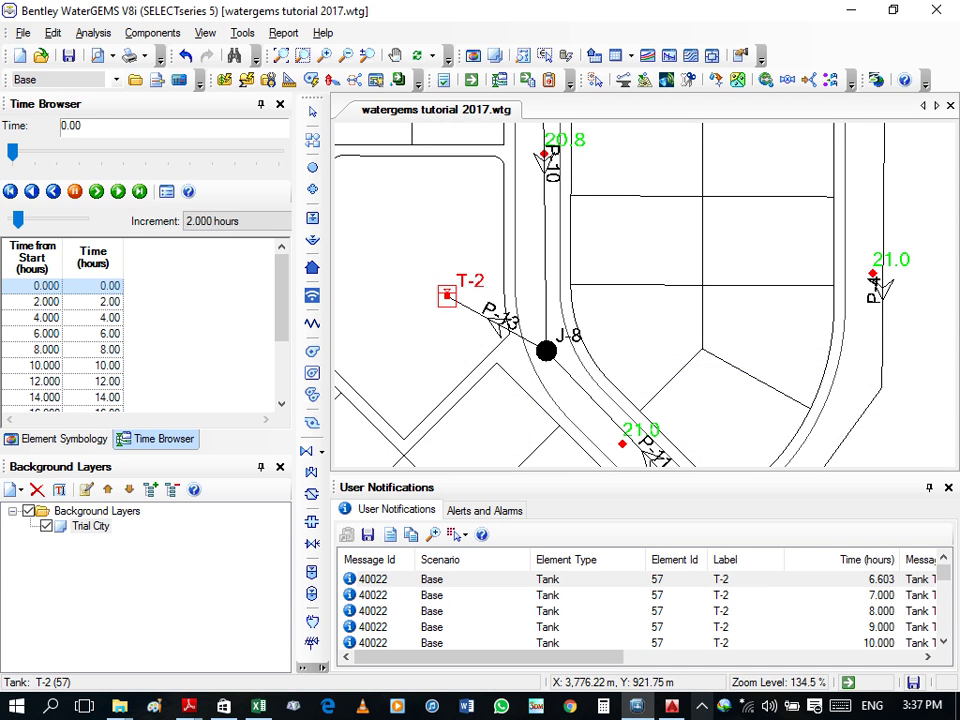
left_click(703, 705)
left_click(739, 673)
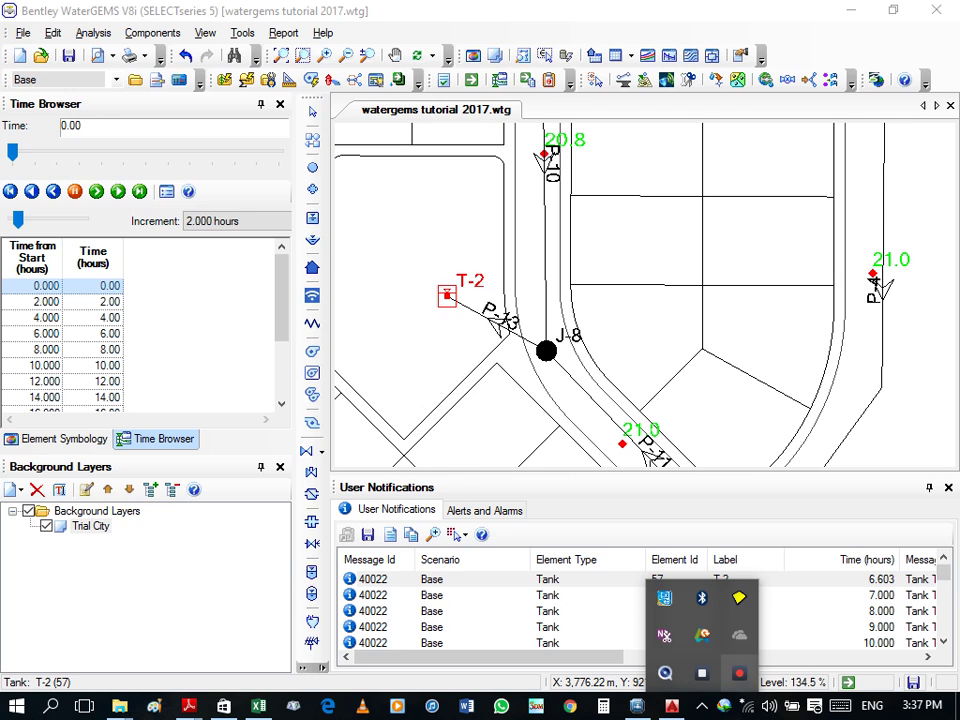